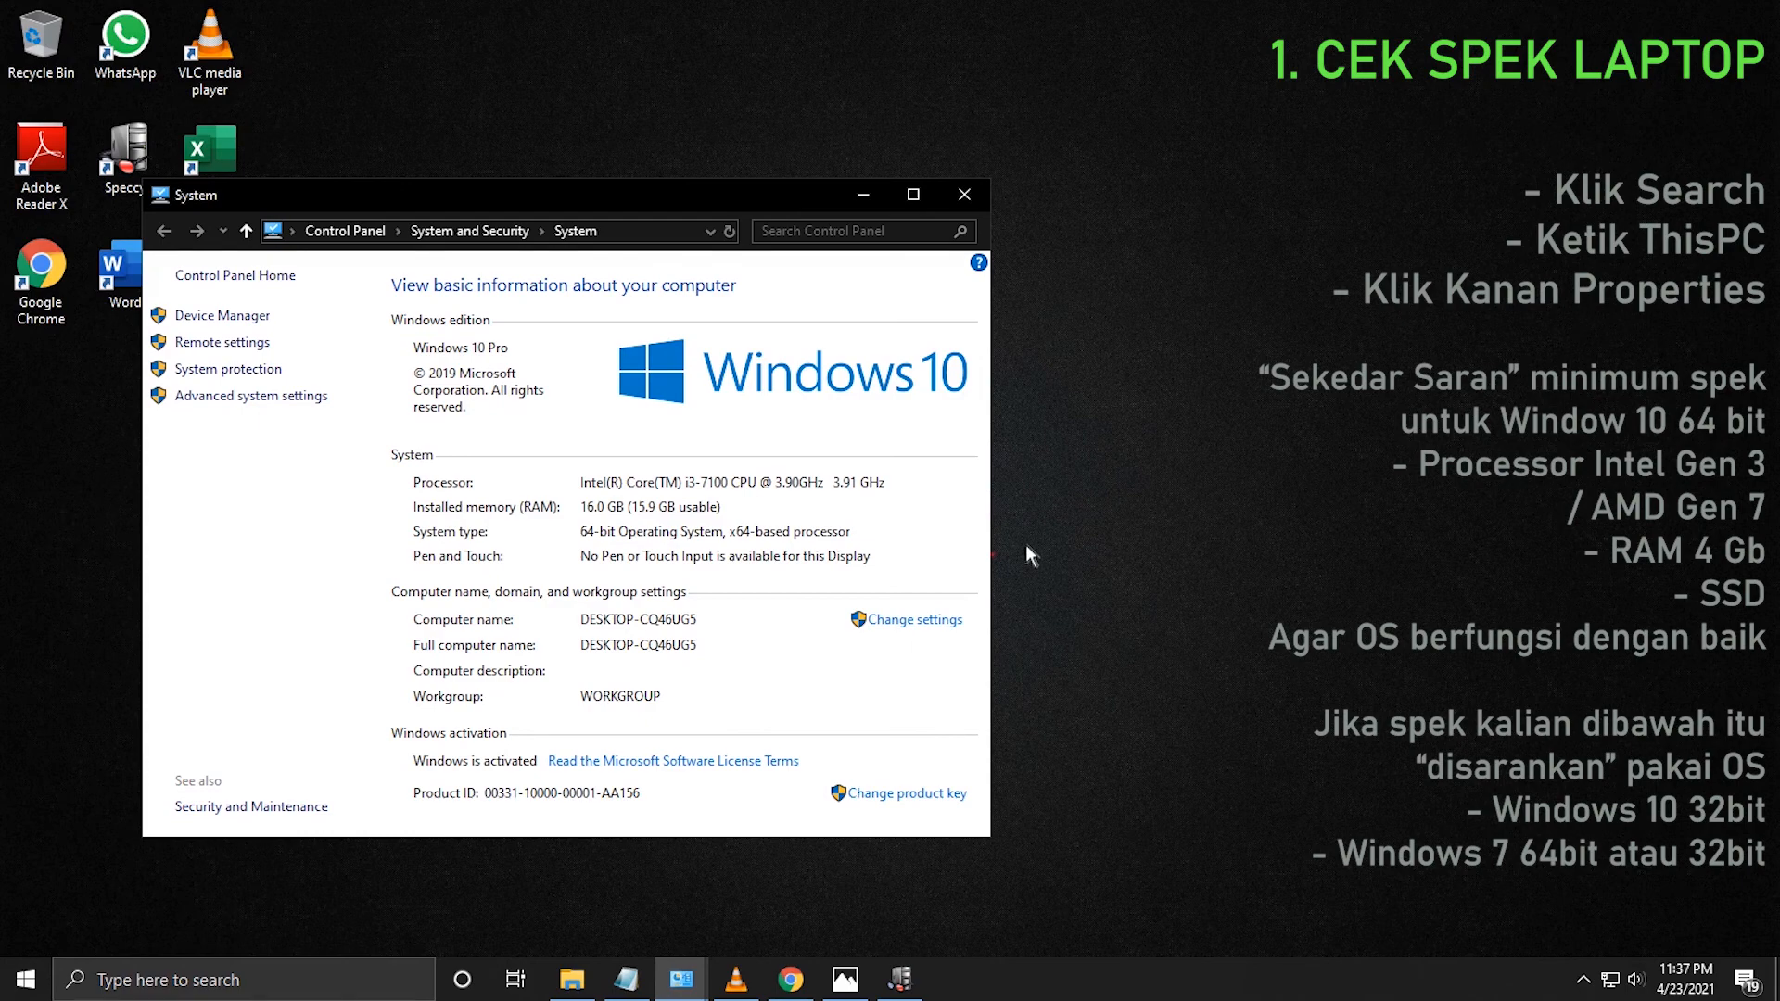
Close the System window and open the advanced page of System Properties by searching for Sysdm.cpl.
{"action": "left_click", "coordinate": [964, 193]}
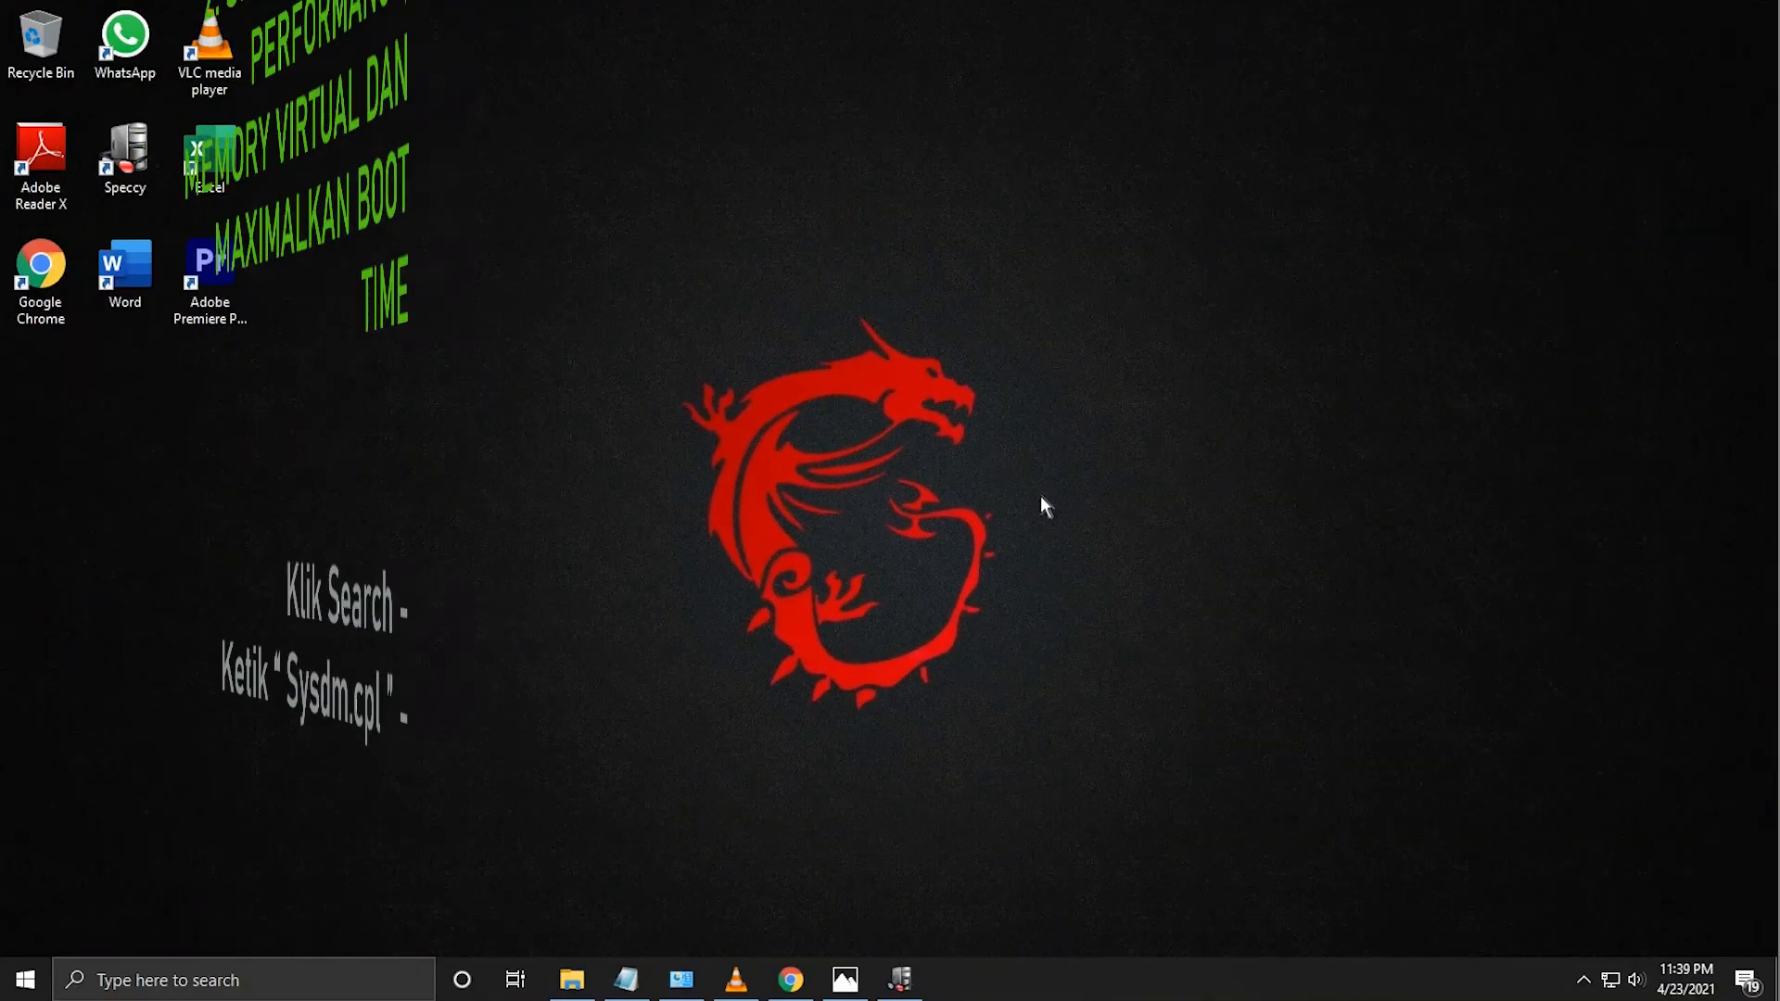
{"action": "left_click", "coordinate": [330, 973]}
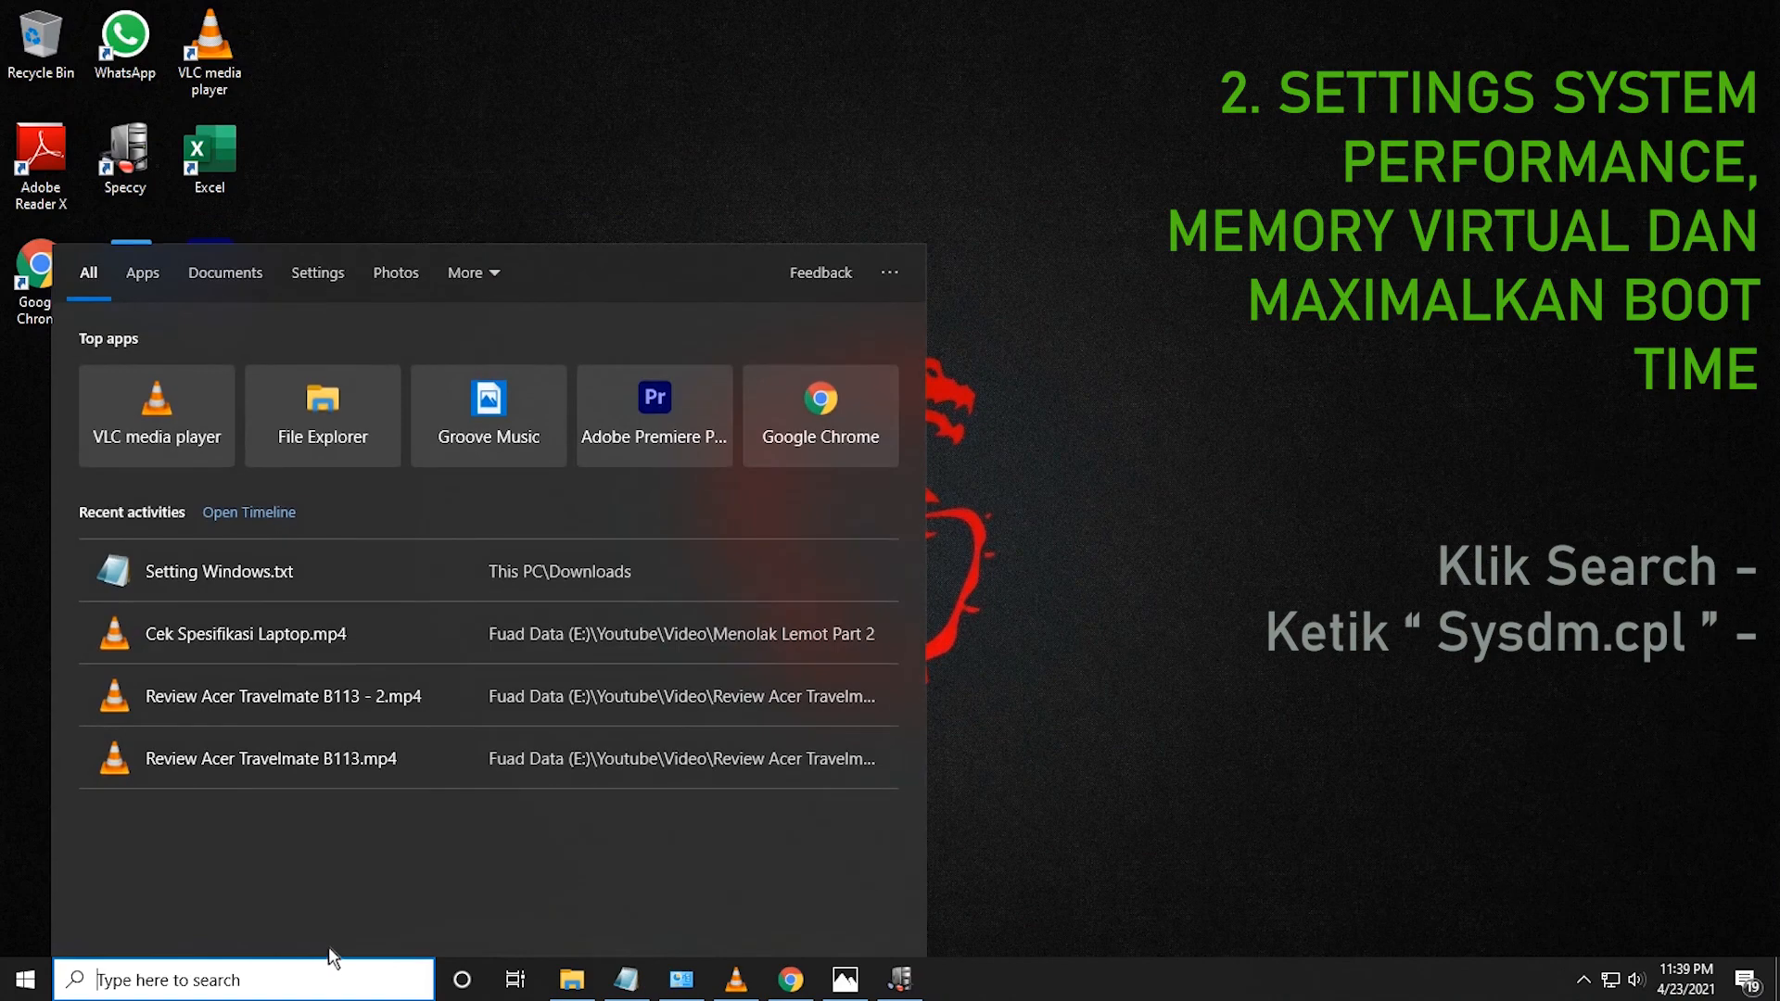
{"action": "type", "text": "Sysdm.cpl"}
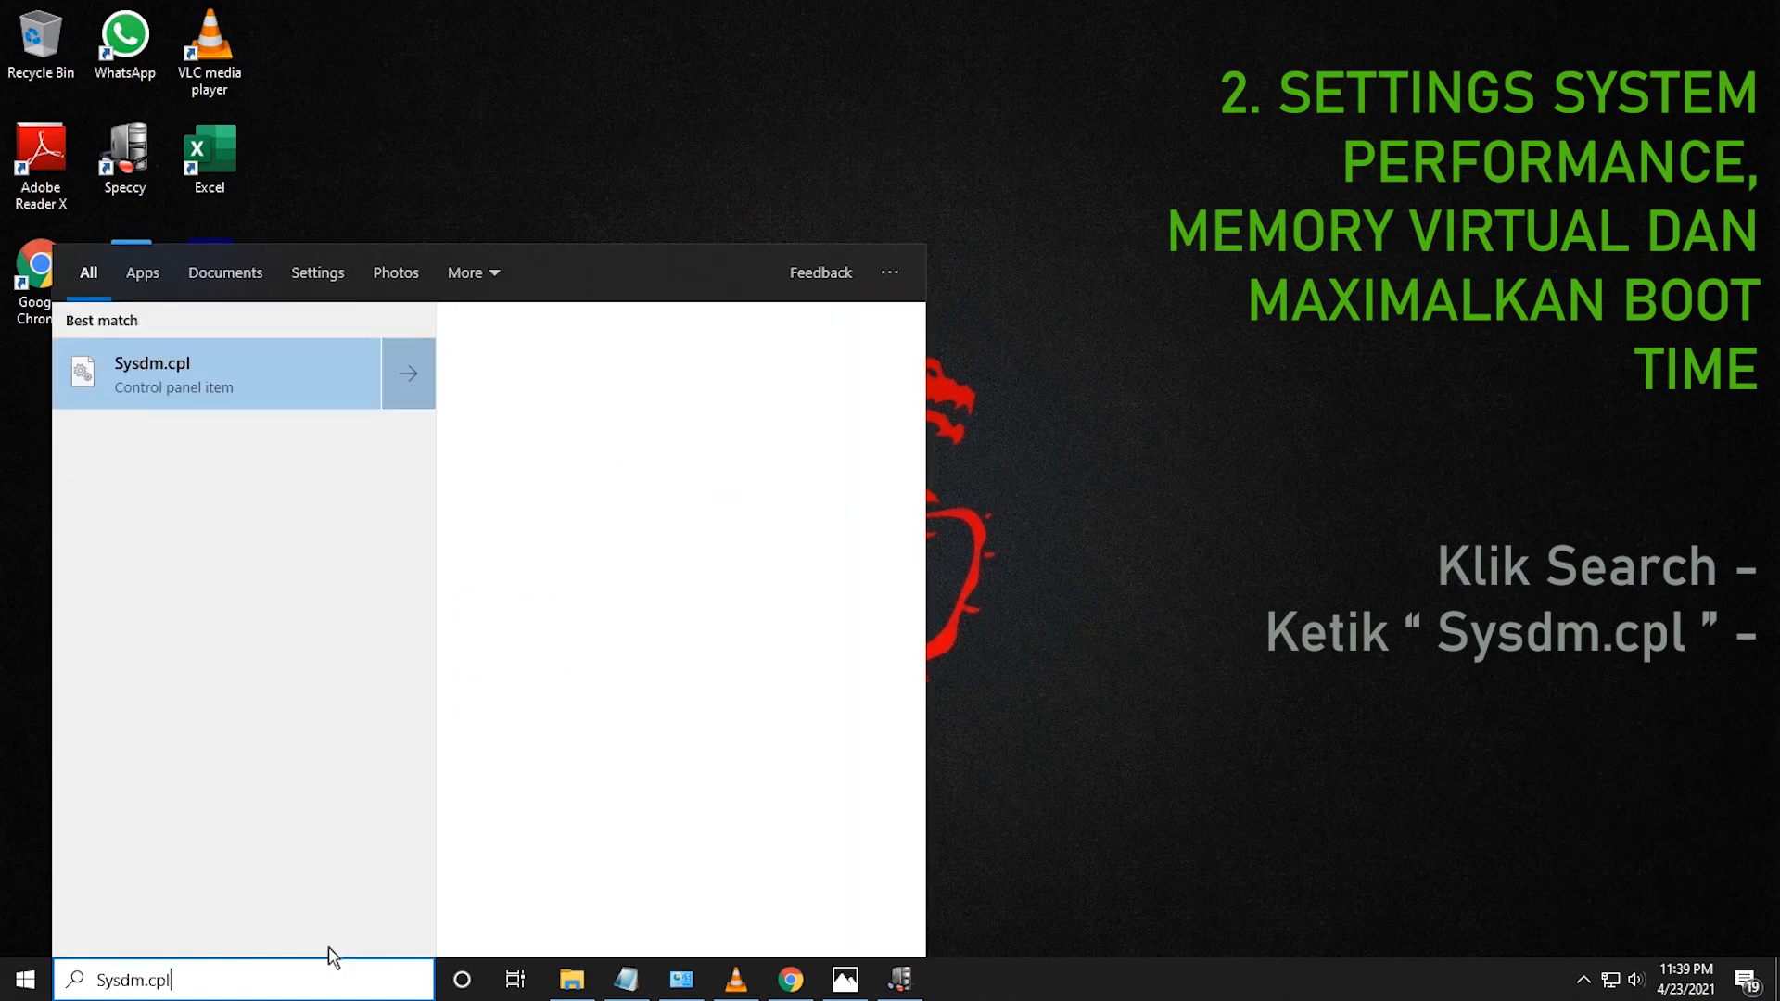
{"action": "left_click", "coordinate": [169, 377]}
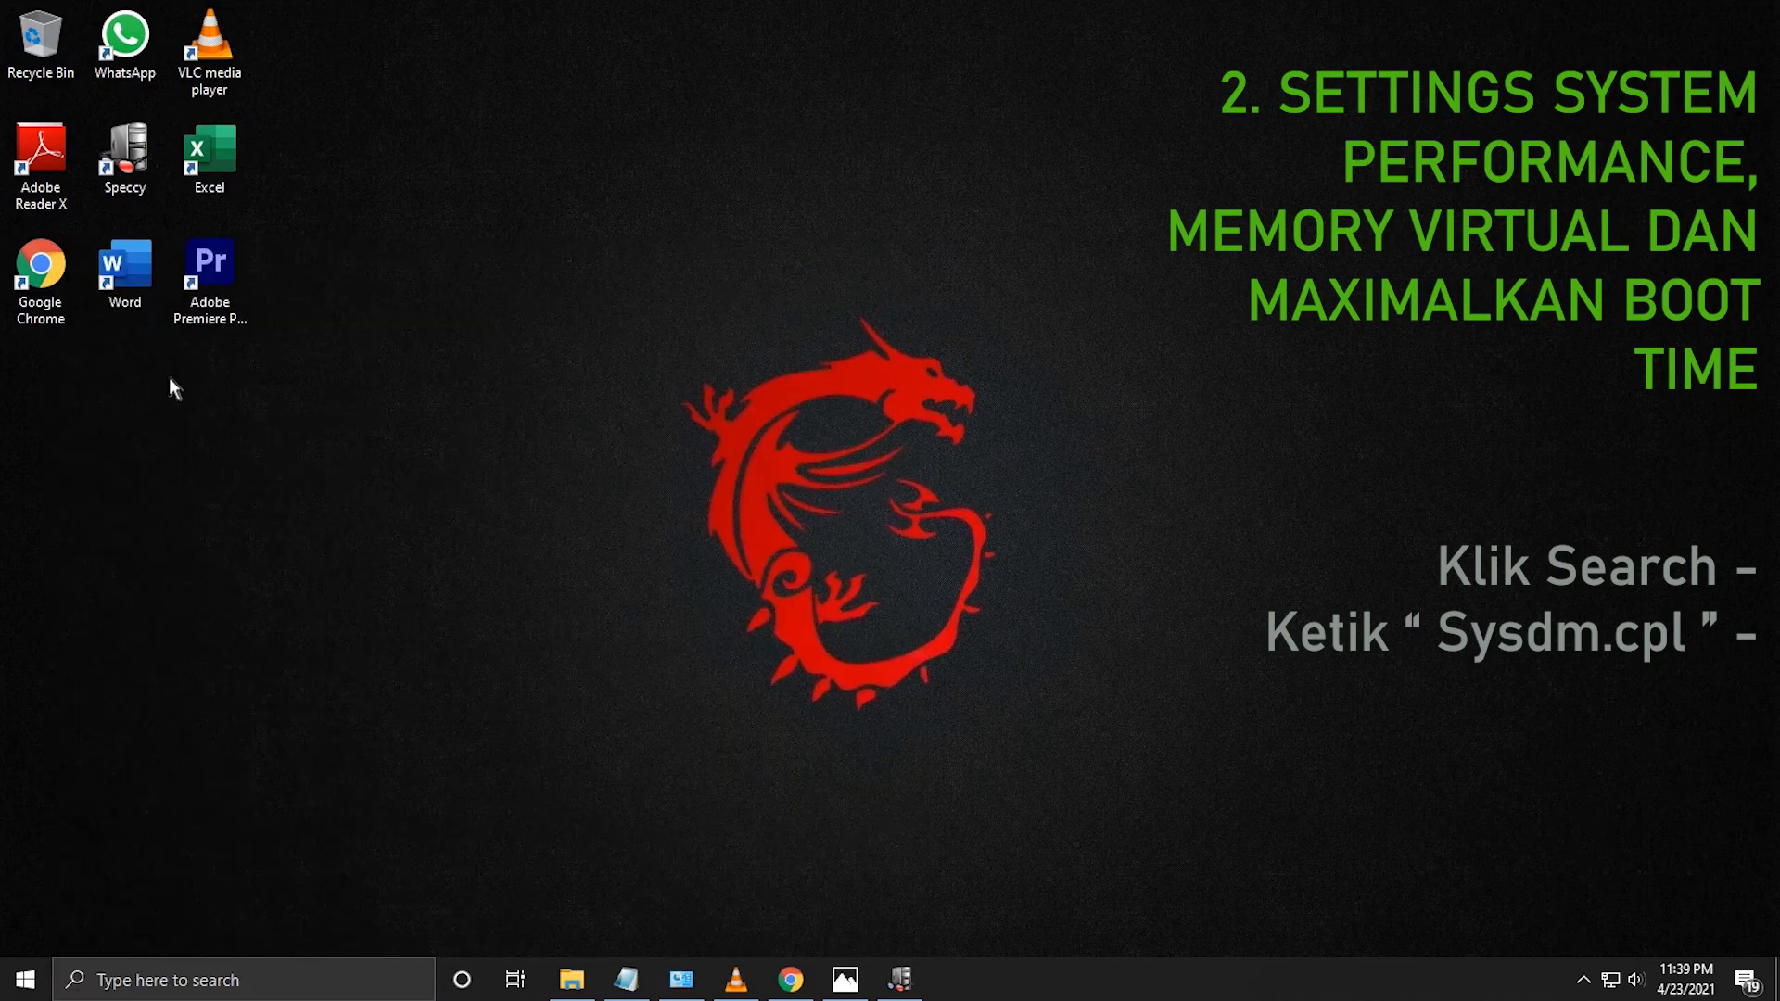
{"action": "left_click_drag", "start_coordinate": [293, 84], "coordinate": [749, 243]}
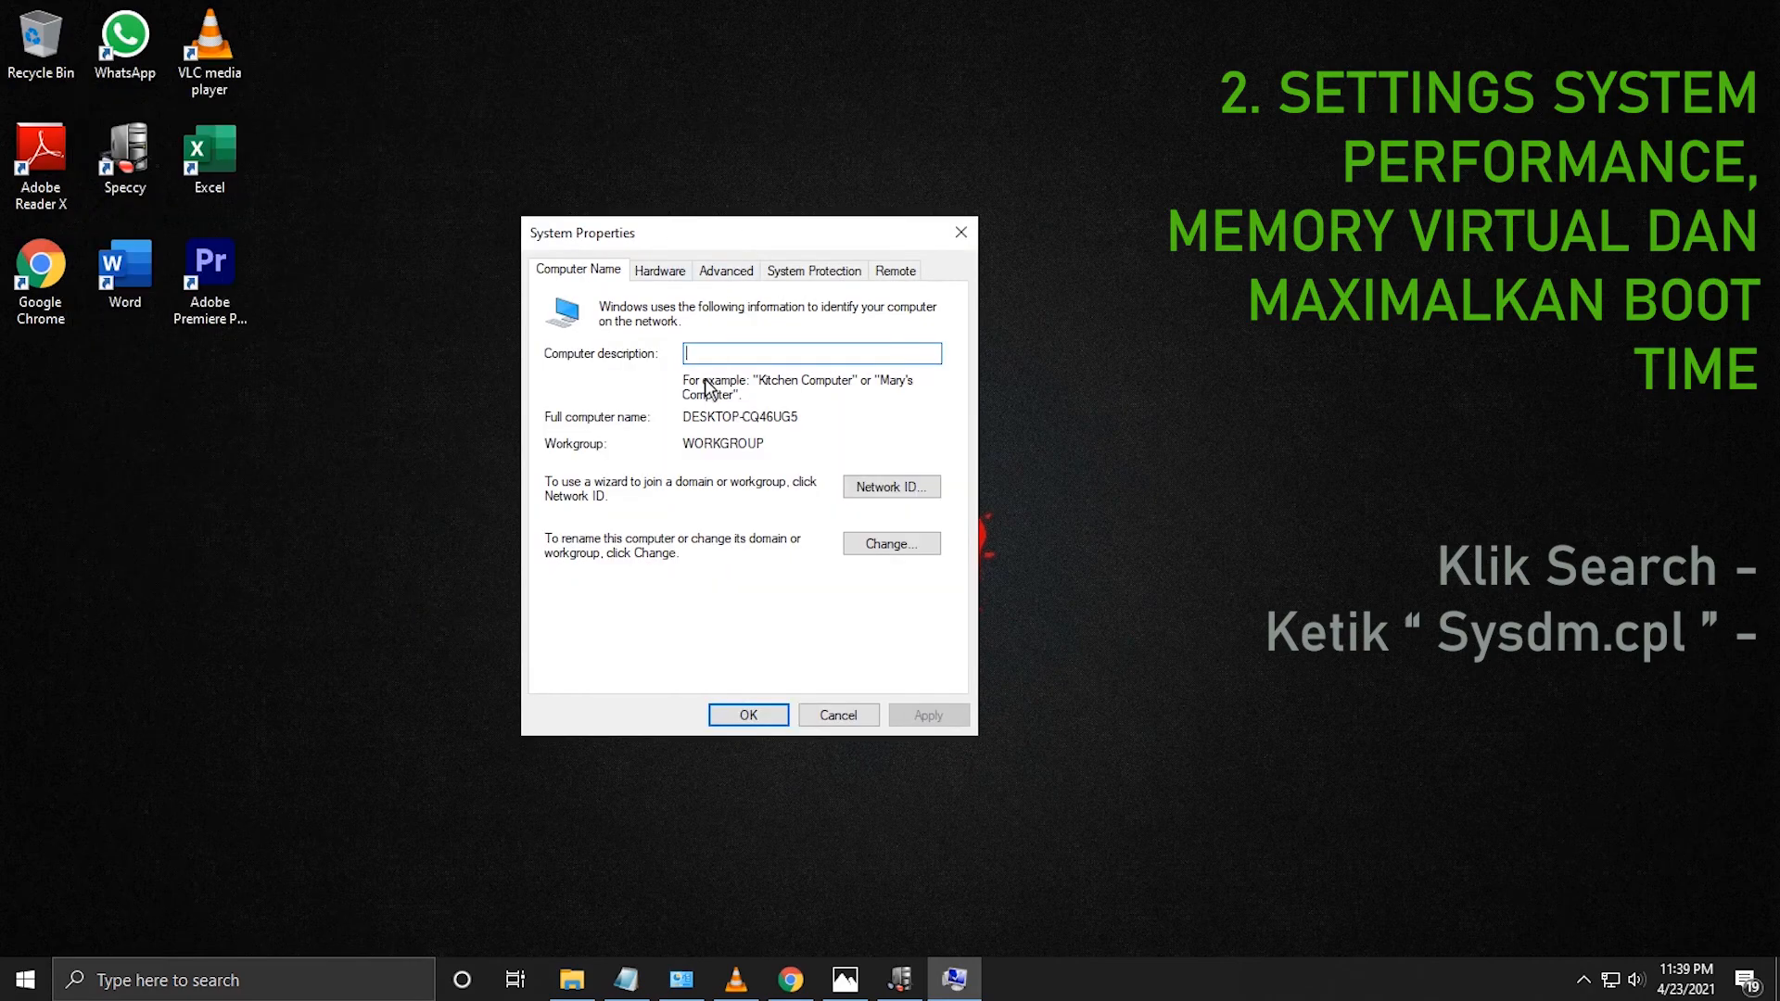
{"action": "left_click", "coordinate": [677, 274]}
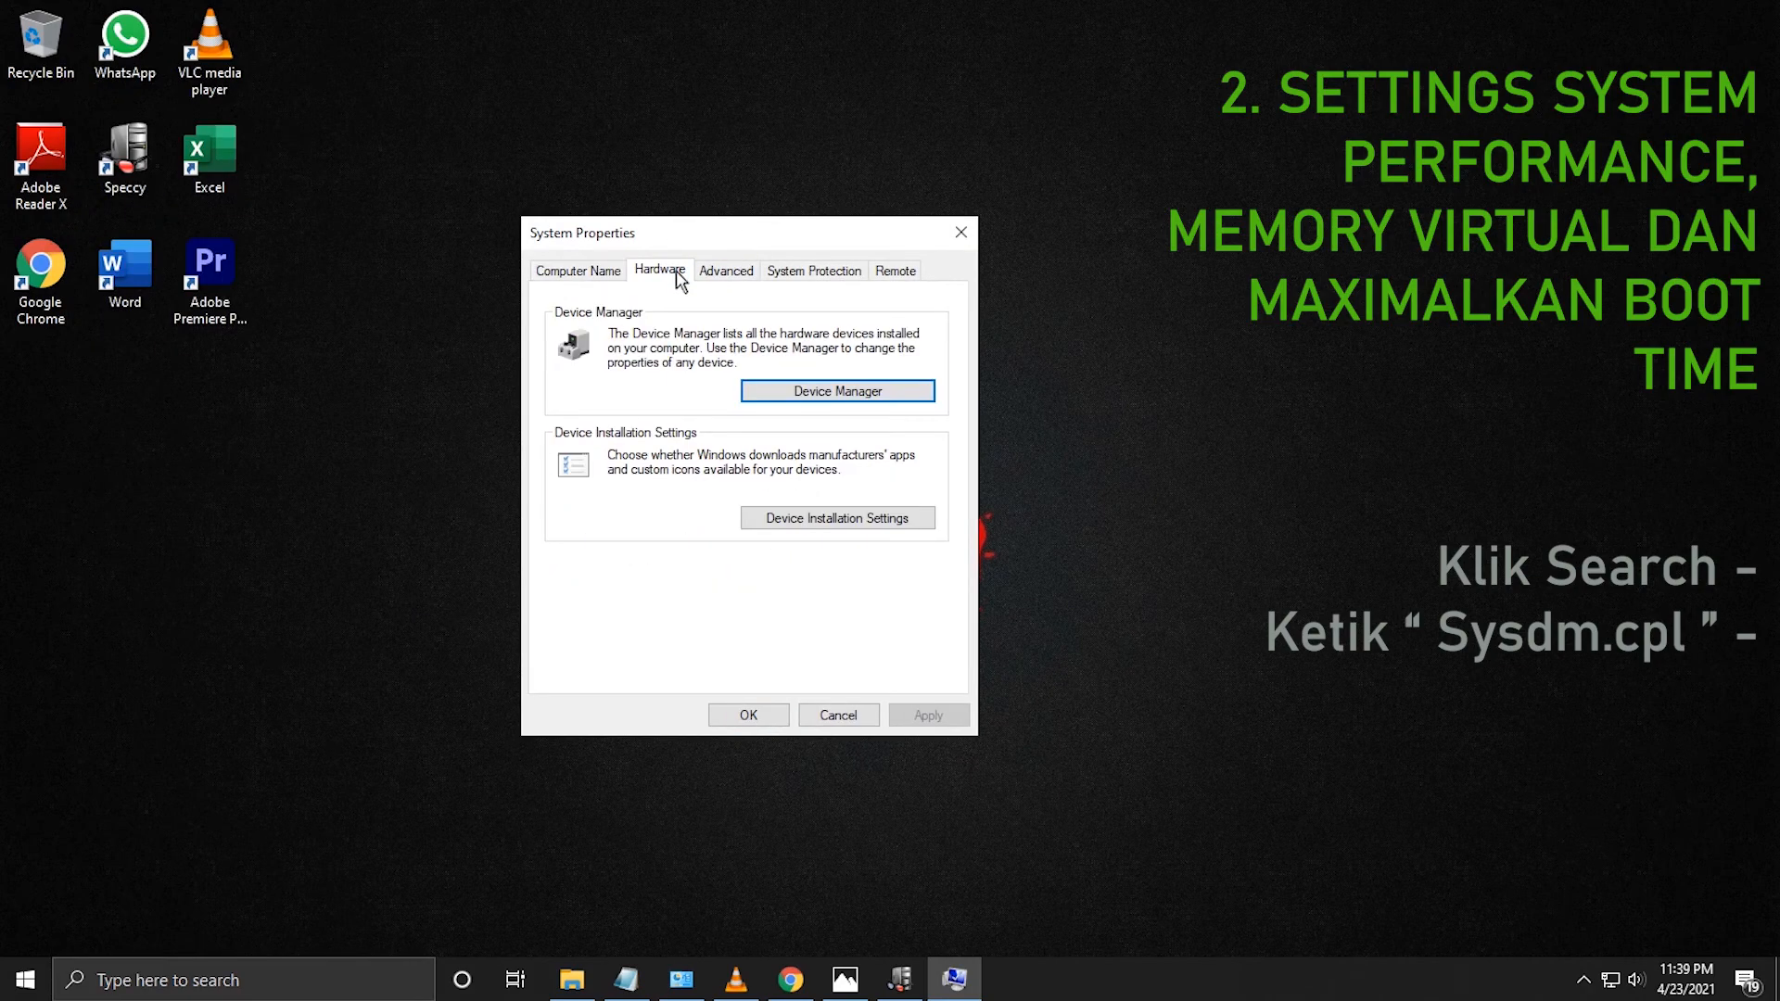
{"action": "left_click", "coordinate": [724, 274]}
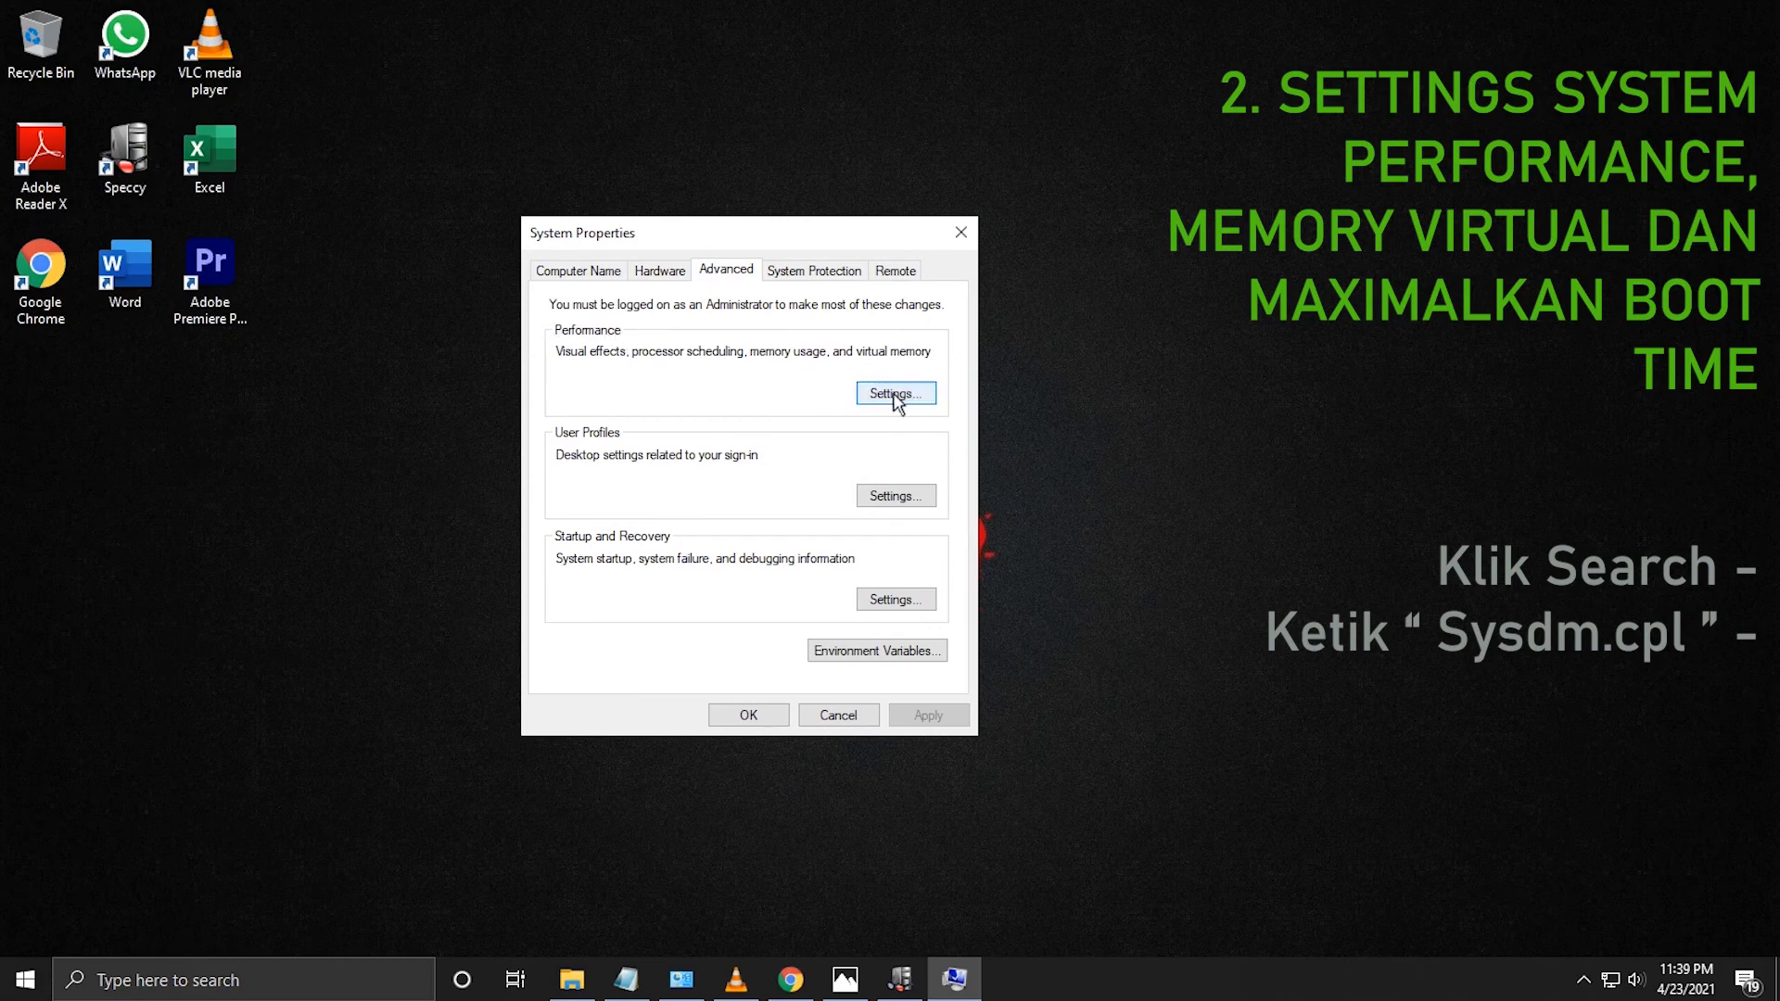
In the performance settings, adjust visual effects for best performance, then re-enable Peek and the animation of windows when minimizing and maximizing.
{"action": "left_click", "coordinate": [896, 397]}
{"action": "left_click_drag", "start_coordinate": [799, 299], "coordinate": [748, 195]}
{"action": "left_click", "coordinate": [656, 316]}
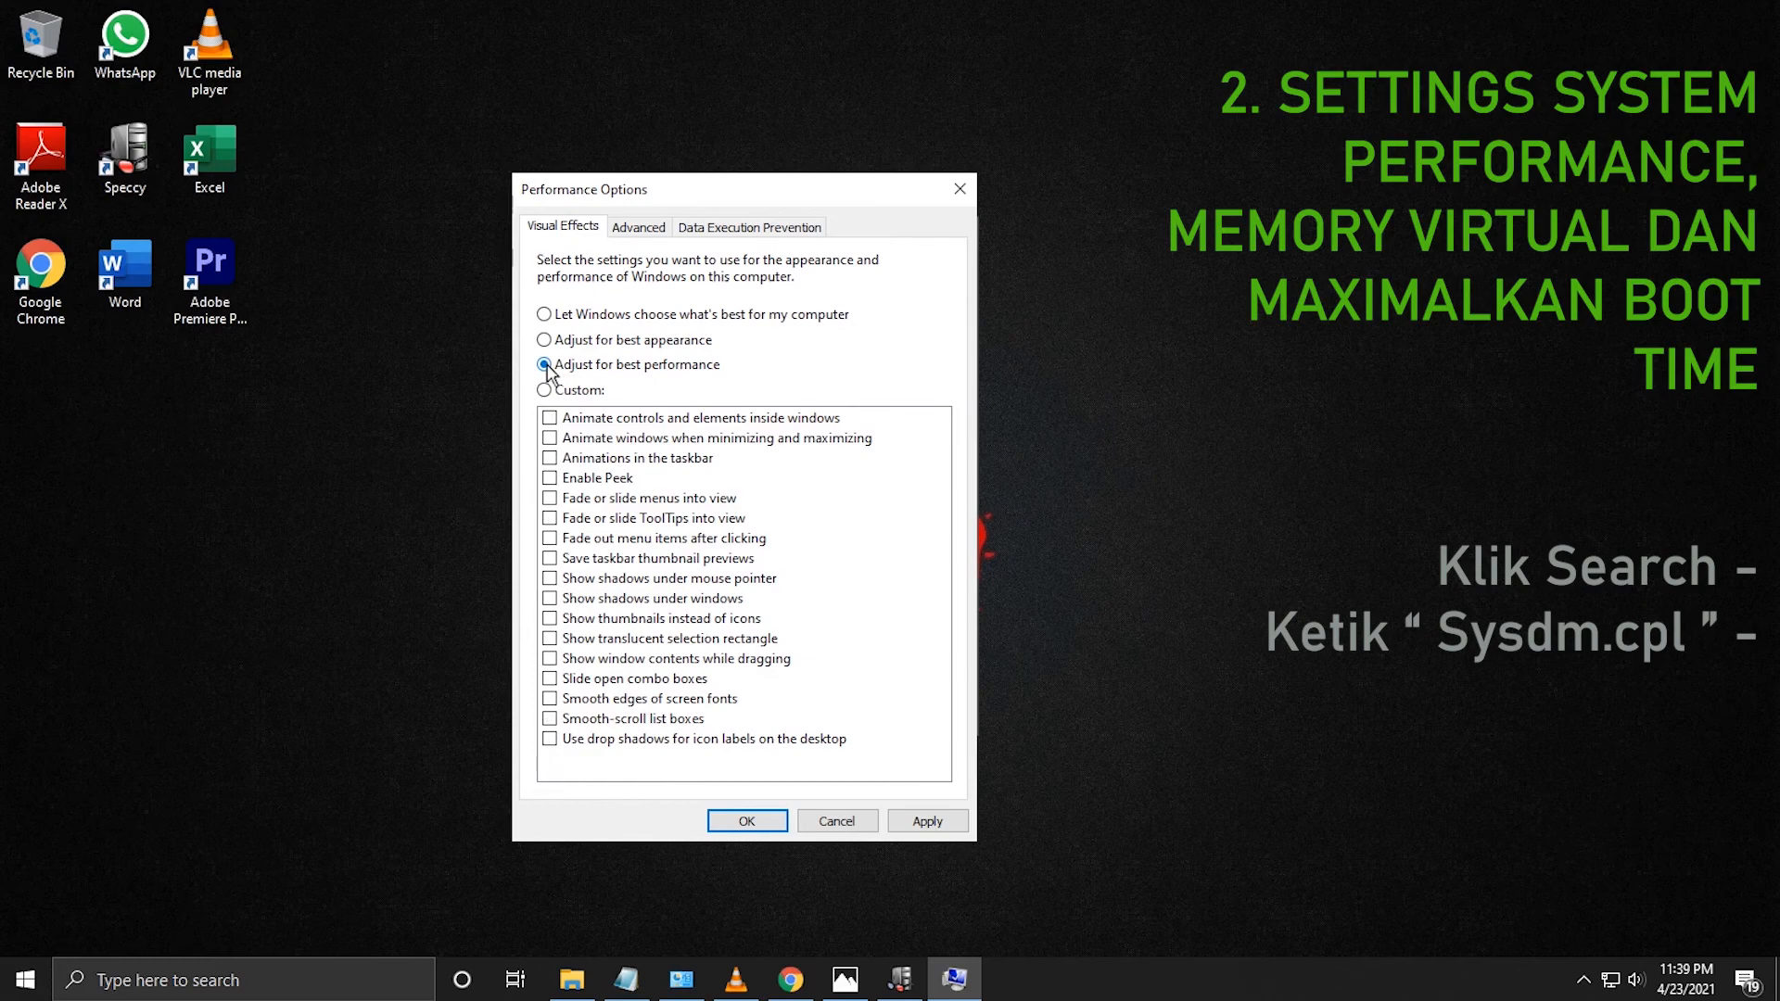
{"action": "left_click", "coordinate": [549, 478]}
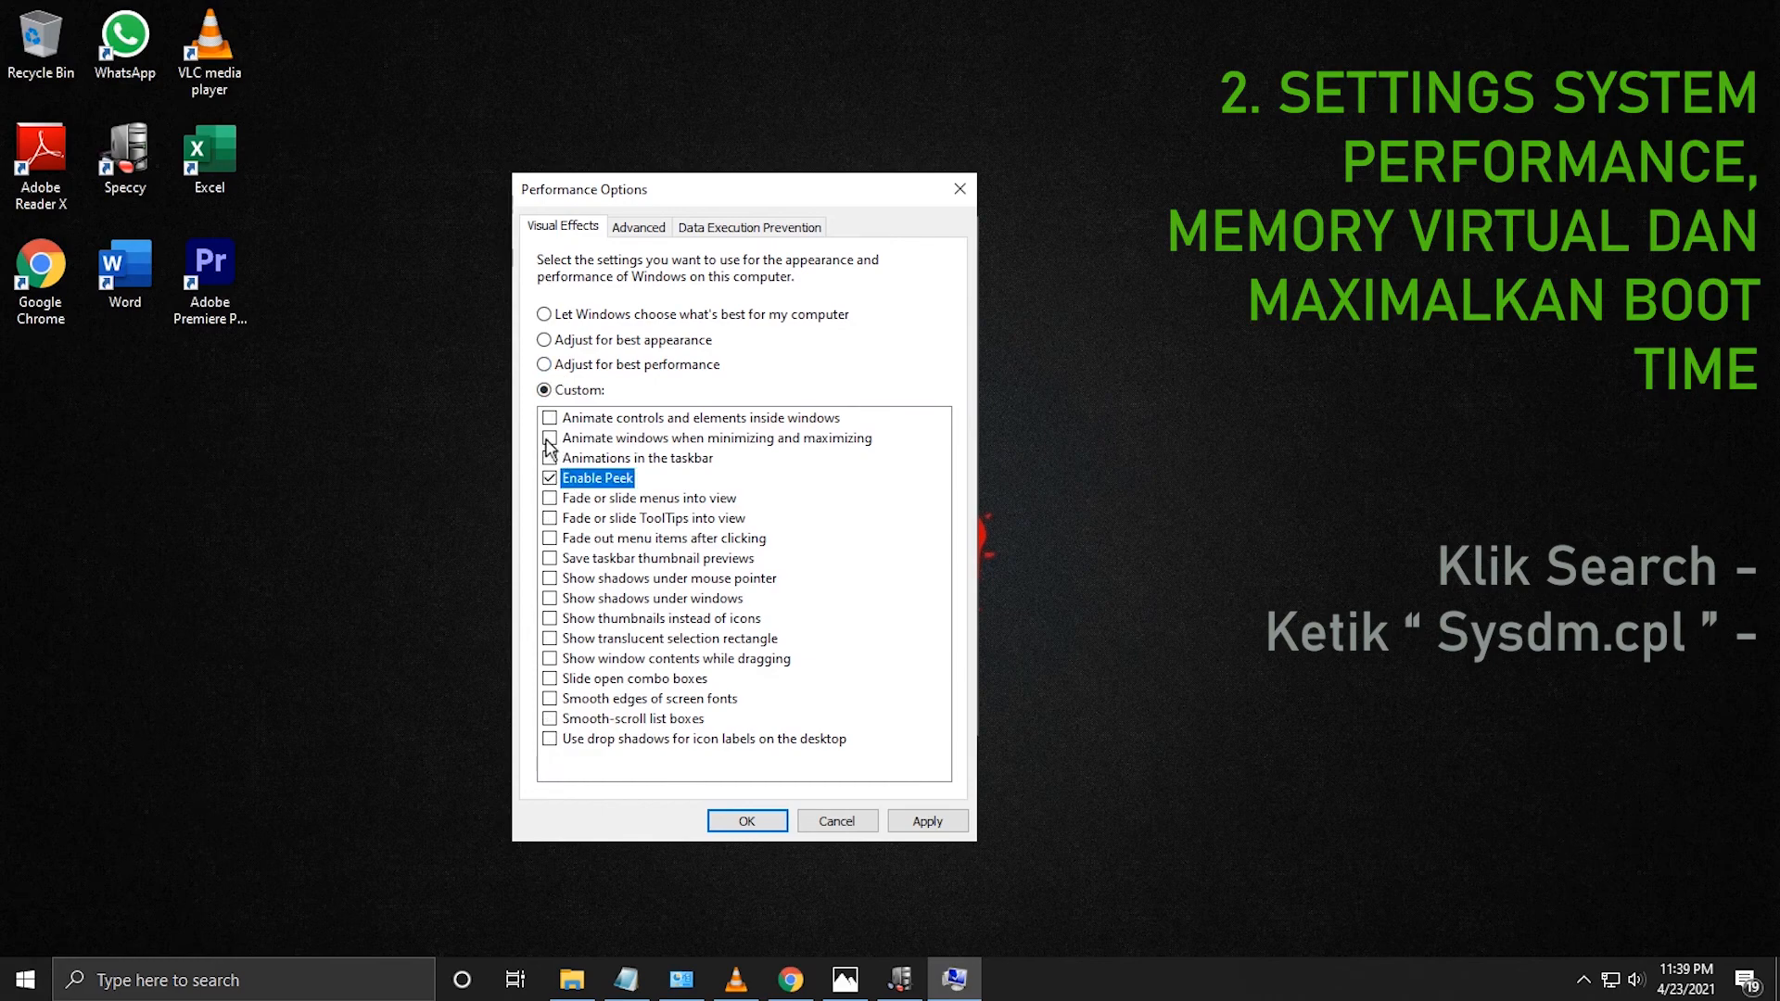
{"action": "left_click", "coordinate": [550, 439]}
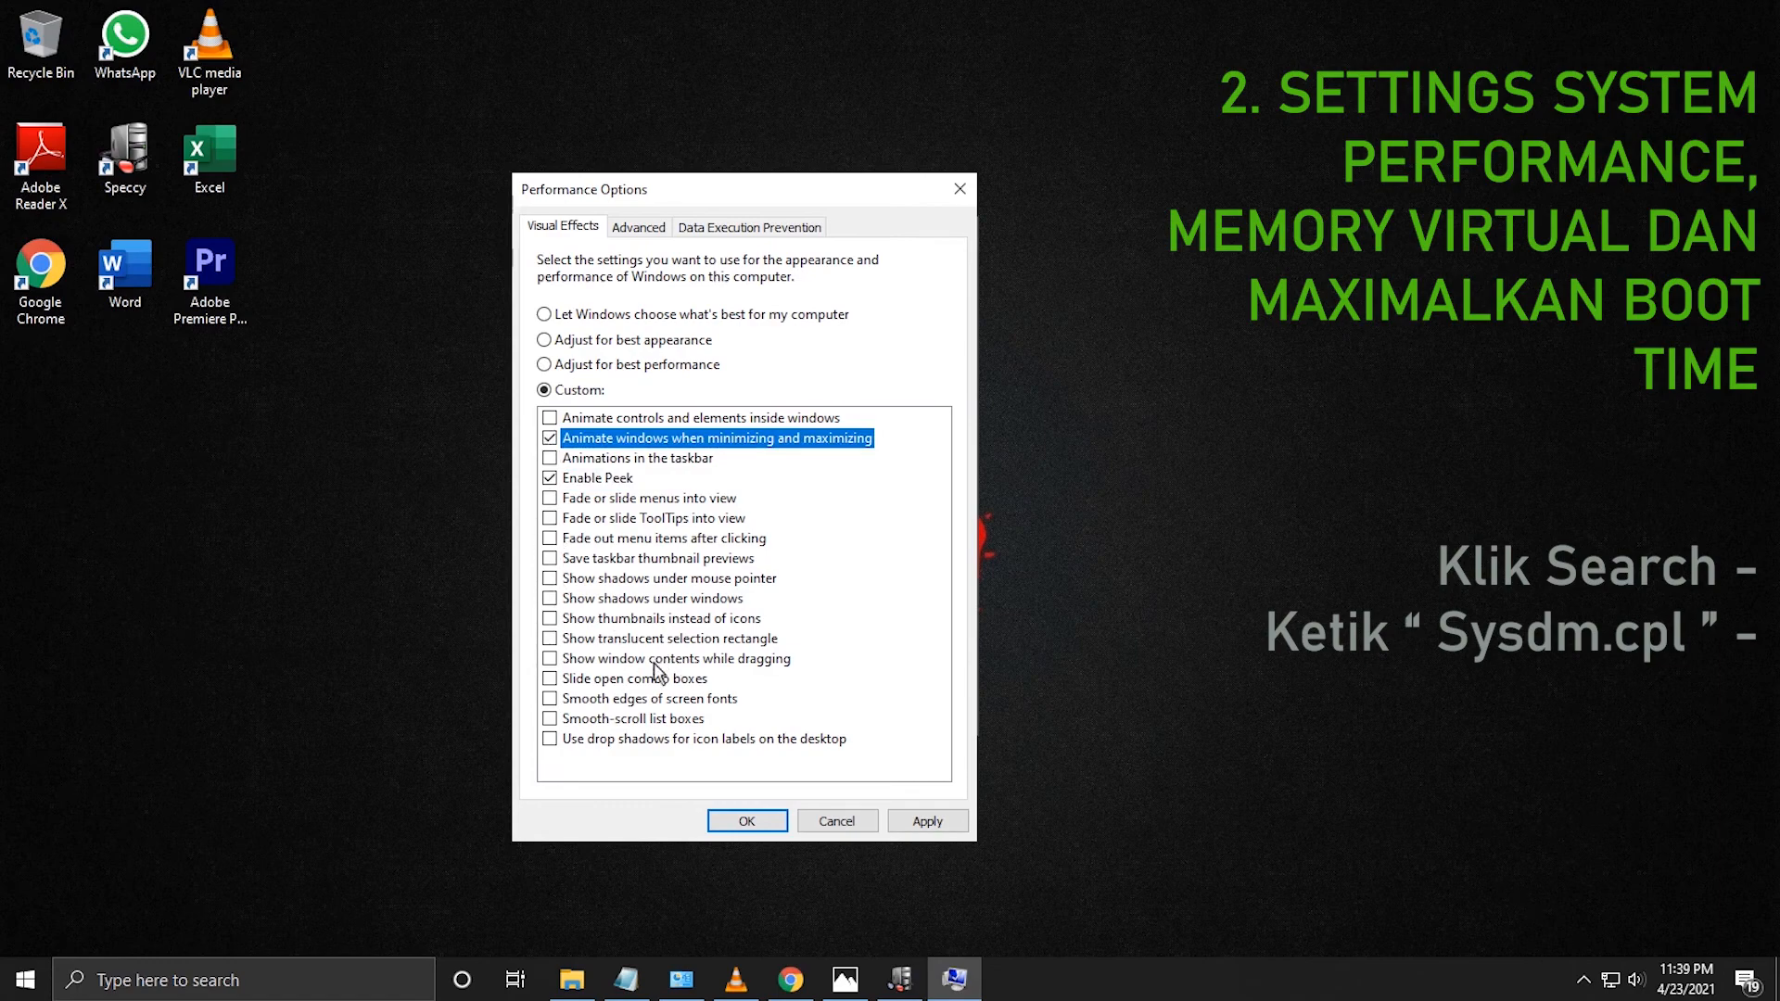
Enable slide open combo boxes, smooth edges of screen fonts, smooth-scroll list boxes and drop shadows for desktop icon labels.
{"action": "left_click", "coordinate": [550, 680]}
{"action": "left_click", "coordinate": [550, 699]}
{"action": "left_click", "coordinate": [550, 719]}
{"action": "left_click", "coordinate": [550, 739]}
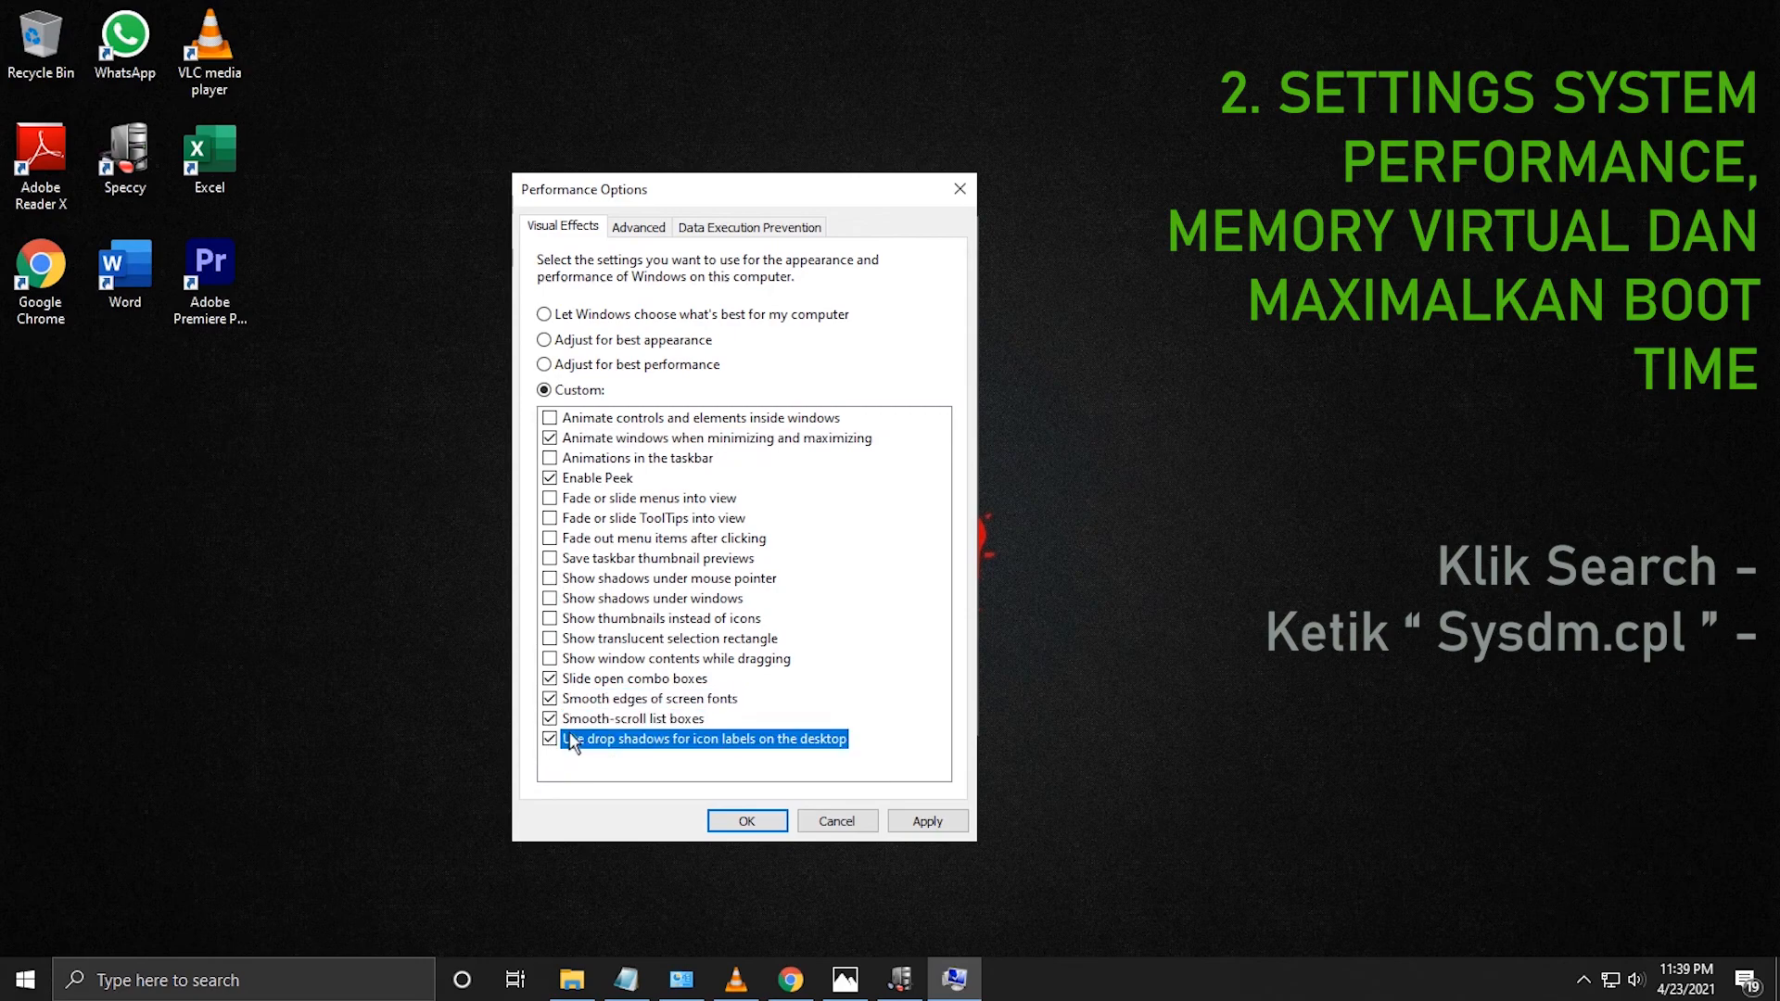
Open the virtual memory settings and turn off automatic paging file size management for all drives.
{"action": "left_click", "coordinate": [653, 234]}
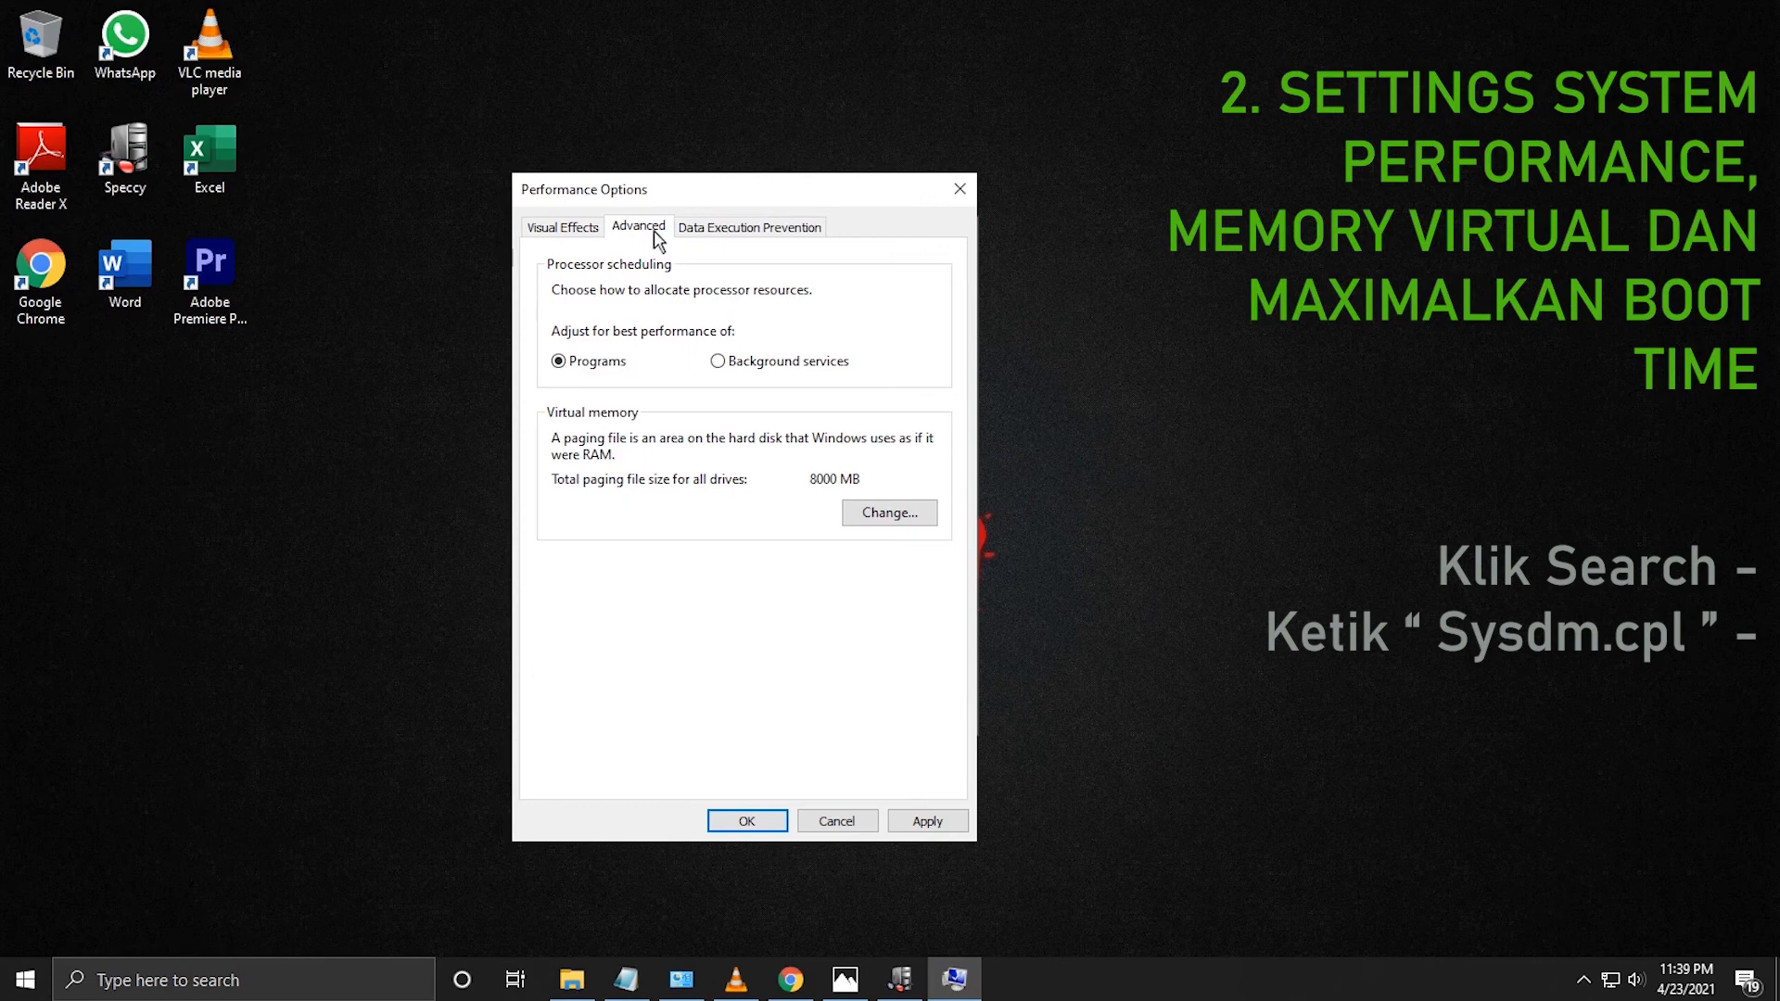
{"action": "left_click", "coordinate": [881, 517]}
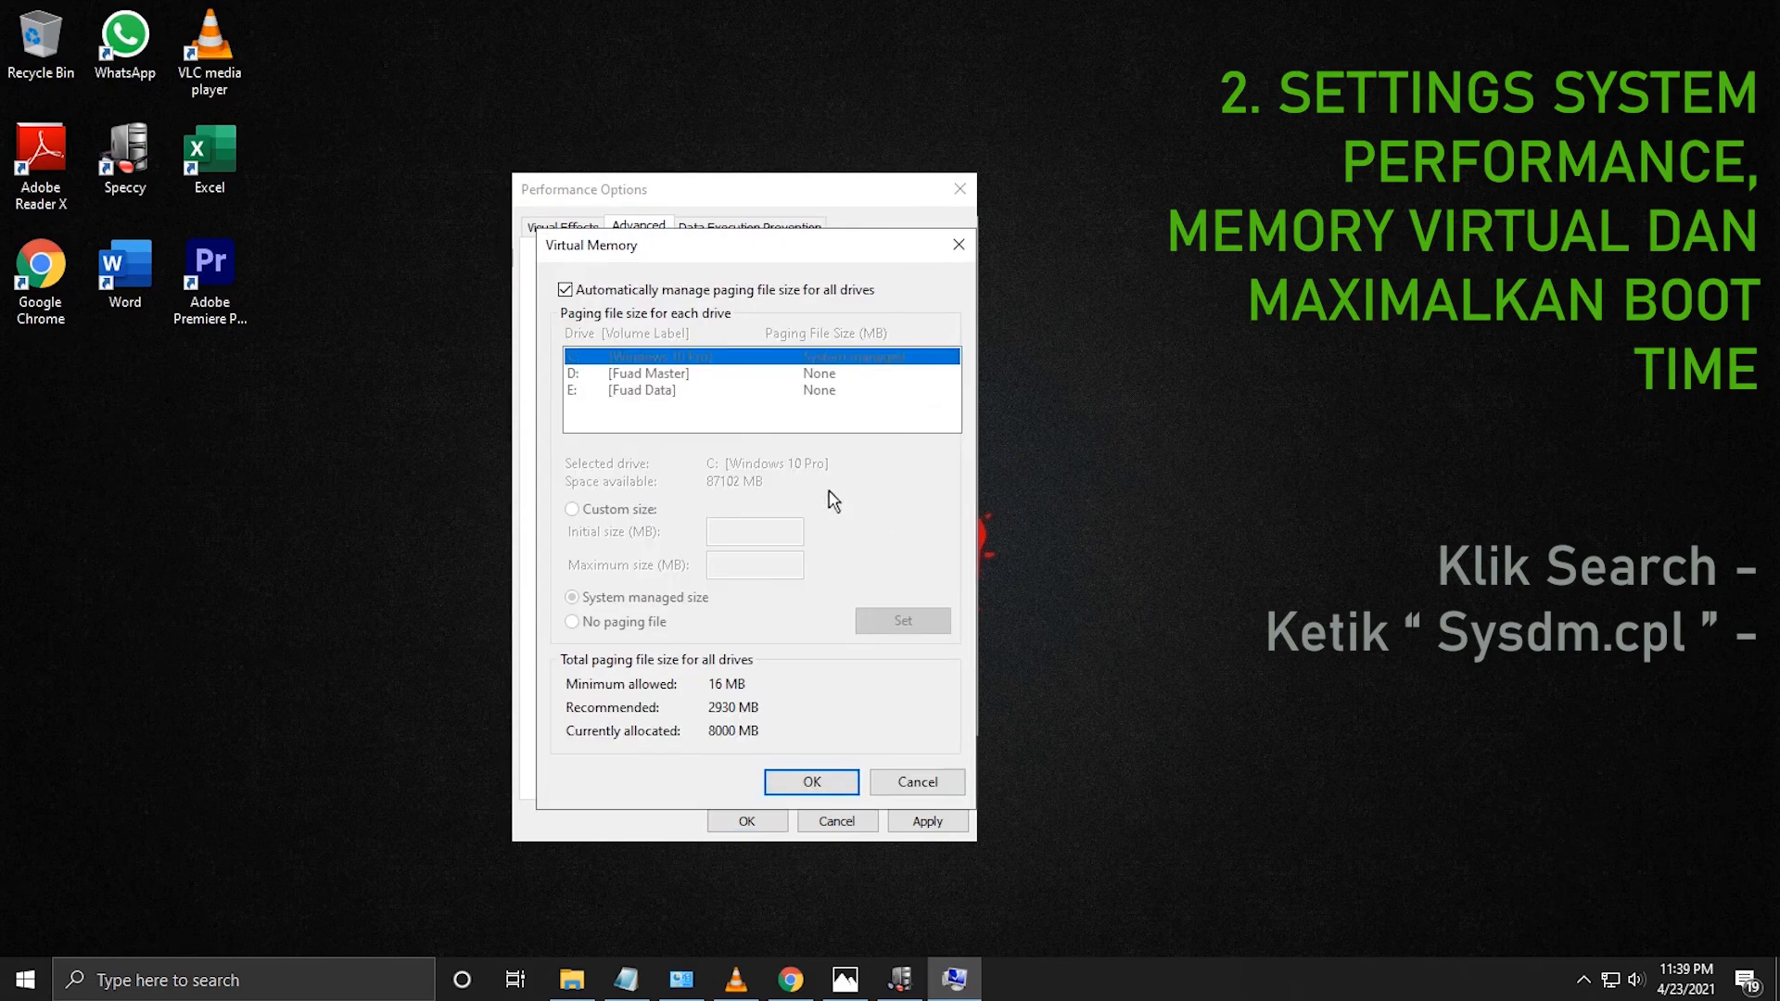
{"action": "left_click", "coordinate": [566, 290]}
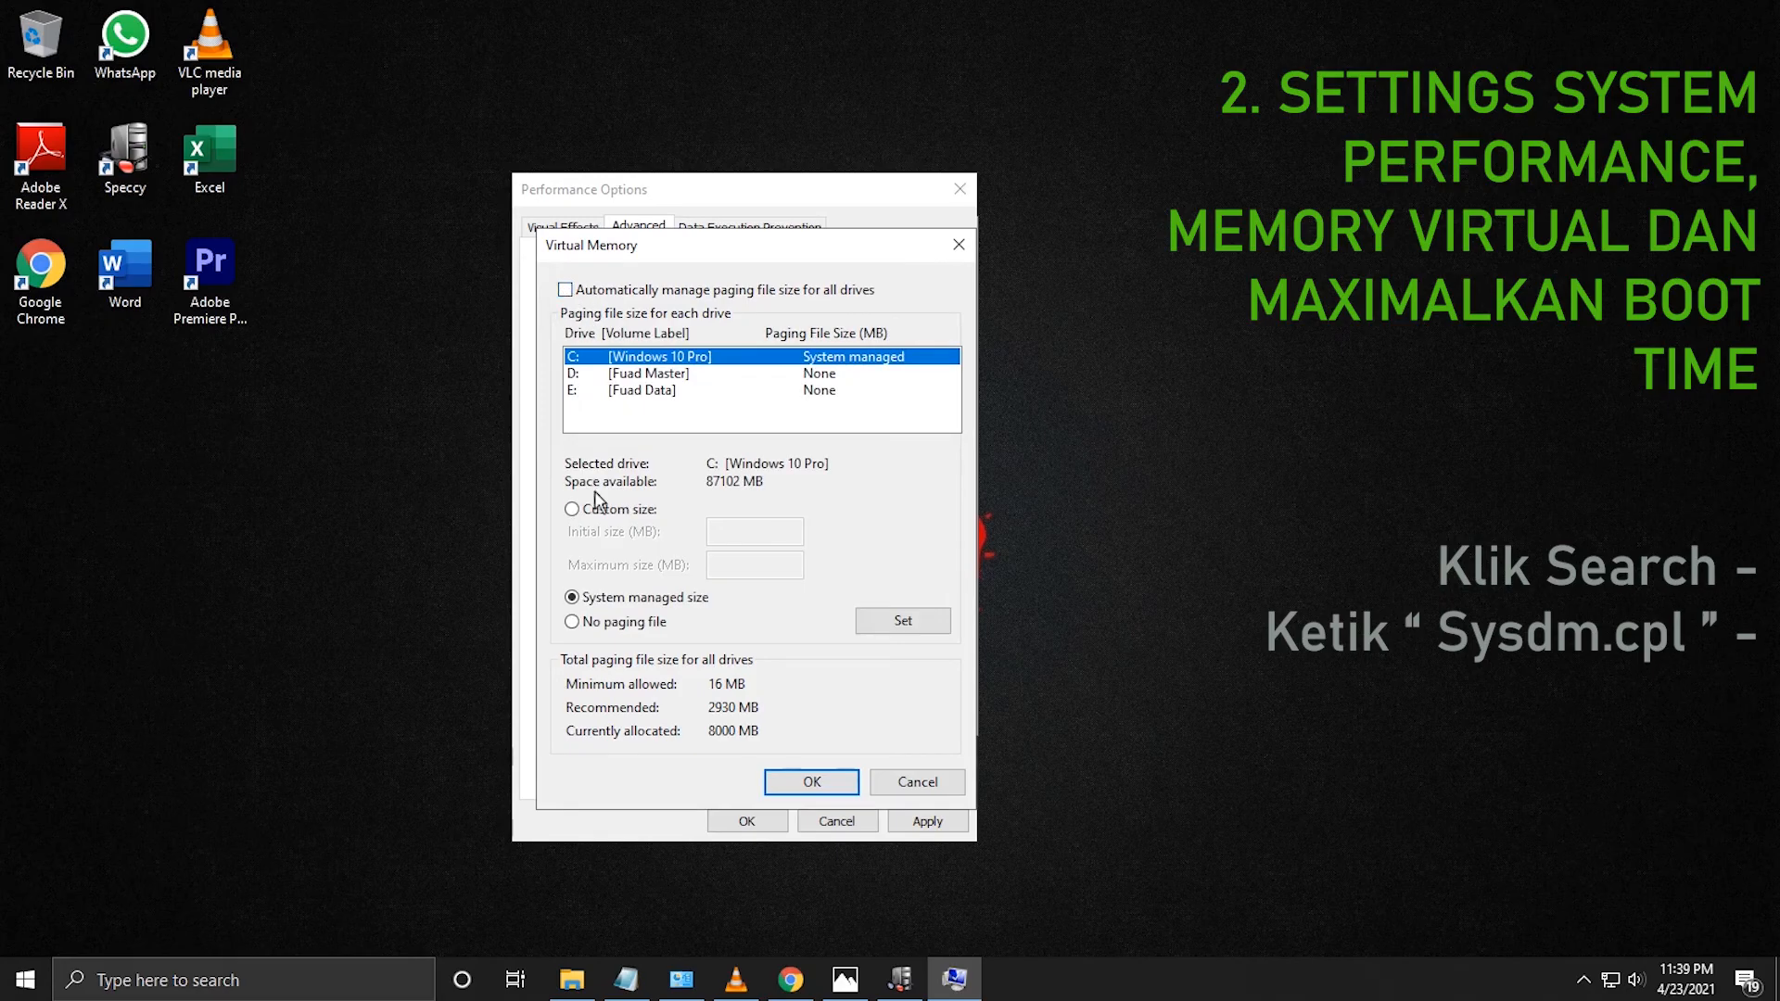
Open the properties of This PC beside the Virtual Memory dialog and check the installed RAM.
{"action": "left_click", "coordinate": [238, 984]}
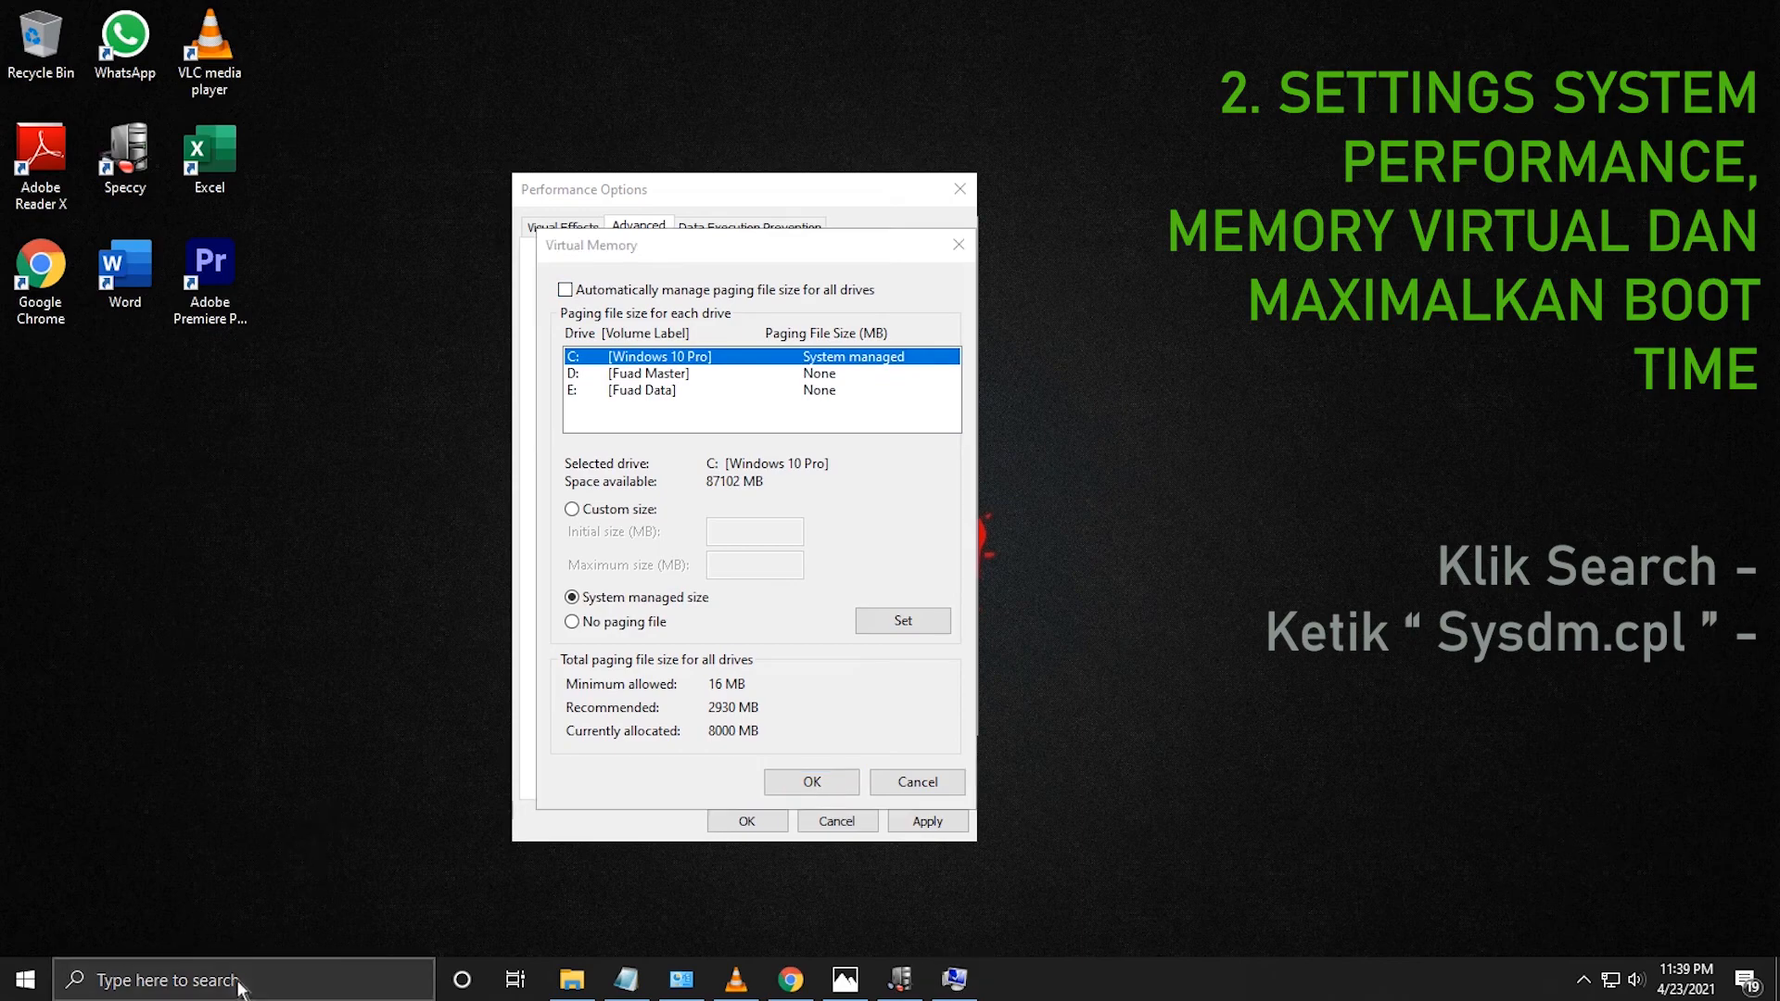
{"action": "type", "text": "this"}
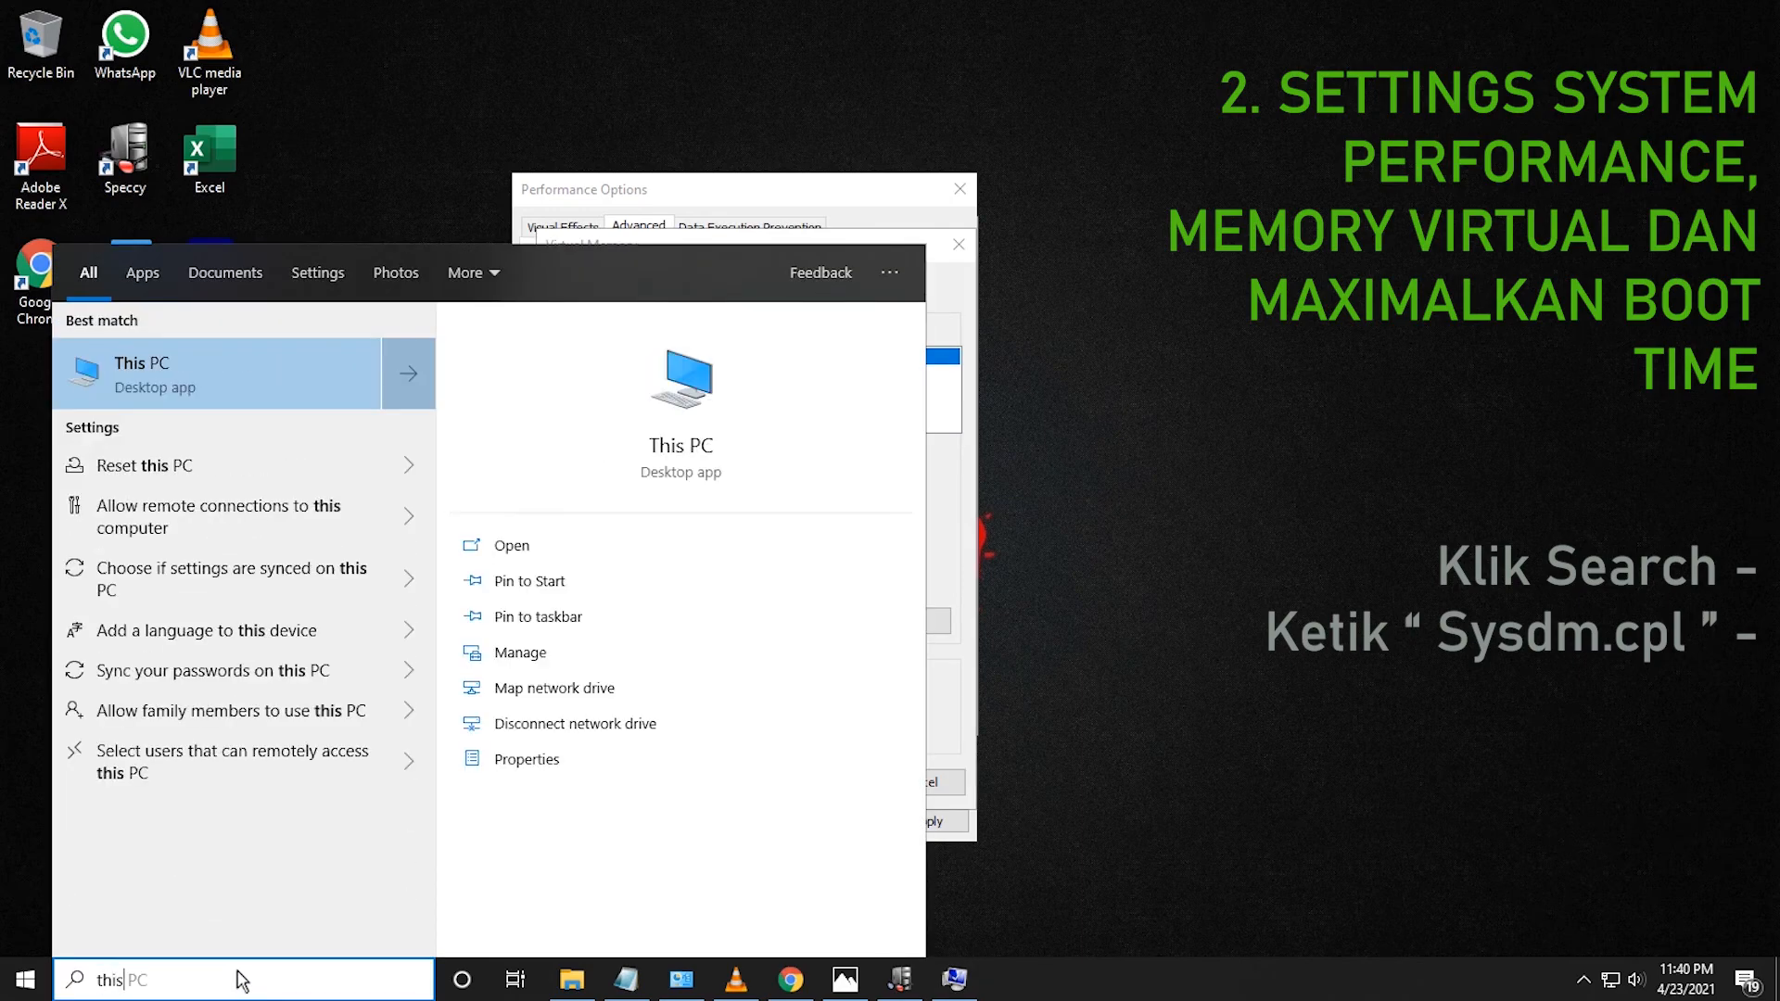
{"action": "right_click", "coordinate": [195, 370]}
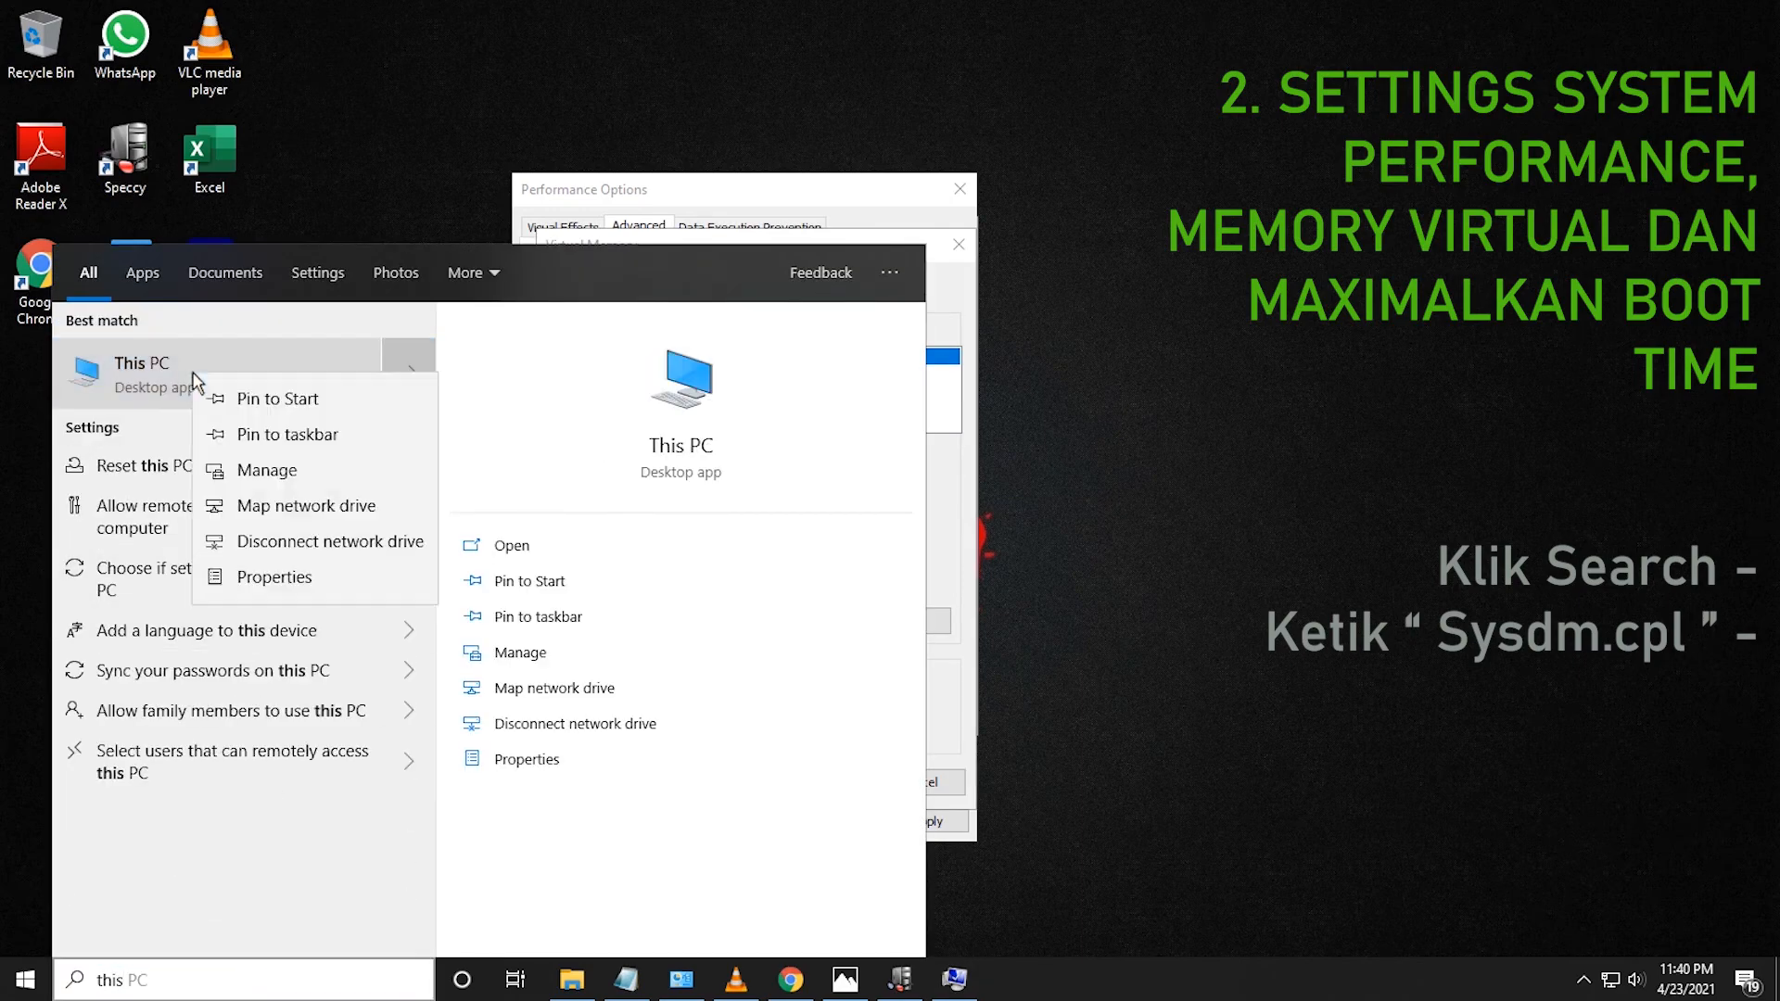
{"action": "left_click", "coordinate": [278, 570]}
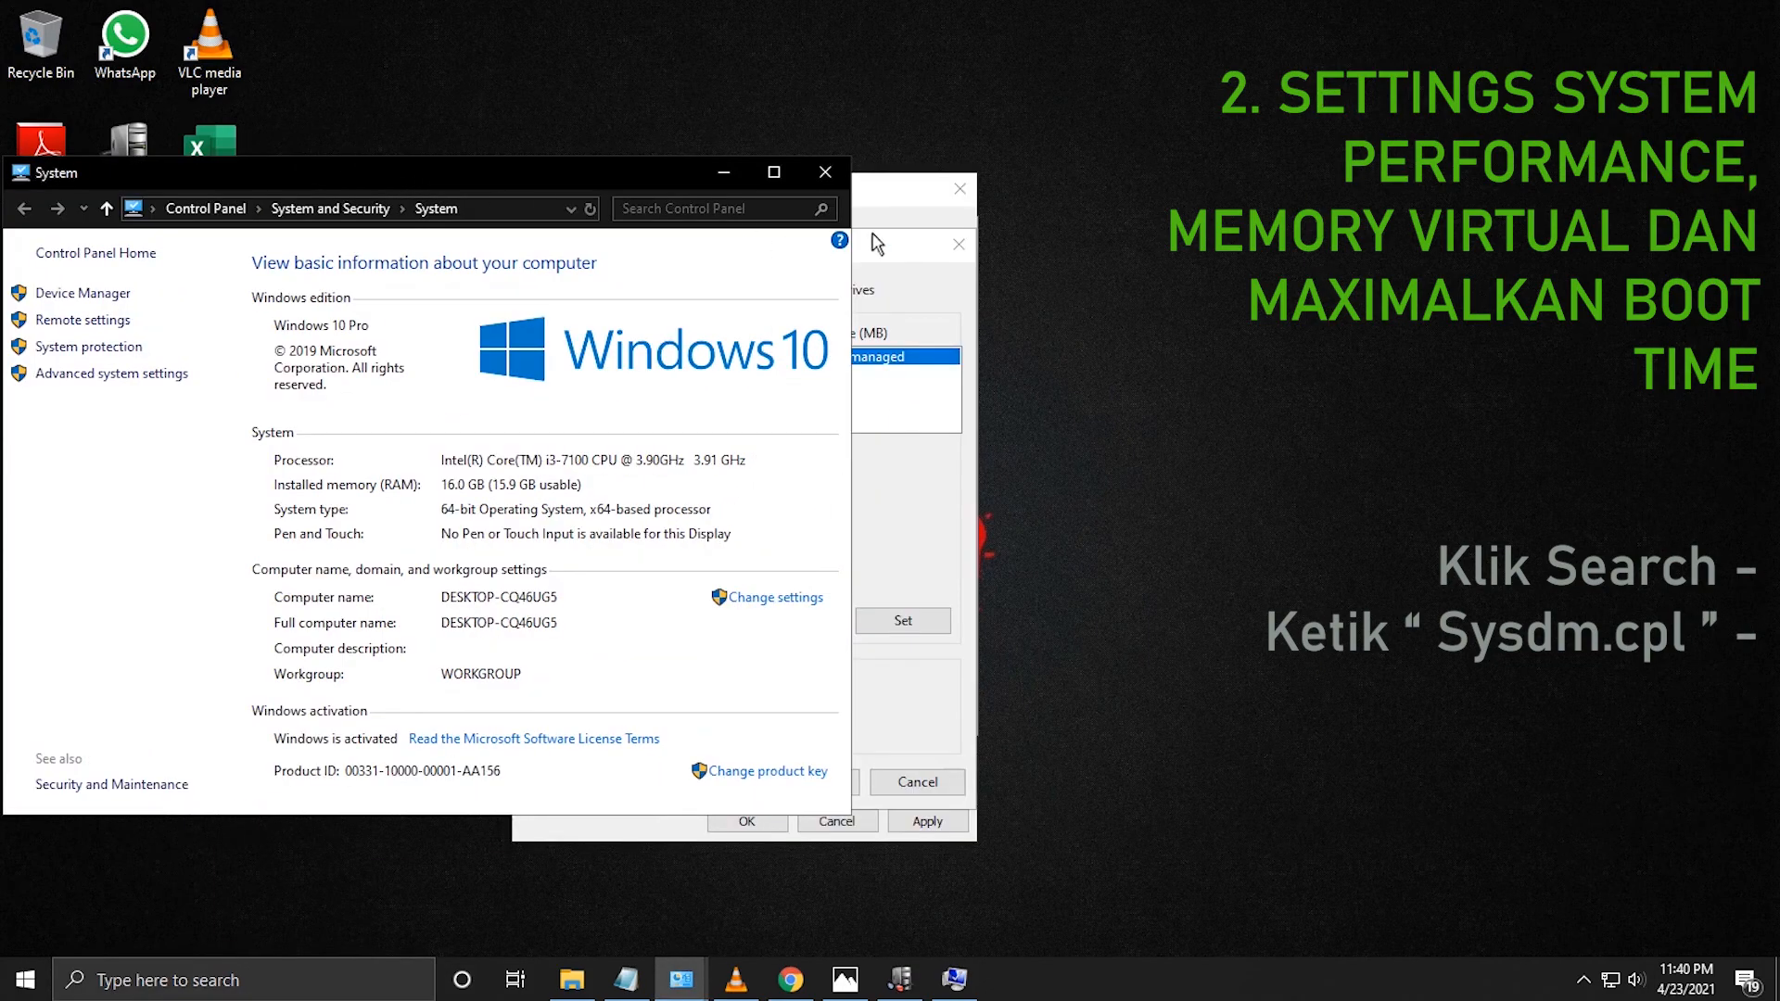
{"action": "left_click", "coordinate": [891, 195]}
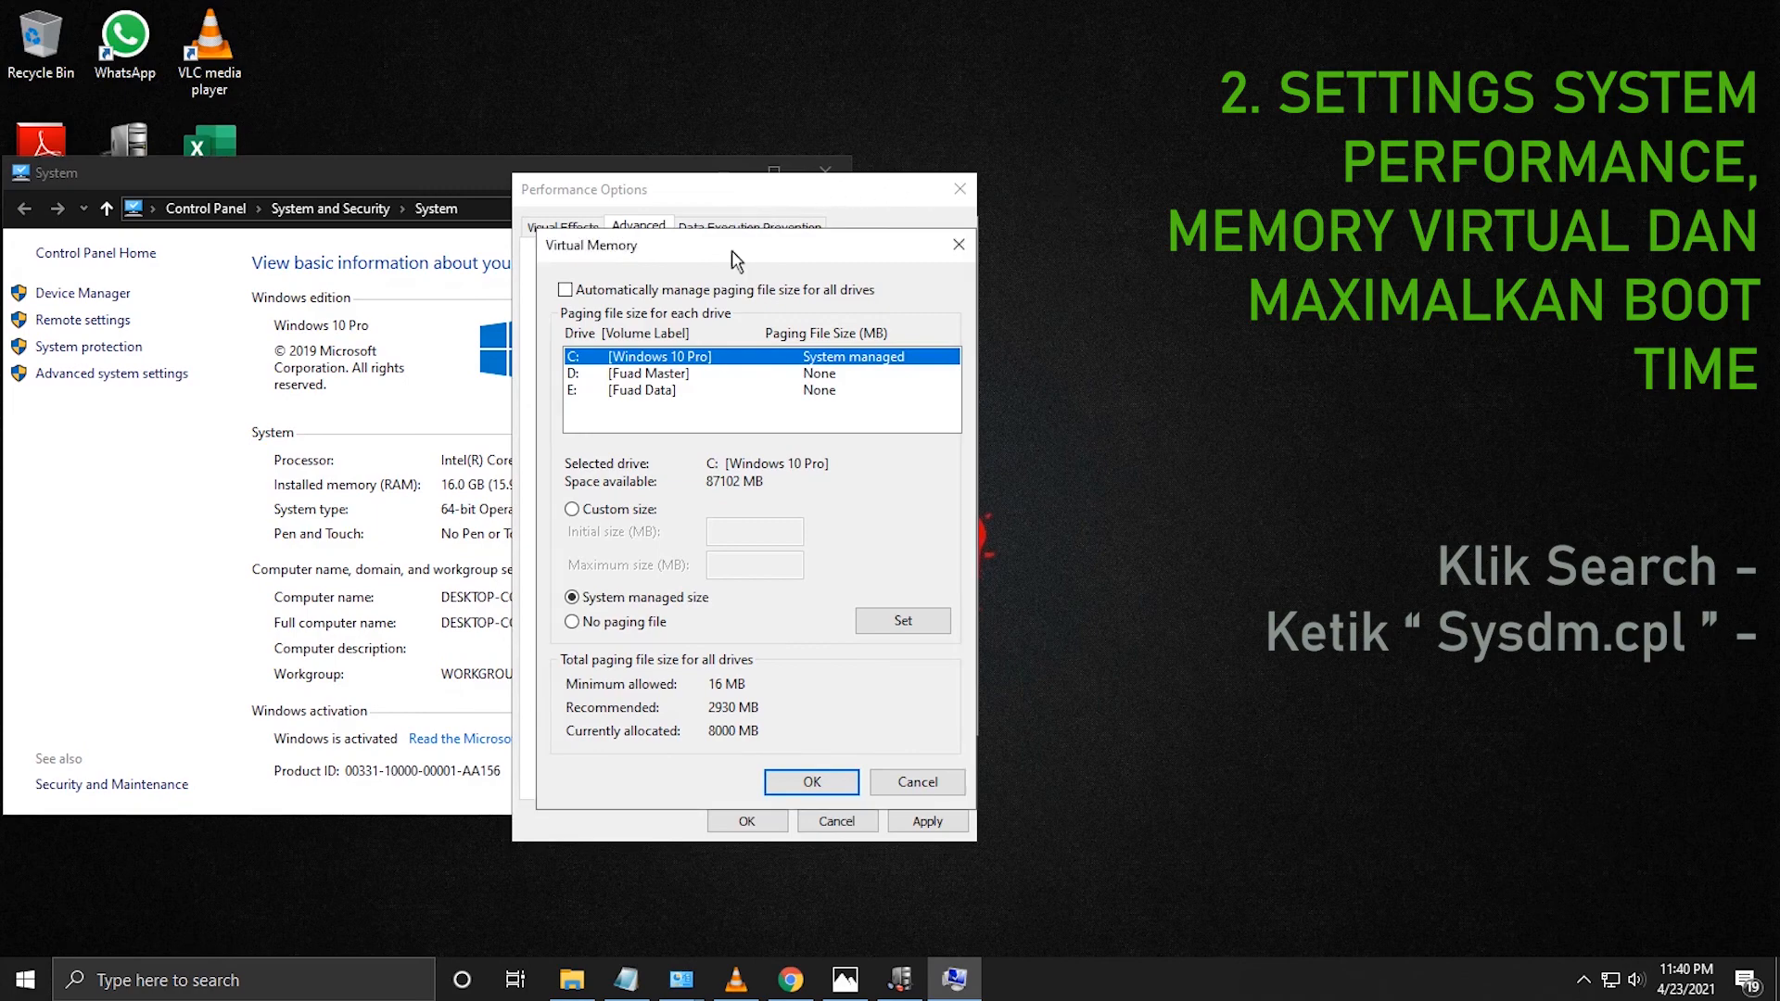
{"action": "left_click_drag", "start_coordinate": [911, 257], "coordinate": [1011, 271]}
{"action": "left_click", "coordinate": [472, 223]}
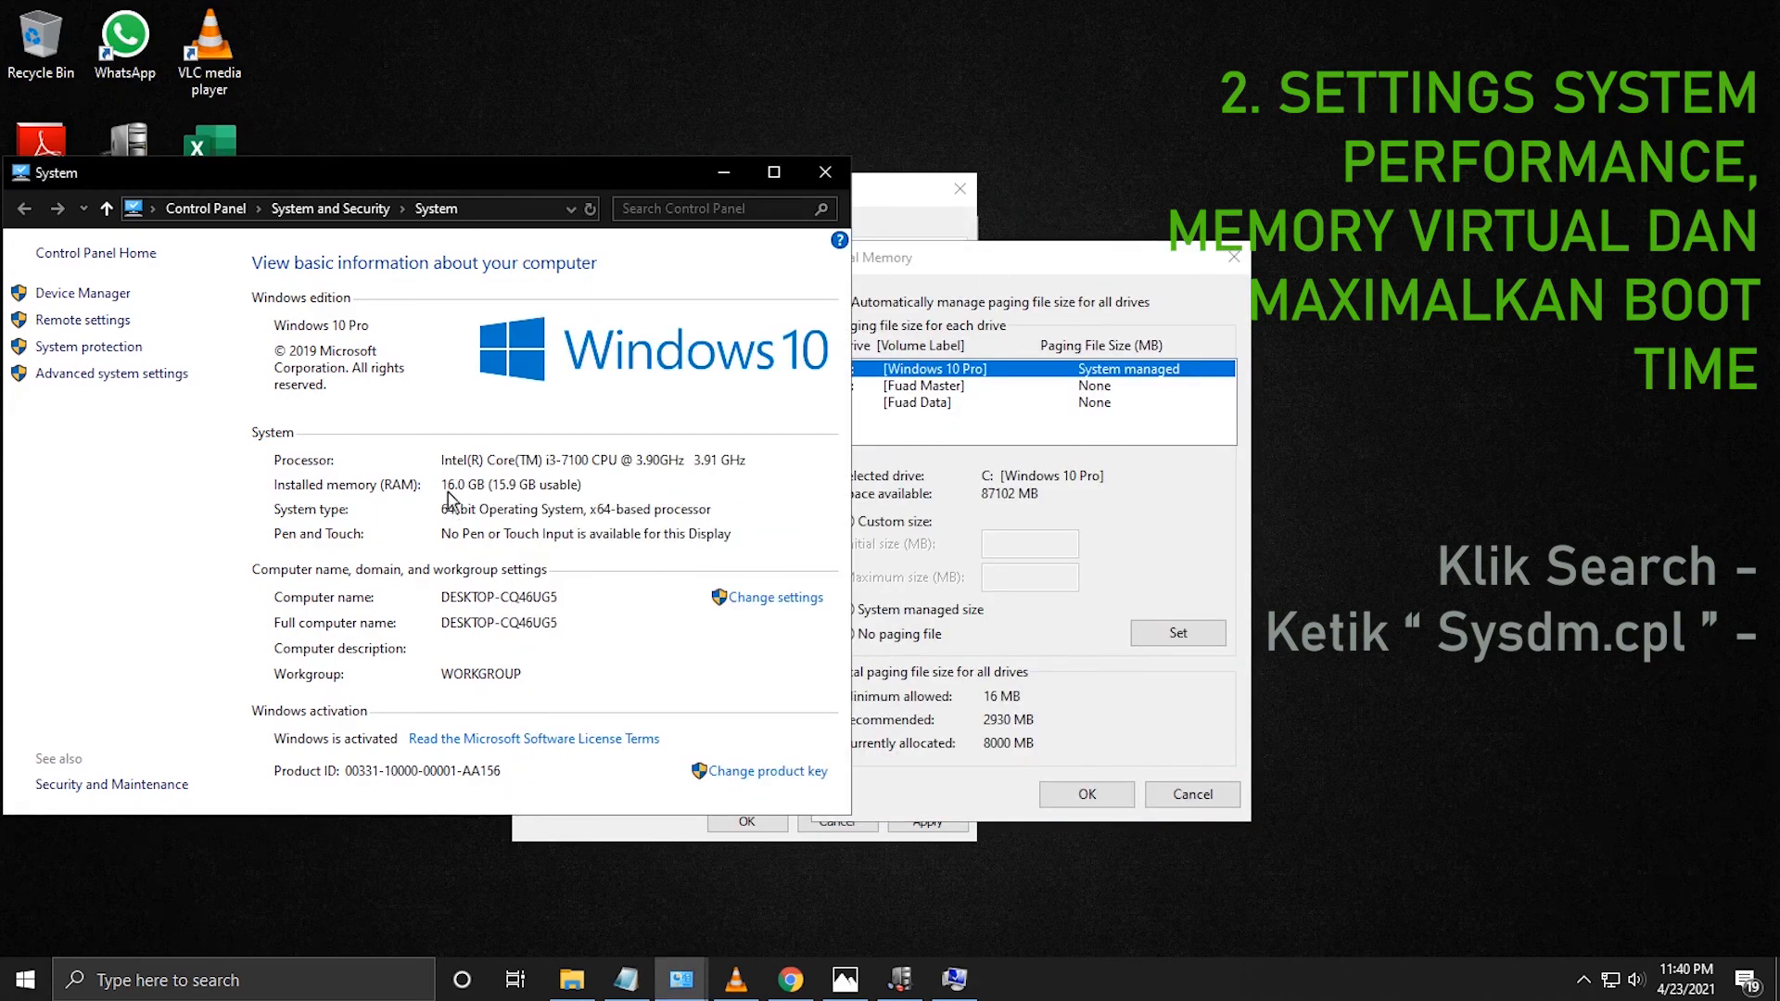
Give drive C: a custom paging file size with an initial size of 8000 MB, fill in the maximum size, and confirm.
{"action": "left_click", "coordinate": [1197, 600]}
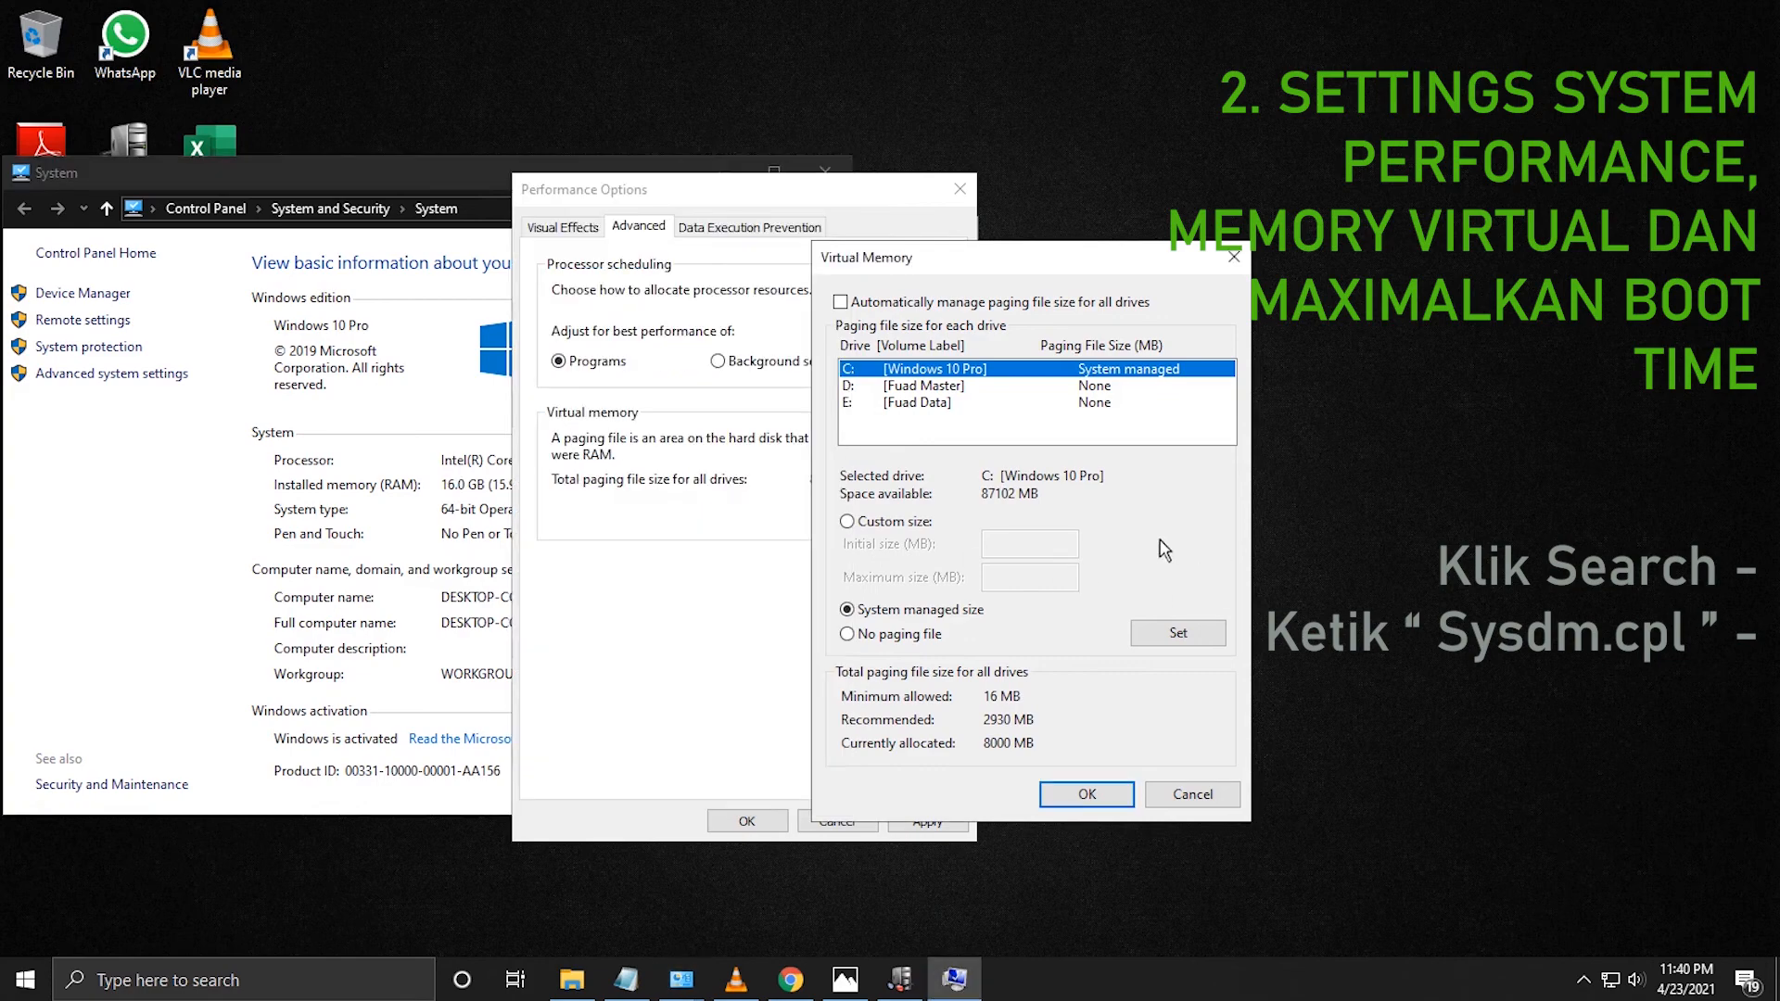
{"action": "left_click", "coordinate": [876, 522]}
{"action": "left_click", "coordinate": [1020, 550]}
{"action": "type", "text": "8000"}
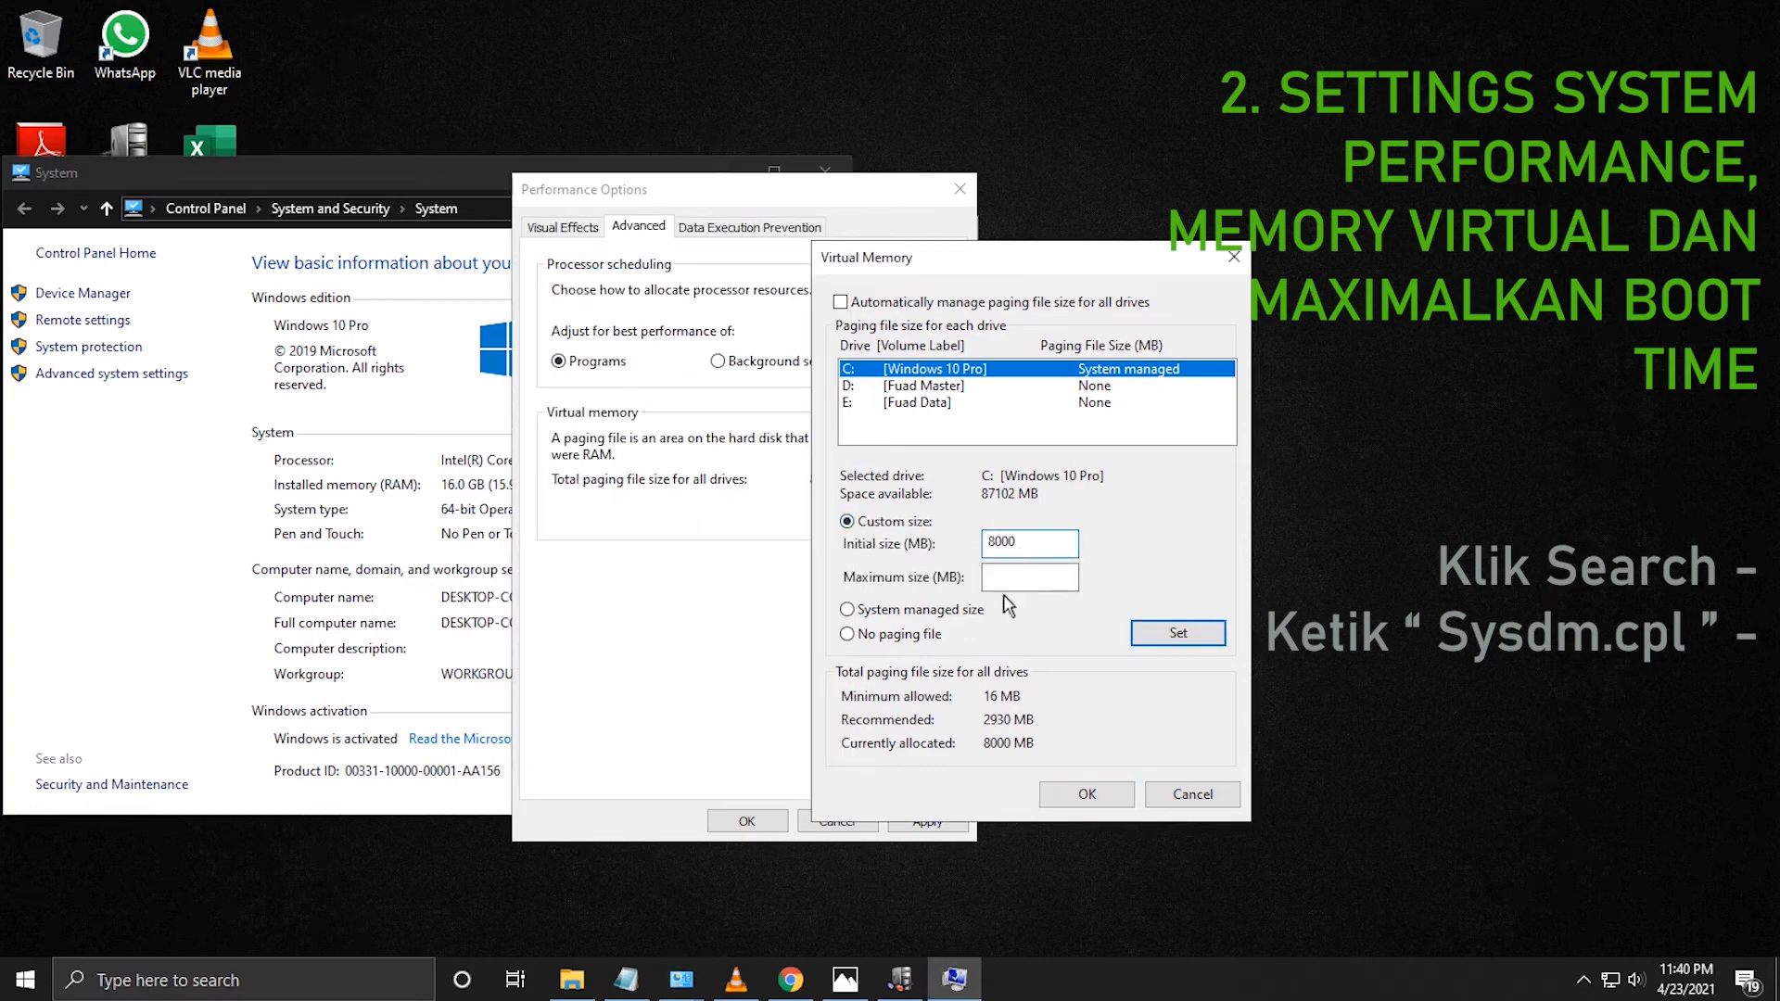
{"action": "left_click", "coordinate": [1025, 582]}
{"action": "left_click", "coordinate": [1197, 642]}
{"action": "left_click", "coordinate": [1090, 795]}
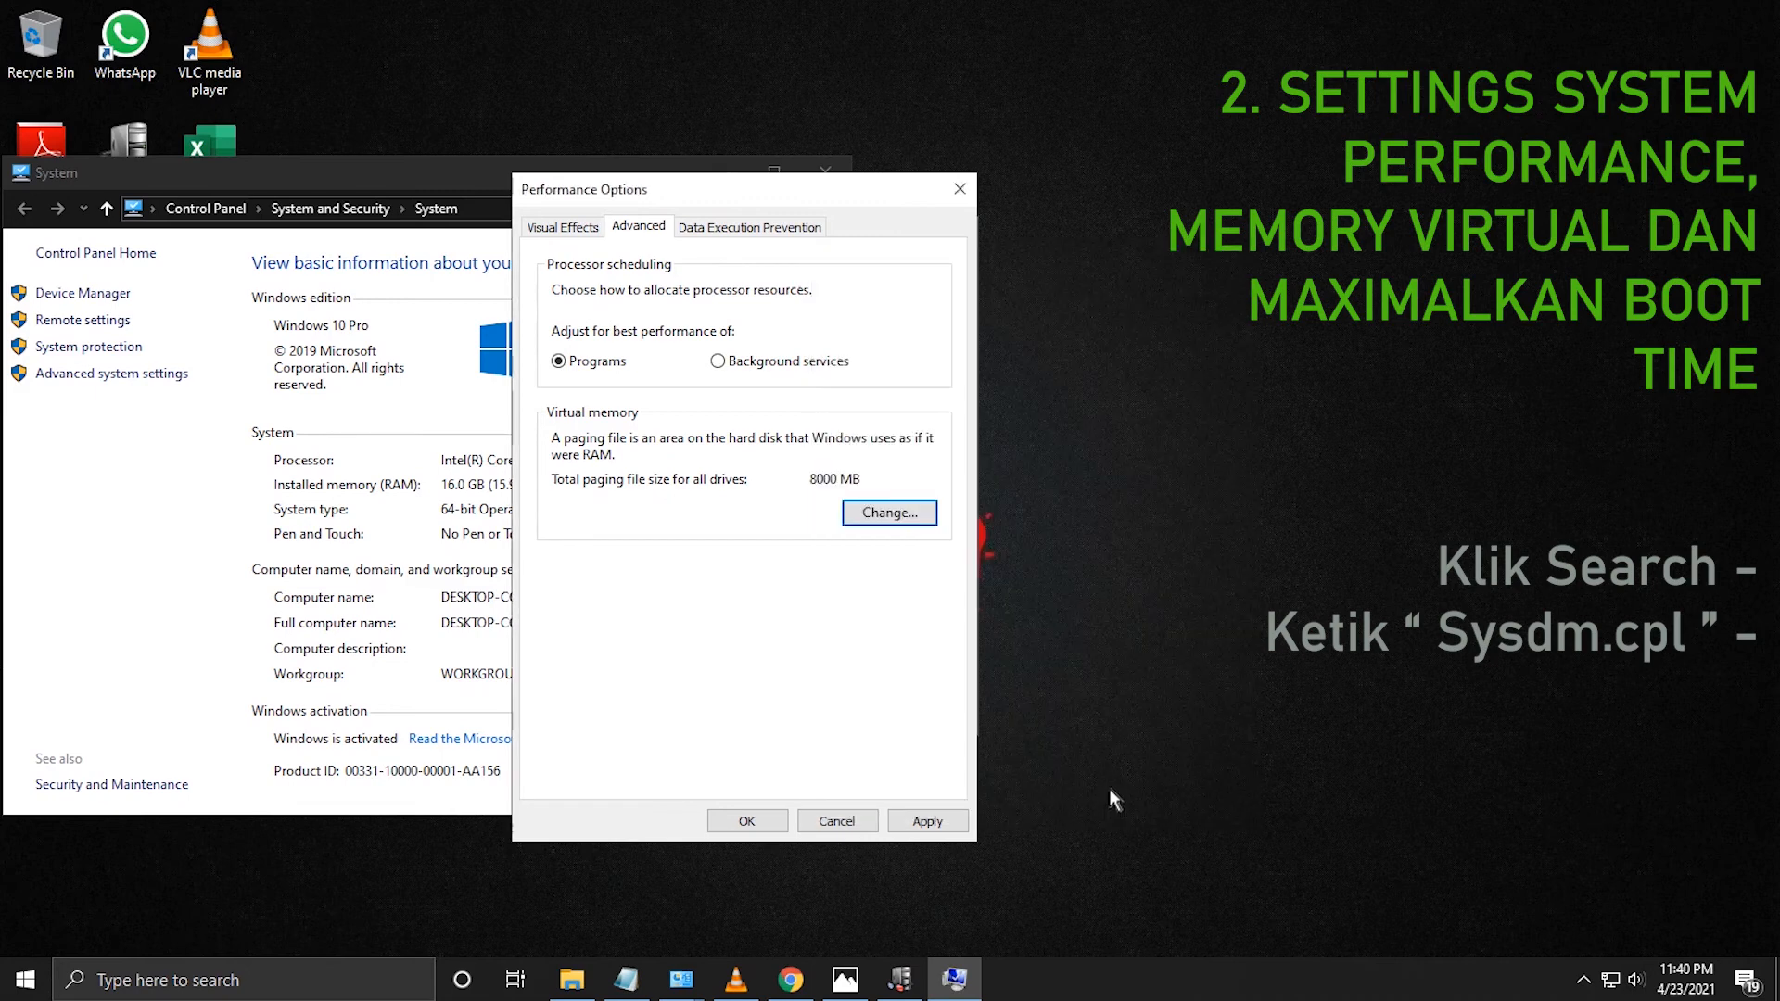
Apply the performance options, recheck the visual effects selection and close the dialog with the changes accepted.
{"action": "left_click", "coordinate": [928, 822]}
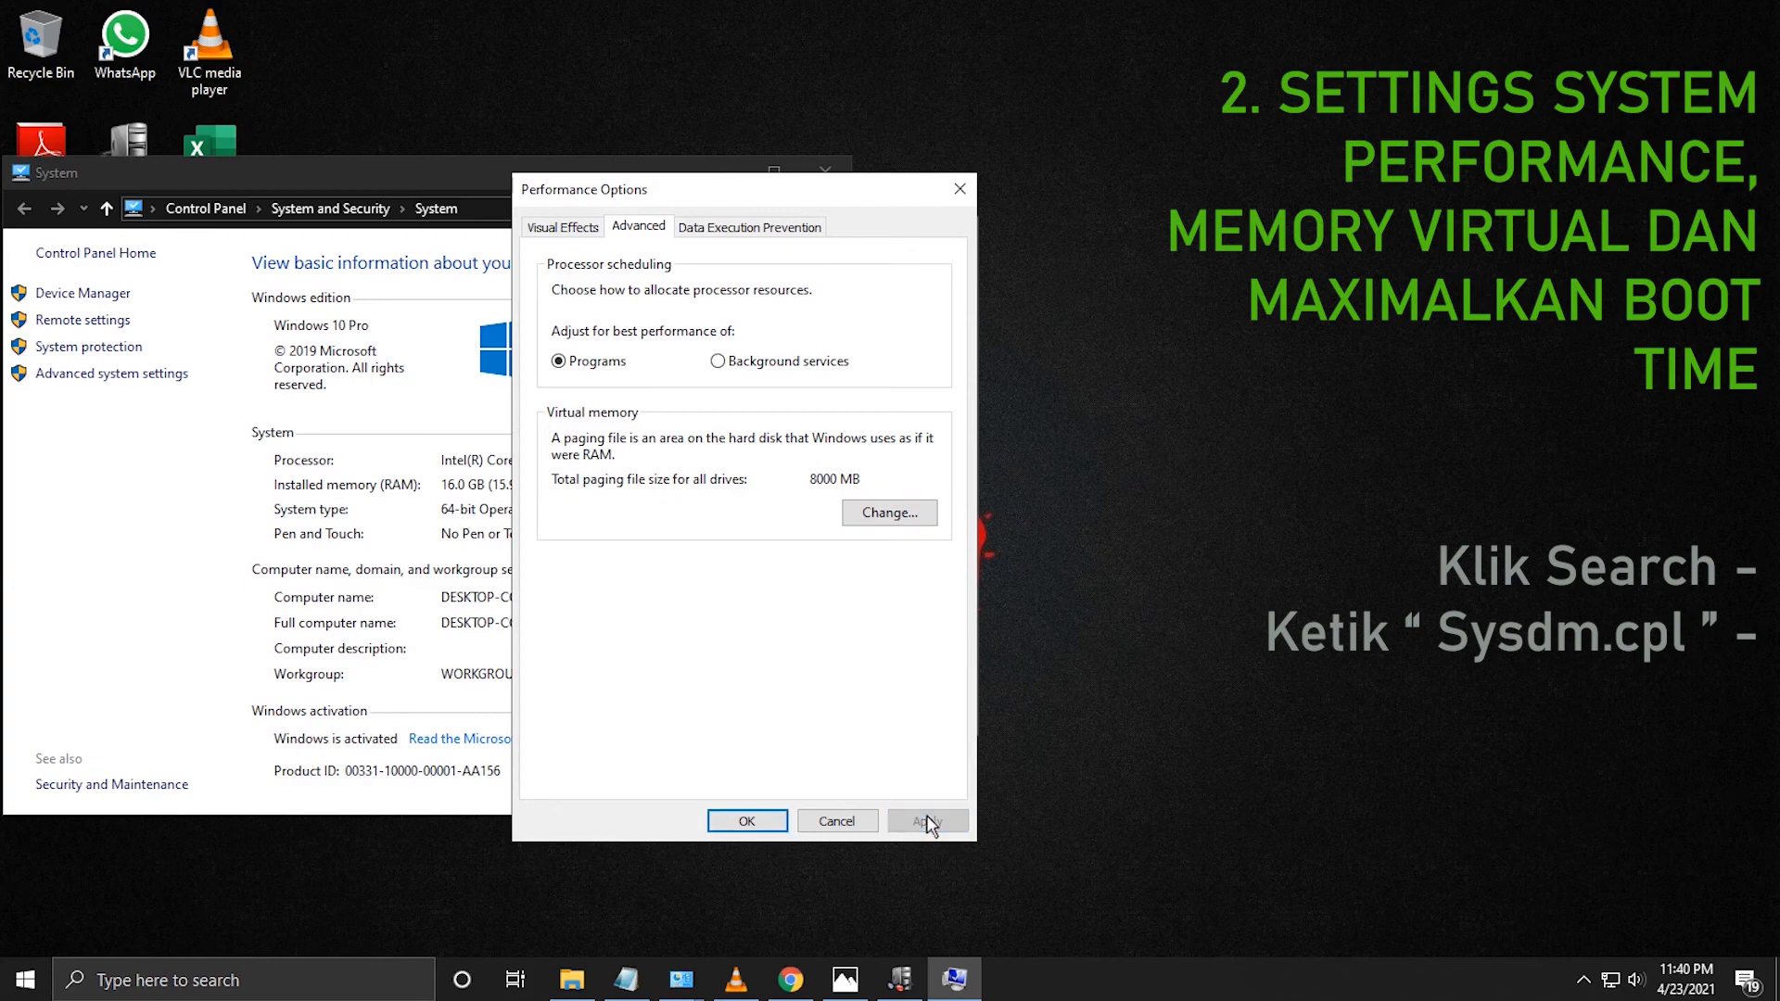
{"action": "left_click", "coordinate": [578, 230]}
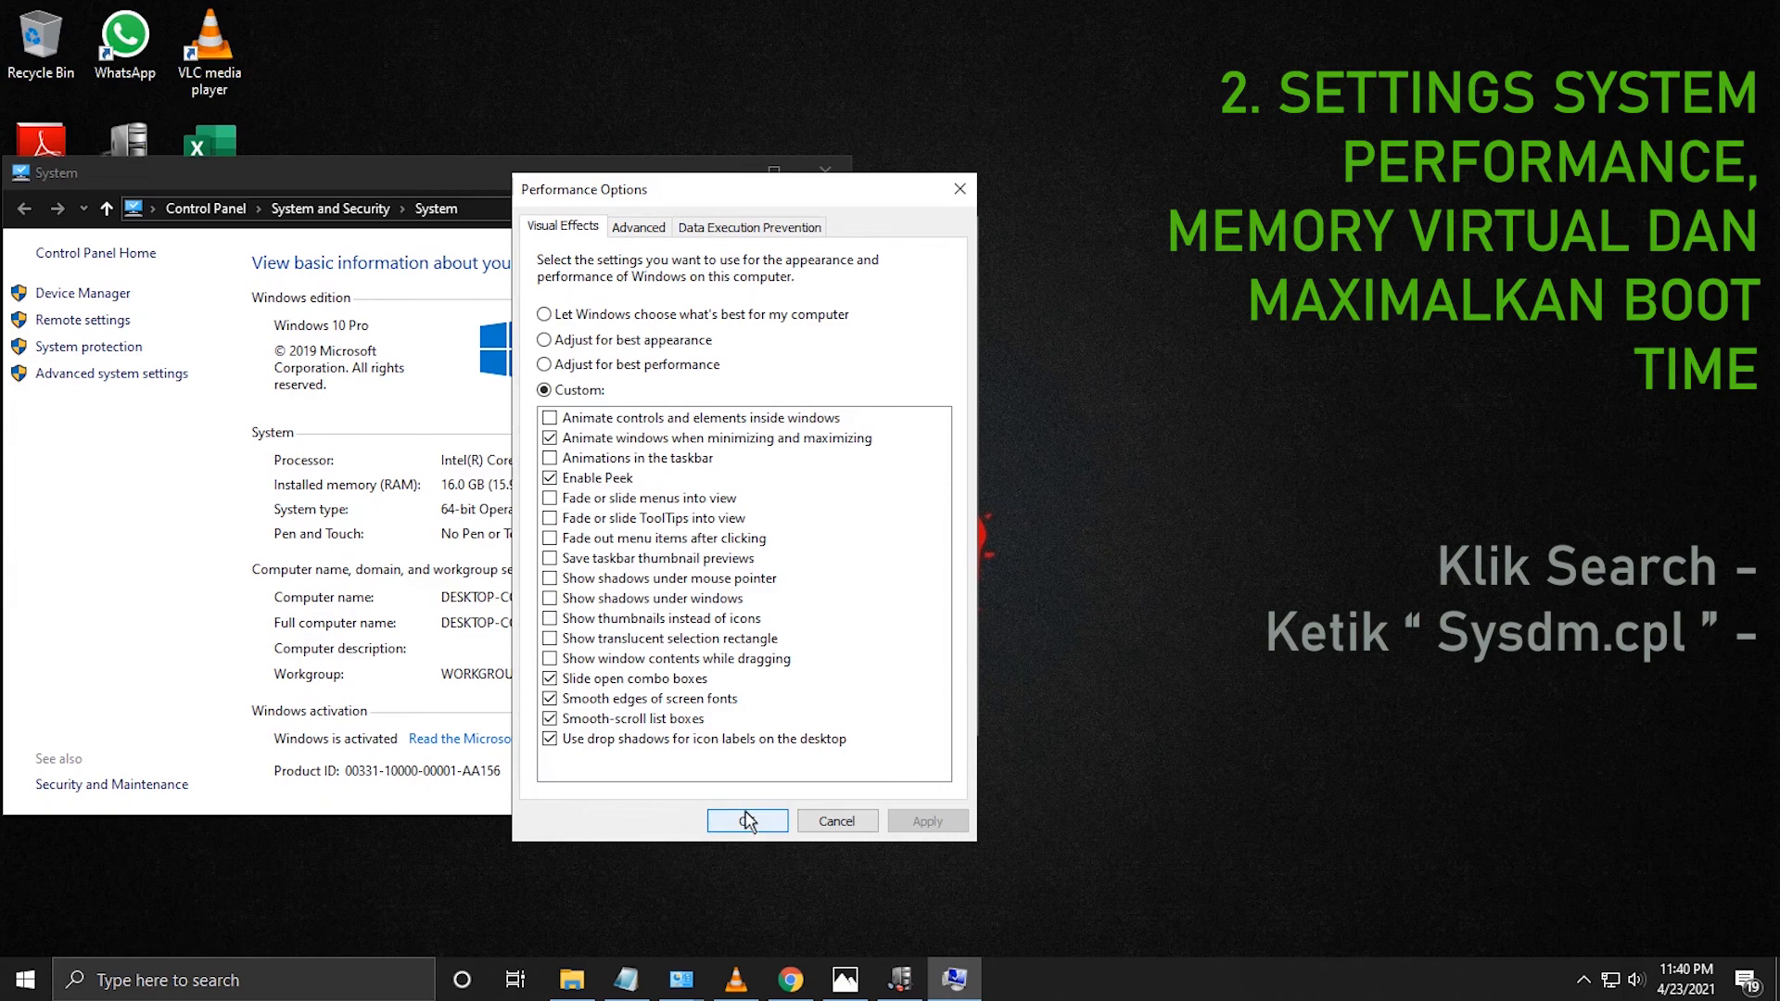
{"action": "left_click", "coordinate": [747, 821]}
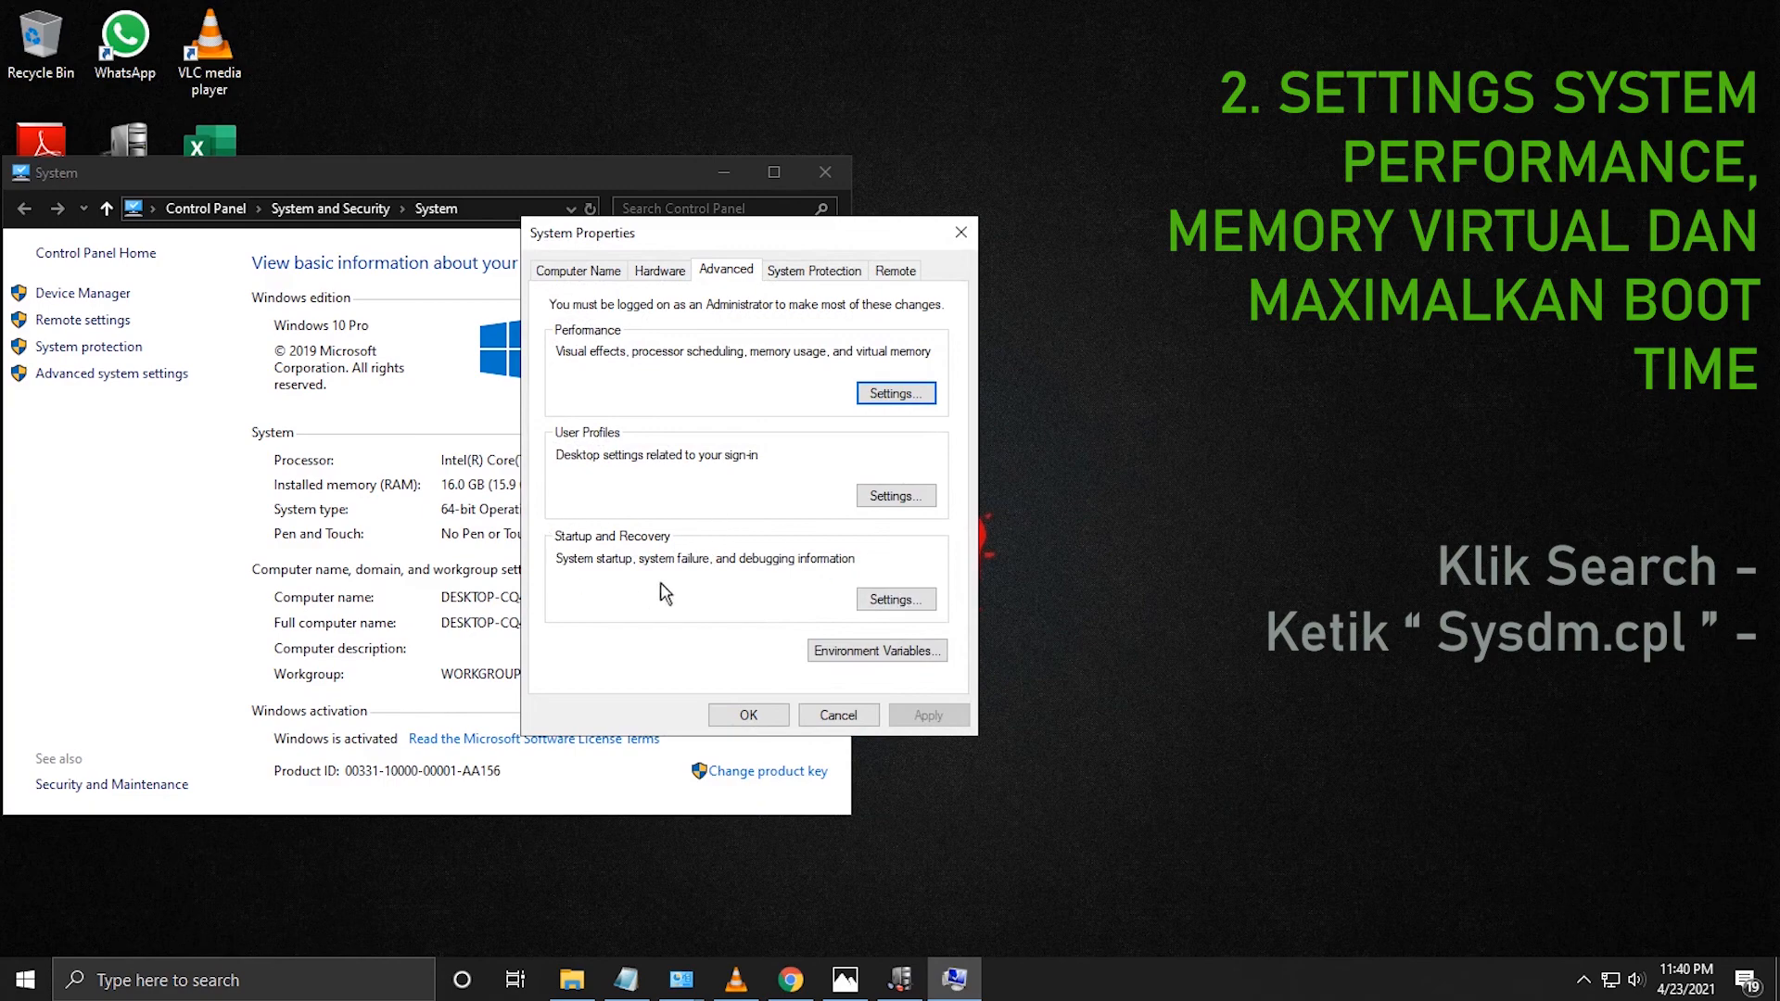
Set the time to display the list of operating systems to 10 seconds, confirm System Properties and minimize the System window.
{"action": "left_click", "coordinate": [894, 598]}
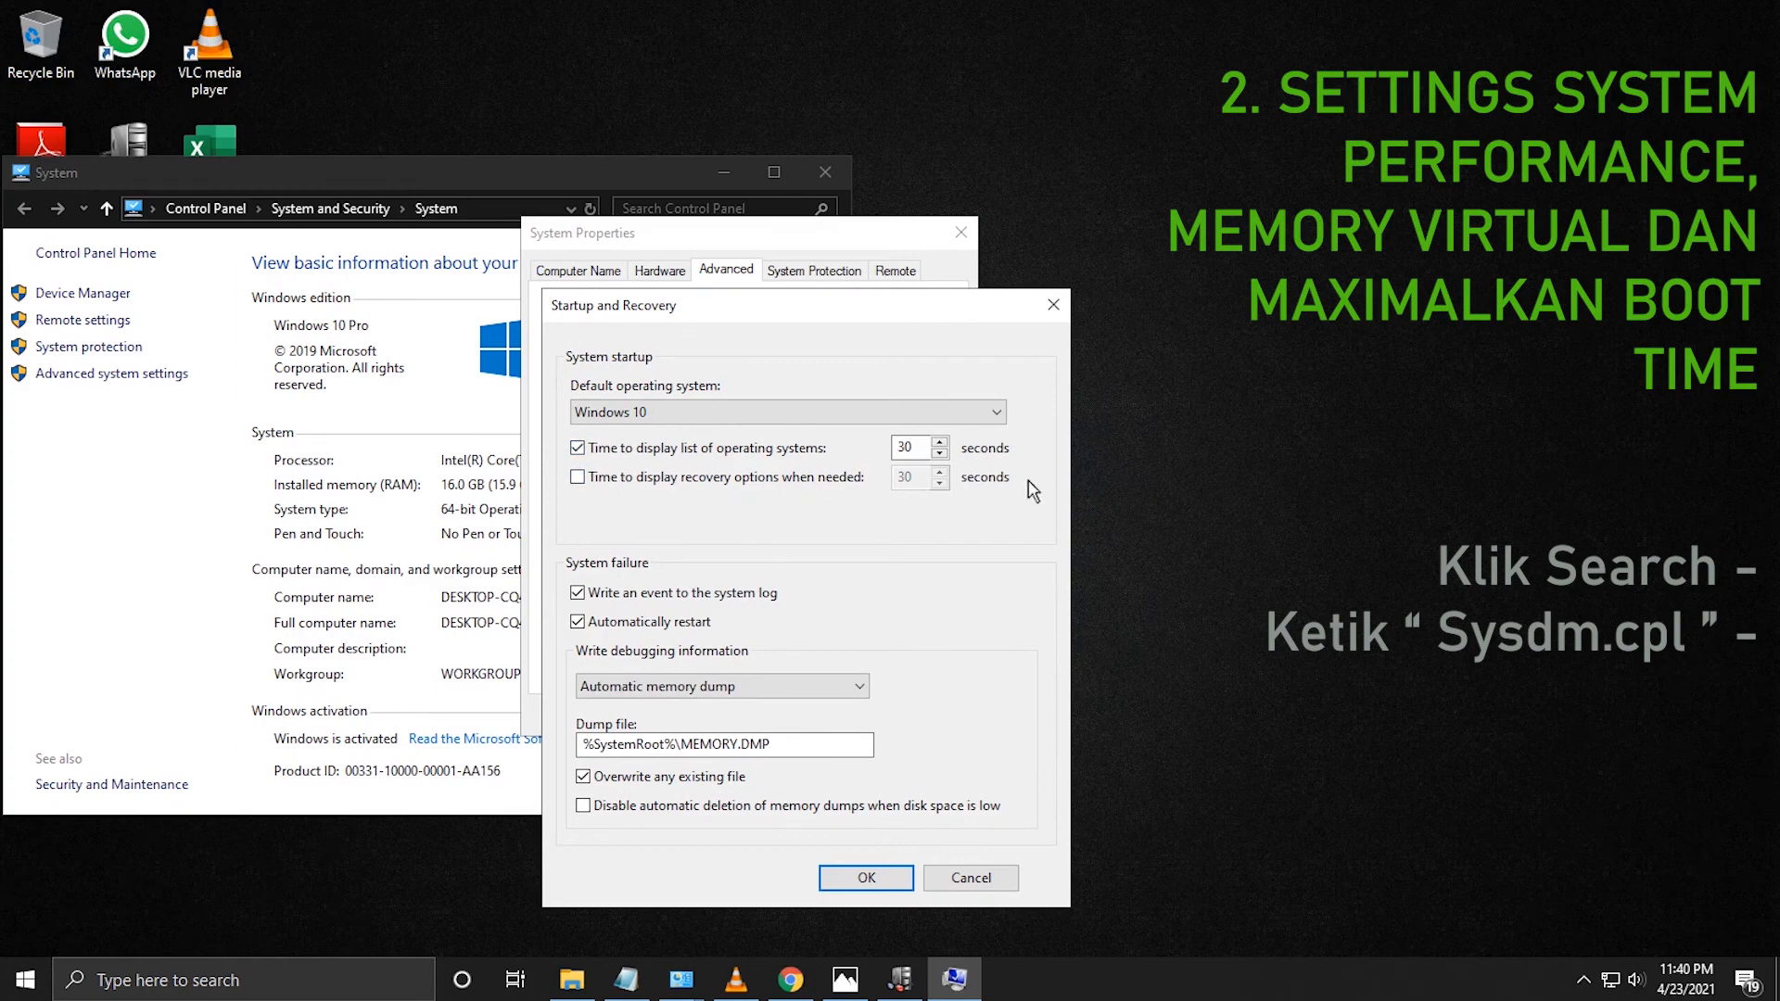
{"action": "left_click_drag", "start_coordinate": [922, 447], "coordinate": [862, 456]}
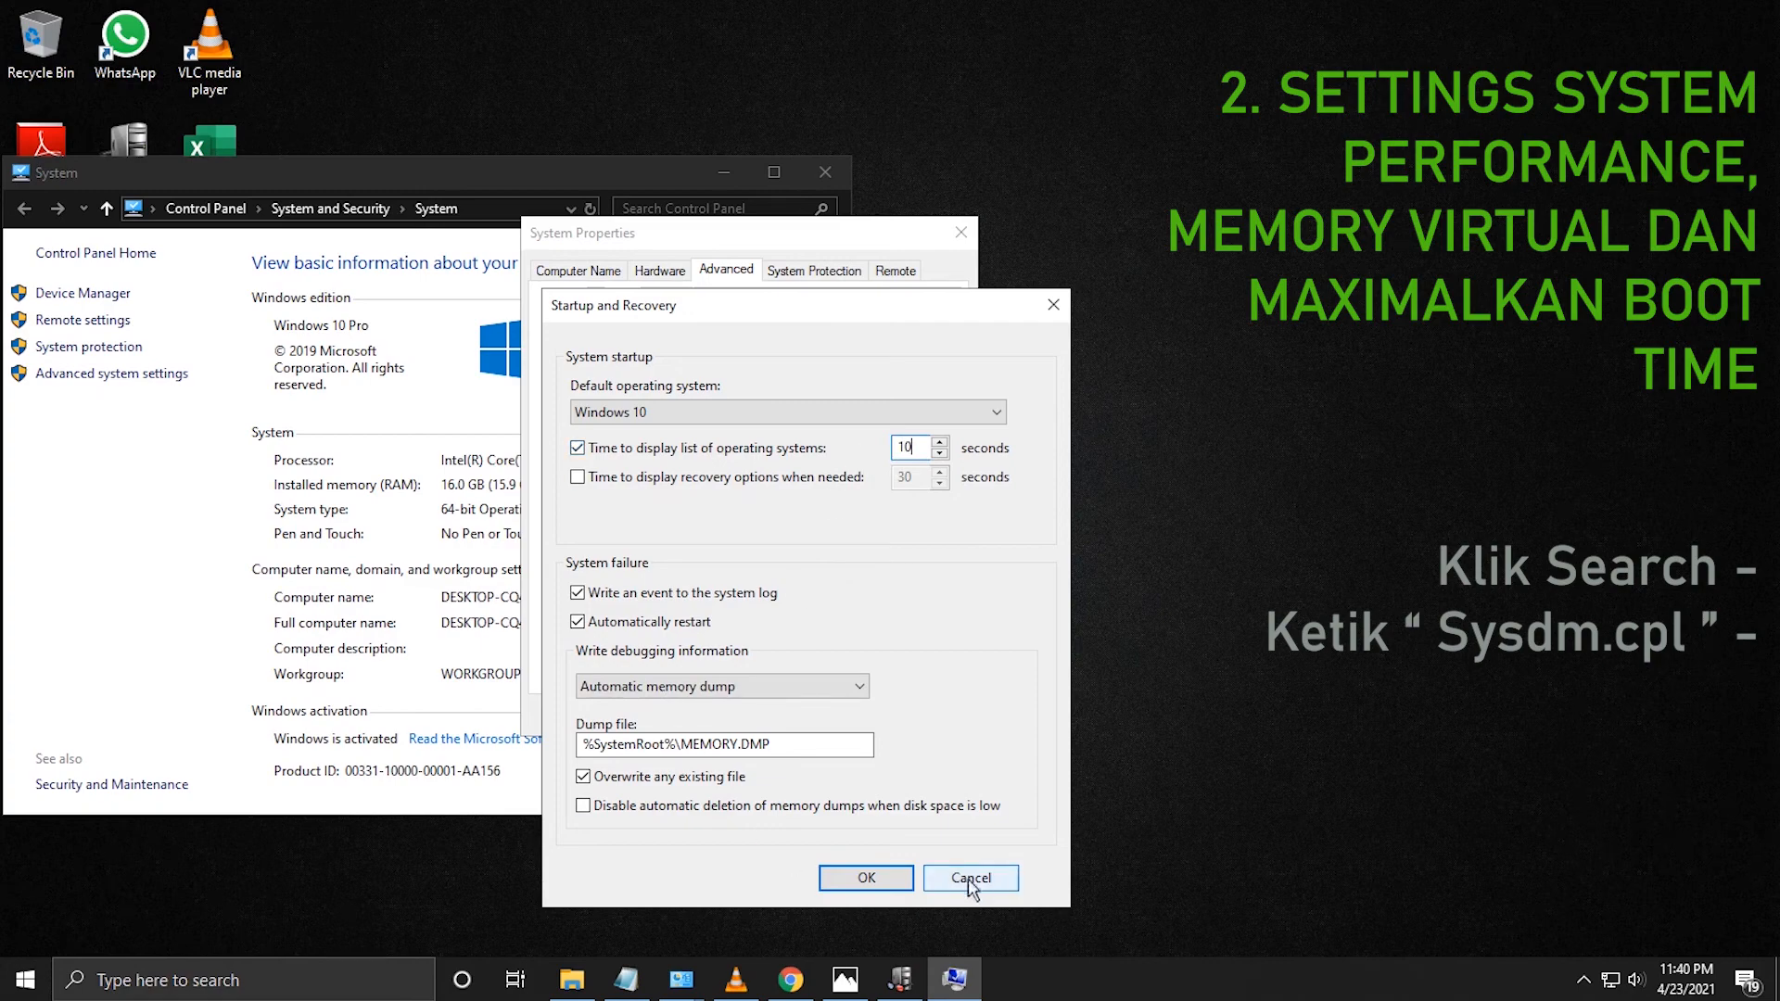
{"action": "left_click", "coordinate": [888, 881]}
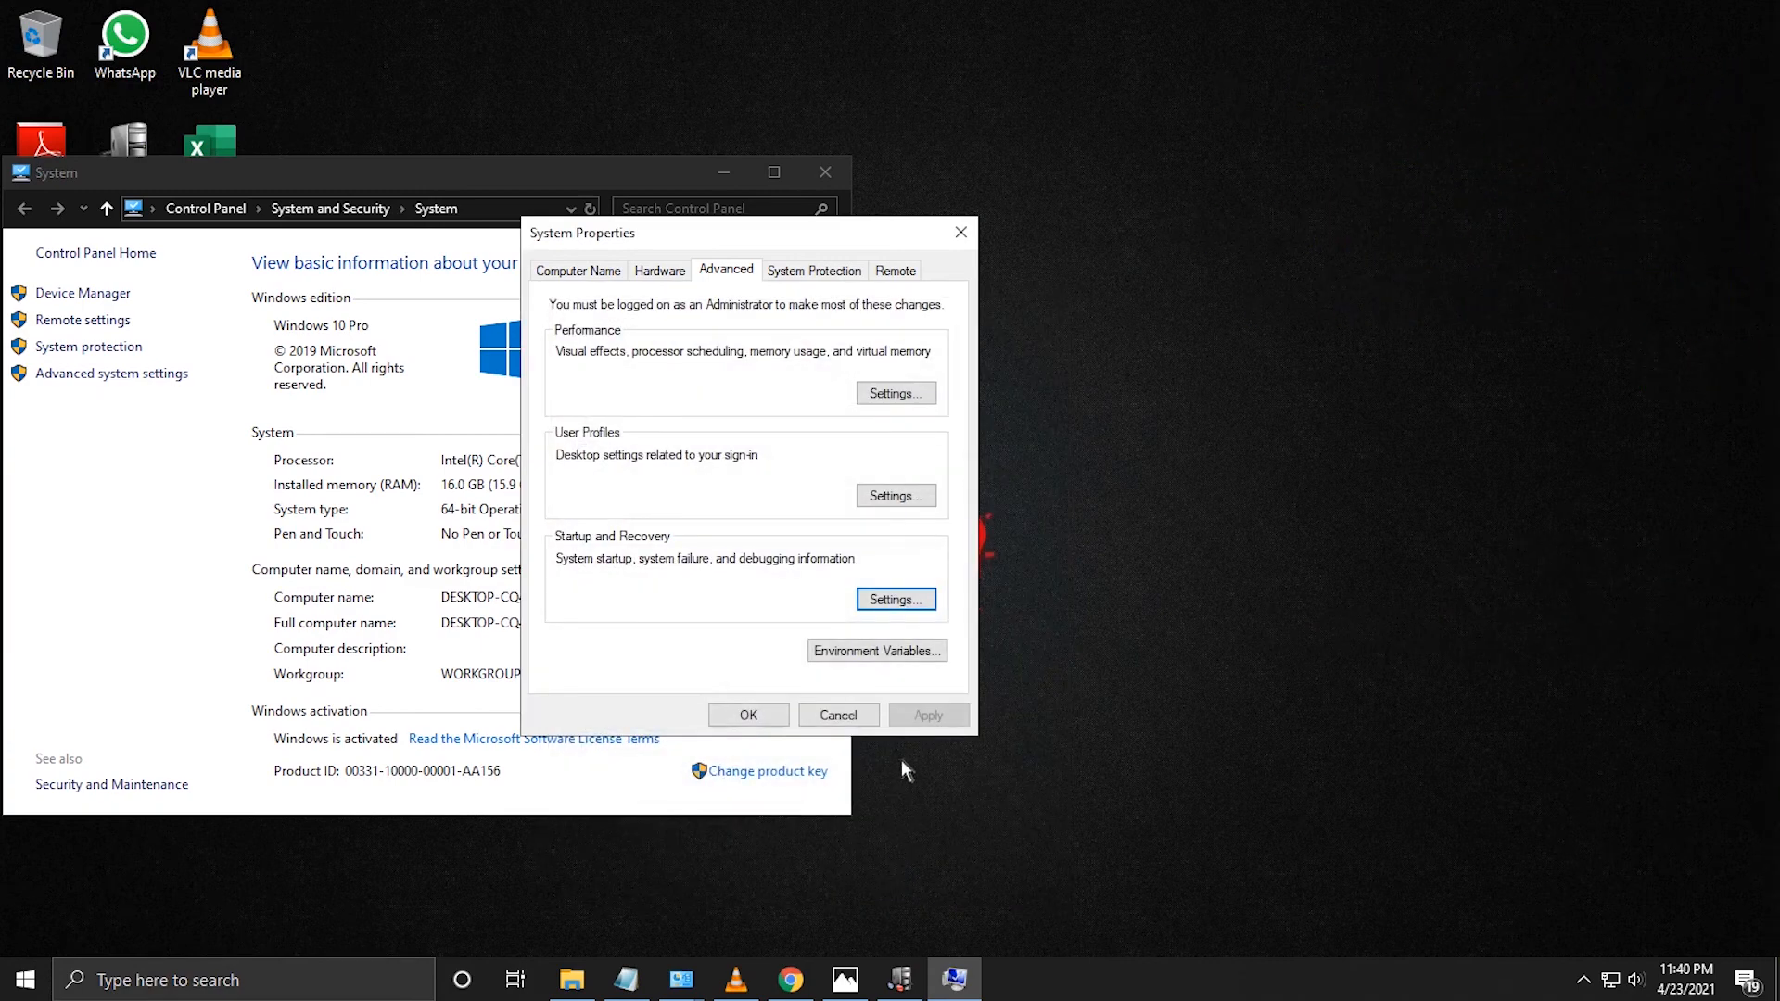
{"action": "left_click", "coordinate": [766, 720]}
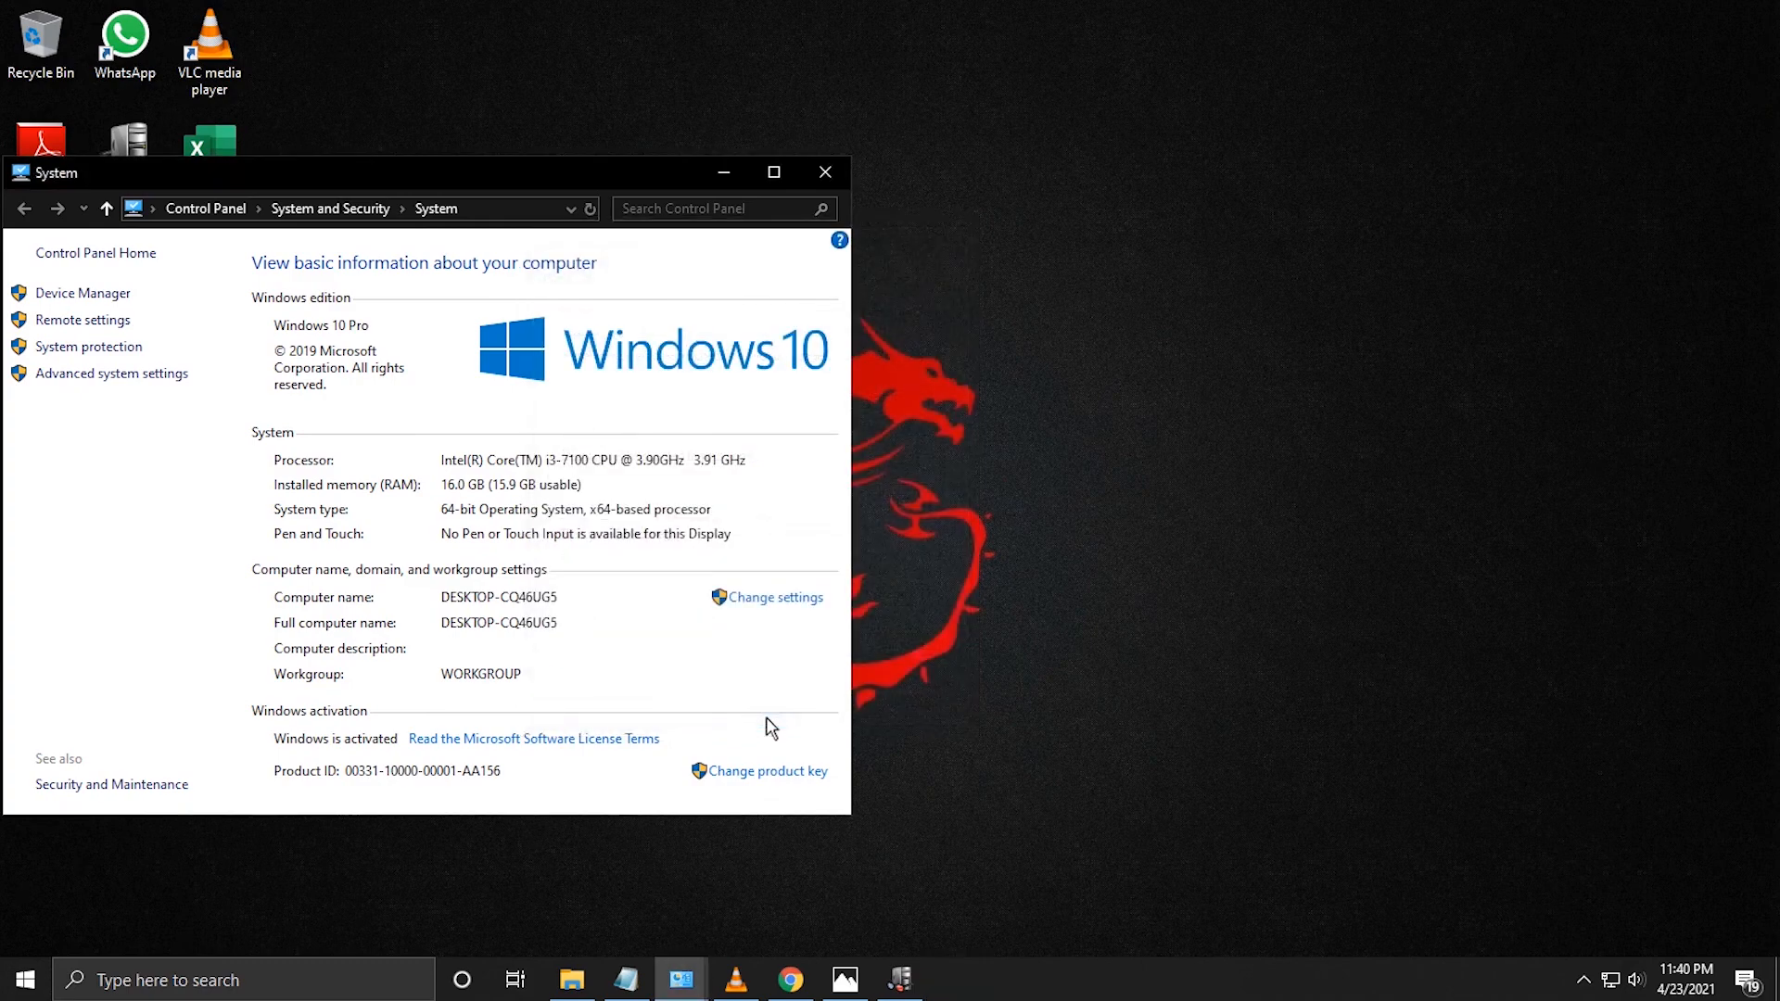
{"action": "left_click", "coordinate": [724, 174]}
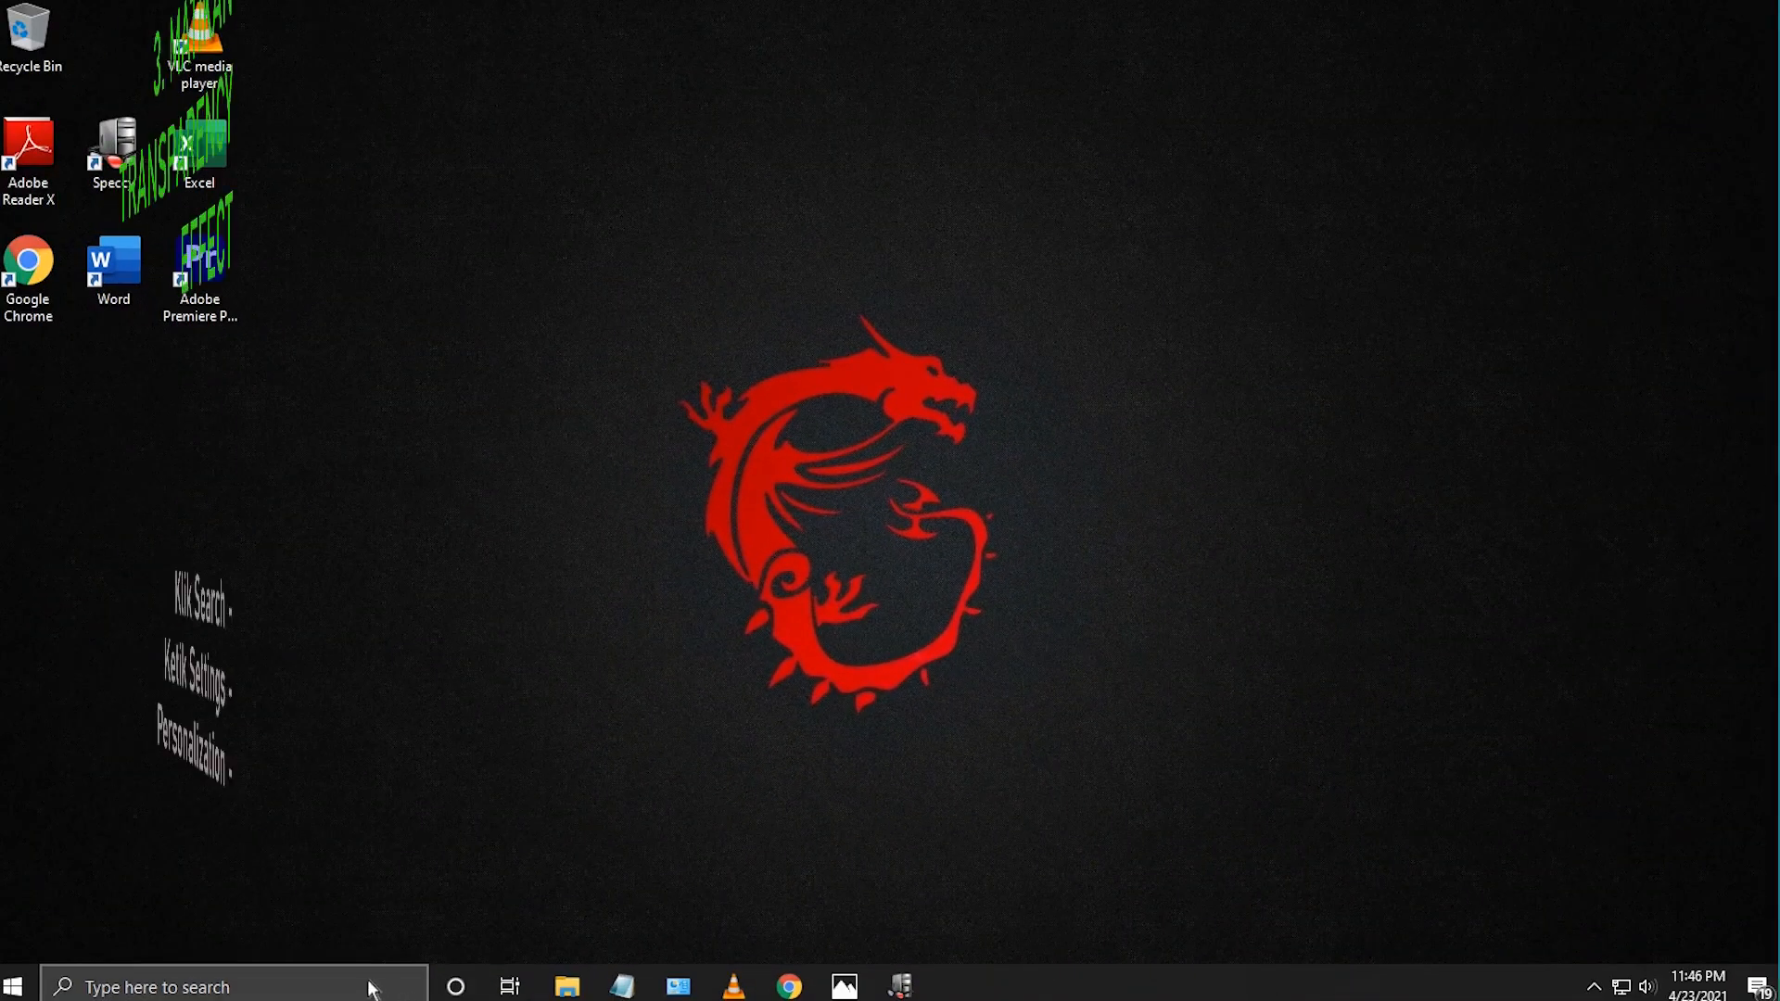
Find and open Windows Settings through a search for "settings" and go to the Personalization category.
{"action": "left_click", "coordinate": [236, 990]}
{"action": "type", "text": "s"}
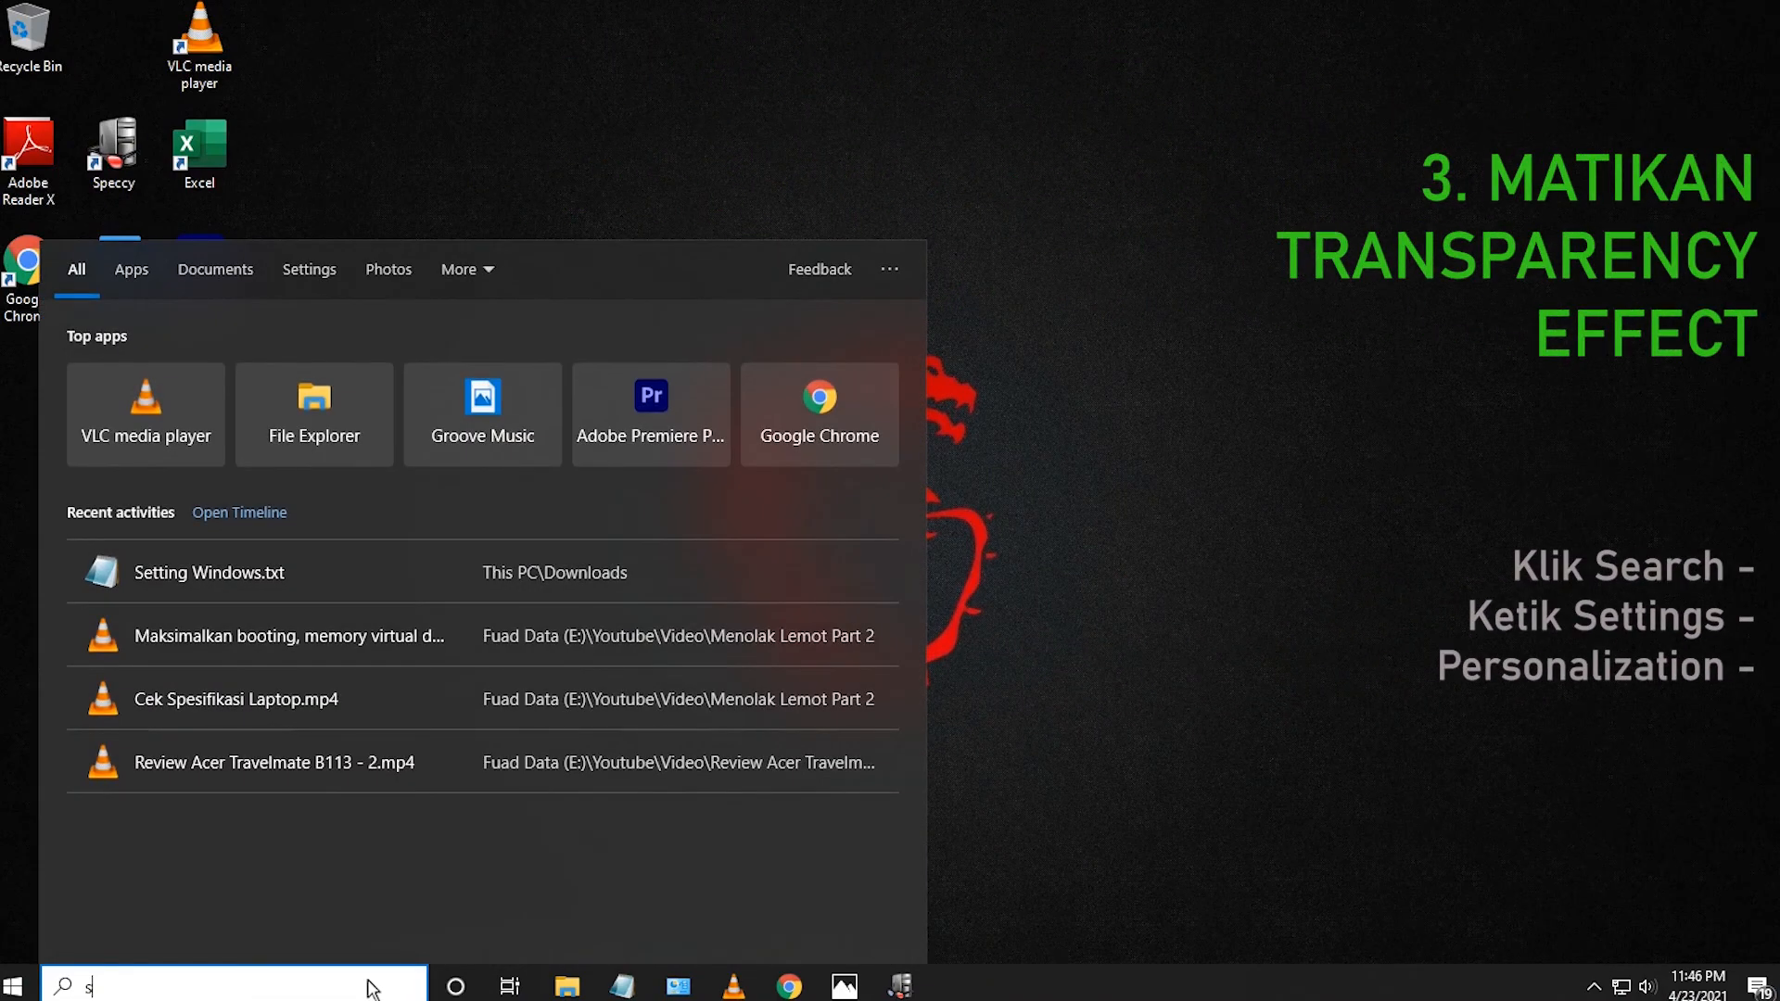
{"action": "type", "text": "ettings"}
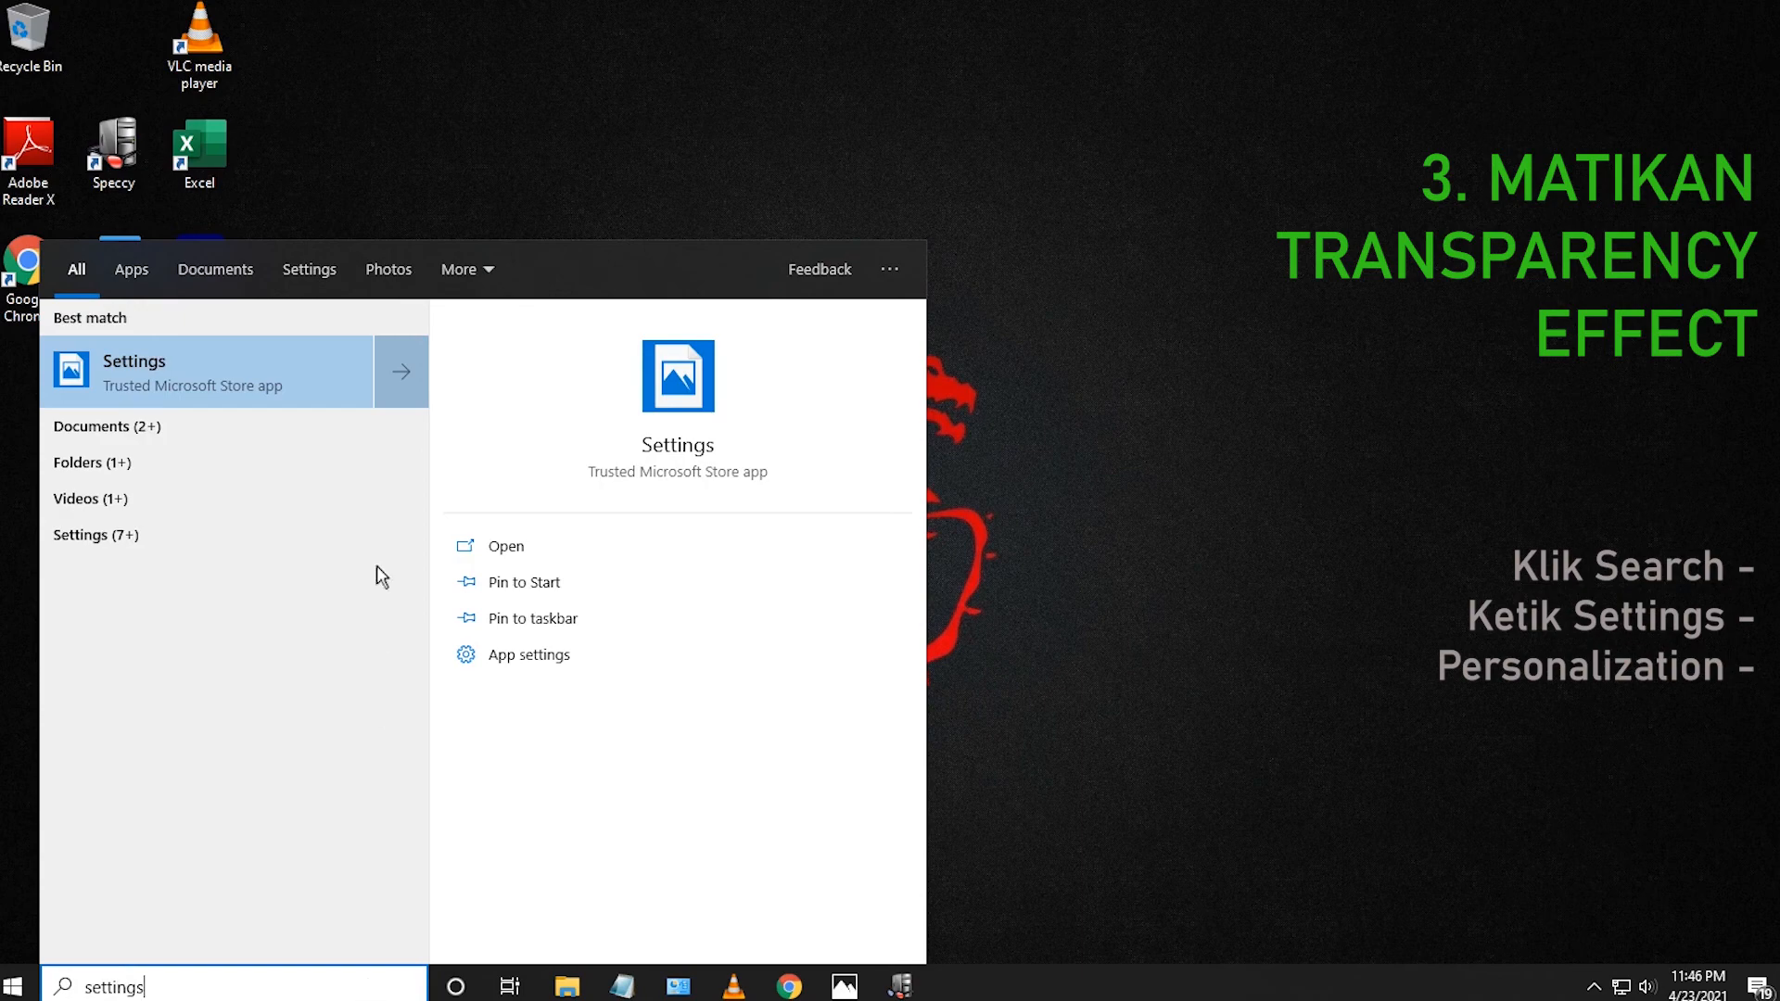
{"action": "left_click", "coordinate": [202, 385]}
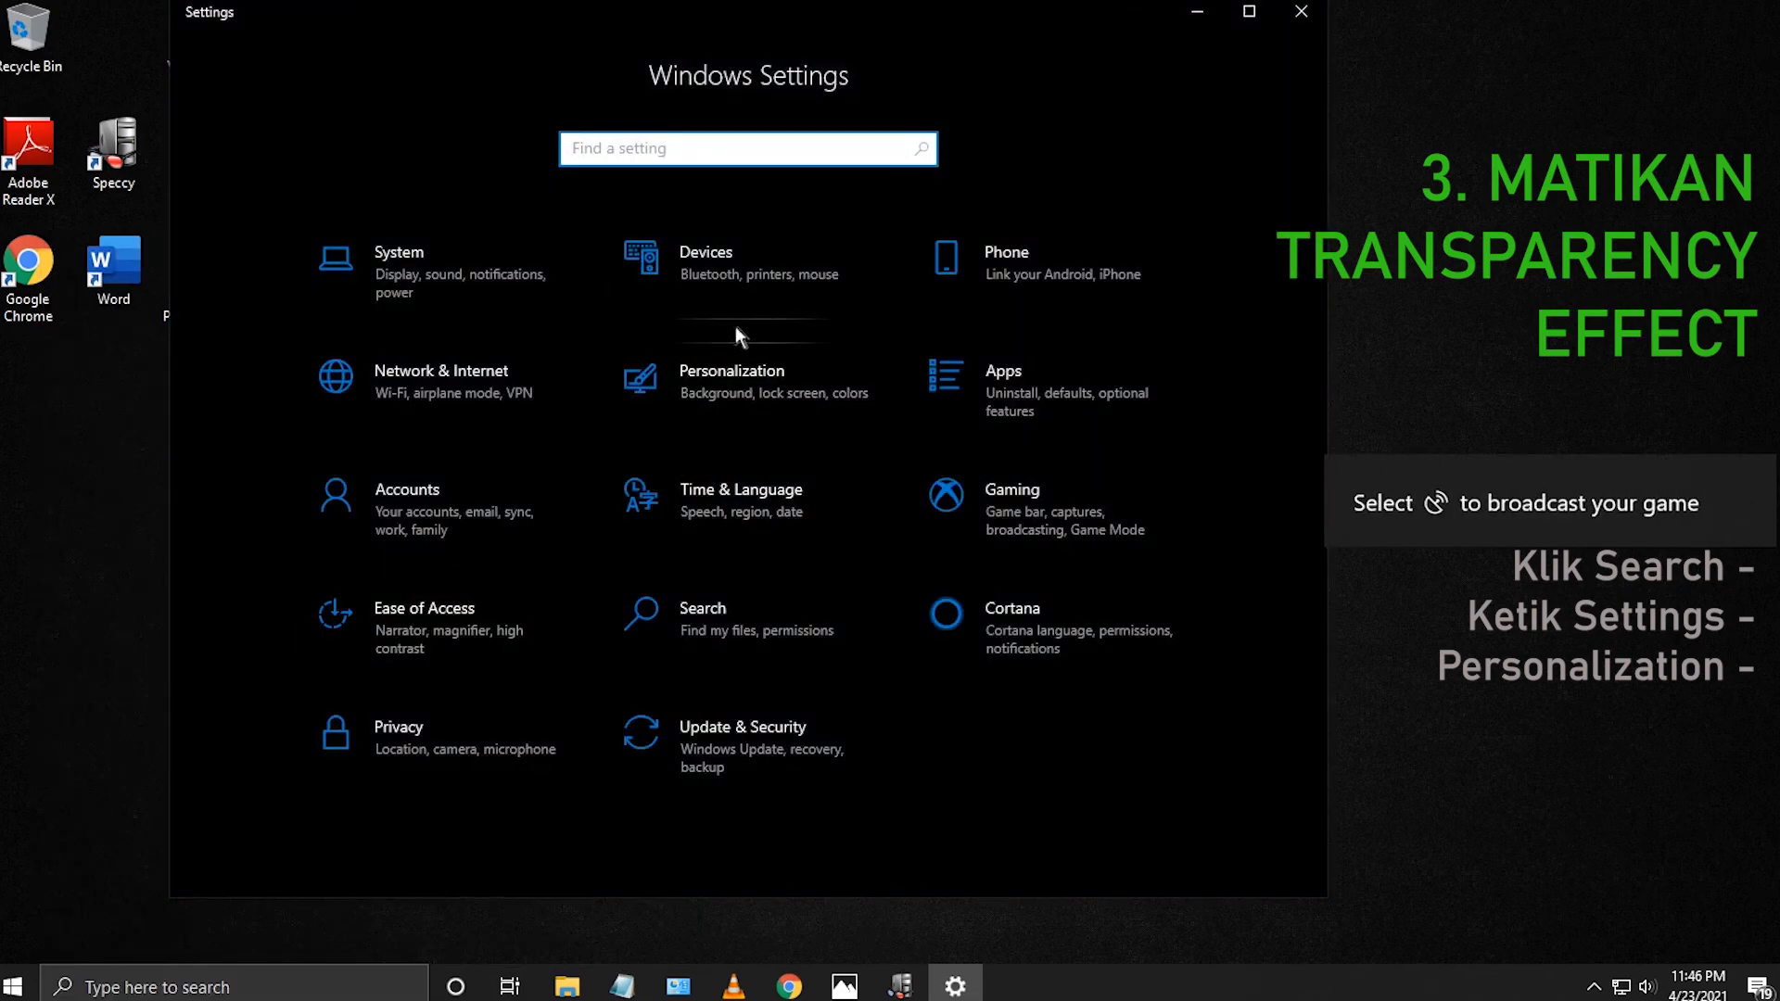
{"action": "left_click", "coordinate": [749, 384]}
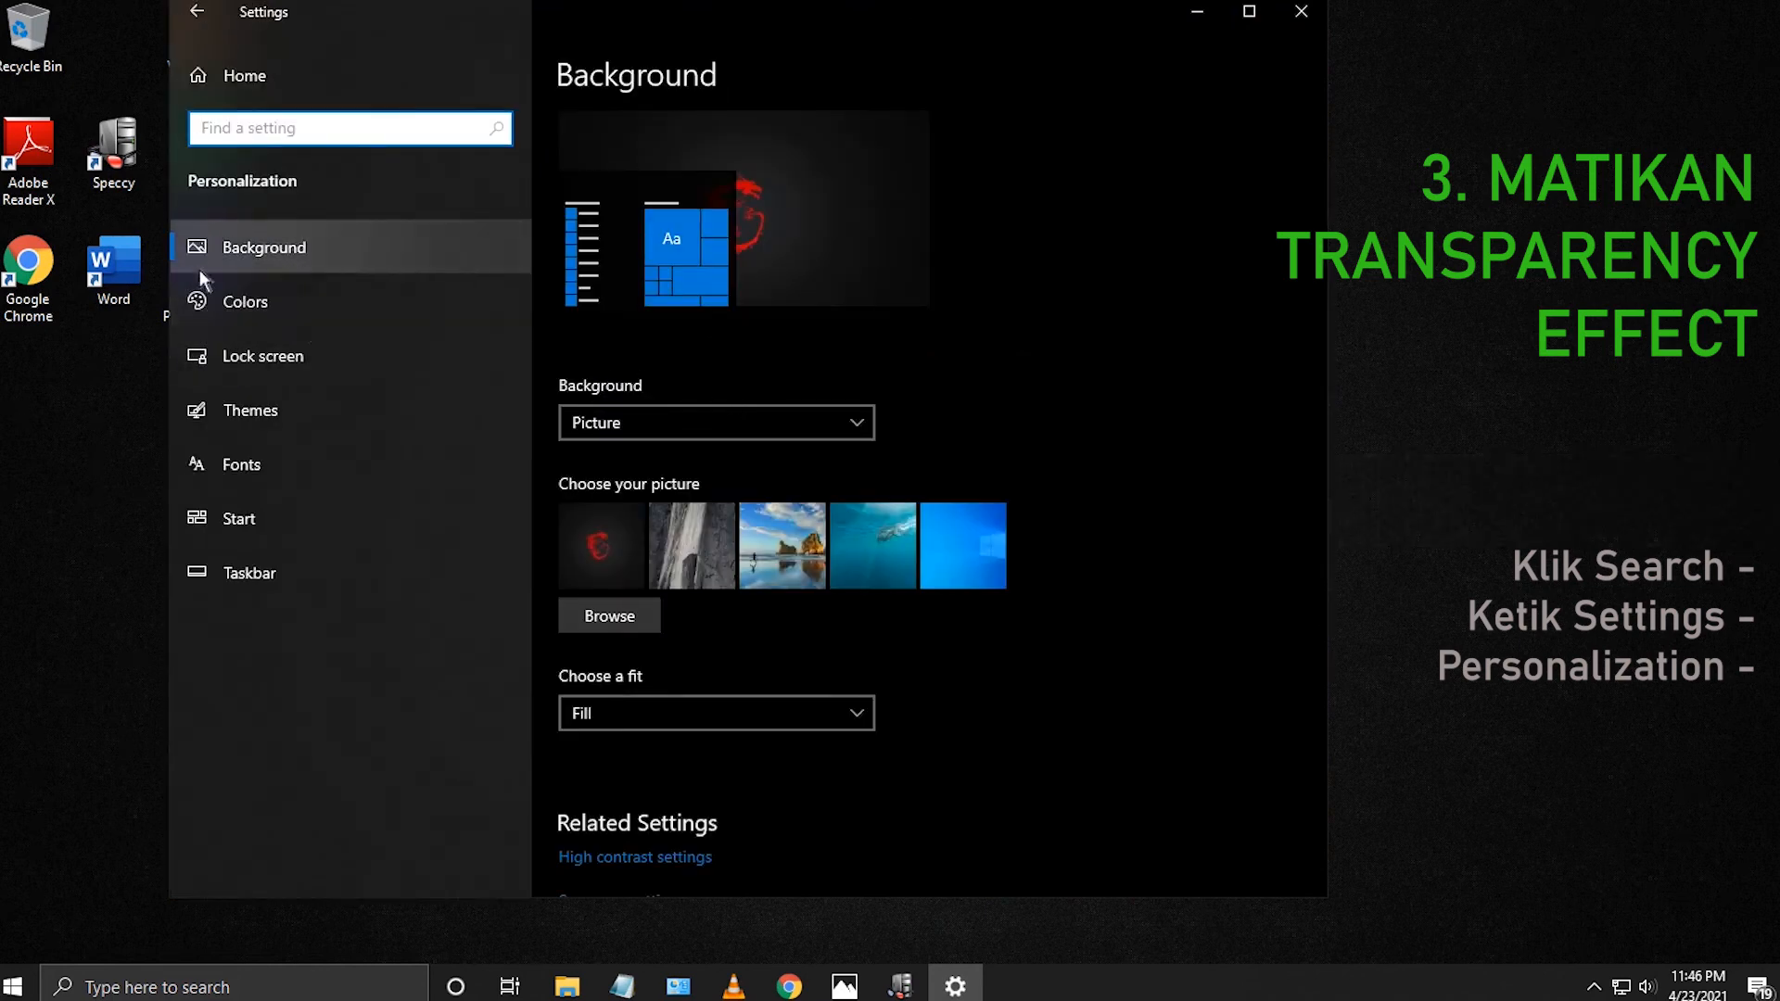
Turn off Transparency effects in the Colors settings and close the Settings window.
{"action": "left_click", "coordinate": [246, 300]}
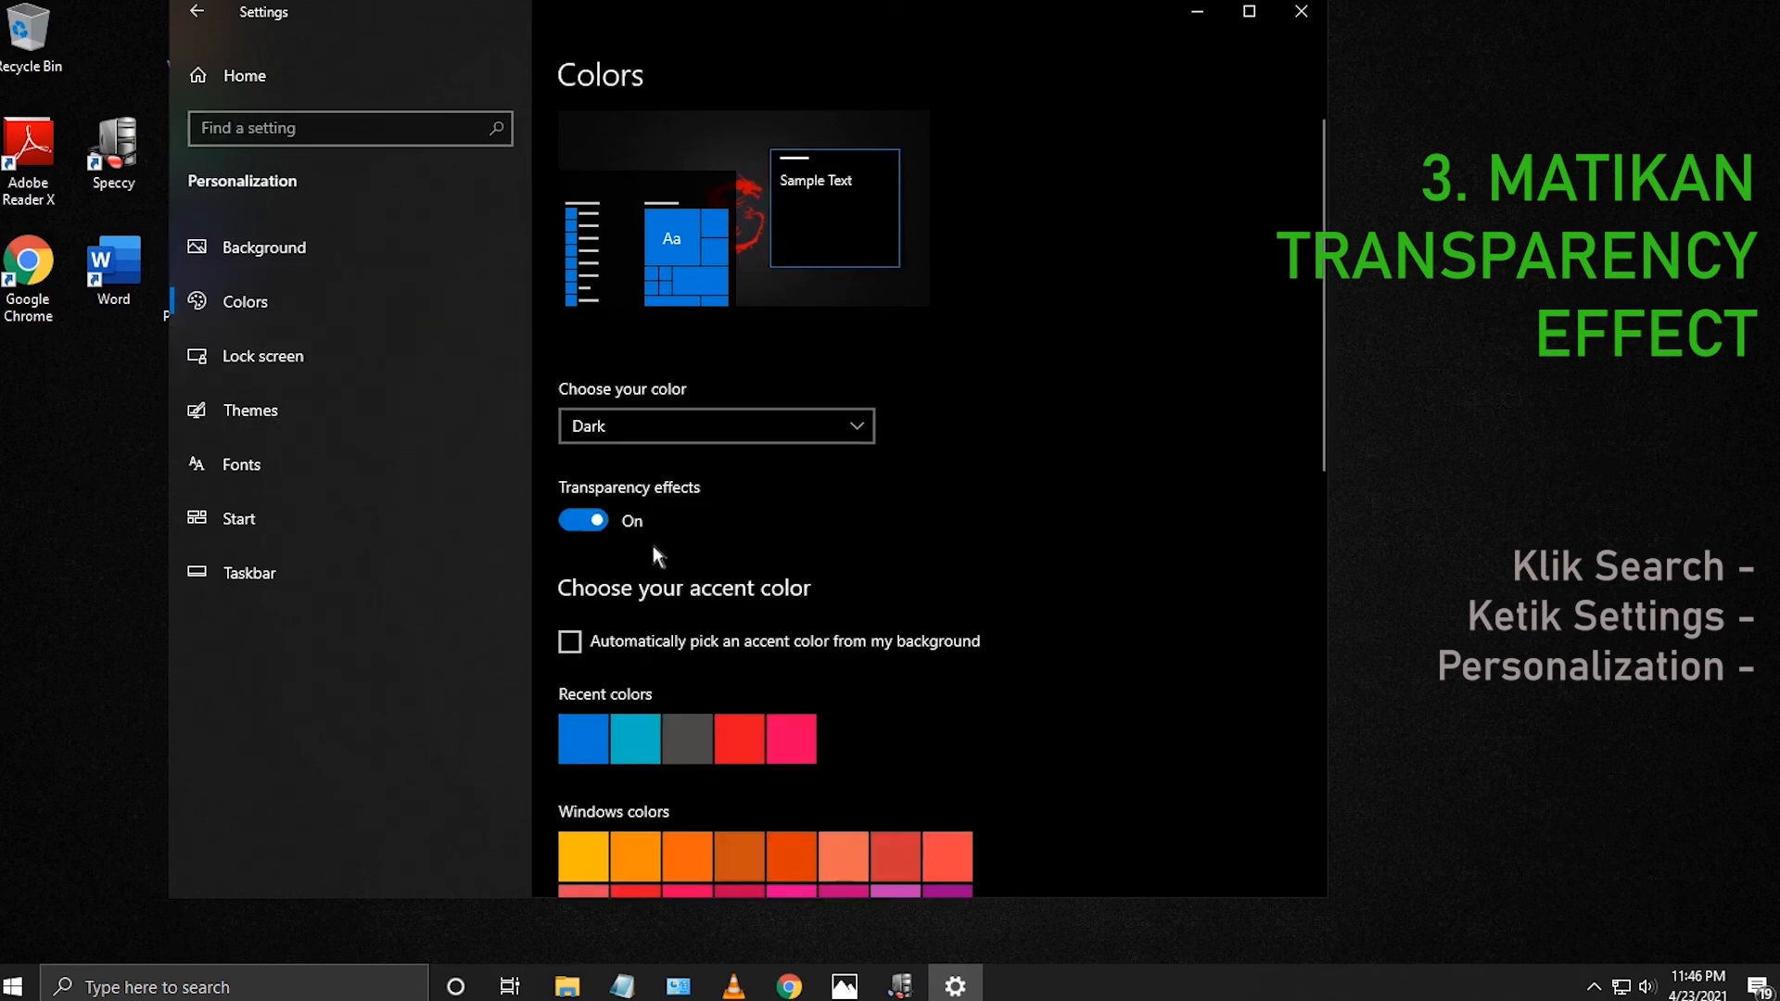
{"action": "left_click", "coordinate": [588, 523]}
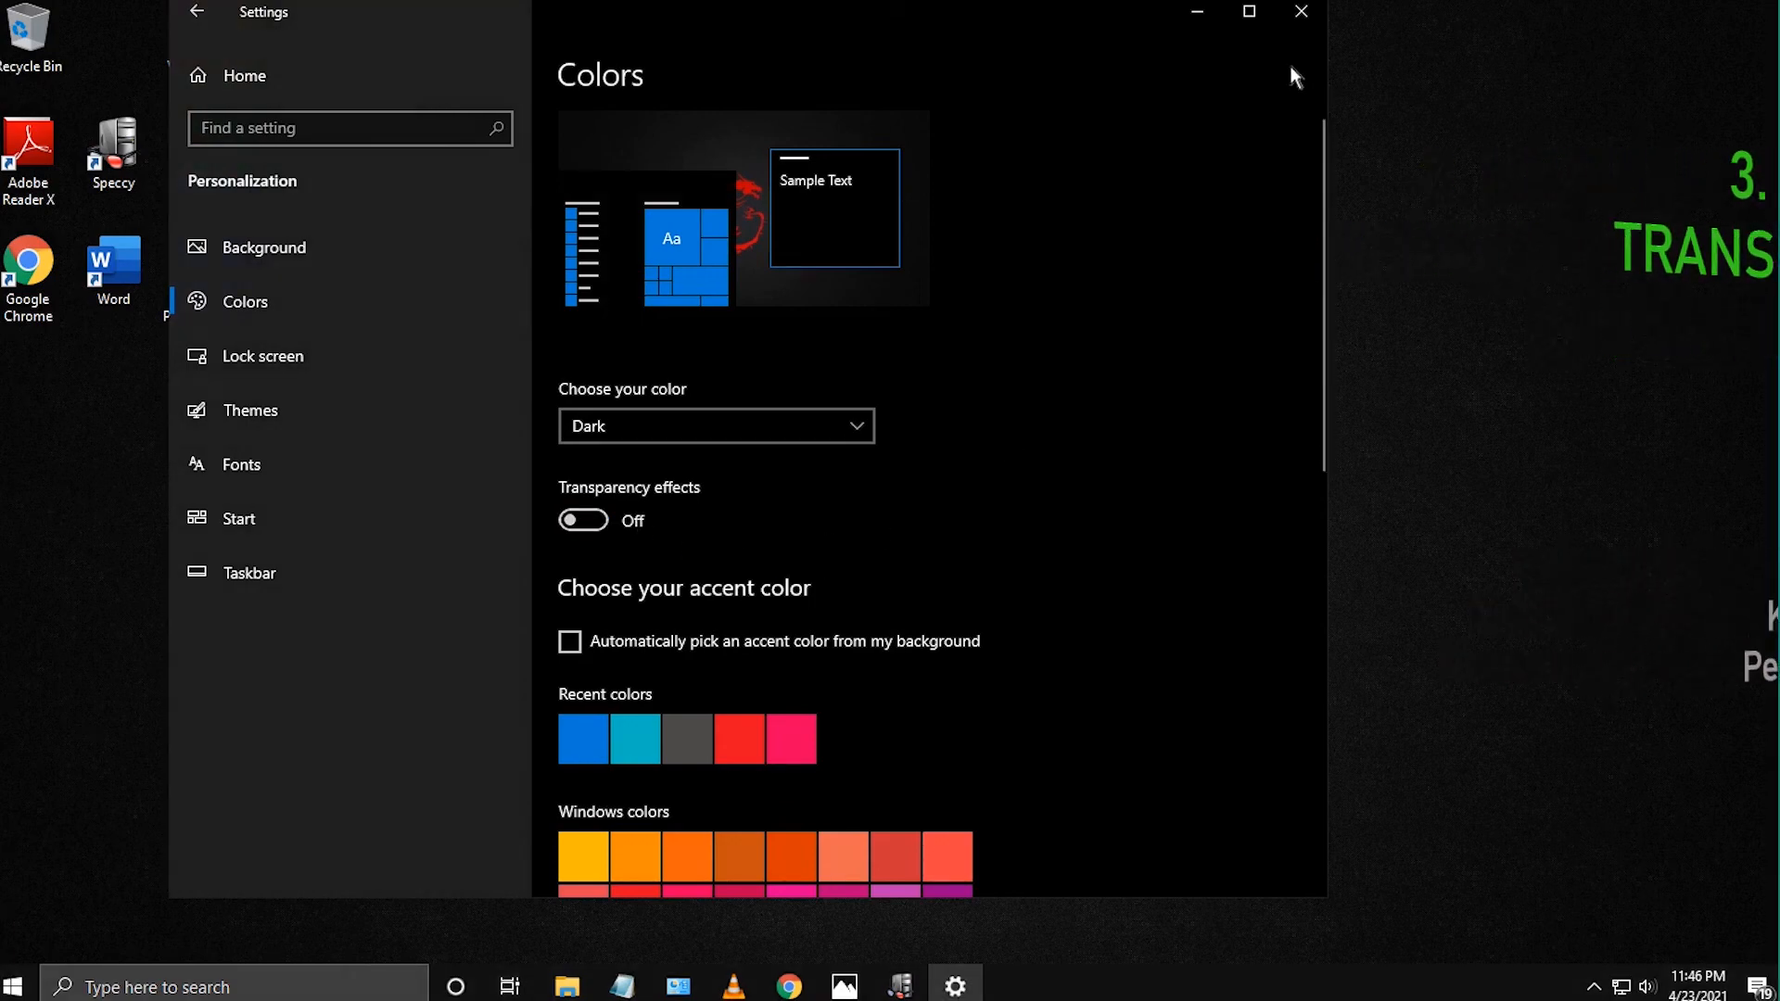
{"action": "left_click", "coordinate": [1298, 13]}
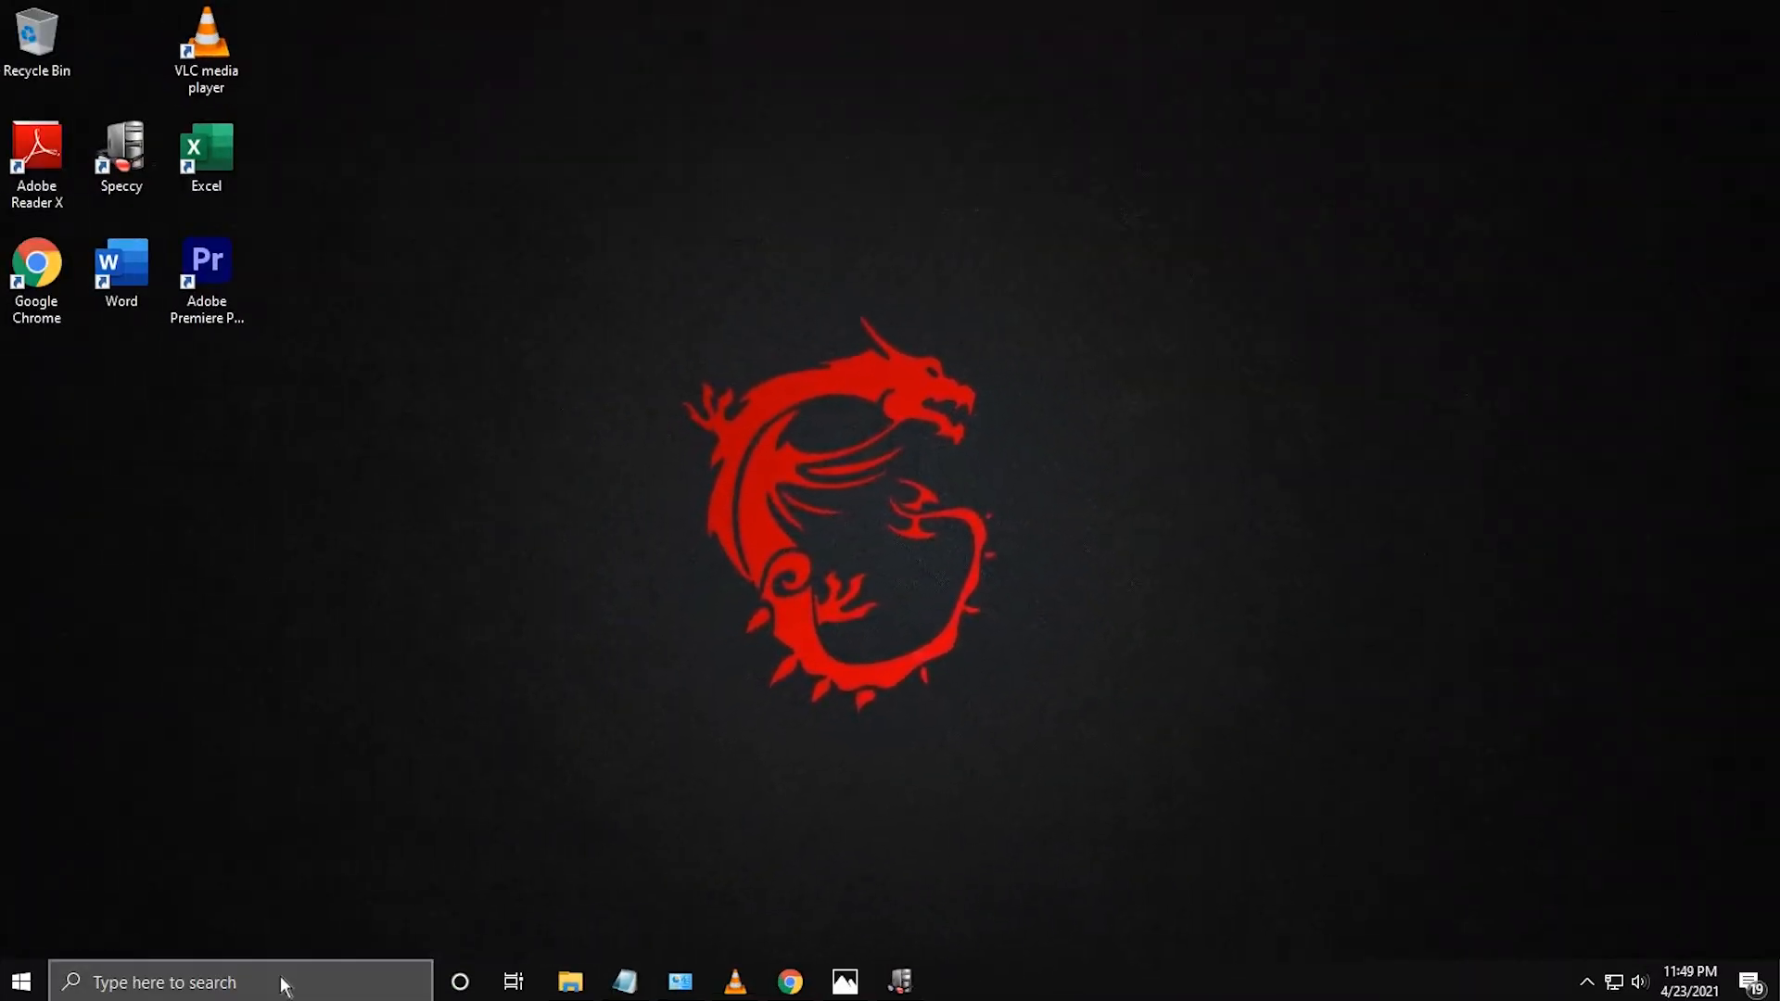
Open Windows Settings through a search for "settings" and go to the Notifications & actions page of the System category.
{"action": "left_click", "coordinate": [283, 986]}
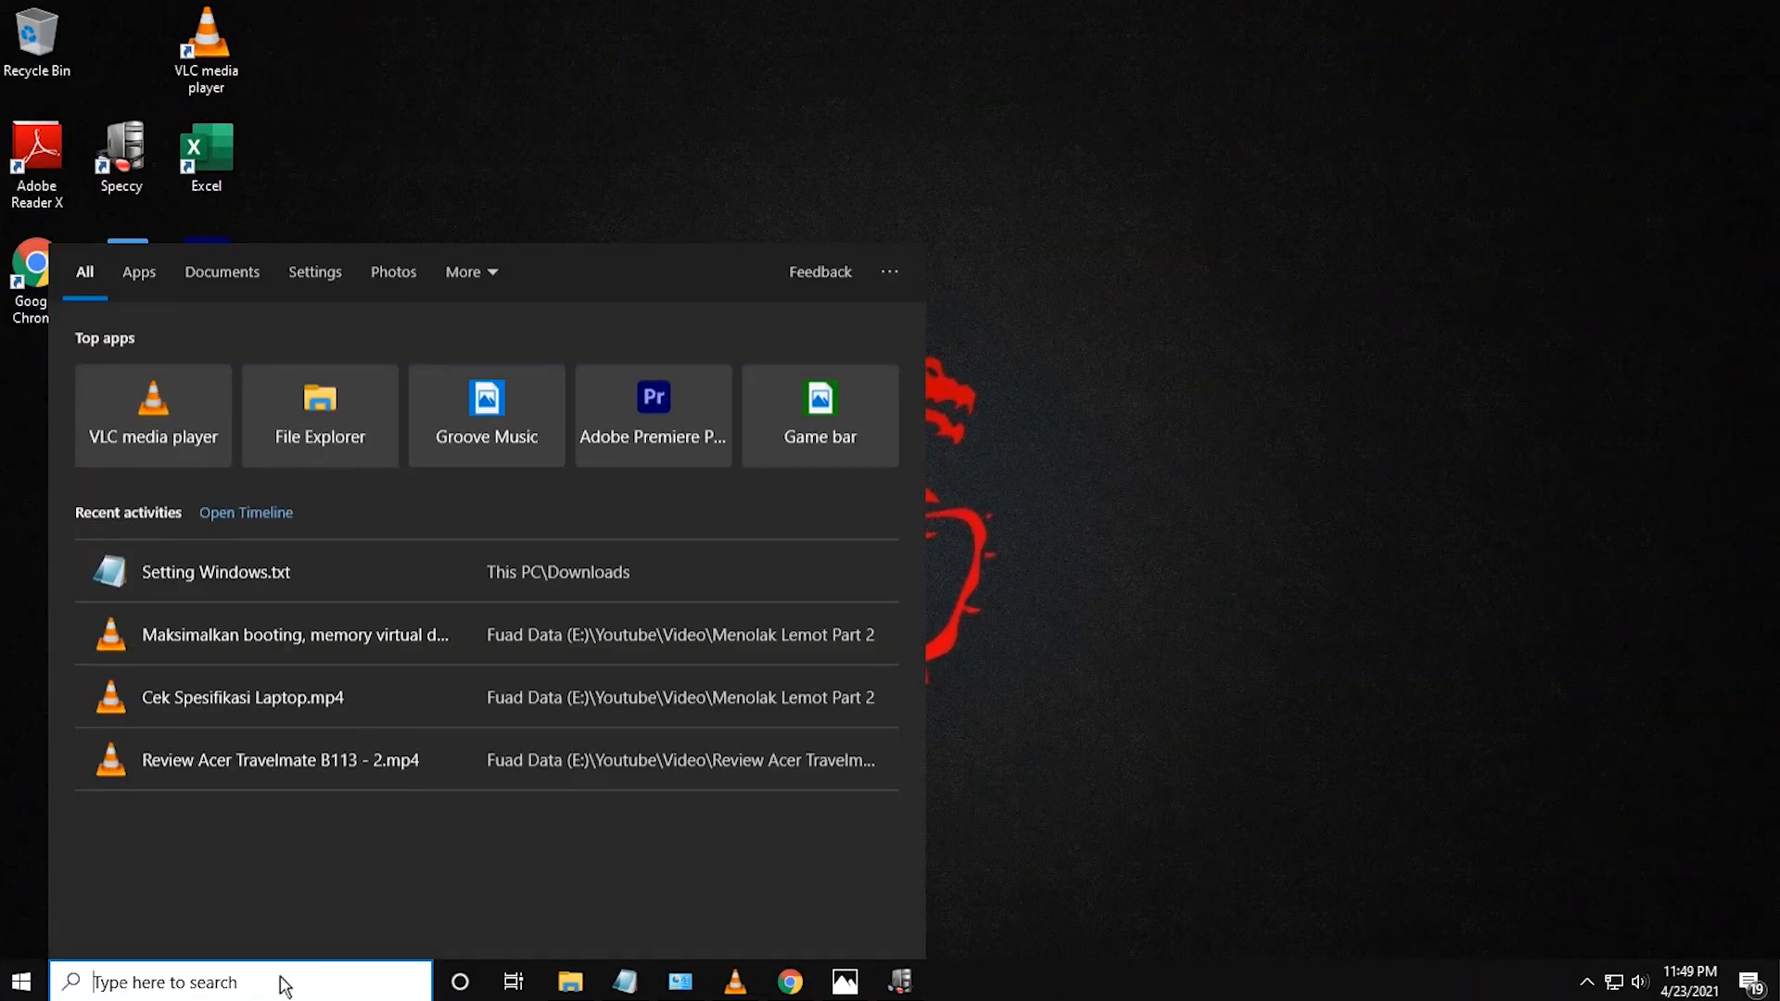
{"action": "type", "text": "settings"}
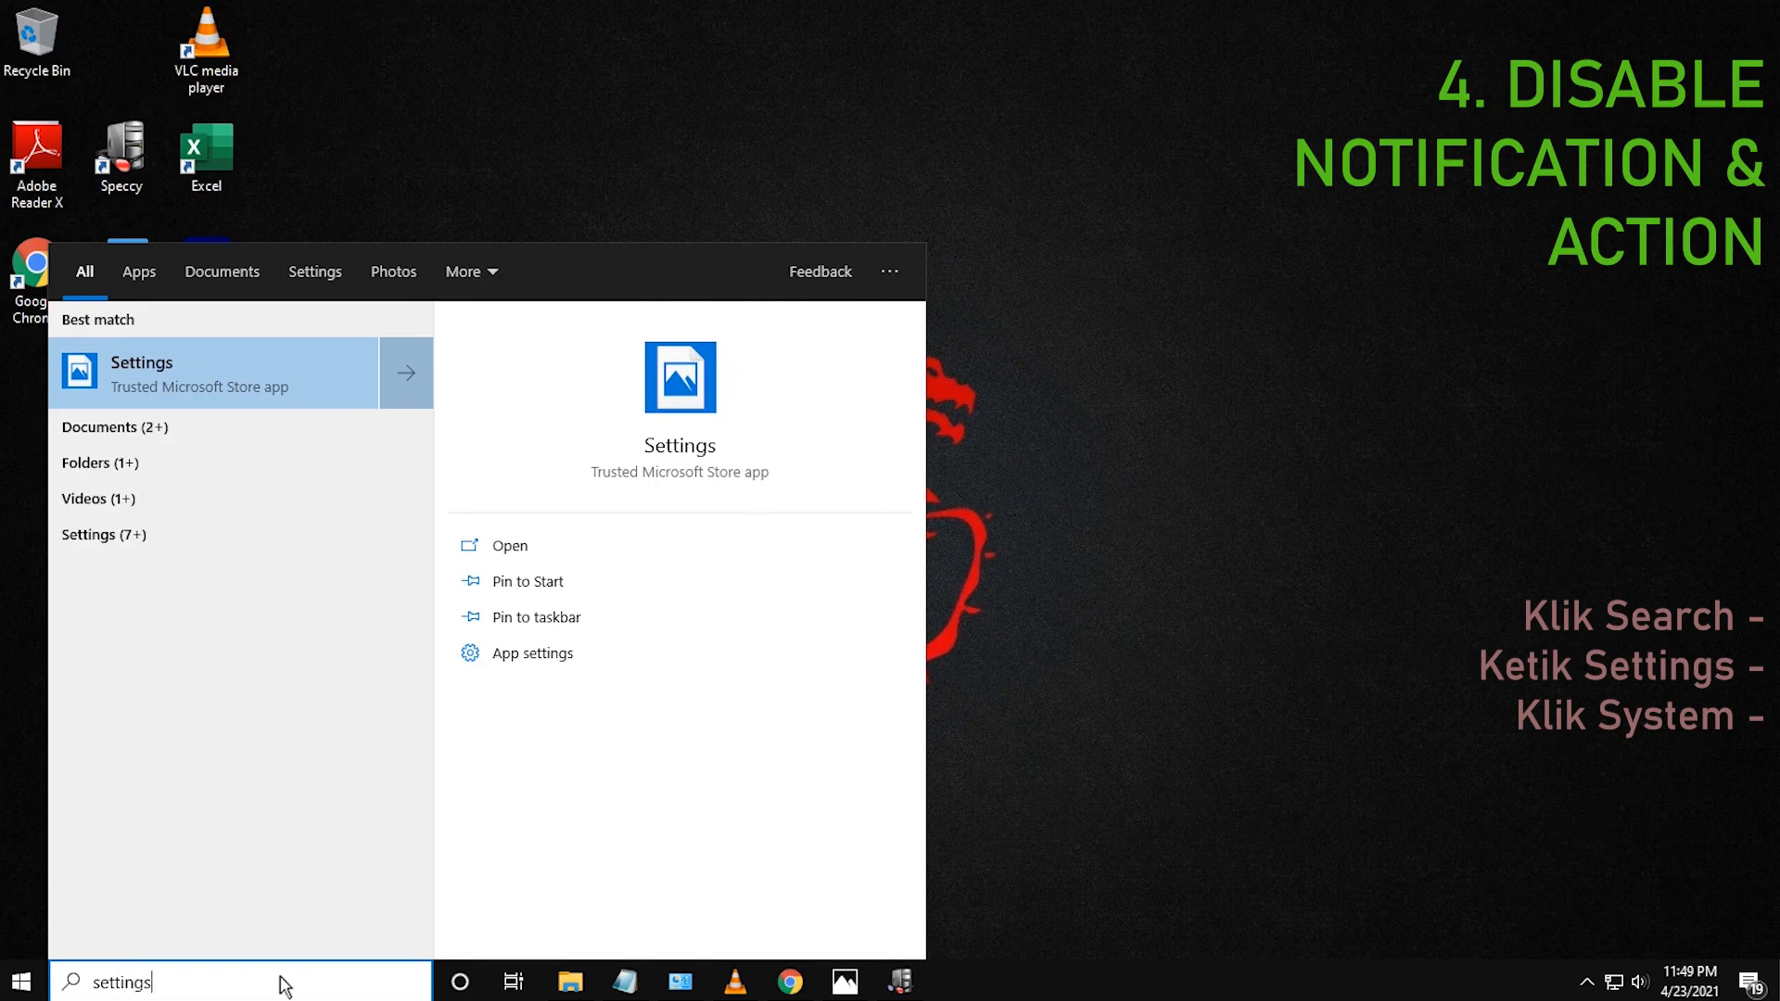
{"action": "left_click", "coordinate": [204, 380]}
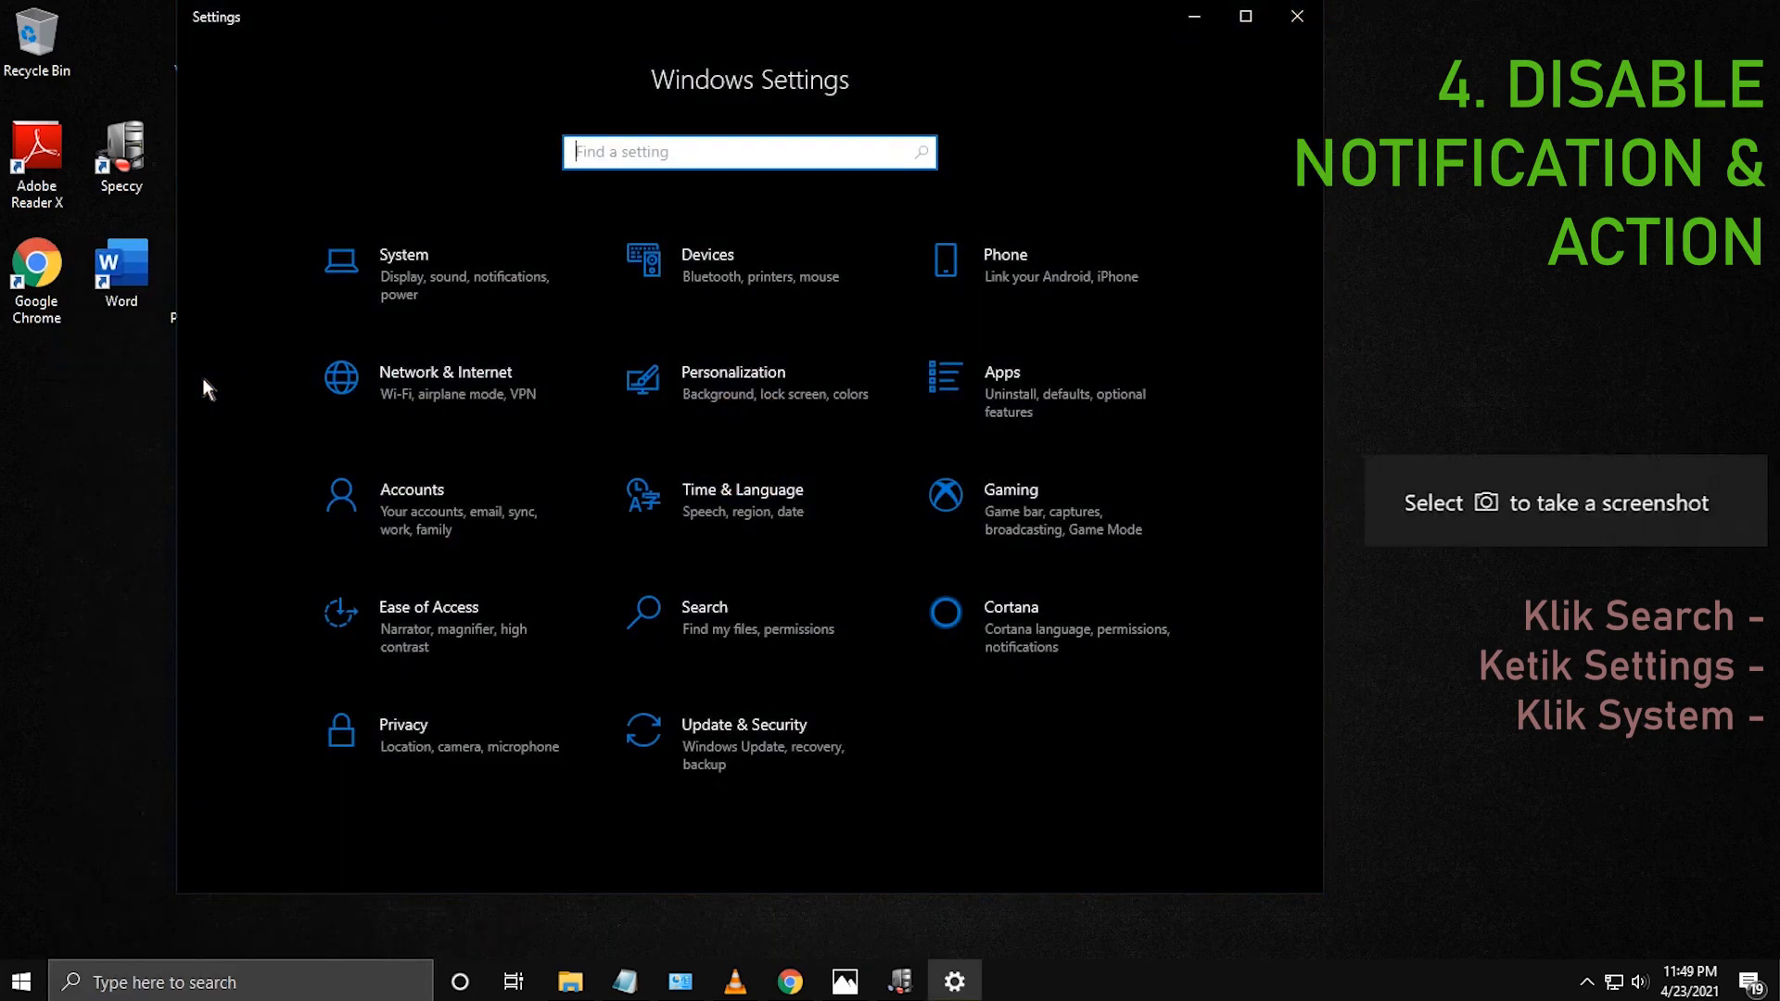
{"action": "left_click", "coordinate": [445, 276]}
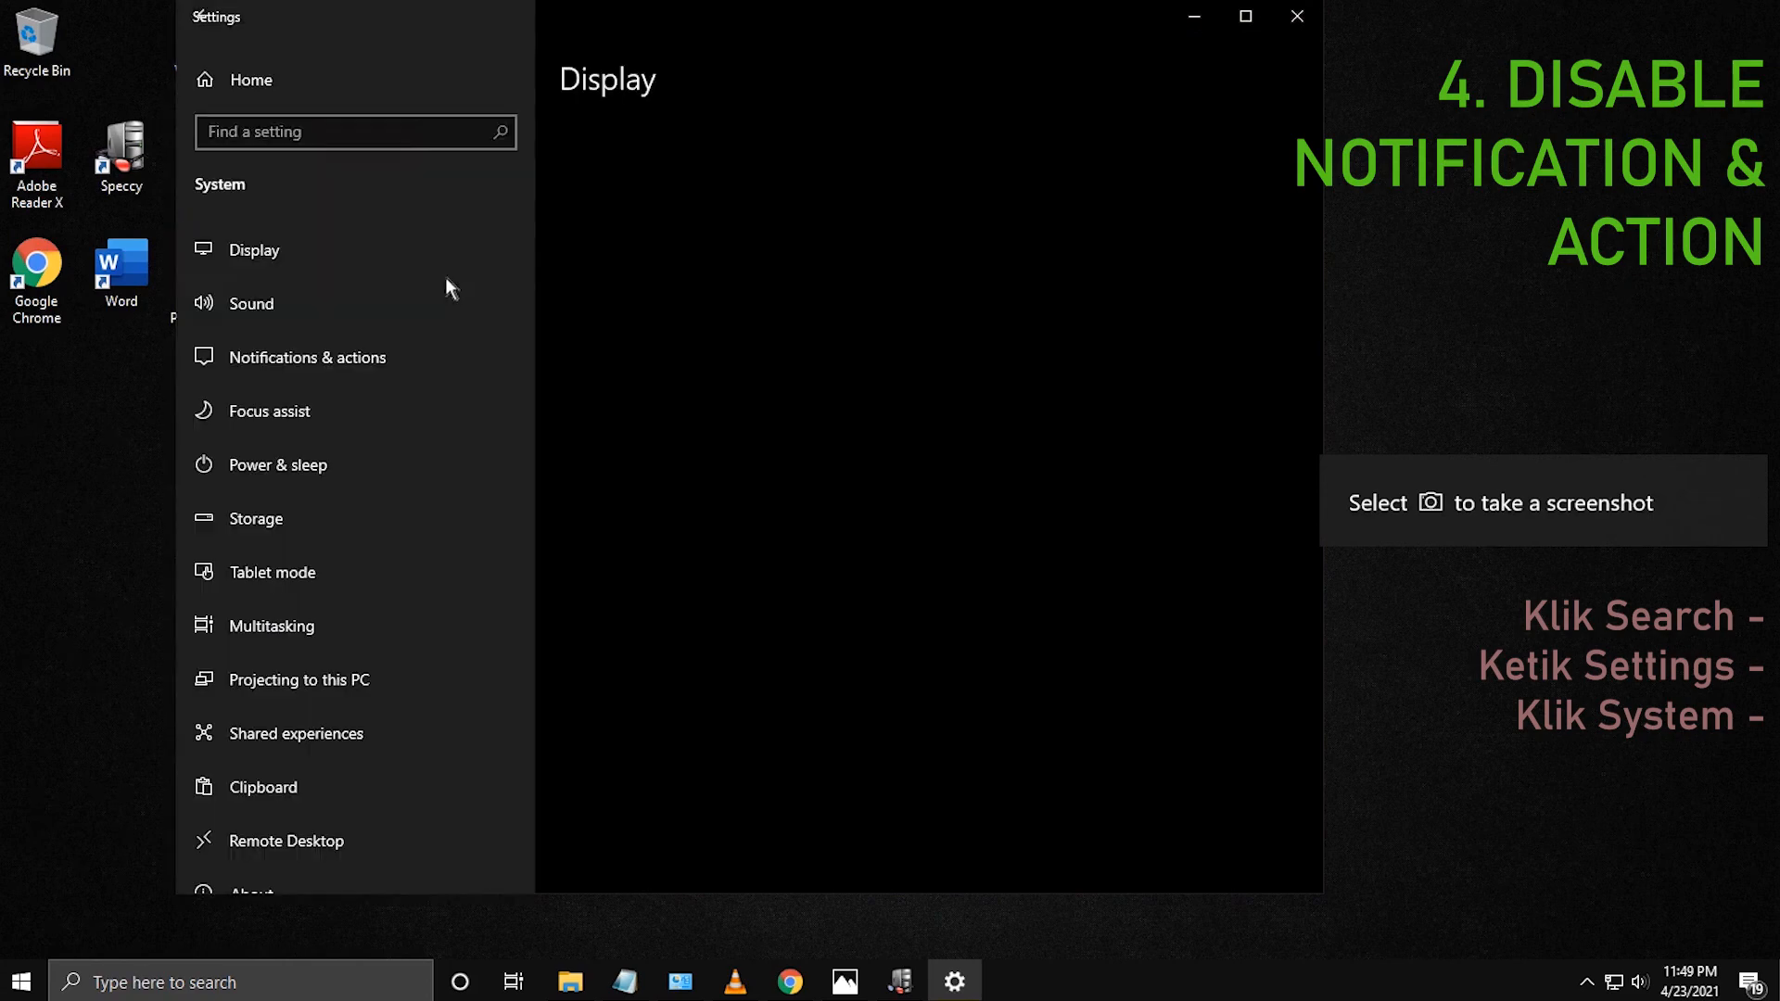
{"action": "left_click", "coordinate": [254, 355]}
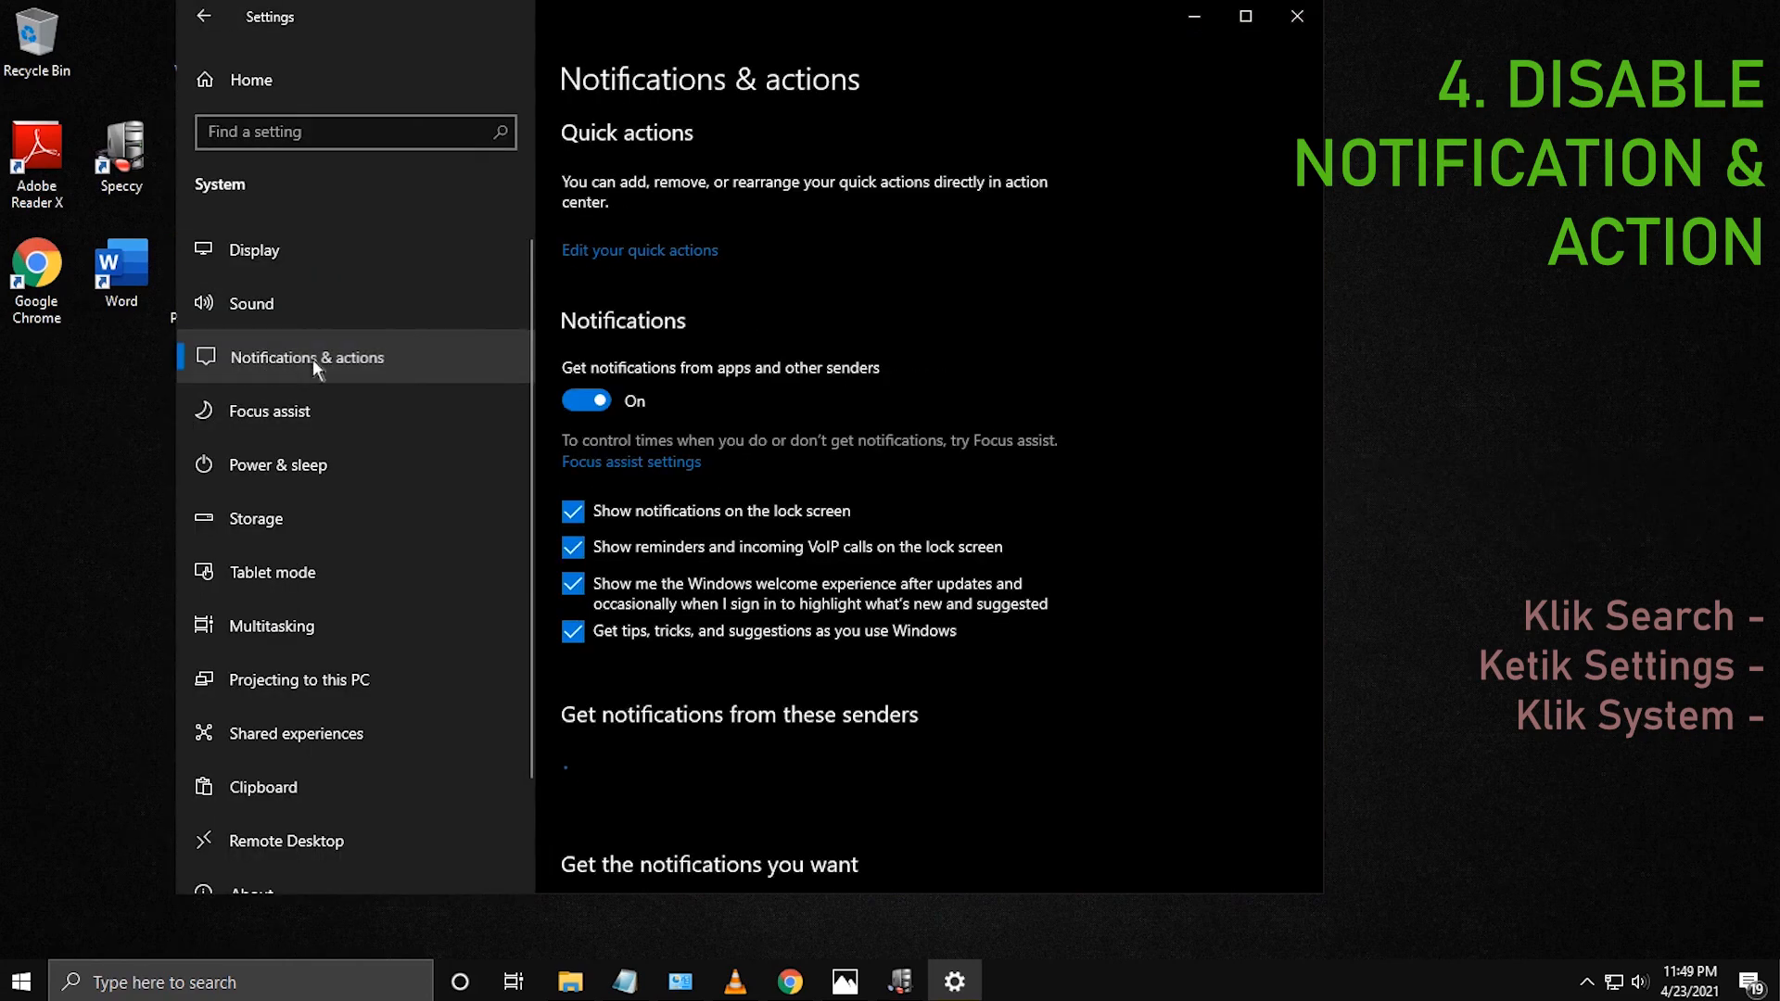
Turn off notifications from apps and other senders, review the rest of the page and close Settings.
{"action": "left_click", "coordinate": [619, 404]}
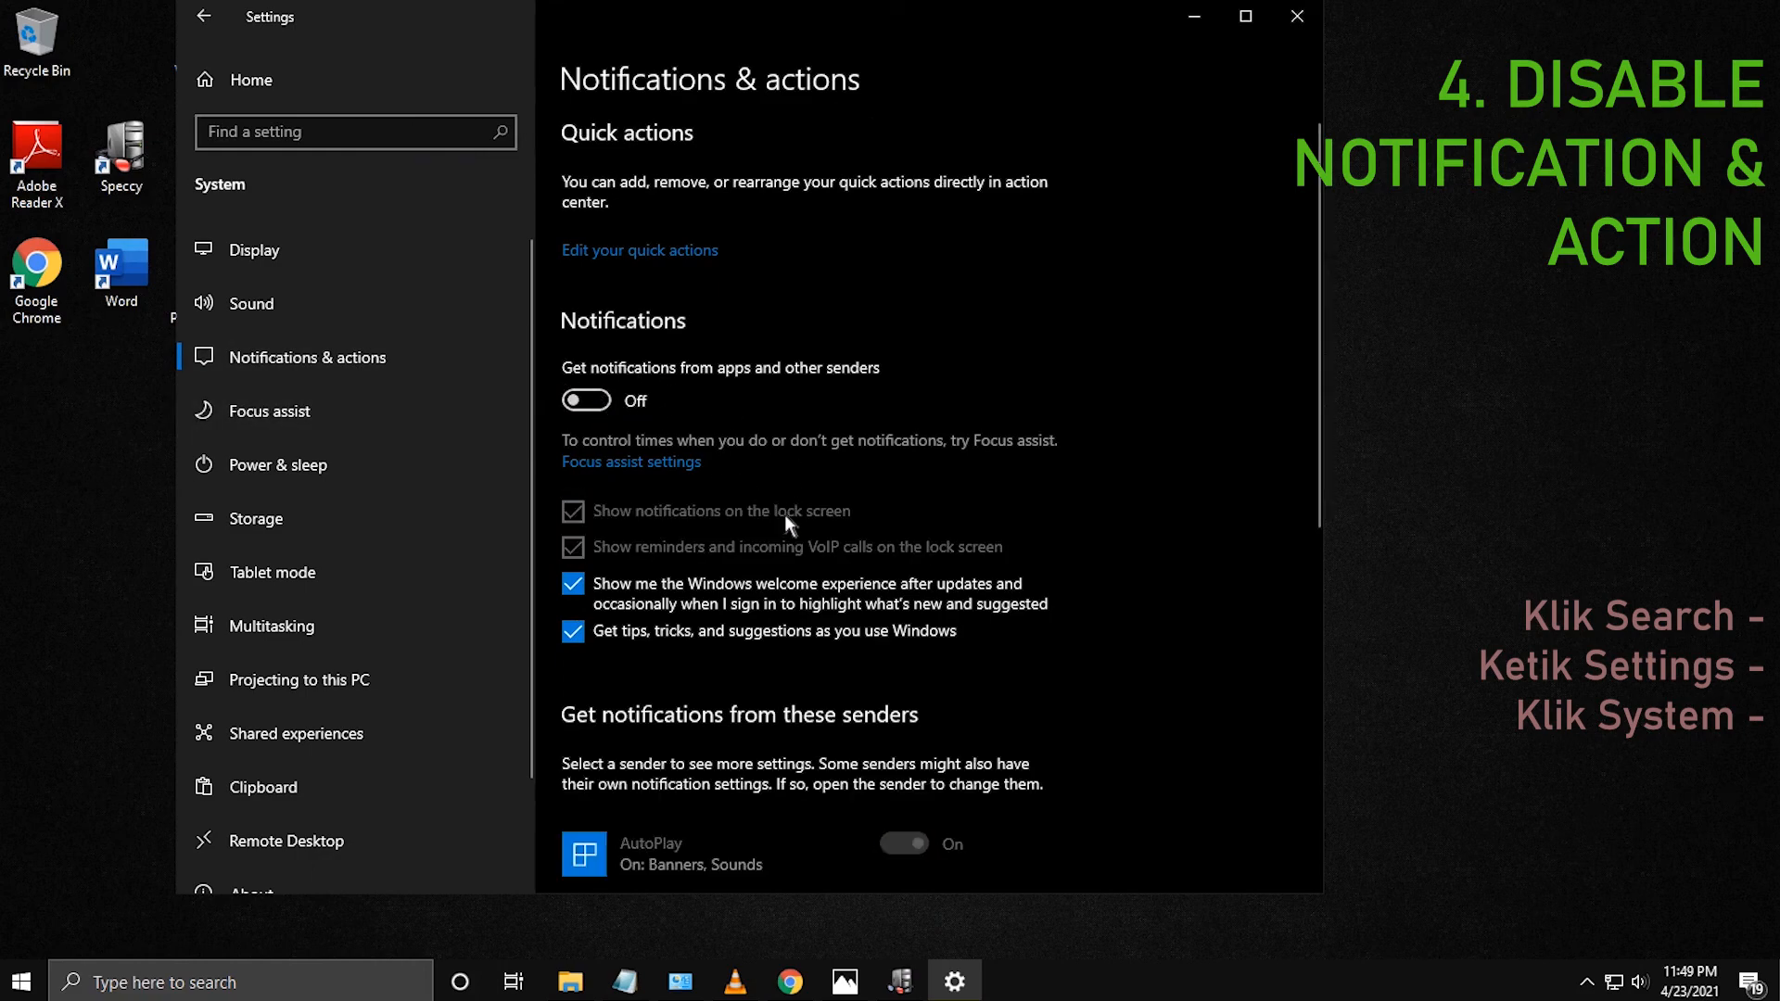
{"action": "scroll", "coordinate": [784, 514], "scroll_direction": "down", "scroll_amount": 5}
{"action": "scroll", "coordinate": [784, 515], "scroll_direction": "up", "scroll_amount": 8}
{"action": "left_click", "coordinate": [1297, 18]}
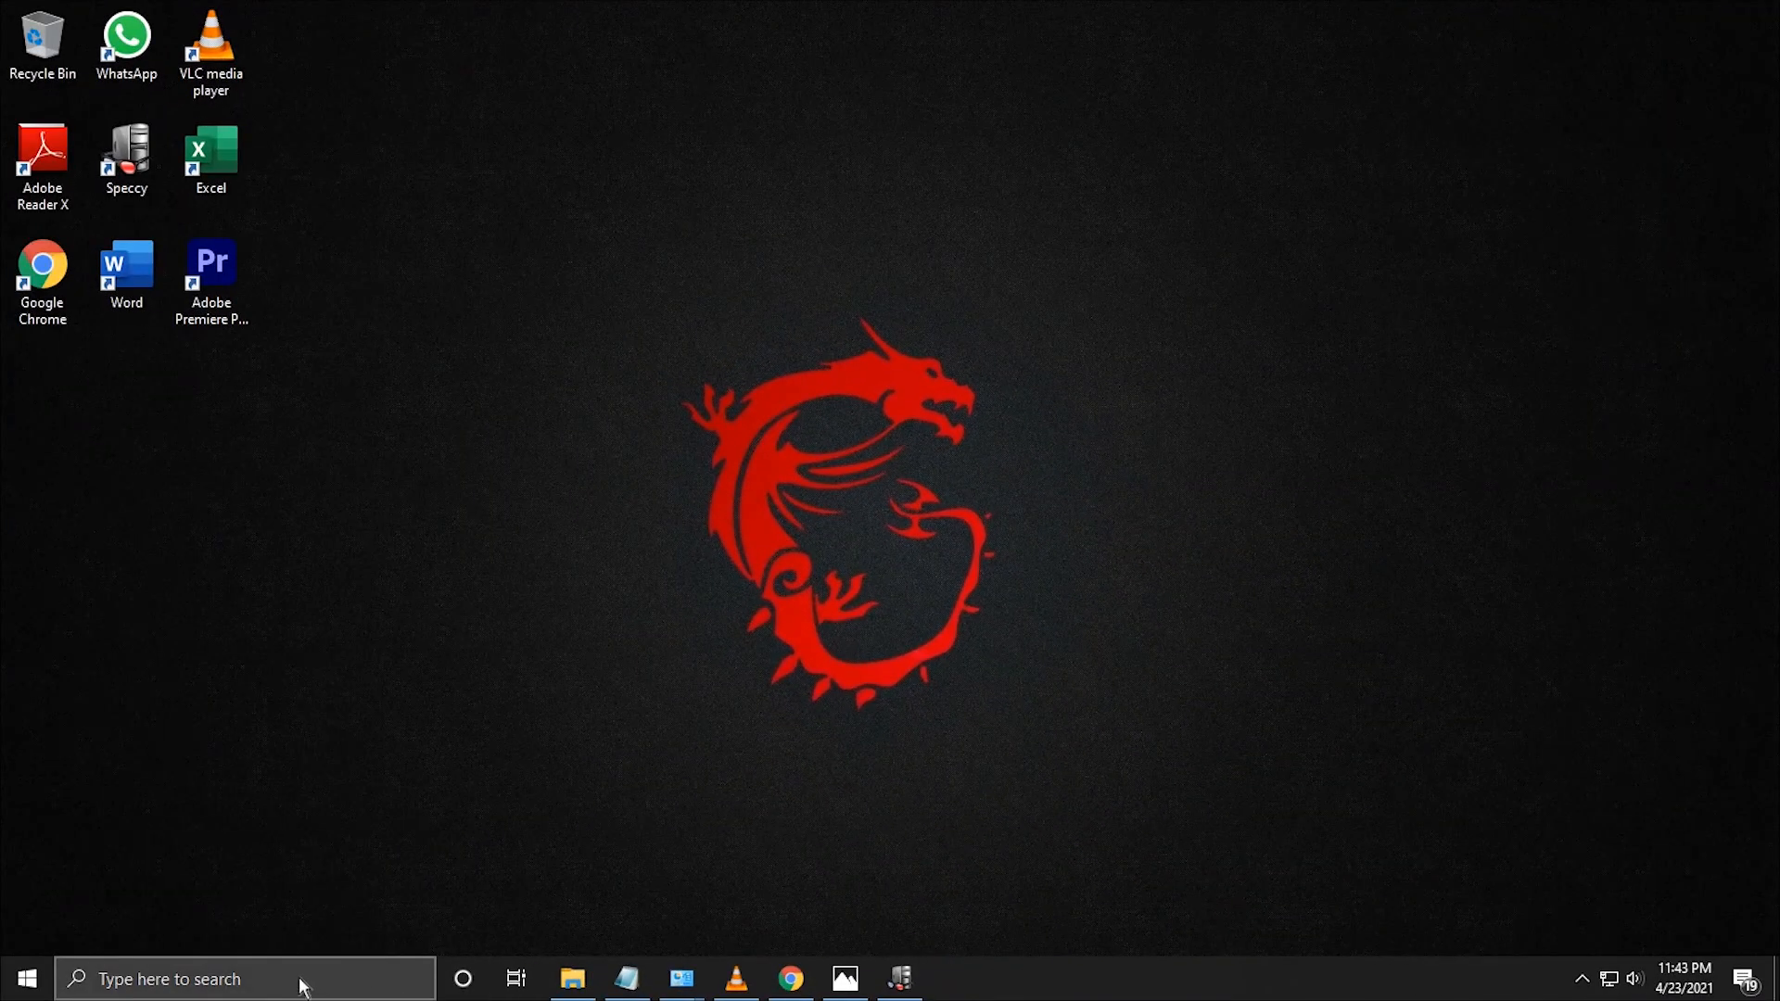
Search for "apps & features", open the Apps & features settings and reposition the window.
{"action": "left_click", "coordinate": [301, 984]}
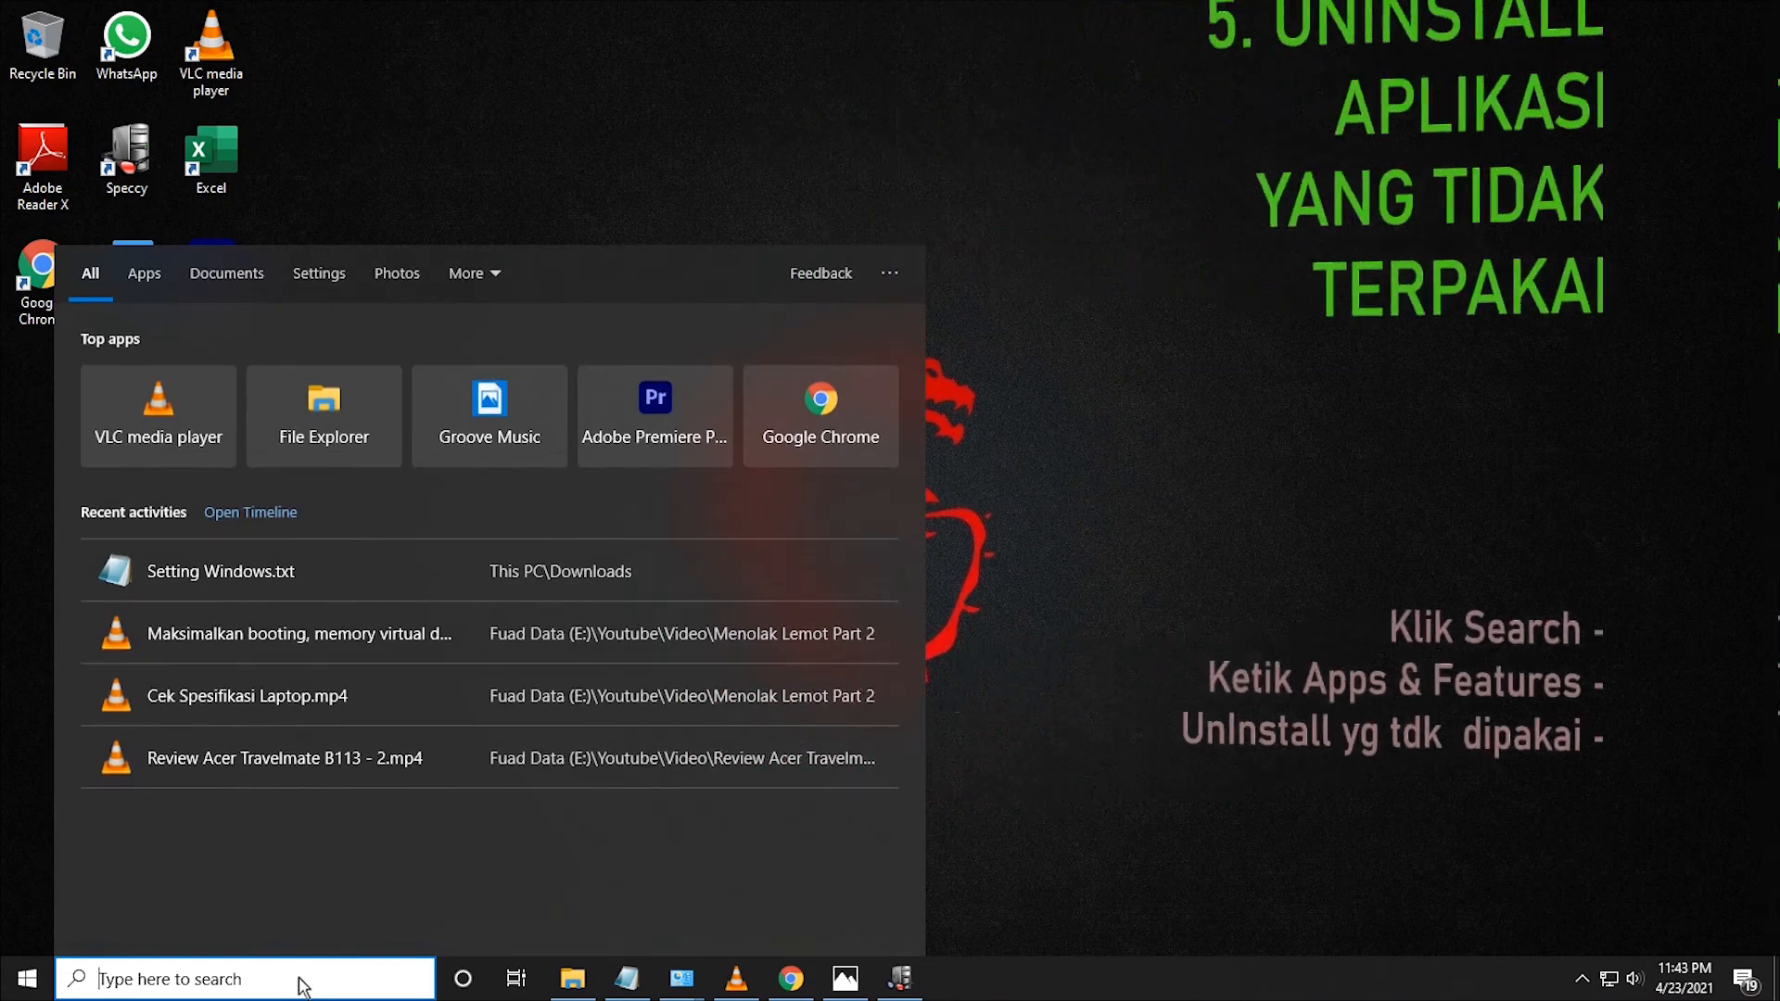
{"action": "type", "text": "apps"}
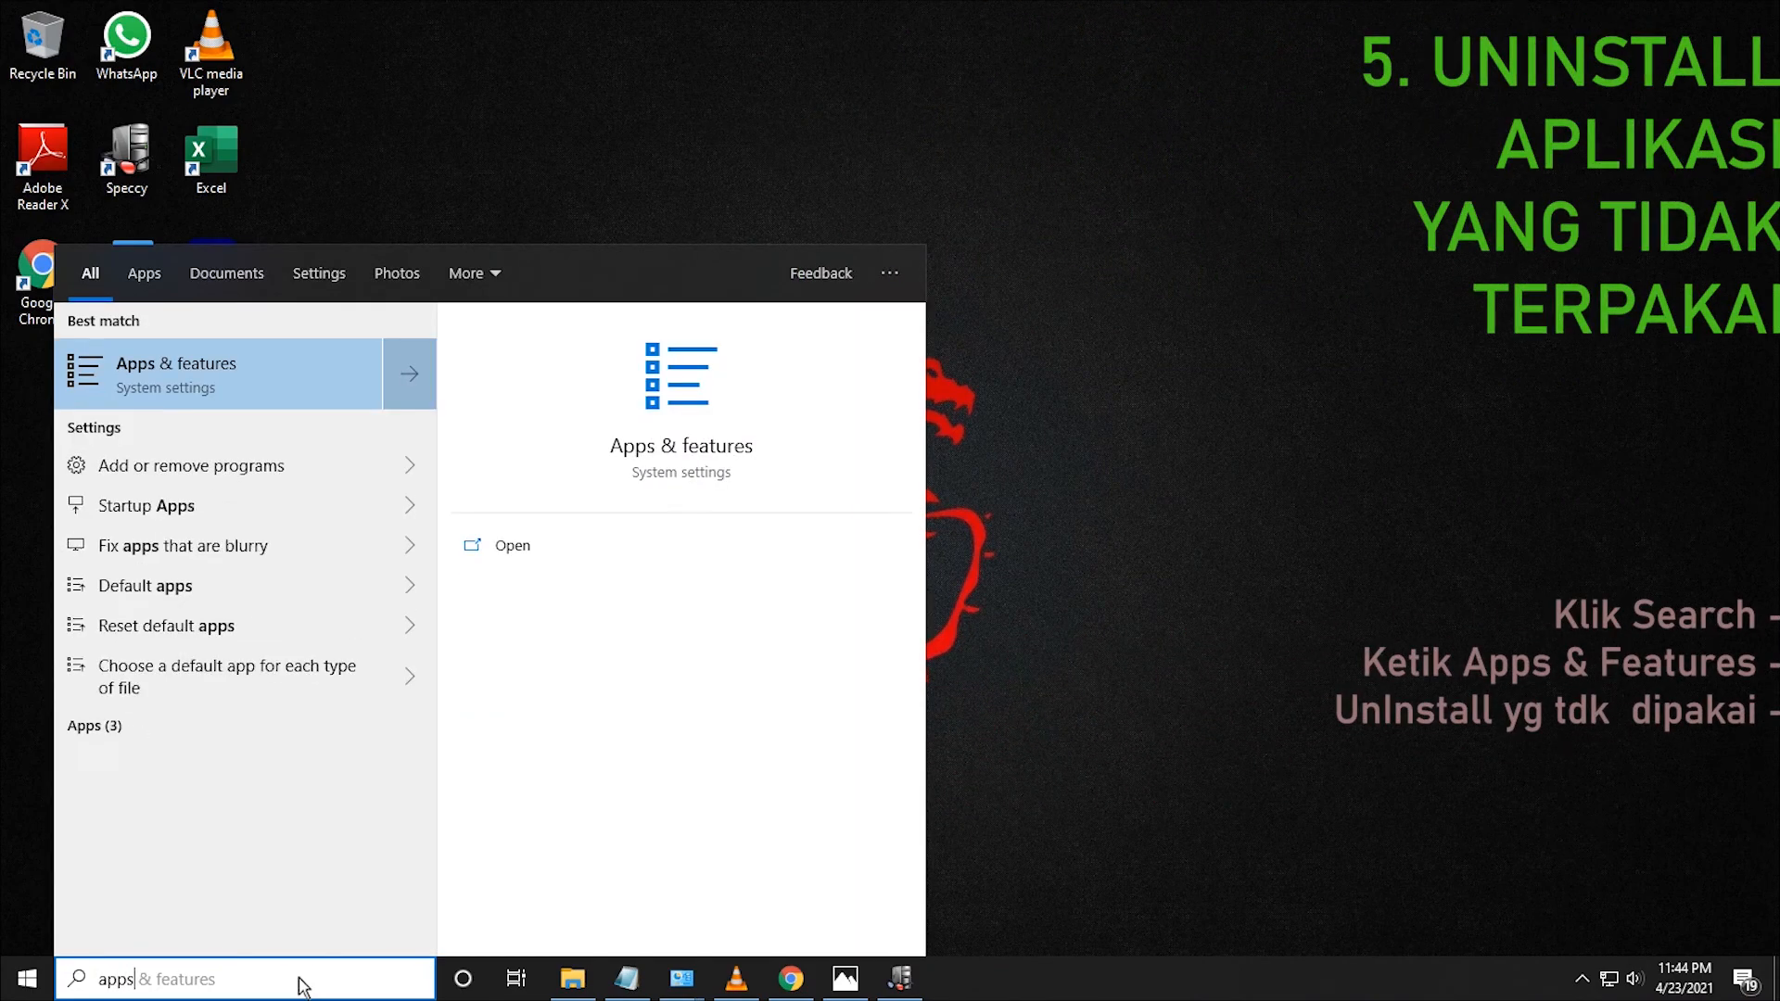
{"action": "type", "text": " & features"}
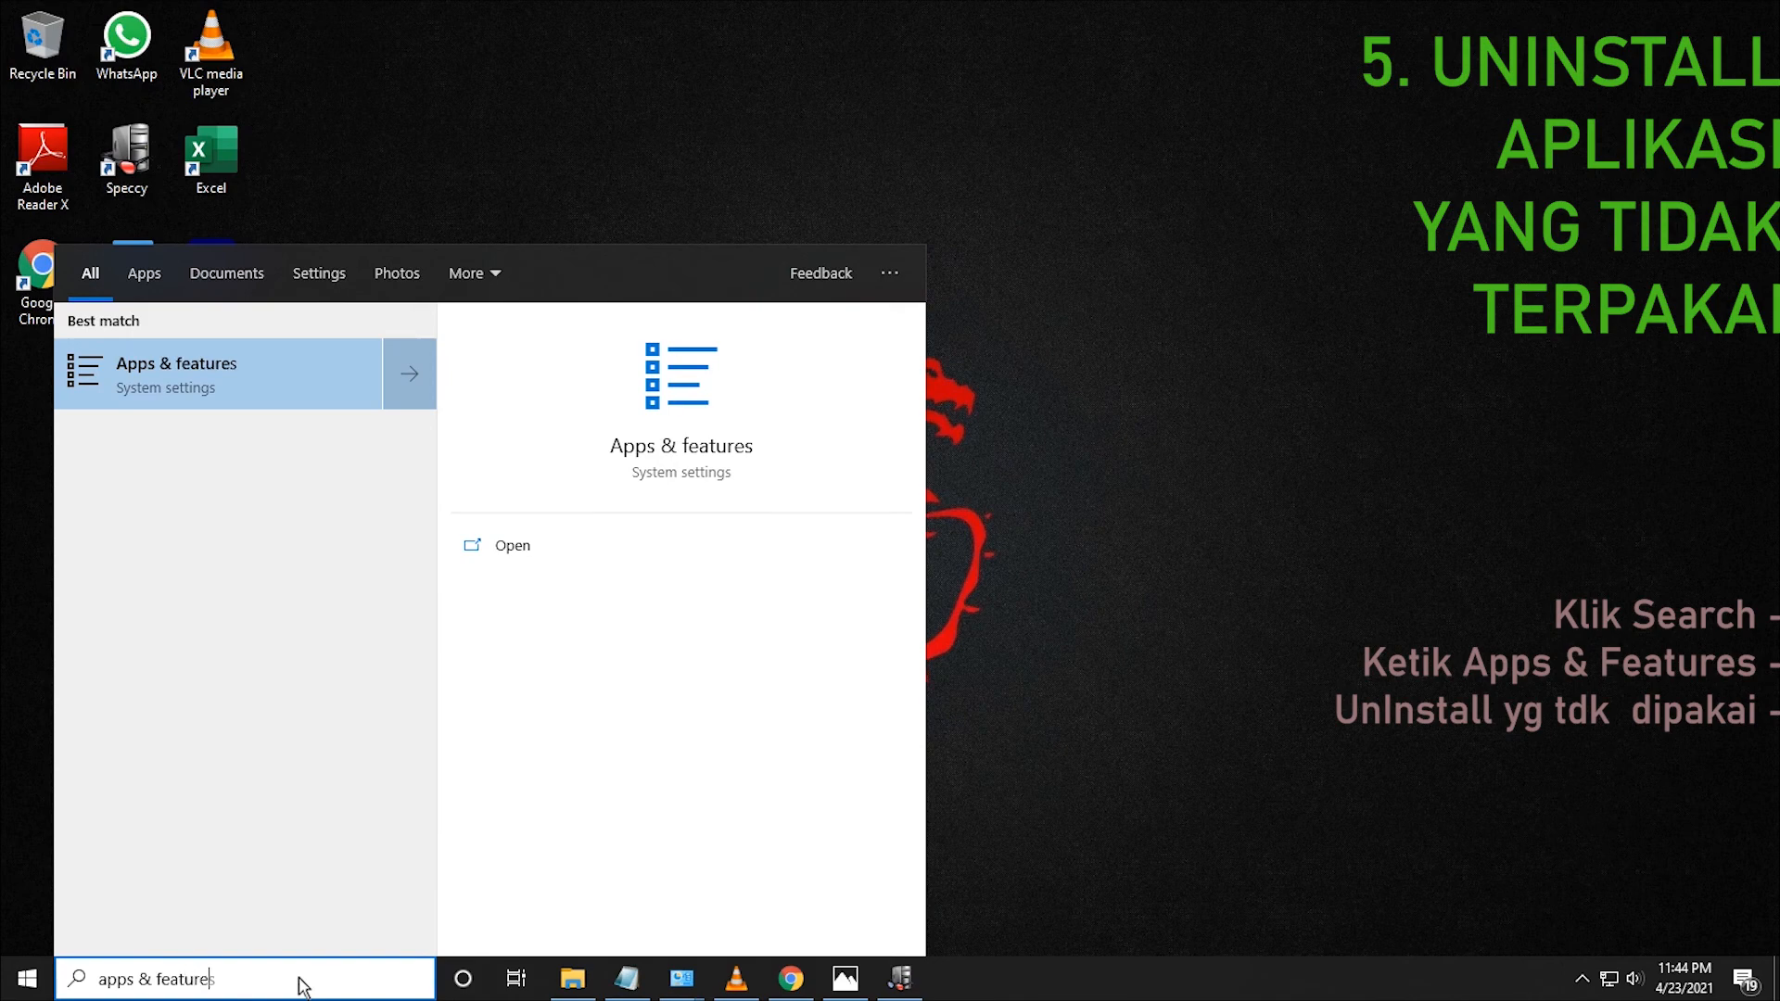
{"action": "left_click", "coordinate": [216, 380]}
{"action": "left_click_drag", "start_coordinate": [1260, 29], "coordinate": [986, 11]}
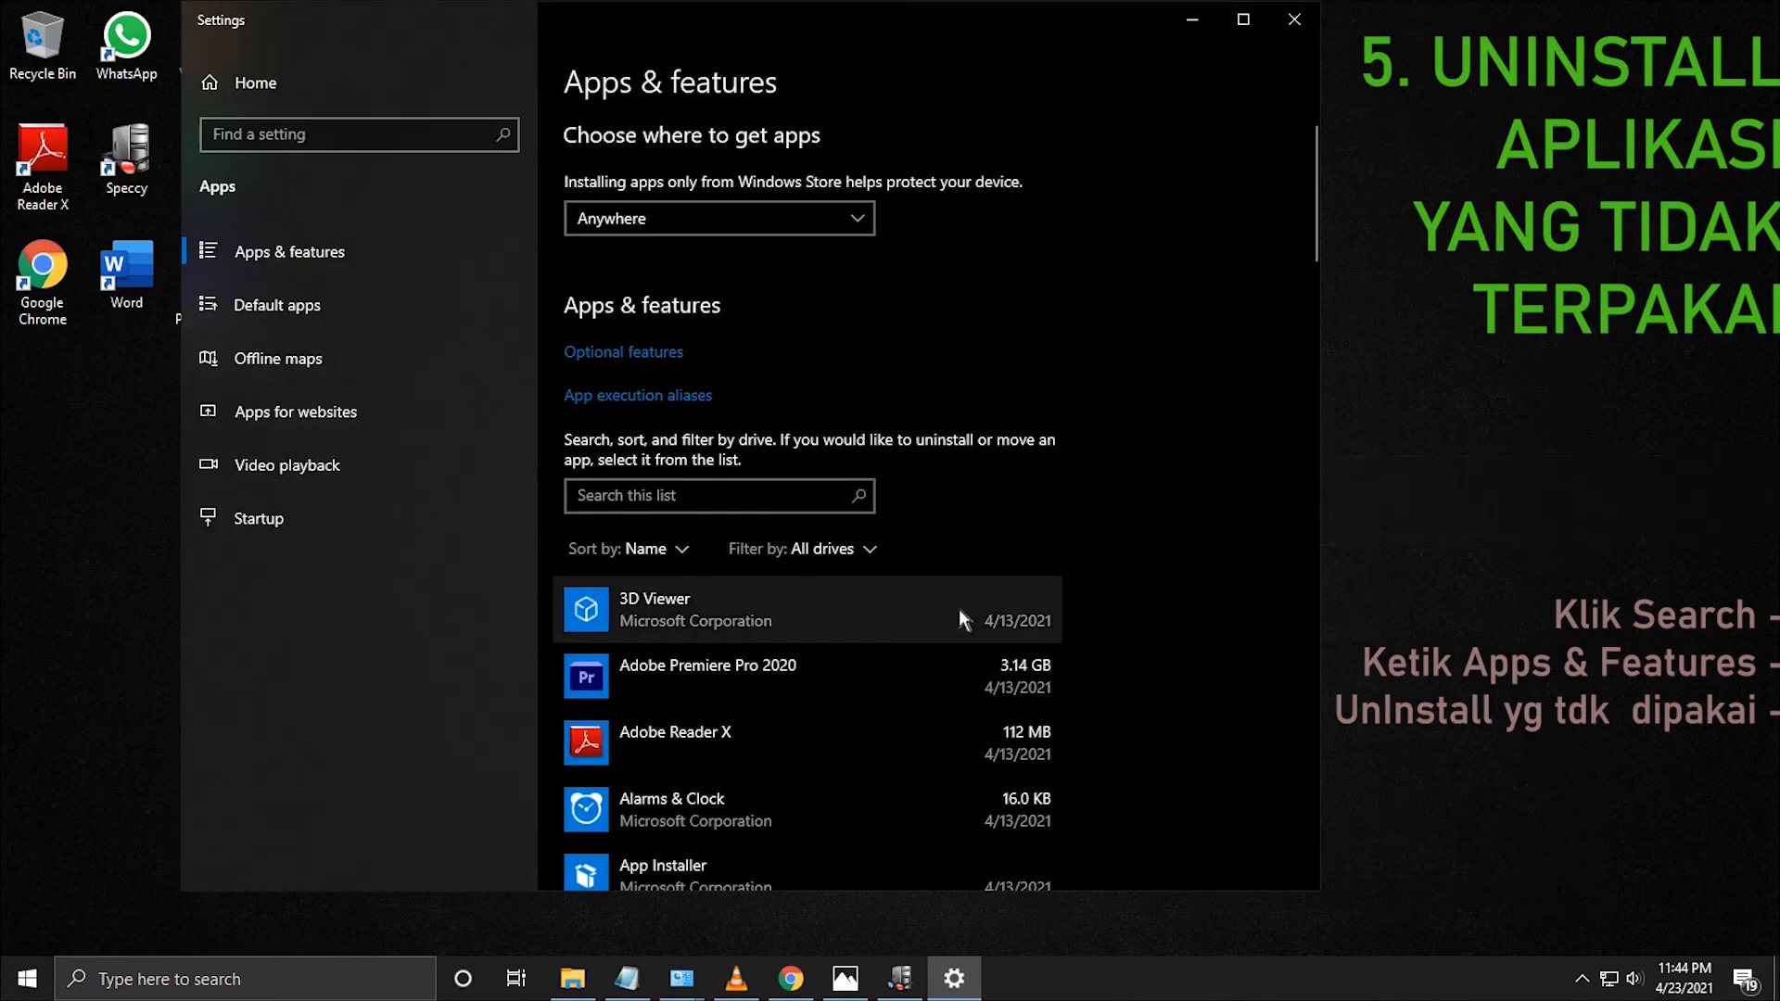
Look through the whole list of installed apps for unused ones, expanding entries such as Game bar, WhatsApp, WinRAR and Your Phone.
{"action": "scroll", "coordinate": [898, 579], "scroll_direction": "down", "scroll_amount": 3}
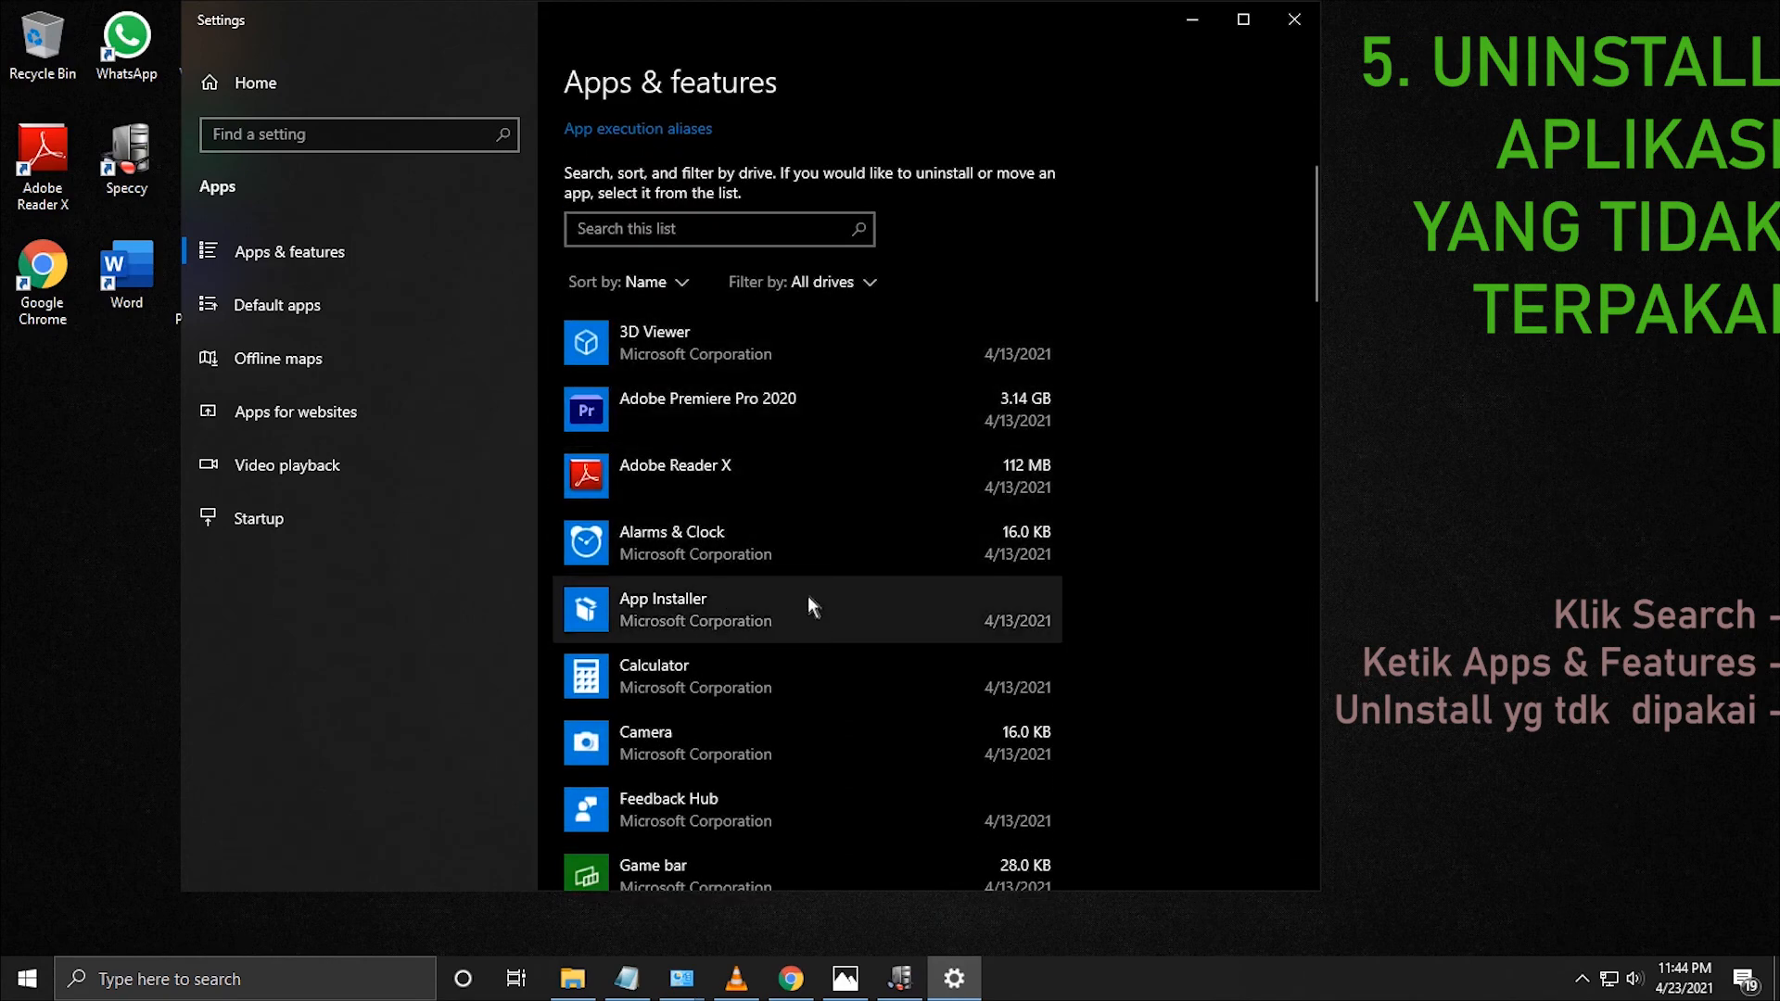
{"action": "scroll", "coordinate": [808, 595], "scroll_direction": "down", "scroll_amount": 3}
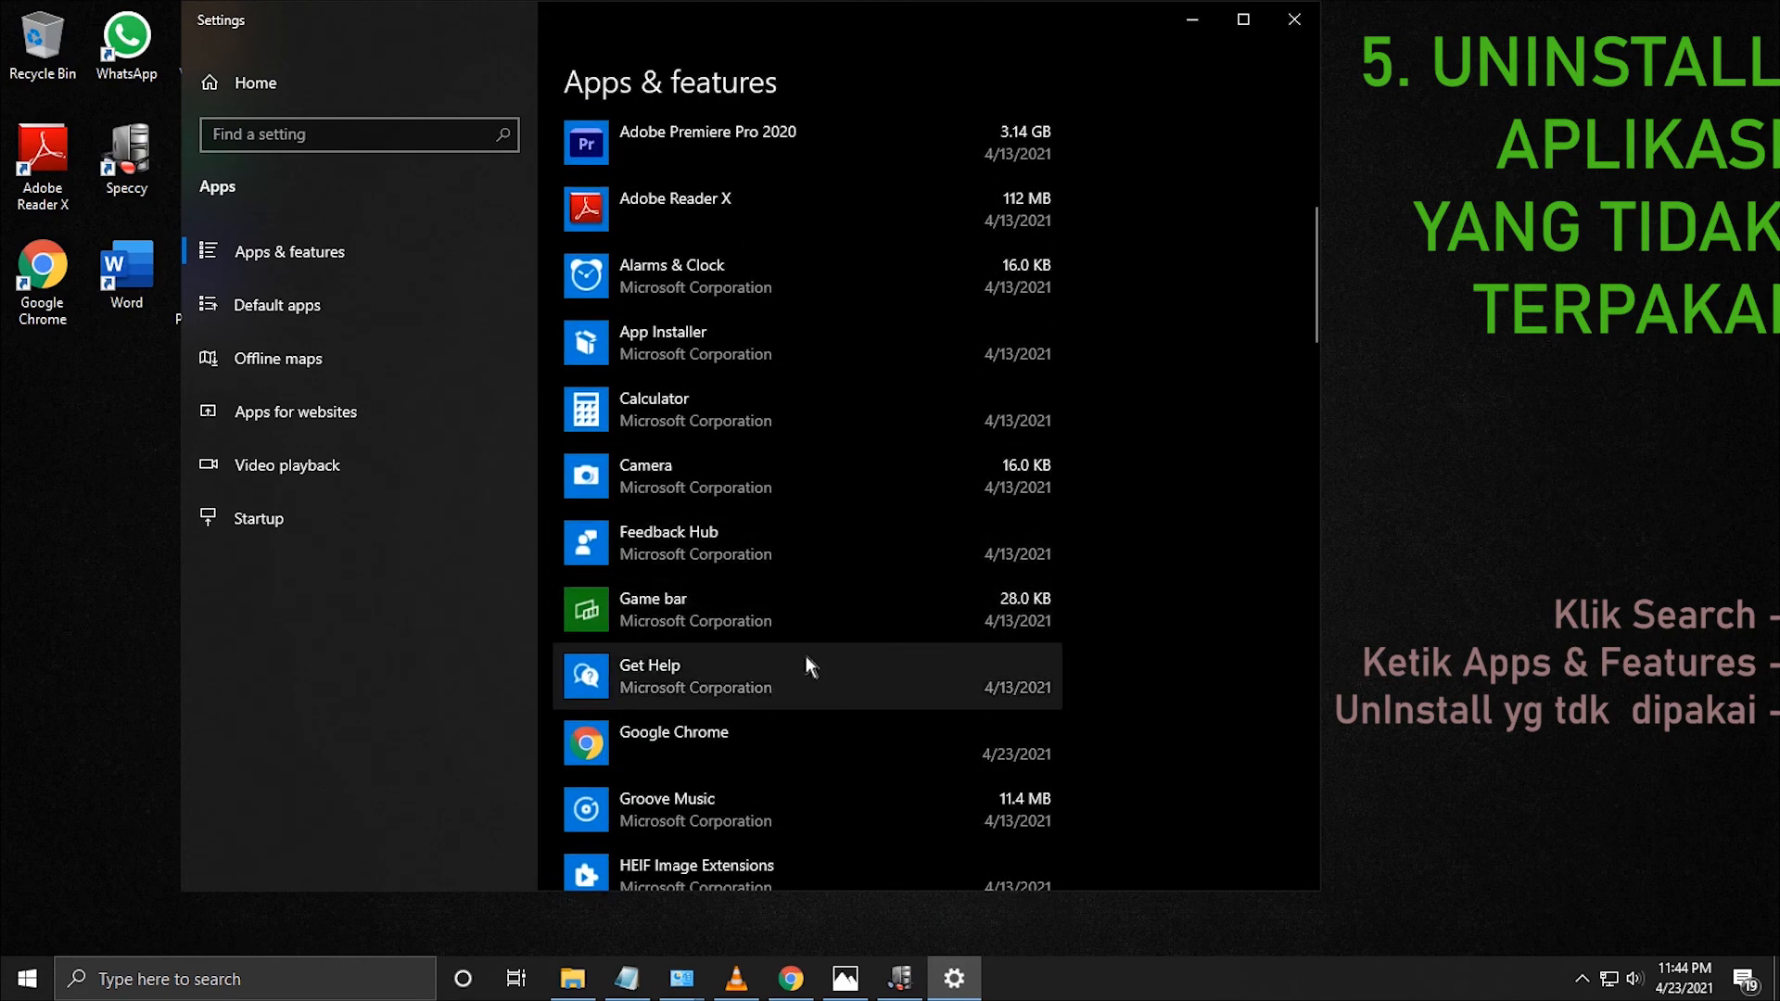
{"action": "scroll", "coordinate": [805, 654], "scroll_direction": "down", "scroll_amount": 2}
{"action": "left_click", "coordinate": [1014, 490]}
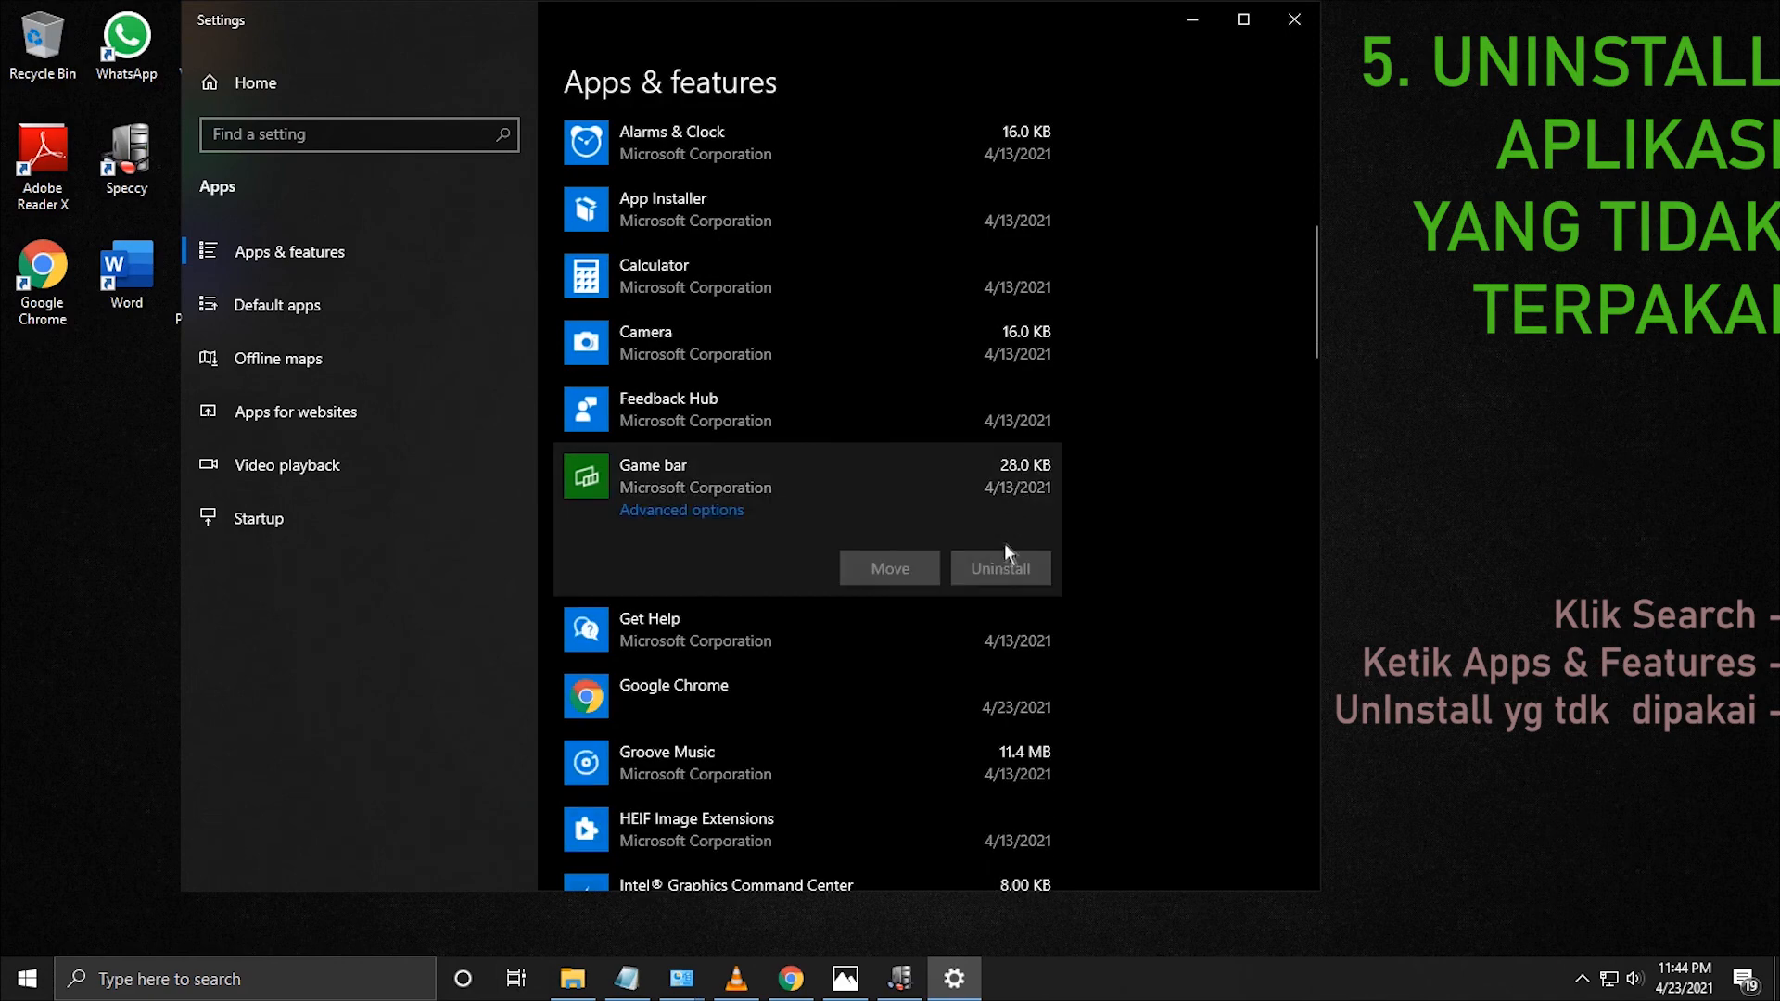
{"action": "scroll", "coordinate": [1001, 630], "scroll_direction": "down", "scroll_amount": 3}
{"action": "scroll", "coordinate": [999, 642], "scroll_direction": "down", "scroll_amount": 5}
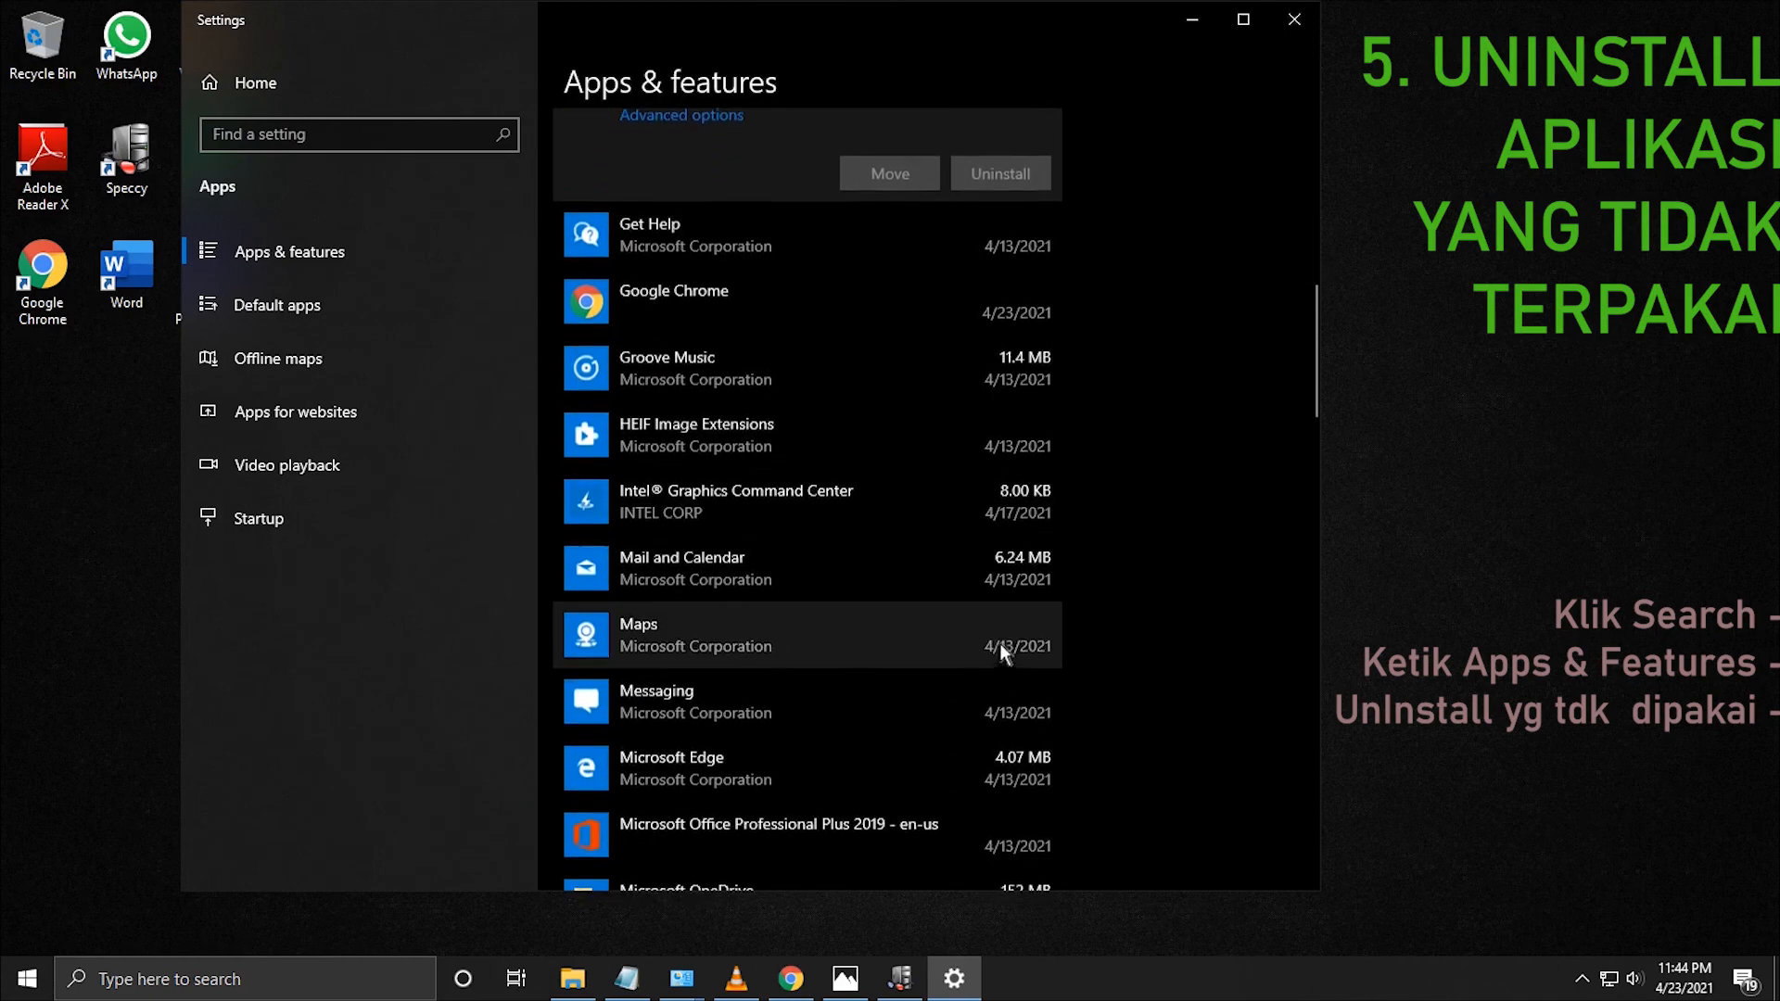
{"action": "scroll", "coordinate": [999, 643], "scroll_direction": "down", "scroll_amount": 5}
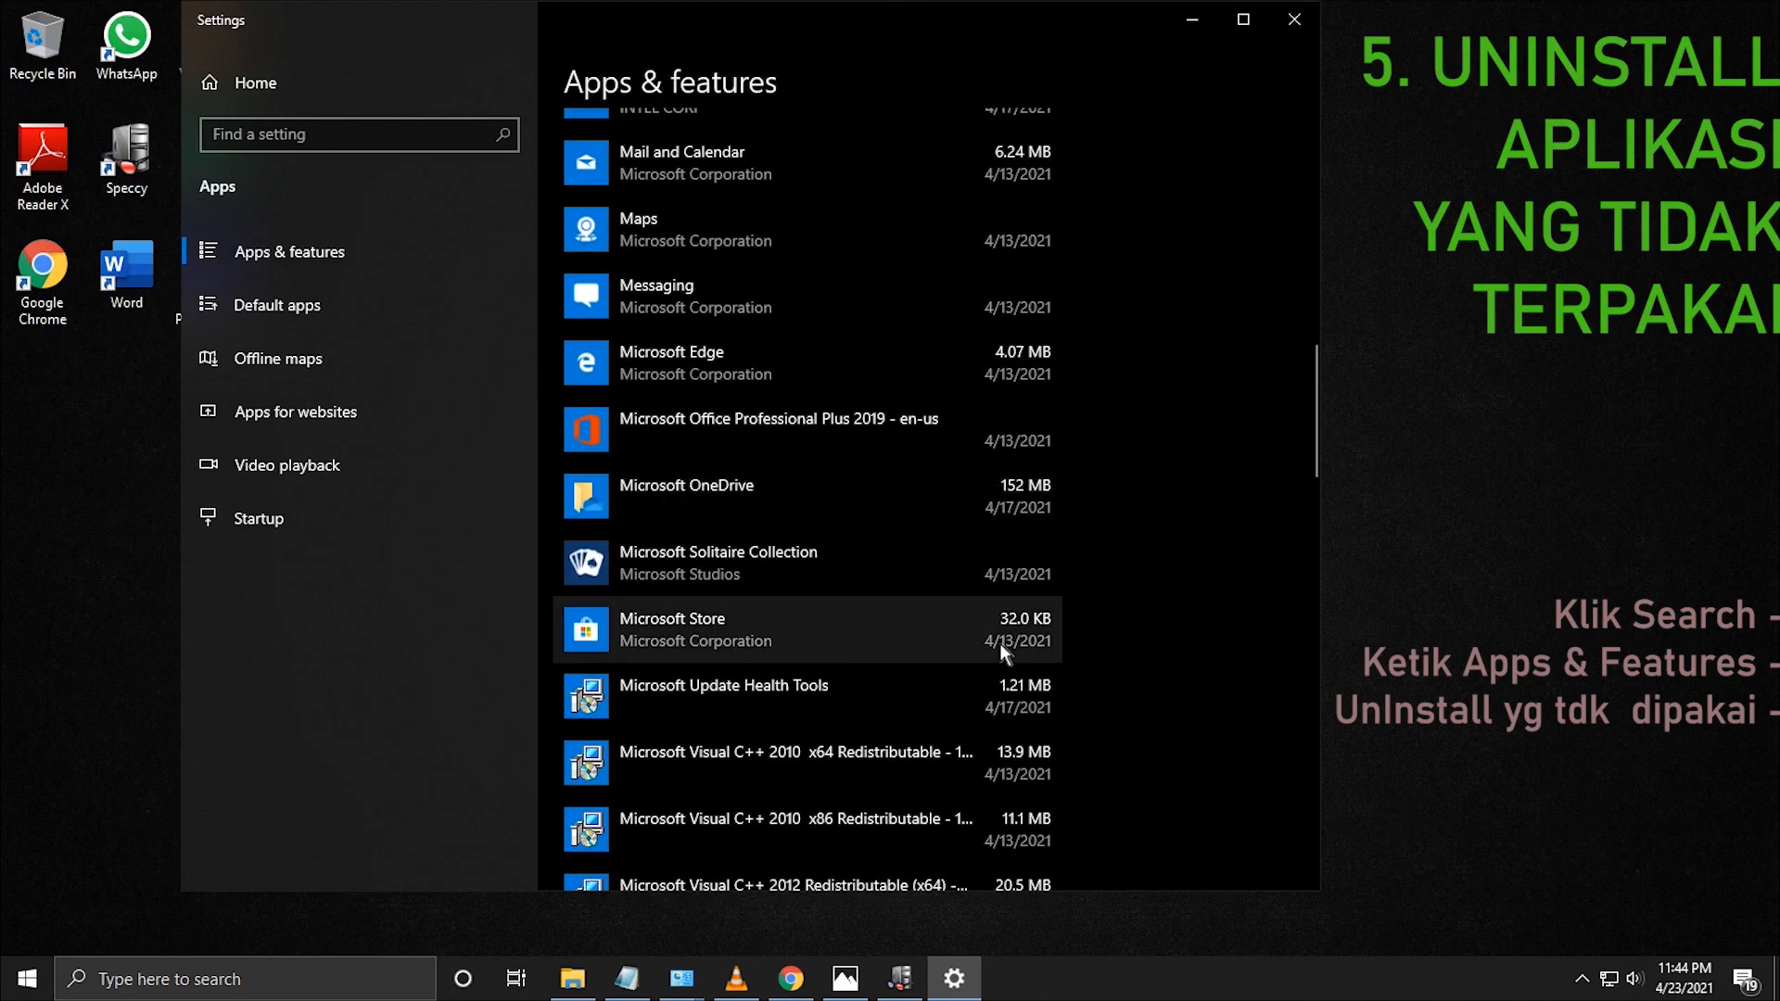
{"action": "scroll", "coordinate": [999, 641], "scroll_direction": "down", "scroll_amount": 8}
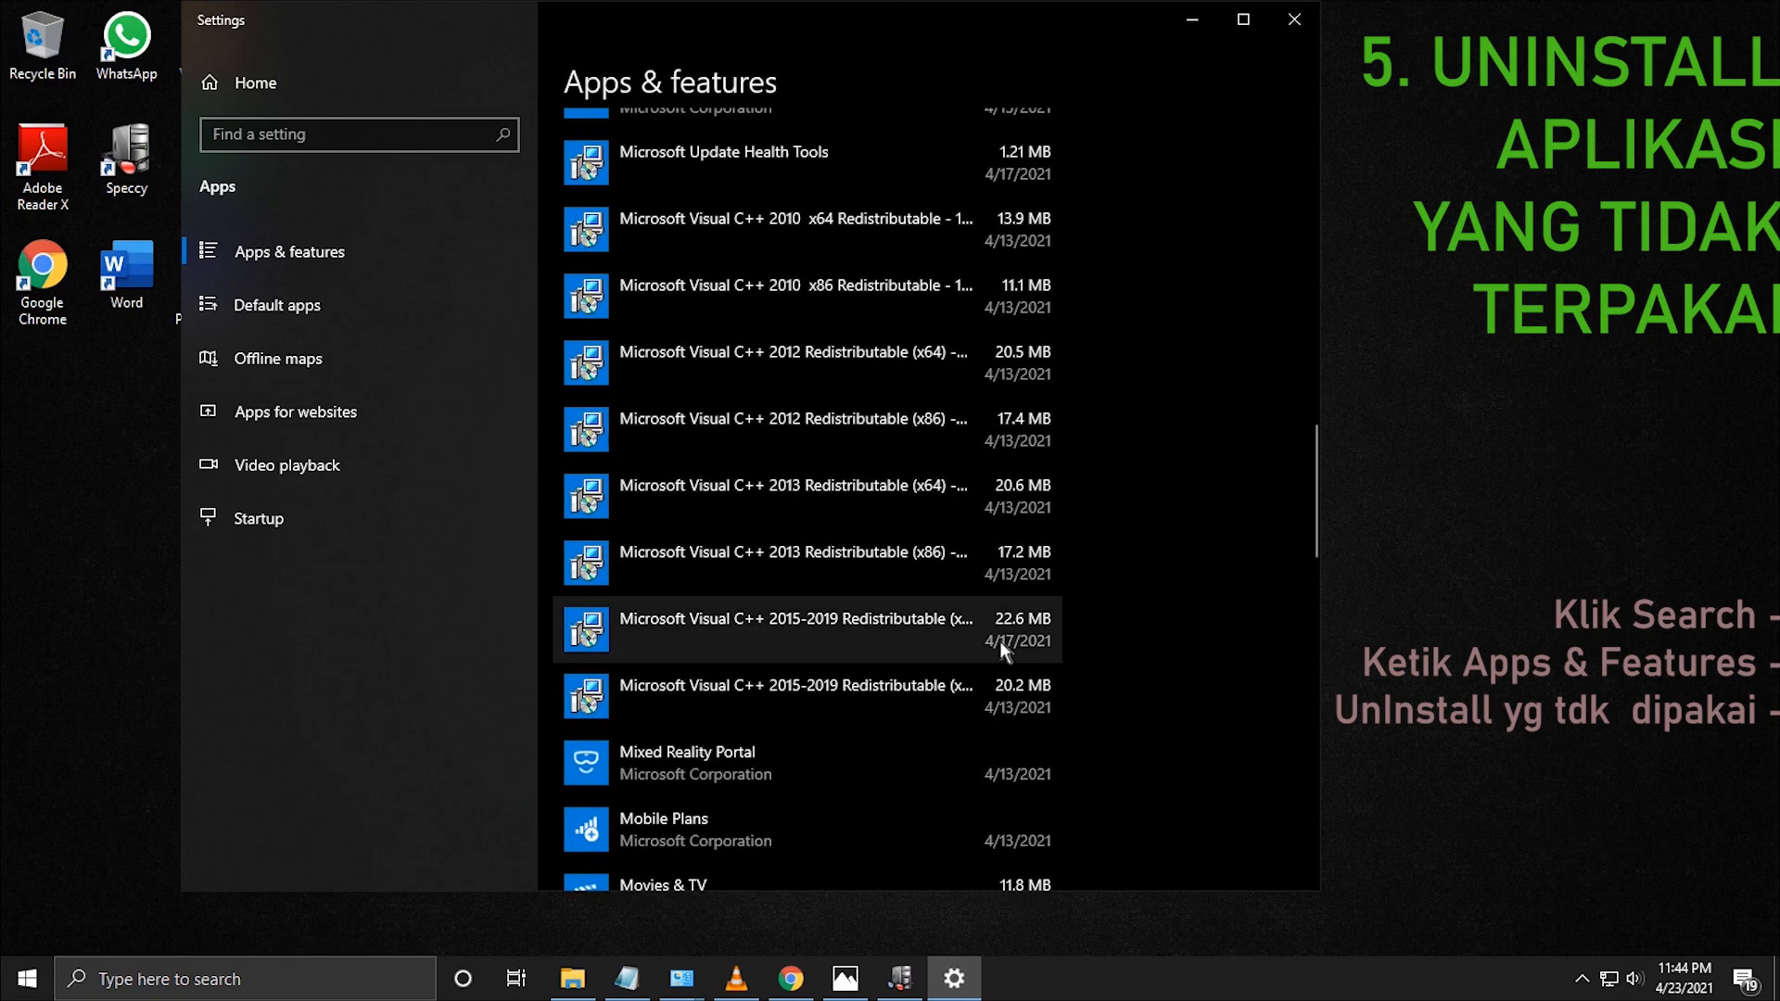
{"action": "scroll", "coordinate": [1000, 641], "scroll_direction": "down", "scroll_amount": 6}
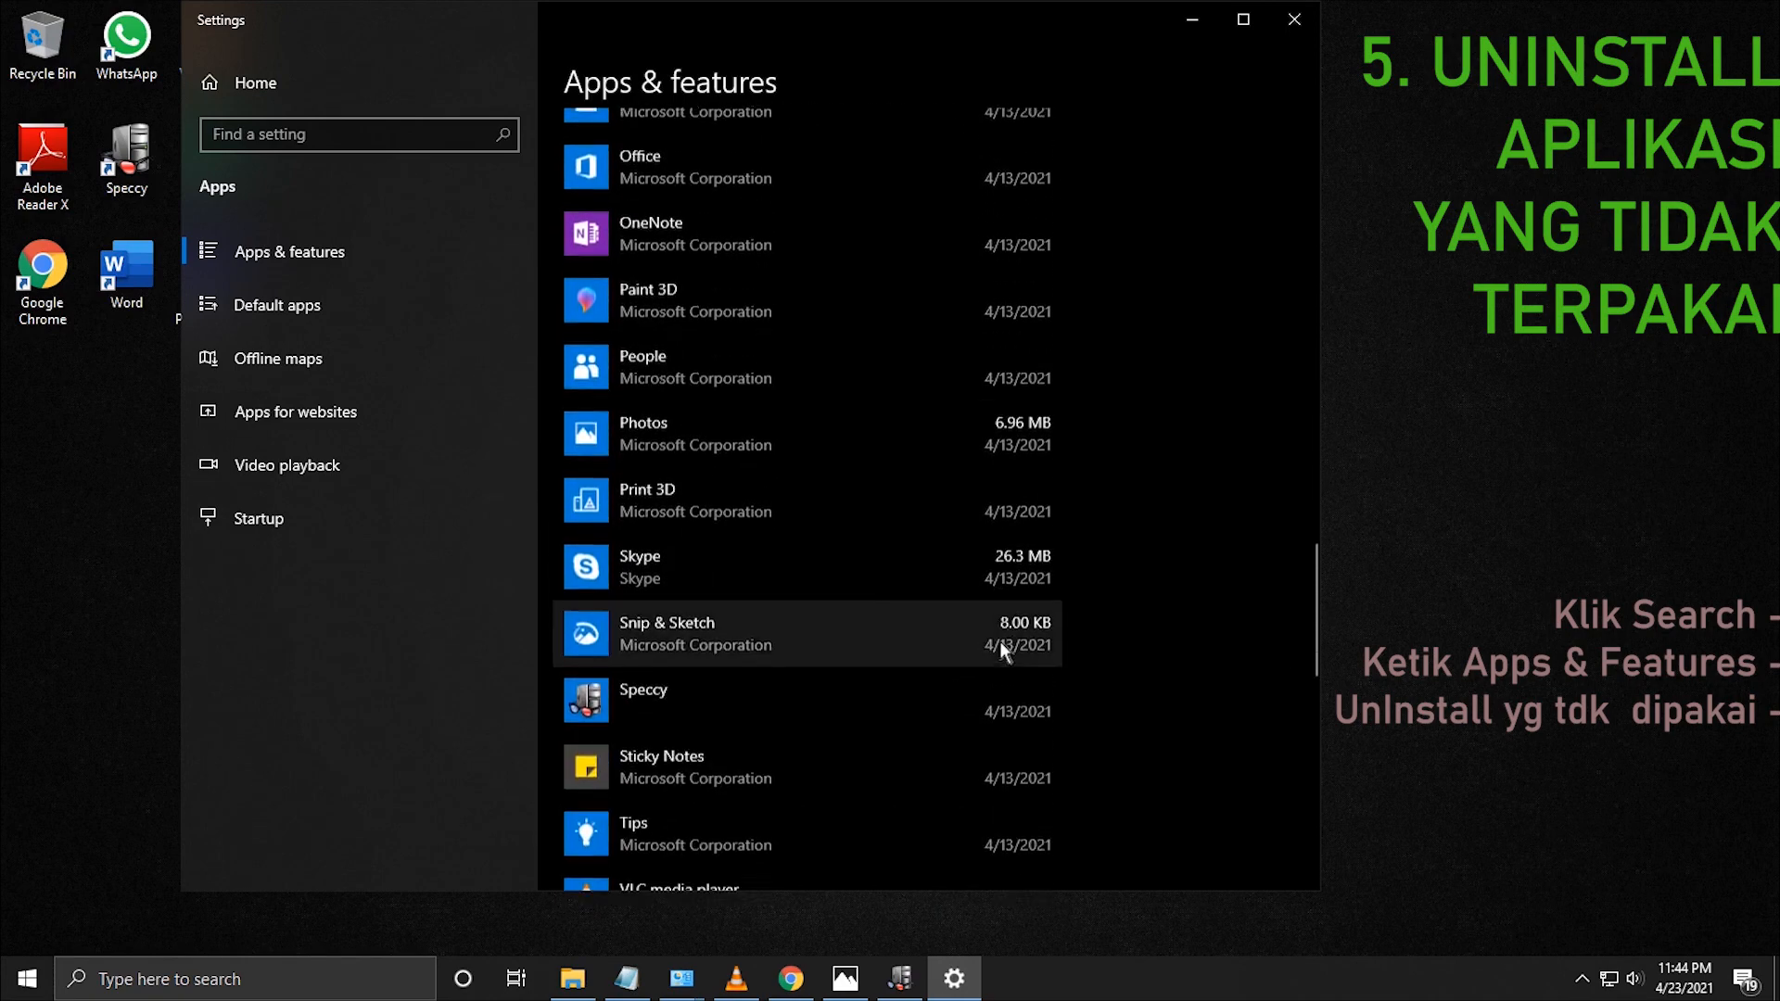
{"action": "scroll", "coordinate": [999, 641], "scroll_direction": "down", "scroll_amount": 6}
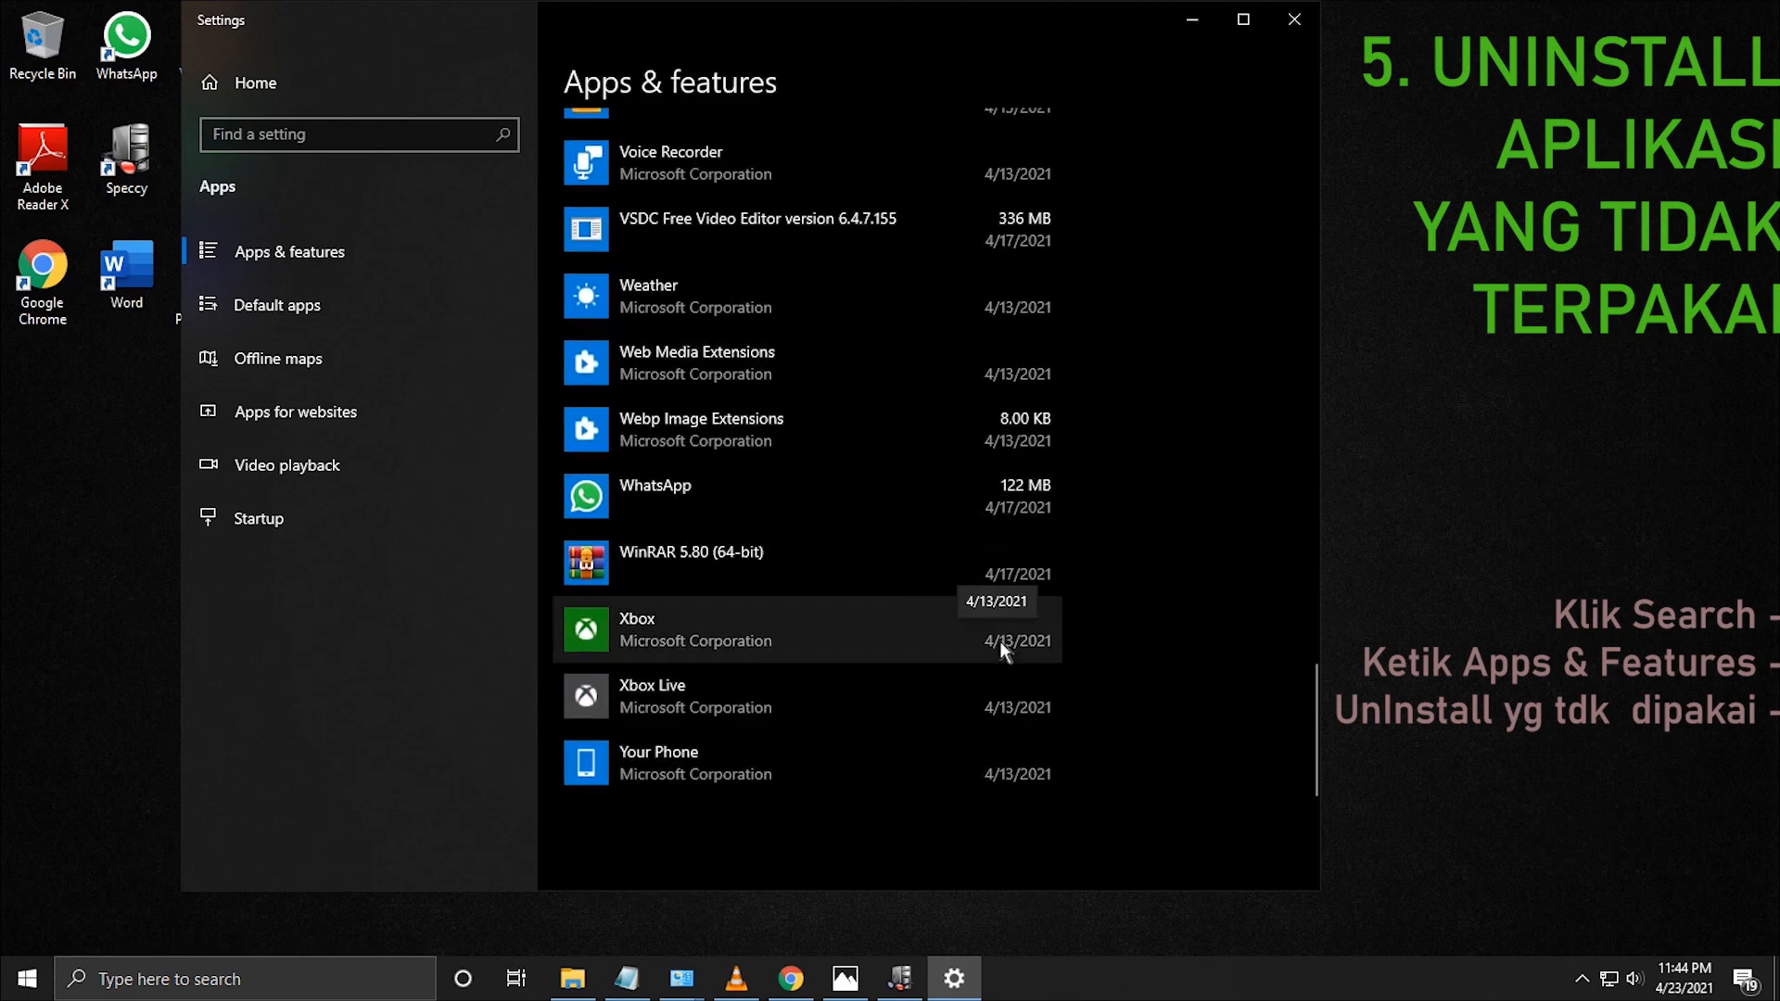
{"action": "scroll", "coordinate": [999, 642], "scroll_direction": "down", "scroll_amount": 2}
{"action": "left_click", "coordinate": [984, 369]}
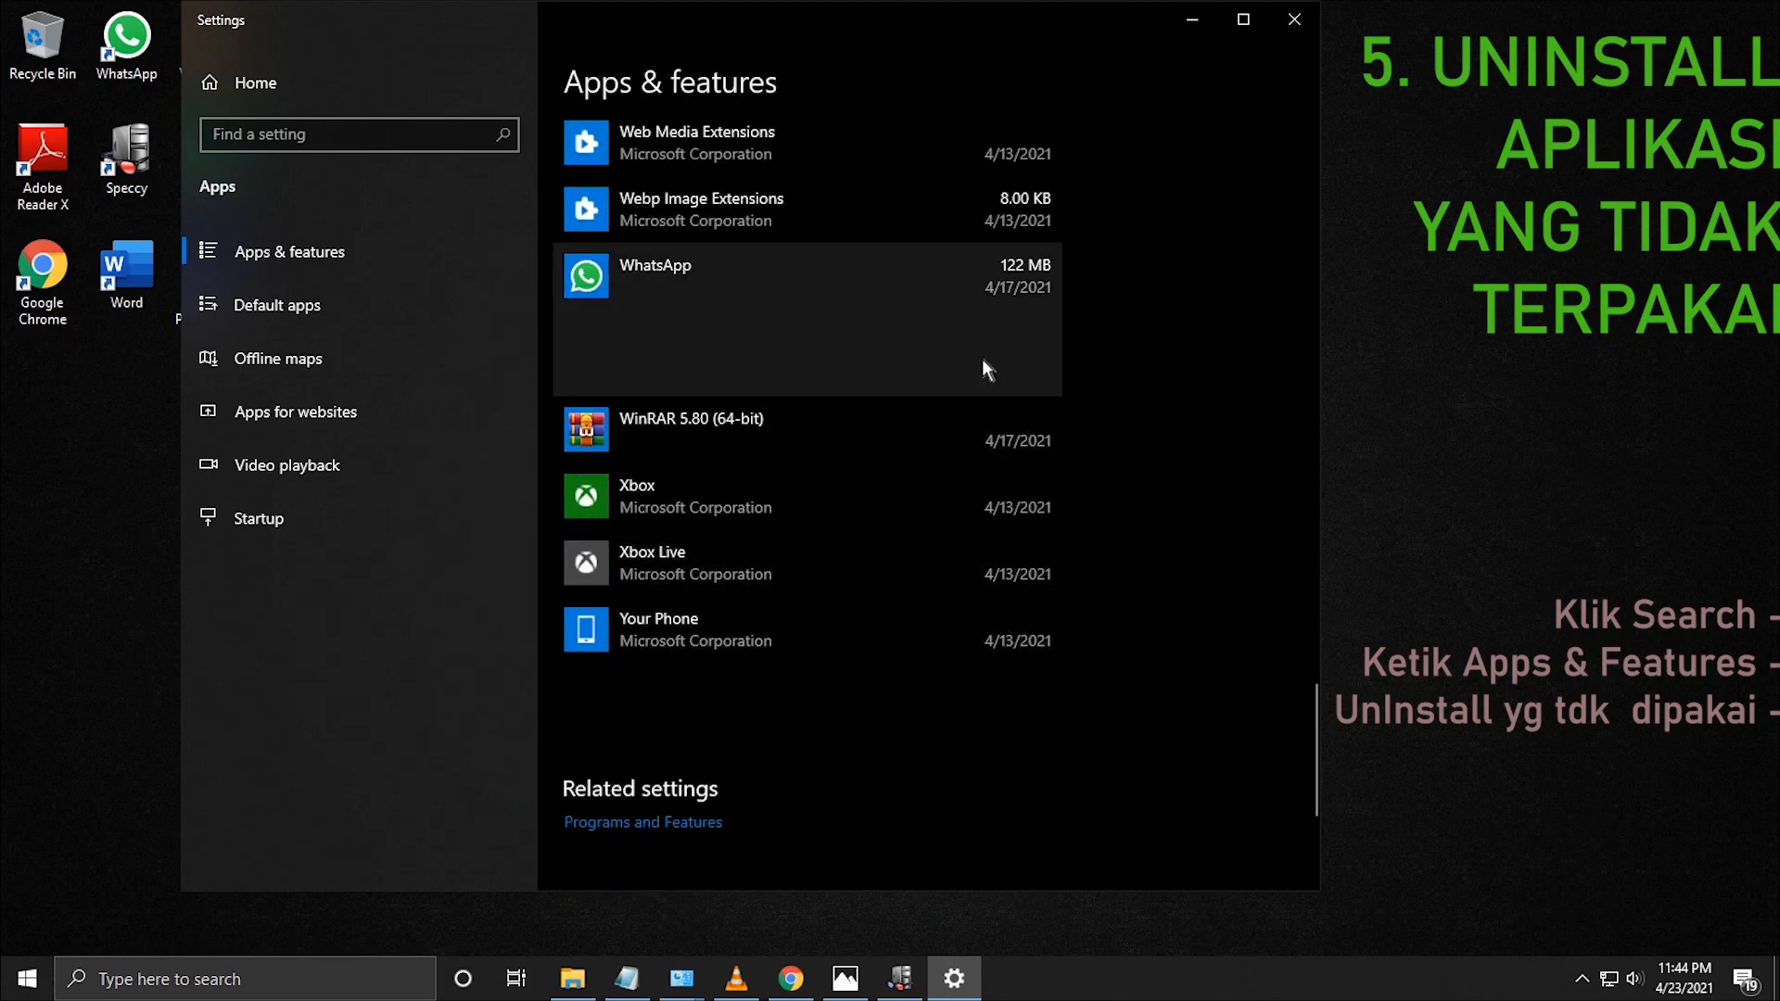
{"action": "left_click", "coordinate": [950, 453]}
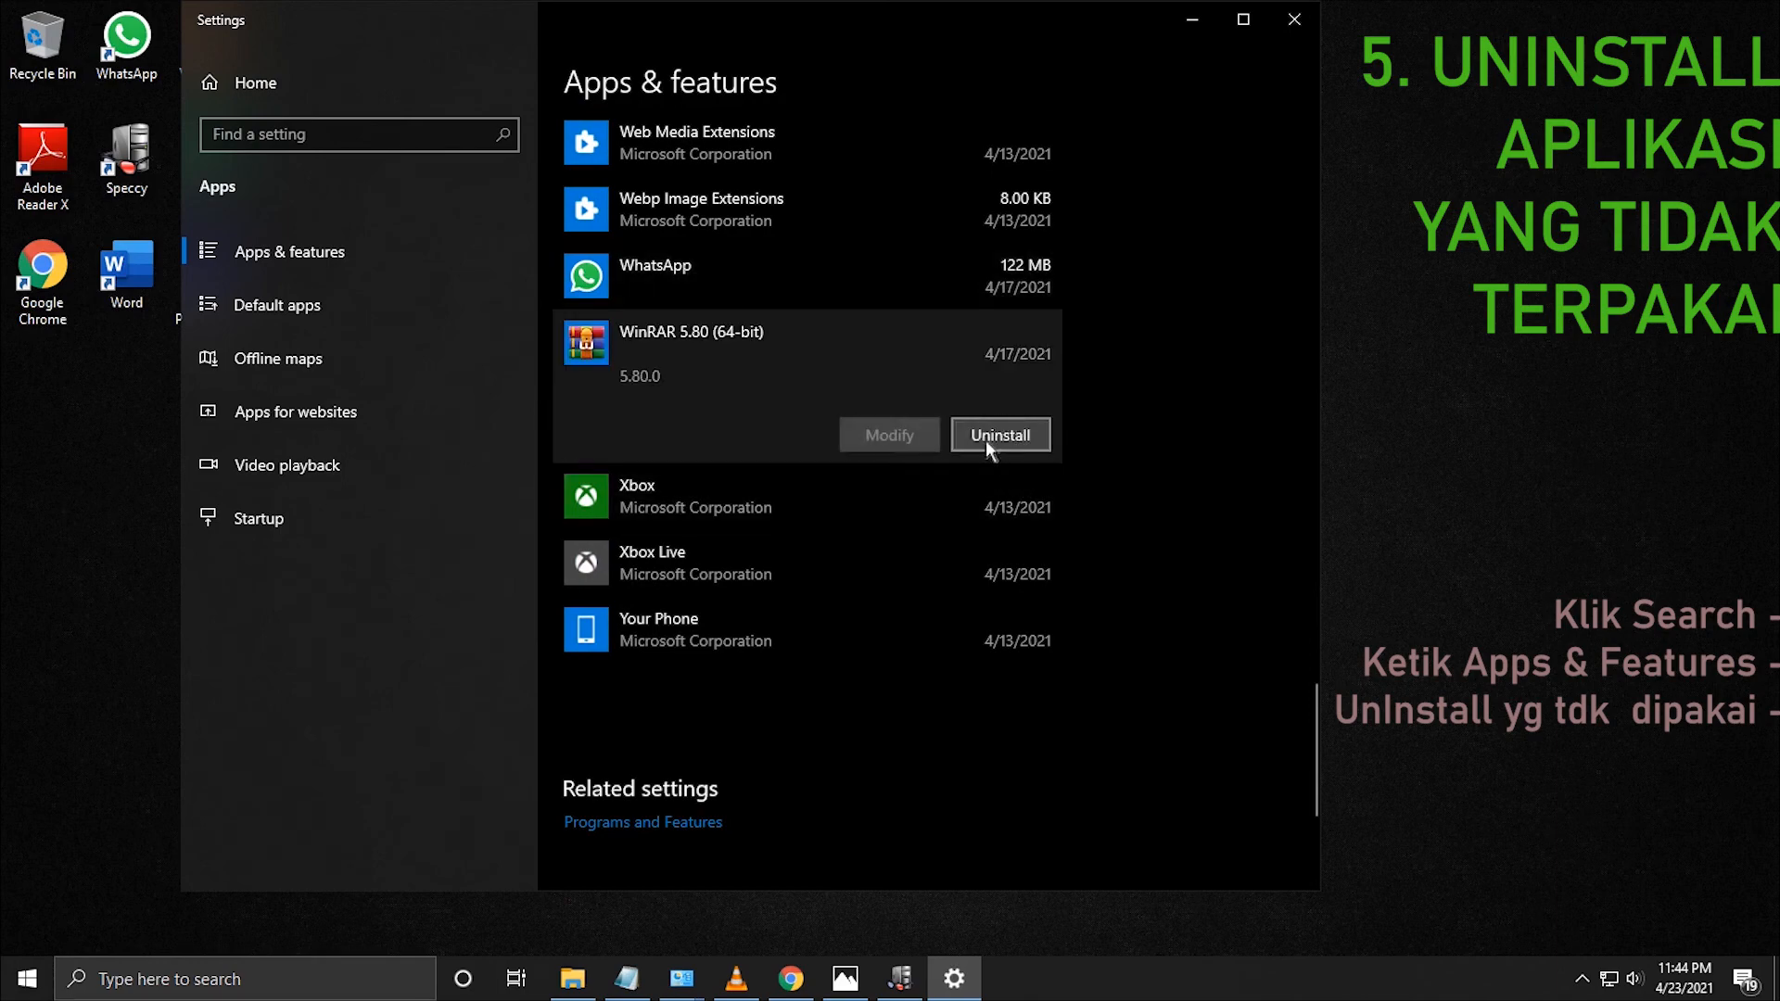
{"action": "left_click", "coordinate": [953, 497]}
{"action": "left_click", "coordinate": [946, 634]}
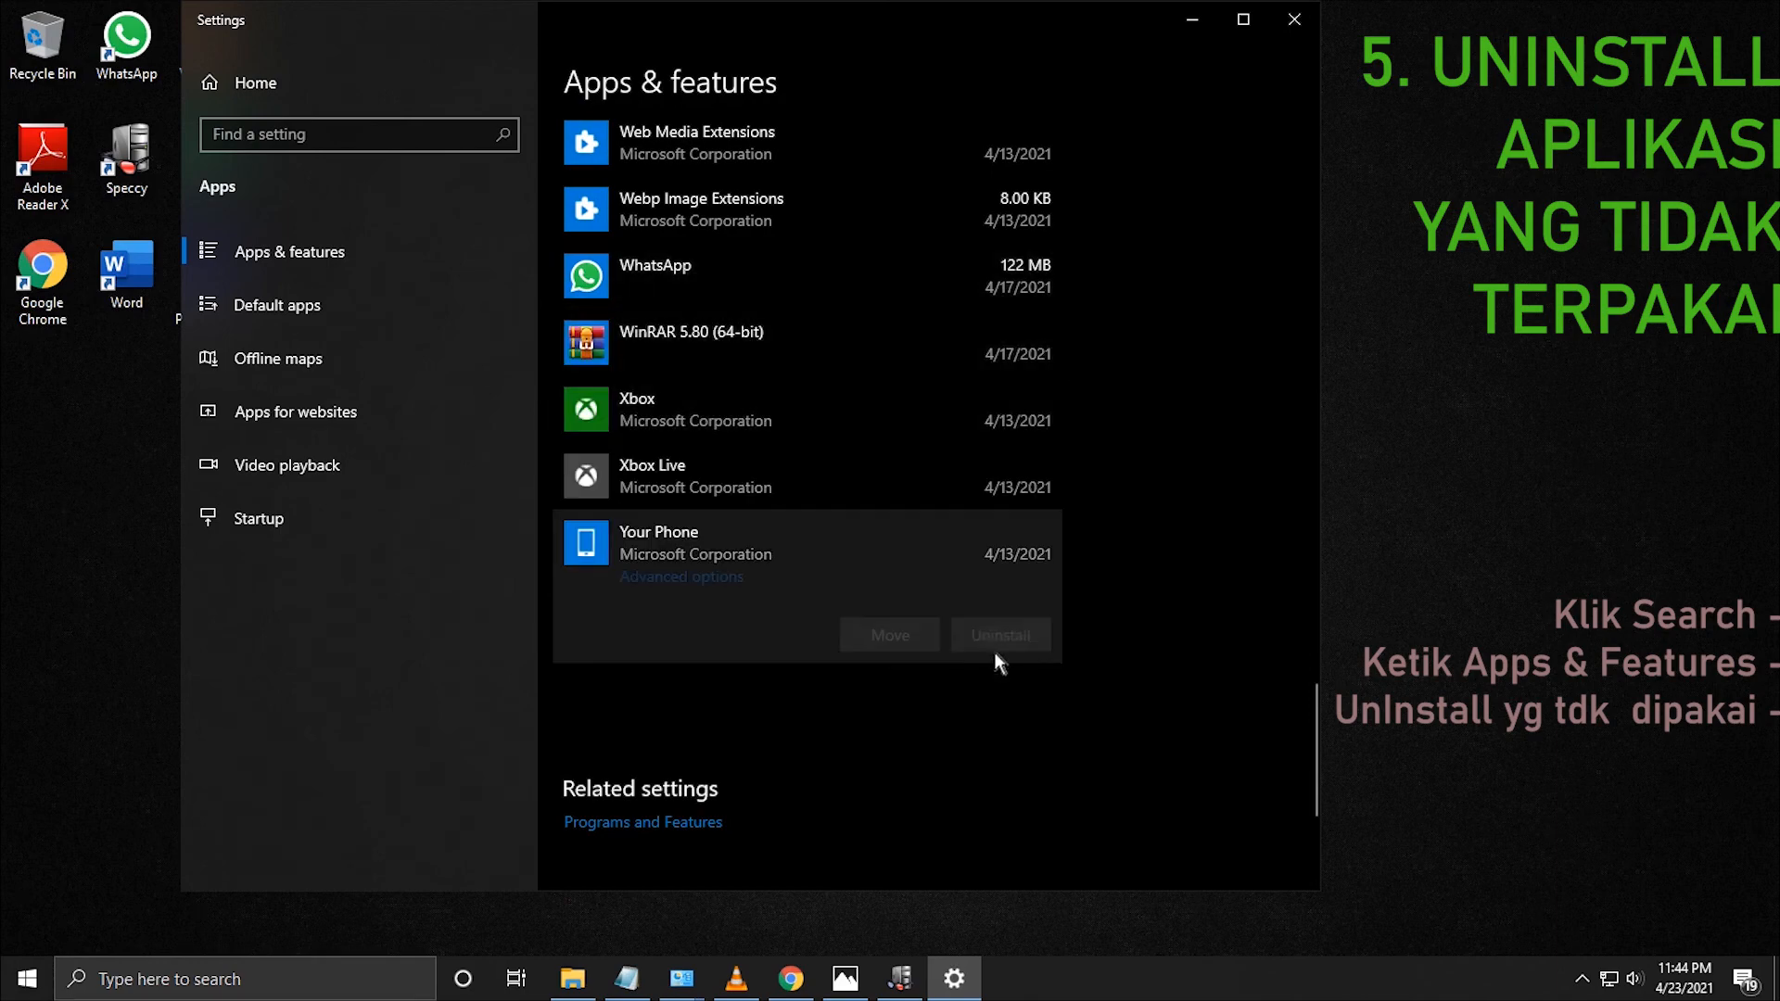
Uninstall WhatsApp, confirm the removal and close the Settings window.
{"action": "left_click", "coordinate": [884, 275]}
{"action": "left_click", "coordinate": [993, 376]}
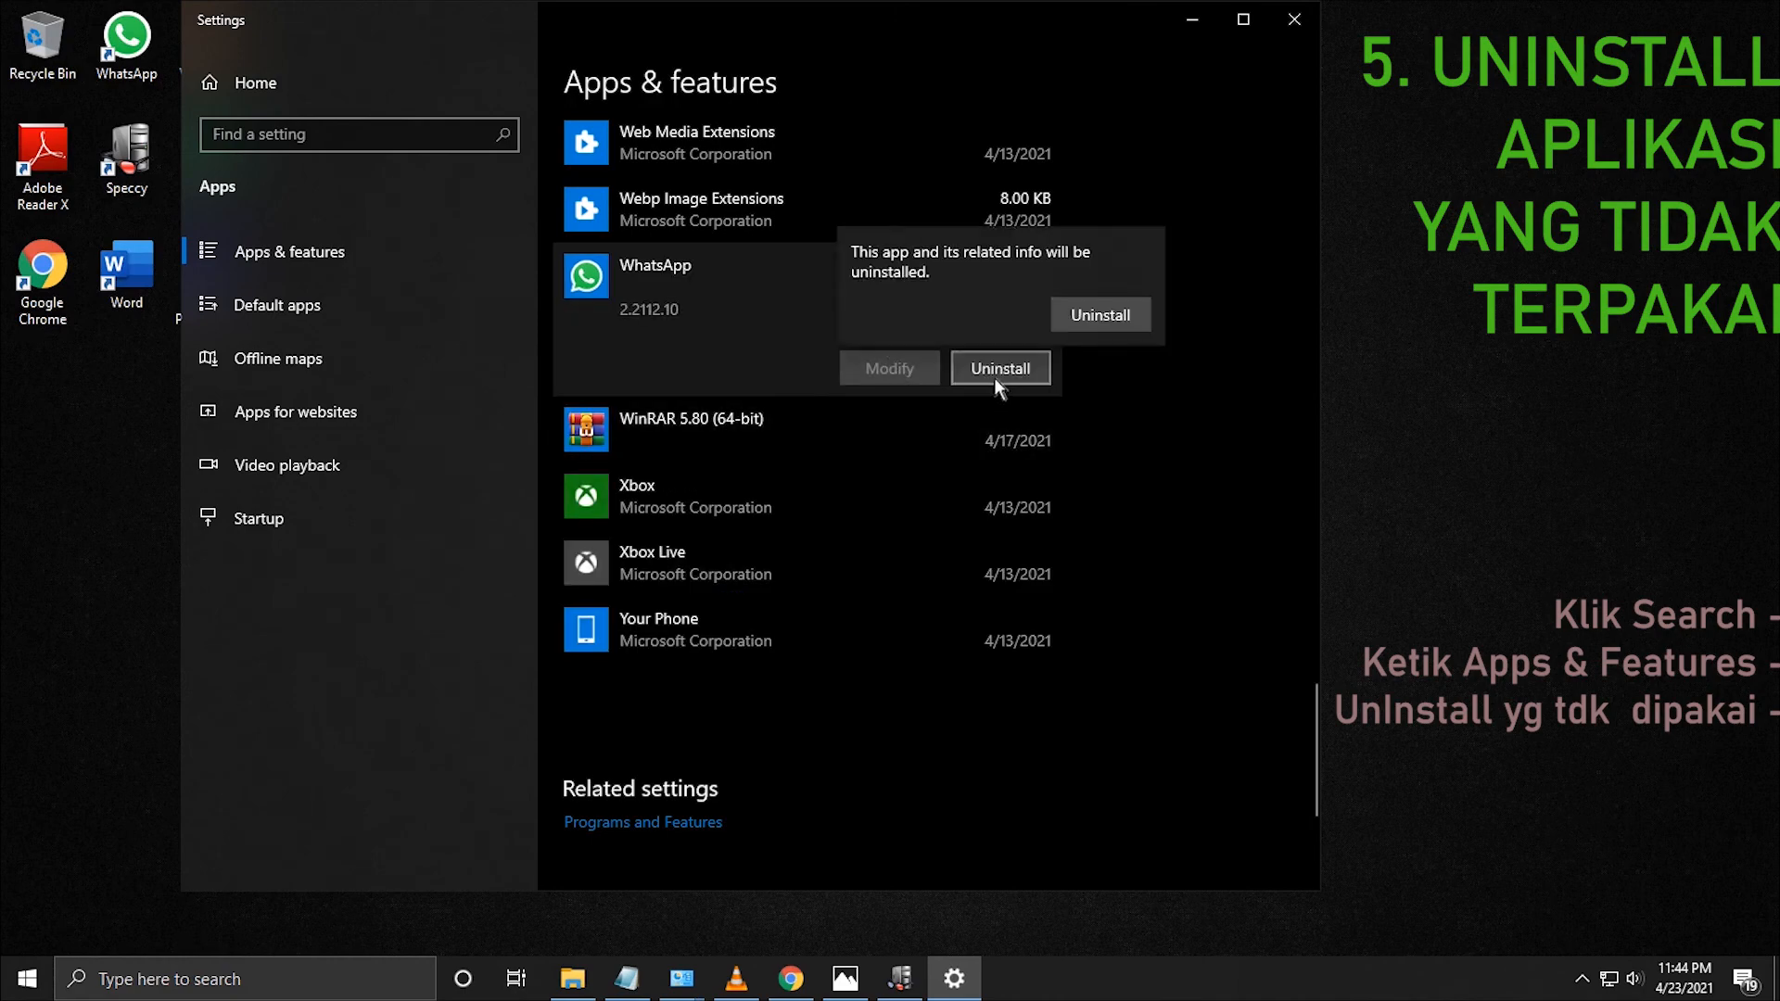
{"action": "left_click", "coordinate": [1100, 316]}
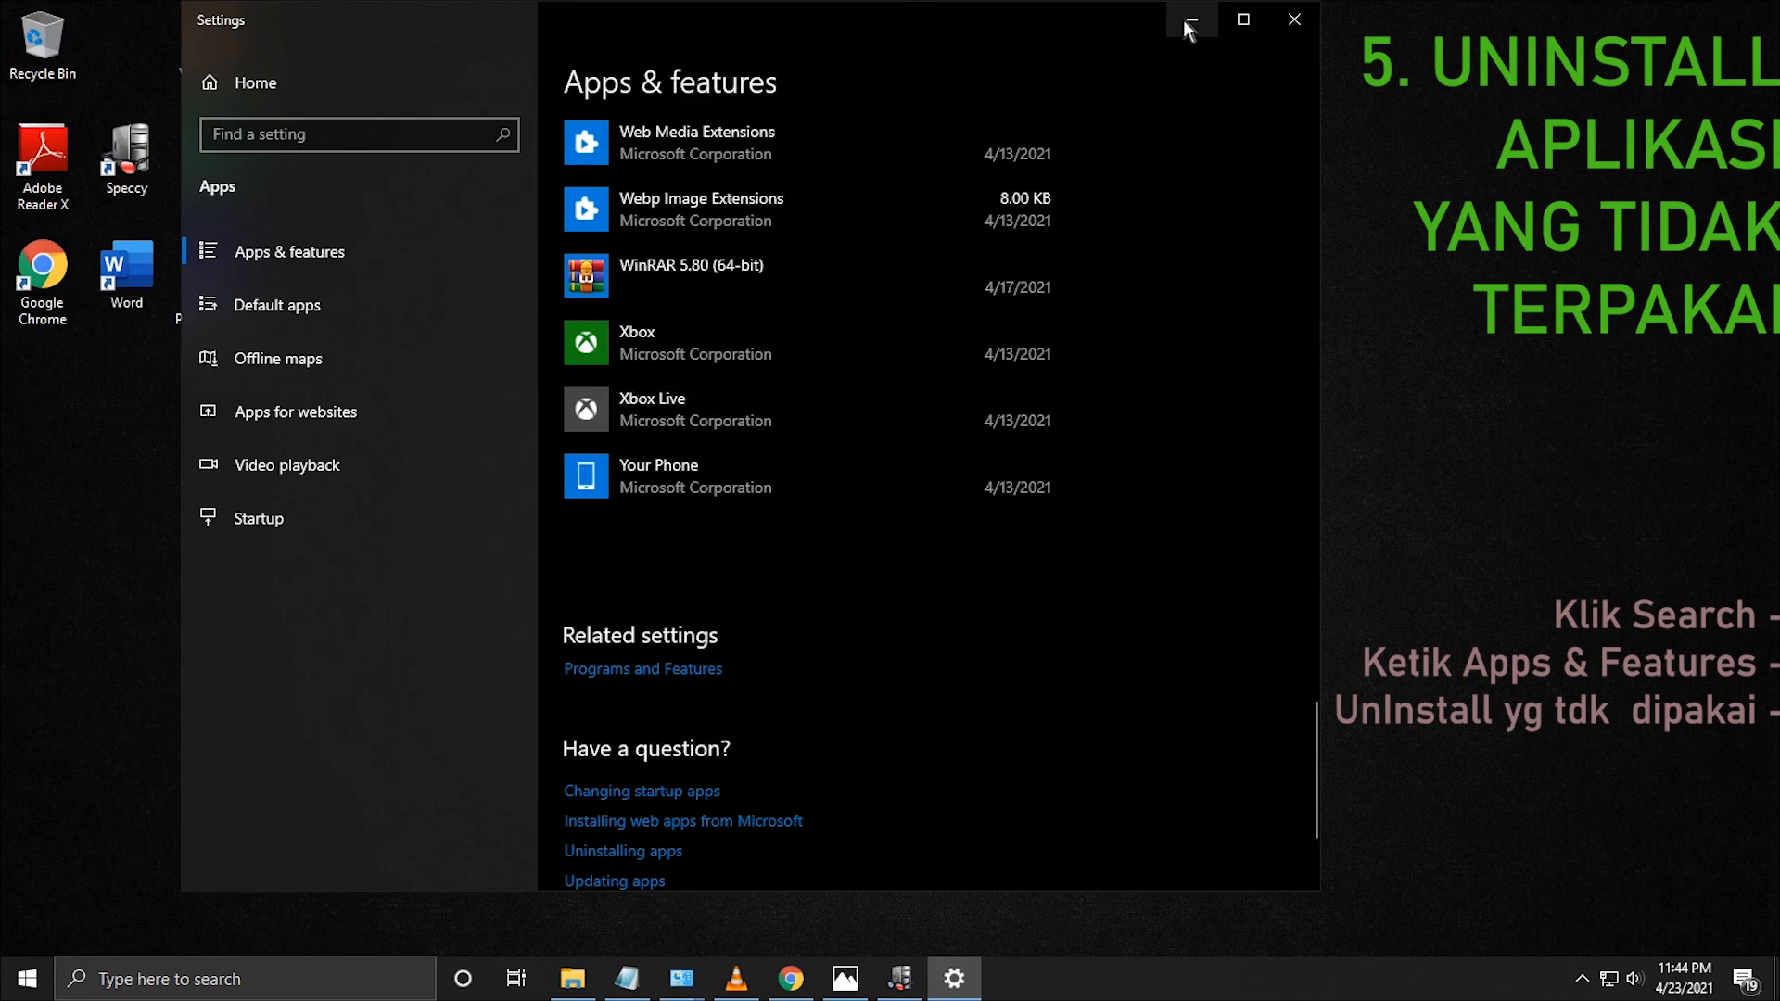
{"action": "left_click", "coordinate": [1292, 20]}
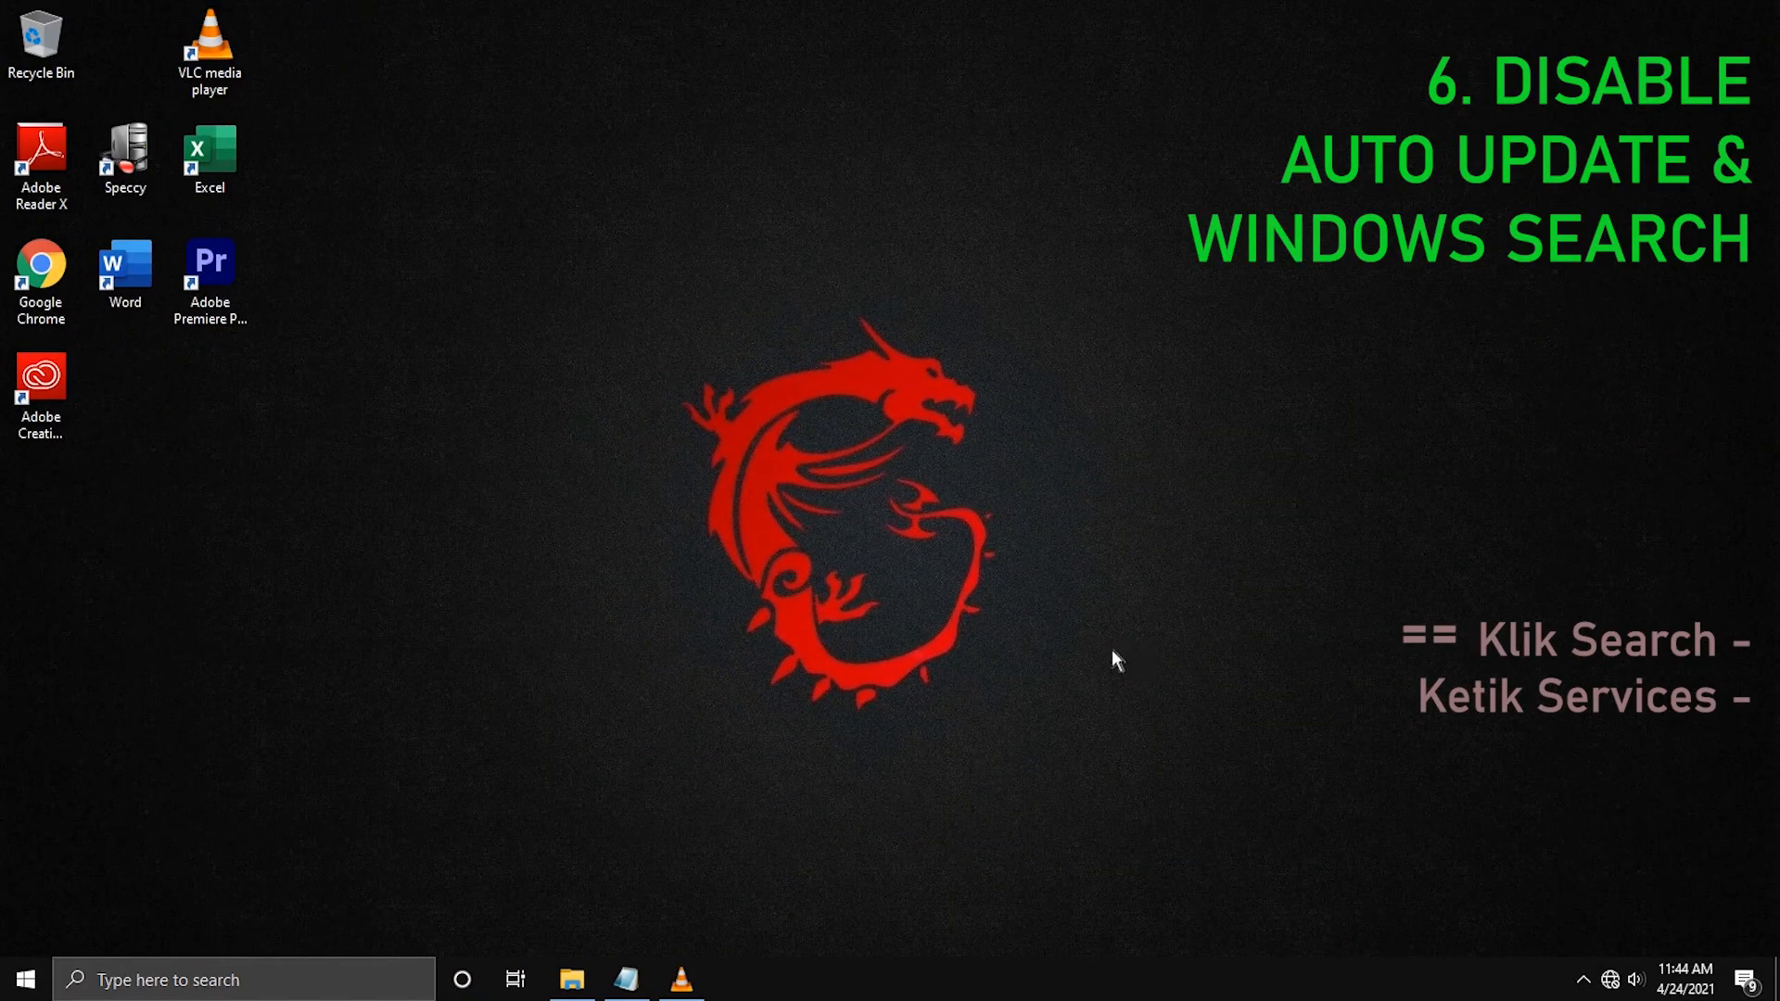
Search for "SERVICES", open the Services desktop app and move its window clear of the overlaid text.
{"action": "left_click", "coordinate": [204, 983]}
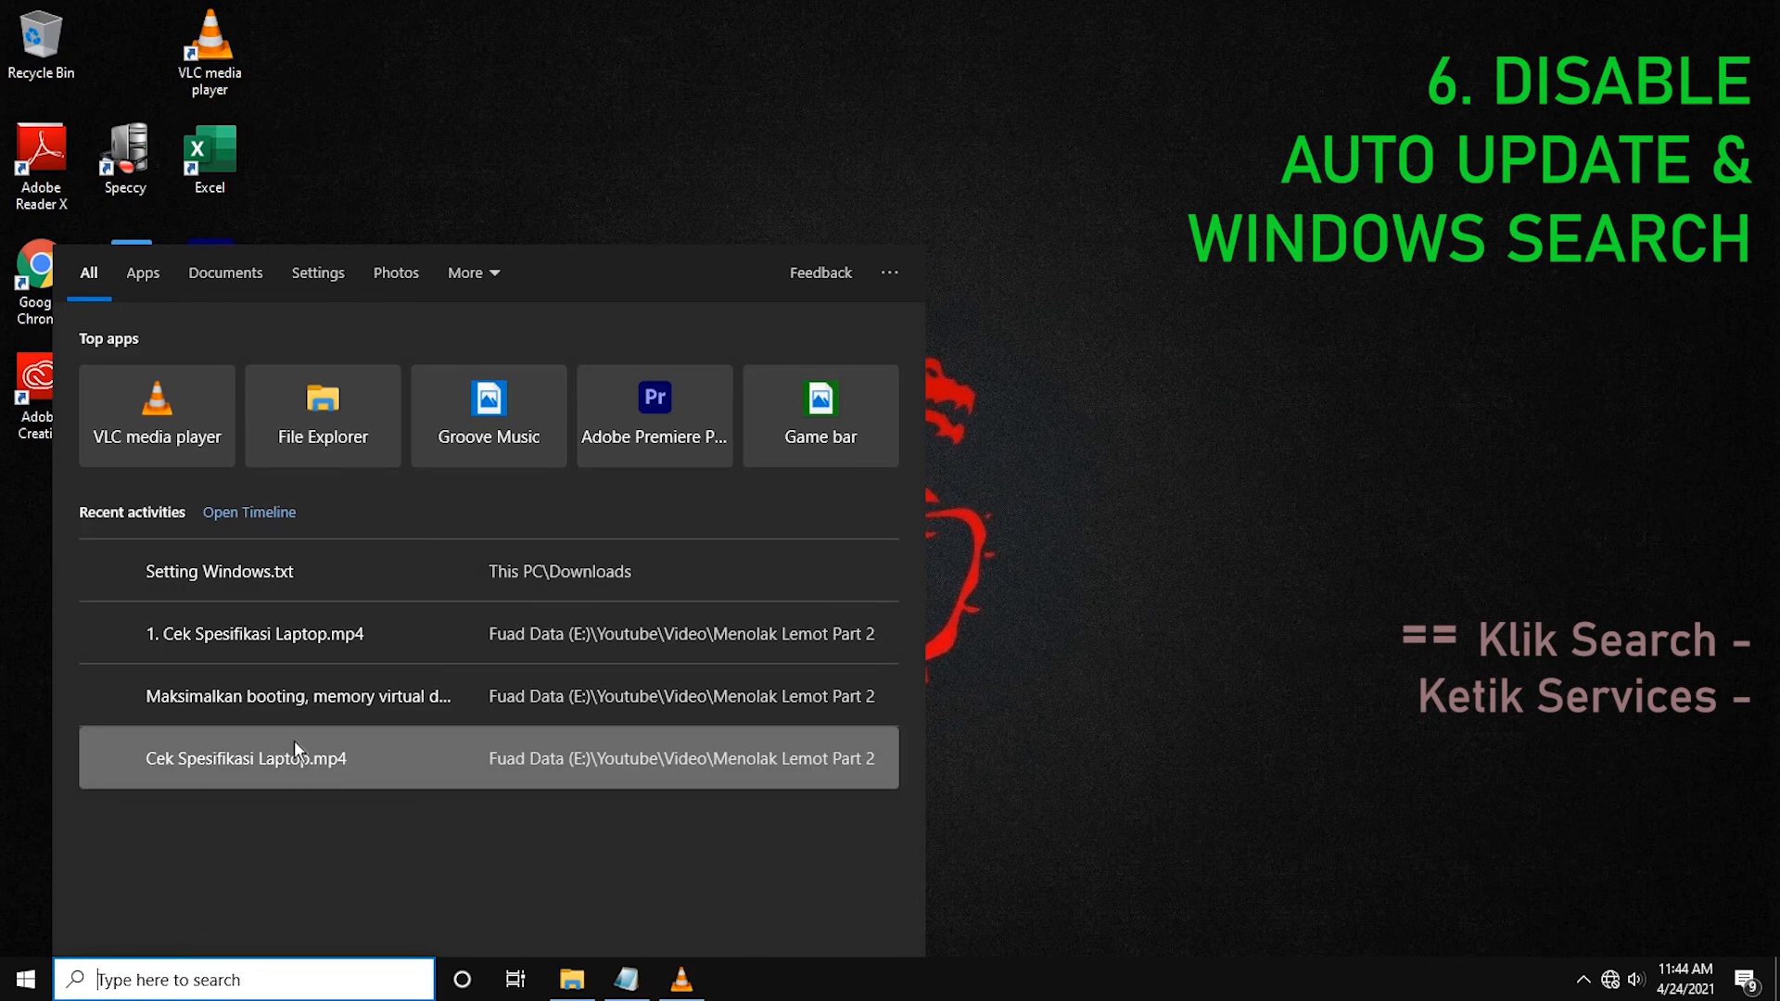
{"action": "type", "text": "SERVICES"}
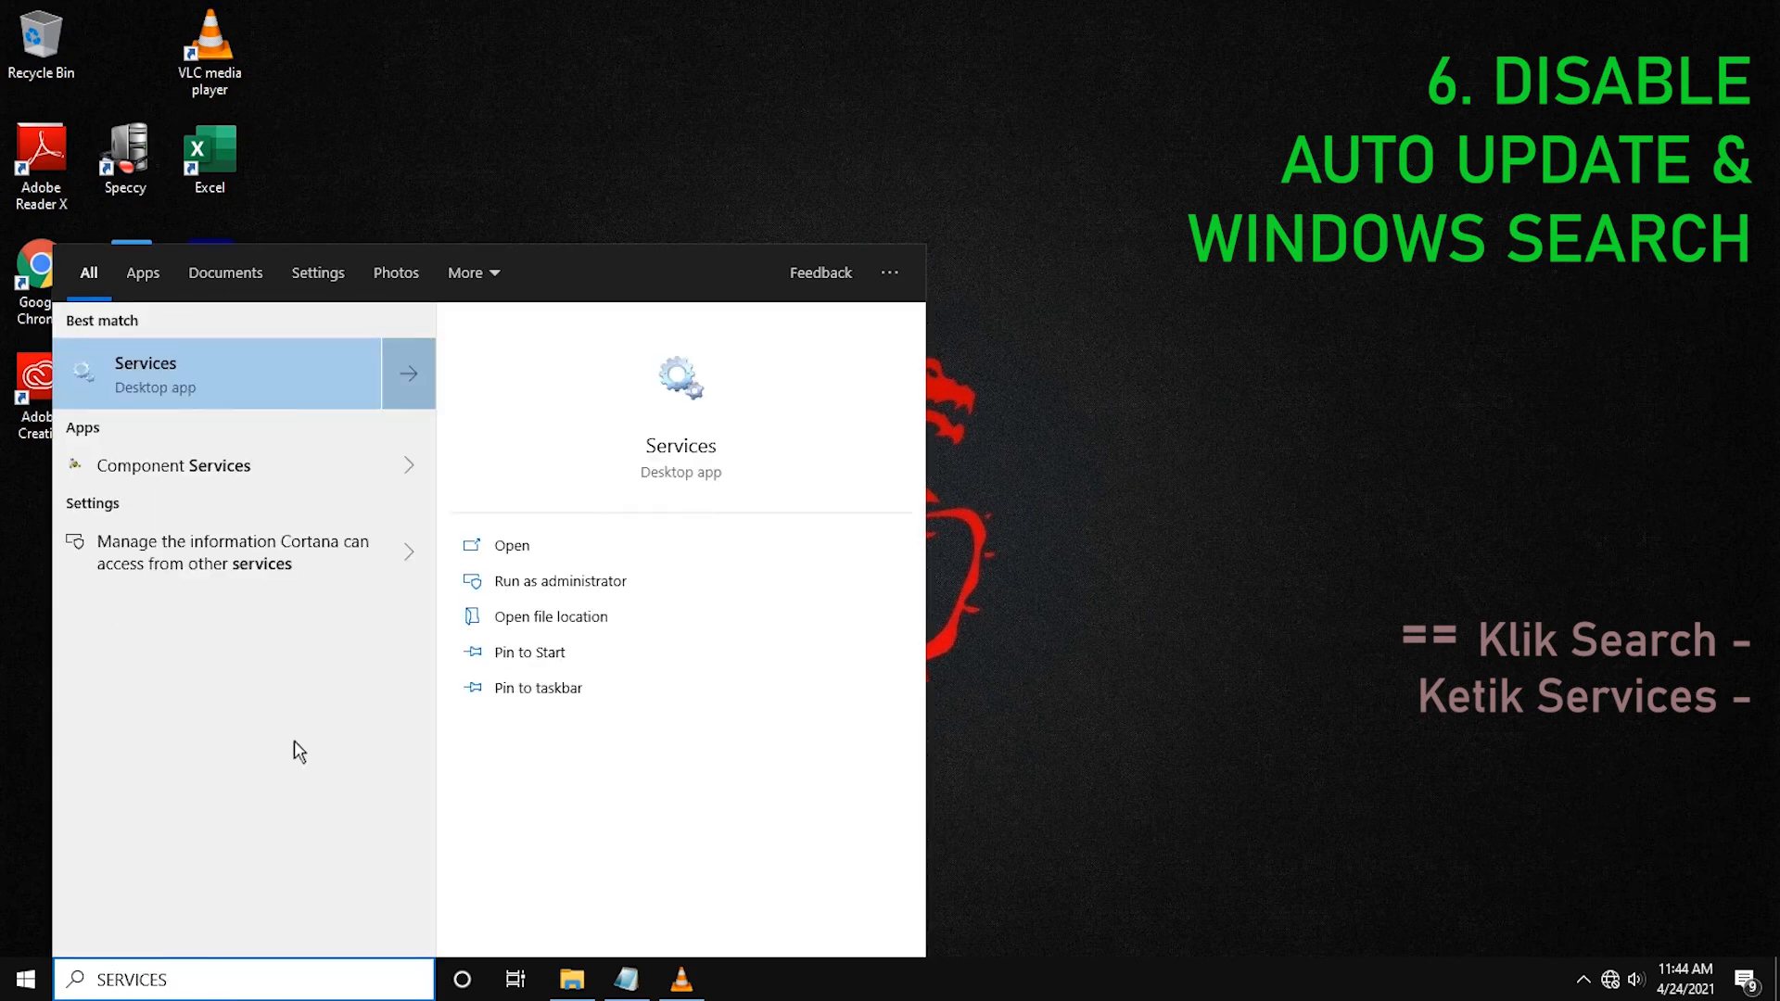
{"action": "left_click", "coordinate": [191, 370]}
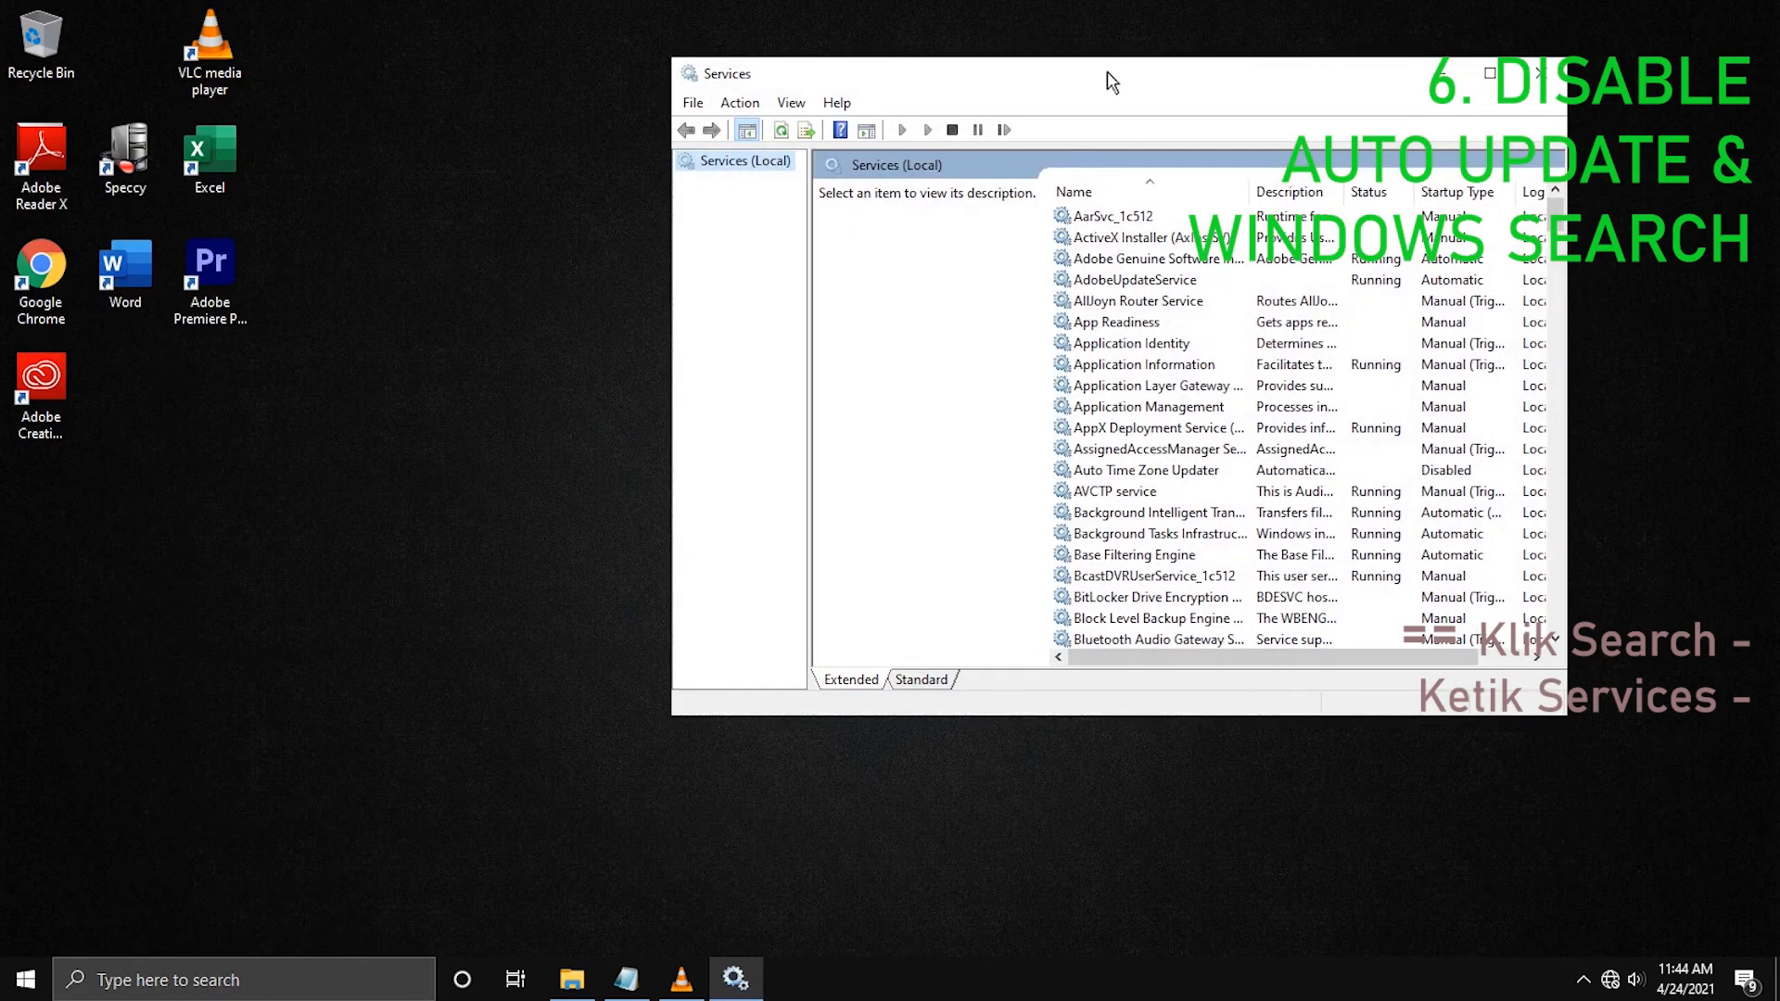
{"action": "left_click_drag", "start_coordinate": [1106, 71], "coordinate": [647, 135]}
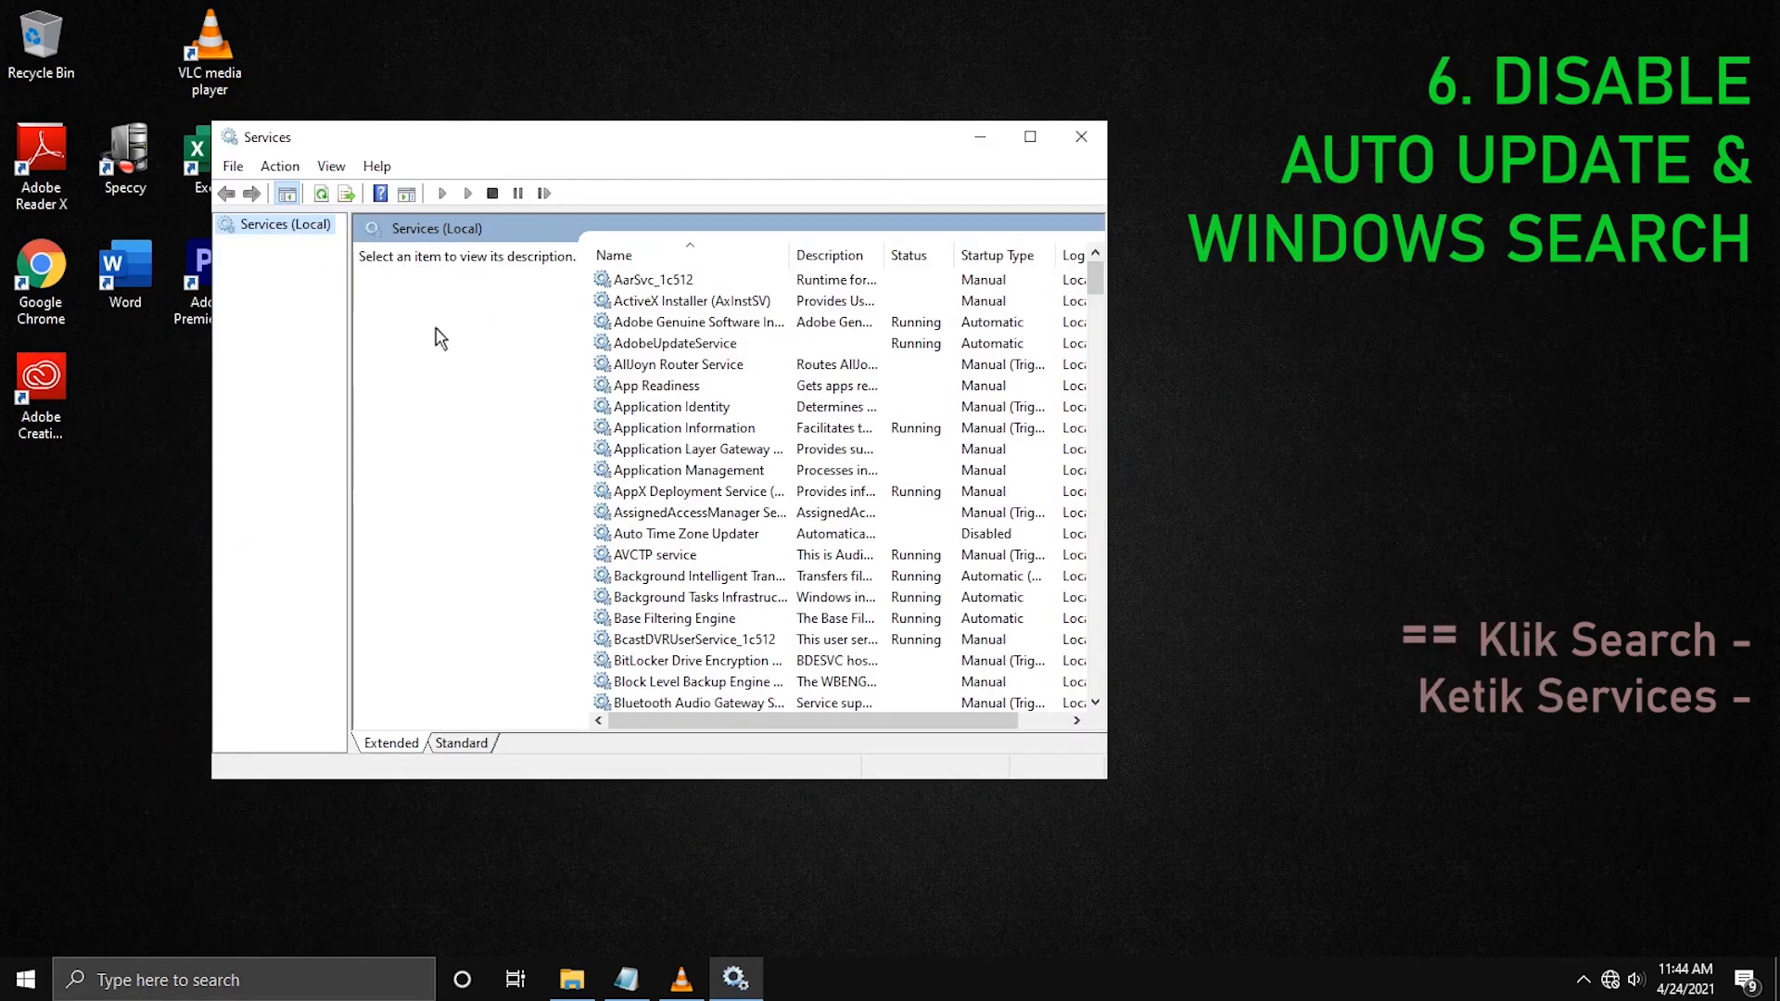
Find the Windows Search service in the services list, open its properties and stop the service.
{"action": "scroll", "coordinate": [700, 380], "scroll_direction": "down", "scroll_amount": 6}
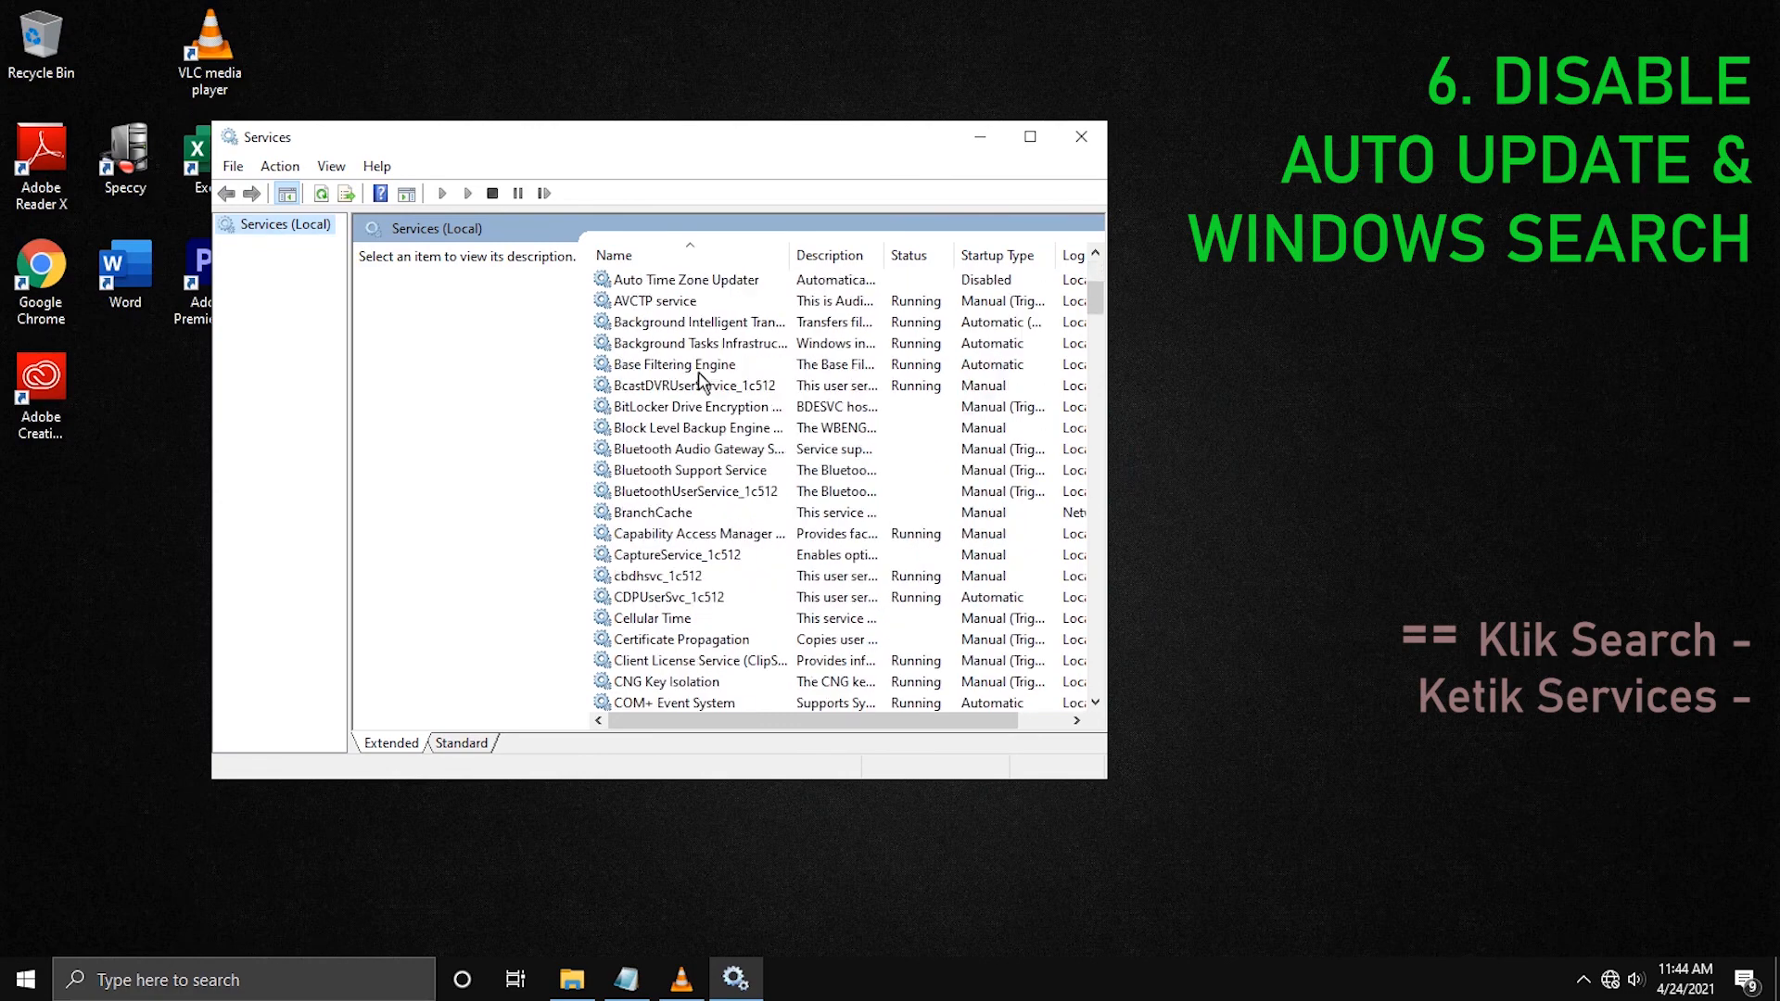
{"action": "scroll", "coordinate": [698, 372], "scroll_direction": "down", "scroll_amount": 9}
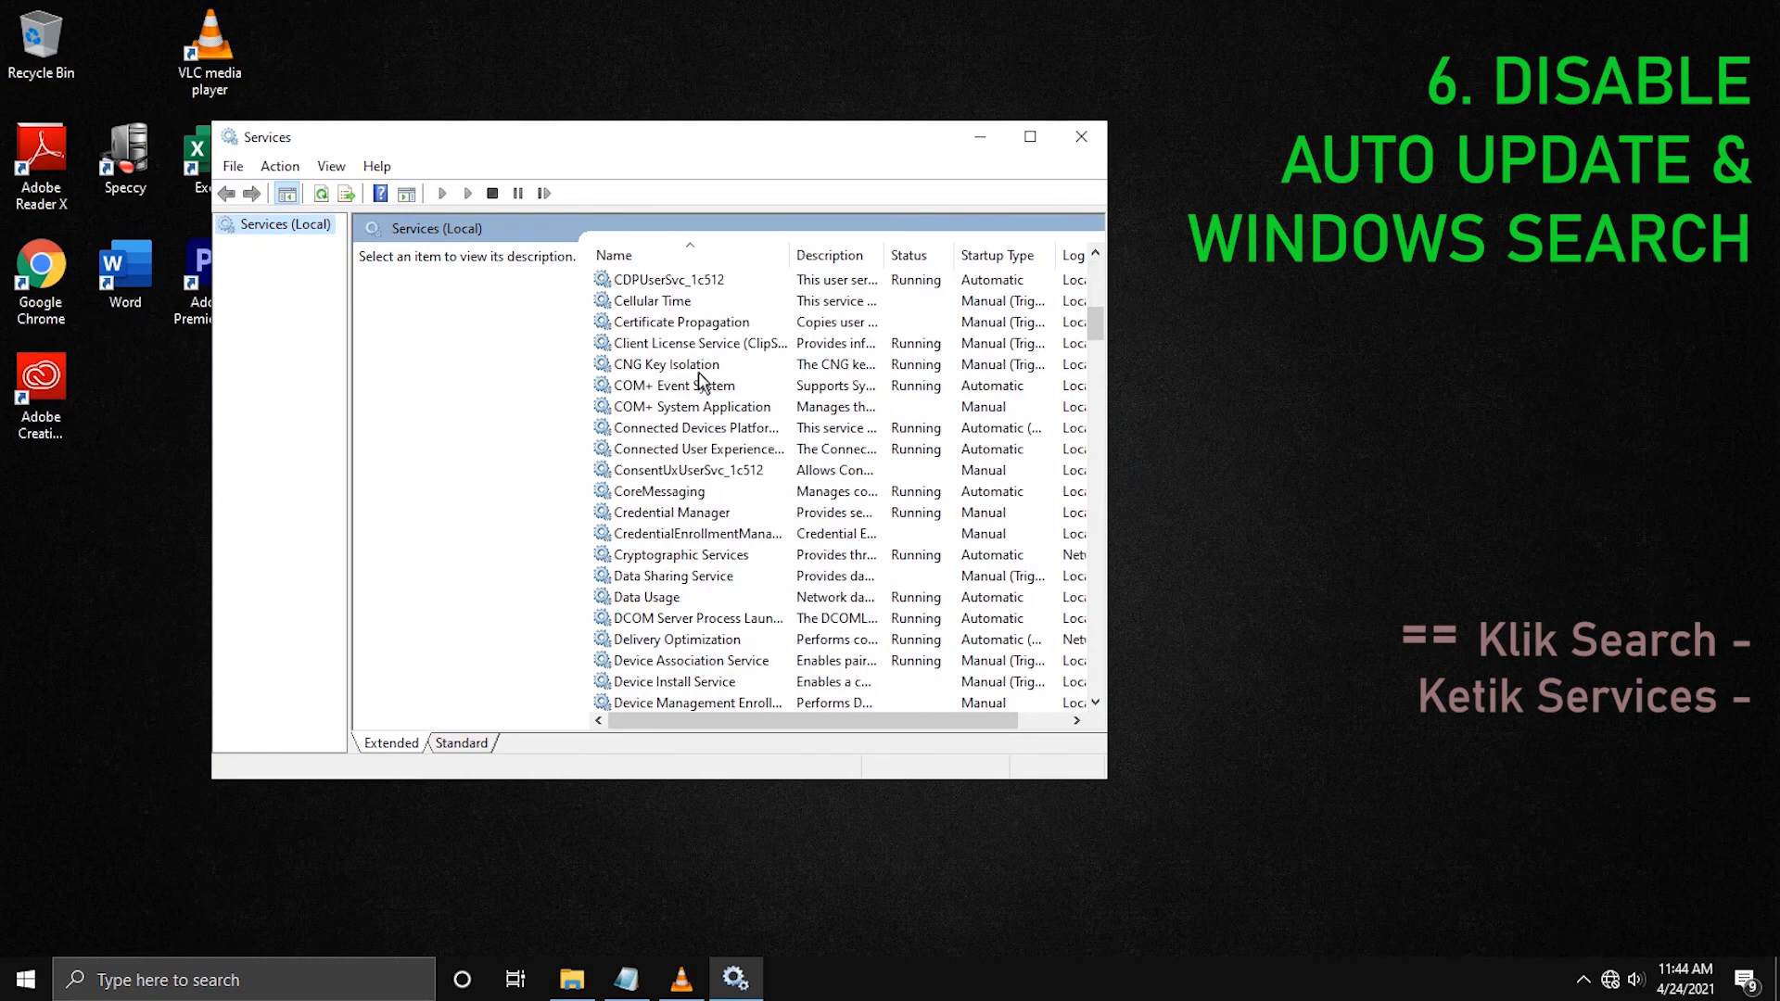
{"action": "scroll", "coordinate": [700, 378], "scroll_direction": "down", "scroll_amount": 20}
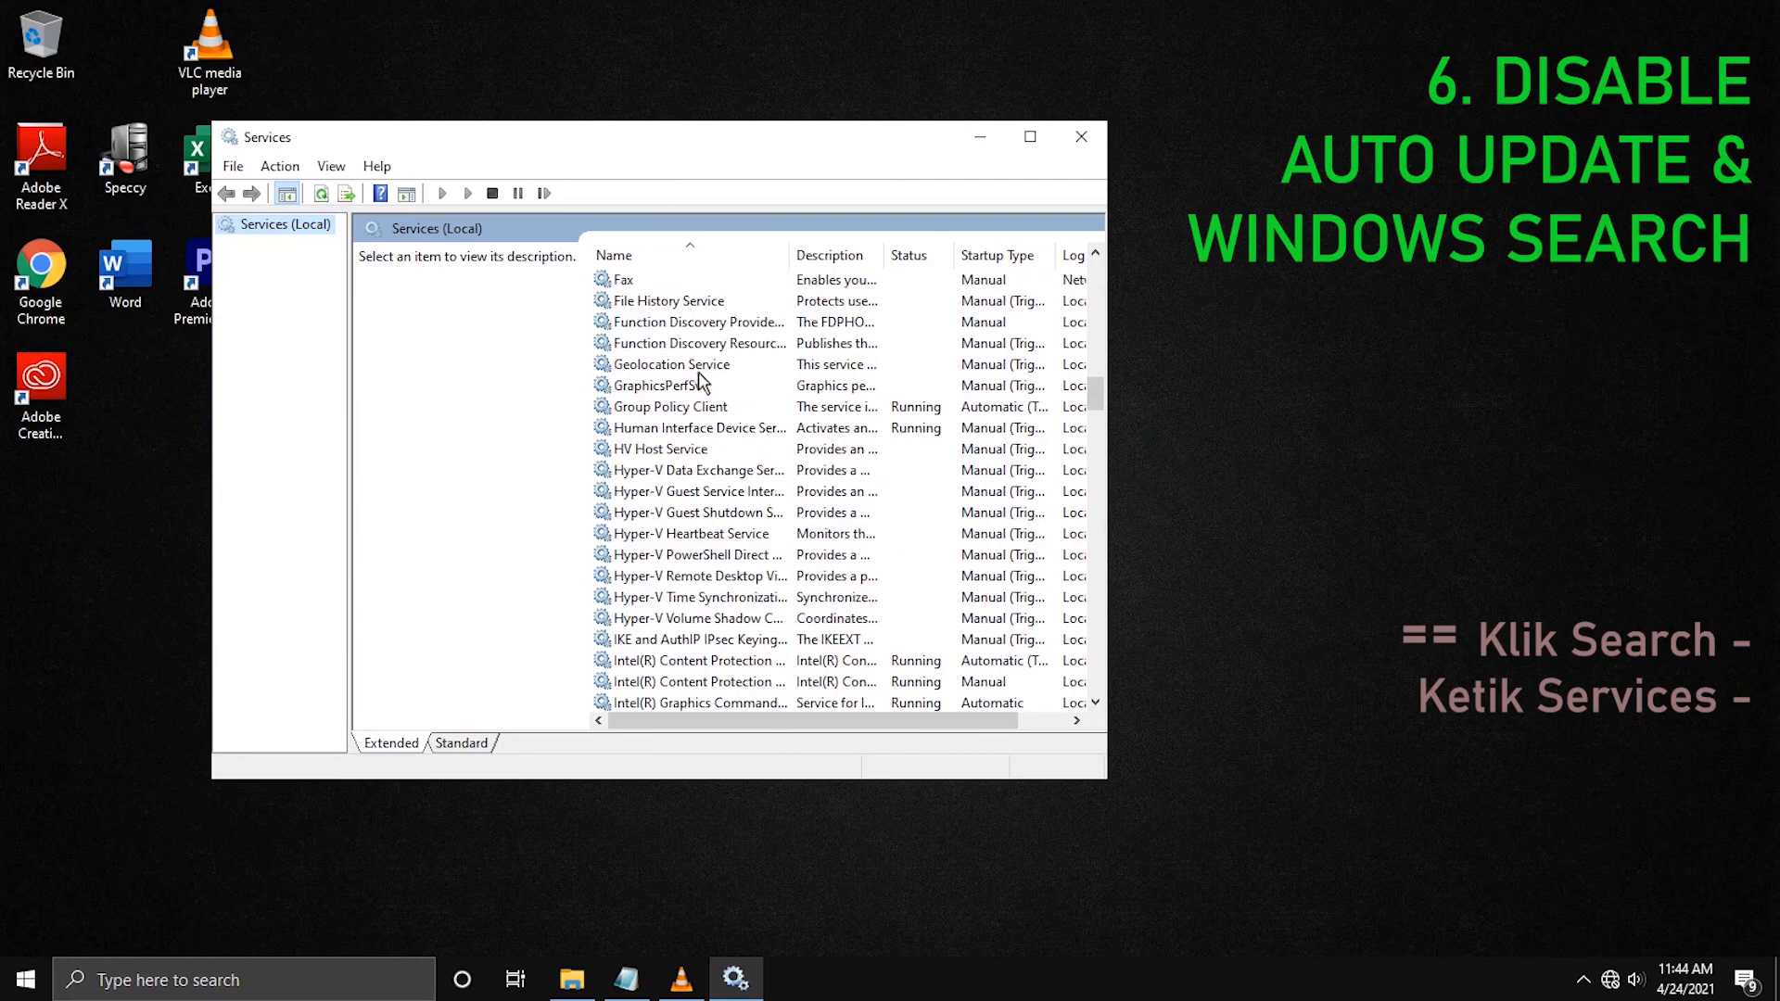
{"action": "scroll", "coordinate": [700, 380], "scroll_direction": "down", "scroll_amount": 15}
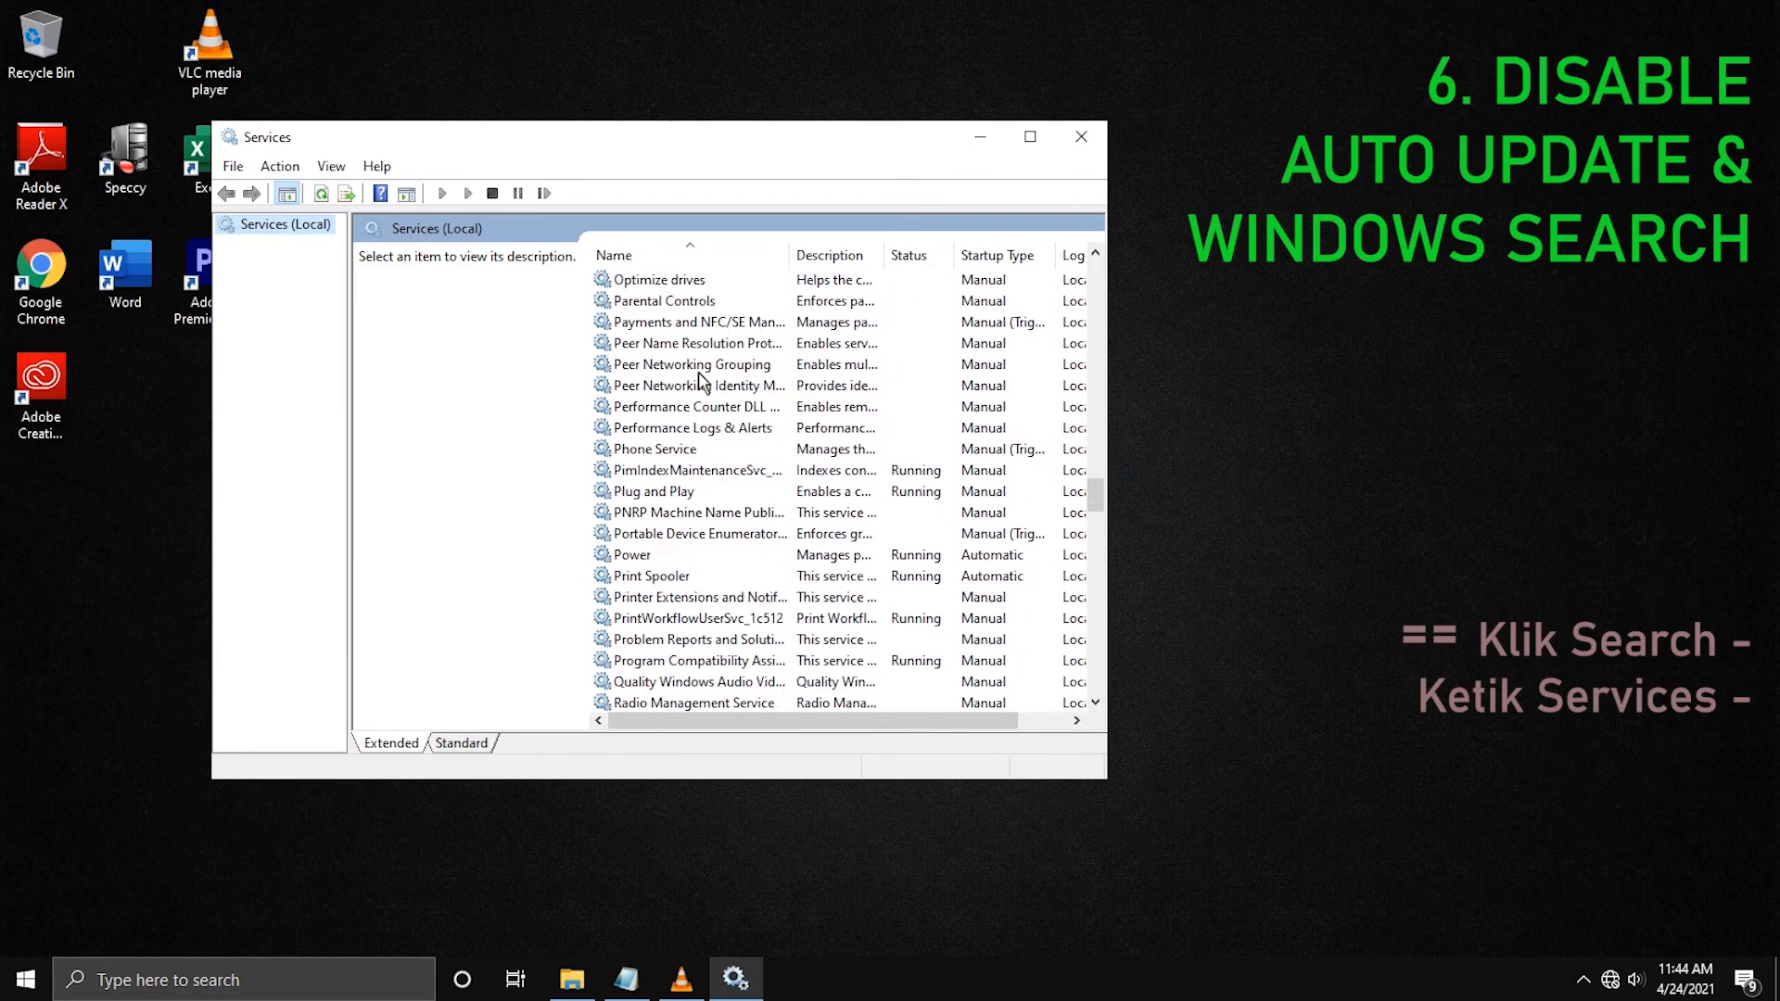
{"action": "scroll", "coordinate": [700, 380], "scroll_direction": "down", "scroll_amount": 9}
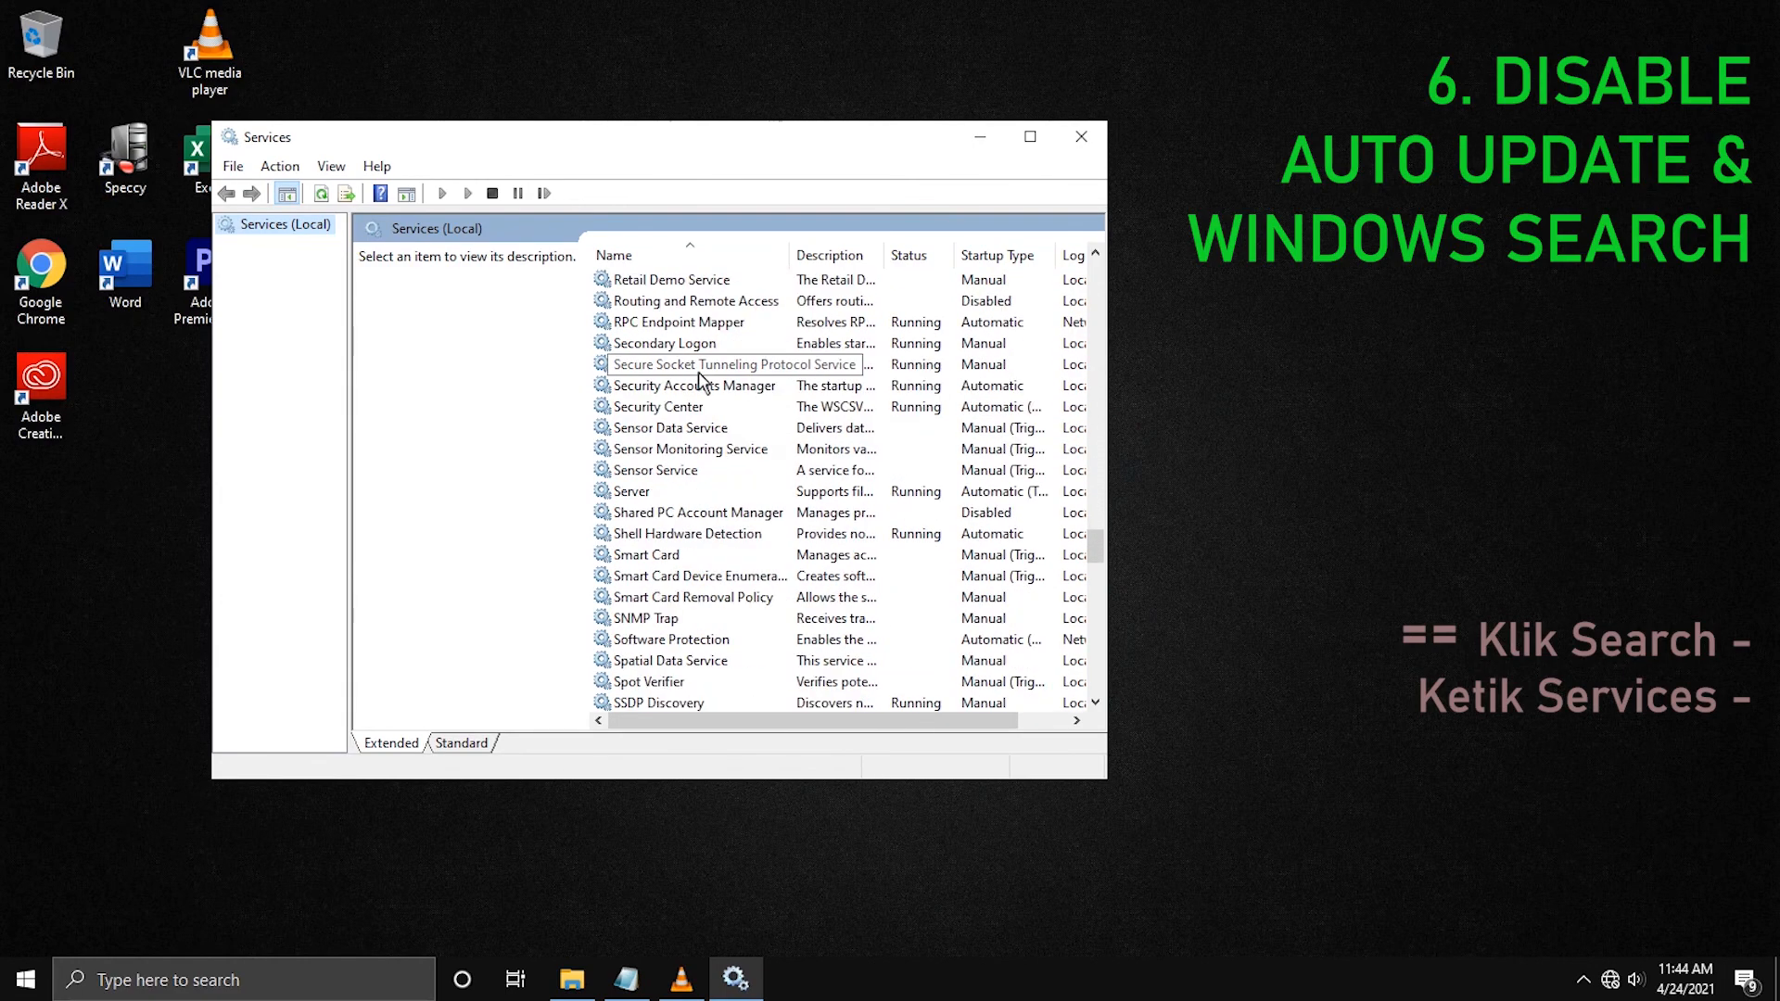
{"action": "scroll", "coordinate": [700, 380], "scroll_direction": "down", "scroll_amount": 7}
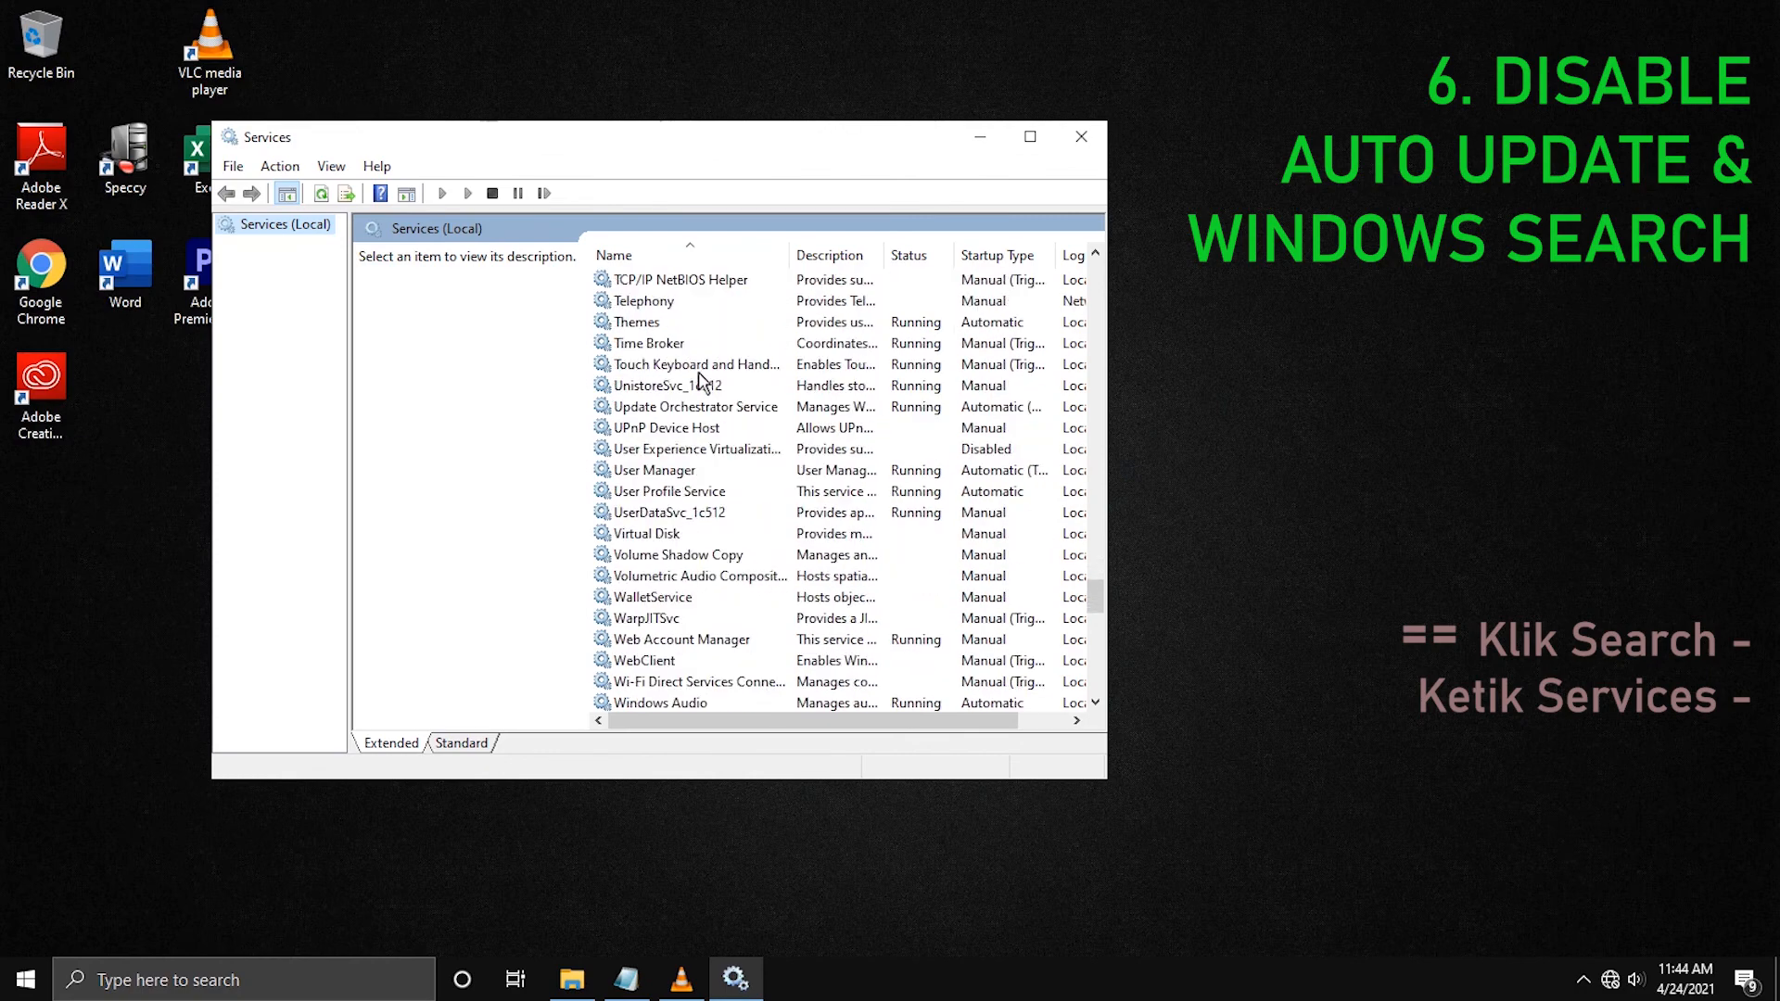
{"action": "scroll", "coordinate": [700, 380], "scroll_direction": "down", "scroll_amount": 10}
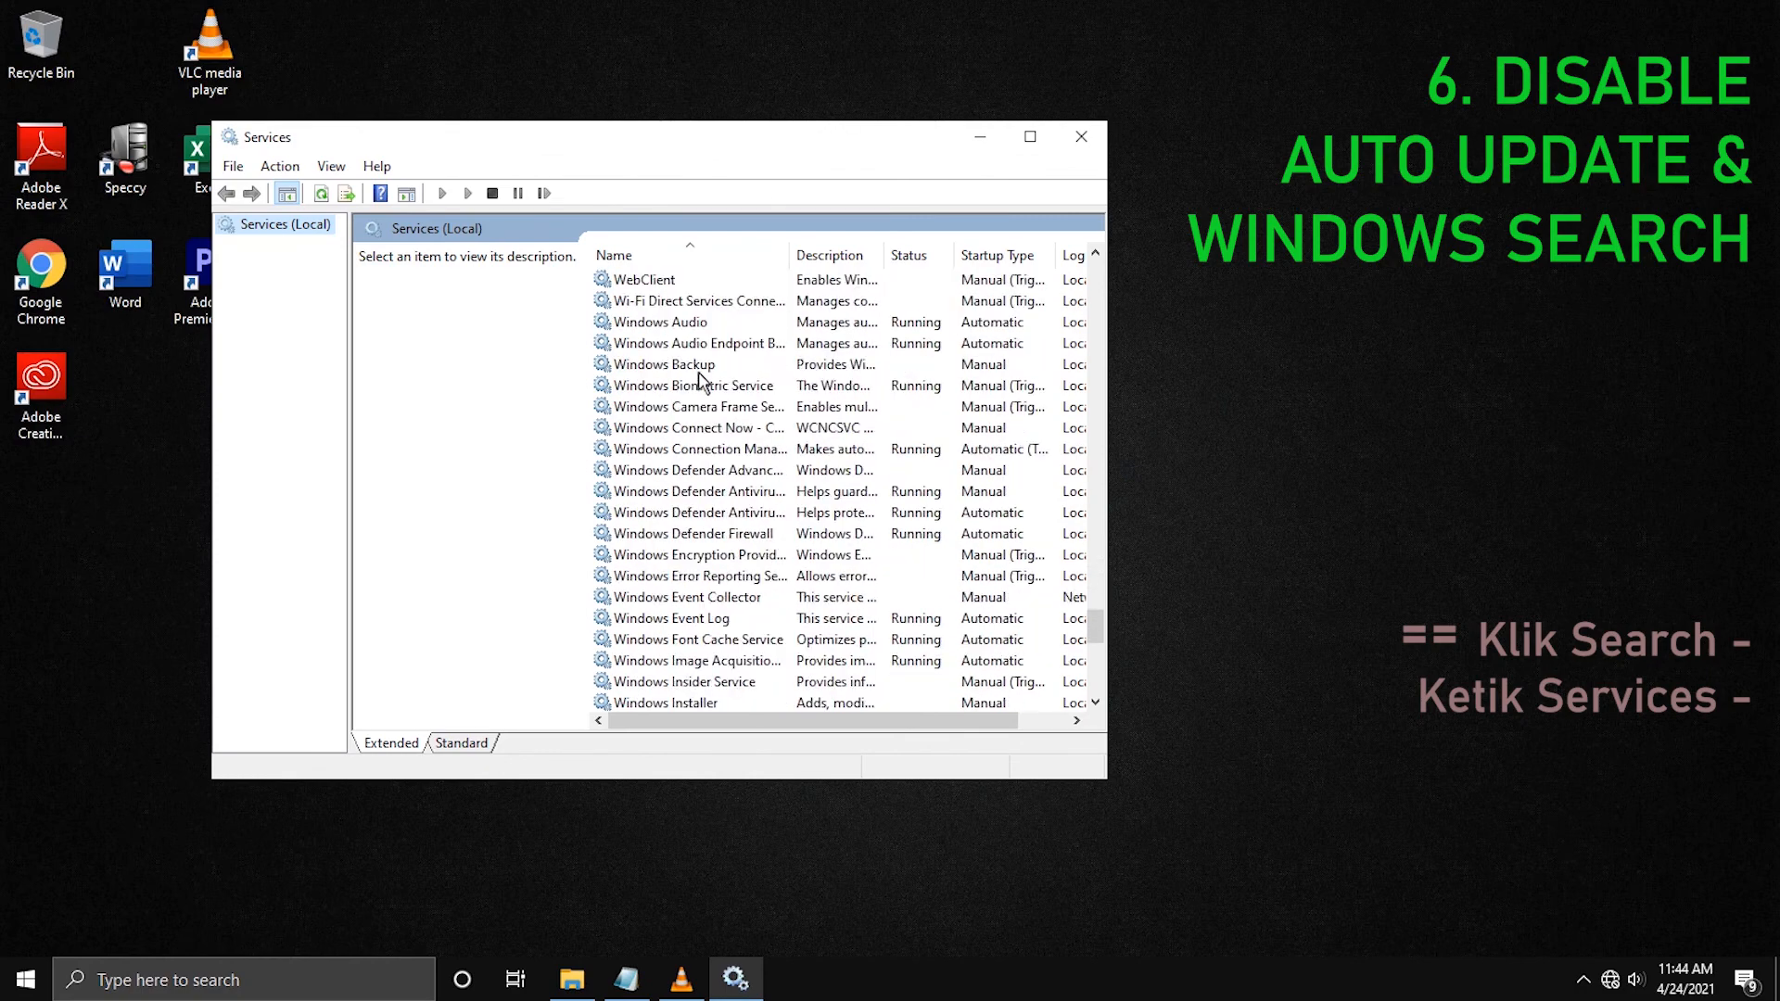
{"action": "scroll", "coordinate": [699, 380], "scroll_direction": "down", "scroll_amount": 1}
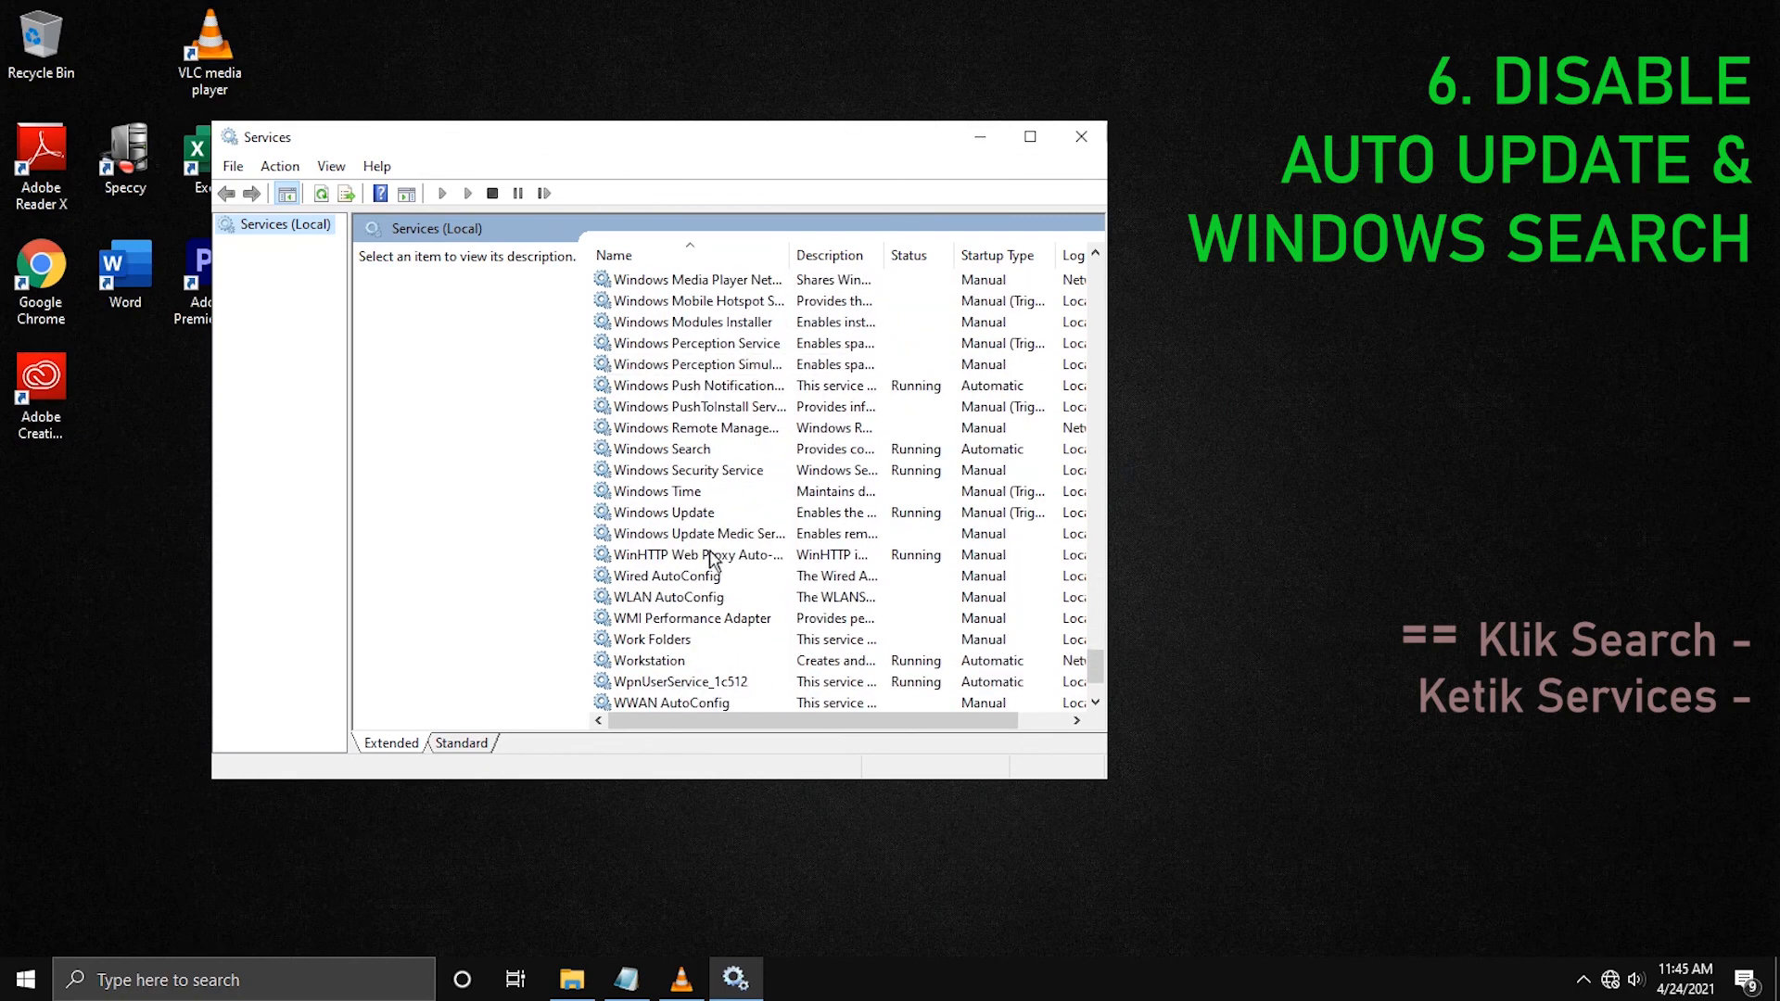
{"action": "left_click", "coordinate": [682, 450]}
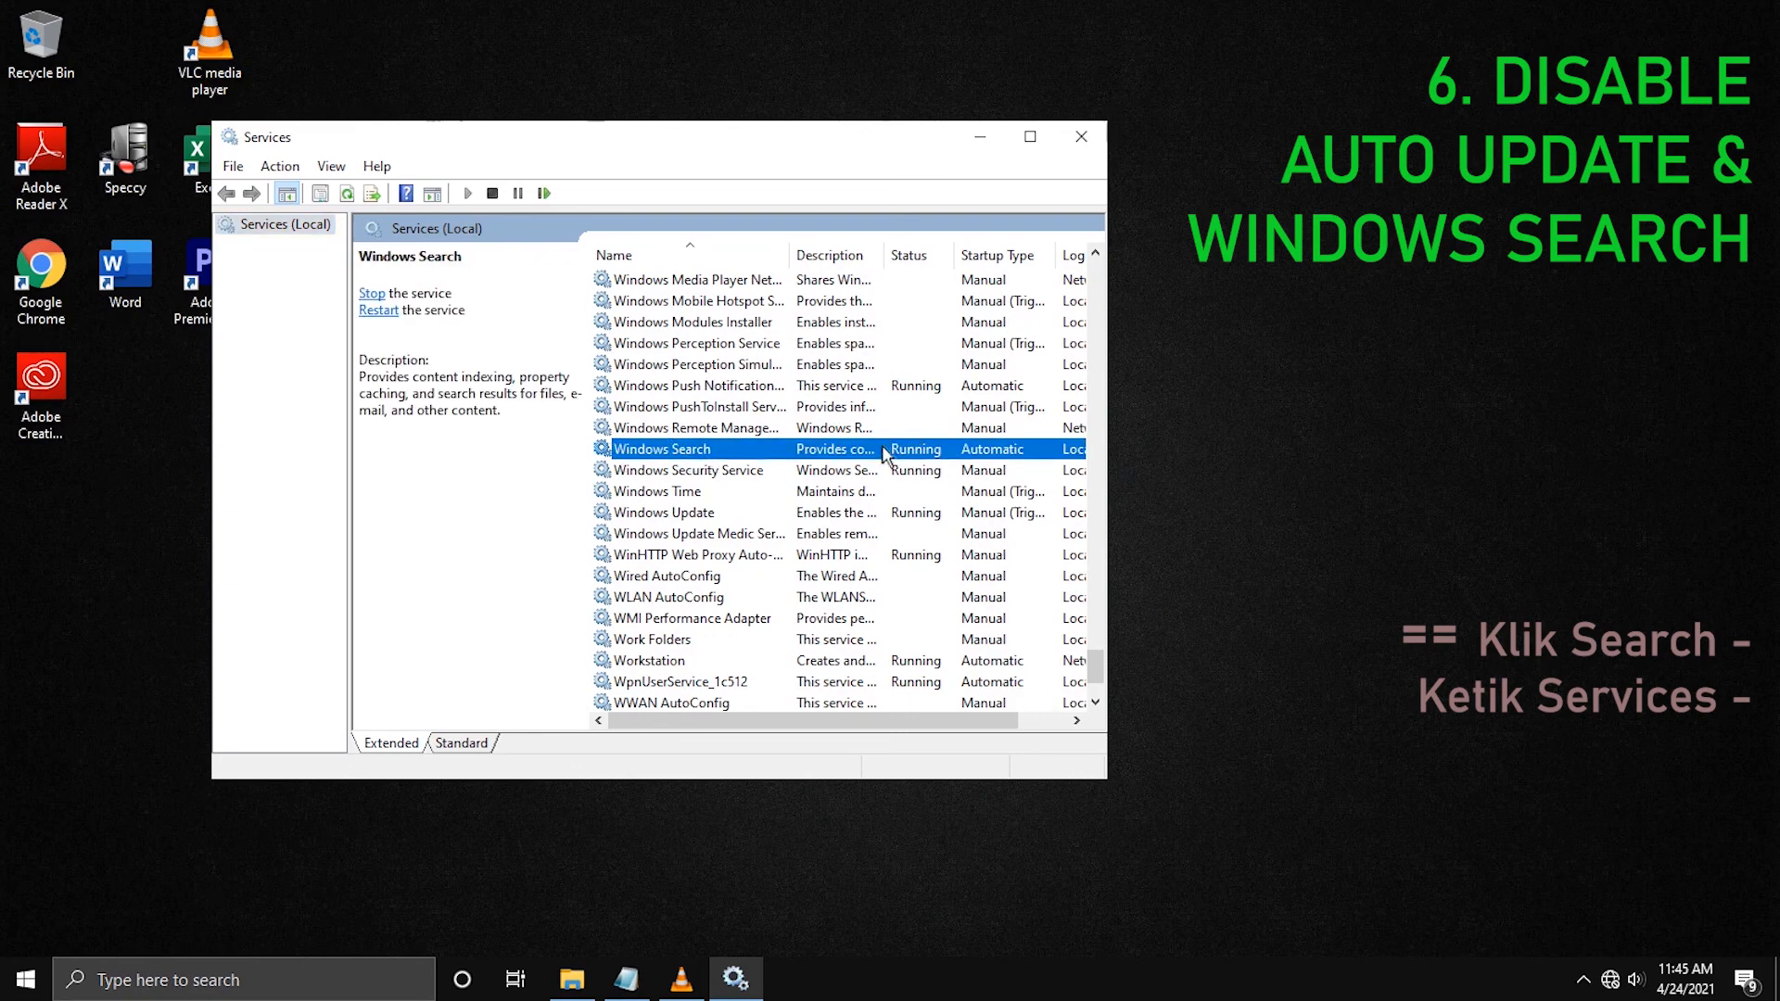
{"action": "double_click", "coordinate": [705, 452]}
{"action": "left_click", "coordinate": [607, 547]}
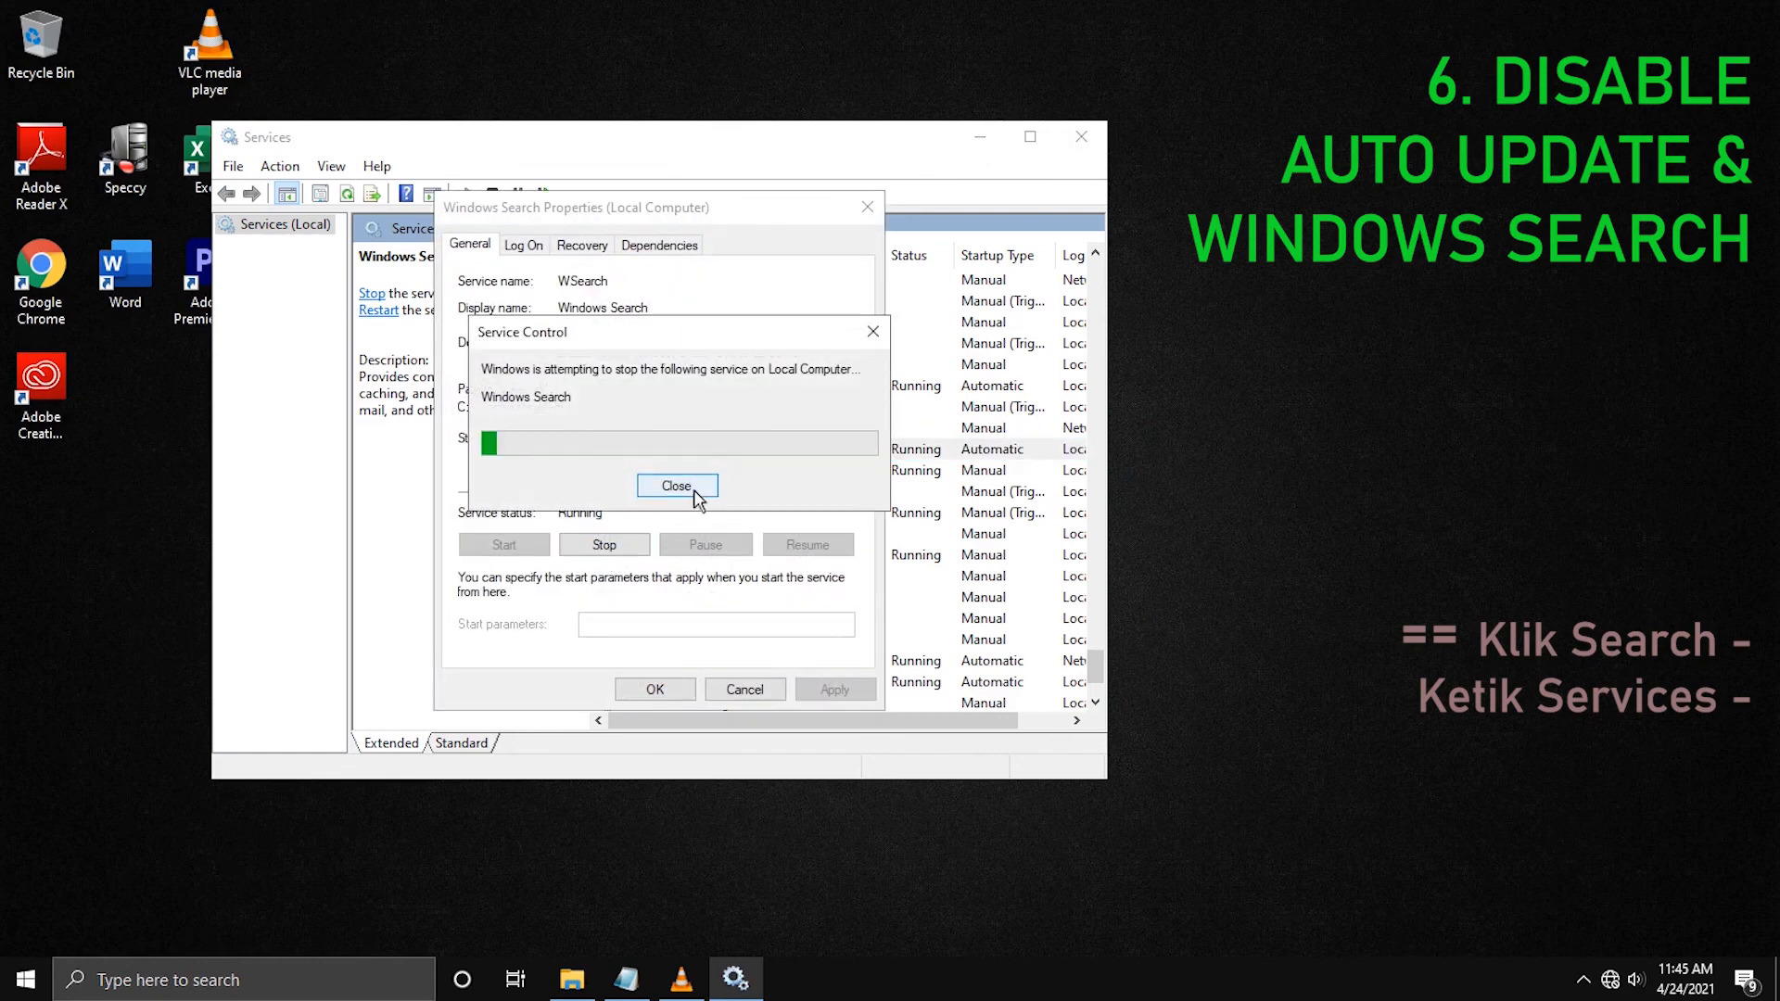
Set the Windows Search startup type to Disabled, apply the change and close the properties.
{"action": "left_click", "coordinate": [731, 440]}
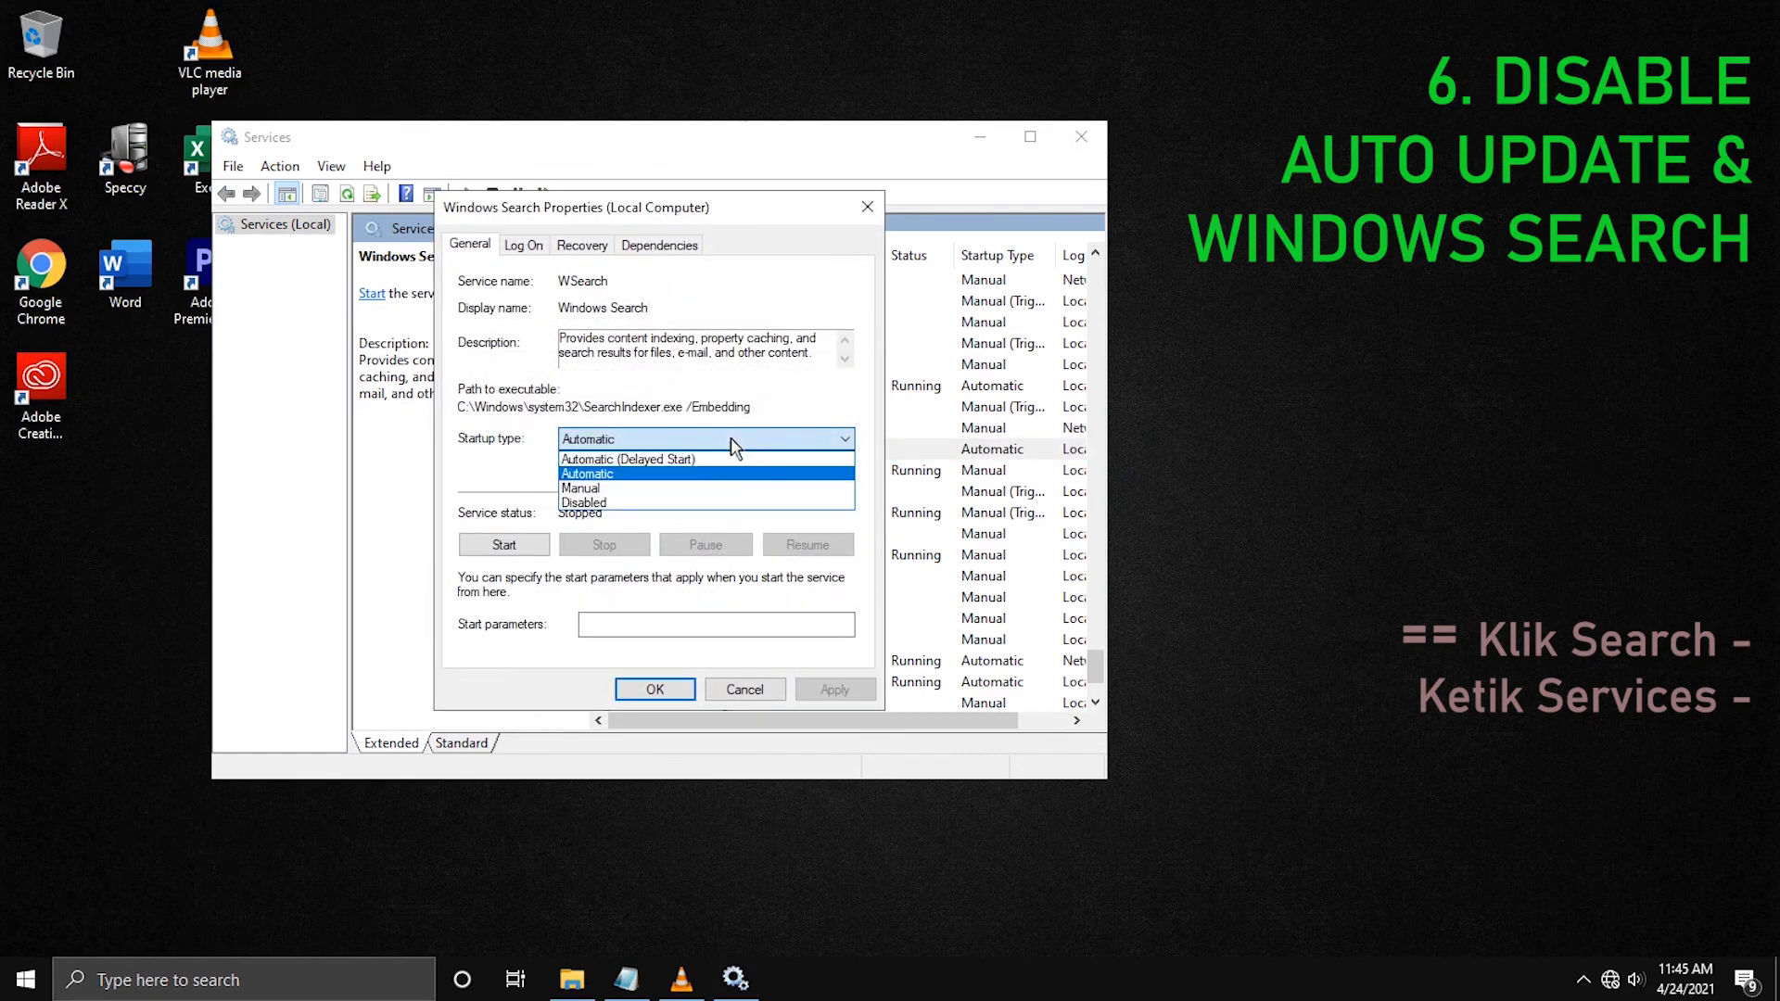
{"action": "left_click", "coordinate": [584, 502]}
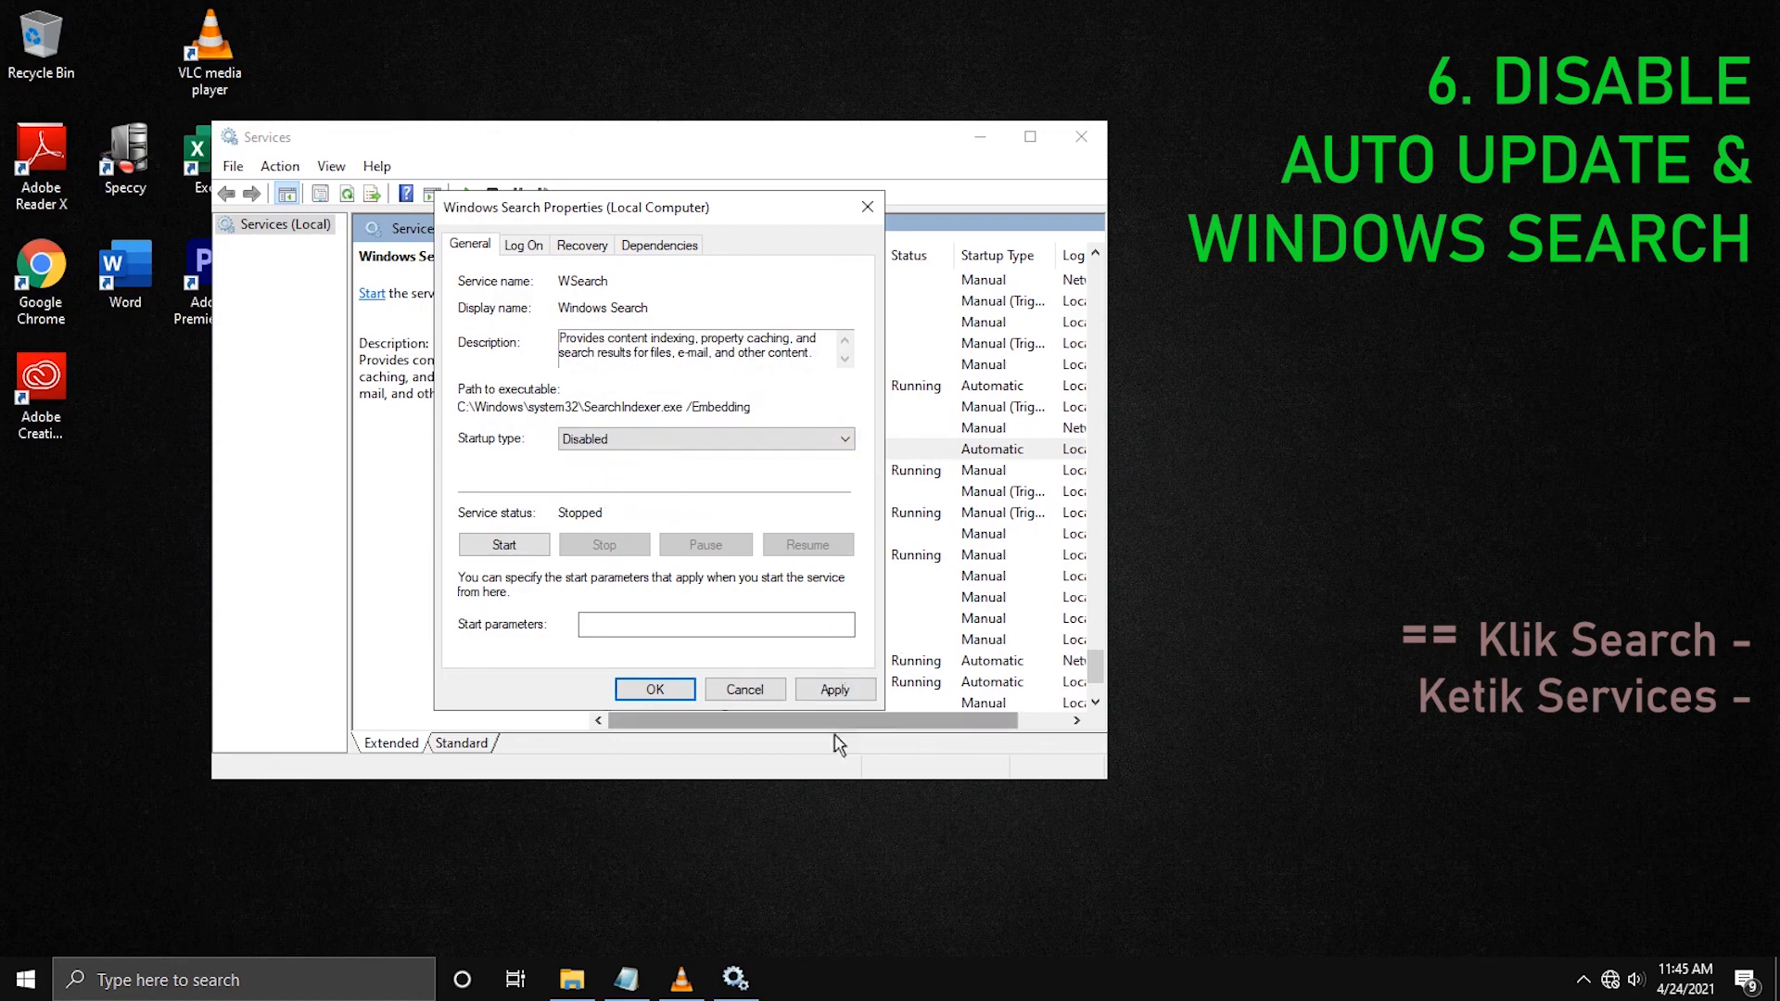
{"action": "left_click", "coordinate": [821, 688]}
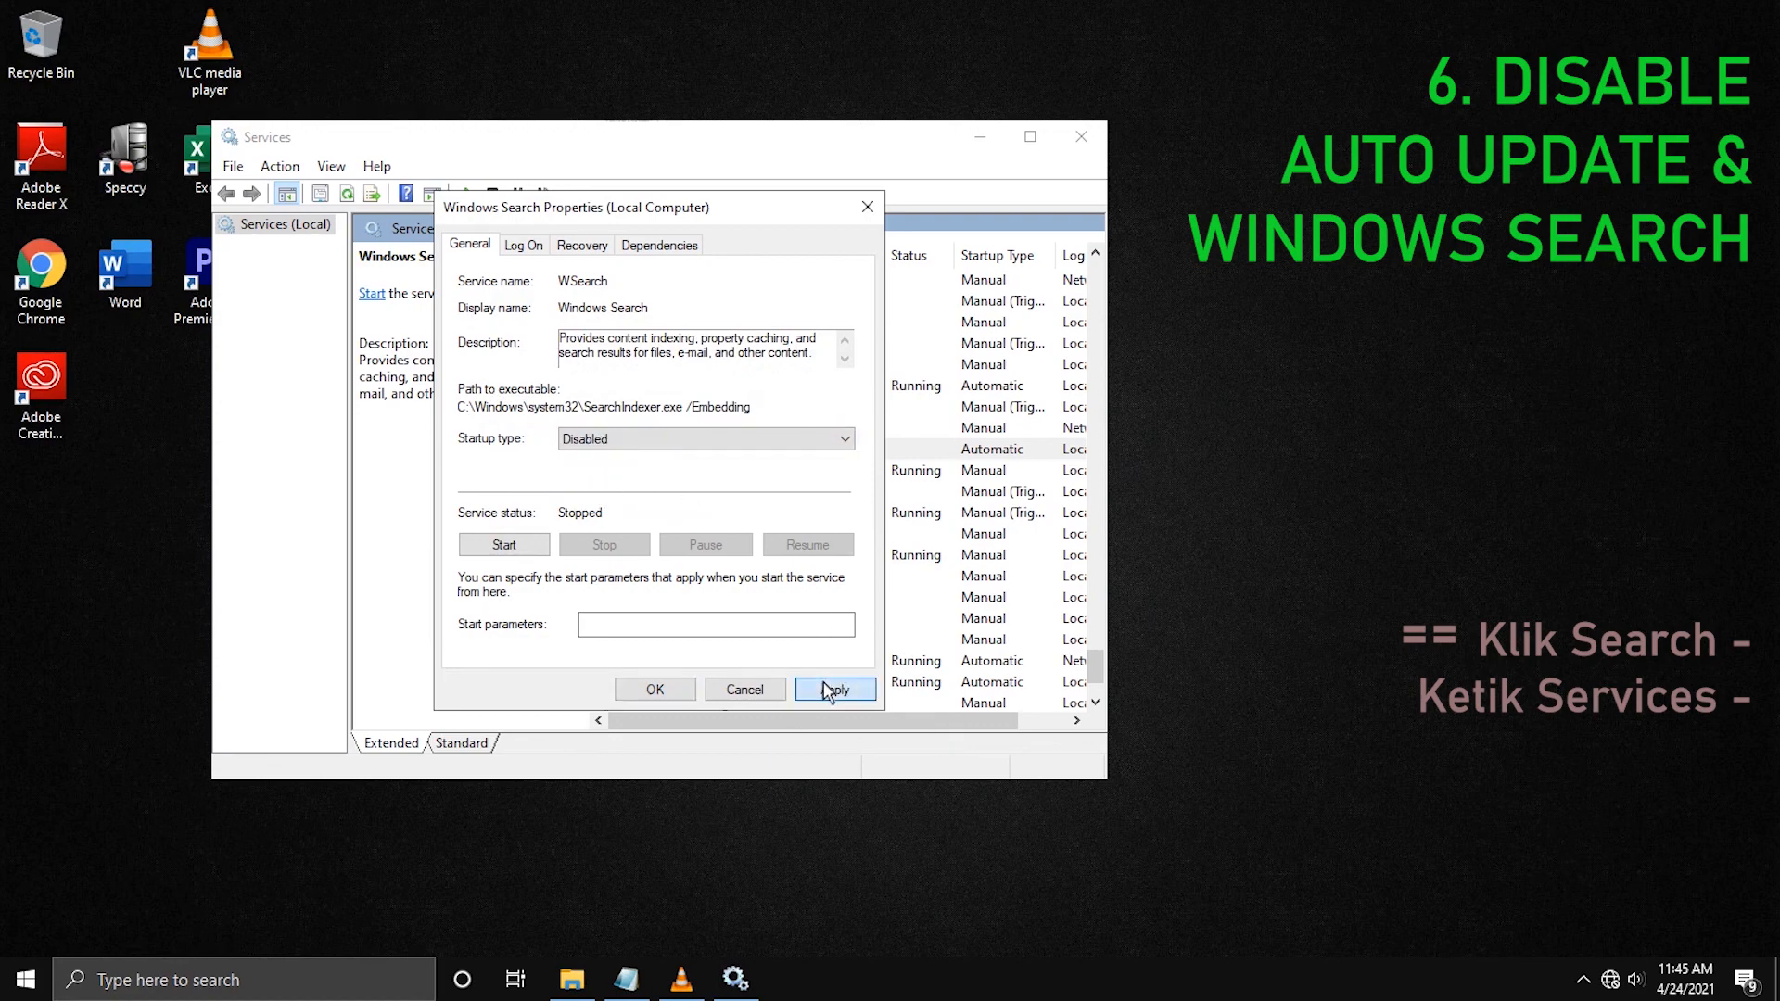
{"action": "left_click", "coordinate": [669, 693]}
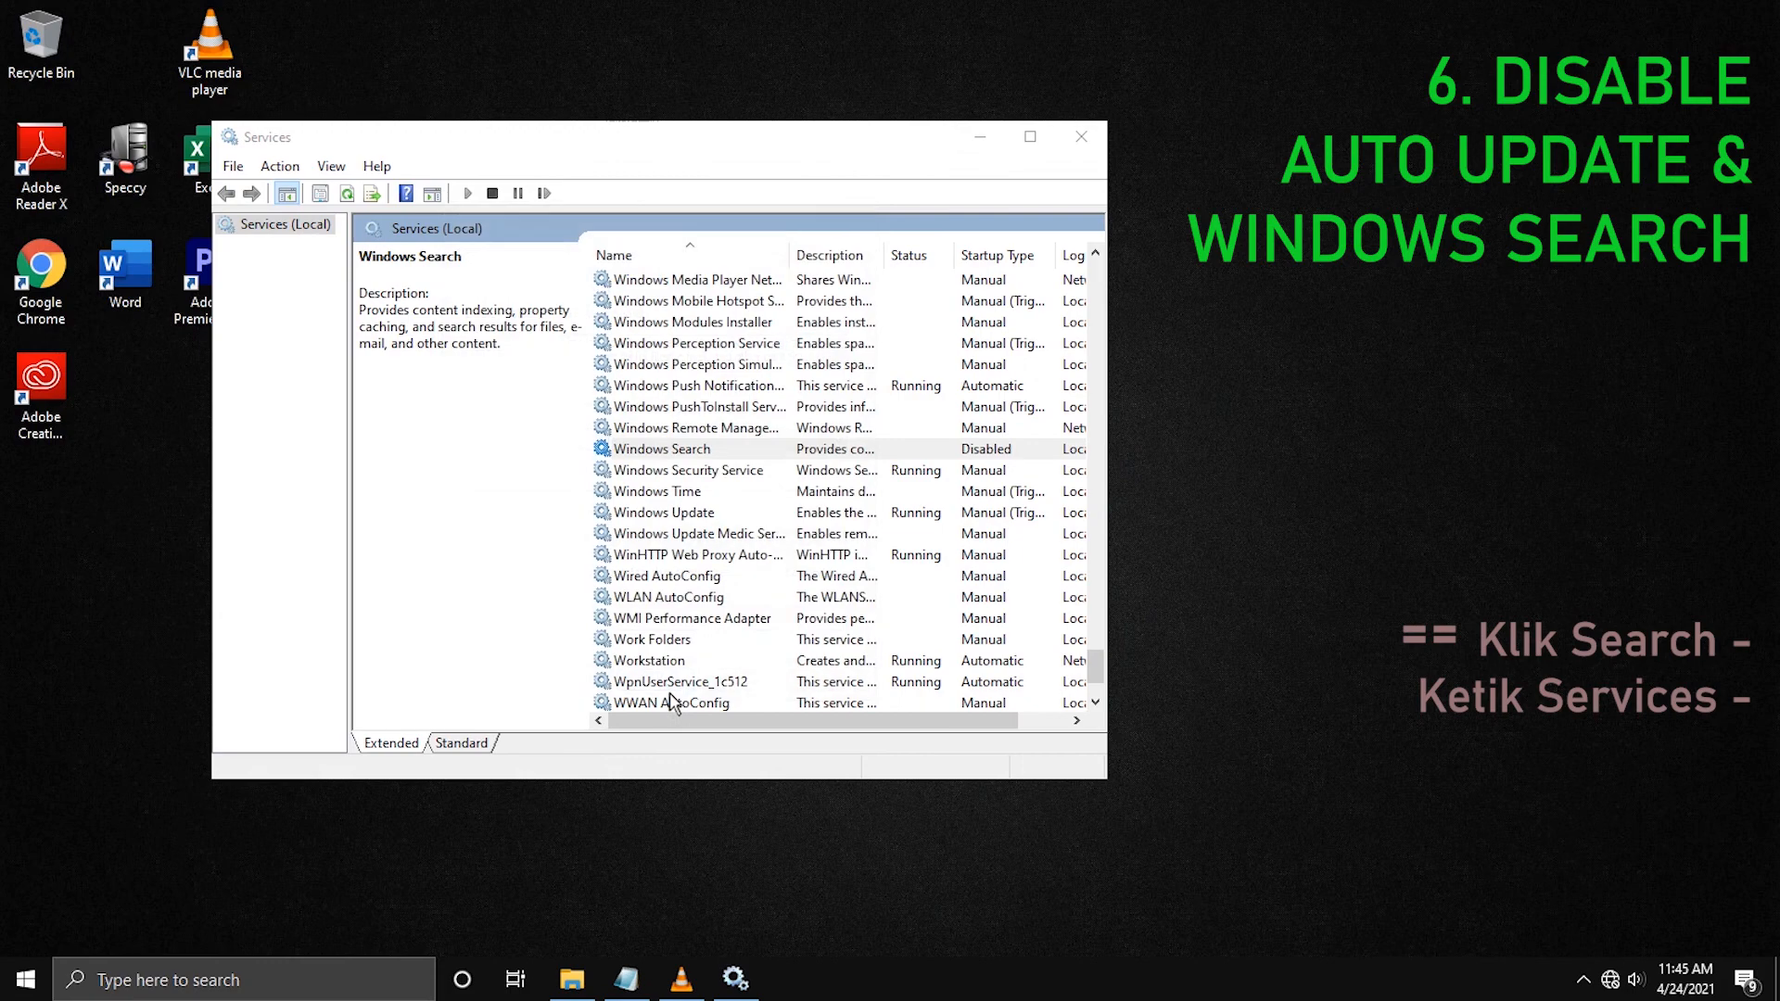
Stop the Windows Update service, set its startup type to Disabled, and apply and close its properties.
{"action": "left_click", "coordinate": [672, 515]}
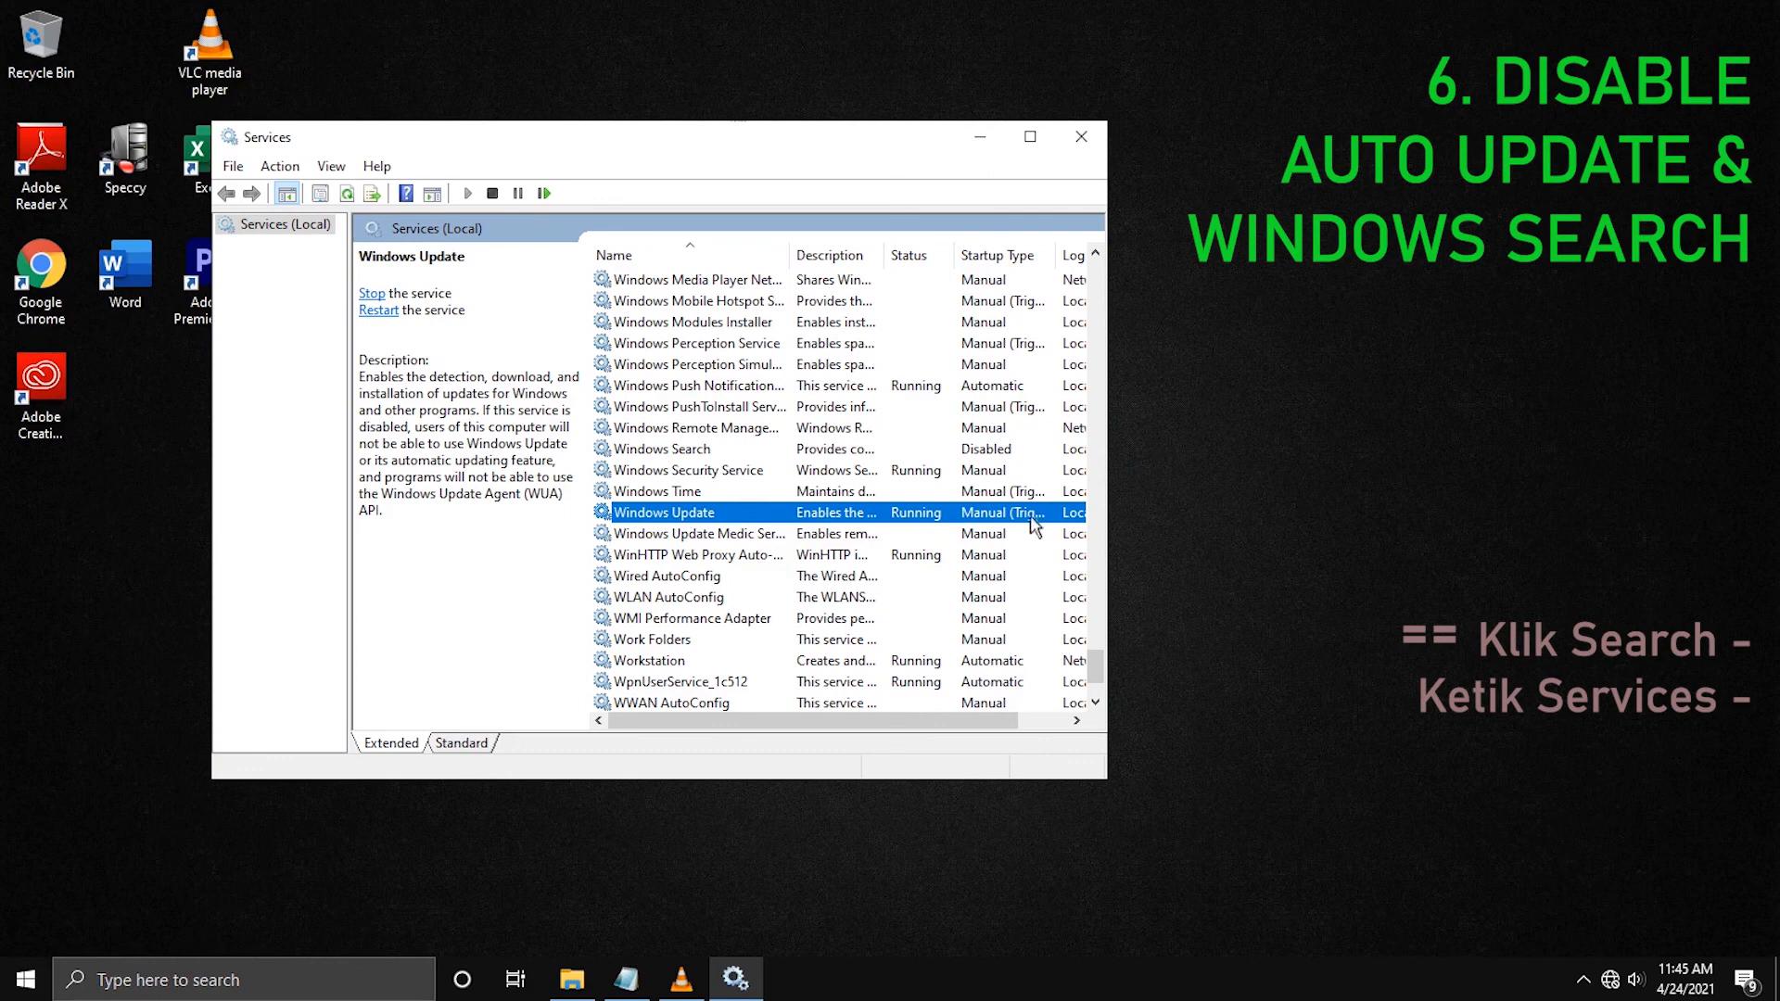
{"action": "double_click", "coordinate": [686, 520]}
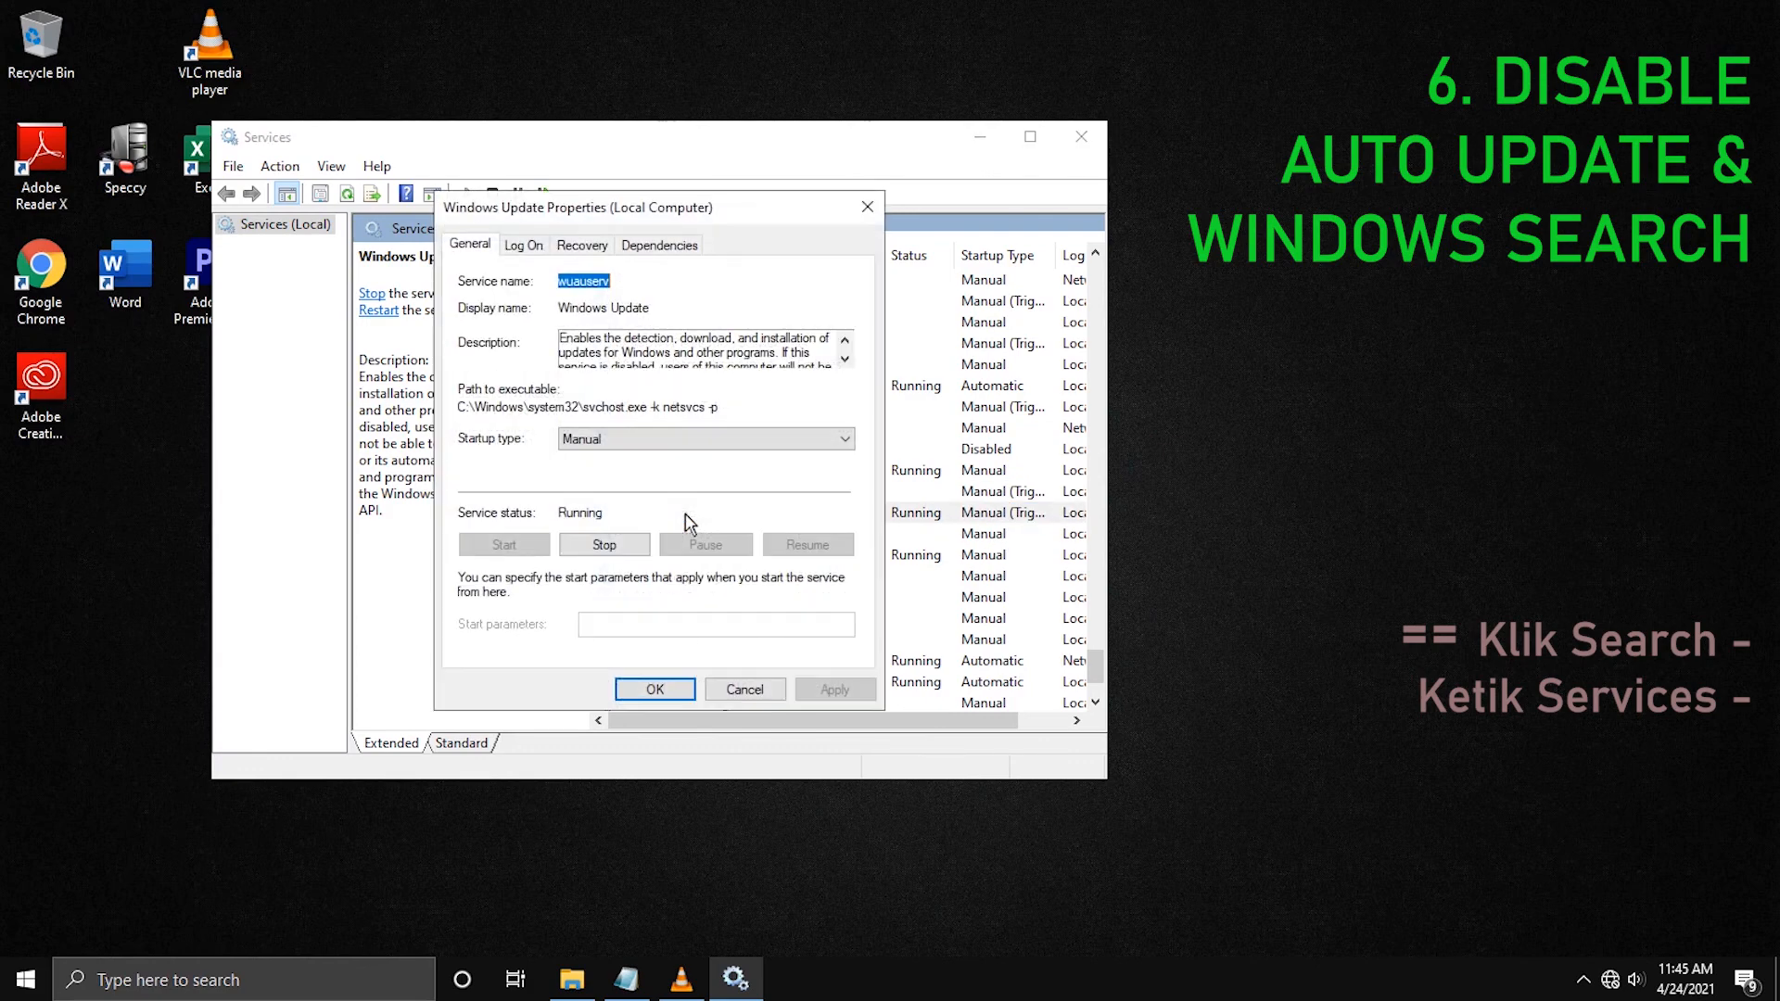
{"action": "left_click", "coordinate": [603, 544]}
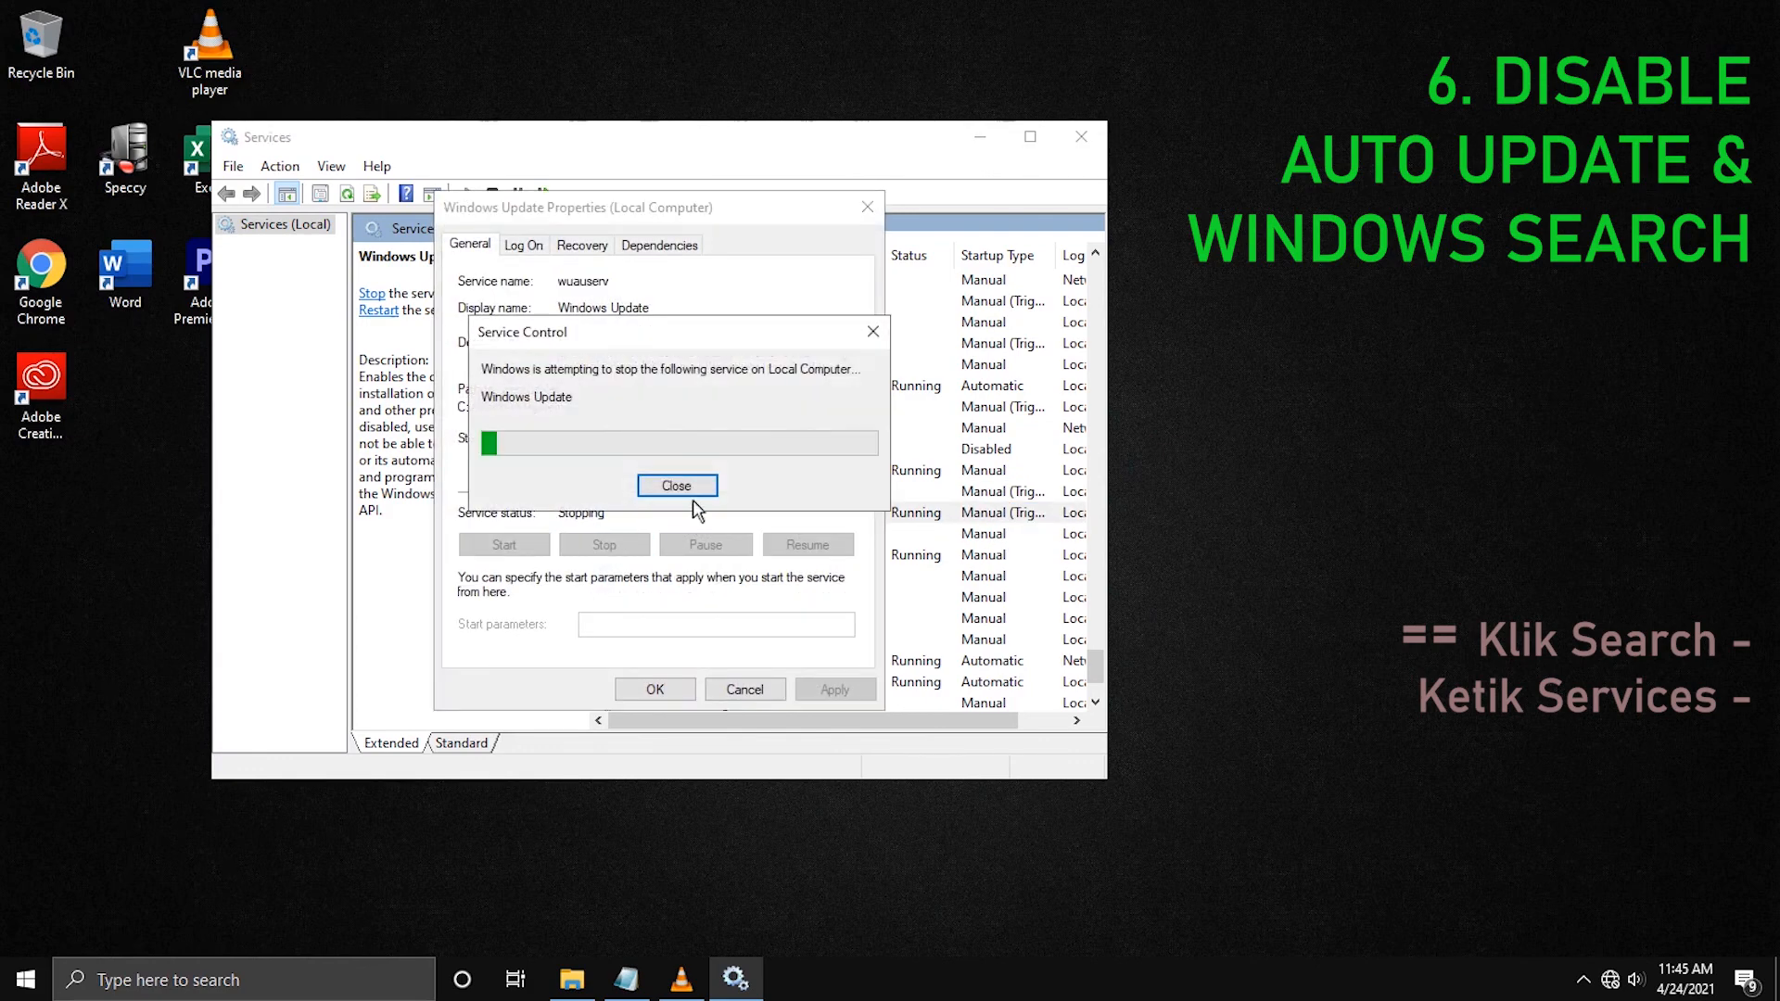
{"action": "left_click", "coordinate": [733, 442]}
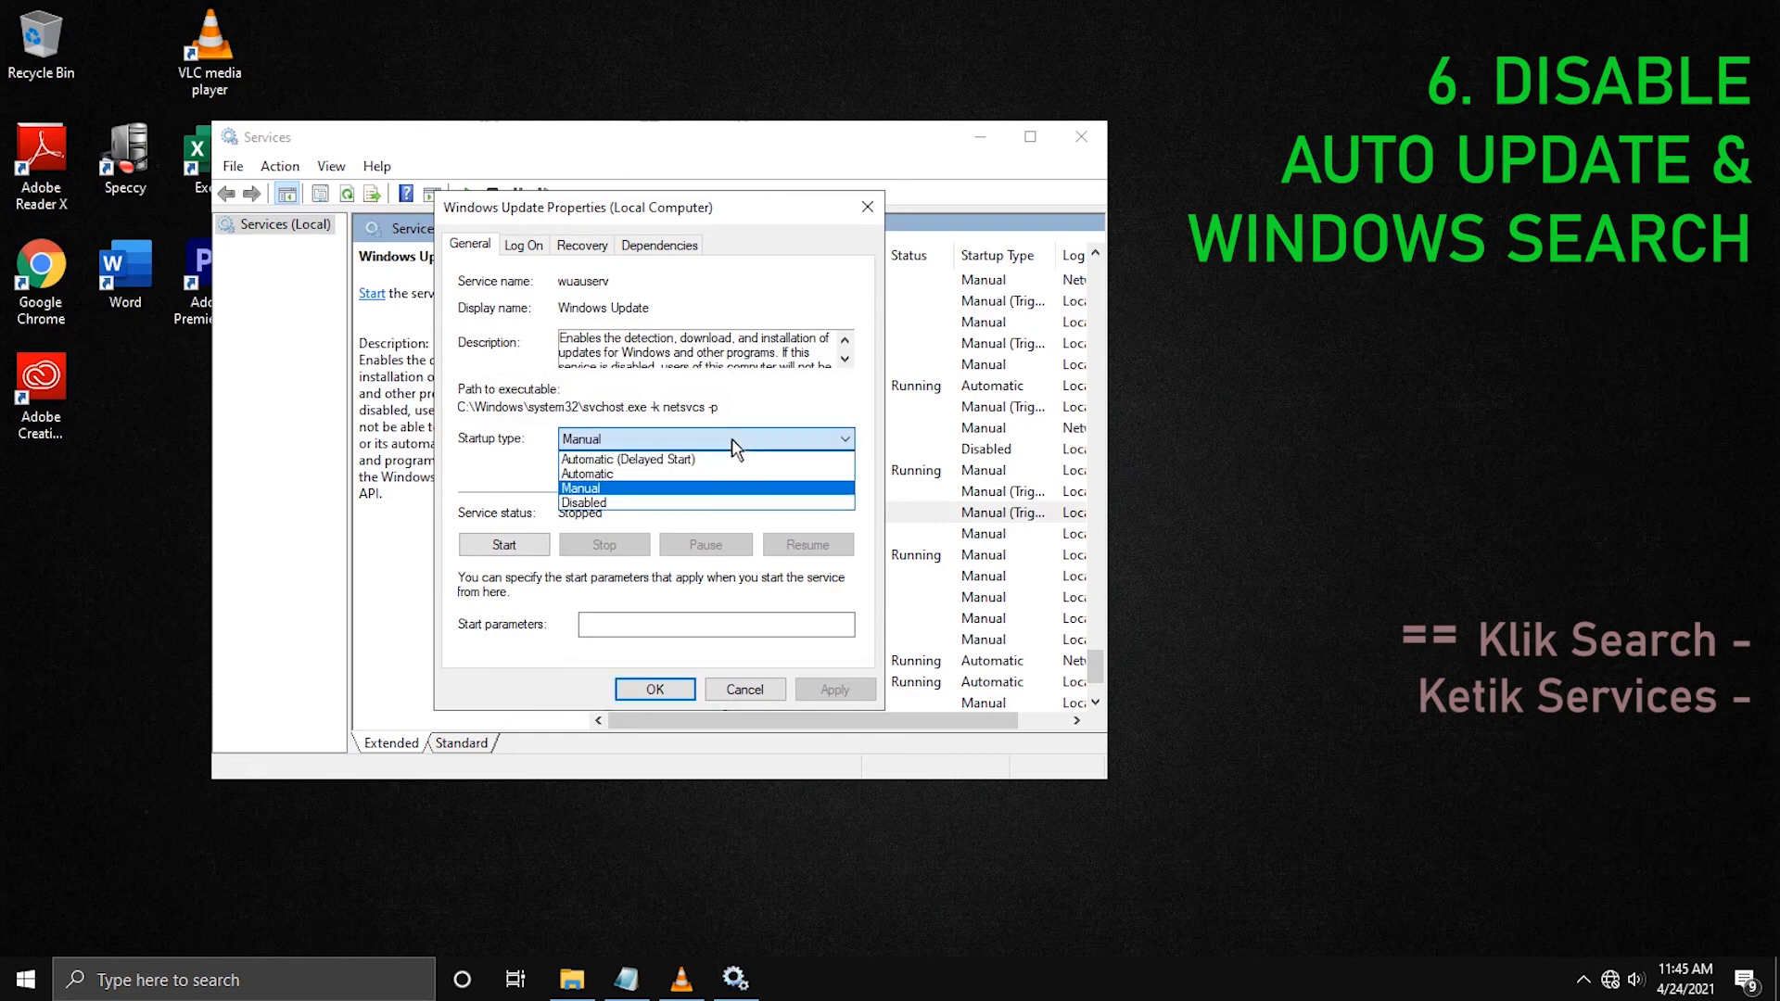
{"action": "left_click", "coordinate": [710, 502]}
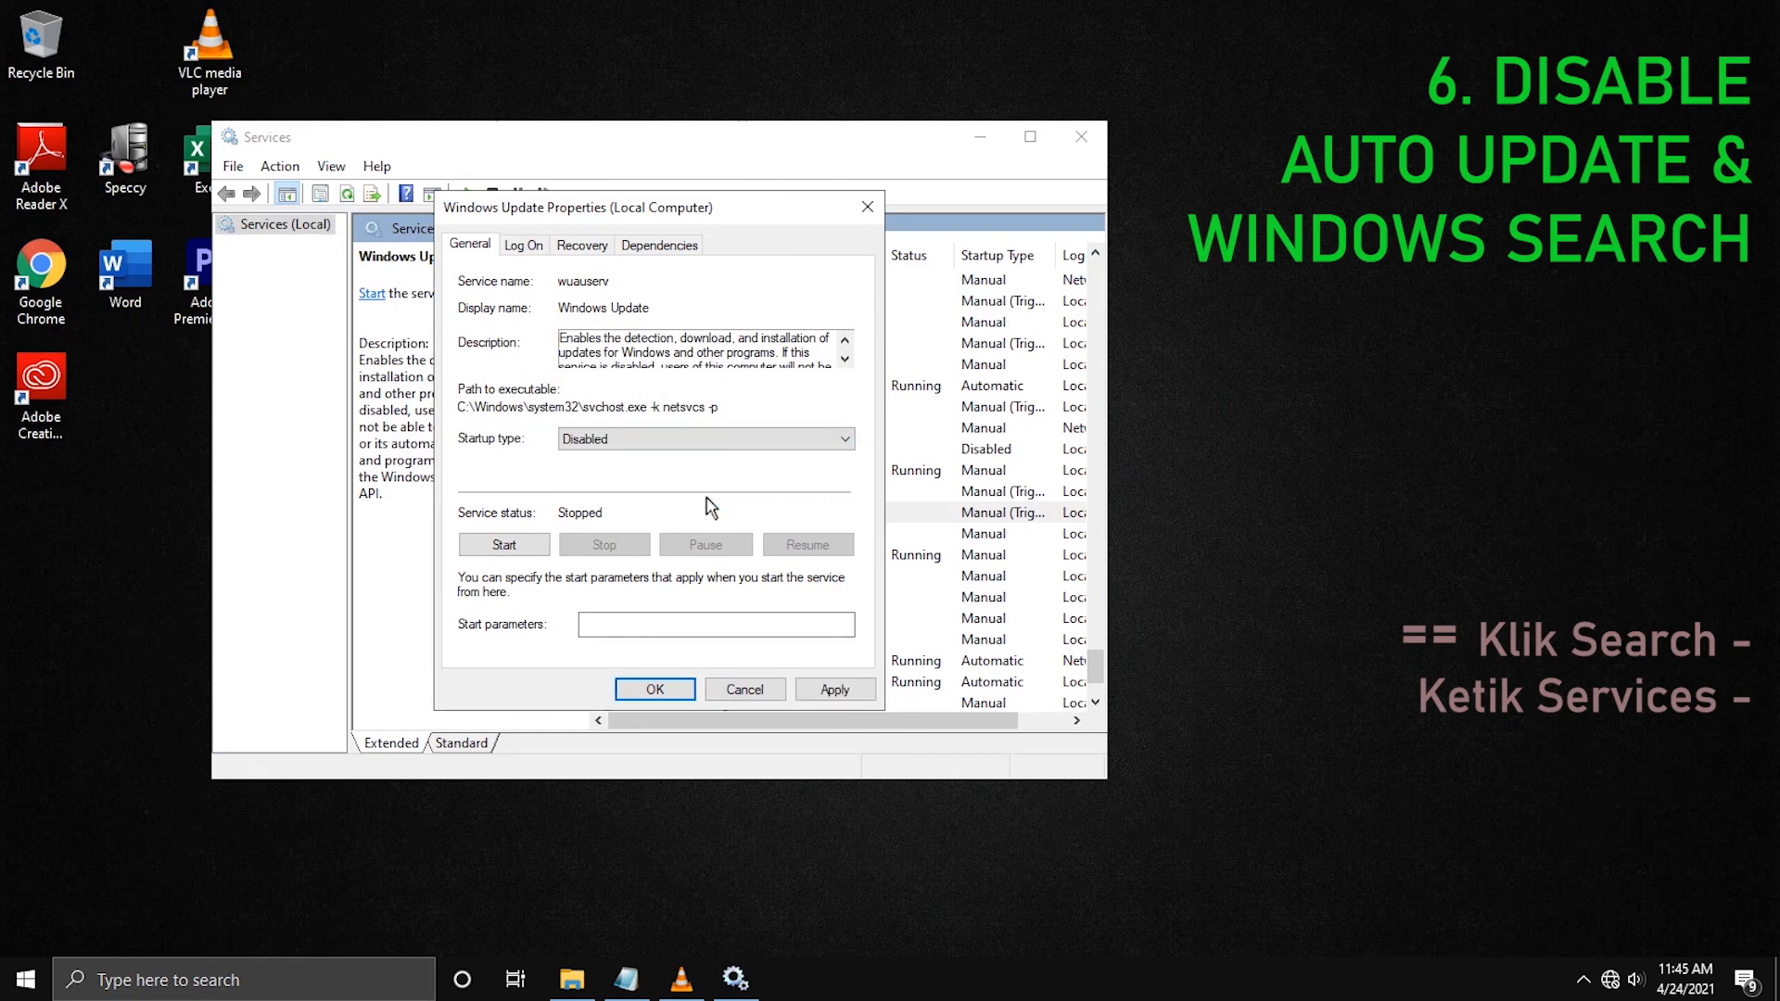
{"action": "left_click", "coordinate": [834, 689]}
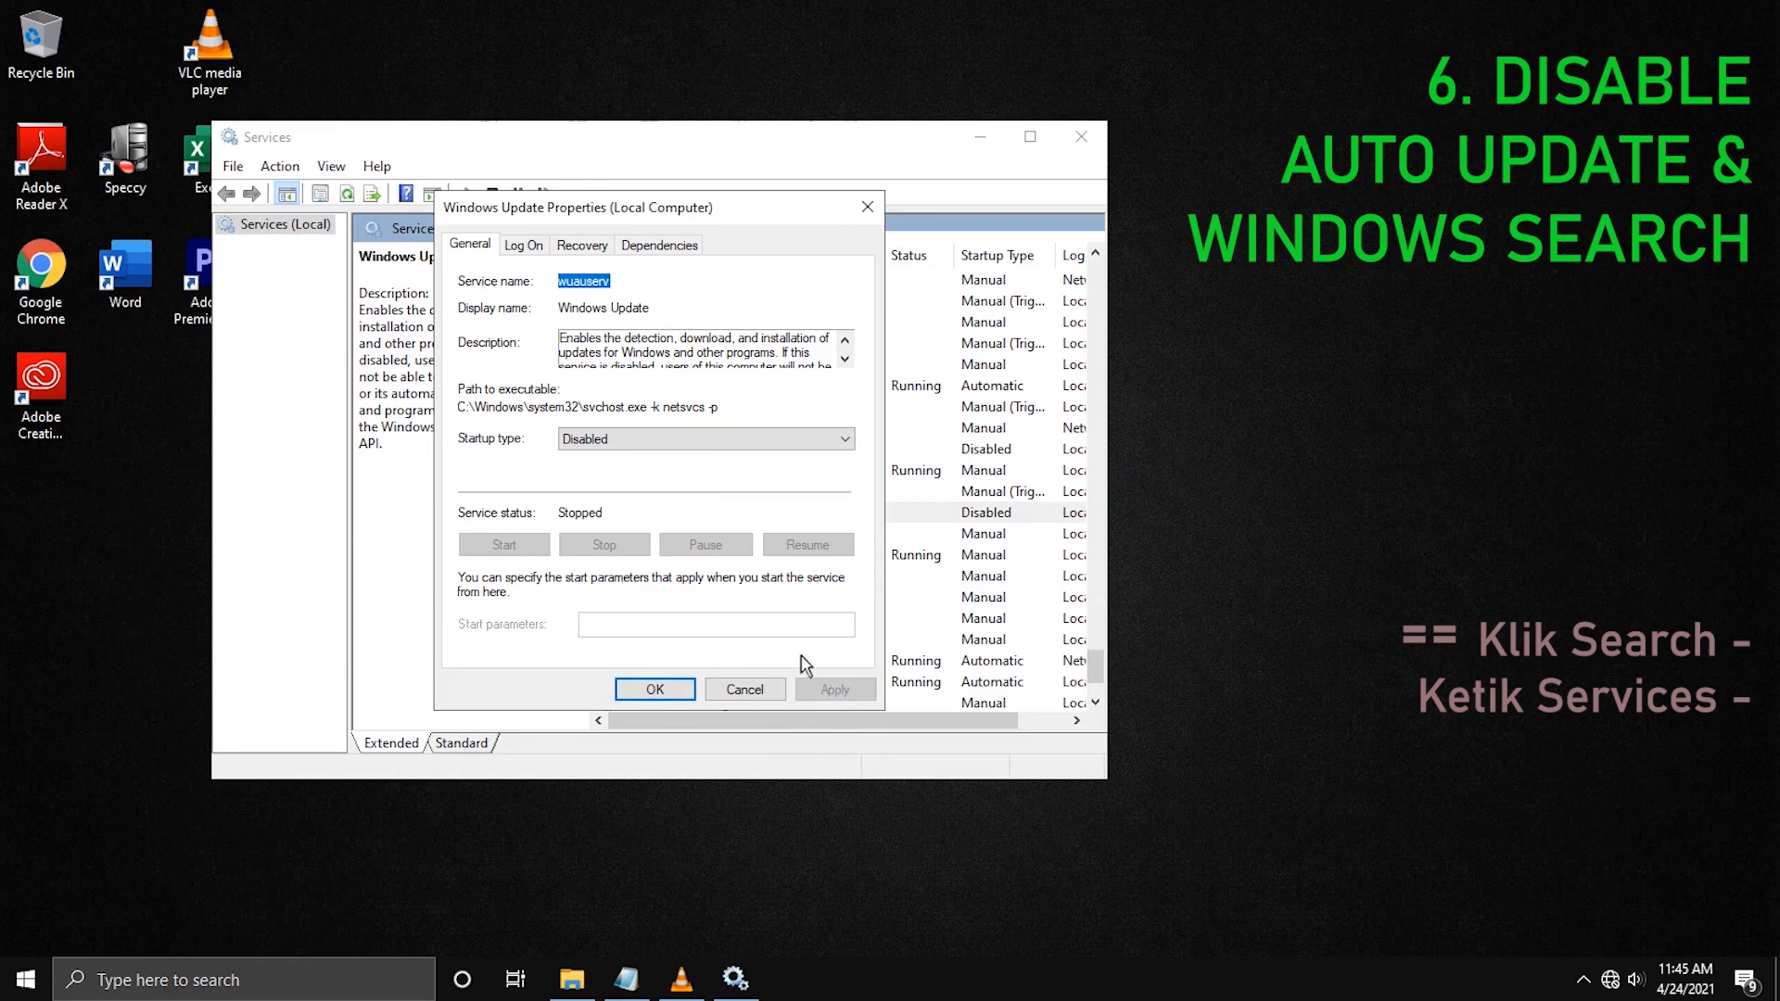
{"action": "left_click", "coordinate": [652, 689]}
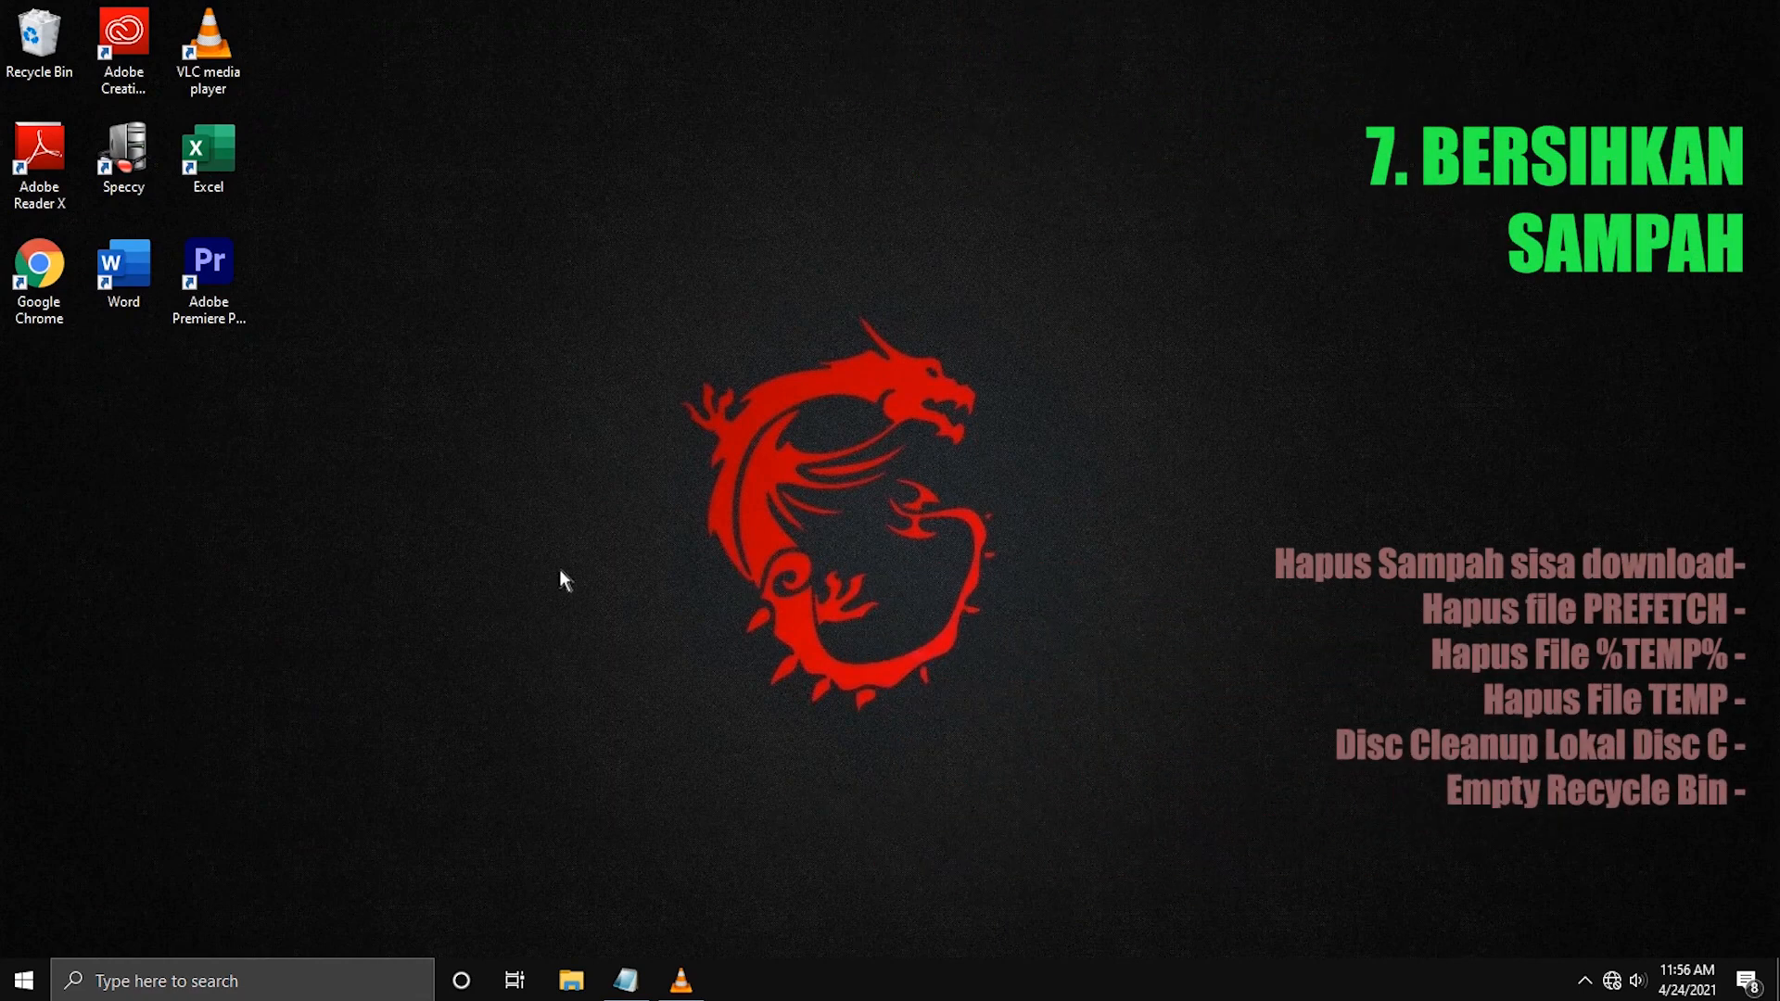
Search for "this pc" and open This PC in File Explorer.
{"action": "left_click", "coordinate": [287, 990]}
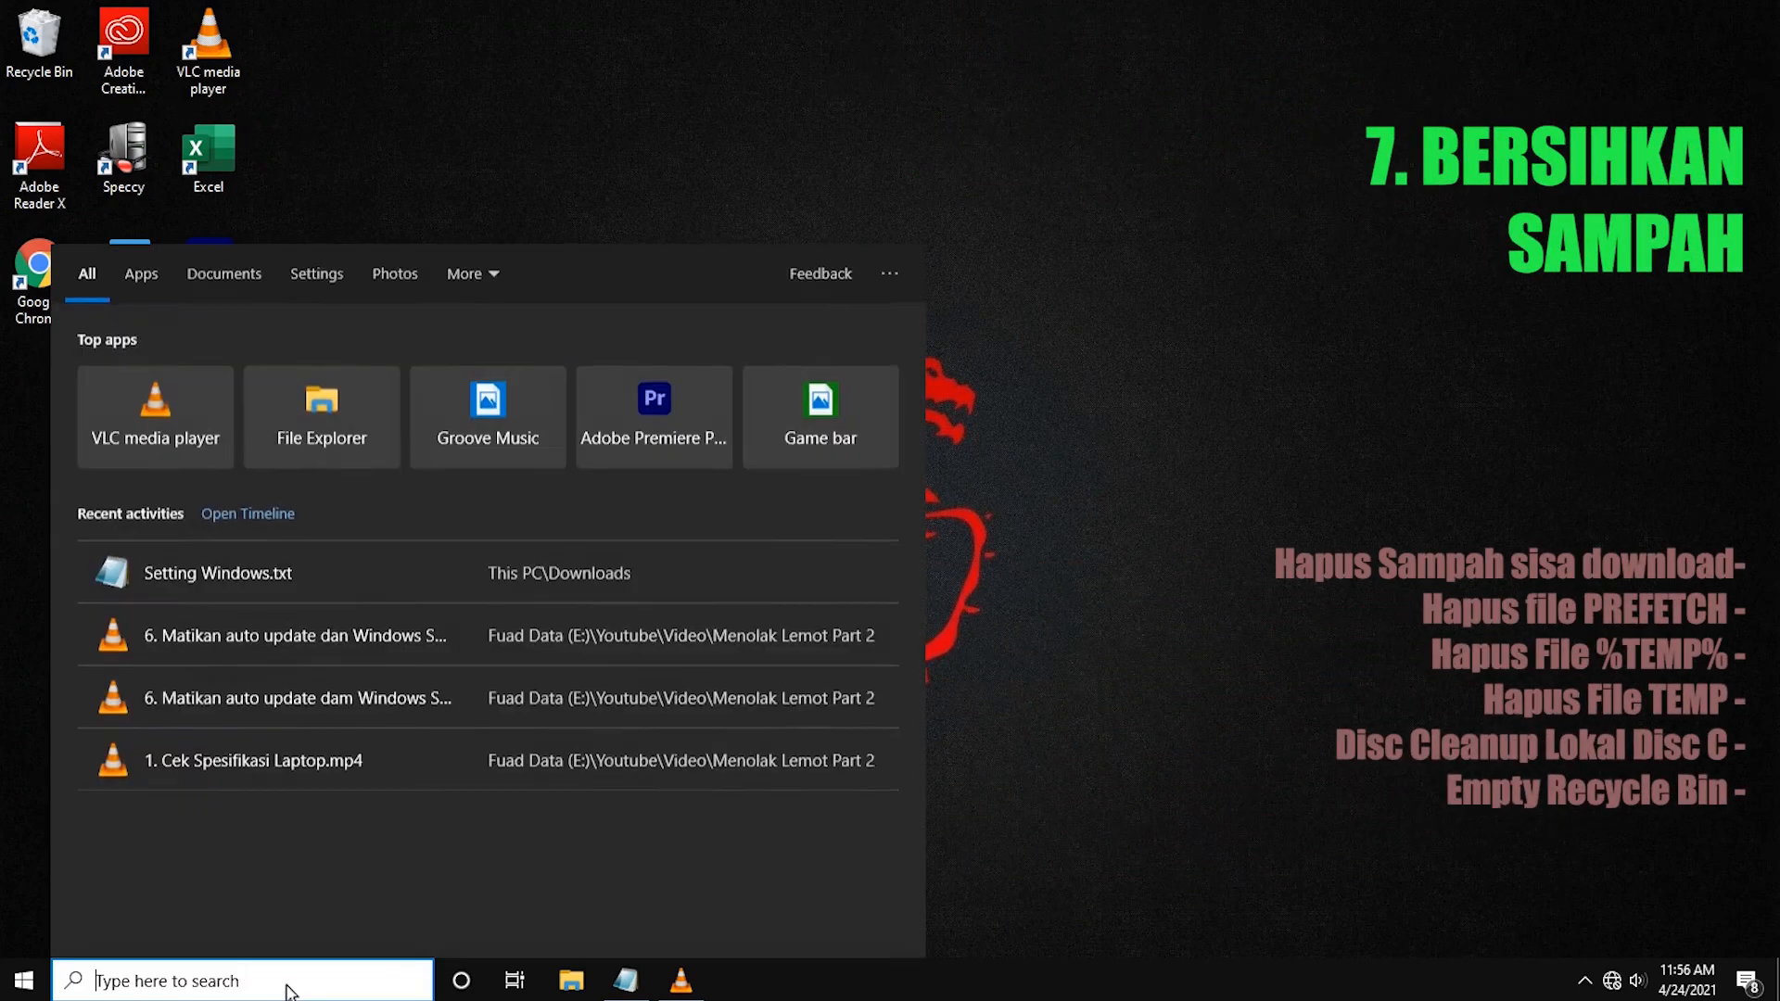
{"action": "type", "text": "this"}
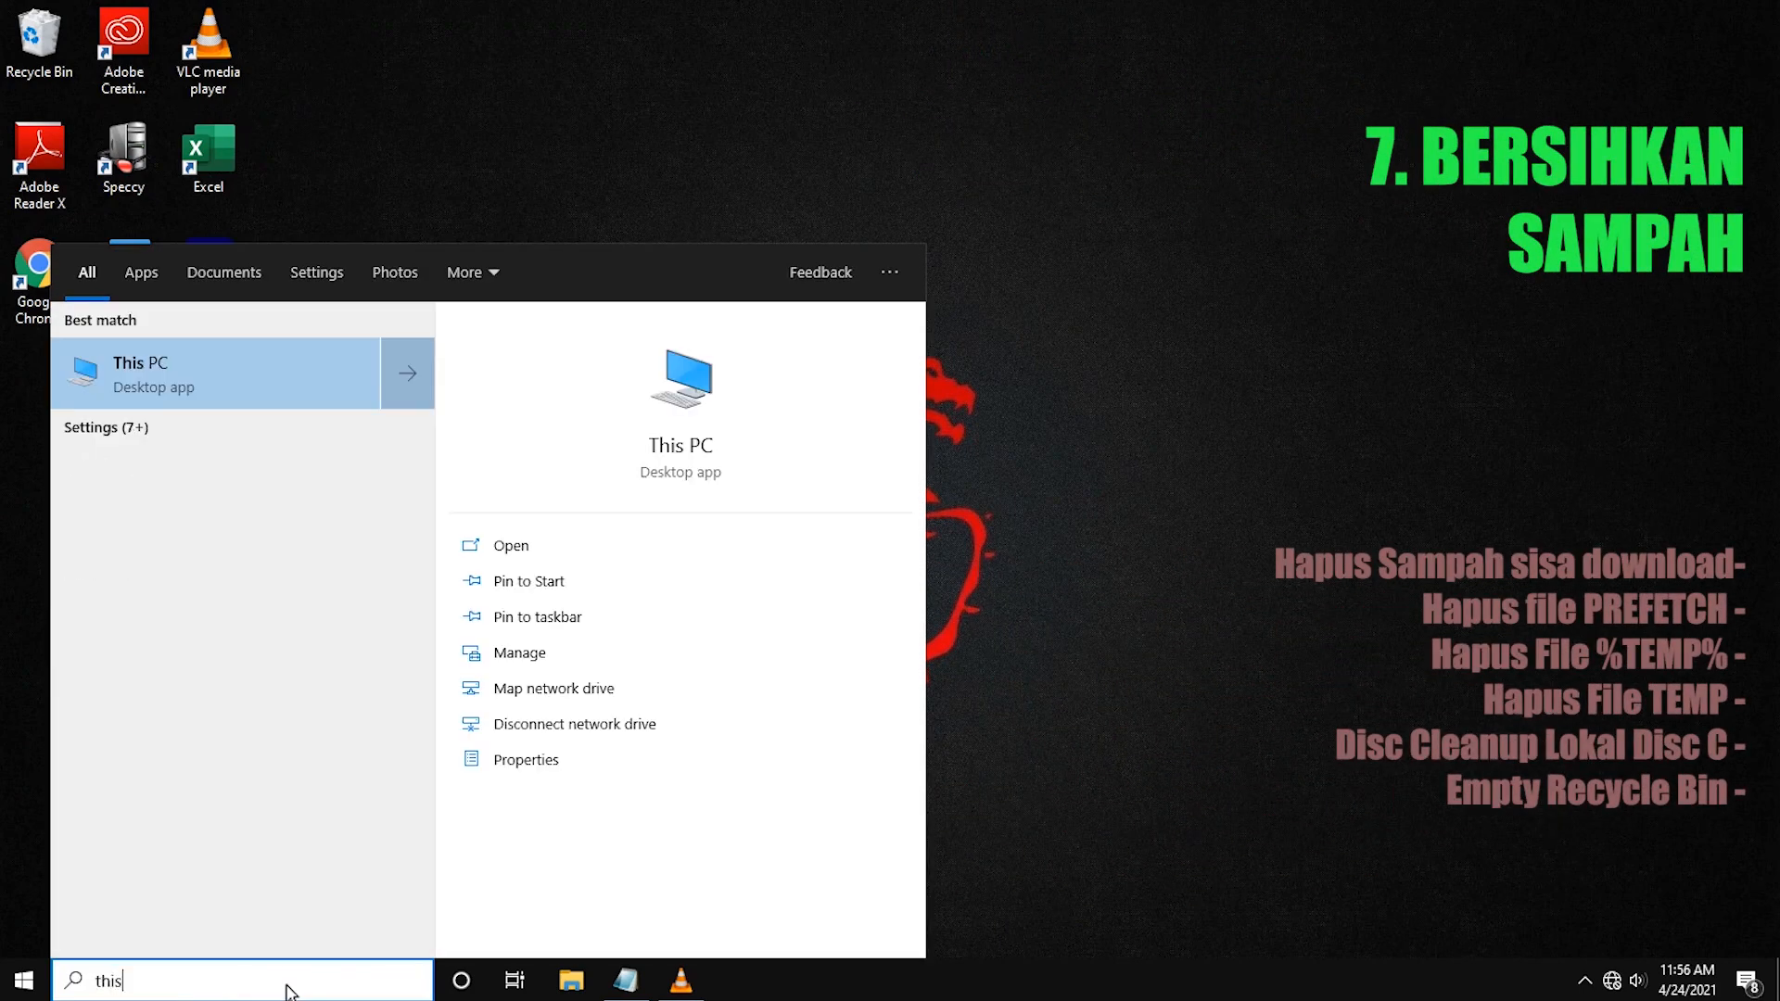
{"action": "type", "text": " pc"}
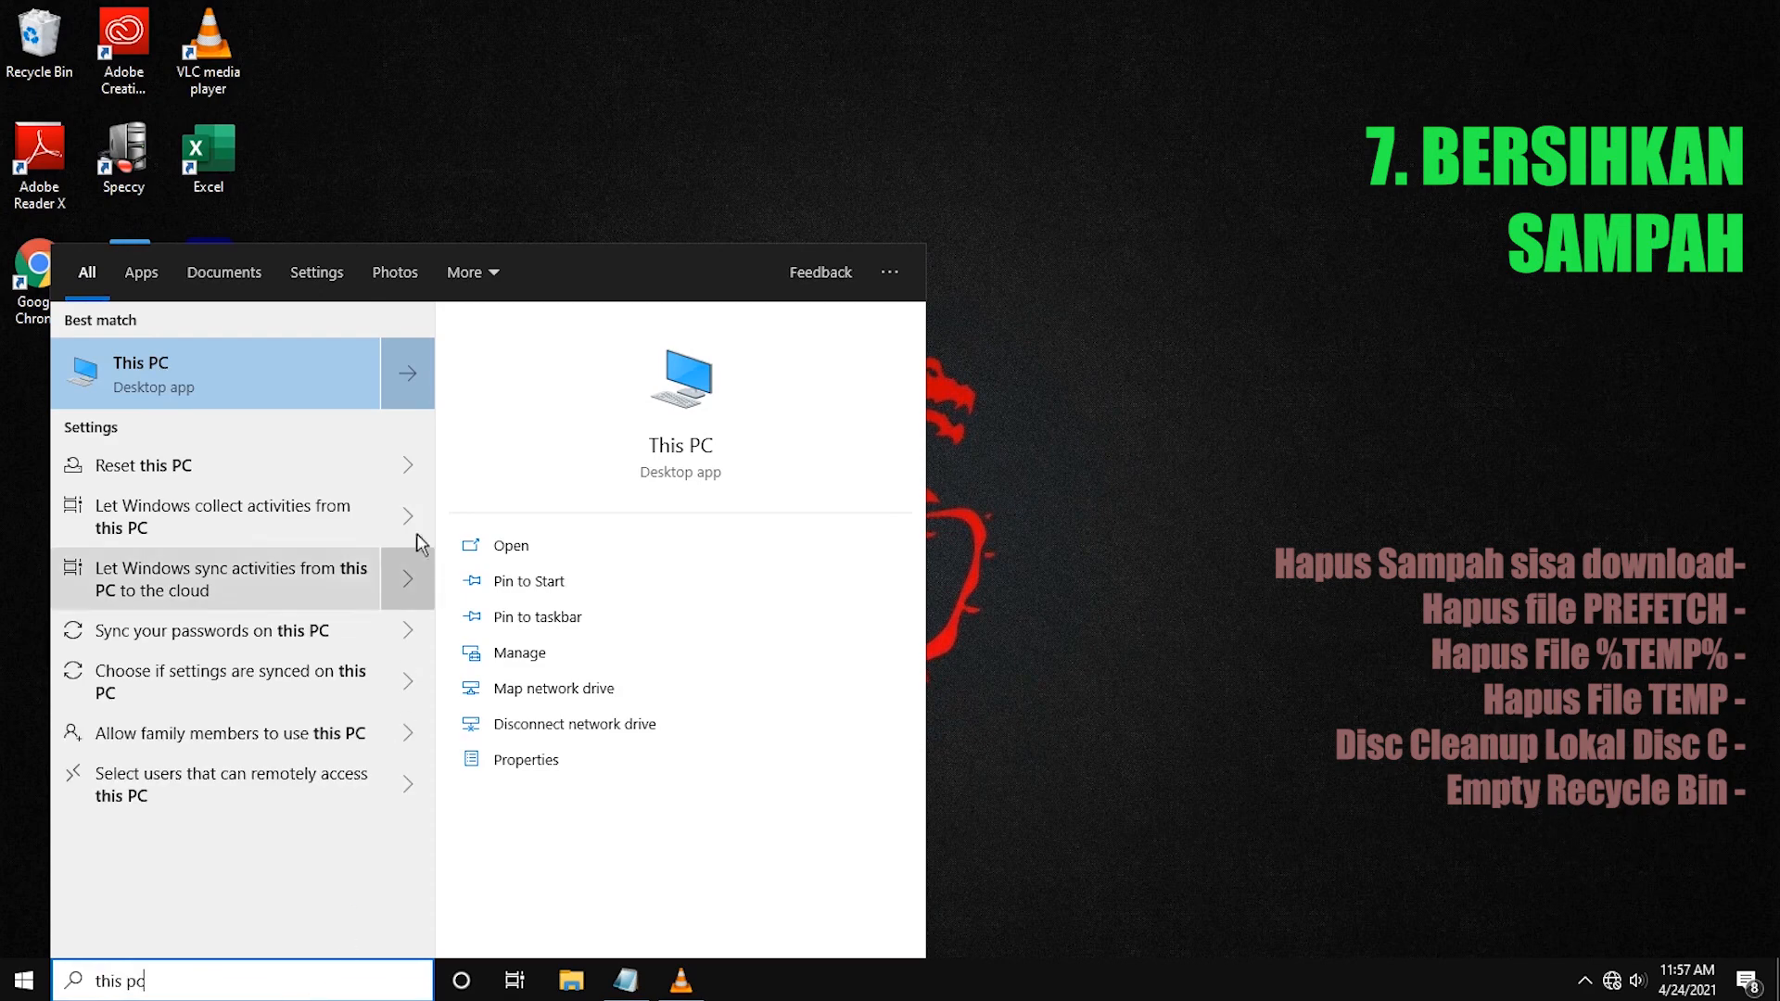
{"action": "left_click", "coordinate": [296, 375]}
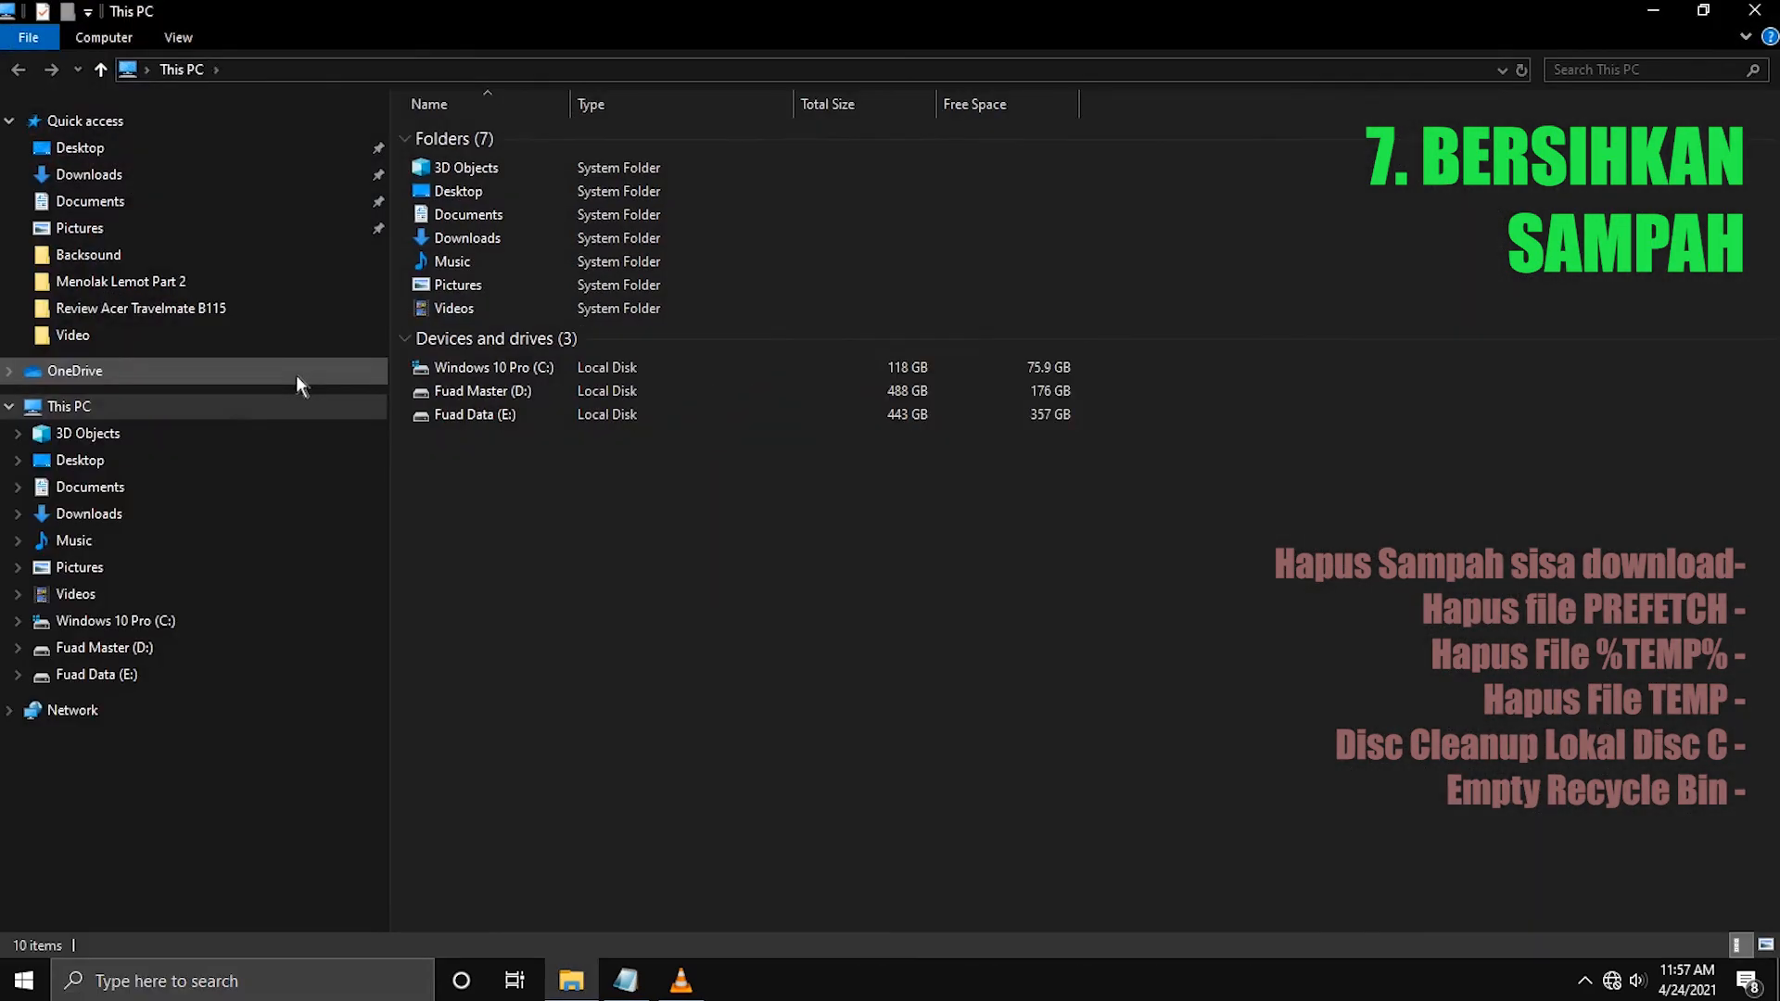
Go to the Download folder inside Windows\SoftwareDistribution on the C: drive.
{"action": "left_click", "coordinate": [64, 620]}
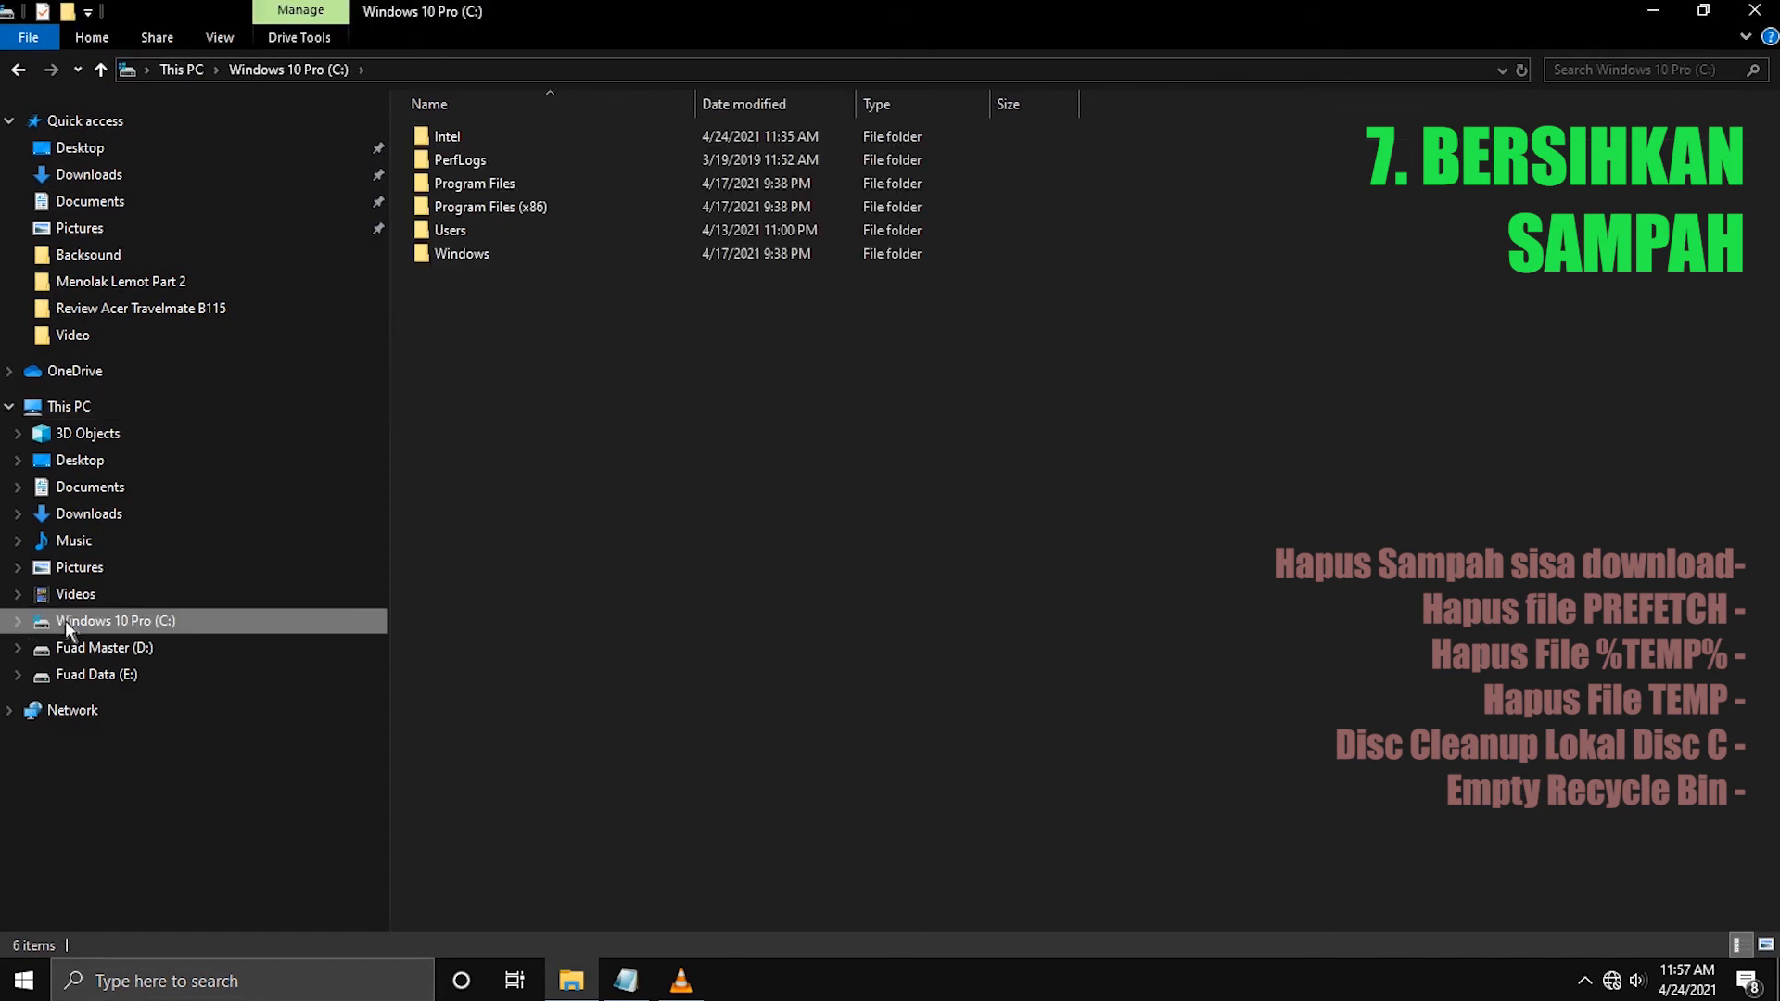
{"action": "double_click", "coordinate": [460, 253]}
{"action": "scroll", "coordinate": [495, 455], "scroll_direction": "down", "scroll_amount": 5}
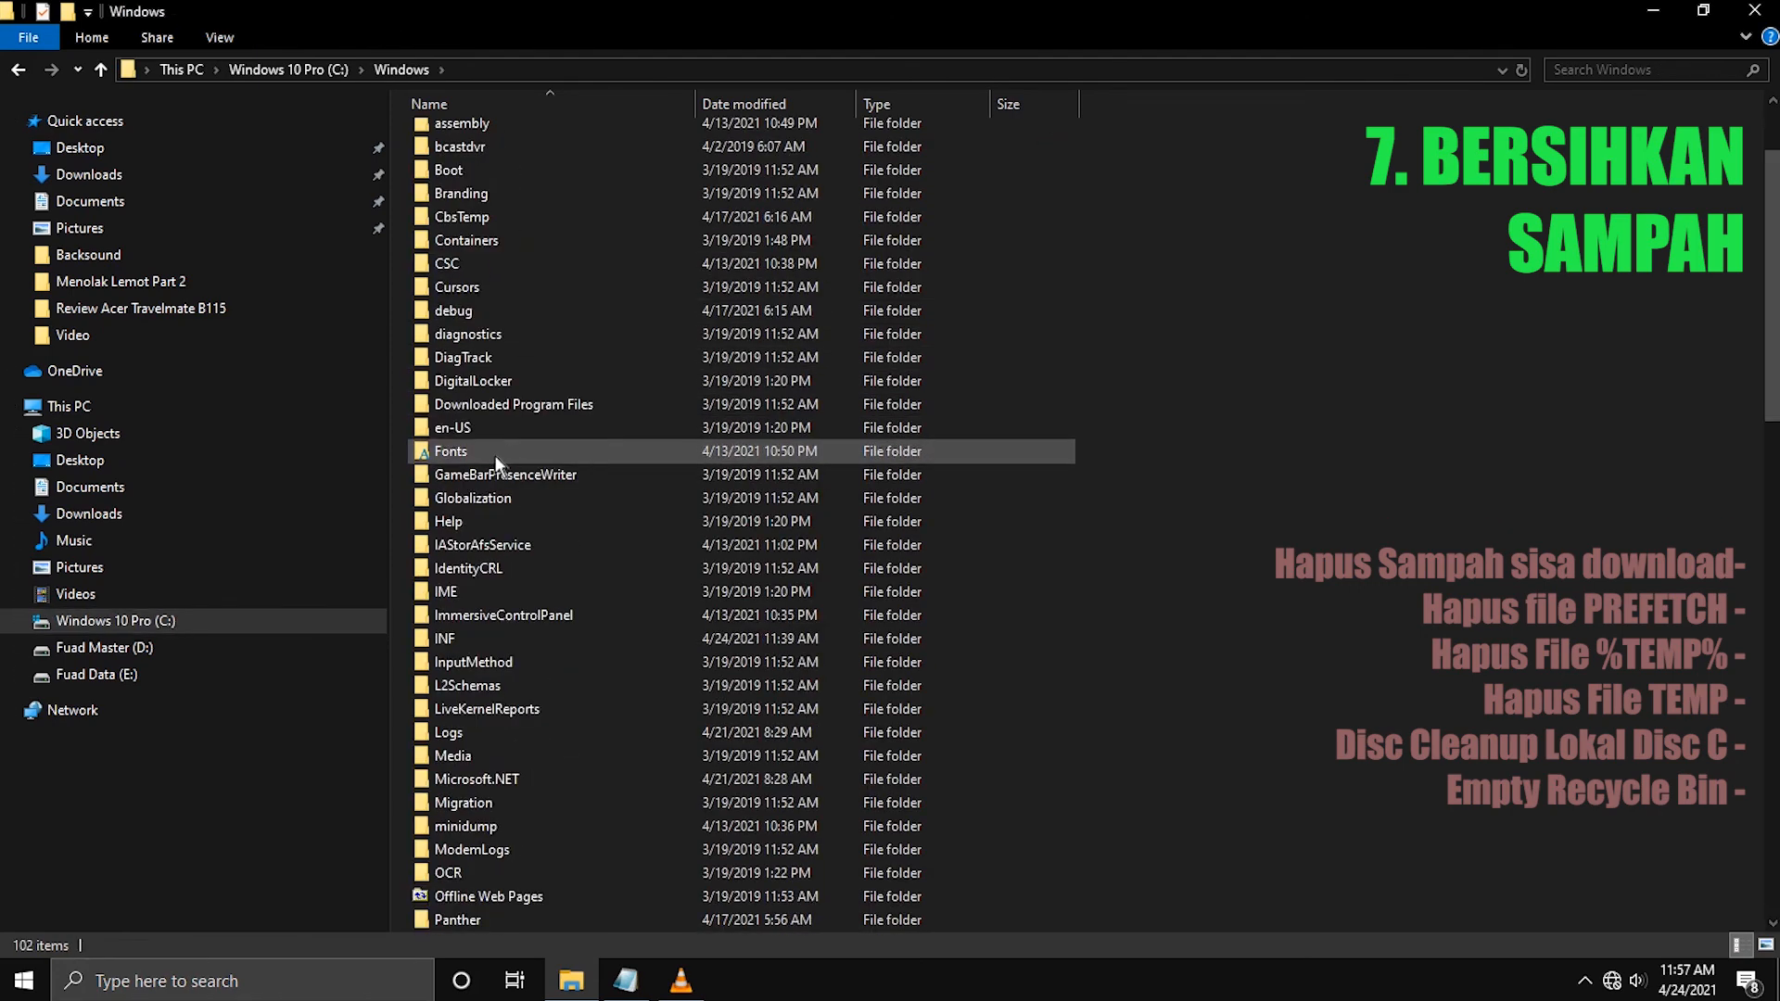
{"action": "scroll", "coordinate": [495, 454], "scroll_direction": "down", "scroll_amount": 10}
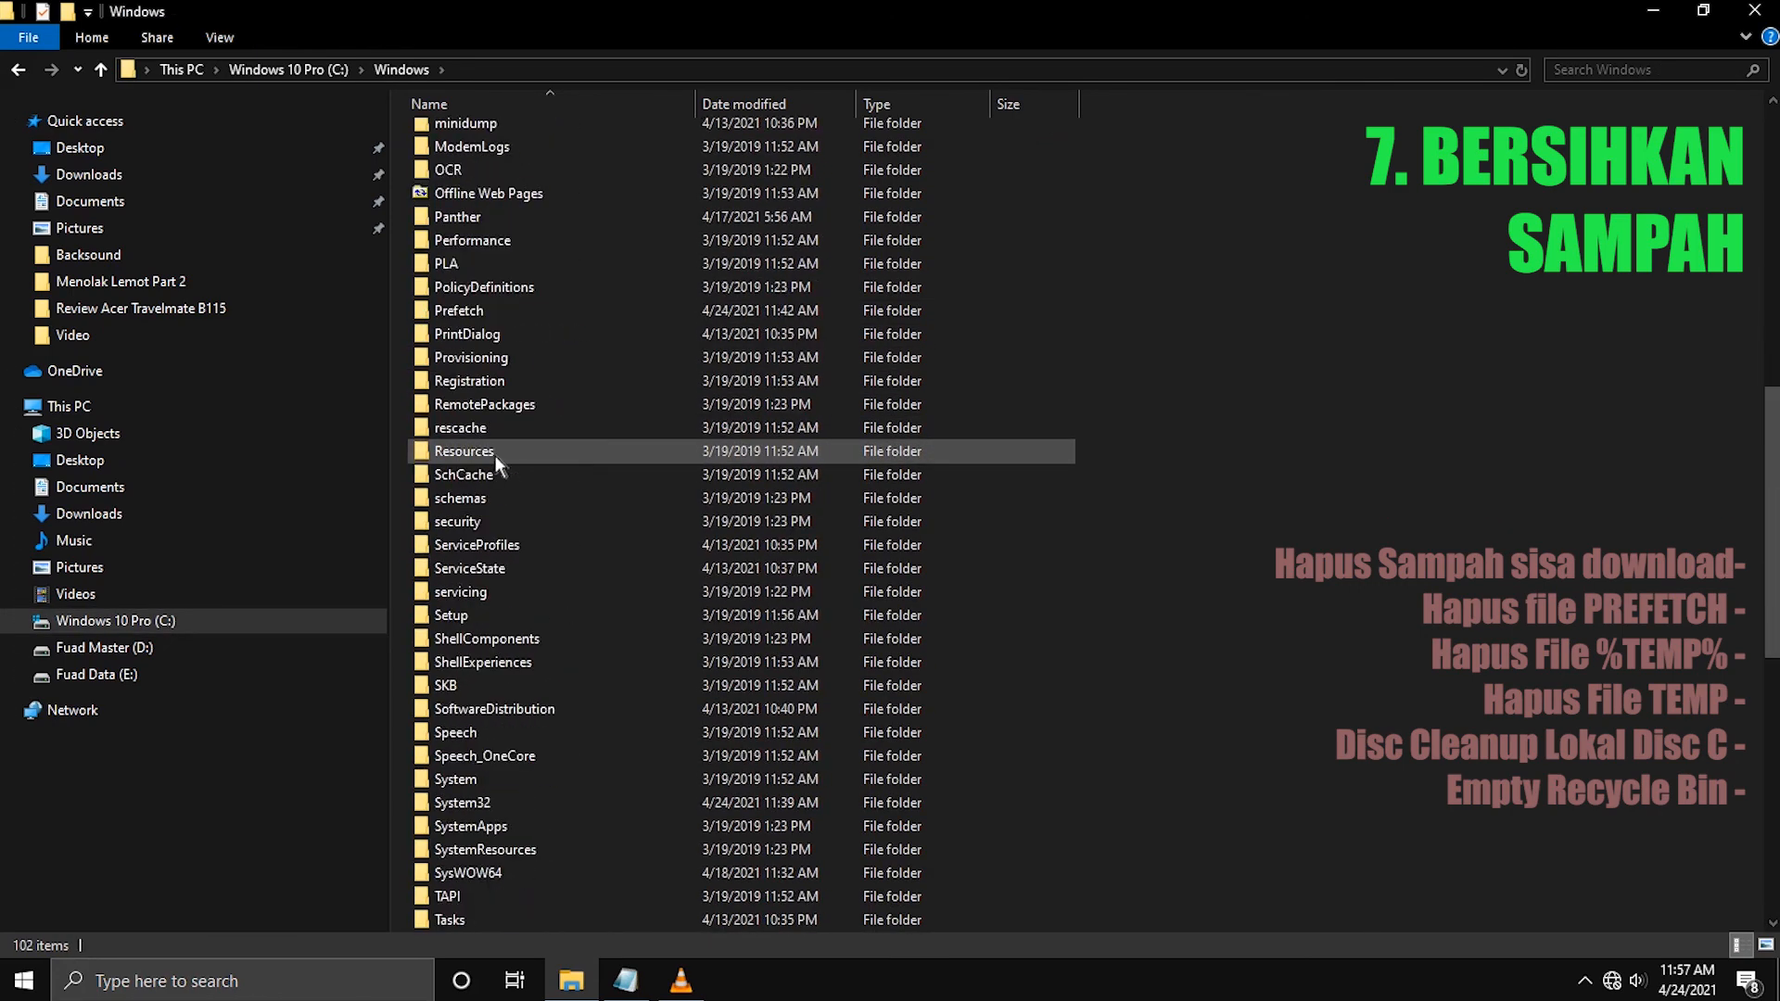
{"action": "scroll", "coordinate": [496, 460], "scroll_direction": "down", "scroll_amount": 1}
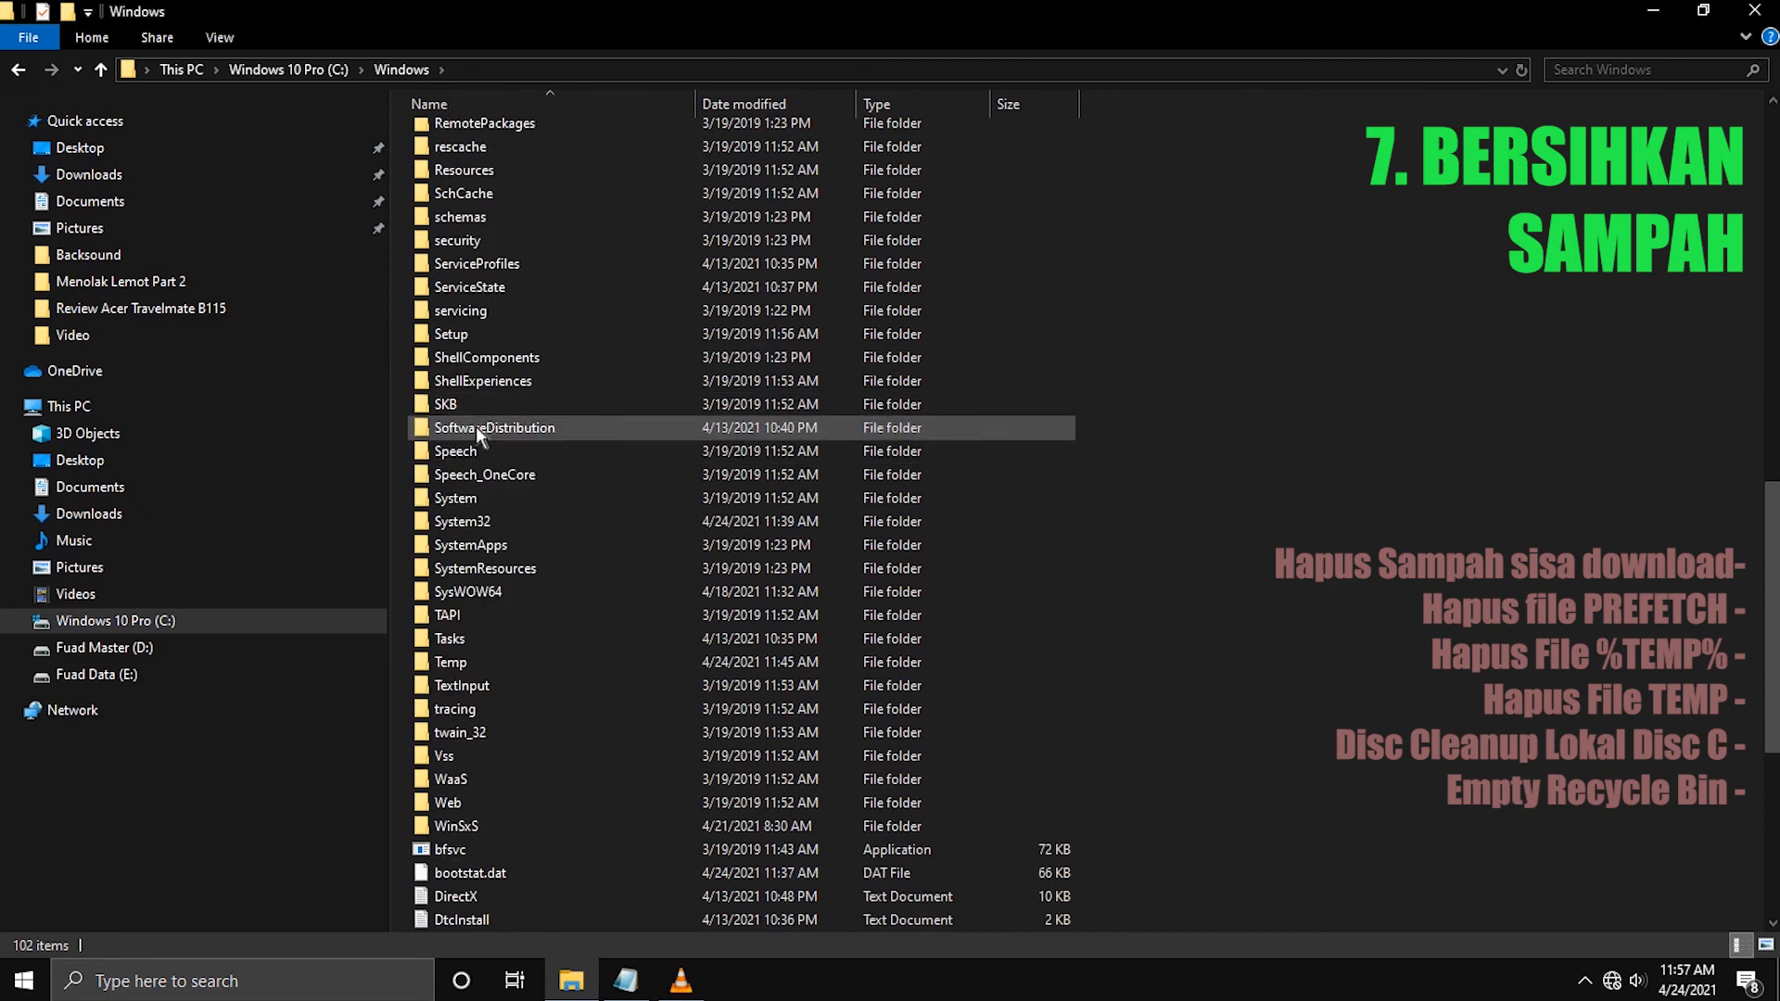
{"action": "double_click", "coordinate": [475, 427]}
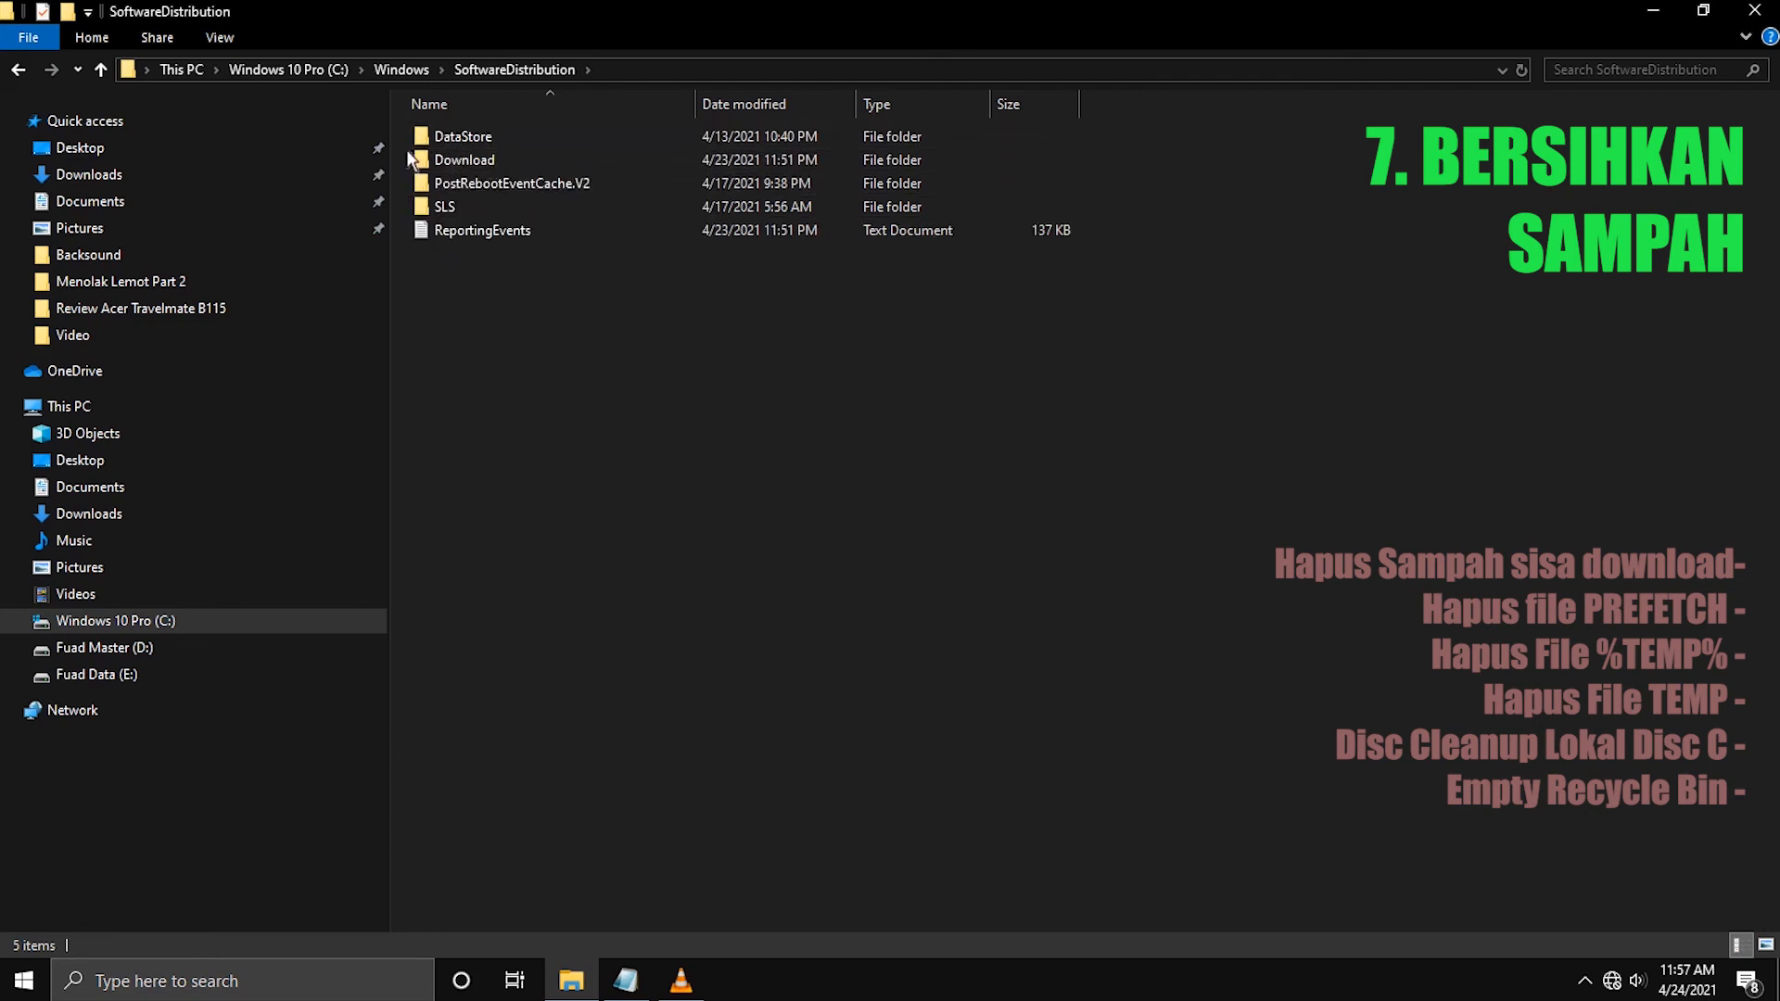
{"action": "double_click", "coordinate": [466, 160]}
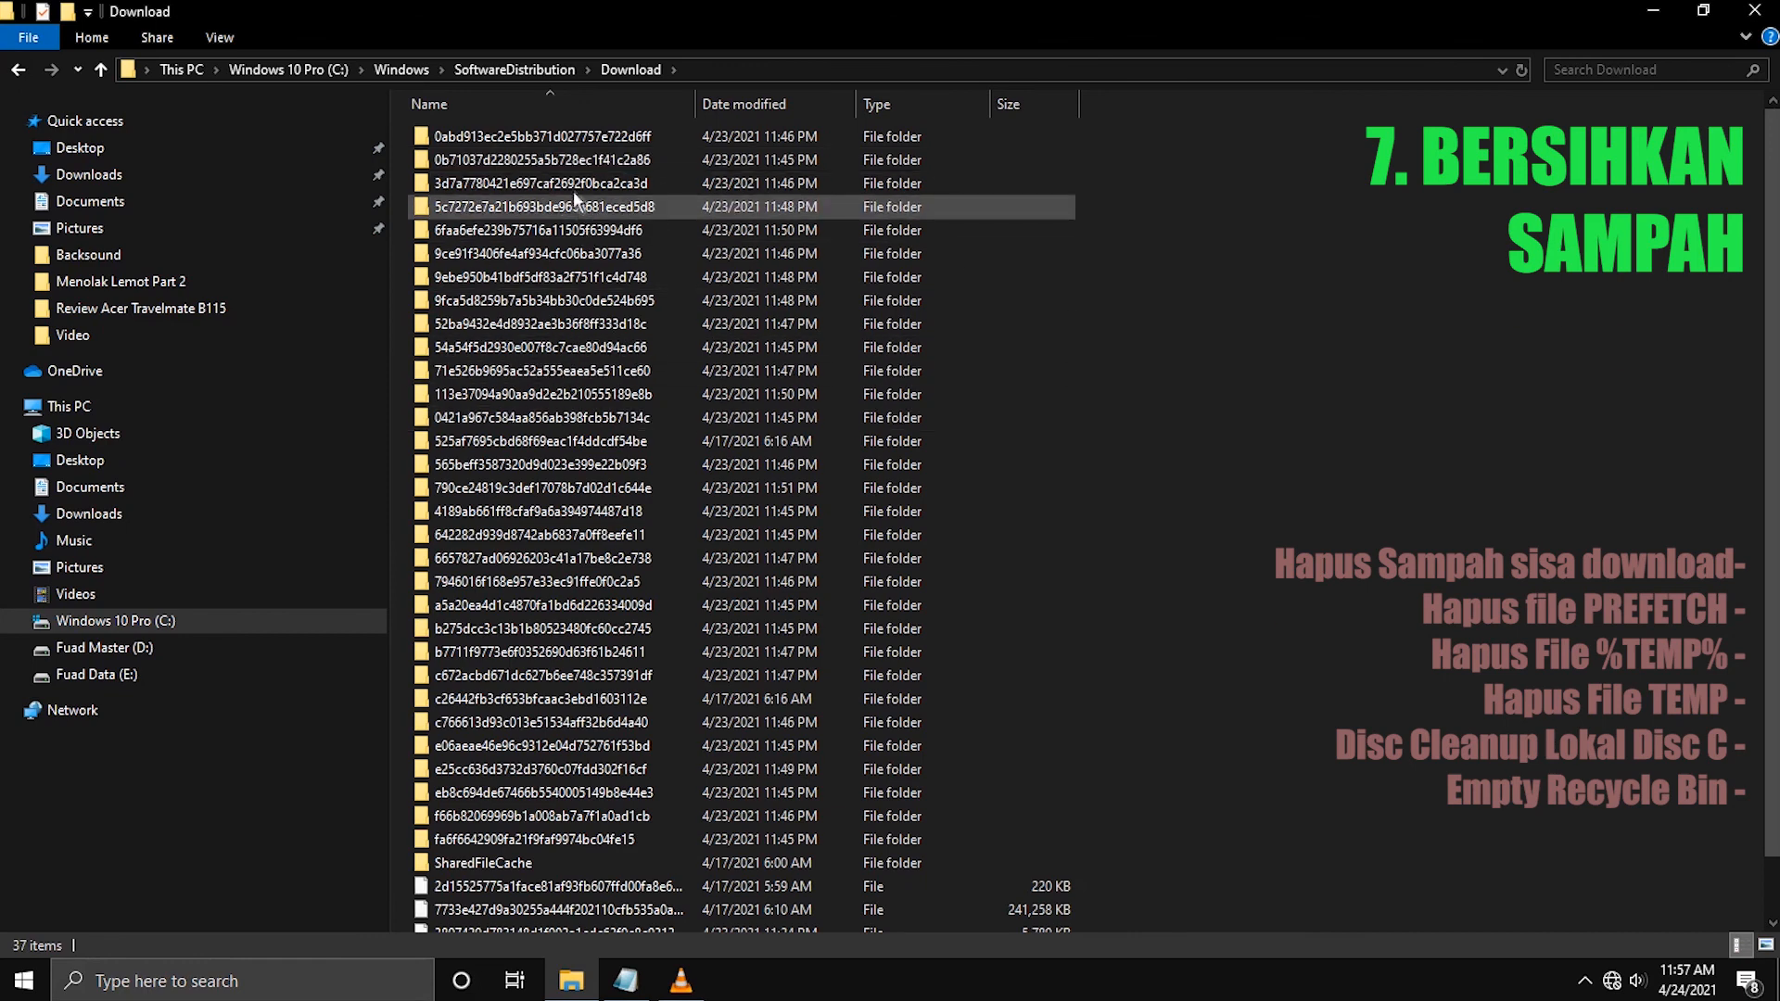
{"action": "scroll", "coordinate": [542, 362], "scroll_direction": "down", "scroll_amount": 1}
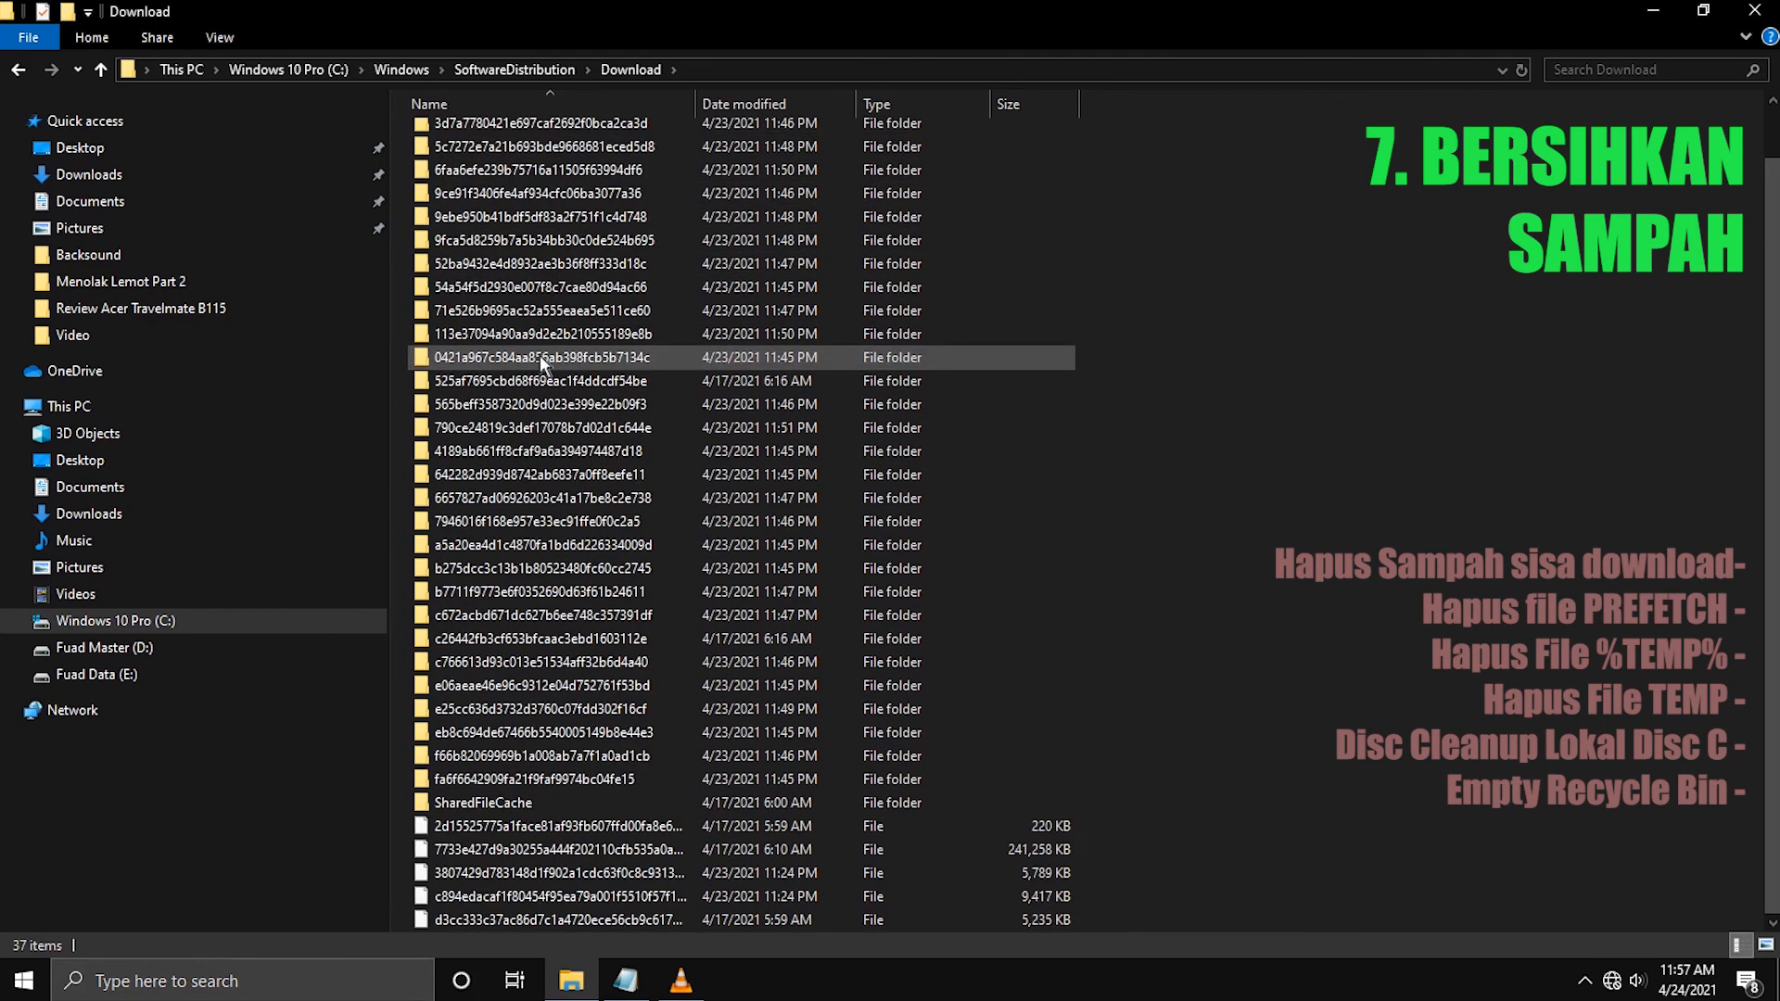
{"action": "scroll", "coordinate": [547, 232], "scroll_direction": "up", "scroll_amount": 1}
{"action": "left_click", "coordinate": [542, 137]}
{"action": "scroll", "coordinate": [538, 176], "scroll_direction": "down", "scroll_amount": 1}
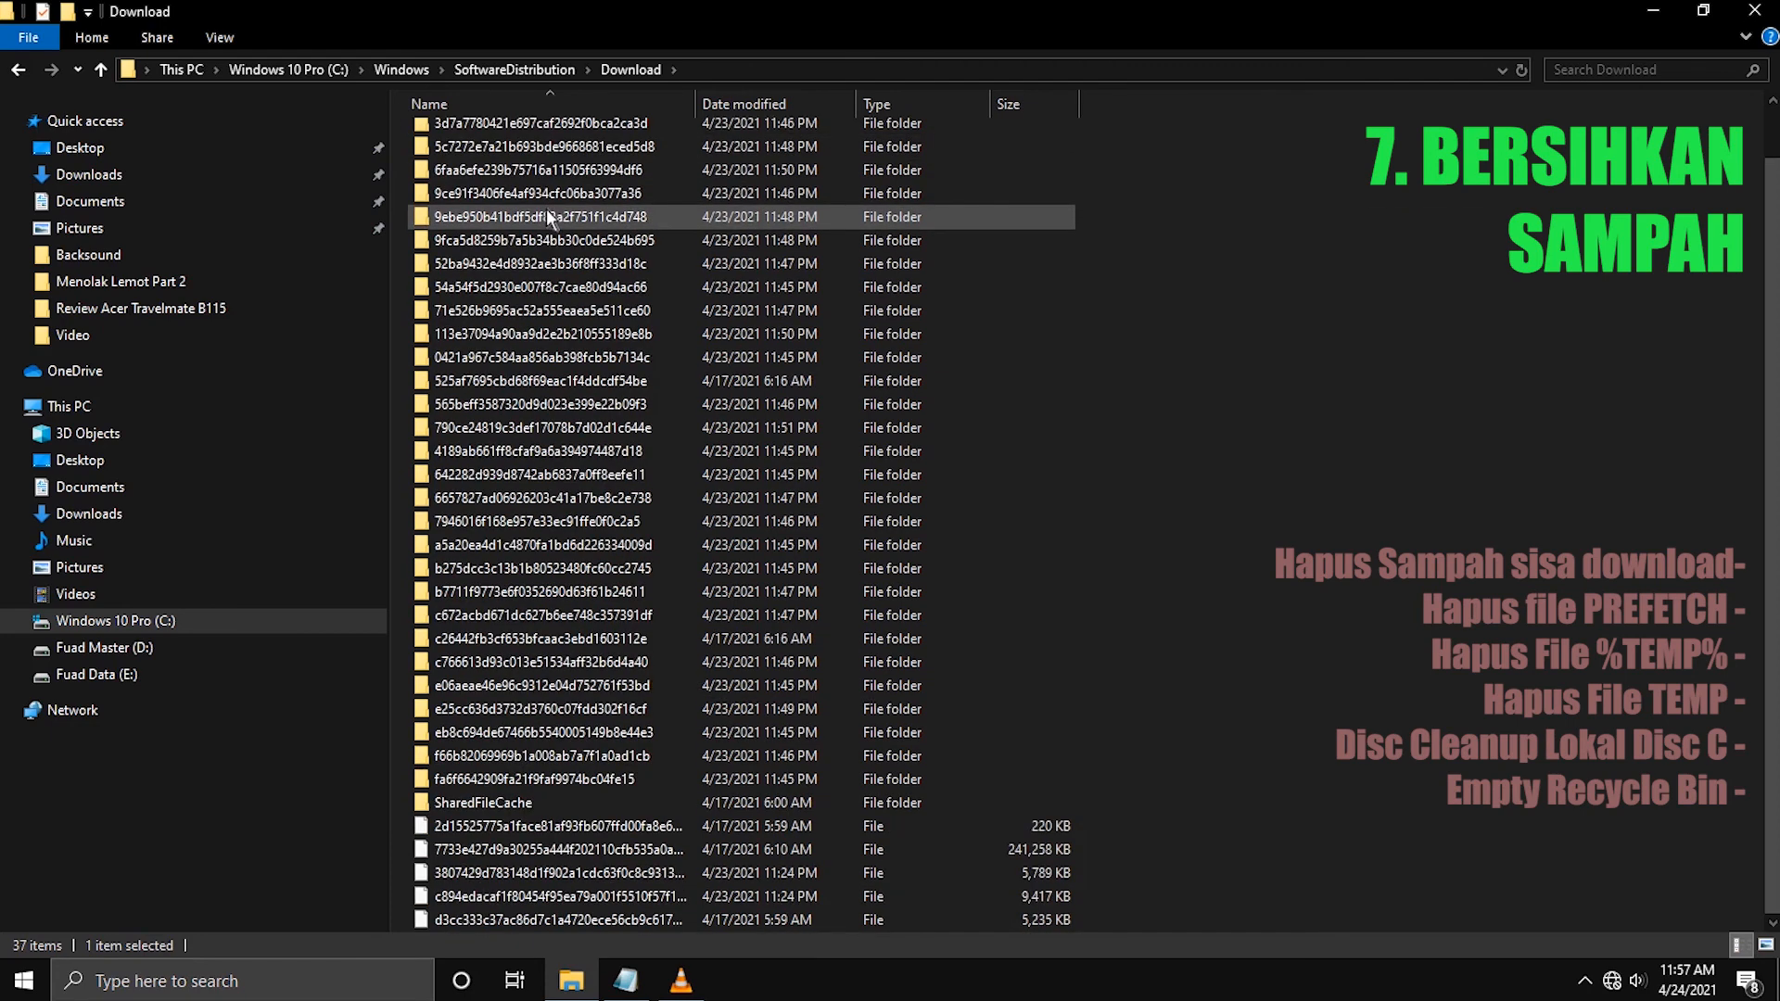
{"action": "left_click", "coordinate": [597, 918], "text": "shift"}
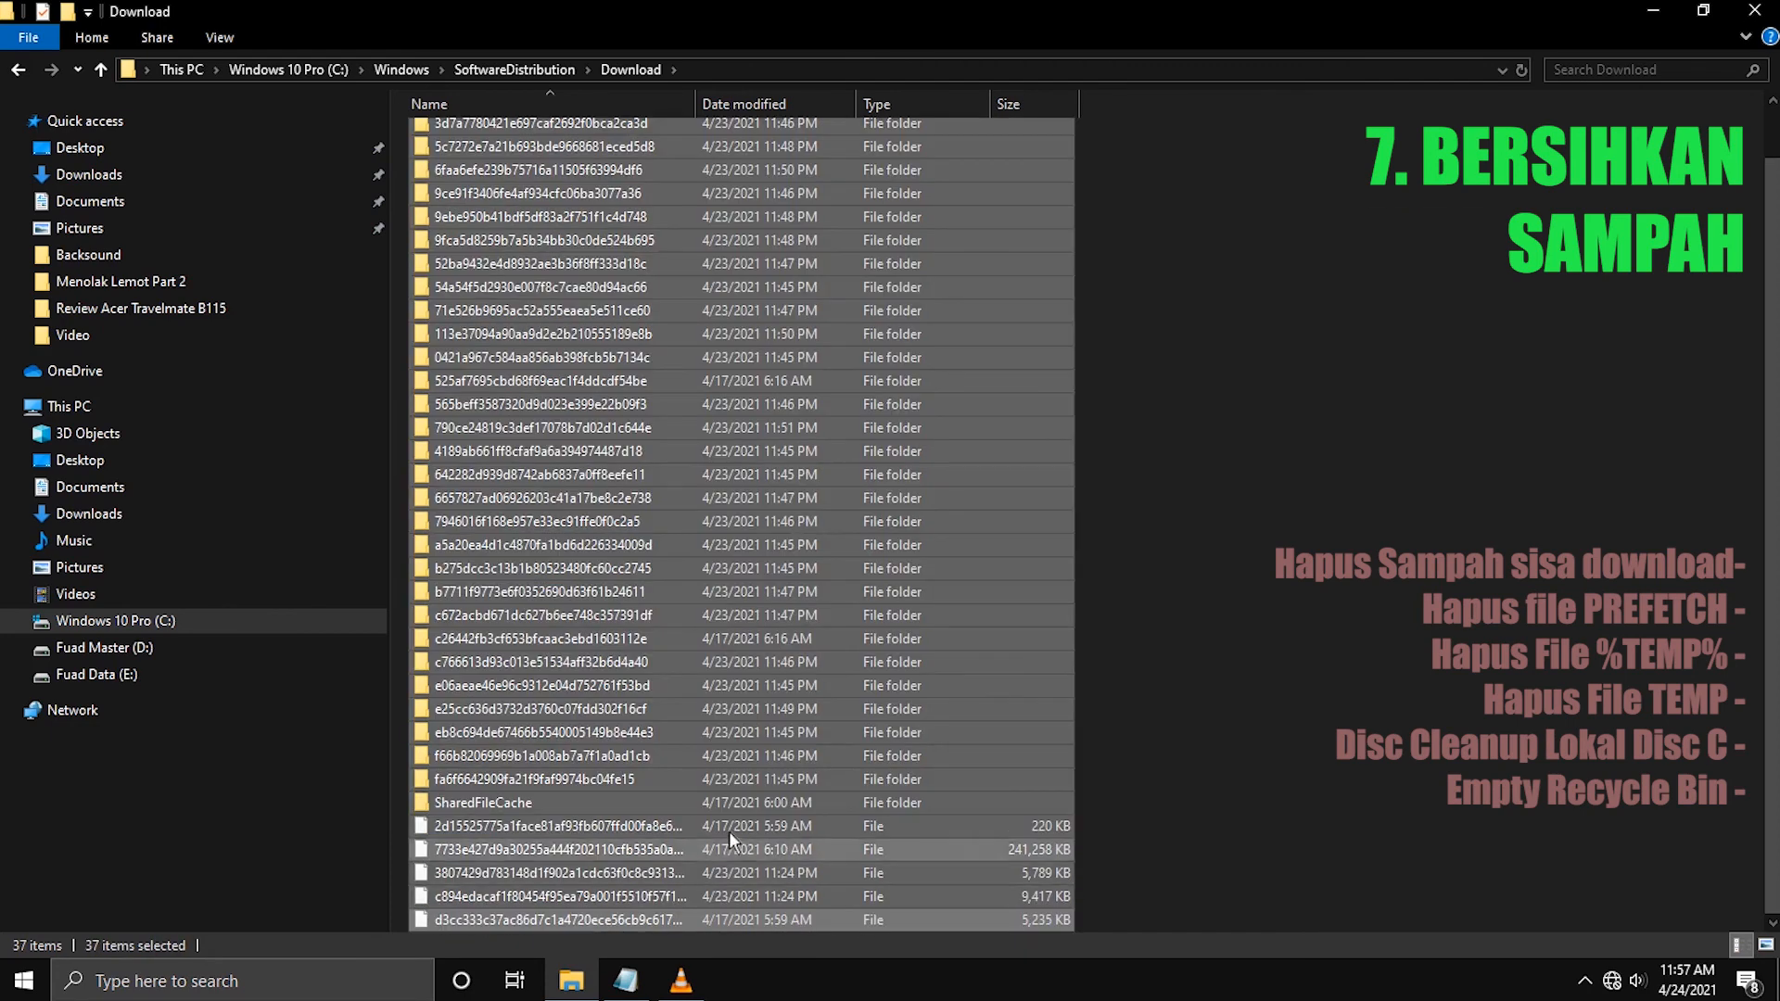
{"action": "left_click", "coordinate": [1127, 334]}
Delete everything in the SoftwareDistribution Download folder, granting administrator permission for all current items, and close the folder window.
{"action": "left_click", "coordinate": [609, 226]}
{"action": "key", "text": "ctrl+a"}
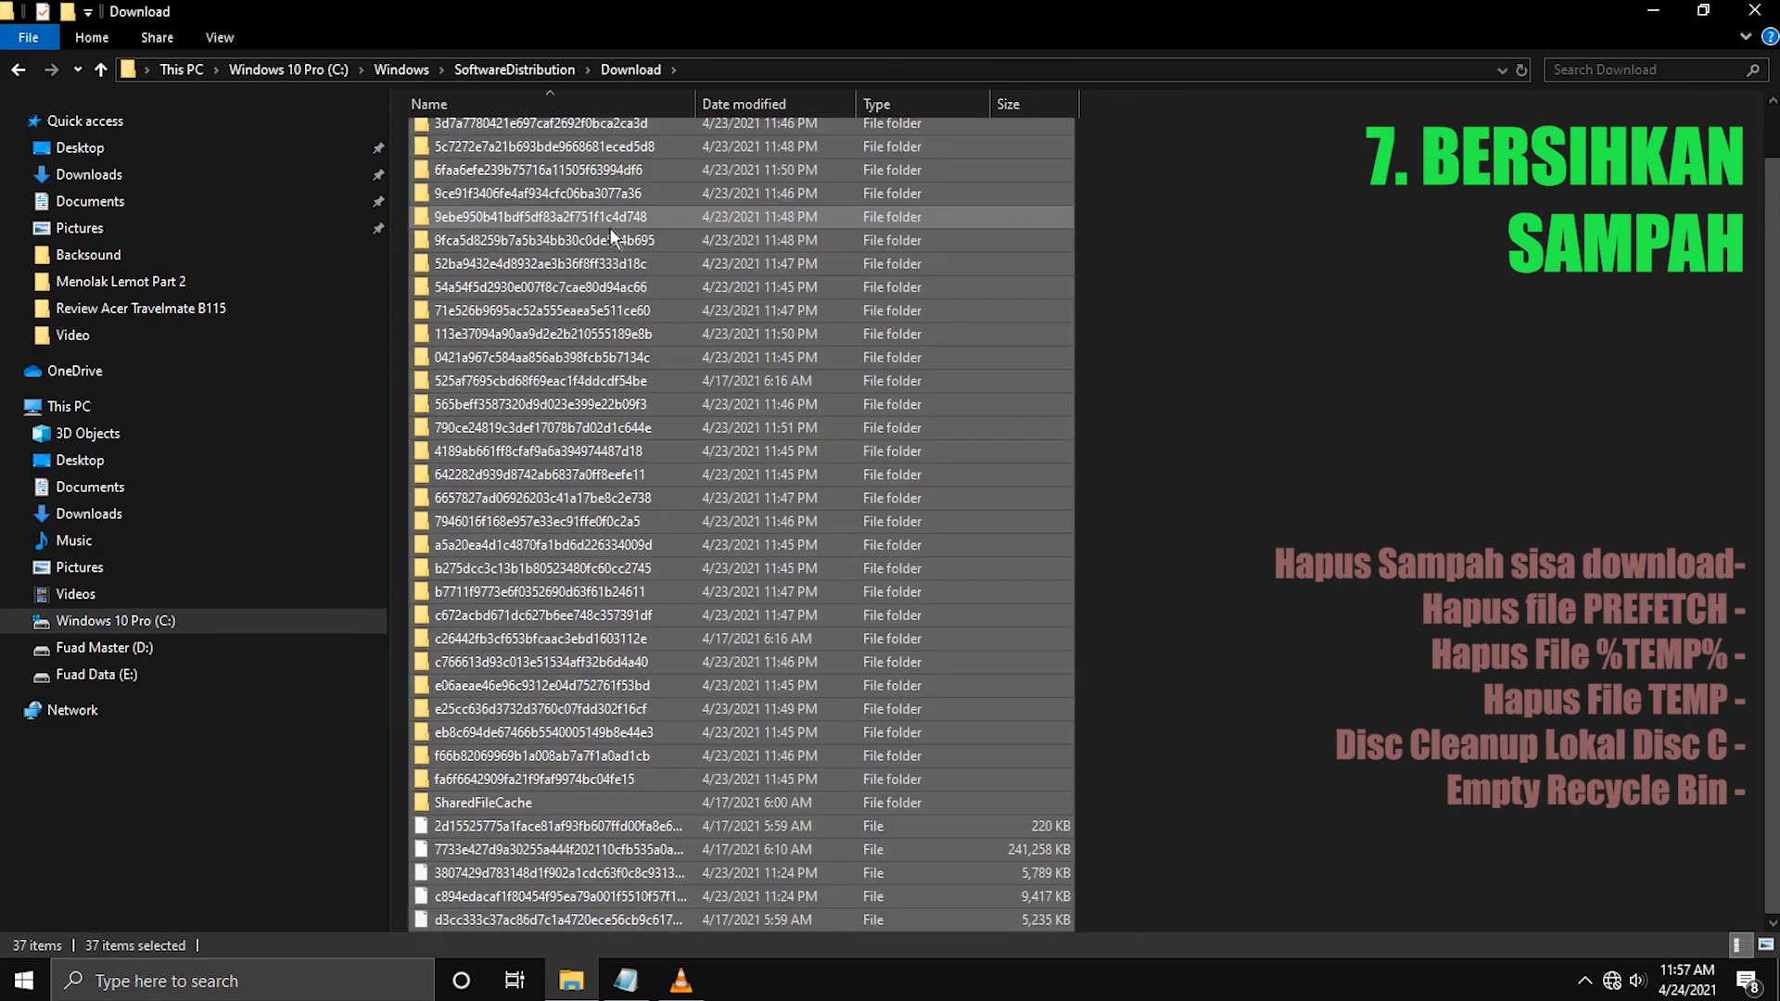
{"action": "right_click", "coordinate": [611, 238]}
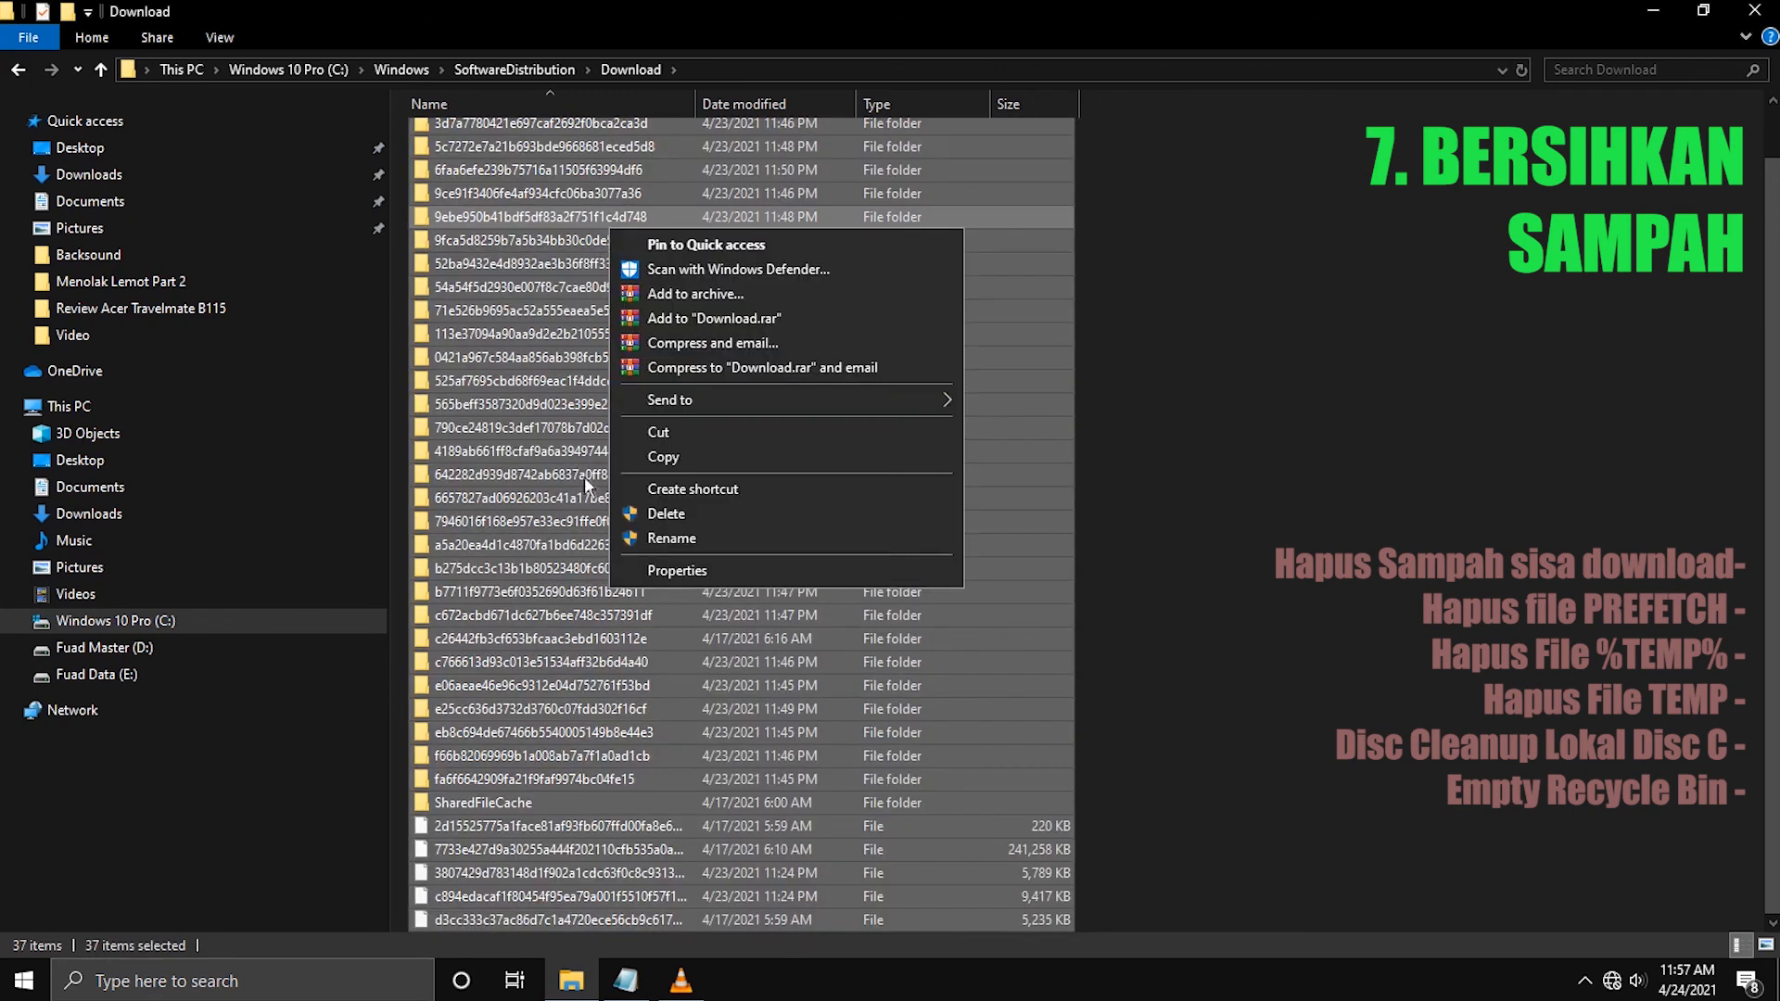
{"action": "left_click", "coordinate": [665, 517]}
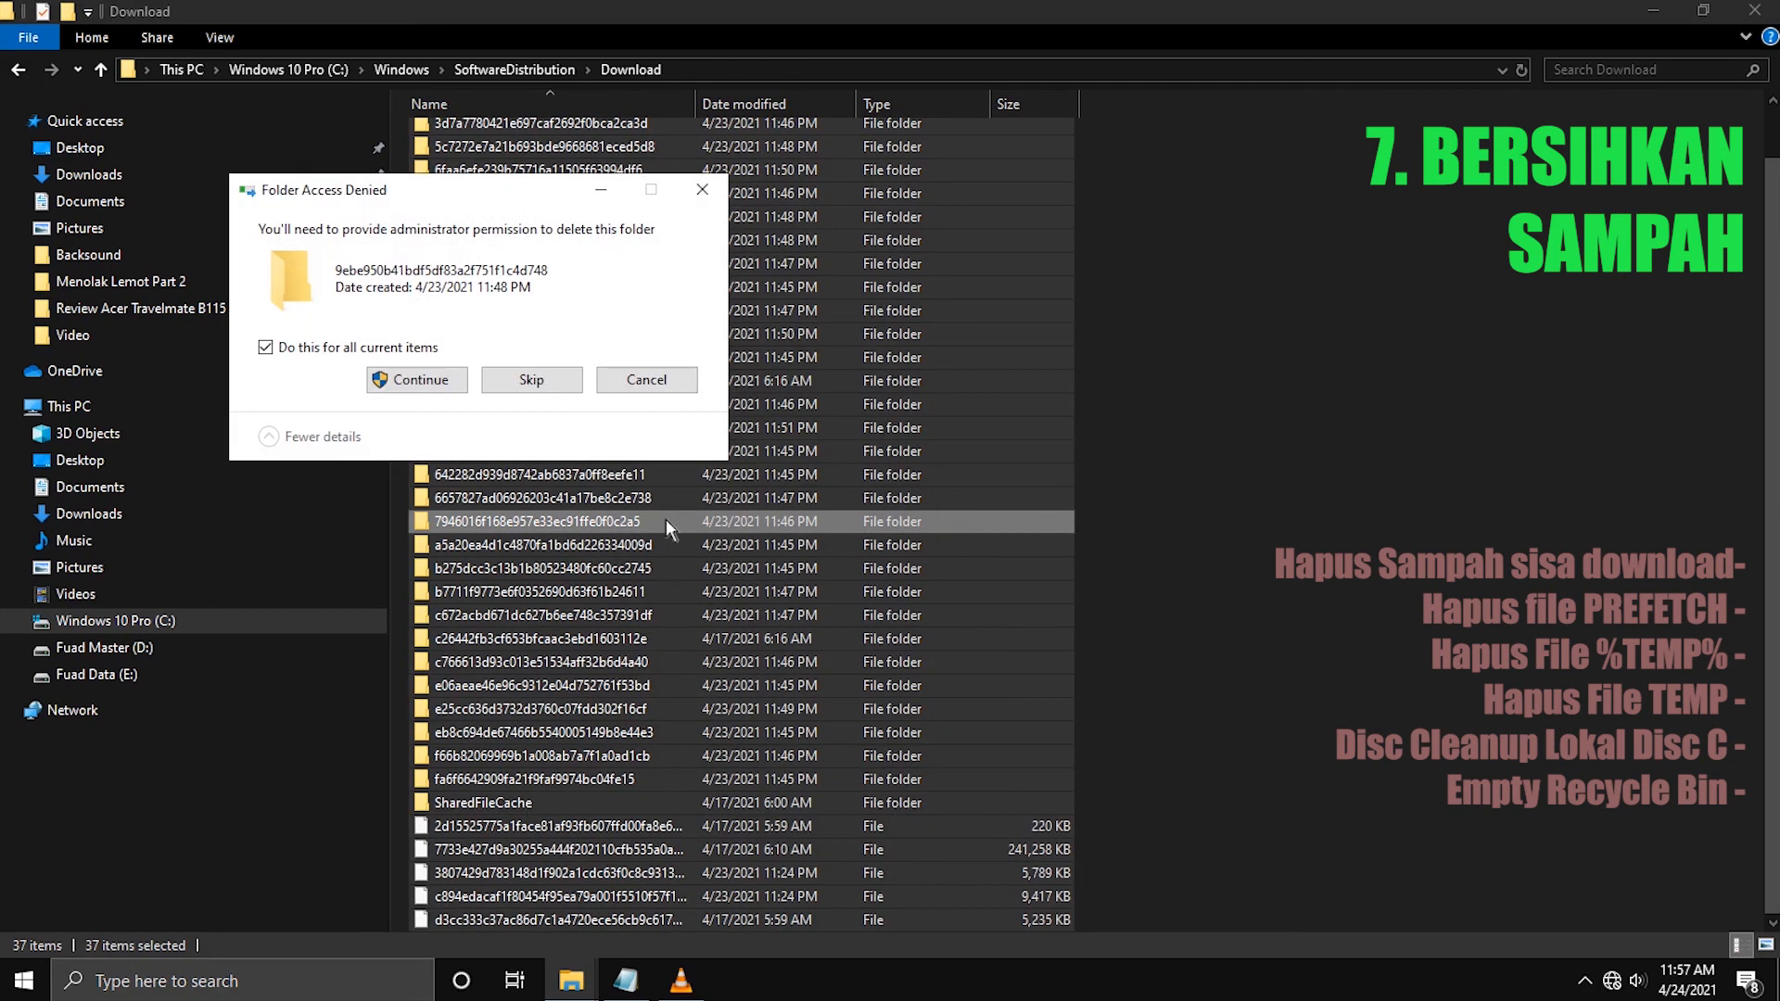
{"action": "left_click_drag", "start_coordinate": [492, 193], "coordinate": [829, 194]}
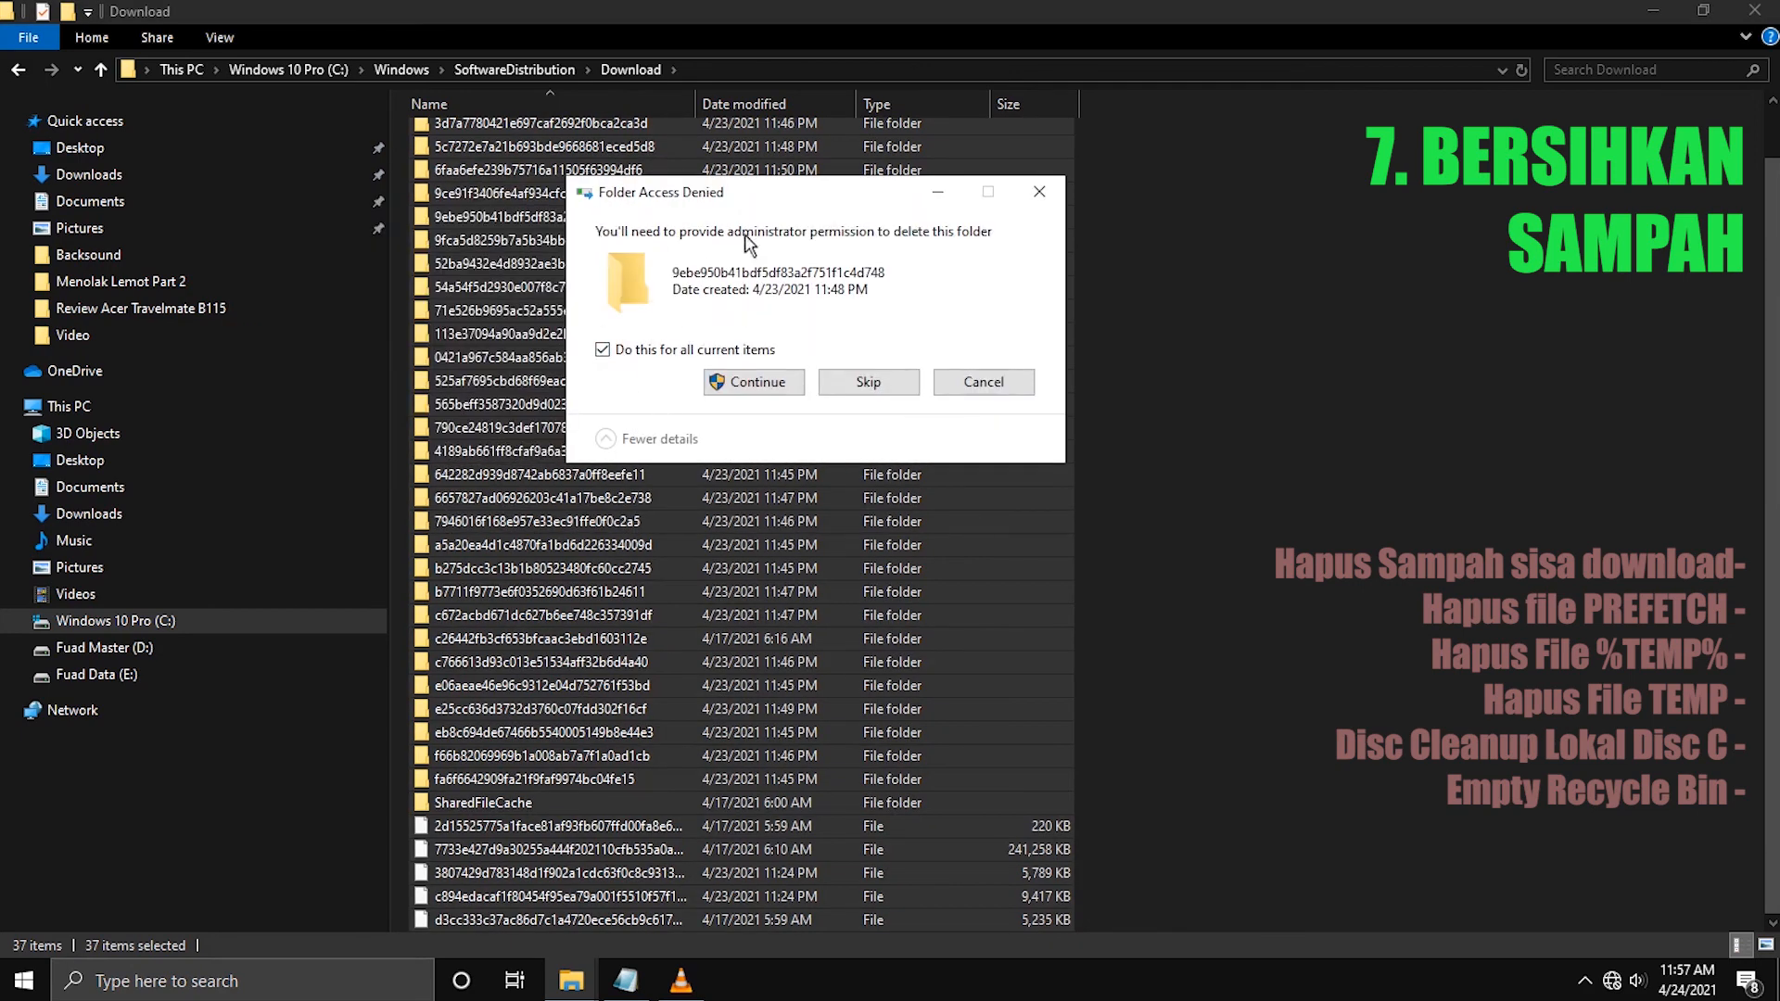
{"action": "left_click", "coordinate": [605, 352]}
{"action": "left_click", "coordinate": [602, 351]}
{"action": "left_click", "coordinate": [755, 382]}
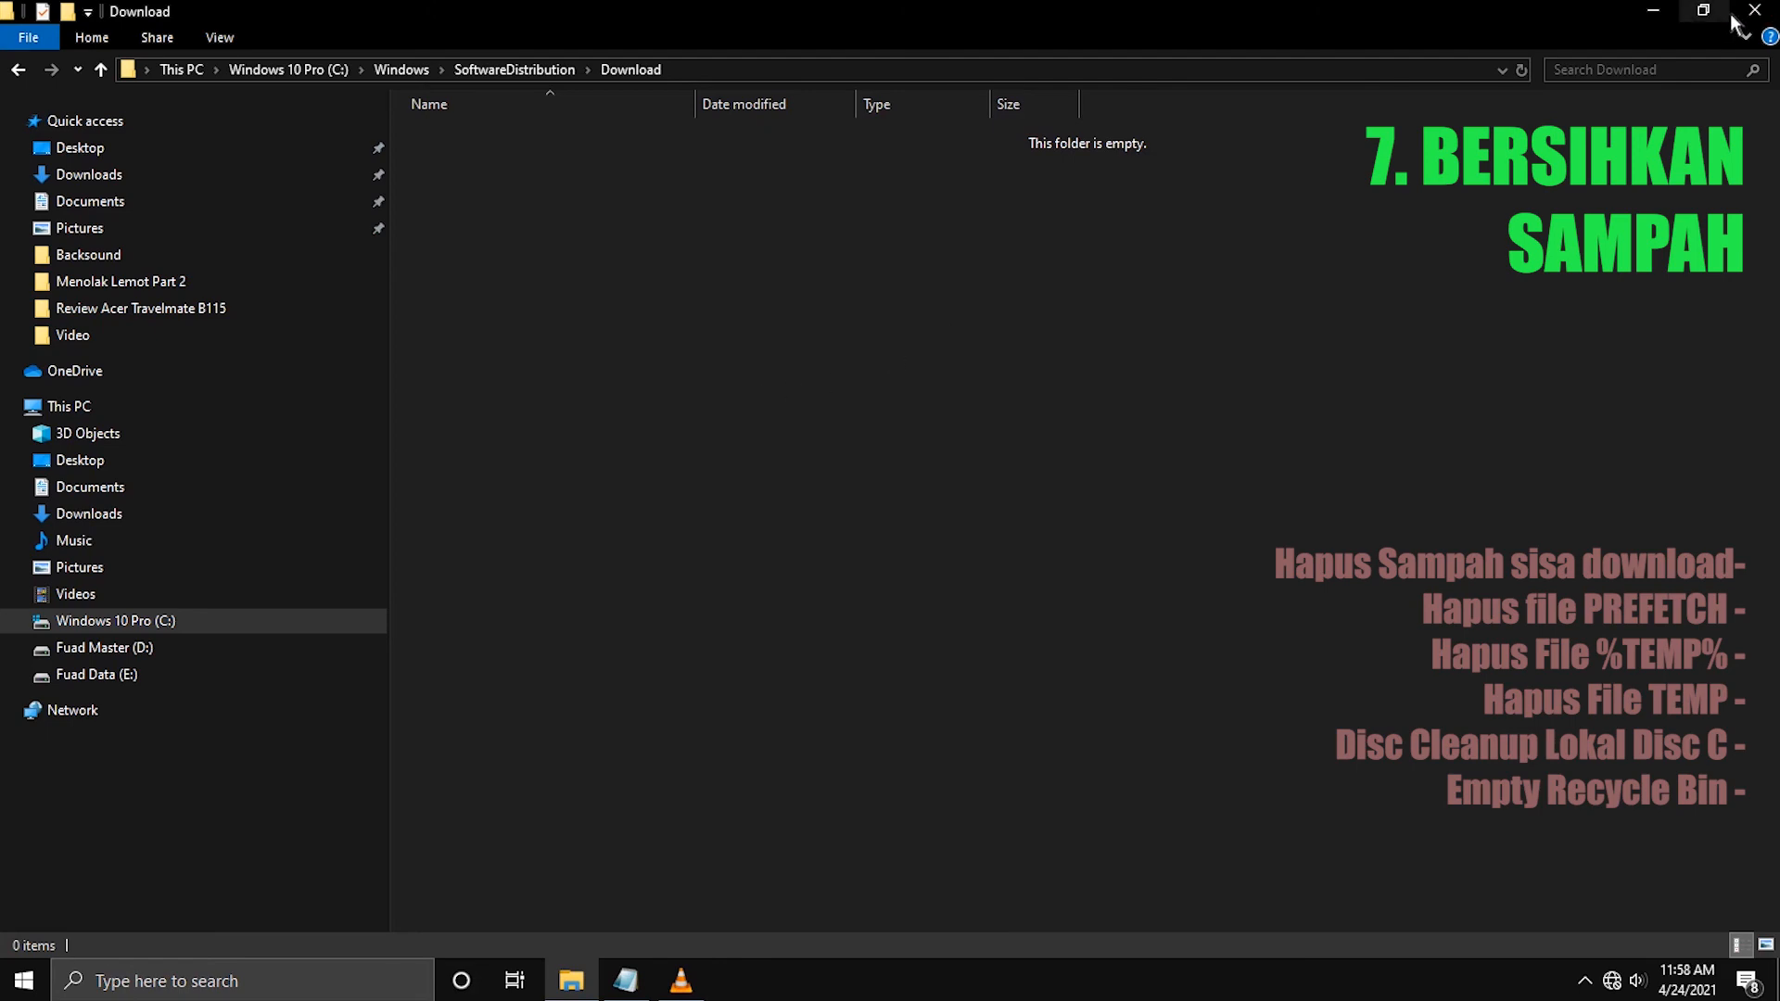
{"action": "left_click", "coordinate": [1759, 11]}
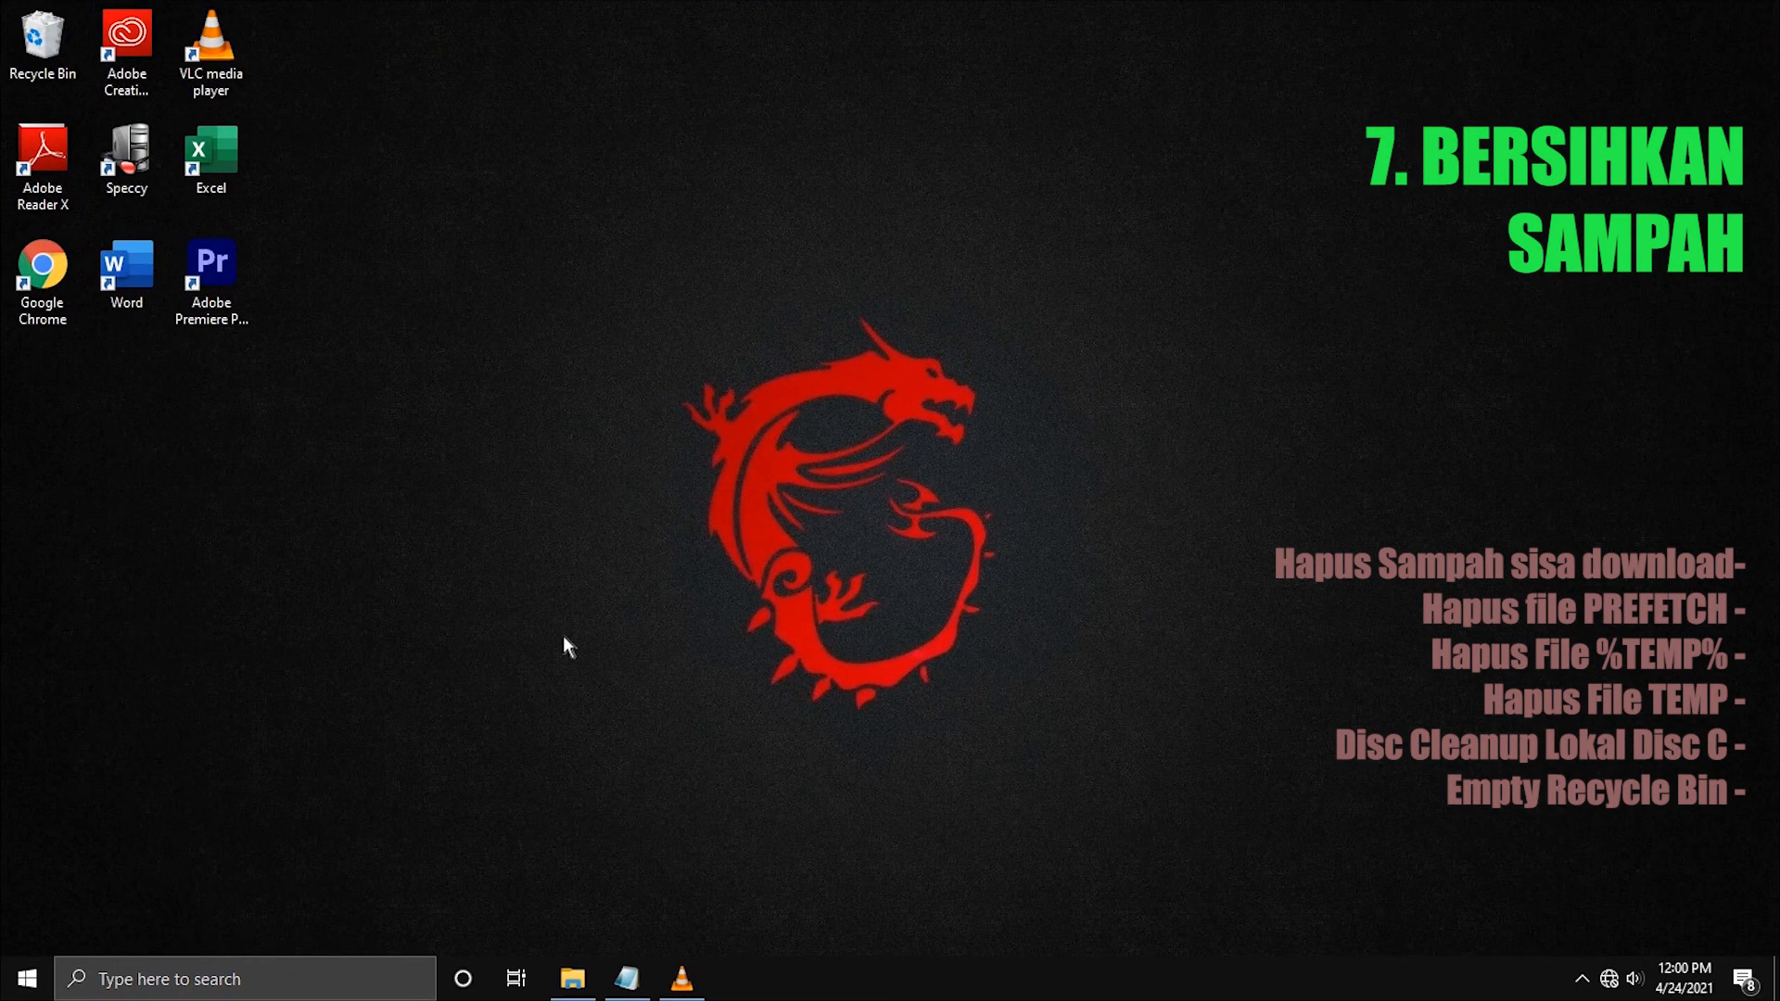
Search for "RUN", use Run to open PREFETCH, and accept permanent access to the folder.
{"action": "left_click", "coordinate": [263, 985]}
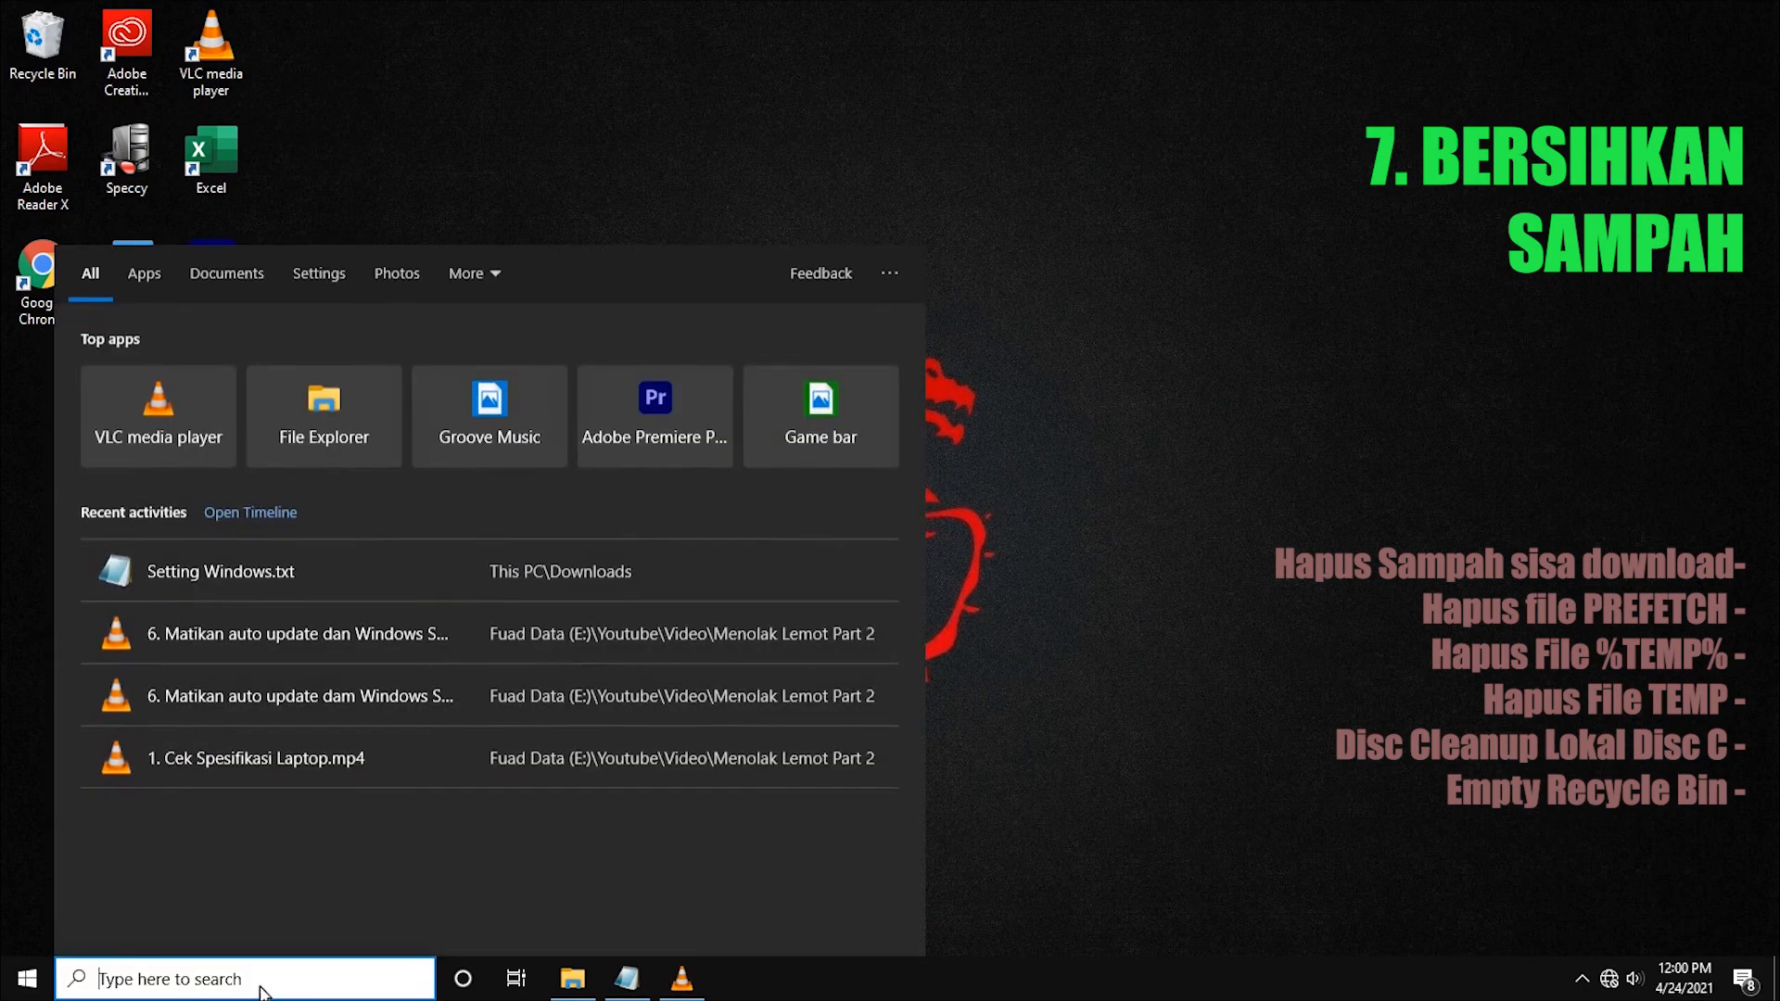
{"action": "type", "text": "RUn"}
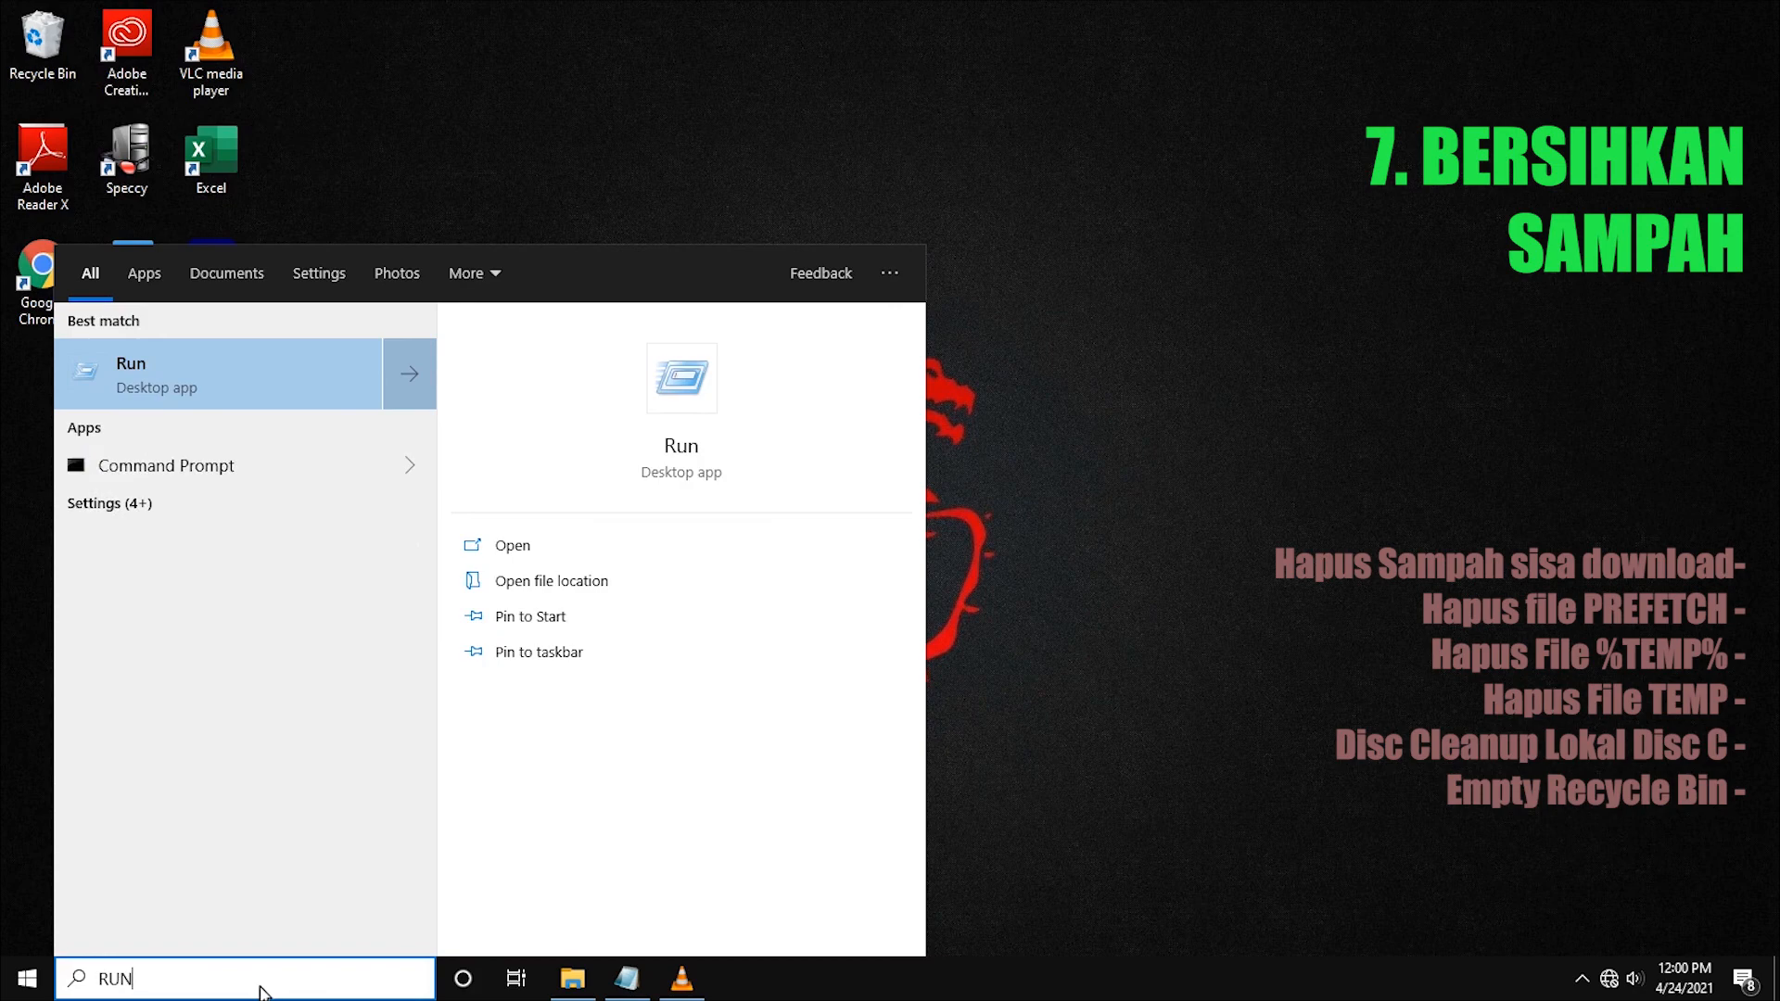
{"action": "left_click", "coordinate": [189, 375]}
{"action": "left_click_drag", "start_coordinate": [232, 739], "coordinate": [343, 505]}
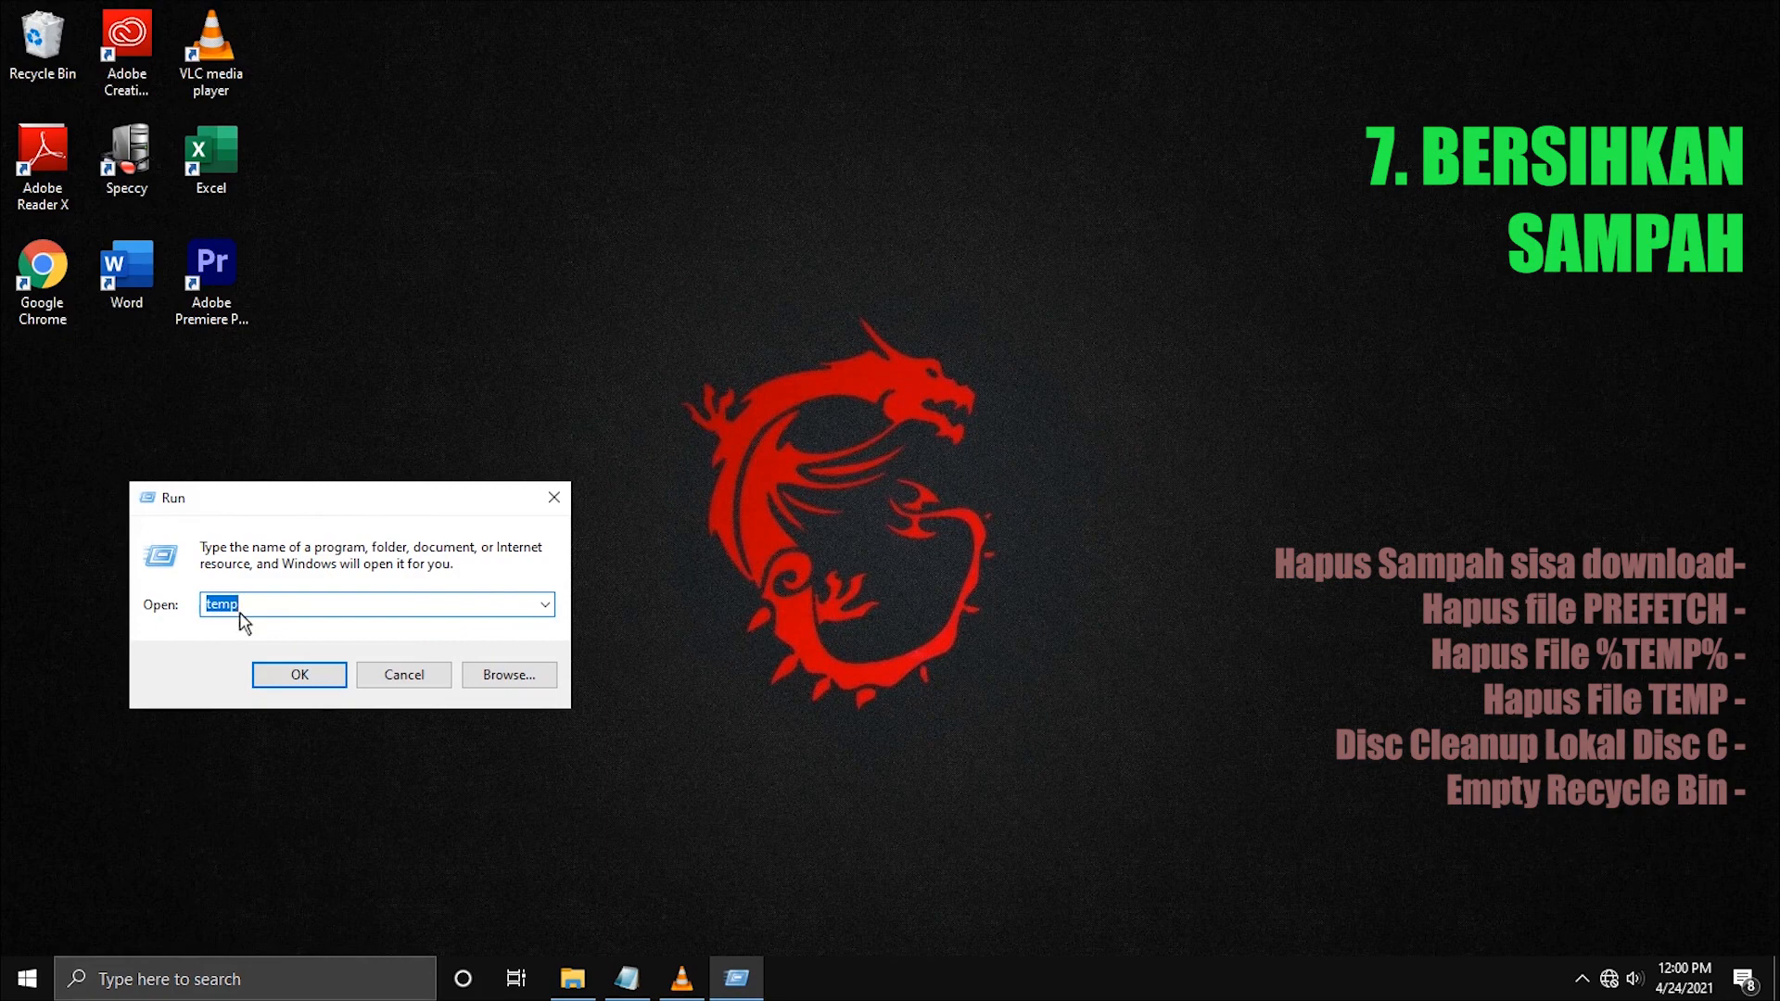
{"action": "type", "text": "PREFET"}
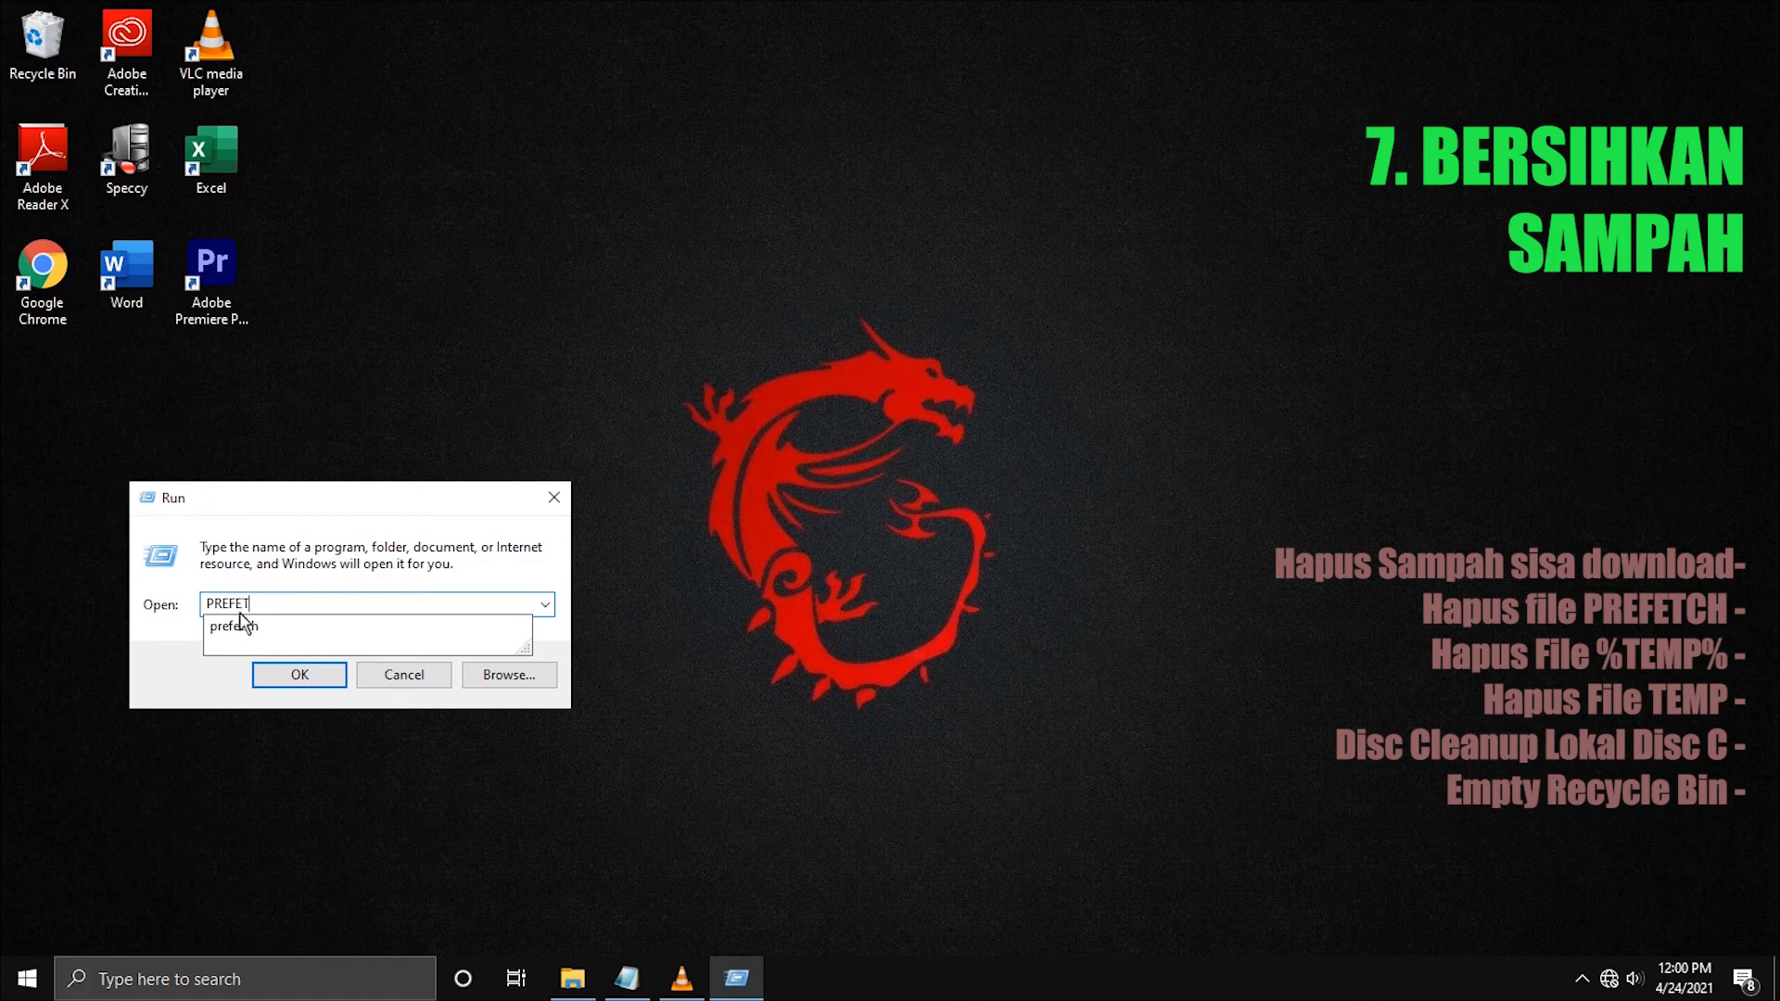
{"action": "type", "text": "CH"}
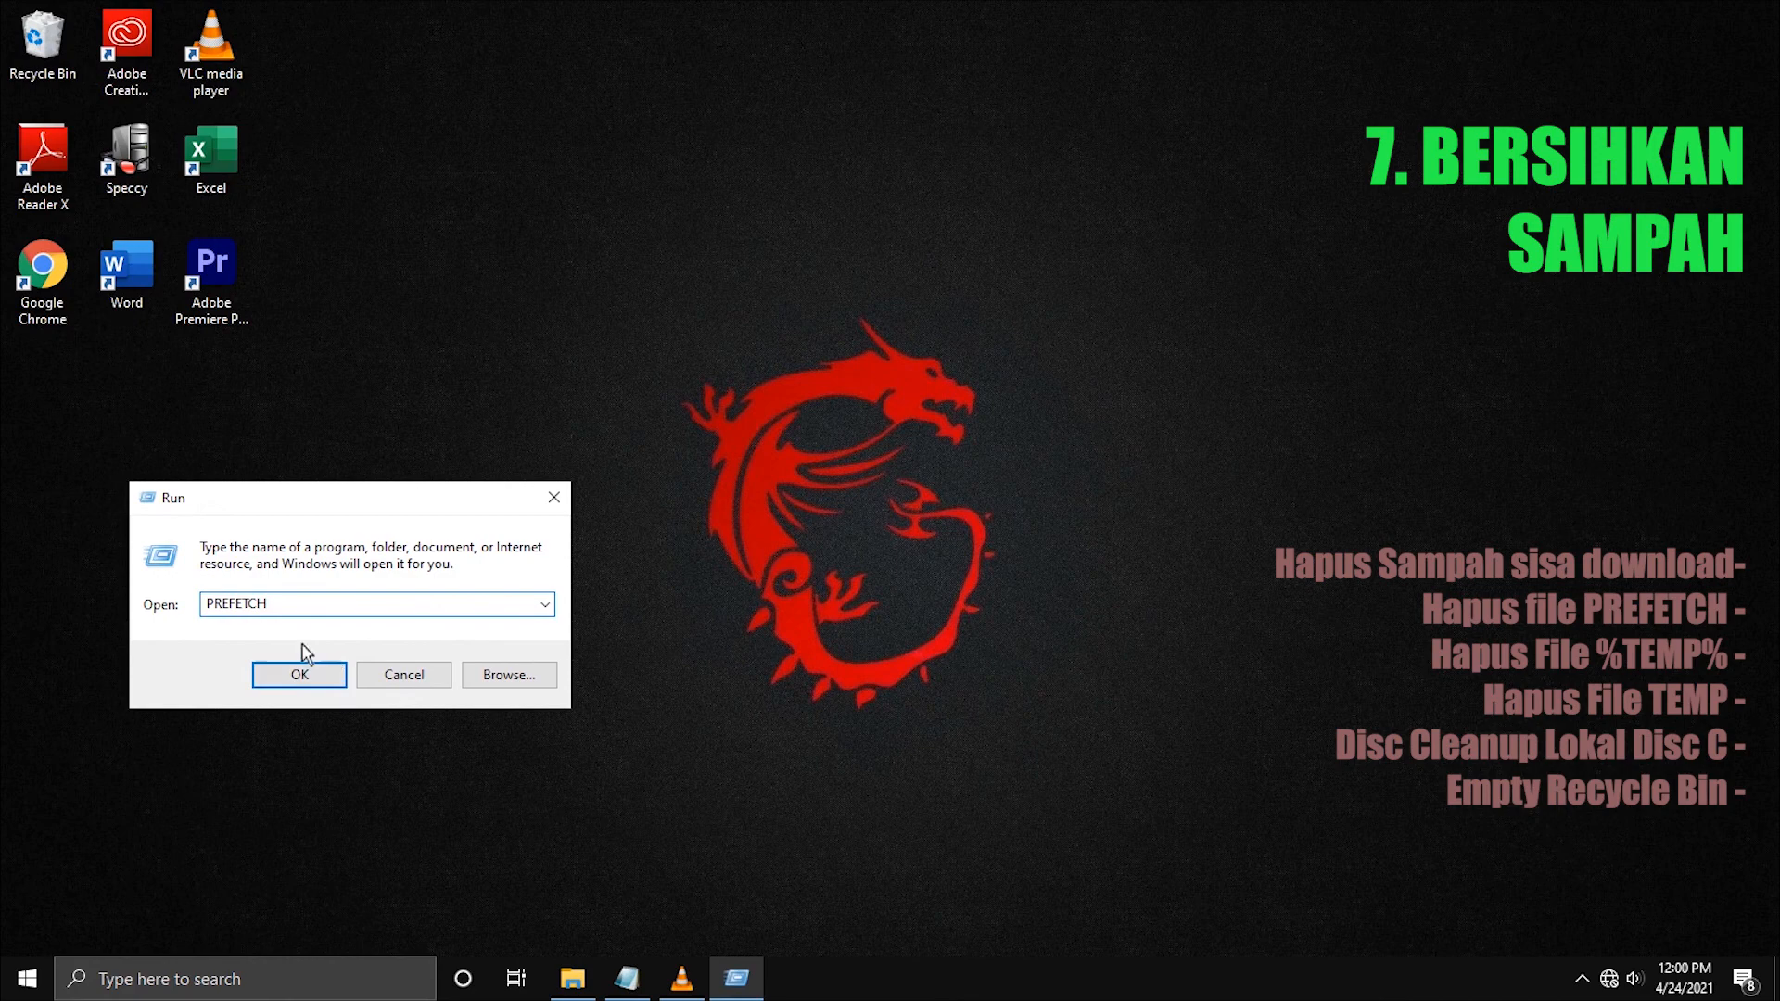
{"action": "left_click", "coordinate": [298, 675]}
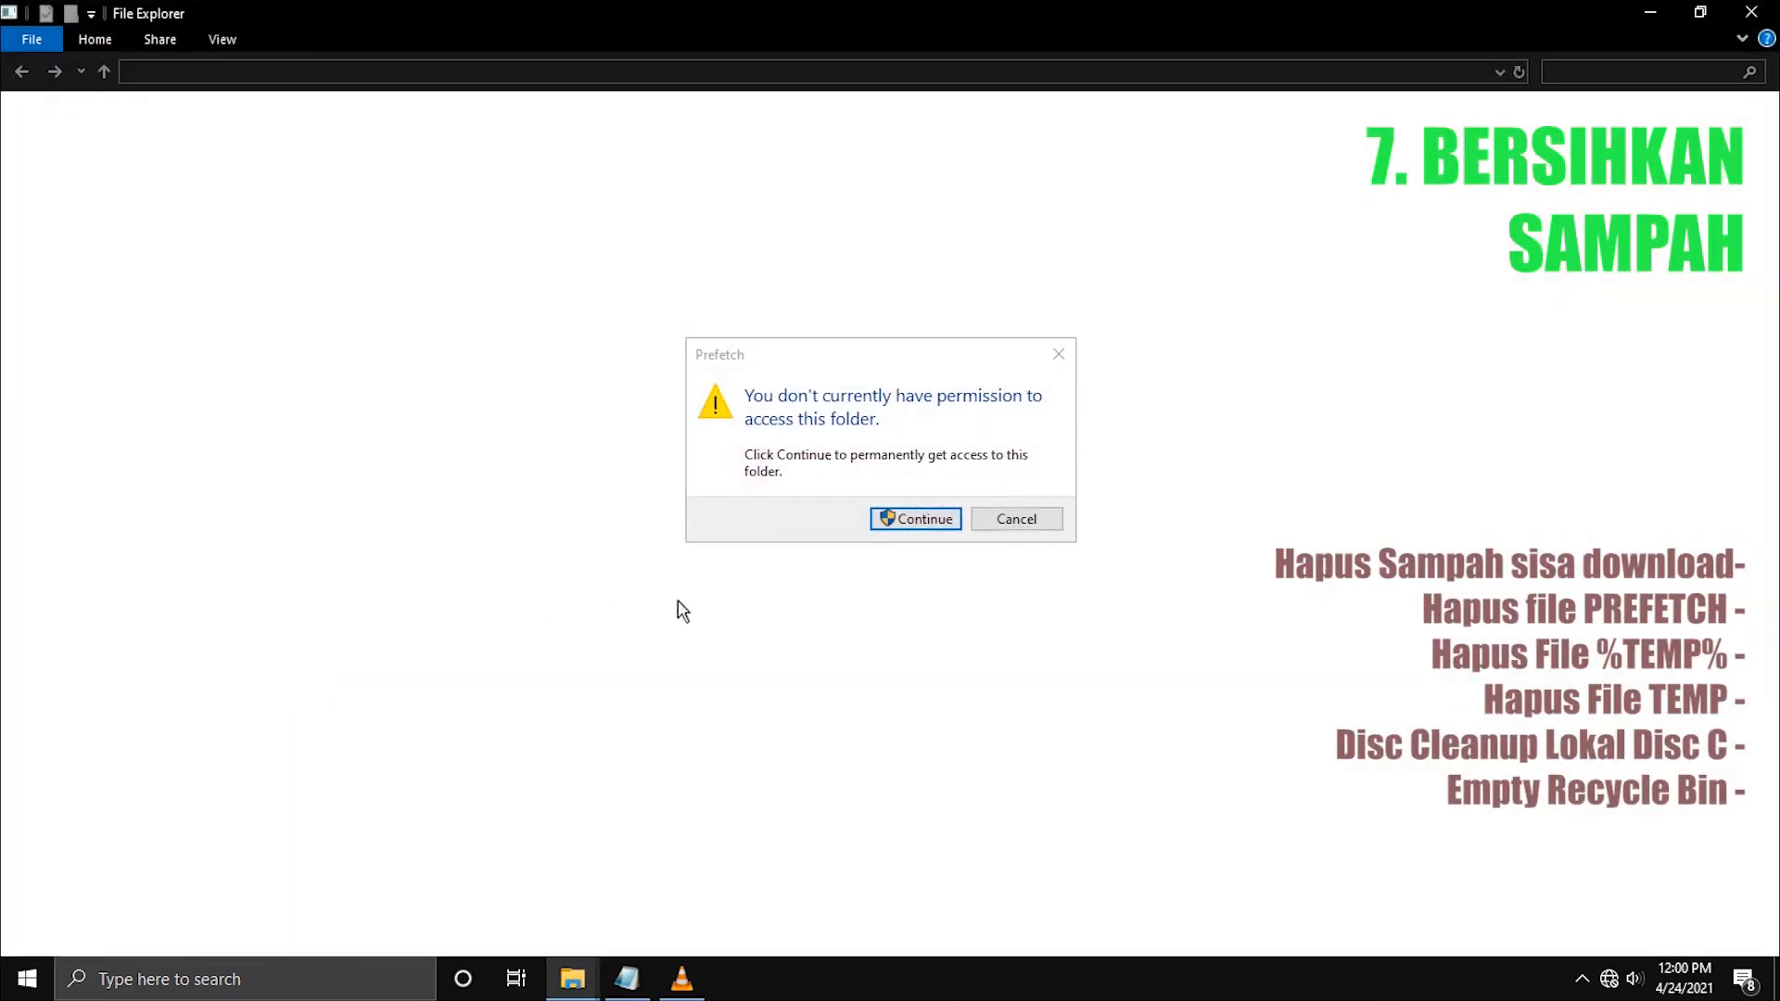
{"action": "left_click", "coordinate": [913, 513]}
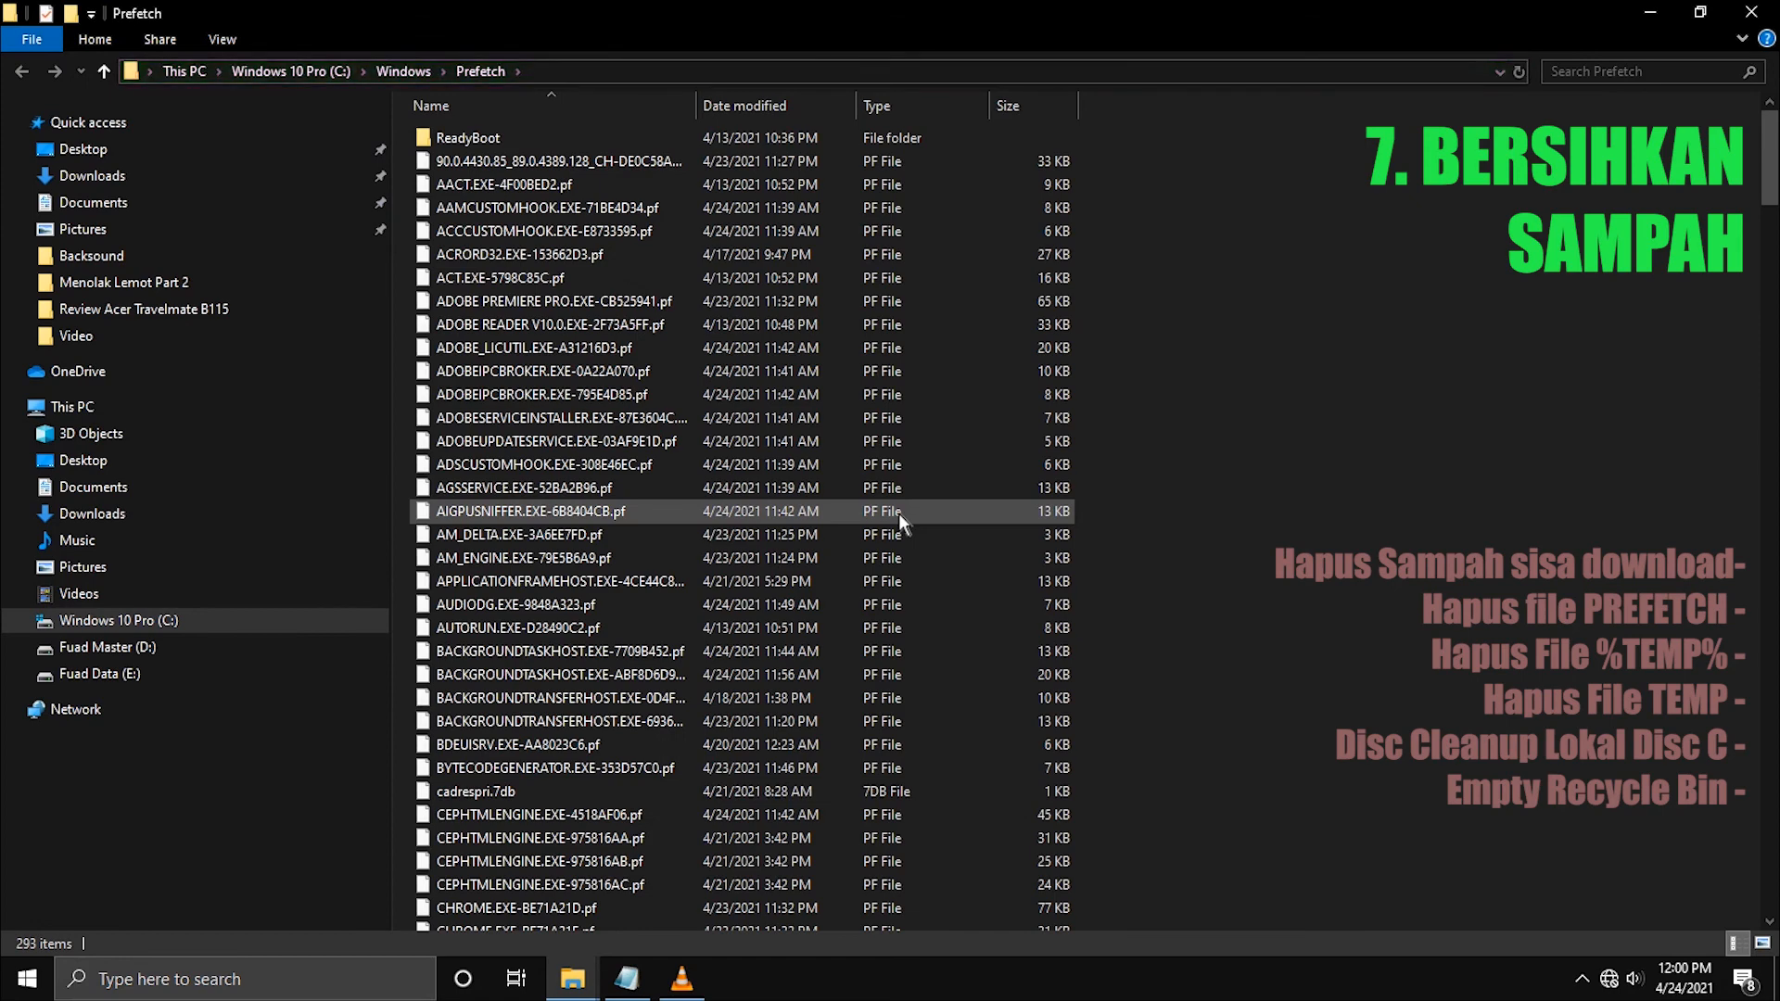
Delete all items in the Prefetch folder, skipping files in use for all current items, and close the folder window.
{"action": "left_click", "coordinate": [552, 144]}
{"action": "scroll", "coordinate": [597, 547], "scroll_direction": "down", "scroll_amount": 5}
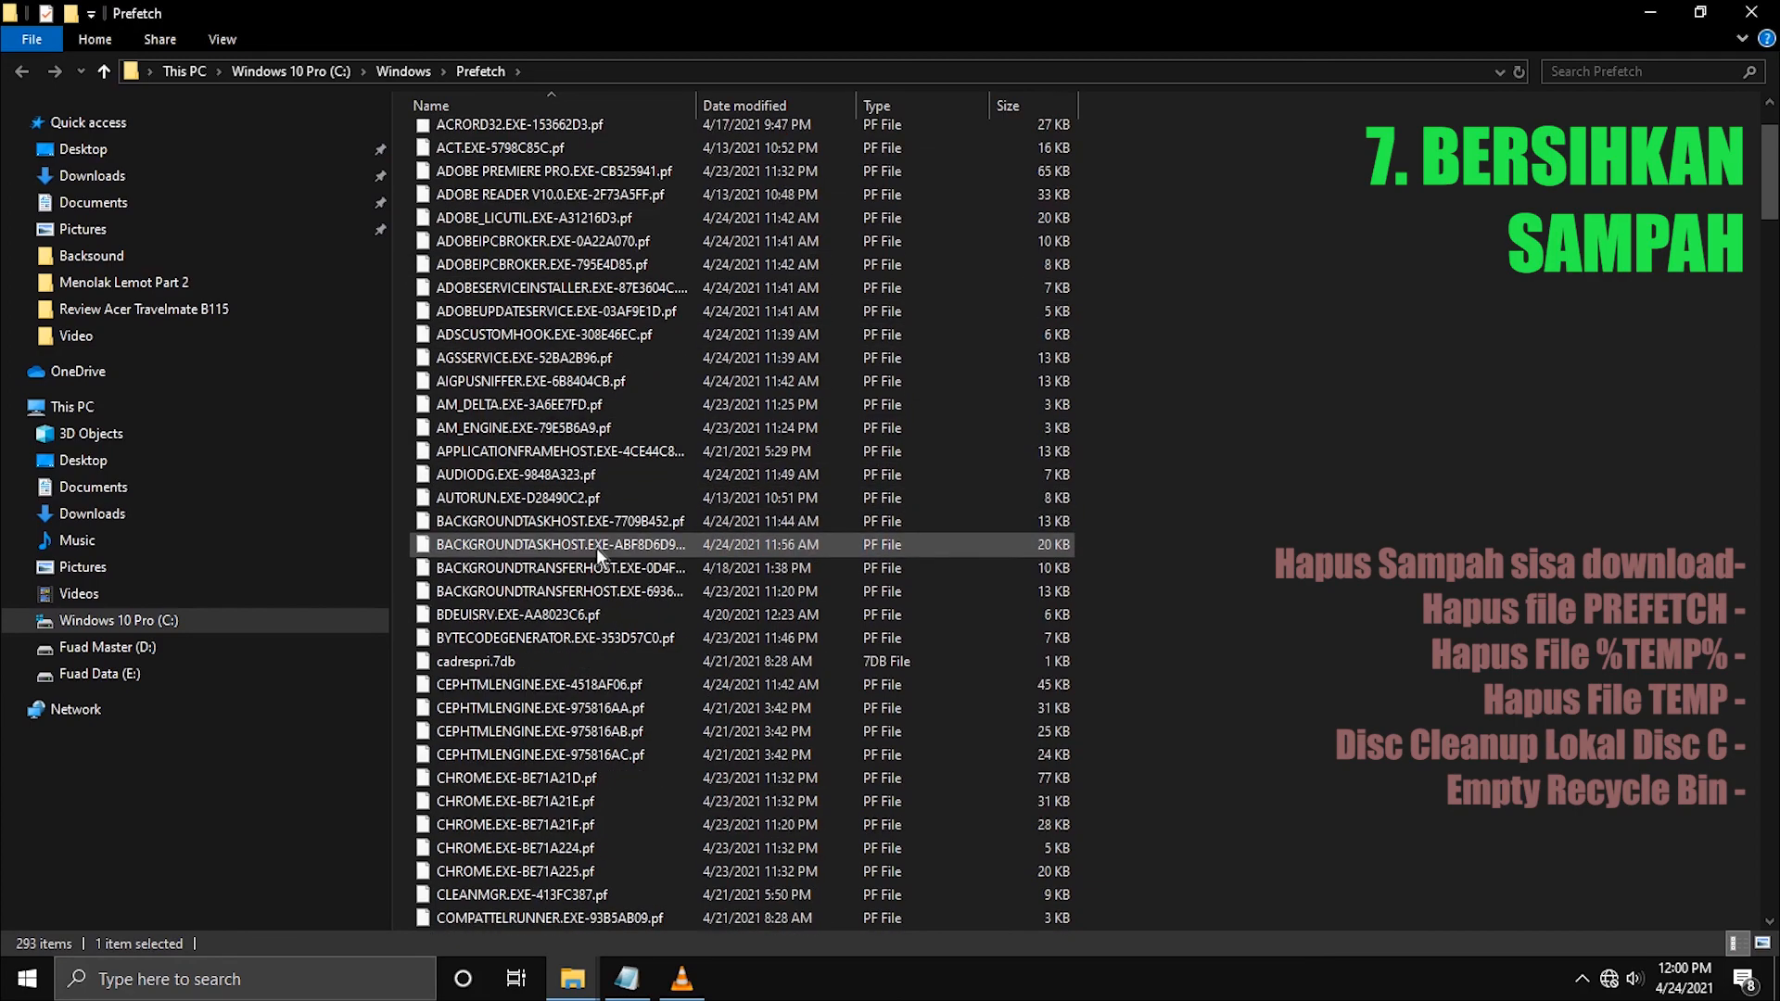
{"action": "scroll", "coordinate": [597, 548], "scroll_direction": "down", "scroll_amount": 18}
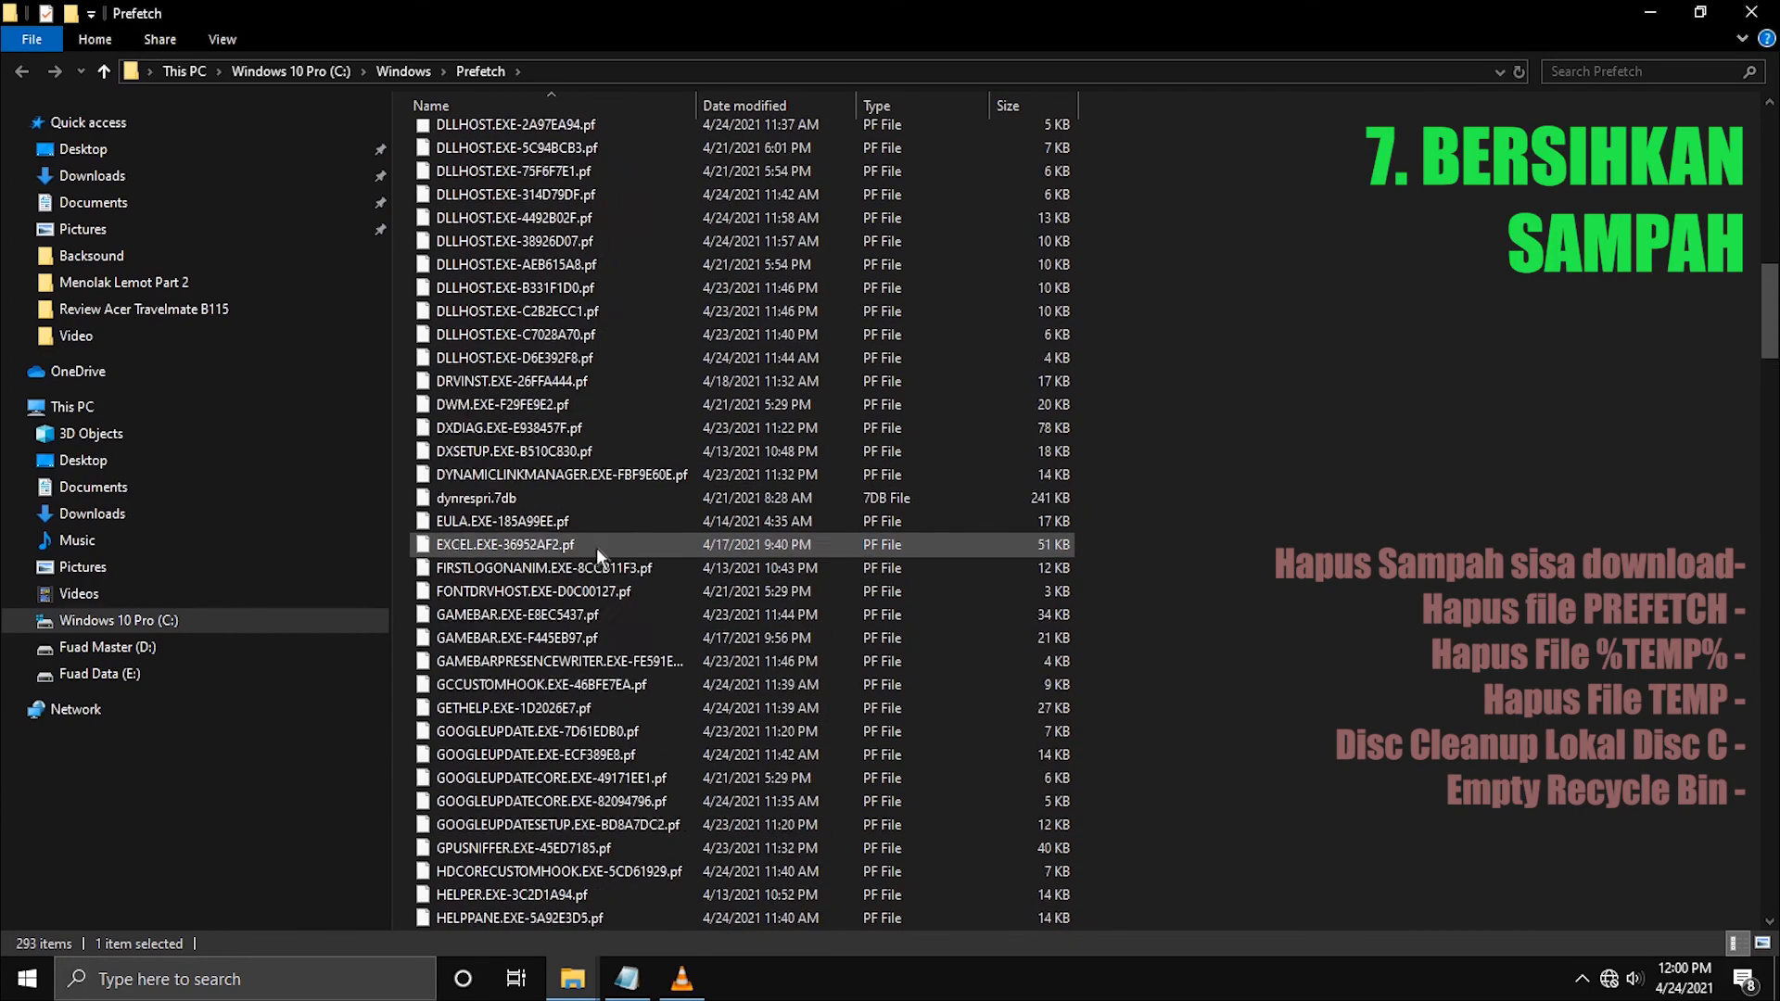
{"action": "scroll", "coordinate": [597, 547], "scroll_direction": "down", "scroll_amount": 20}
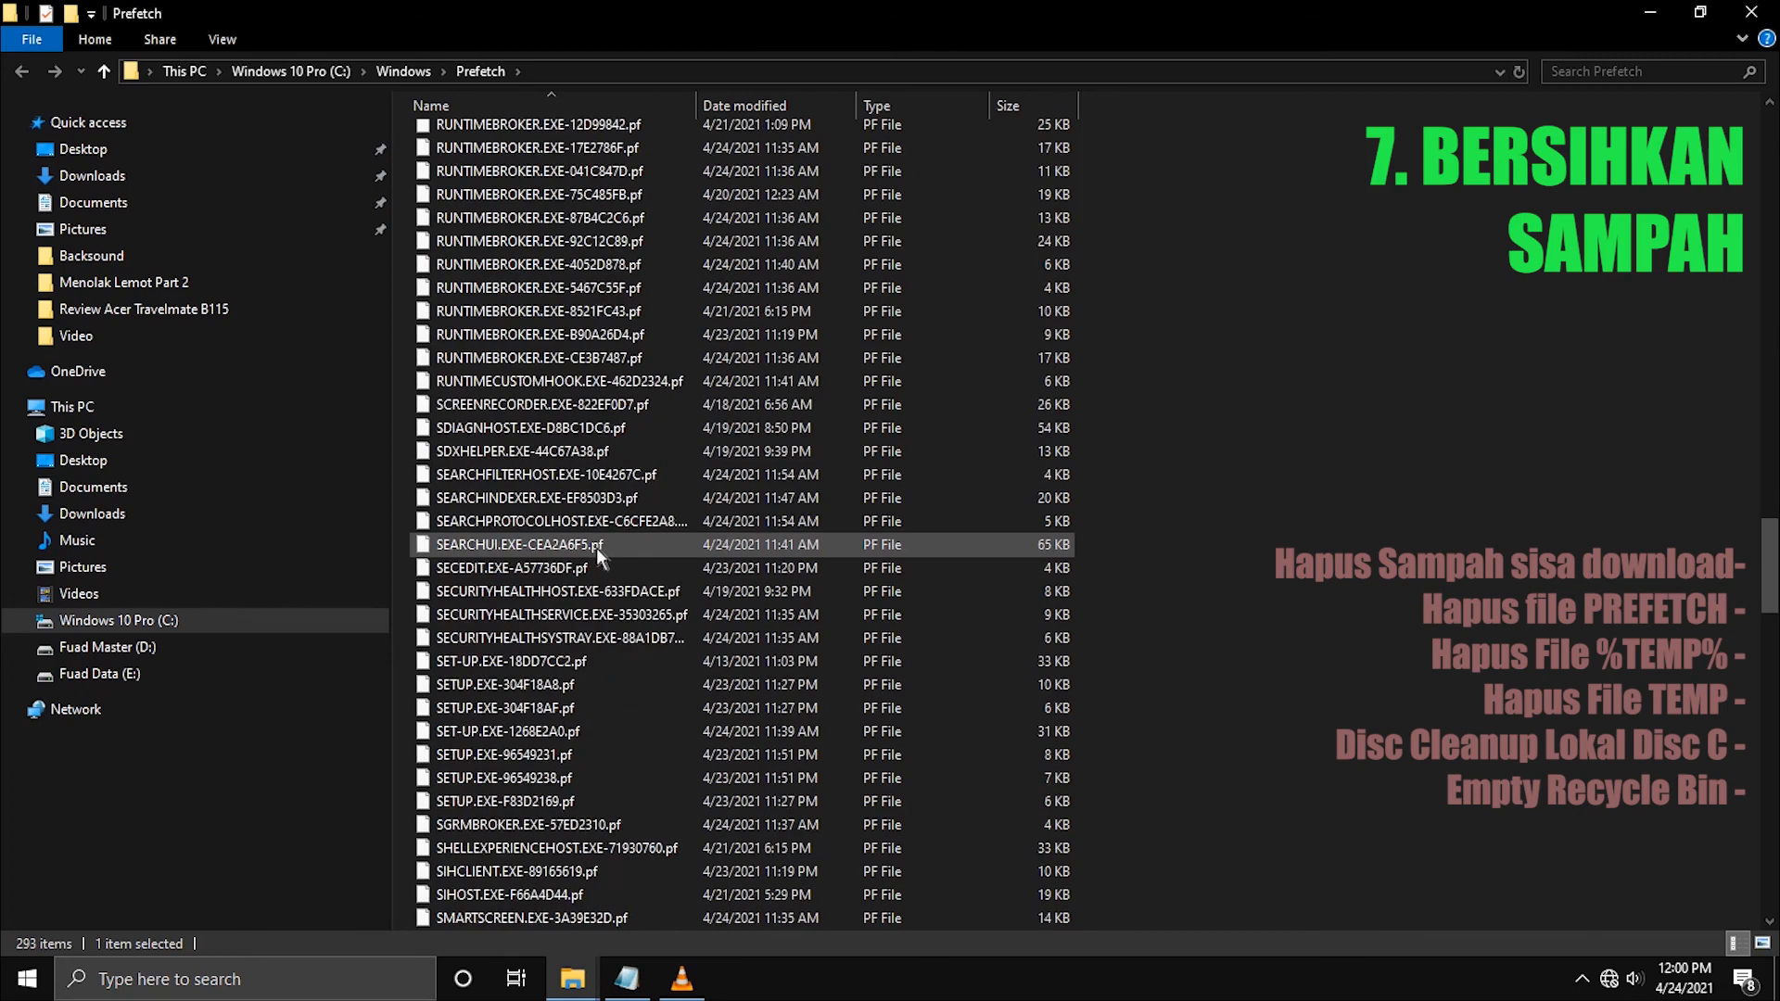
{"action": "scroll", "coordinate": [596, 547], "scroll_direction": "down", "scroll_amount": 20}
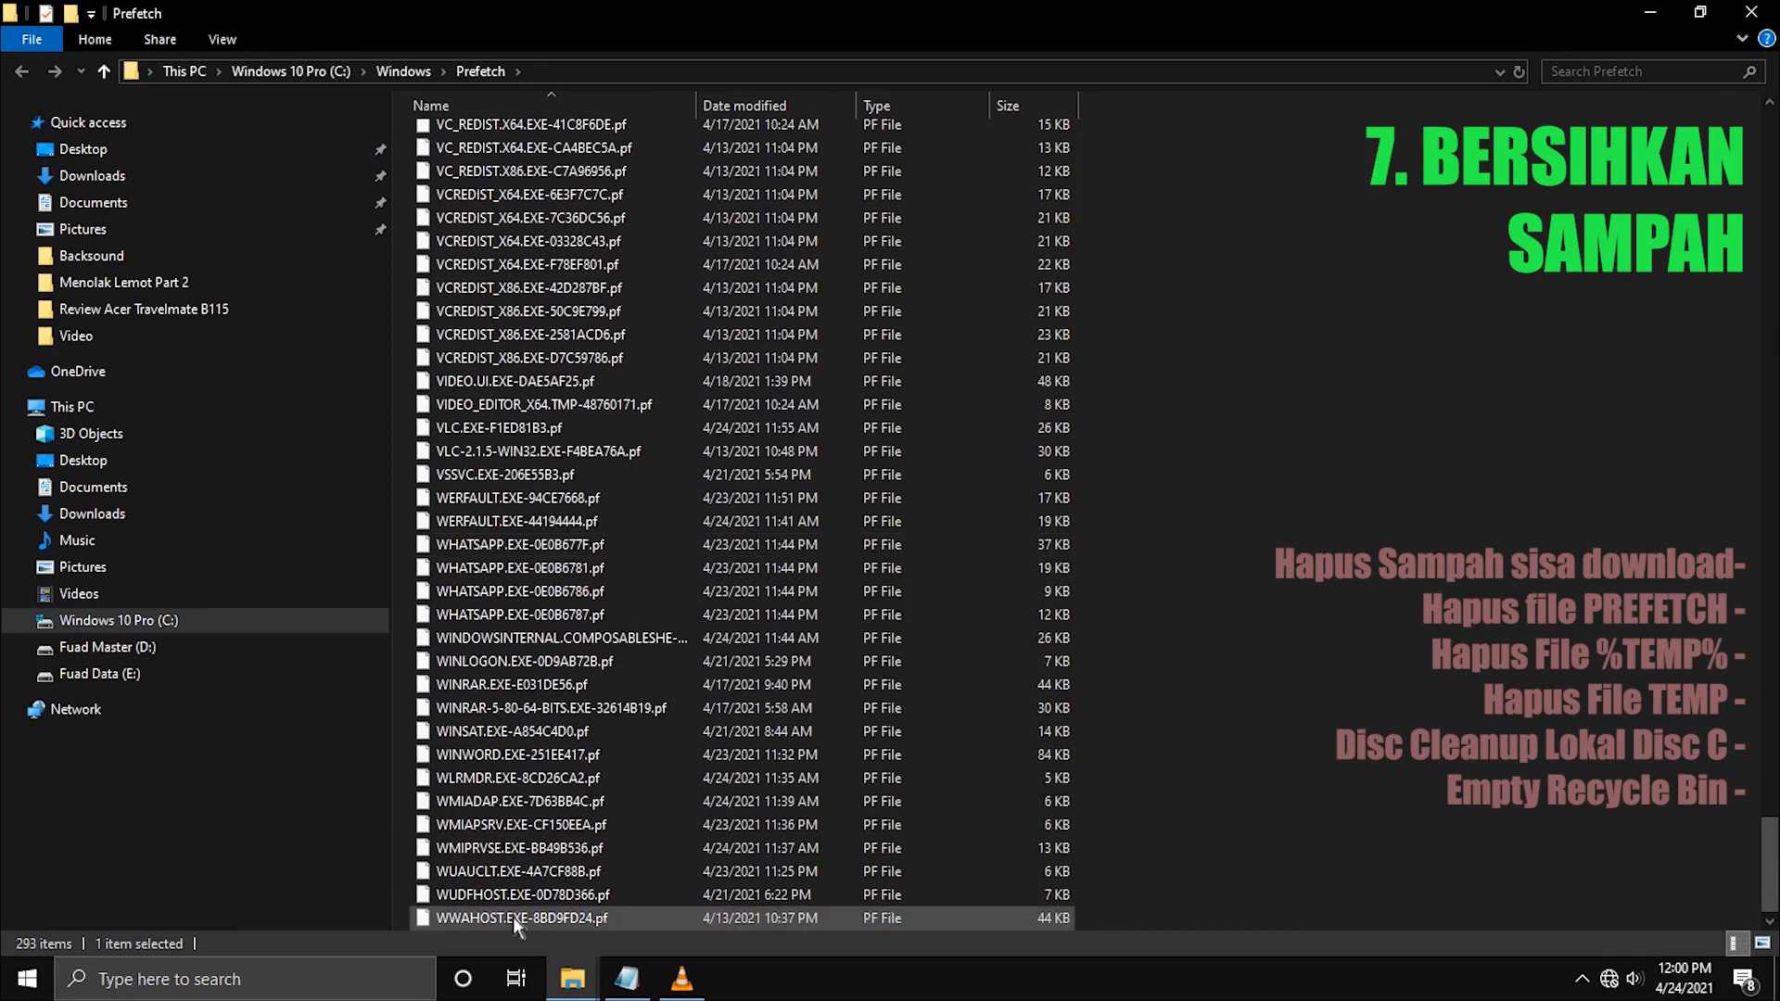
{"action": "key", "text": "ctrl+a"}
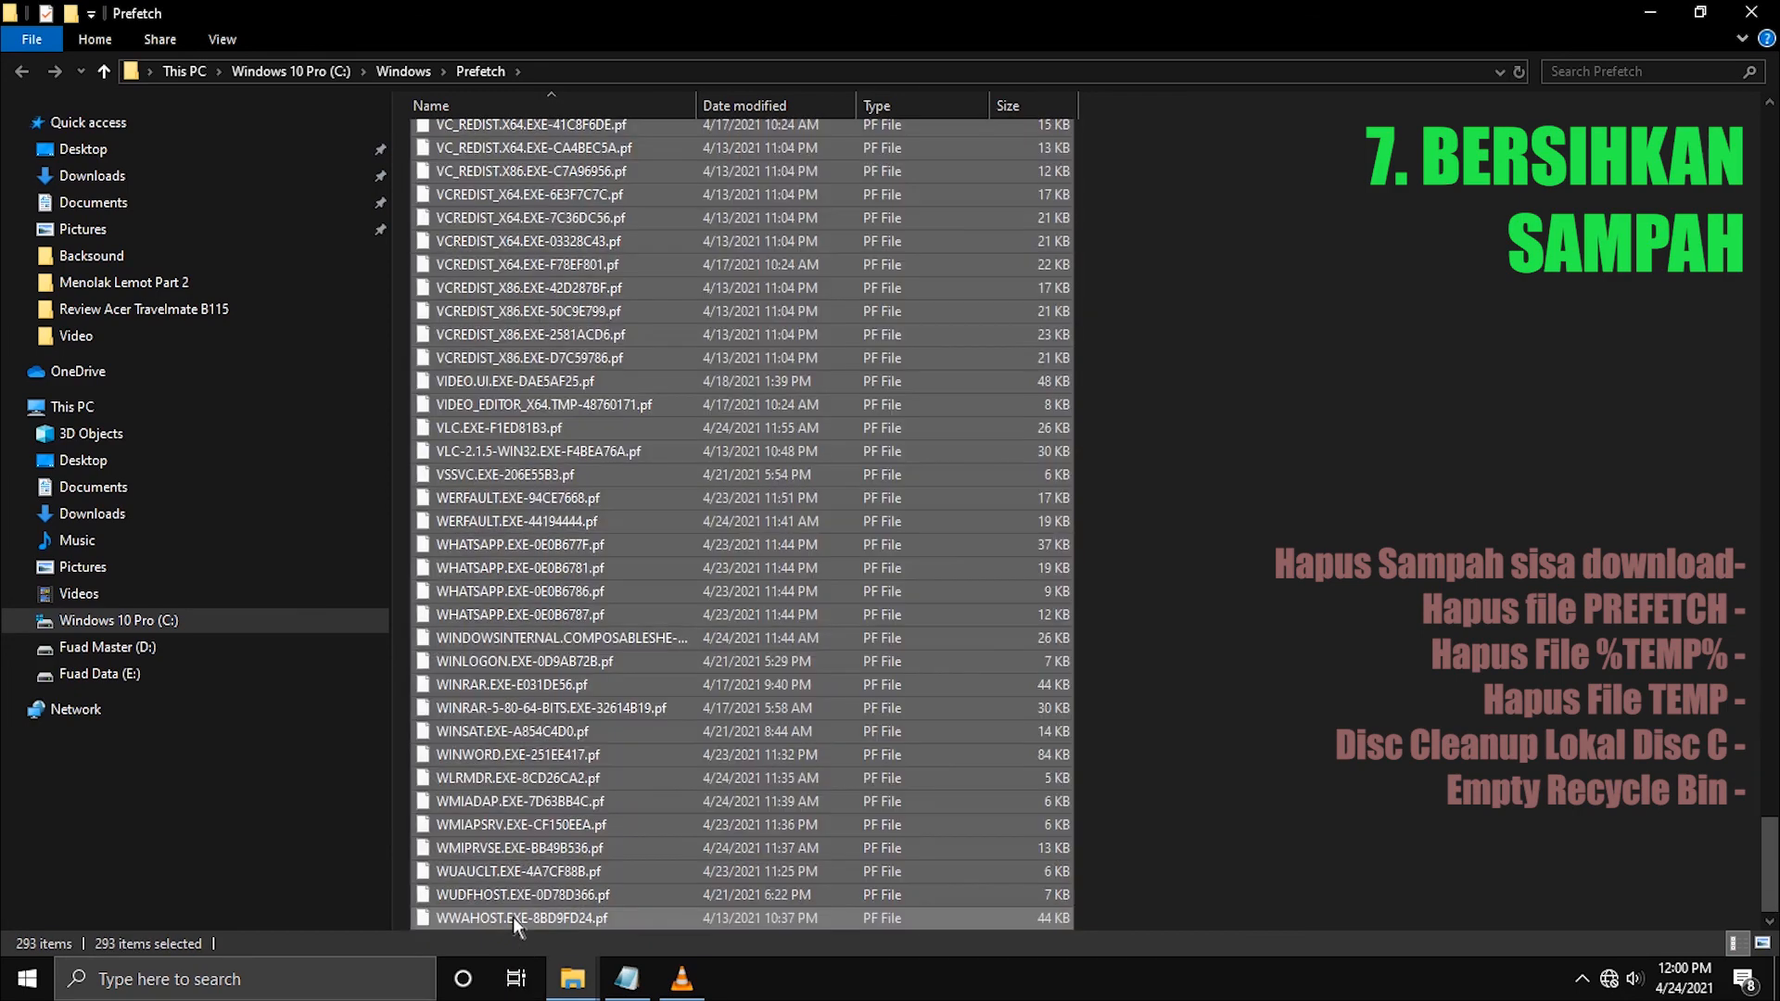
{"action": "right_click", "coordinate": [577, 375]}
{"action": "left_click", "coordinate": [651, 658]}
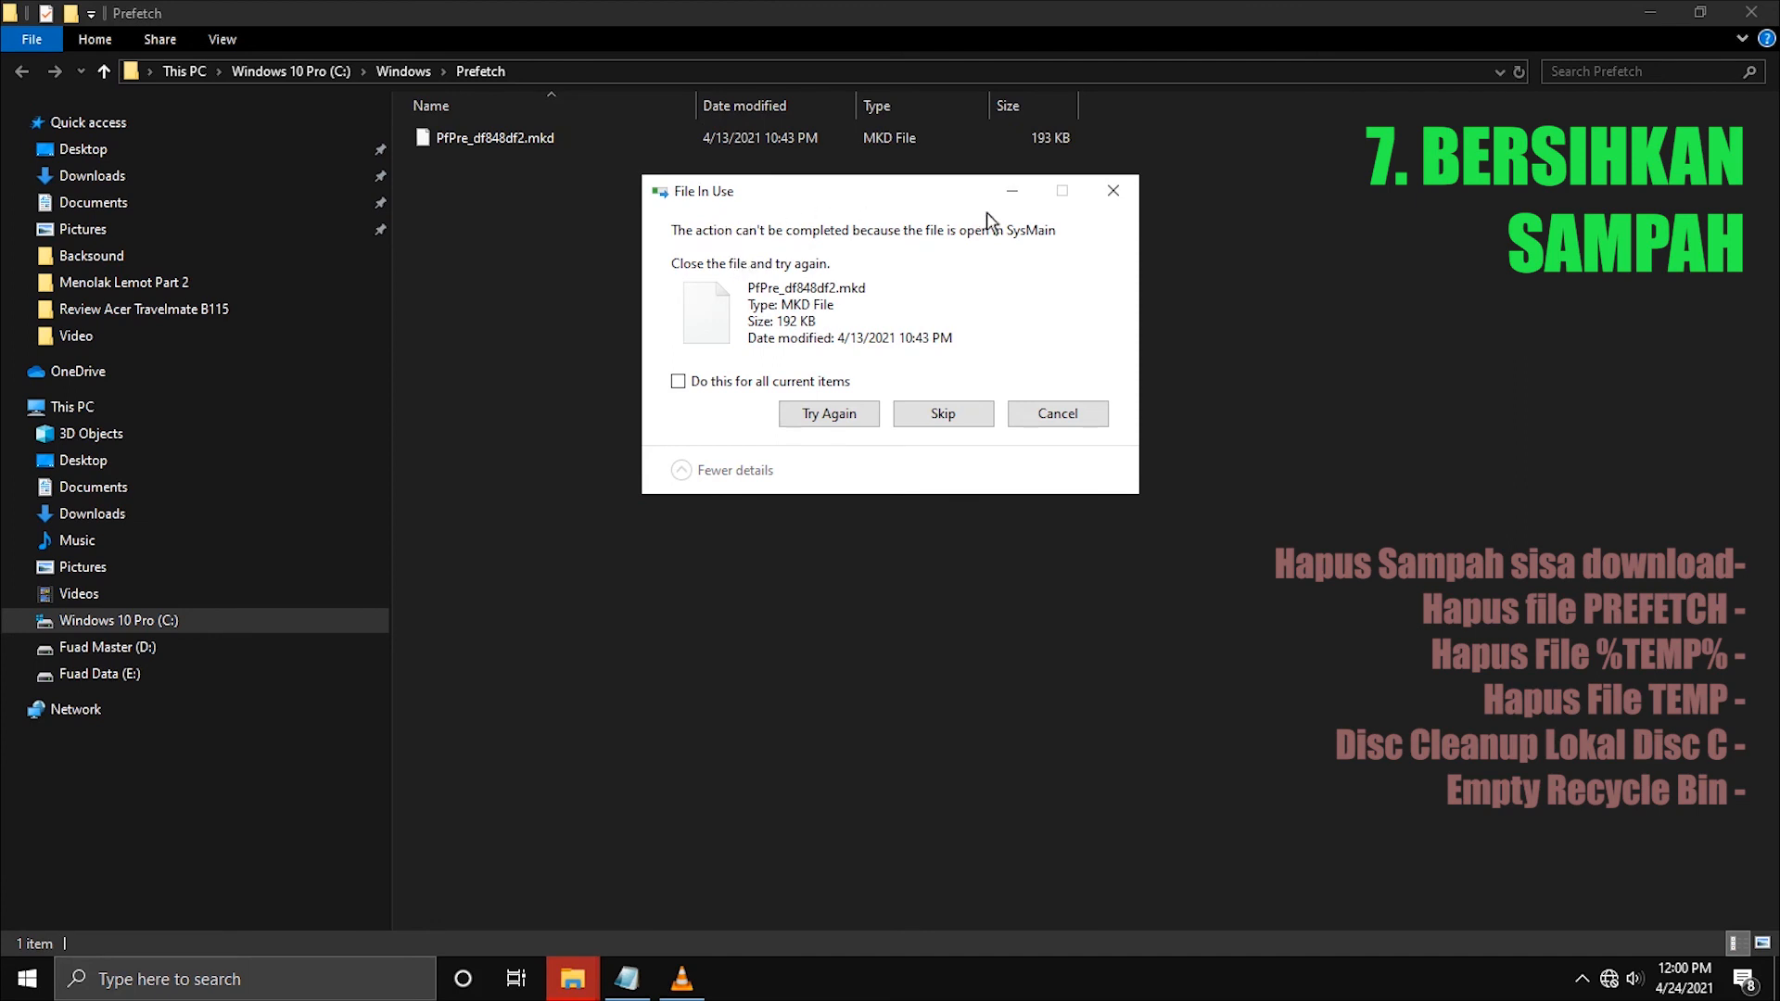
{"action": "left_click", "coordinate": [678, 382]}
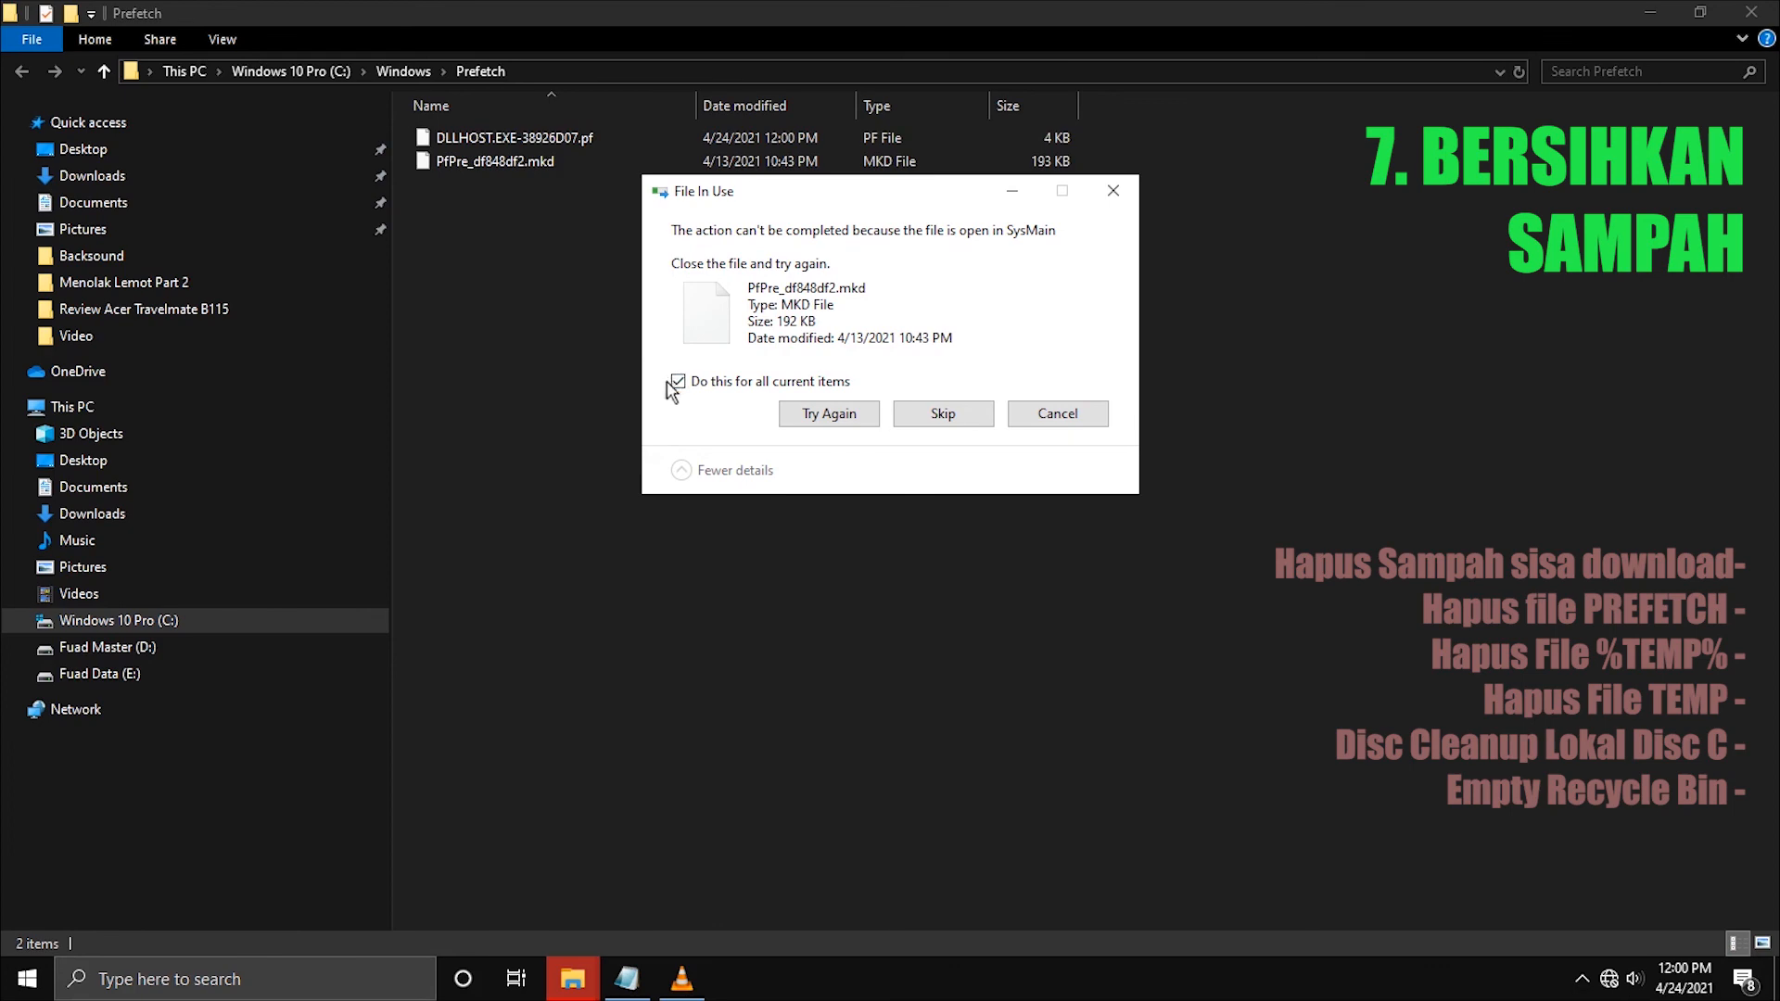
{"action": "left_click", "coordinate": [938, 415]}
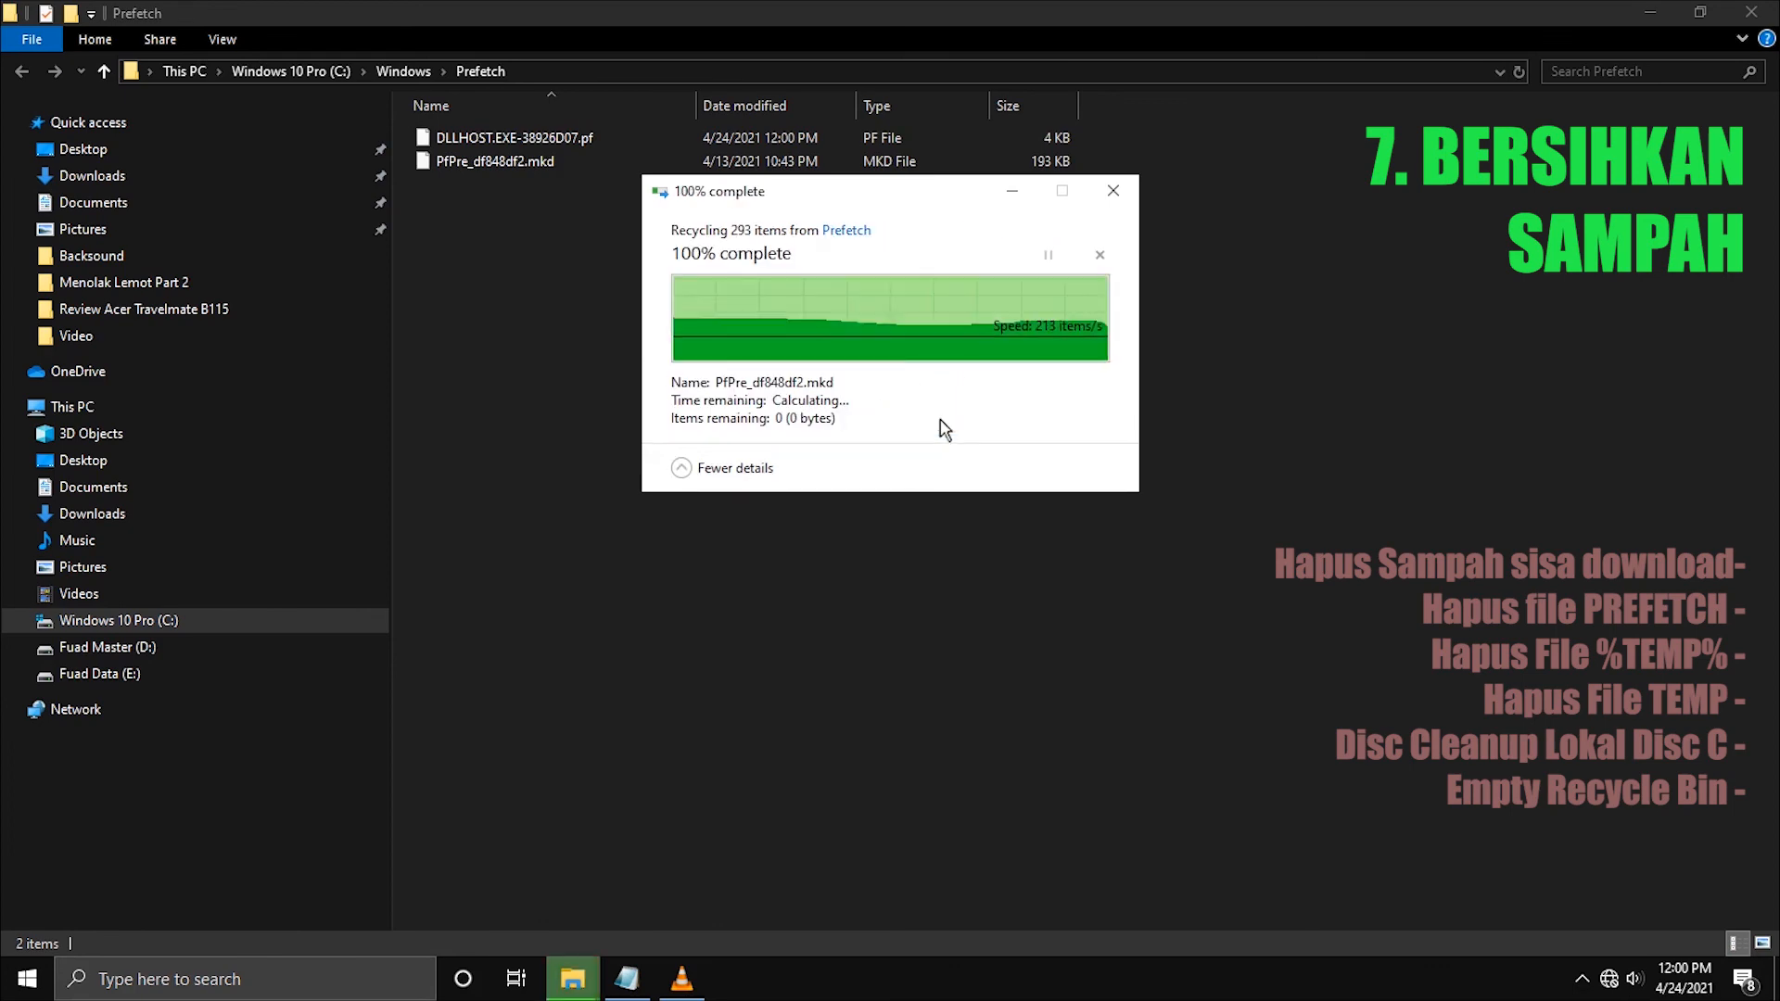
{"action": "left_click", "coordinate": [1748, 13]}
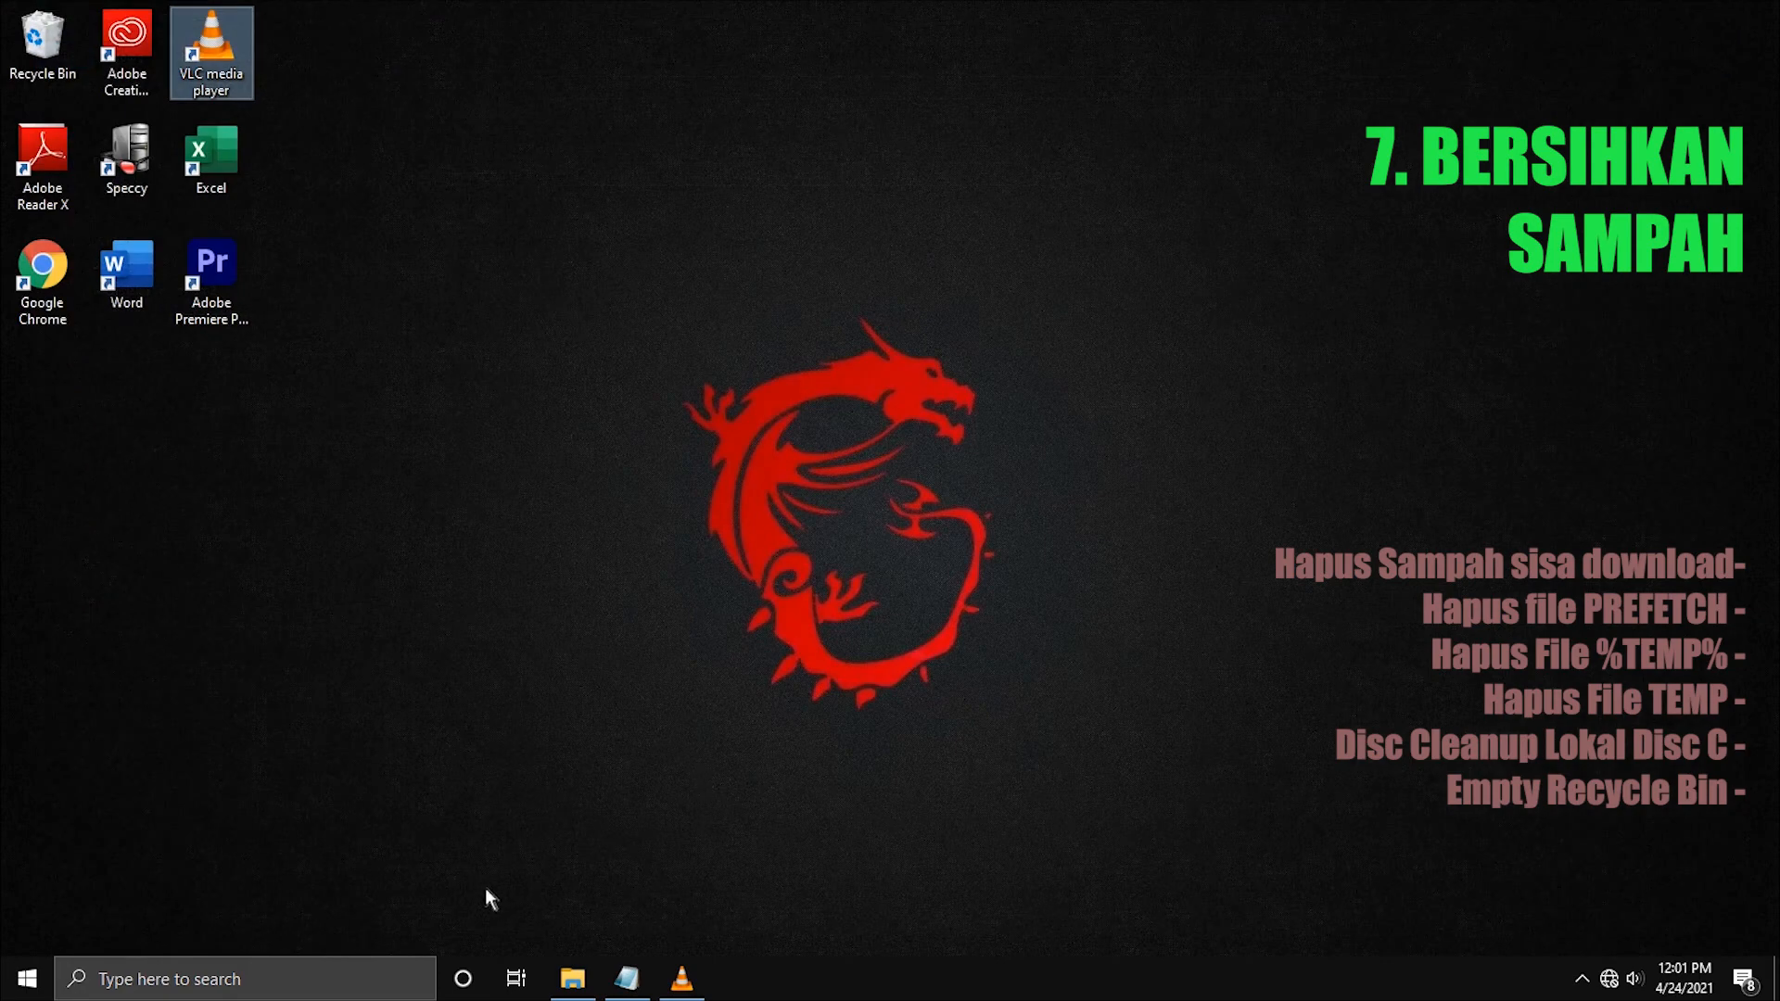
Search for "RUN" and use Run to open the %TEMP% folder.
{"action": "left_click", "coordinate": [333, 985]}
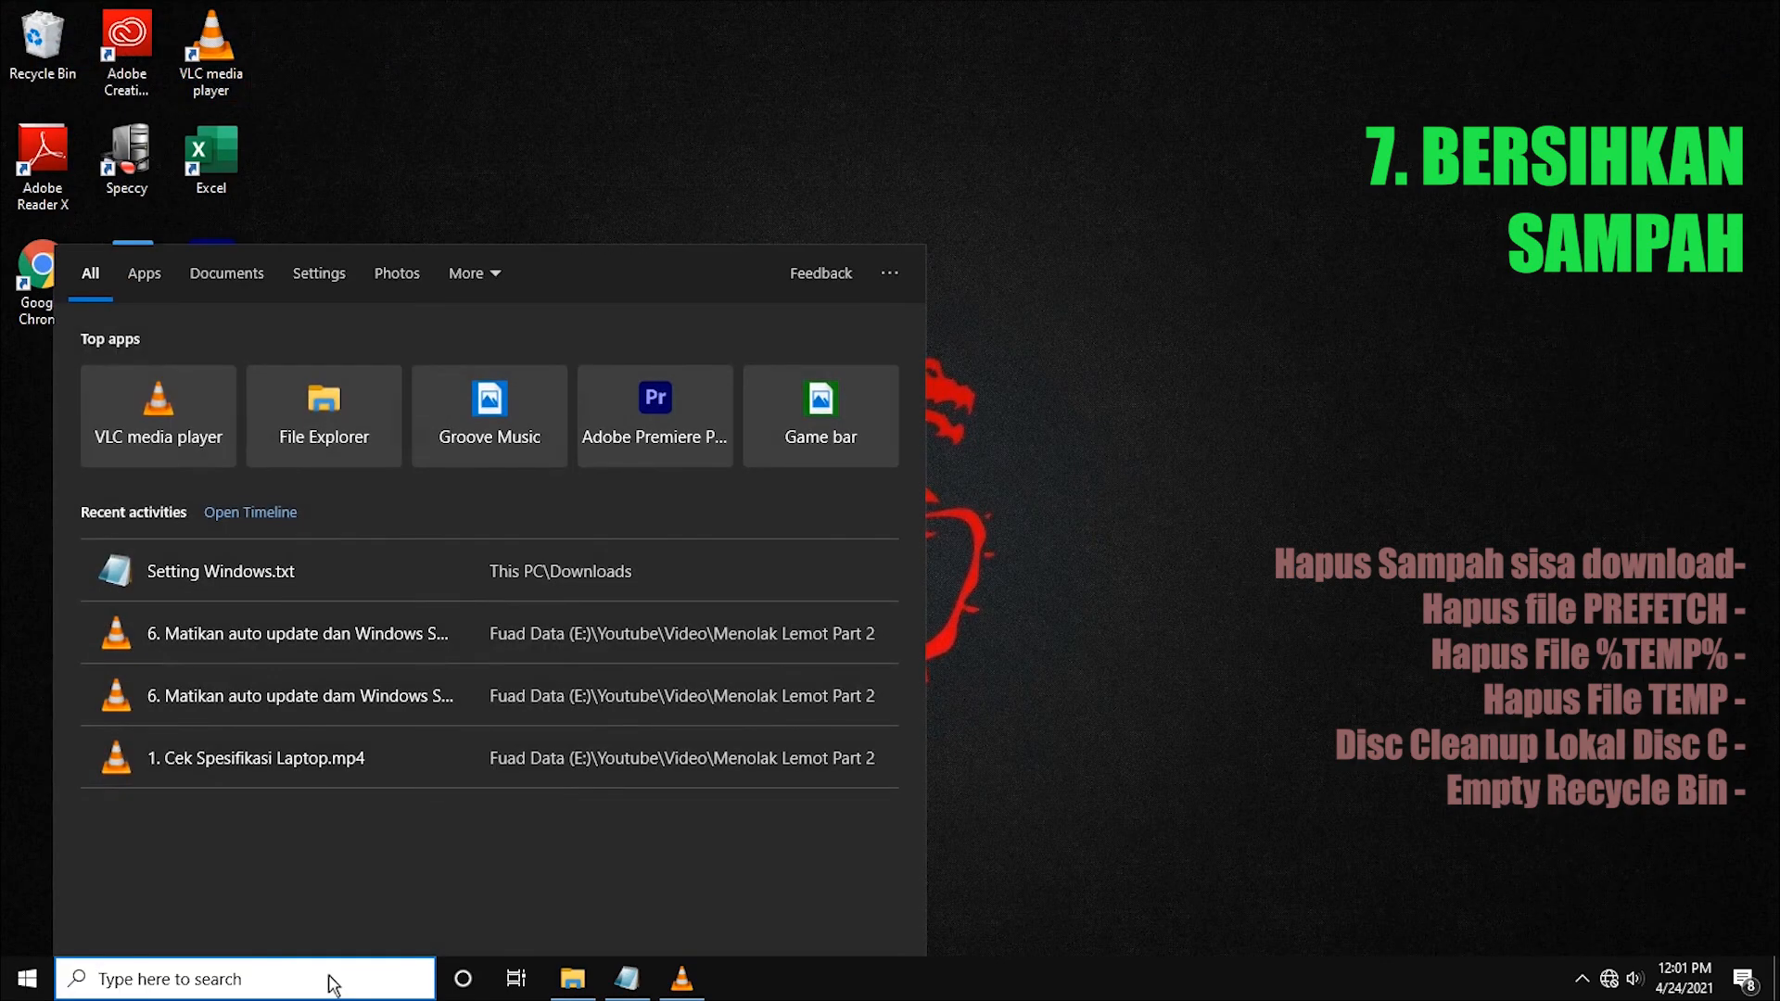
{"action": "type", "text": "RUN"}
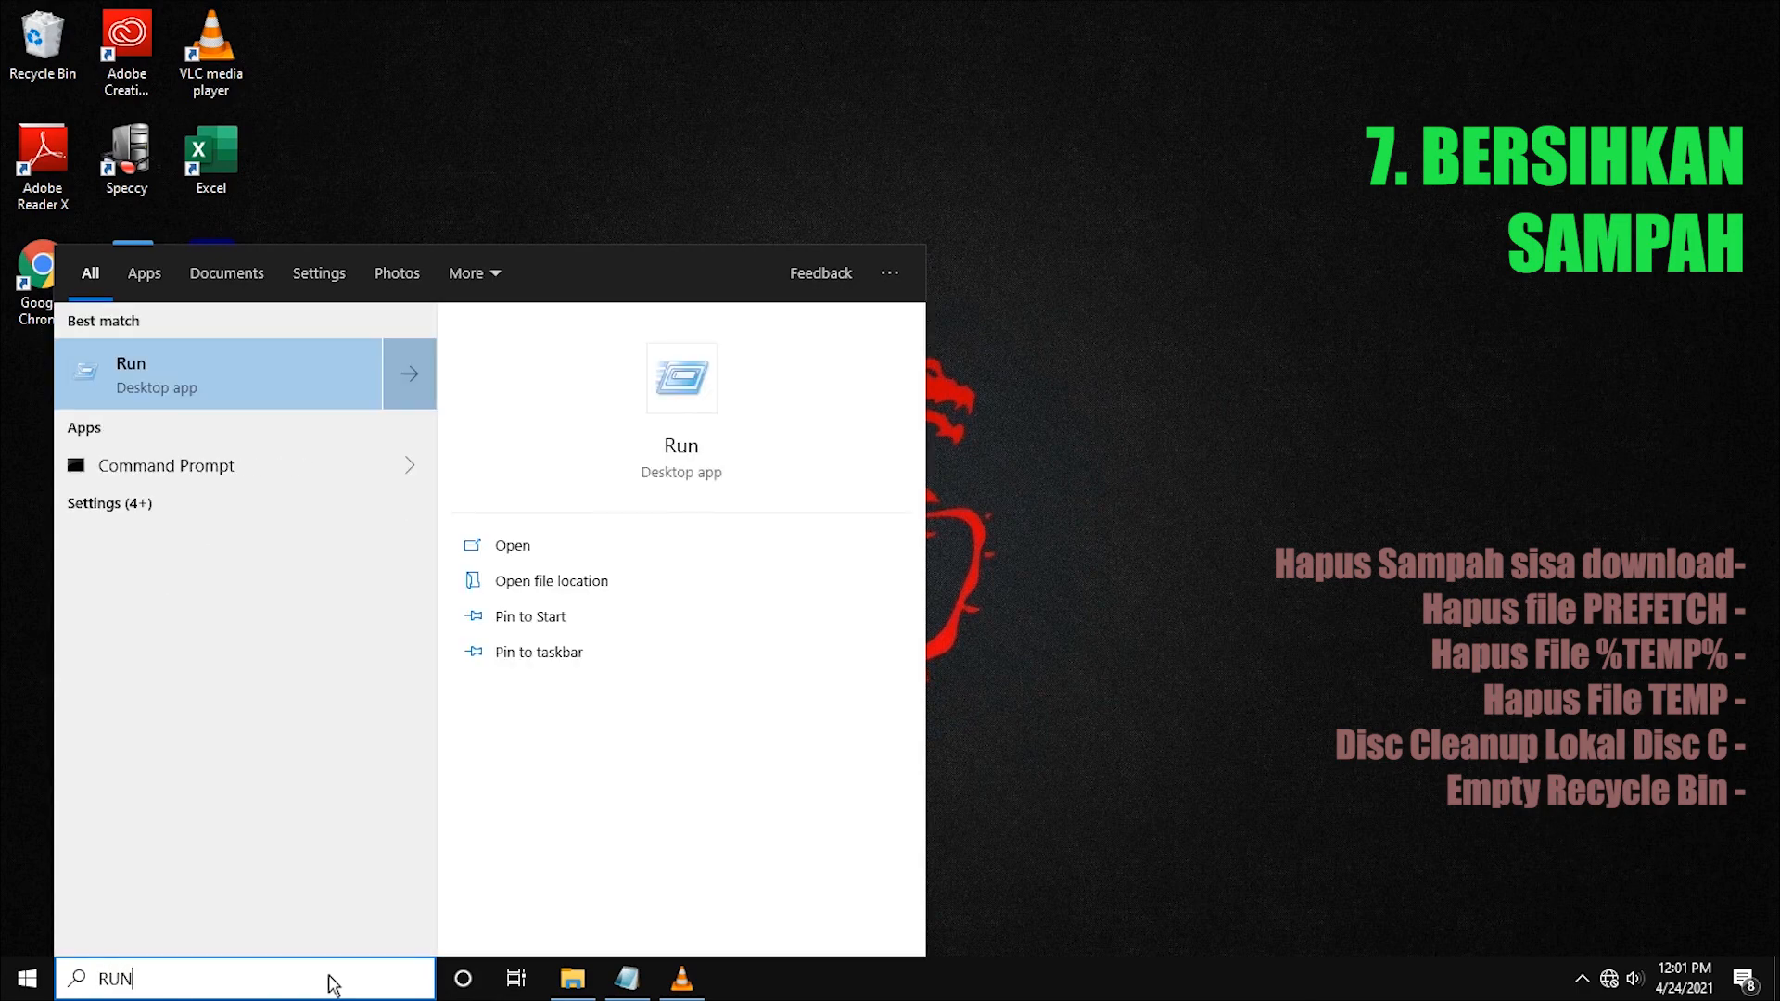
{"action": "left_click", "coordinate": [237, 383]}
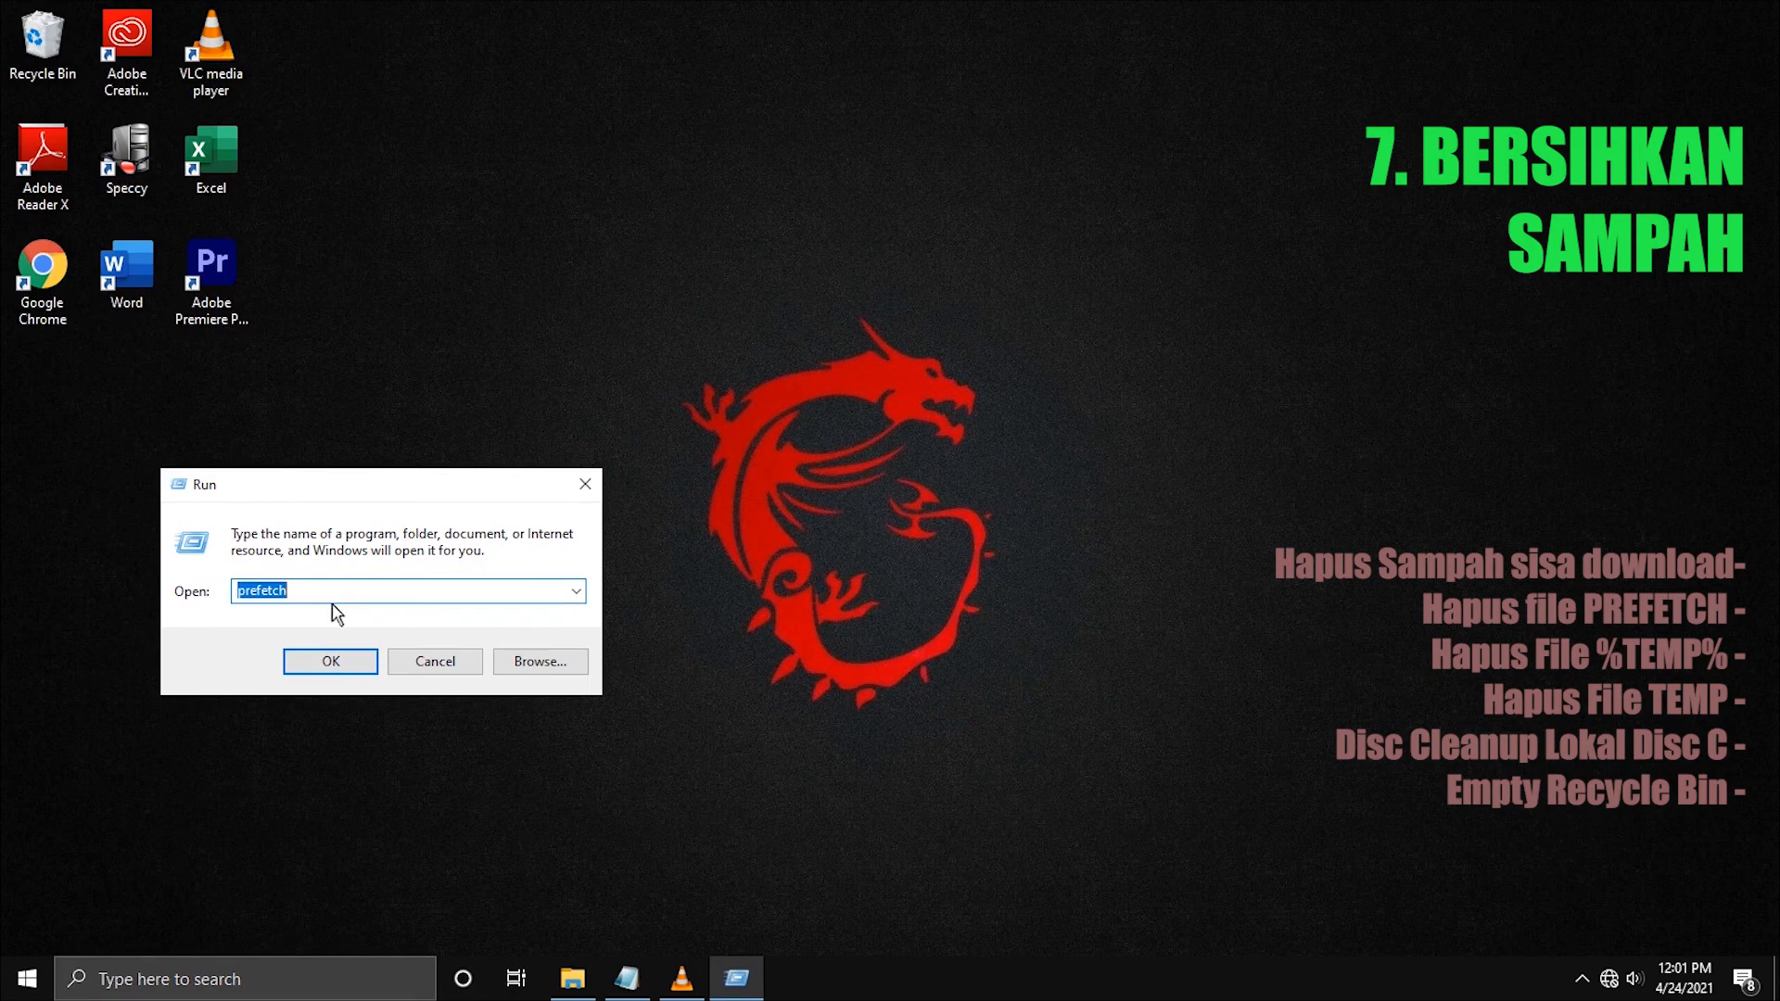
{"action": "type", "text": "%"}
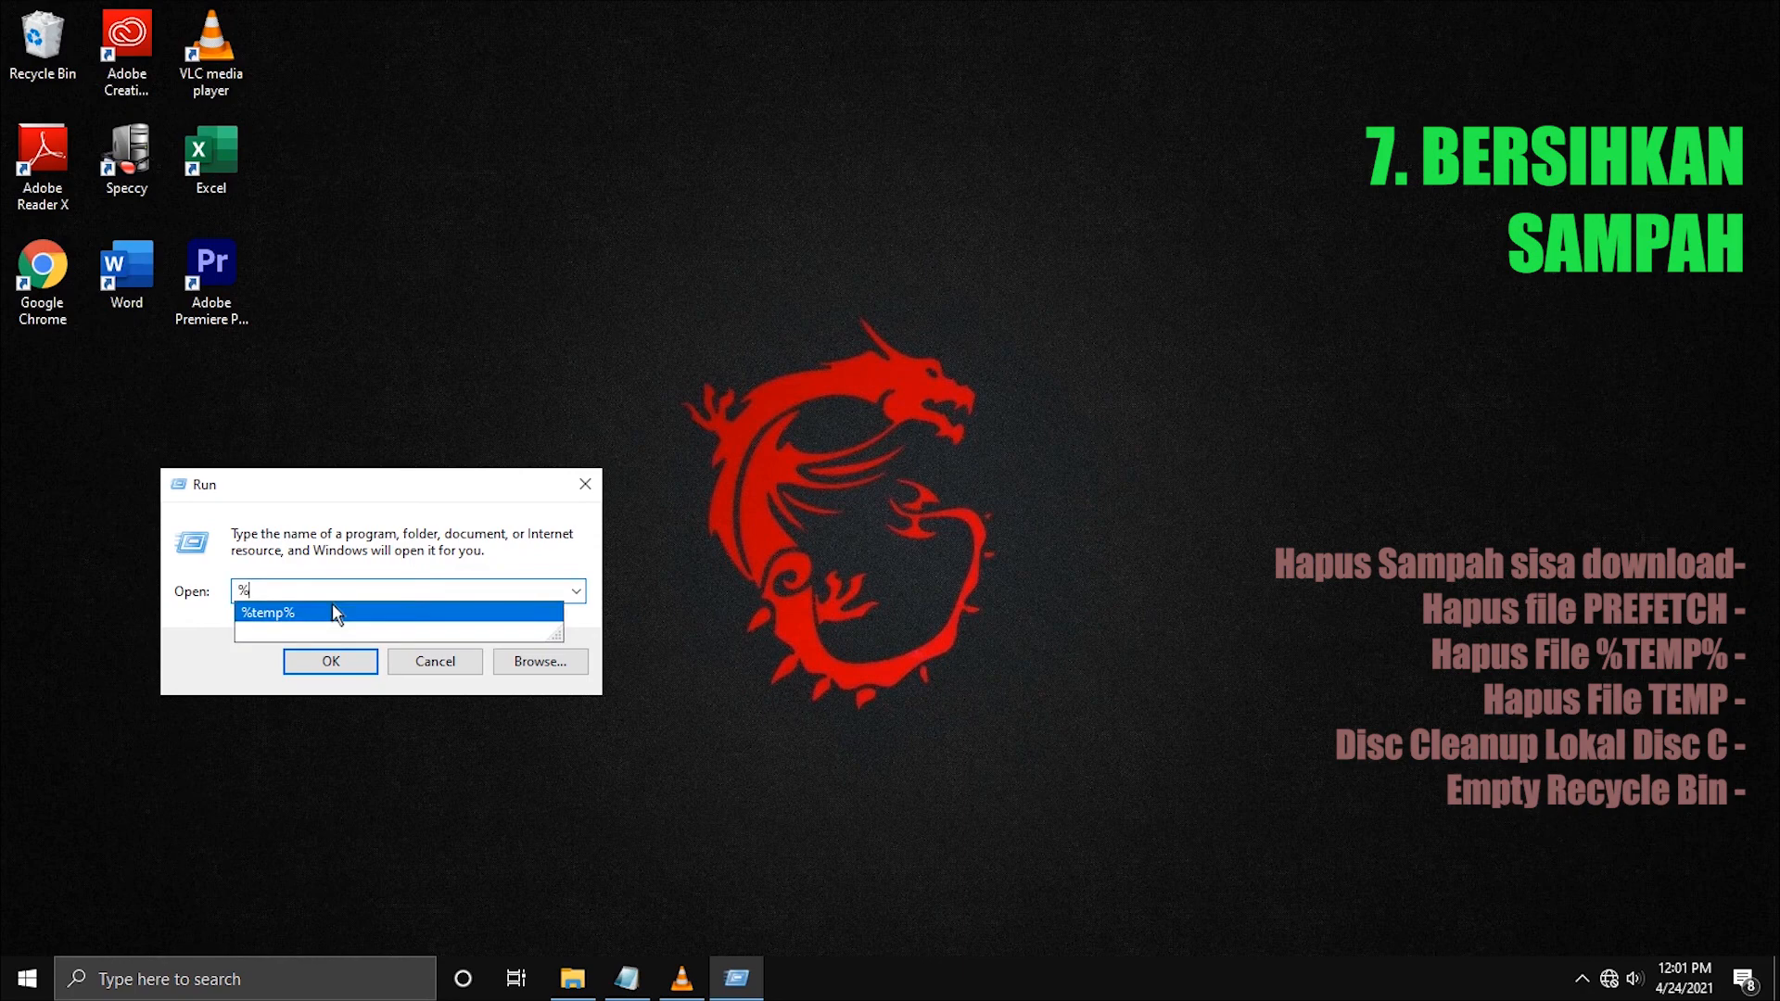
{"action": "type", "text": "TEMP"}
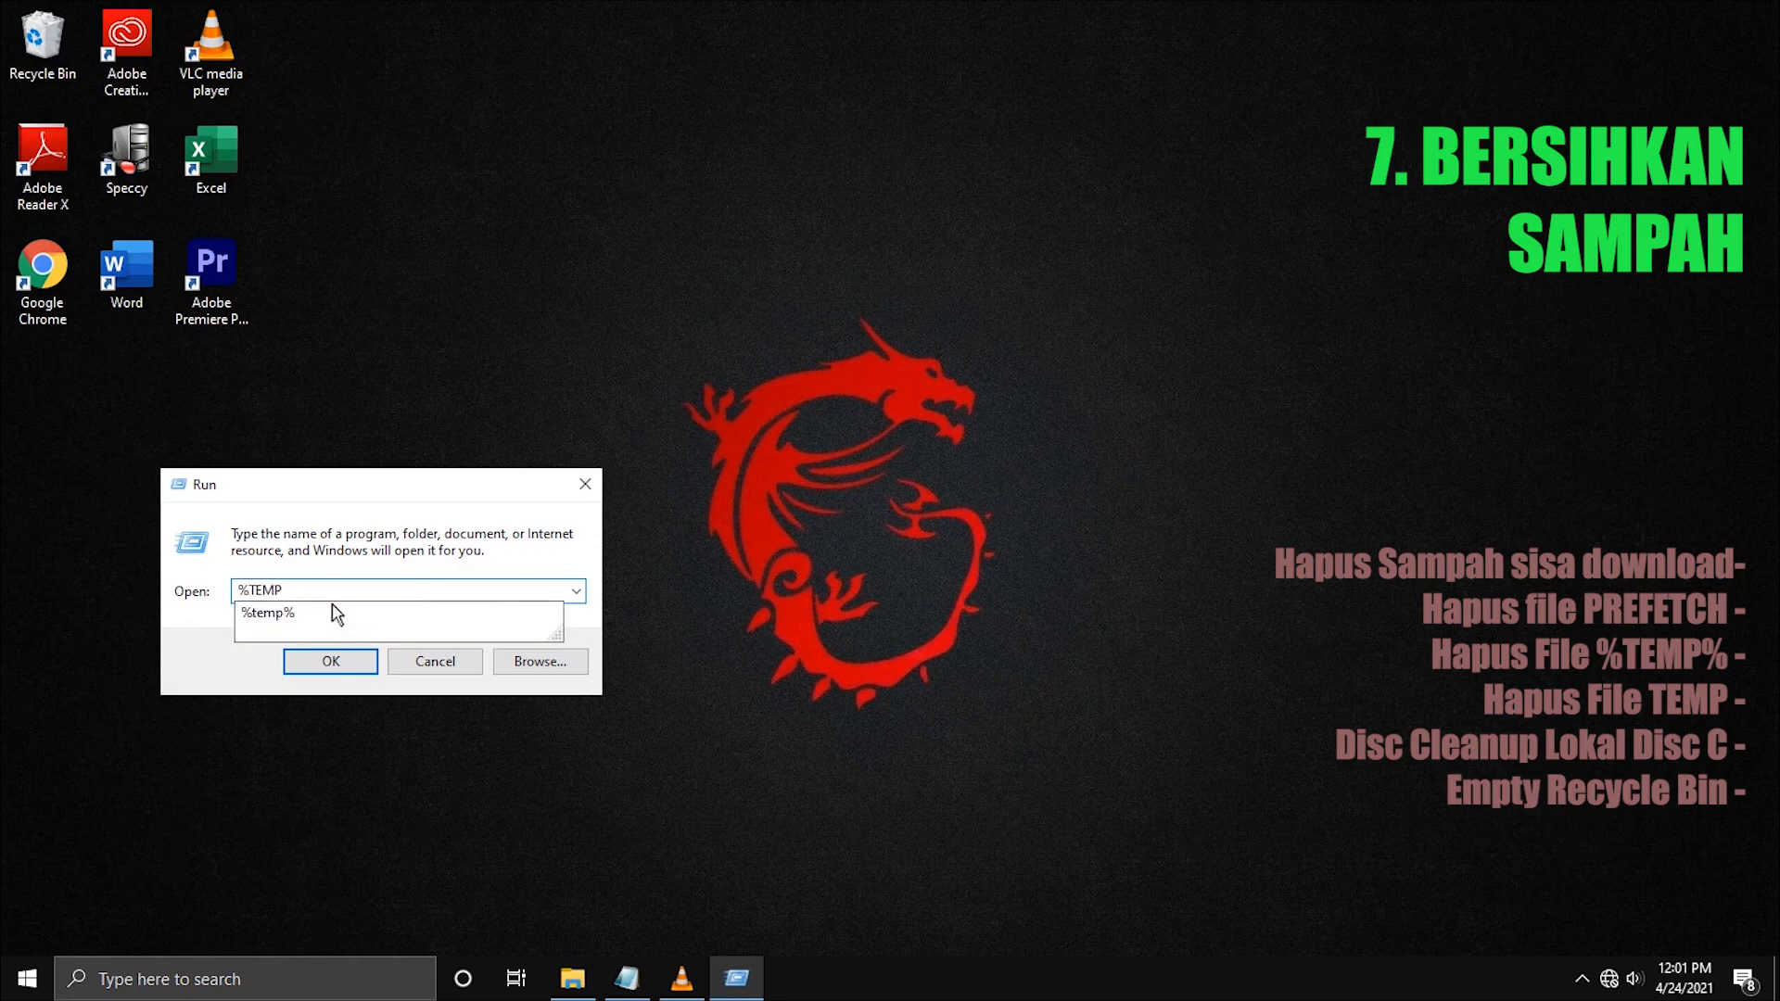
{"action": "type", "text": "%"}
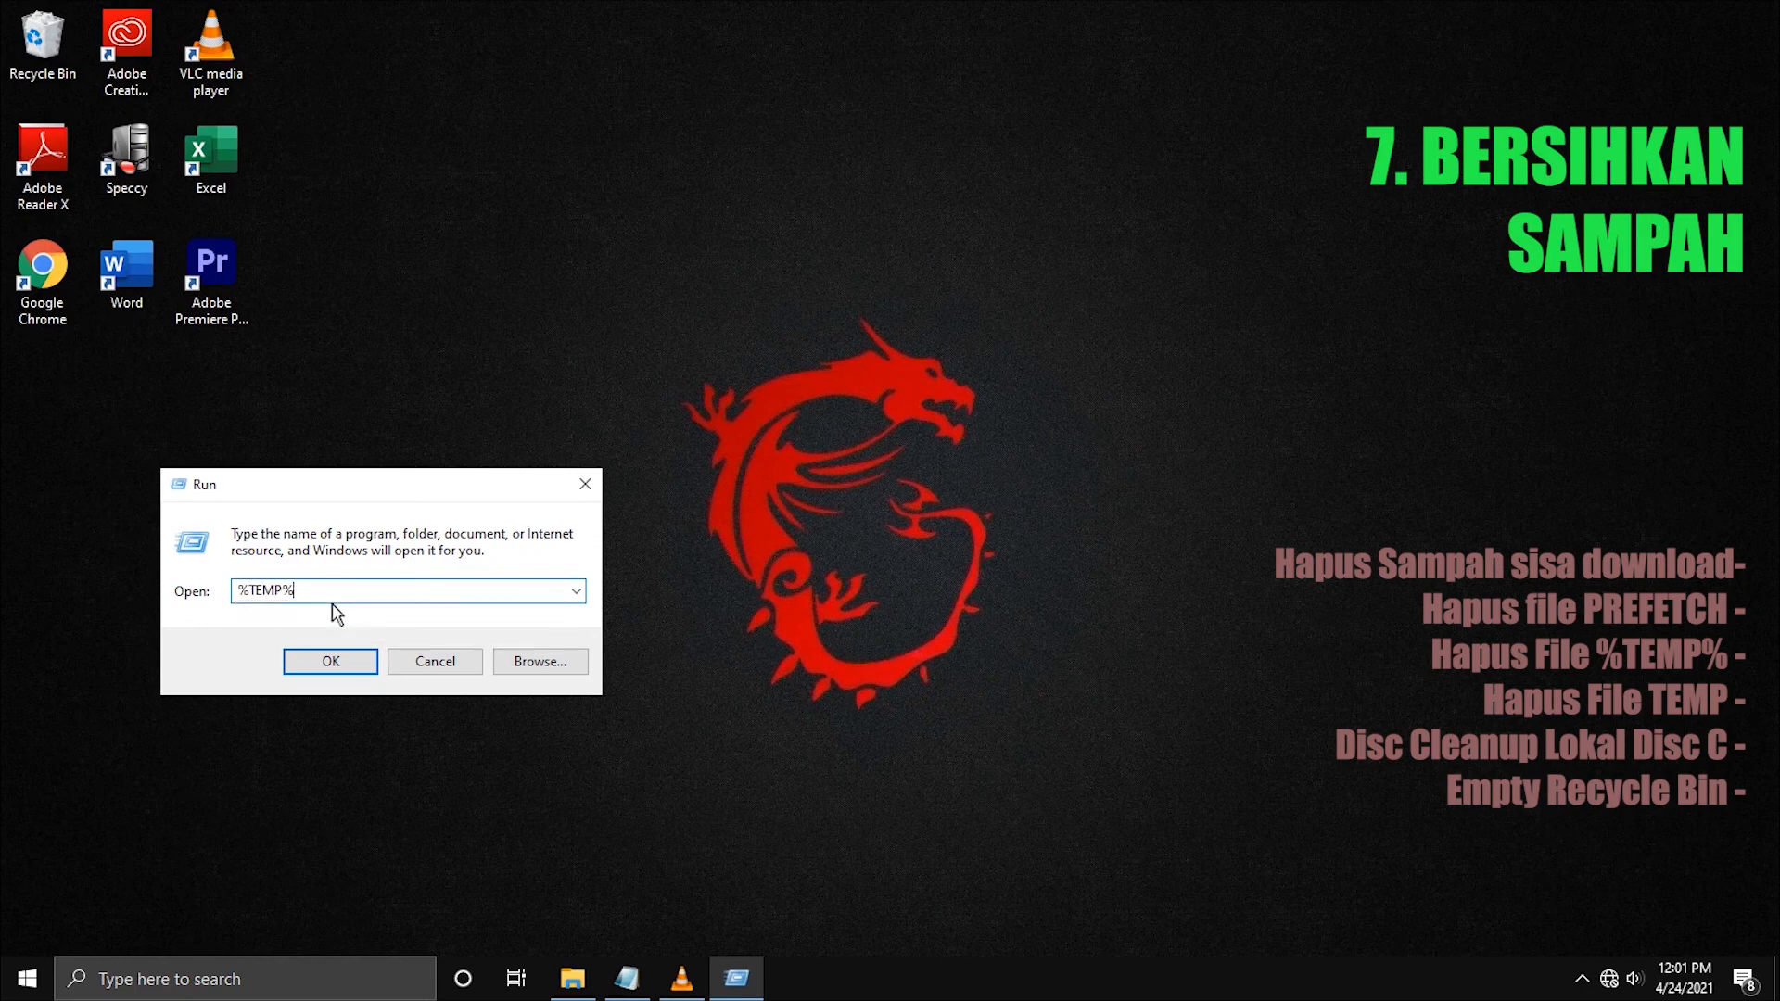
{"action": "left_click", "coordinate": [339, 662]}
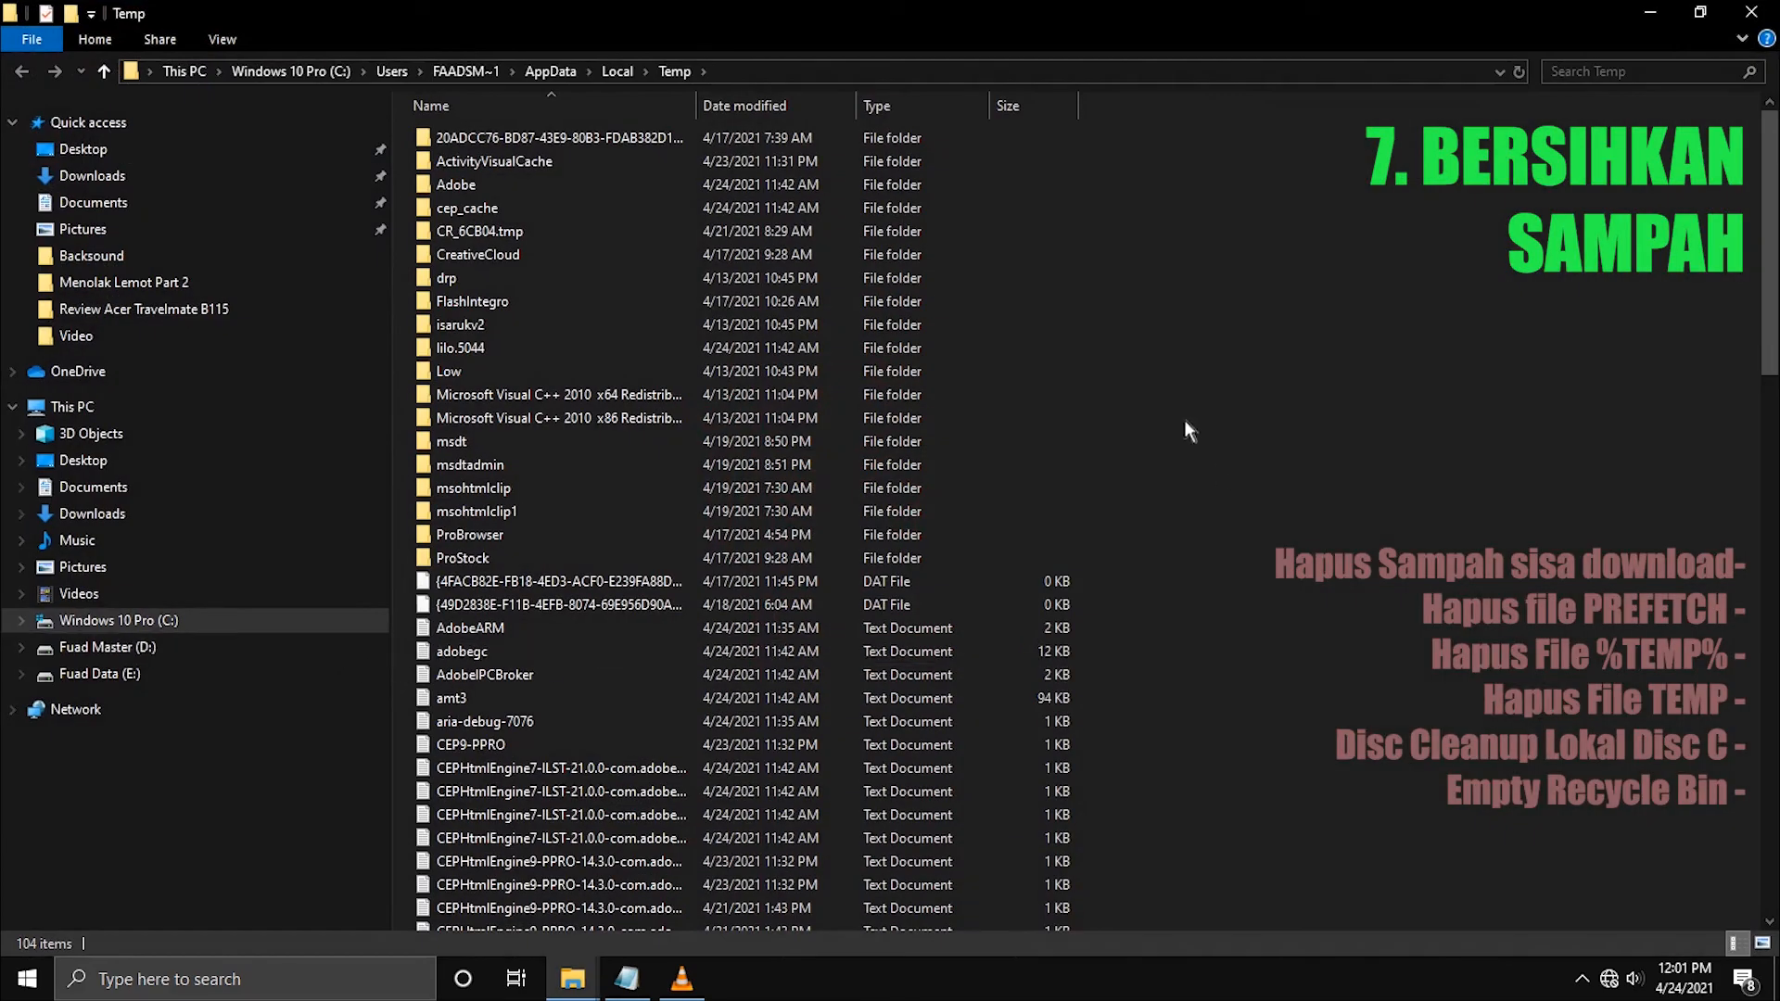
Delete all items in the user's Temp folder, granting administrator permission and skipping files in use for all current items, and close the folder window.
{"action": "left_click", "coordinate": [549, 211]}
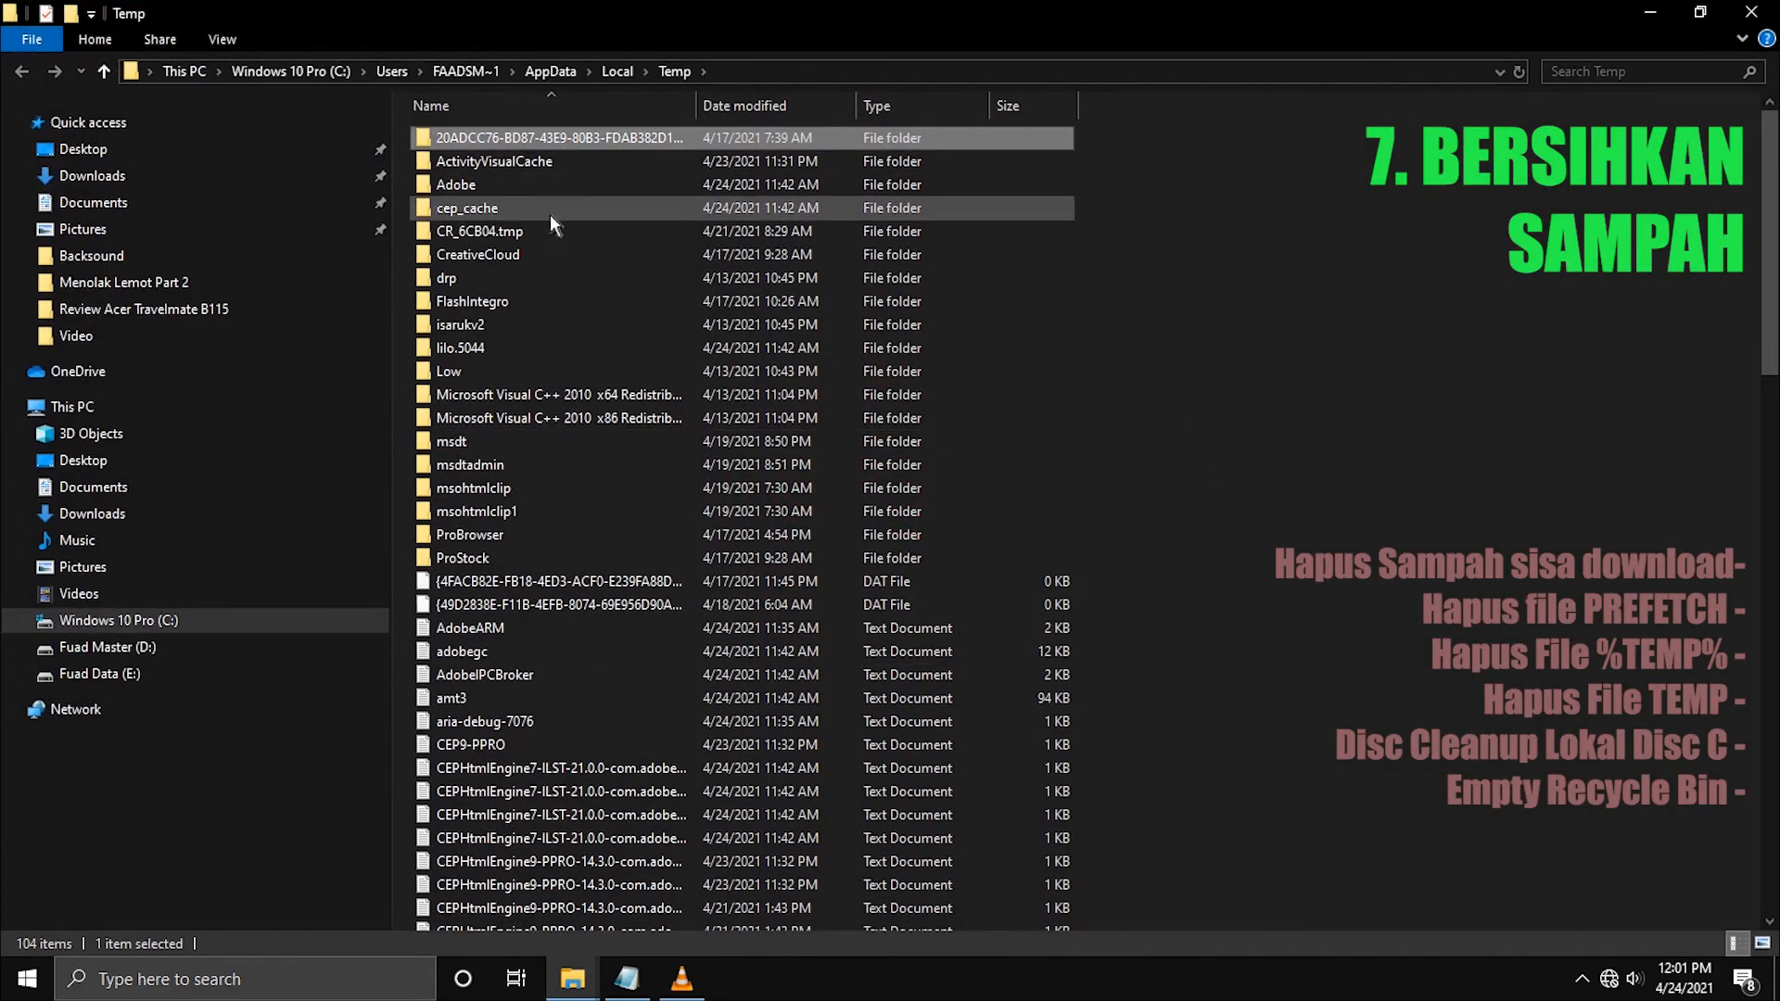
{"action": "scroll", "coordinate": [552, 206], "scroll_direction": "down", "scroll_amount": 13}
{"action": "scroll", "coordinate": [554, 202], "scroll_direction": "down", "scroll_amount": 8}
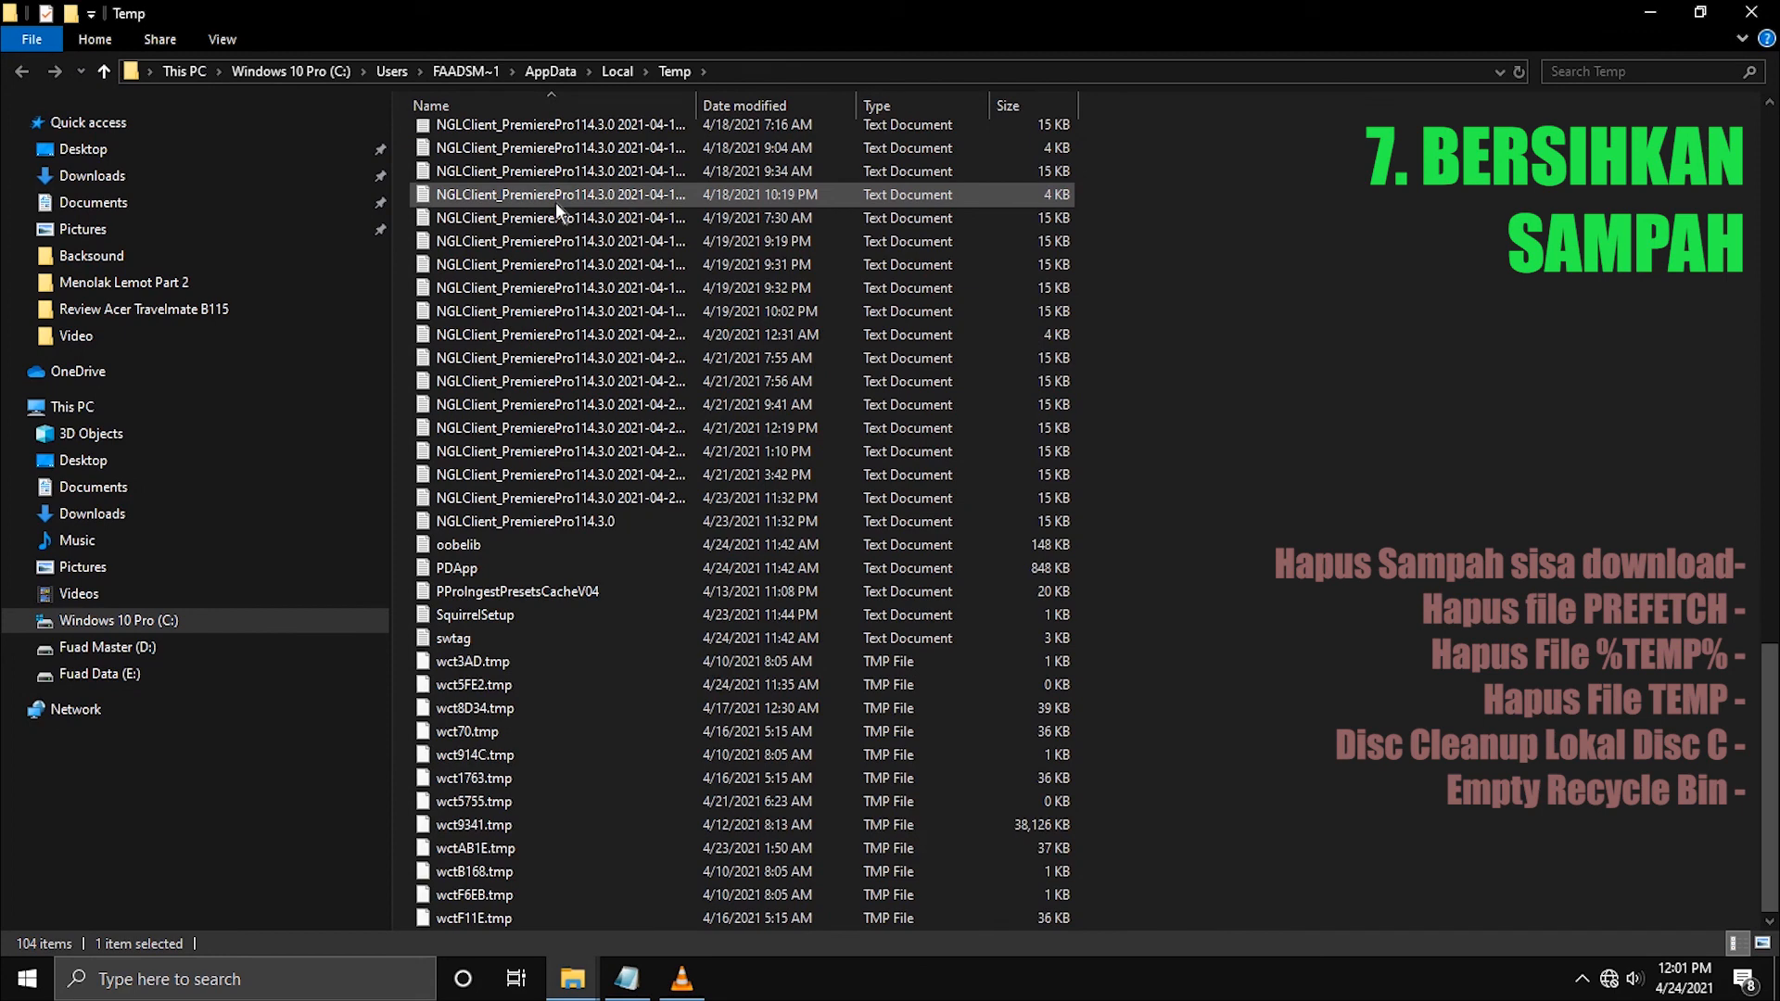
{"action": "left_click", "coordinate": [502, 918], "text": "shift"}
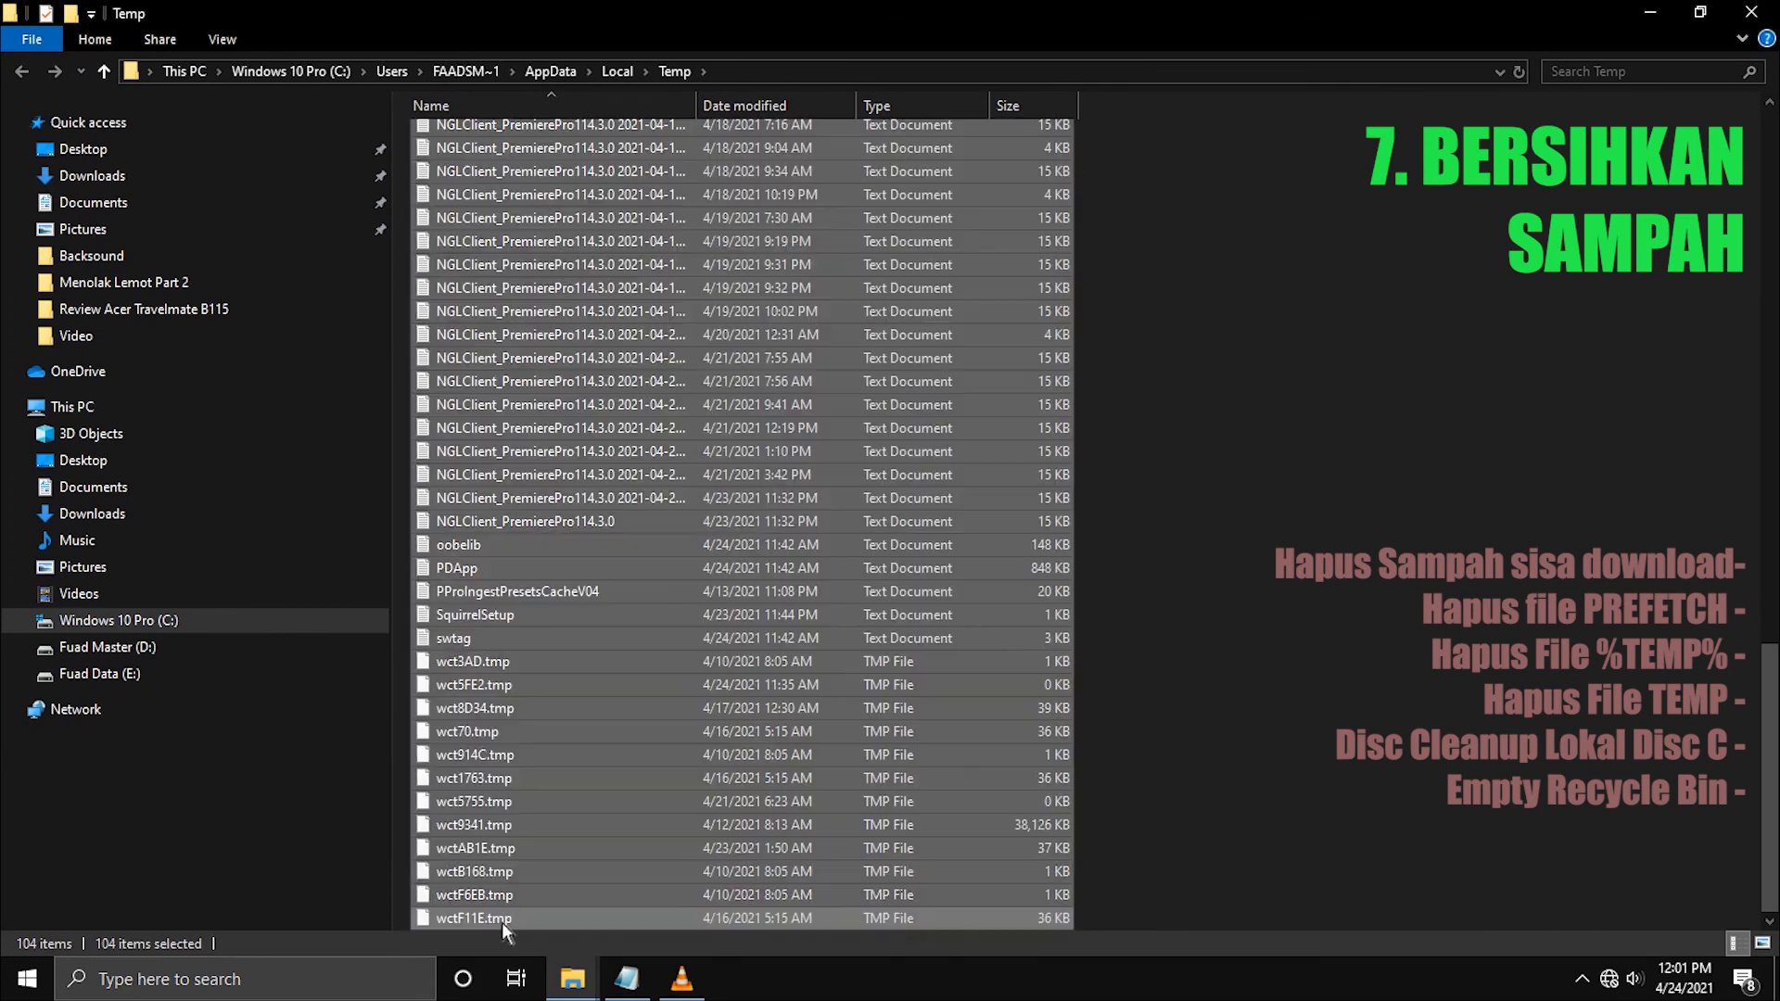
{"action": "right_click", "coordinate": [573, 389]}
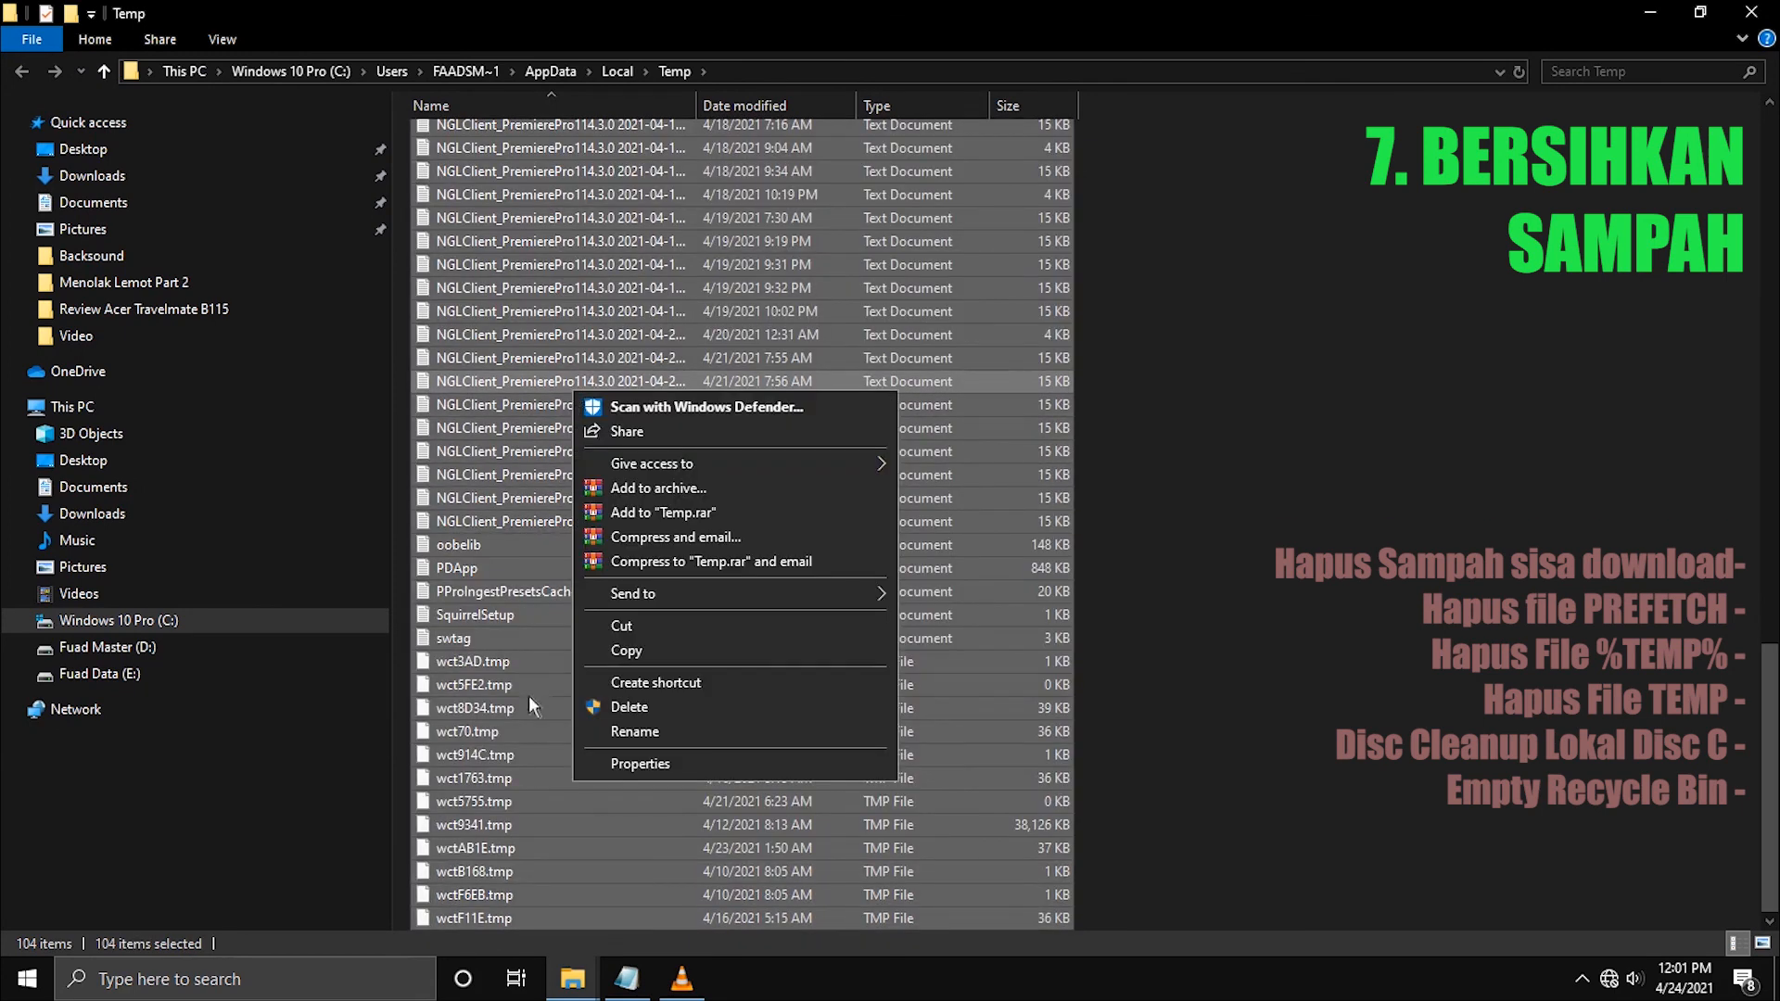
{"action": "left_click", "coordinate": [665, 709]}
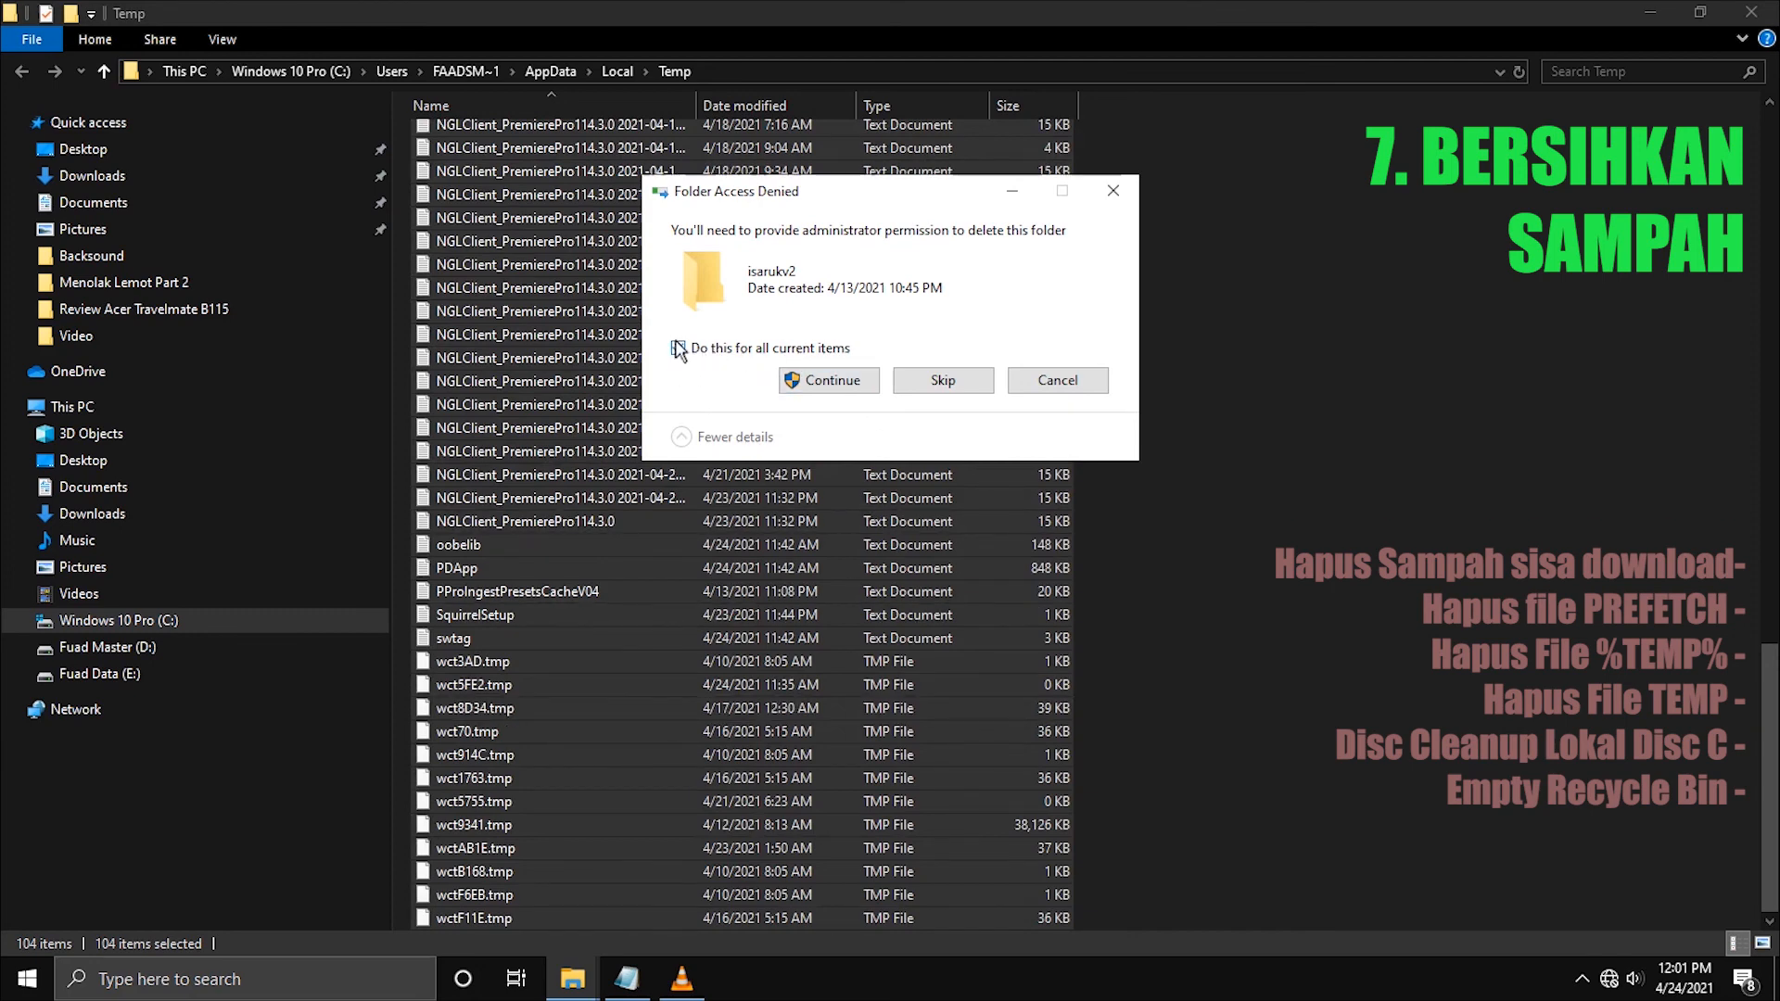
{"action": "left_click", "coordinate": [838, 384]}
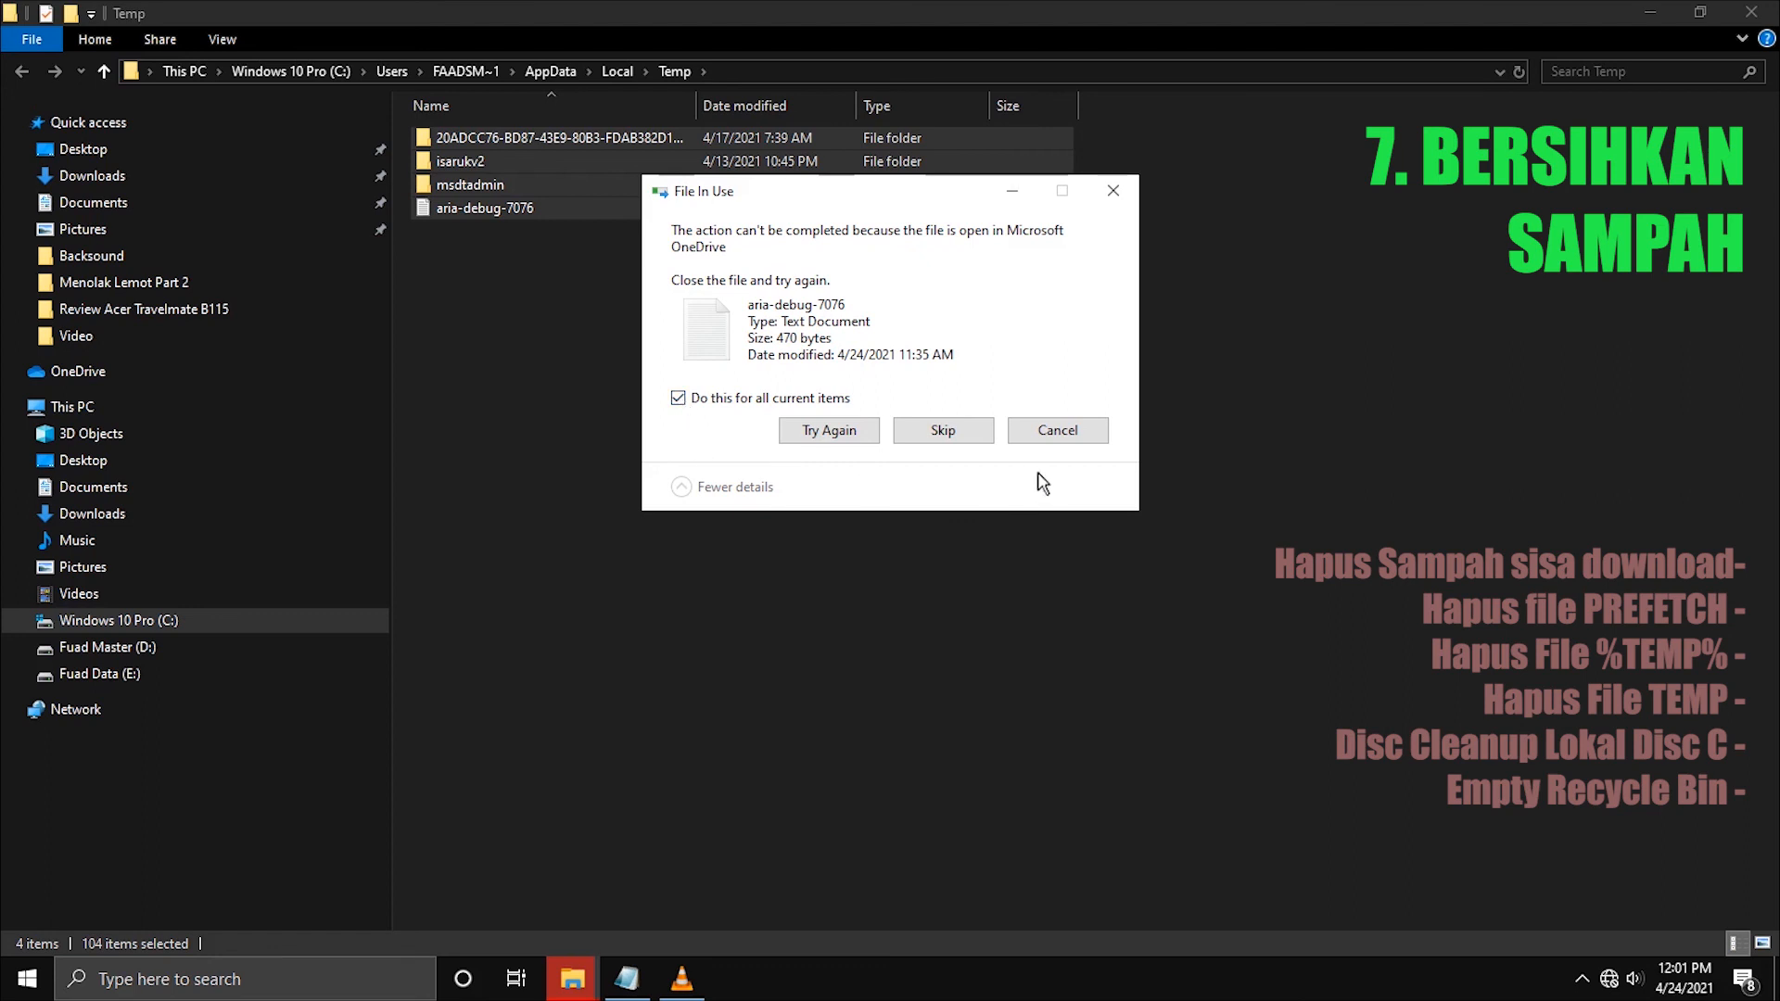
{"action": "left_click", "coordinate": [941, 436]}
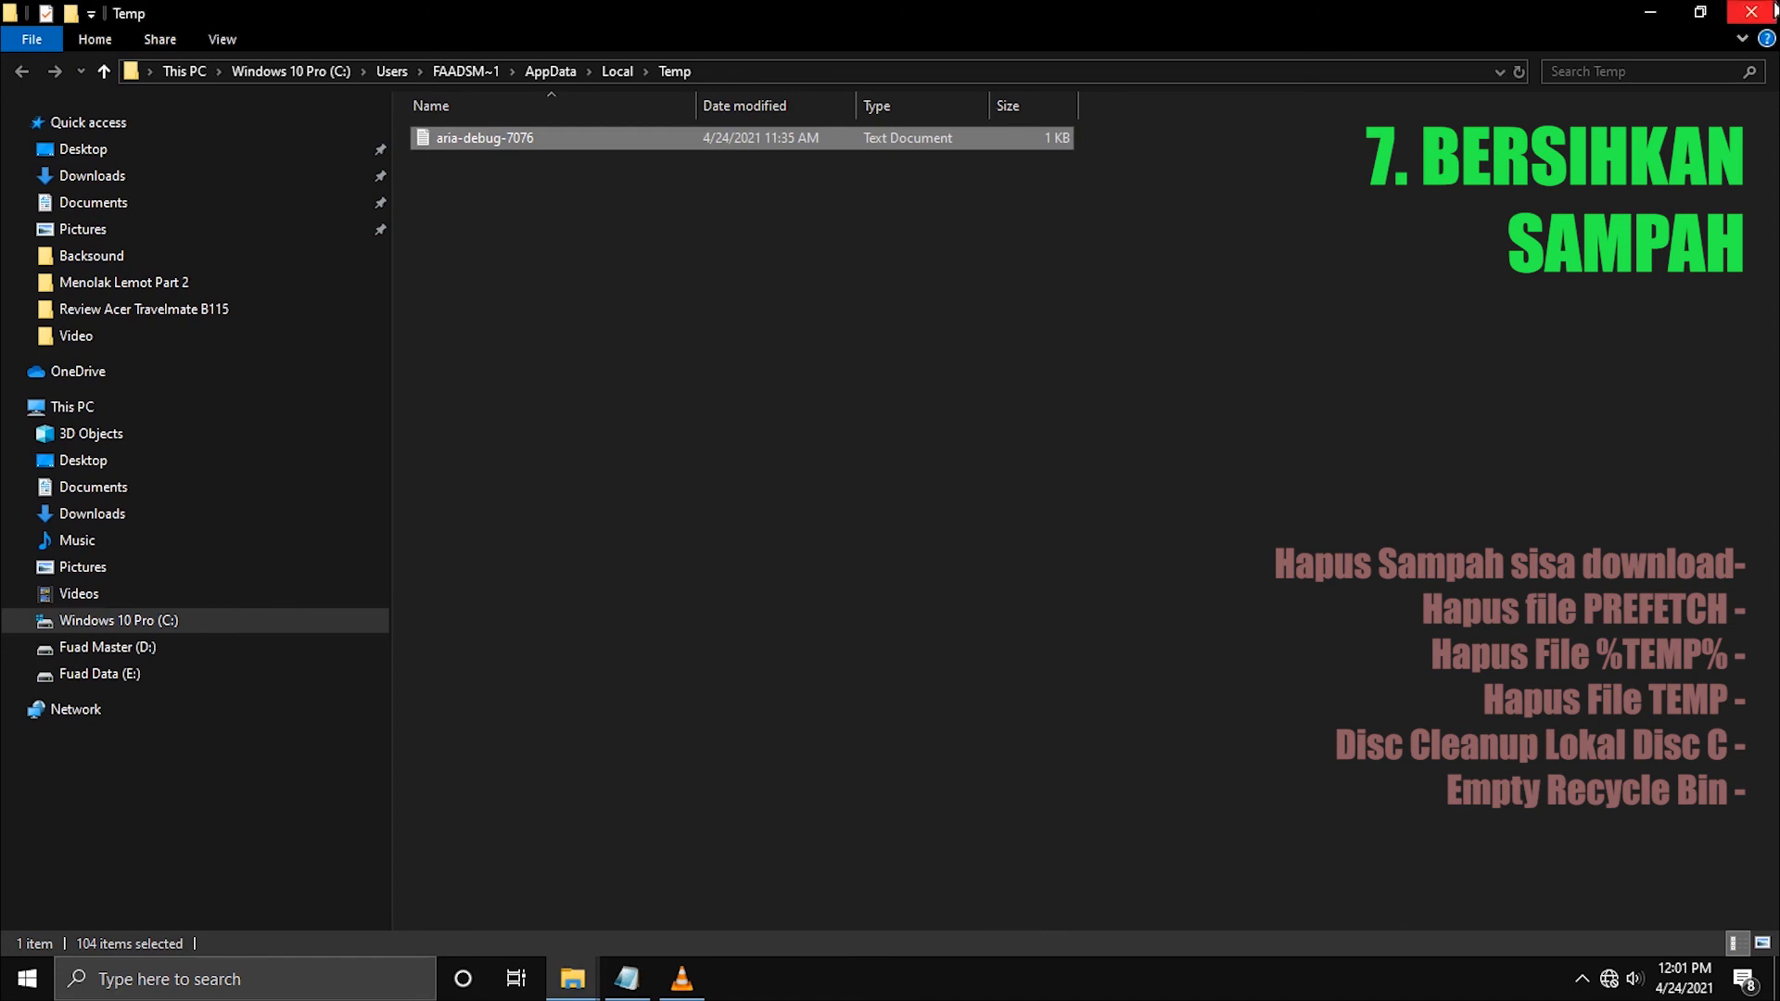
{"action": "left_click", "coordinate": [1773, 9]}
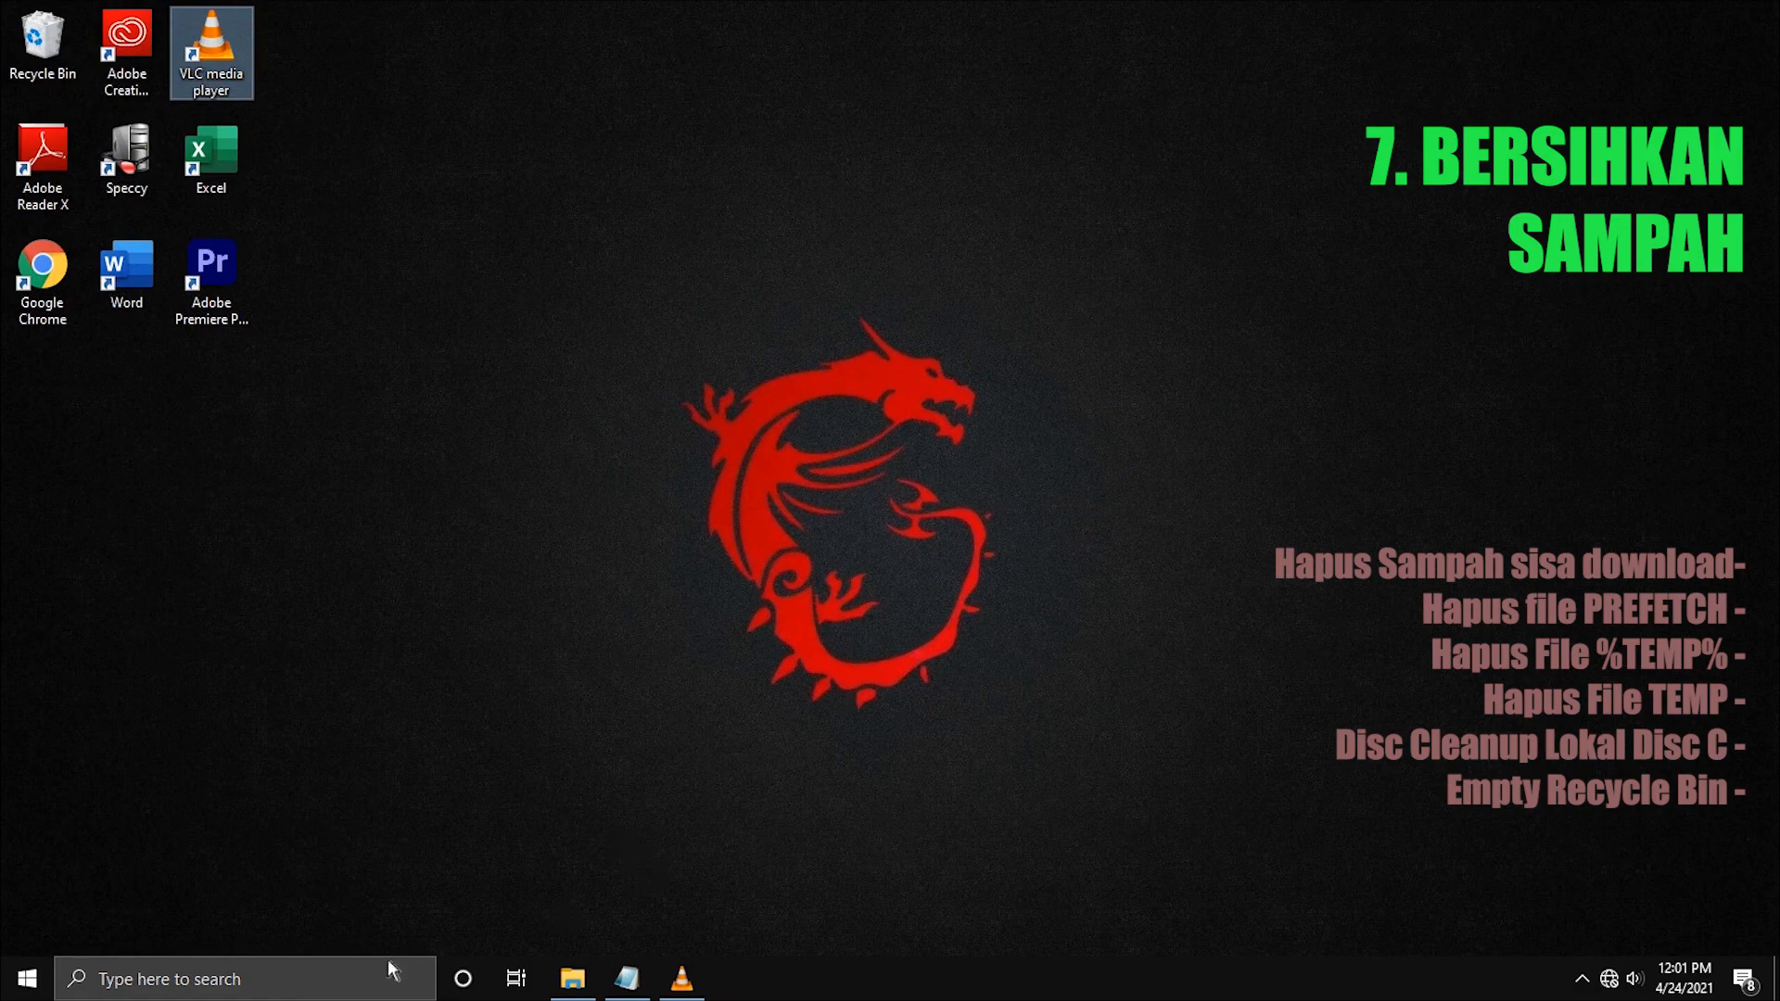
Search for "RUN", use Run to open TEMP, and maximize the Windows Temp folder window.
{"action": "left_click", "coordinate": [325, 981]}
{"action": "type", "text": "RUN"}
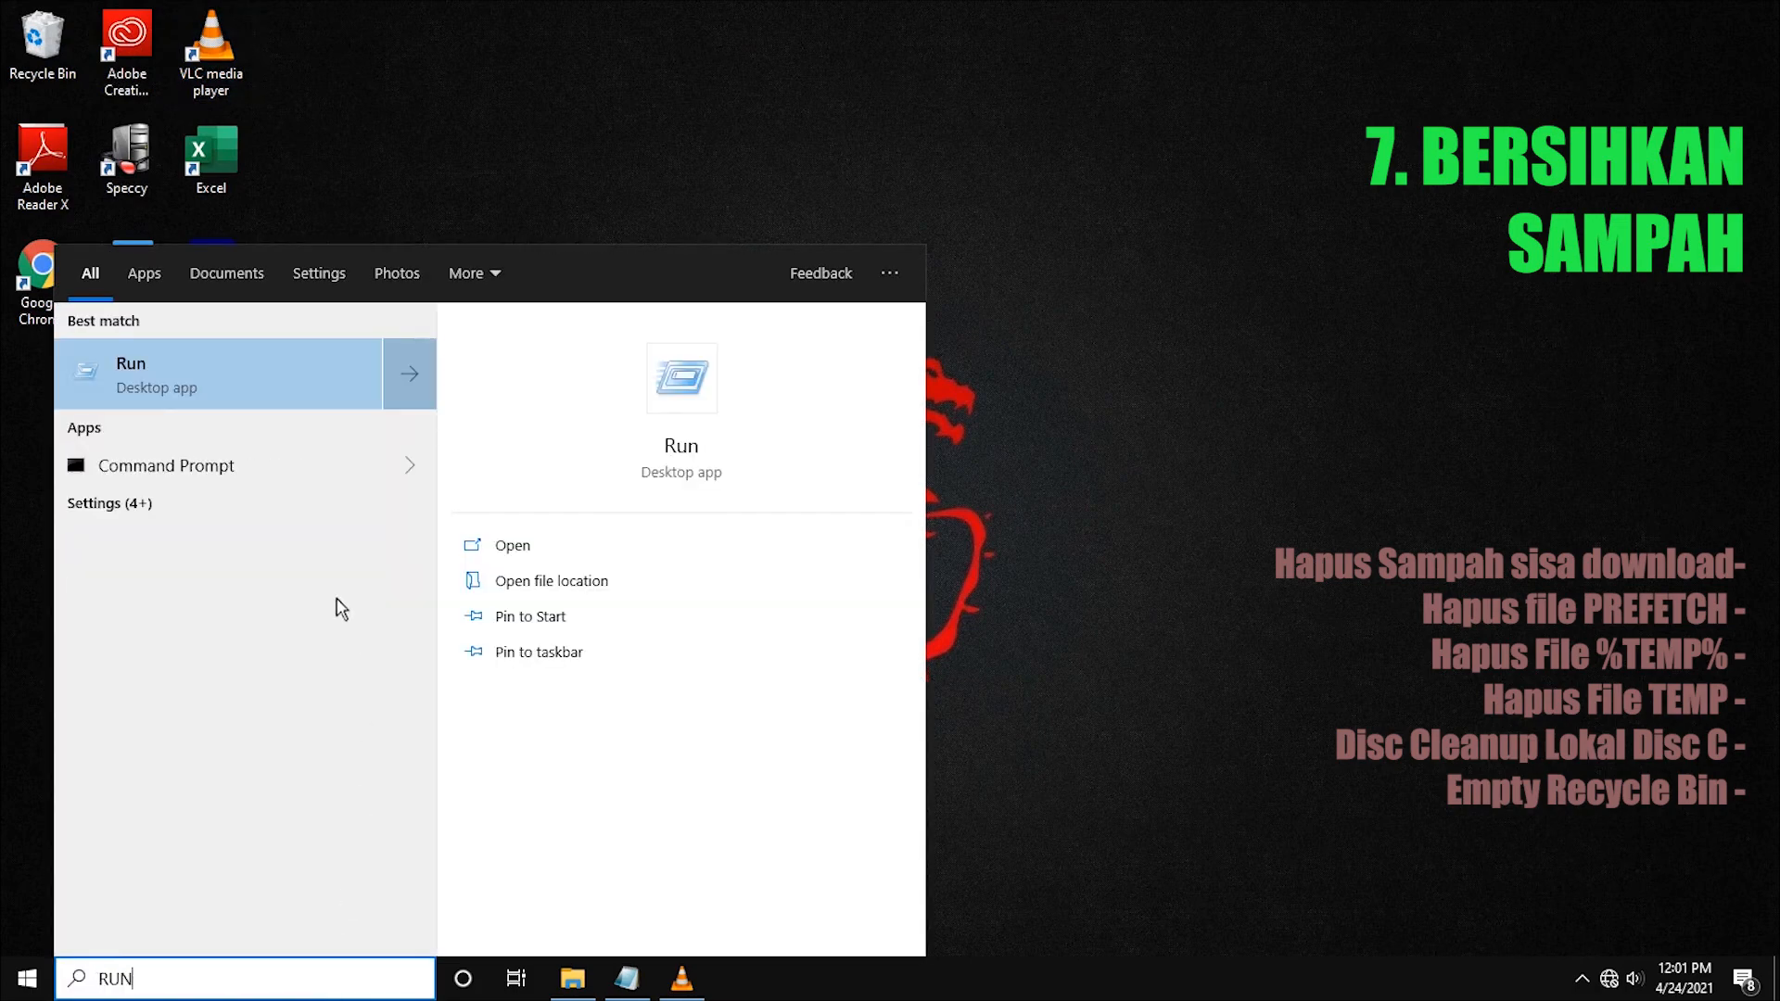
{"action": "left_click", "coordinate": [243, 389]}
{"action": "left_click_drag", "start_coordinate": [377, 695], "coordinate": [564, 473]}
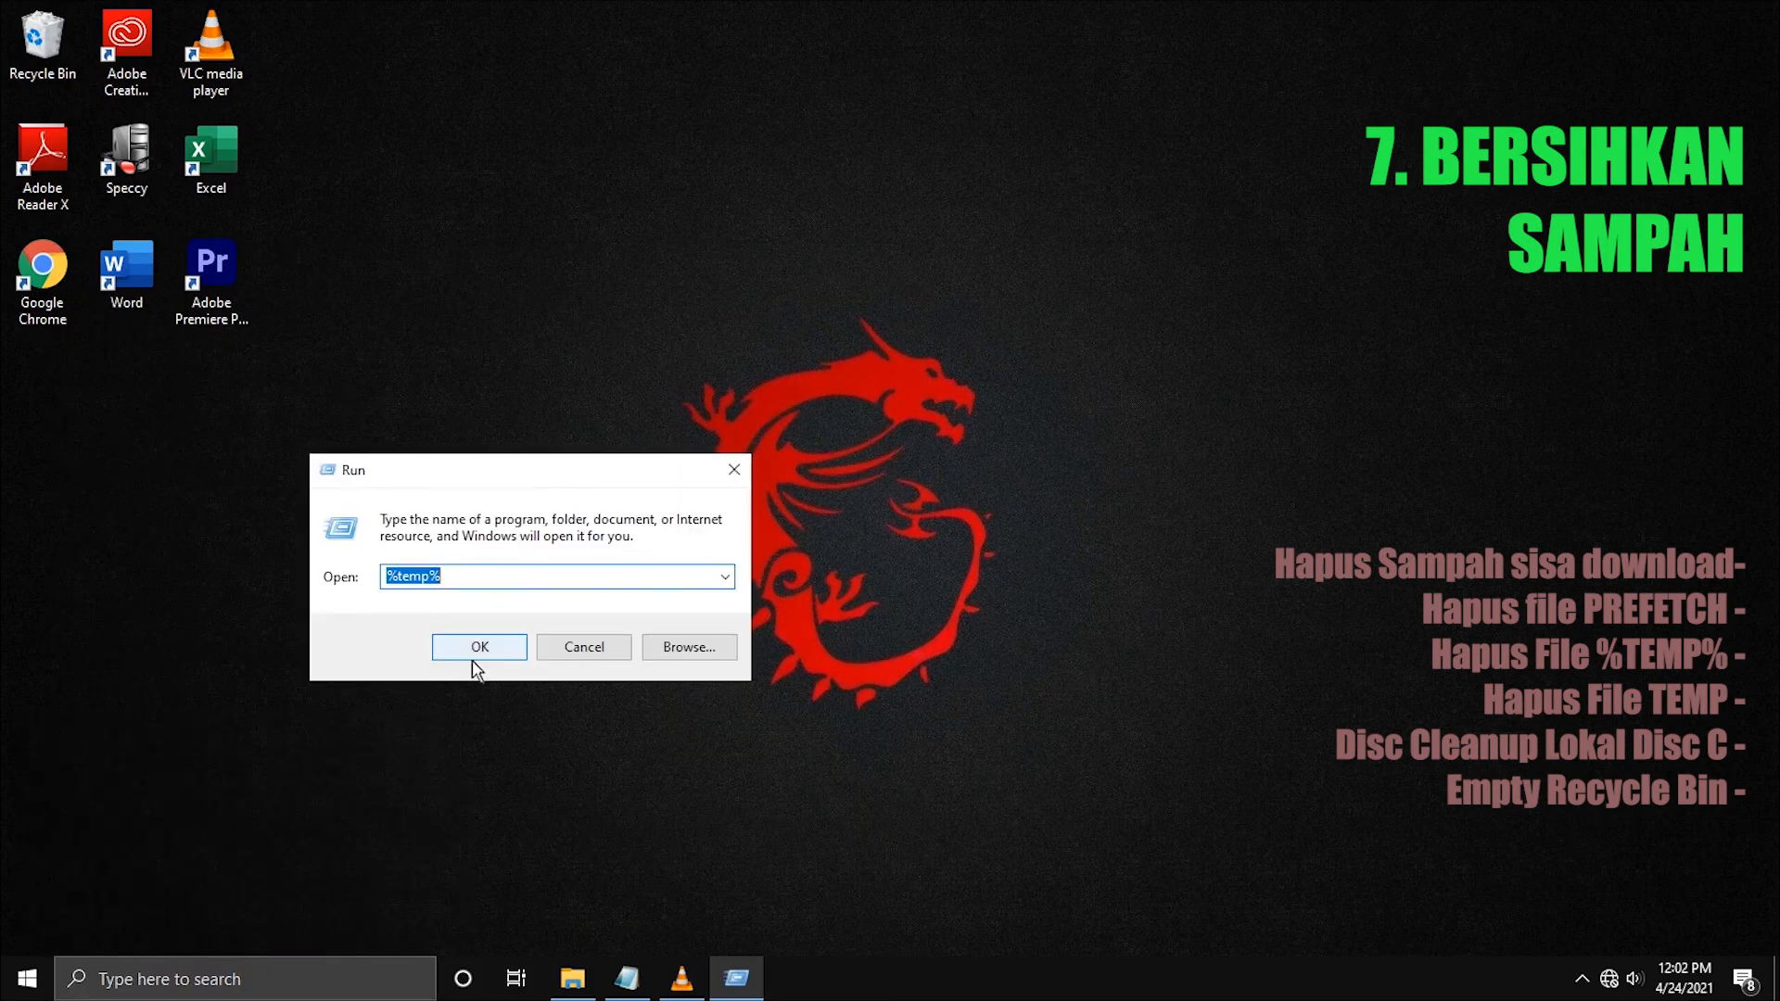
{"action": "type", "text": "TEMP"}
{"action": "left_click", "coordinate": [479, 646]}
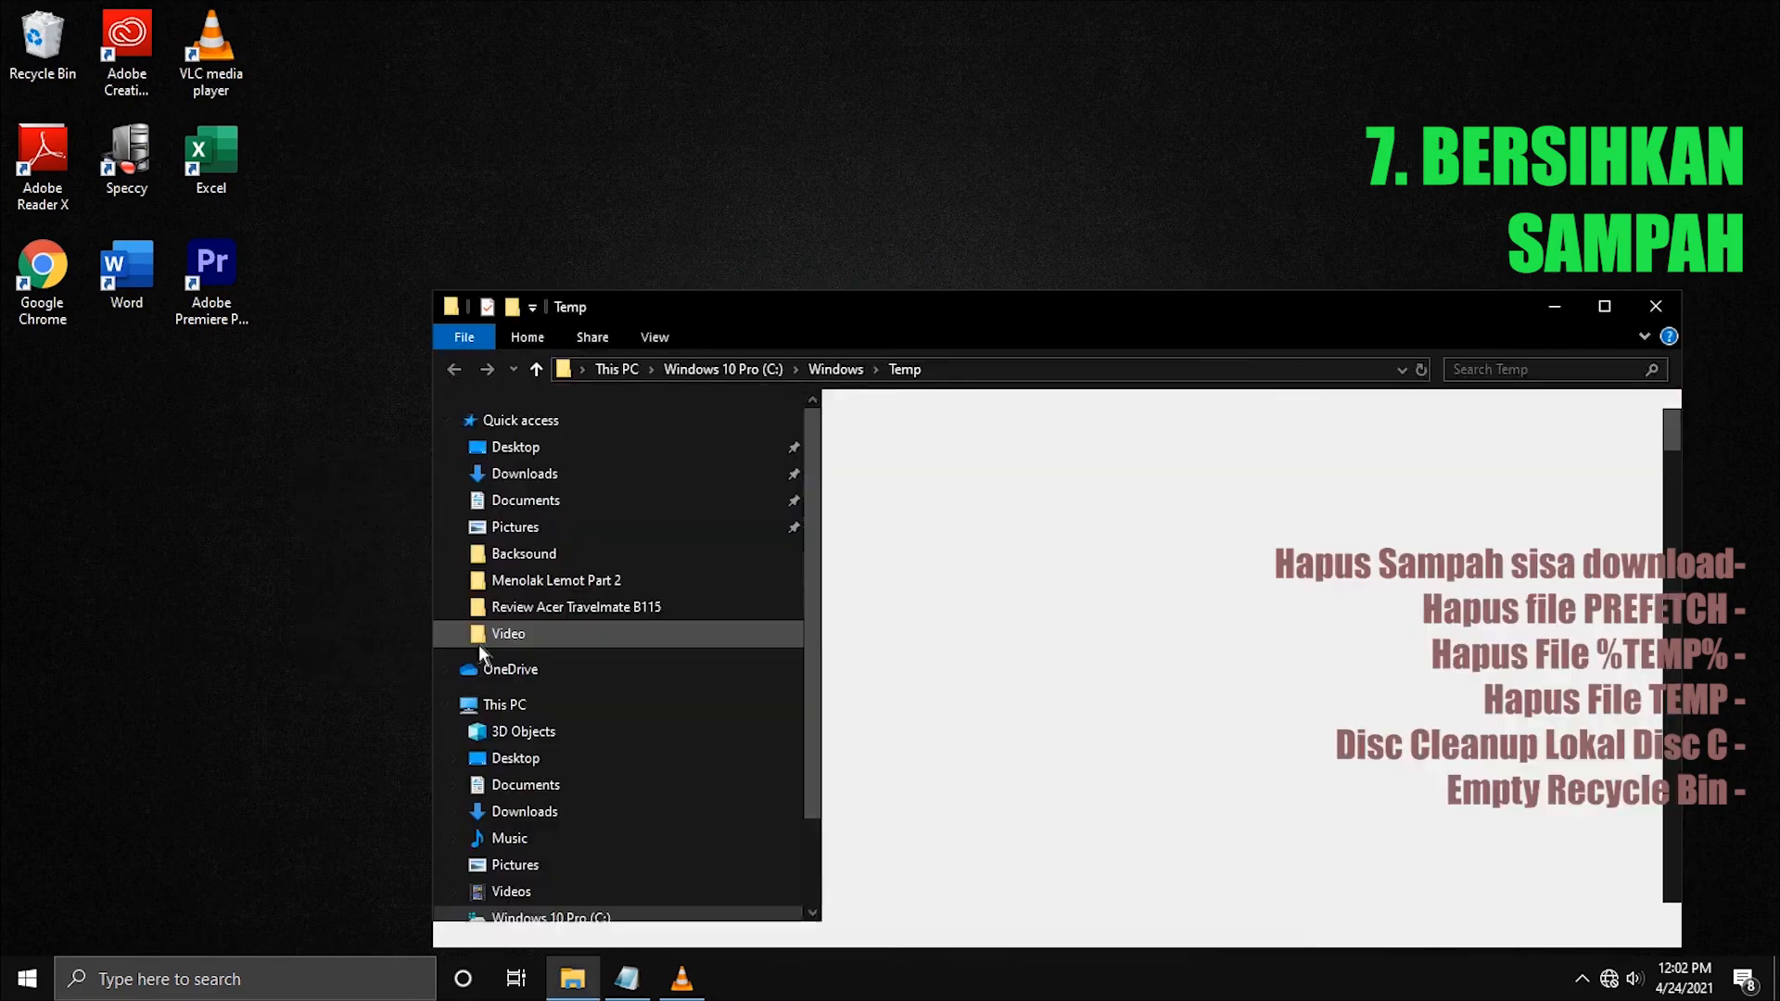
{"action": "left_click", "coordinate": [1601, 307]}
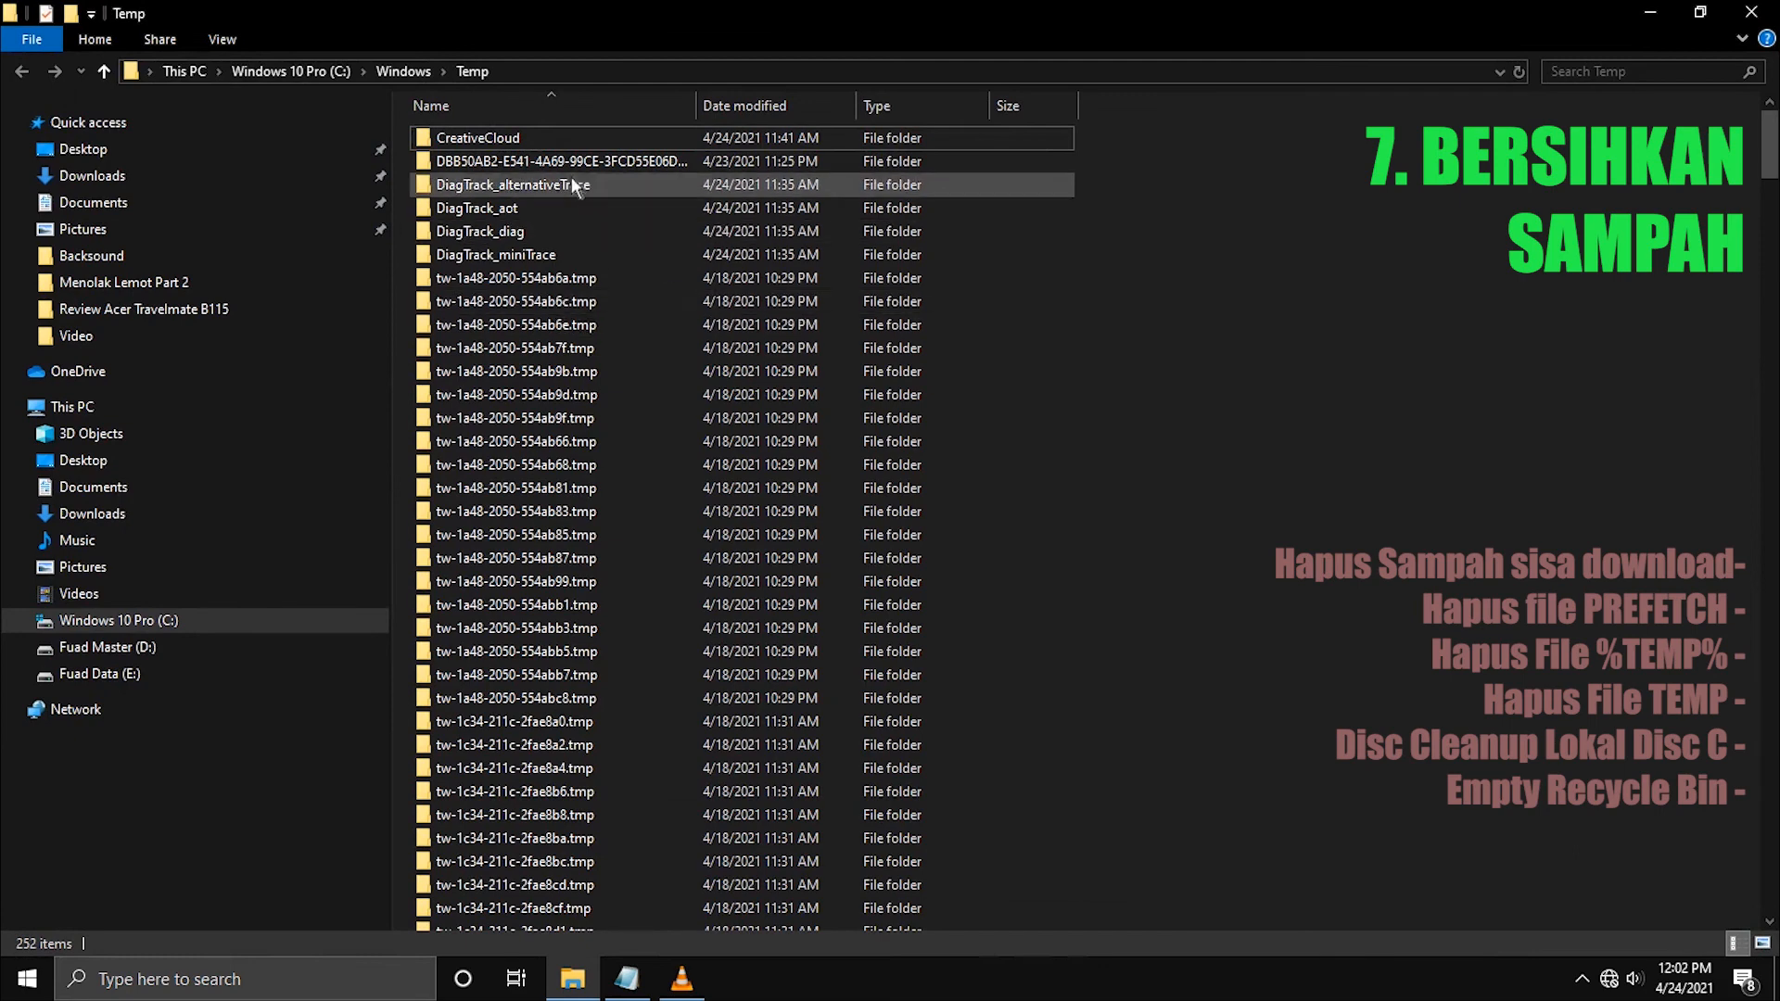
Delete all items in the Windows Temp folder, skipping files and folders in use for all current items, and close the folder window.
{"action": "left_click", "coordinate": [535, 140]}
{"action": "scroll", "coordinate": [570, 484], "scroll_direction": "down", "scroll_amount": 20}
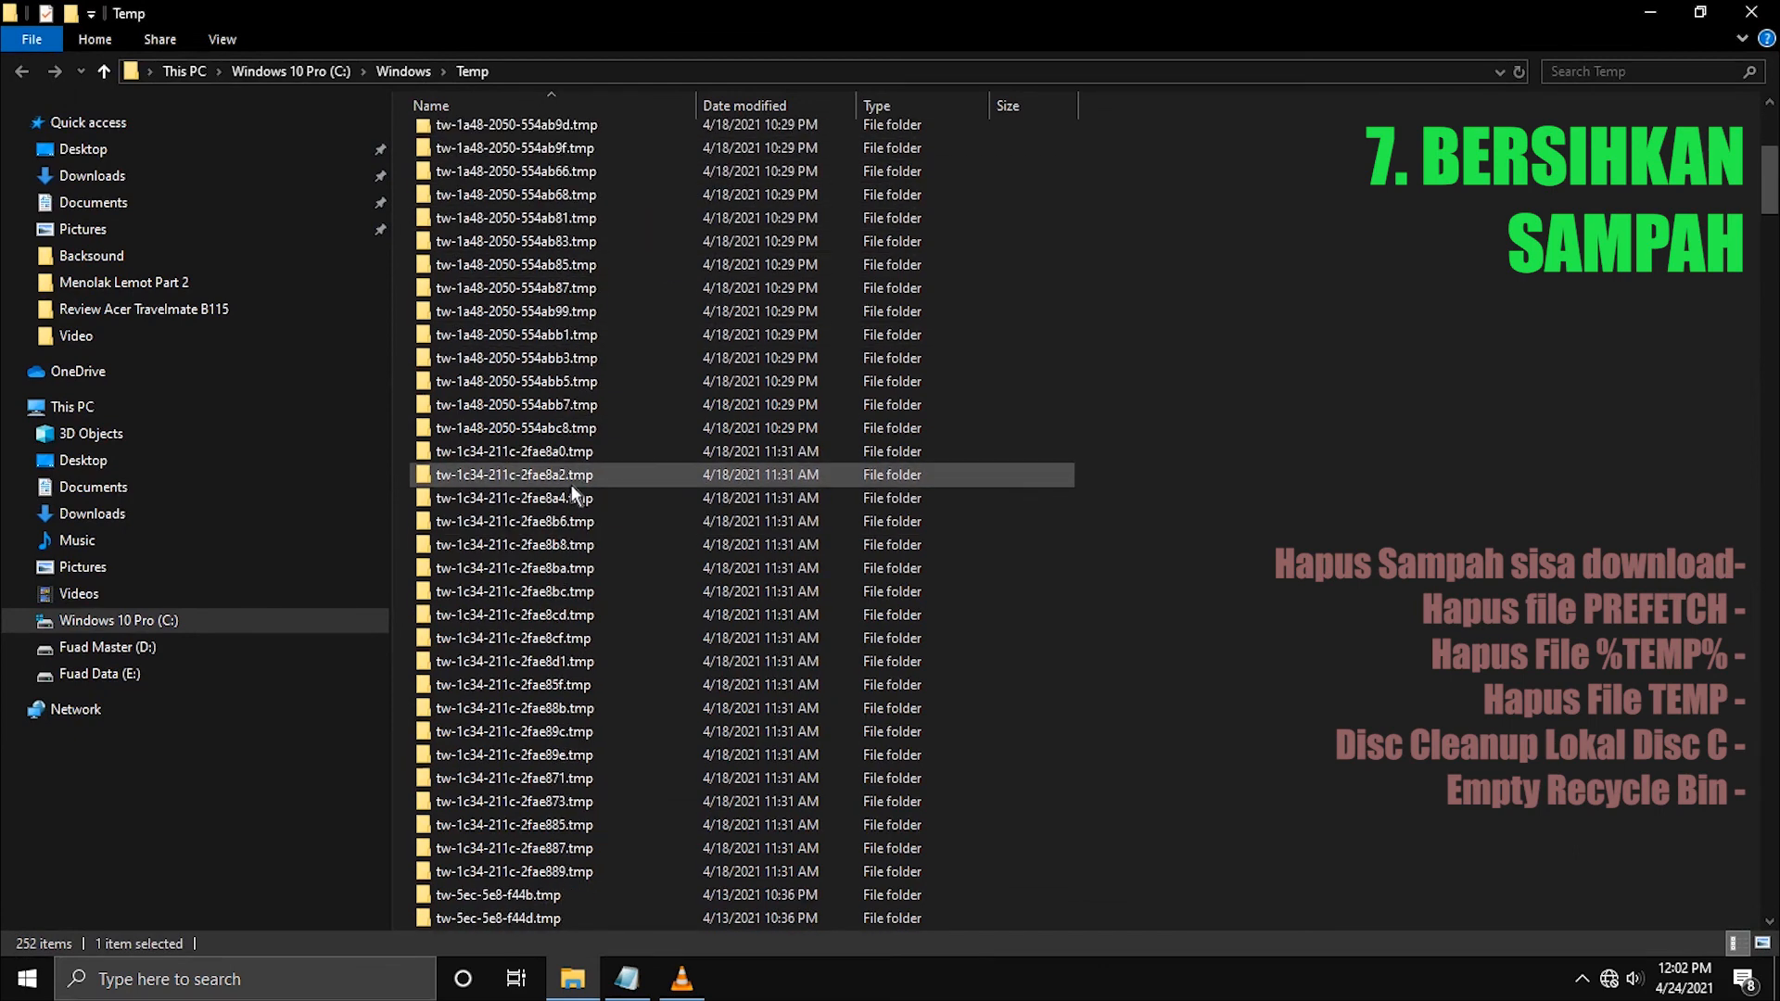
{"action": "scroll", "coordinate": [570, 483], "scroll_direction": "down", "scroll_amount": 20}
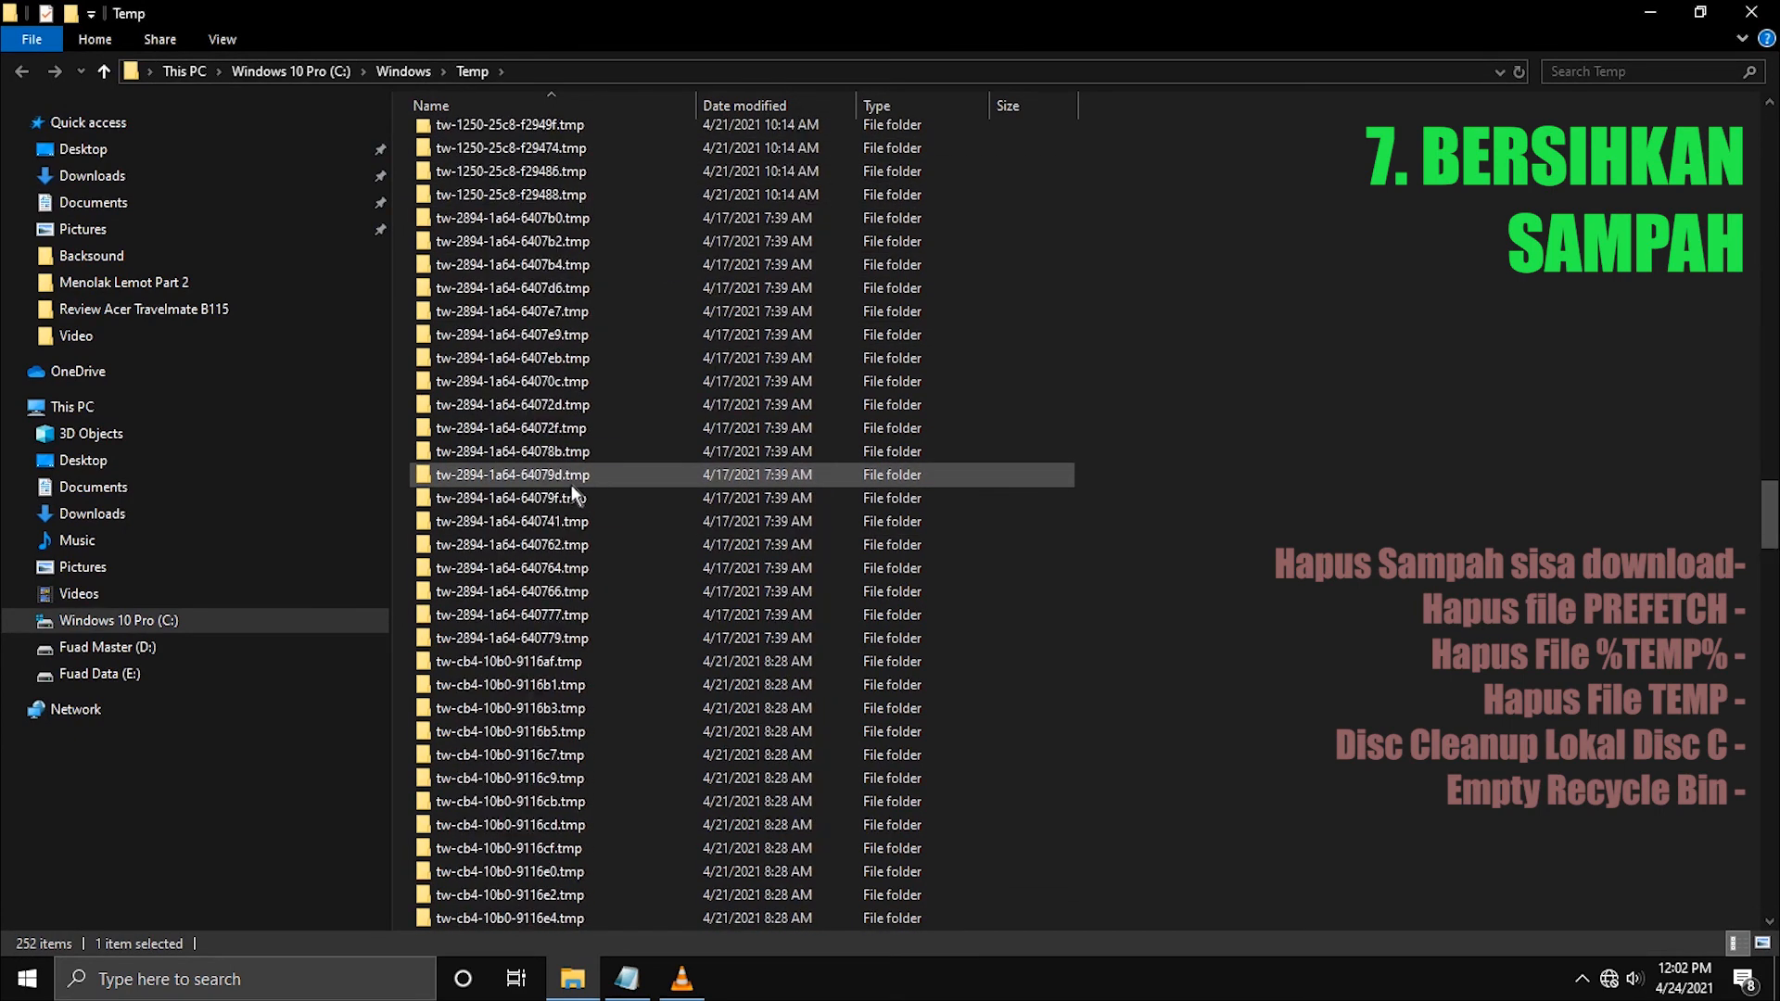
{"action": "scroll", "coordinate": [572, 496], "scroll_direction": "down", "scroll_amount": 4}
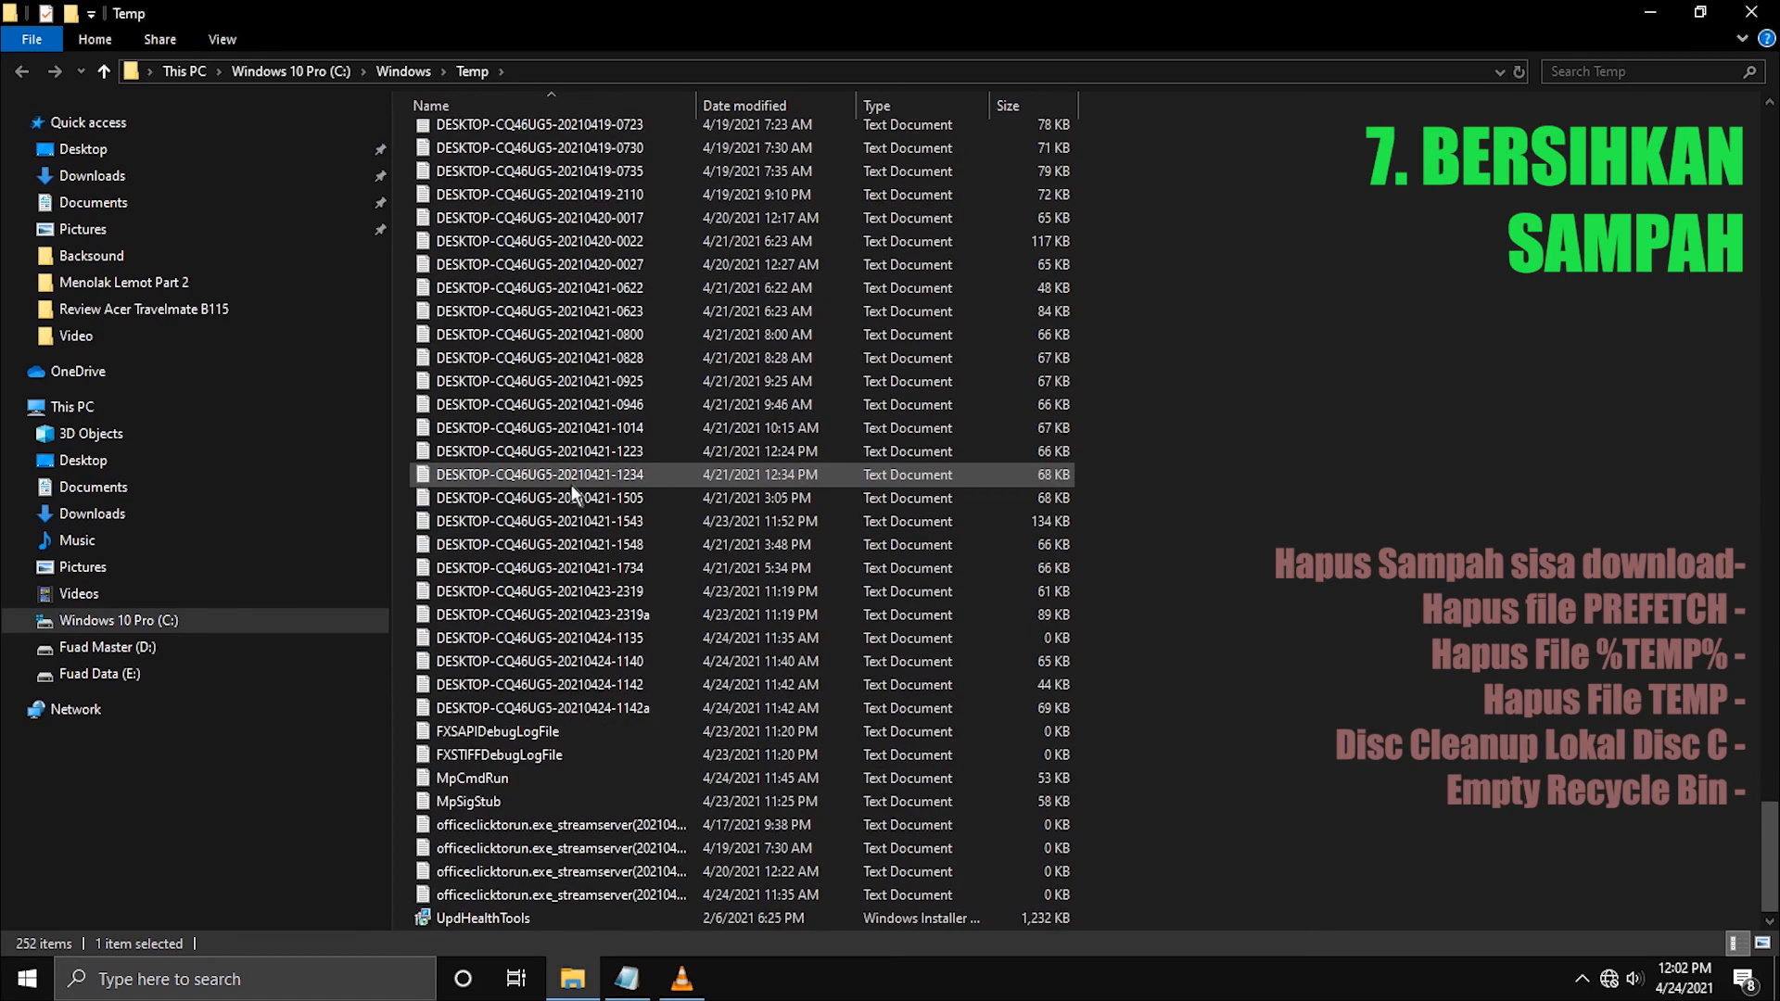
{"action": "key", "text": "ctrl+a"}
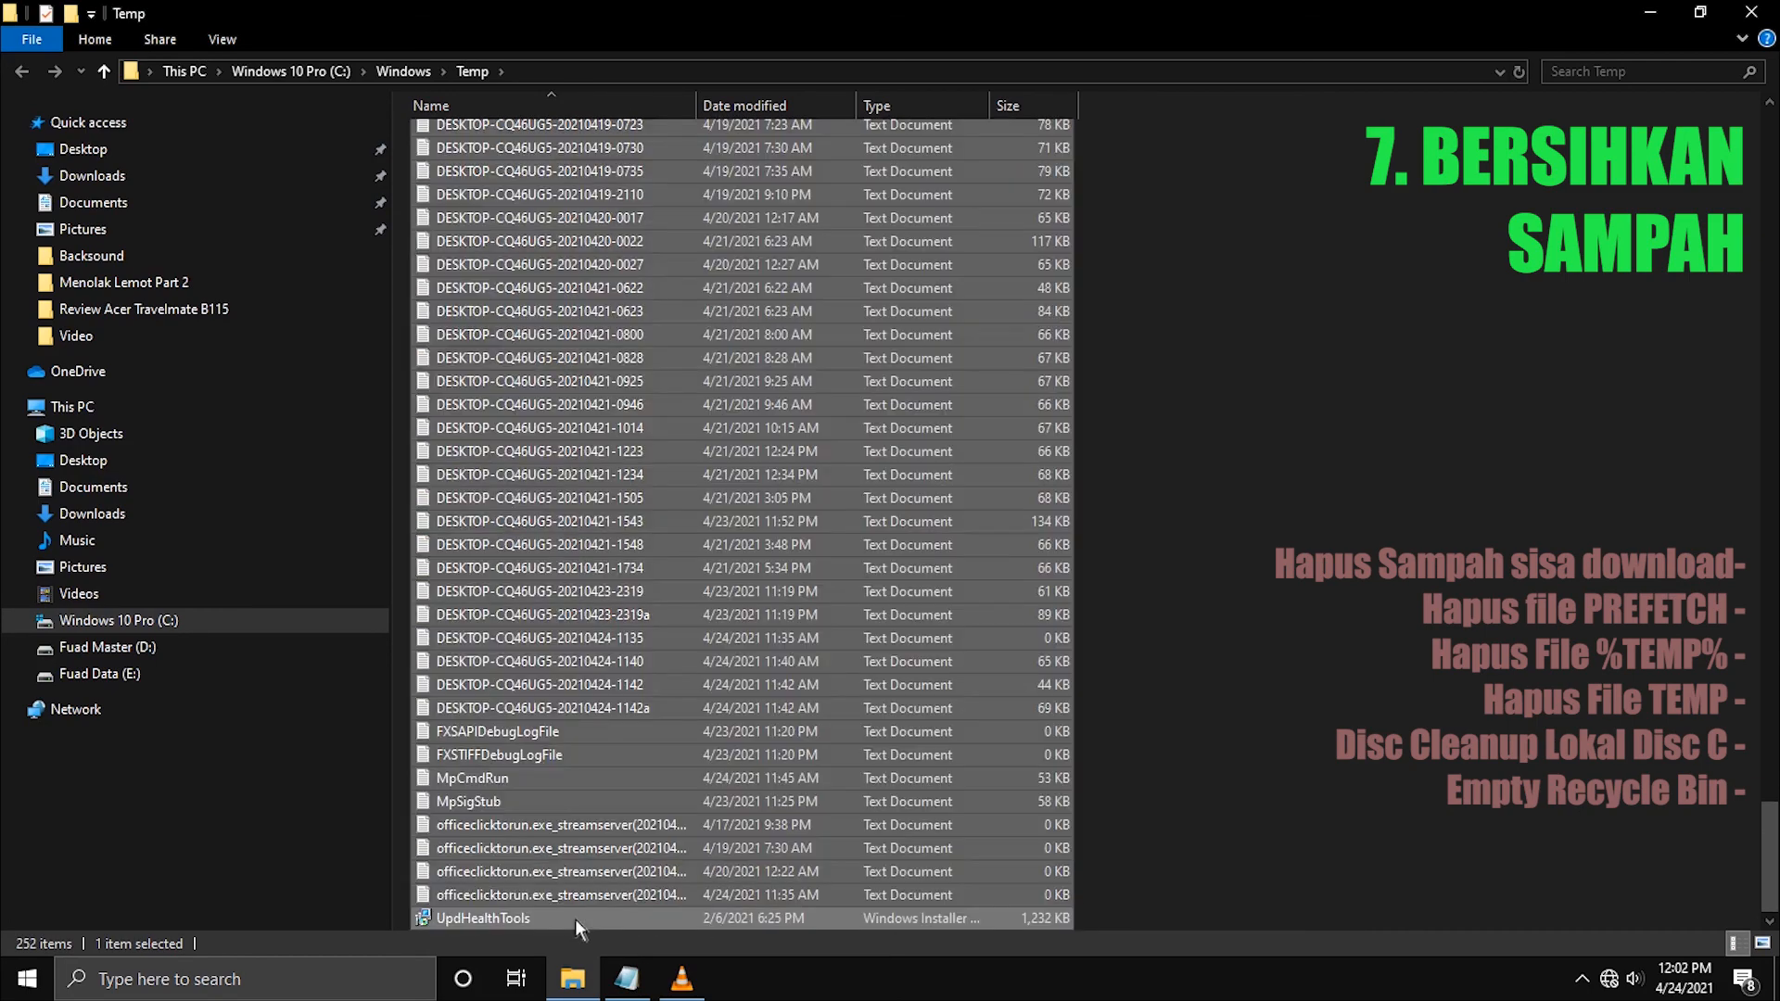
{"action": "right_click", "coordinate": [547, 424]}
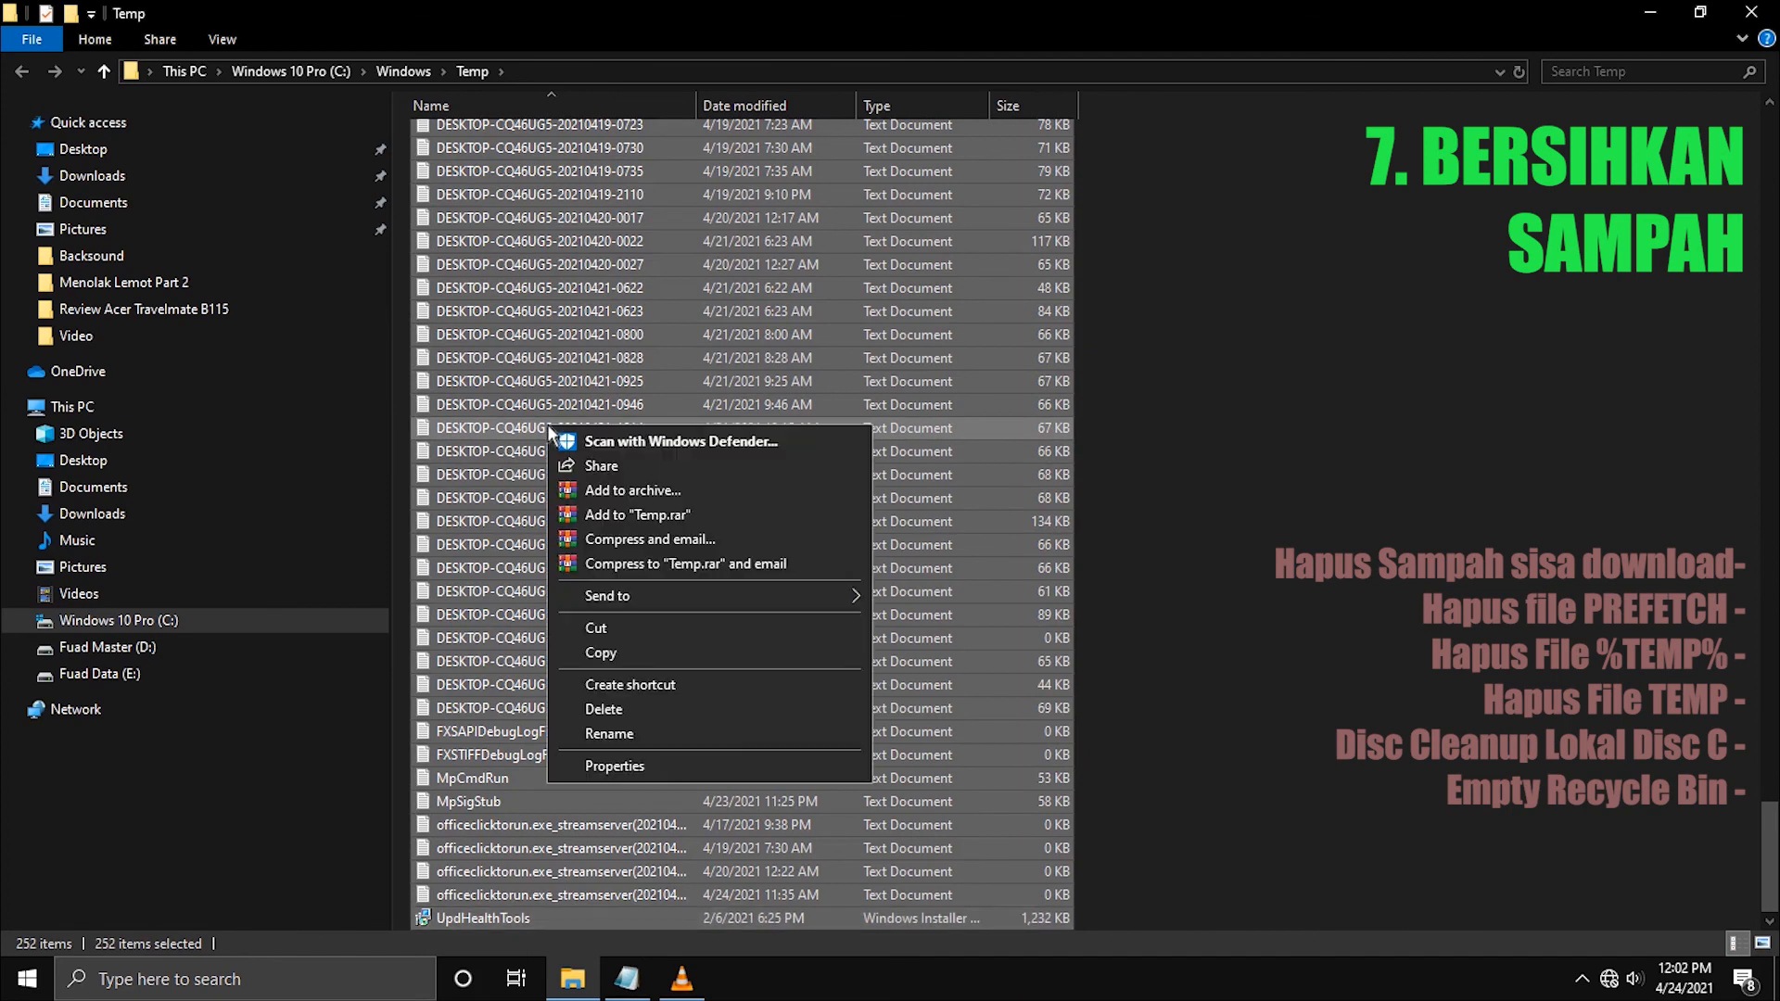
{"action": "left_click", "coordinate": [590, 710]}
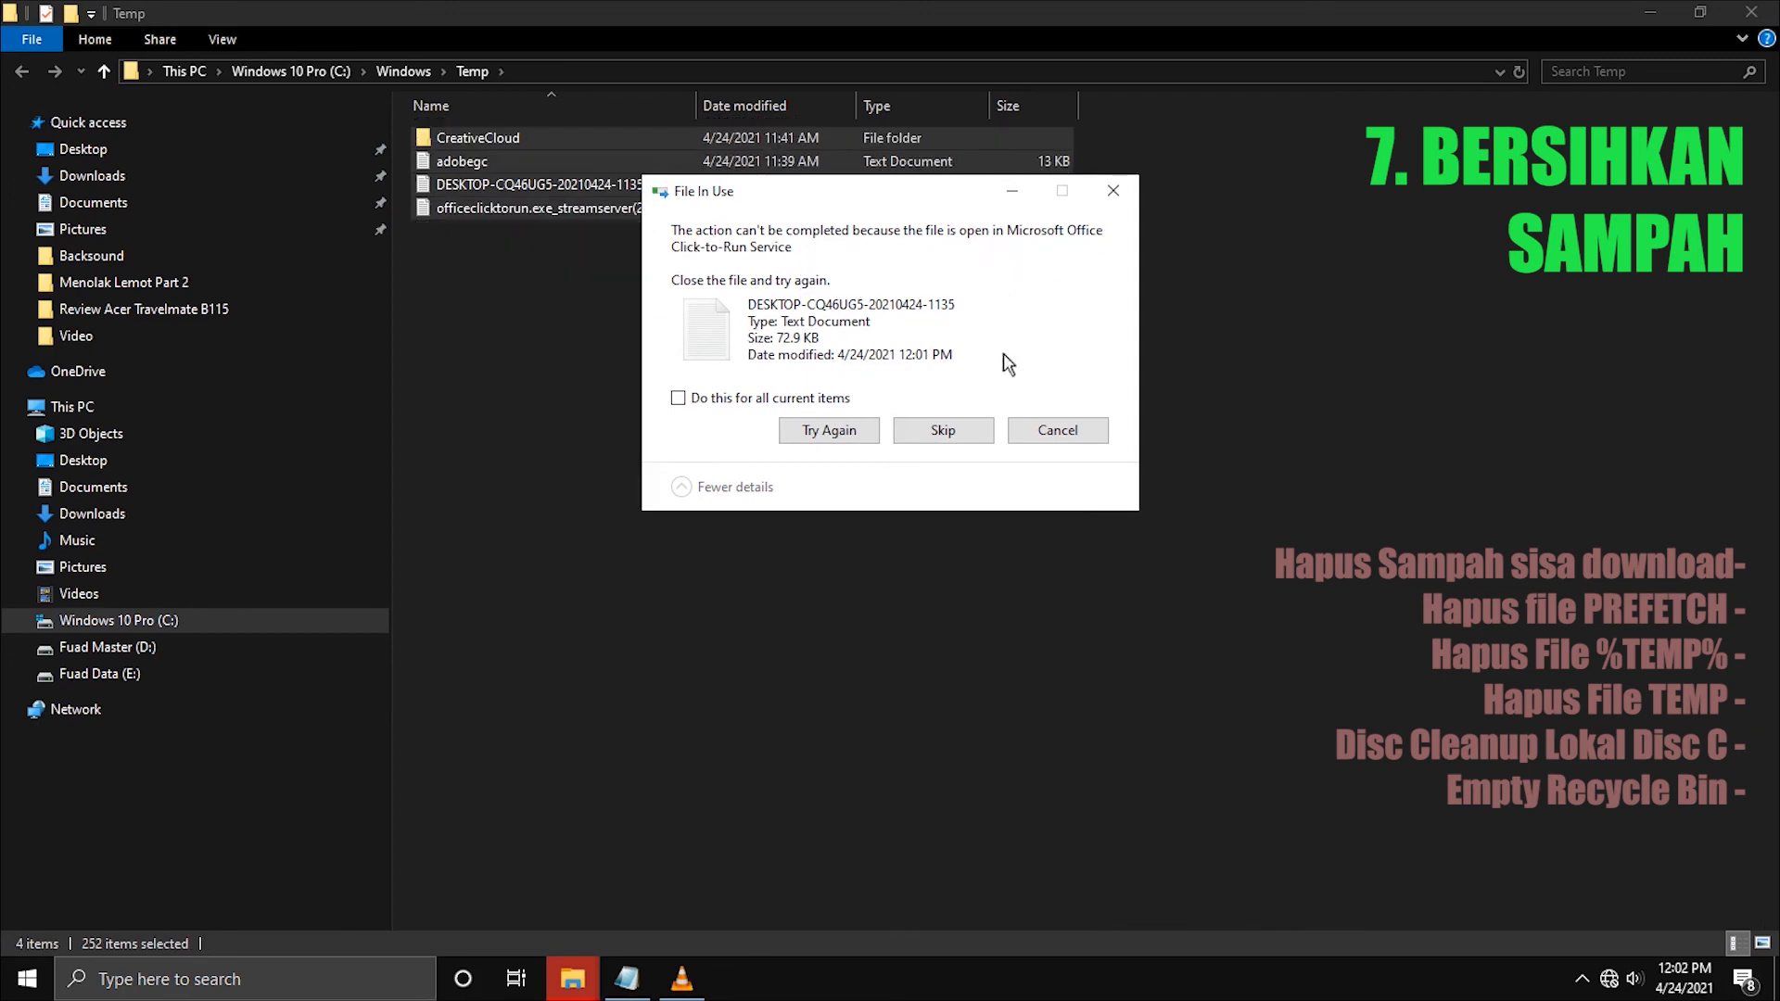
{"action": "left_click", "coordinate": [682, 401]}
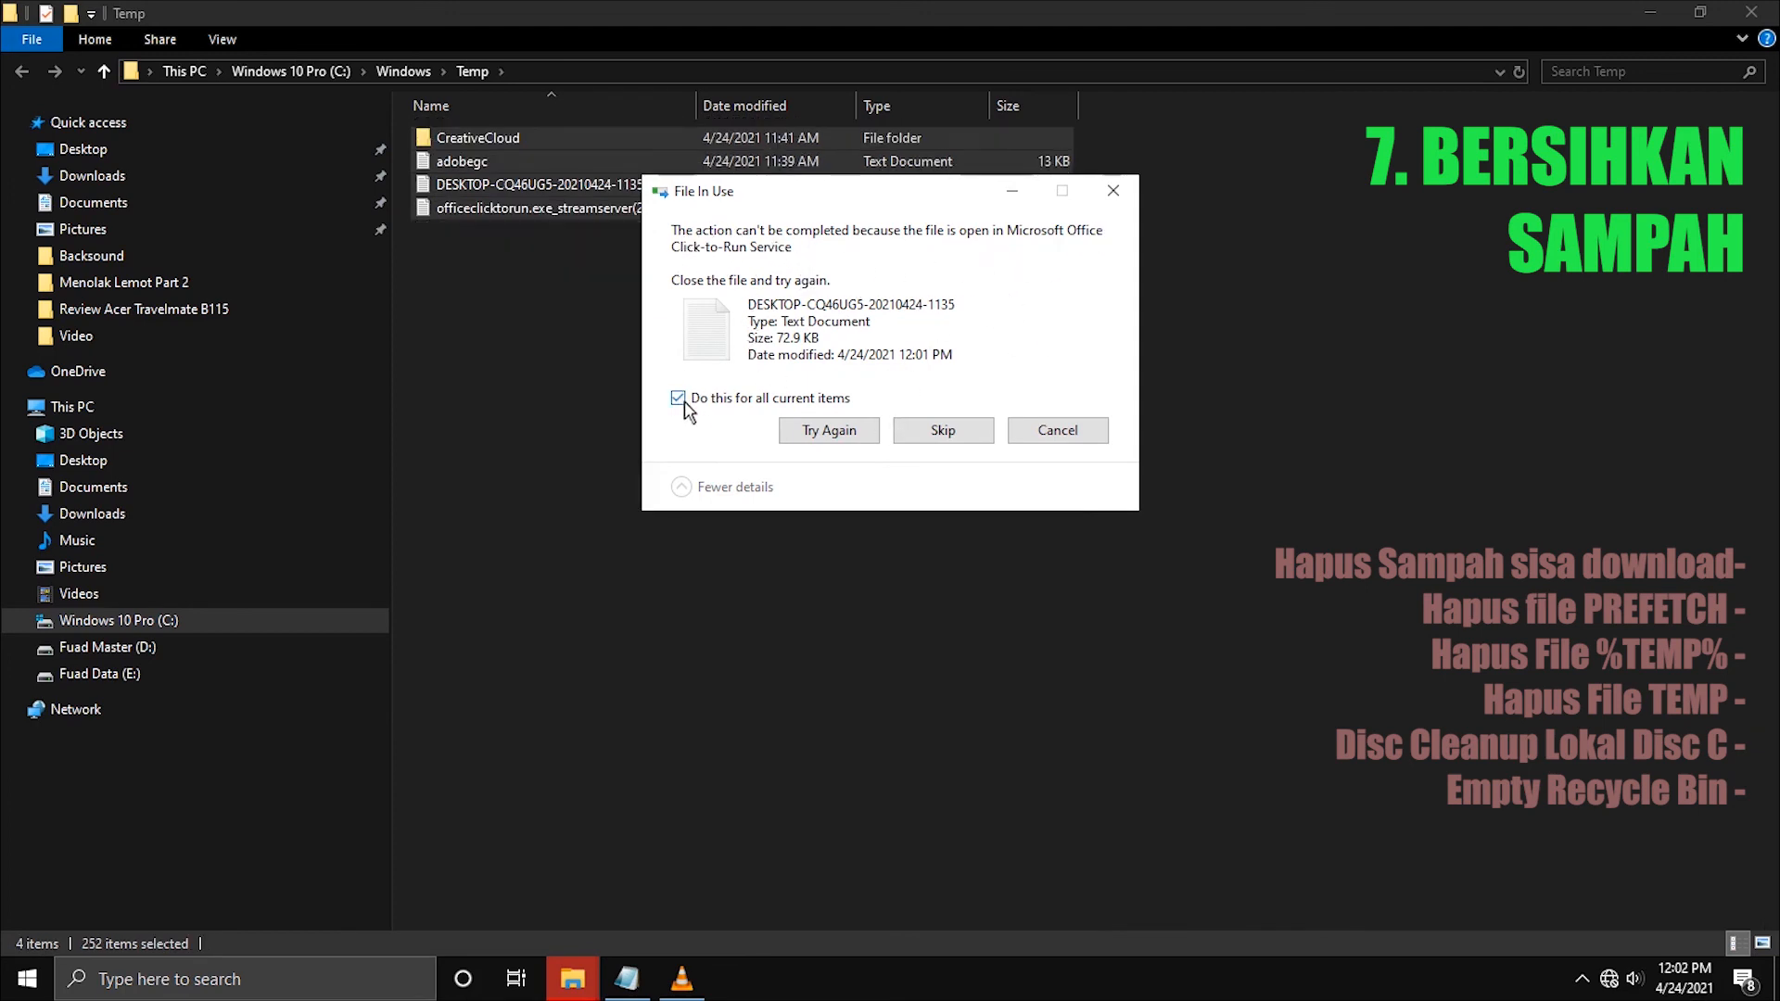
{"action": "left_click", "coordinate": [942, 430]}
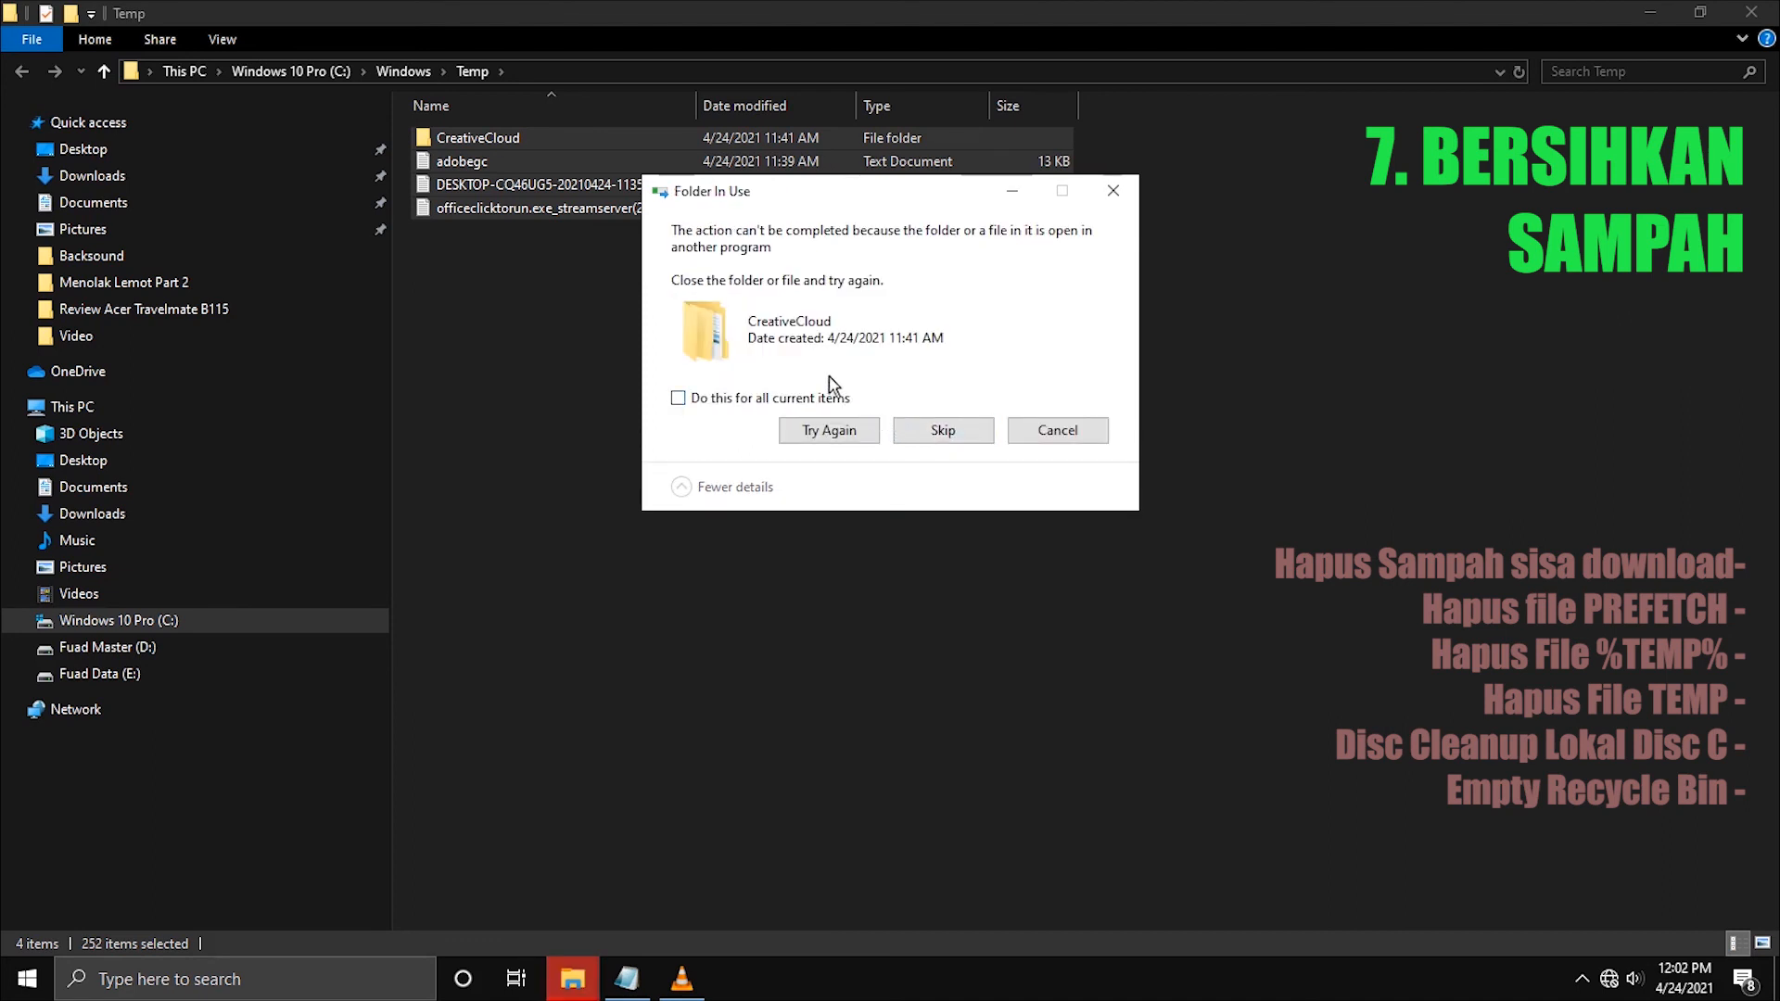
{"action": "left_click", "coordinate": [677, 398]}
{"action": "left_click", "coordinate": [943, 430]}
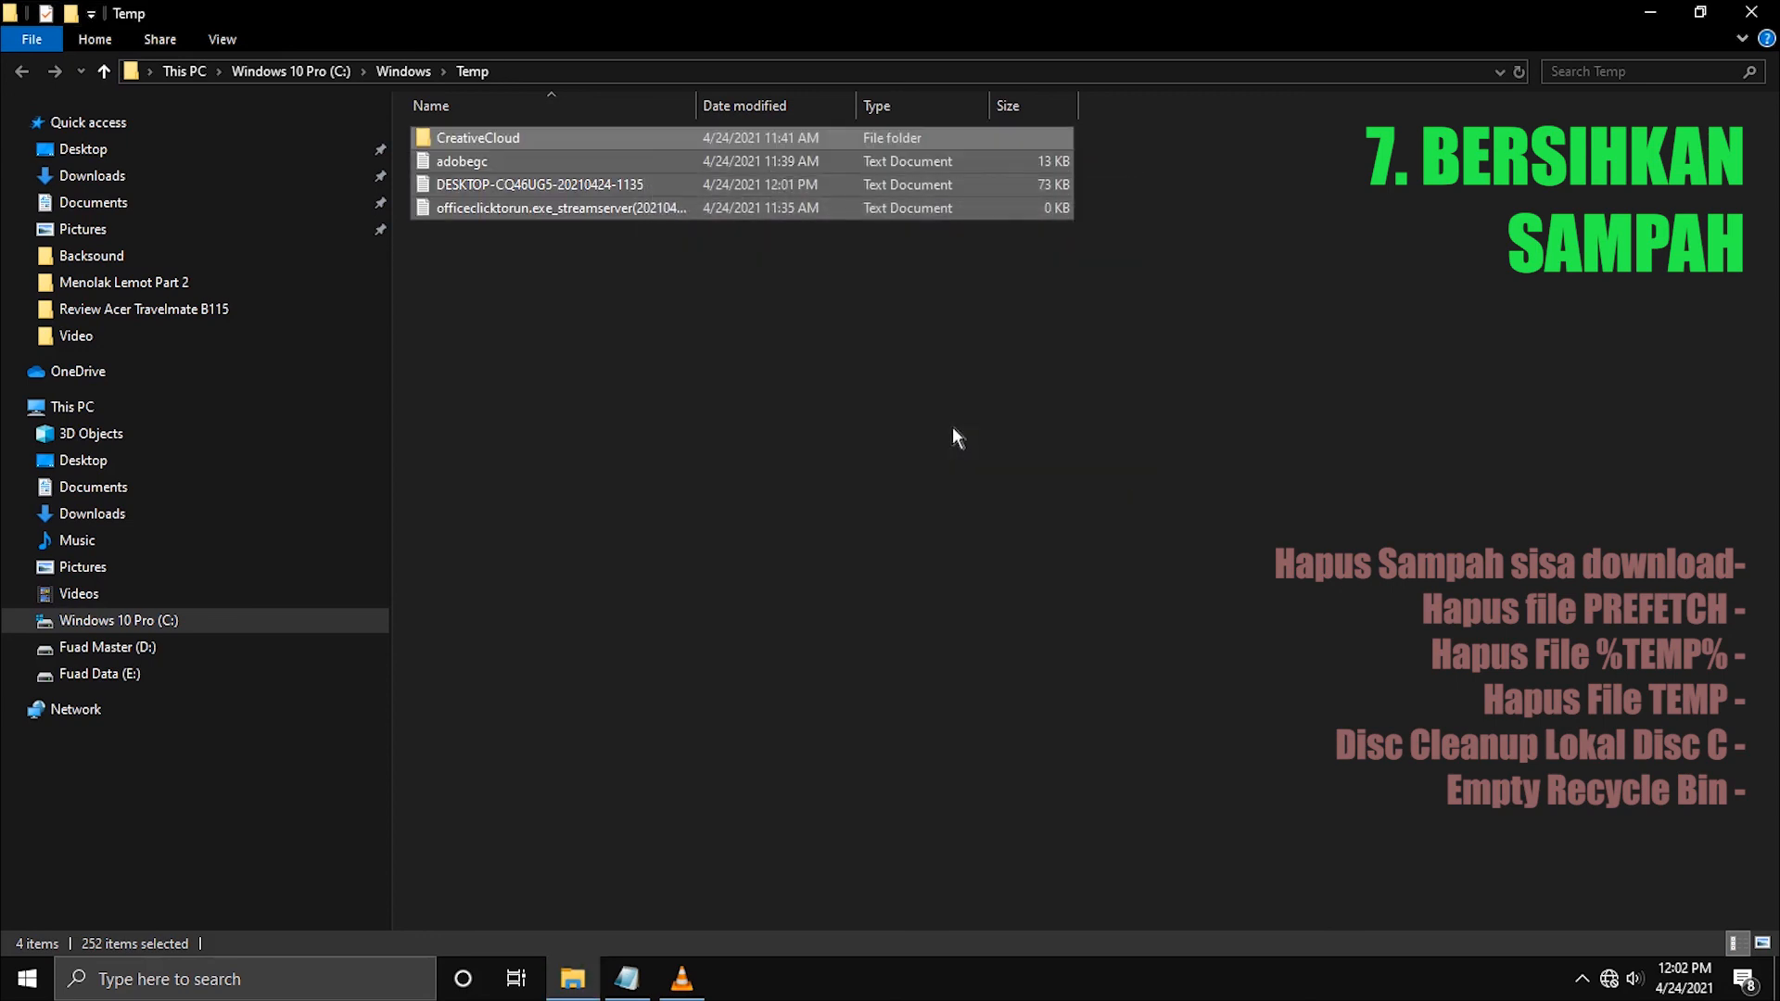
{"action": "left_click", "coordinate": [953, 434]}
{"action": "left_click", "coordinate": [1749, 14]}
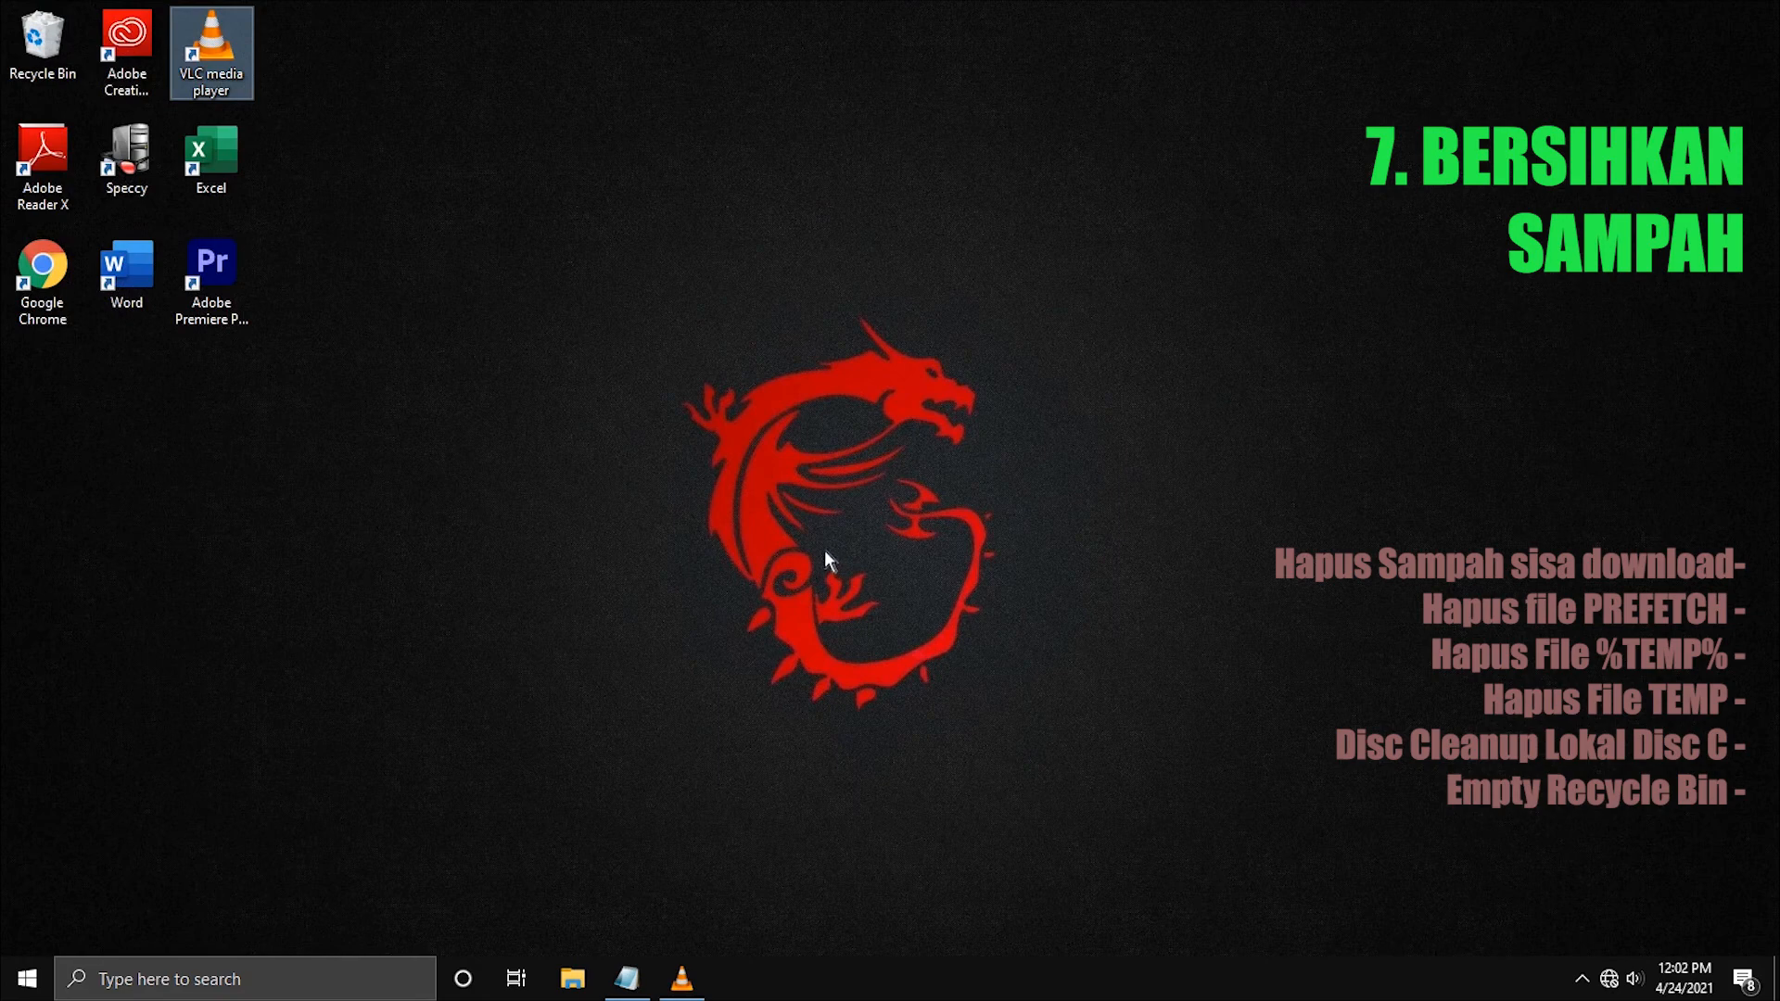
Search for "THIS" to open This PC, and launch Disk Cleanup from the properties of the Windows 10 Pro (C:) drive.
{"action": "left_click", "coordinate": [272, 988]}
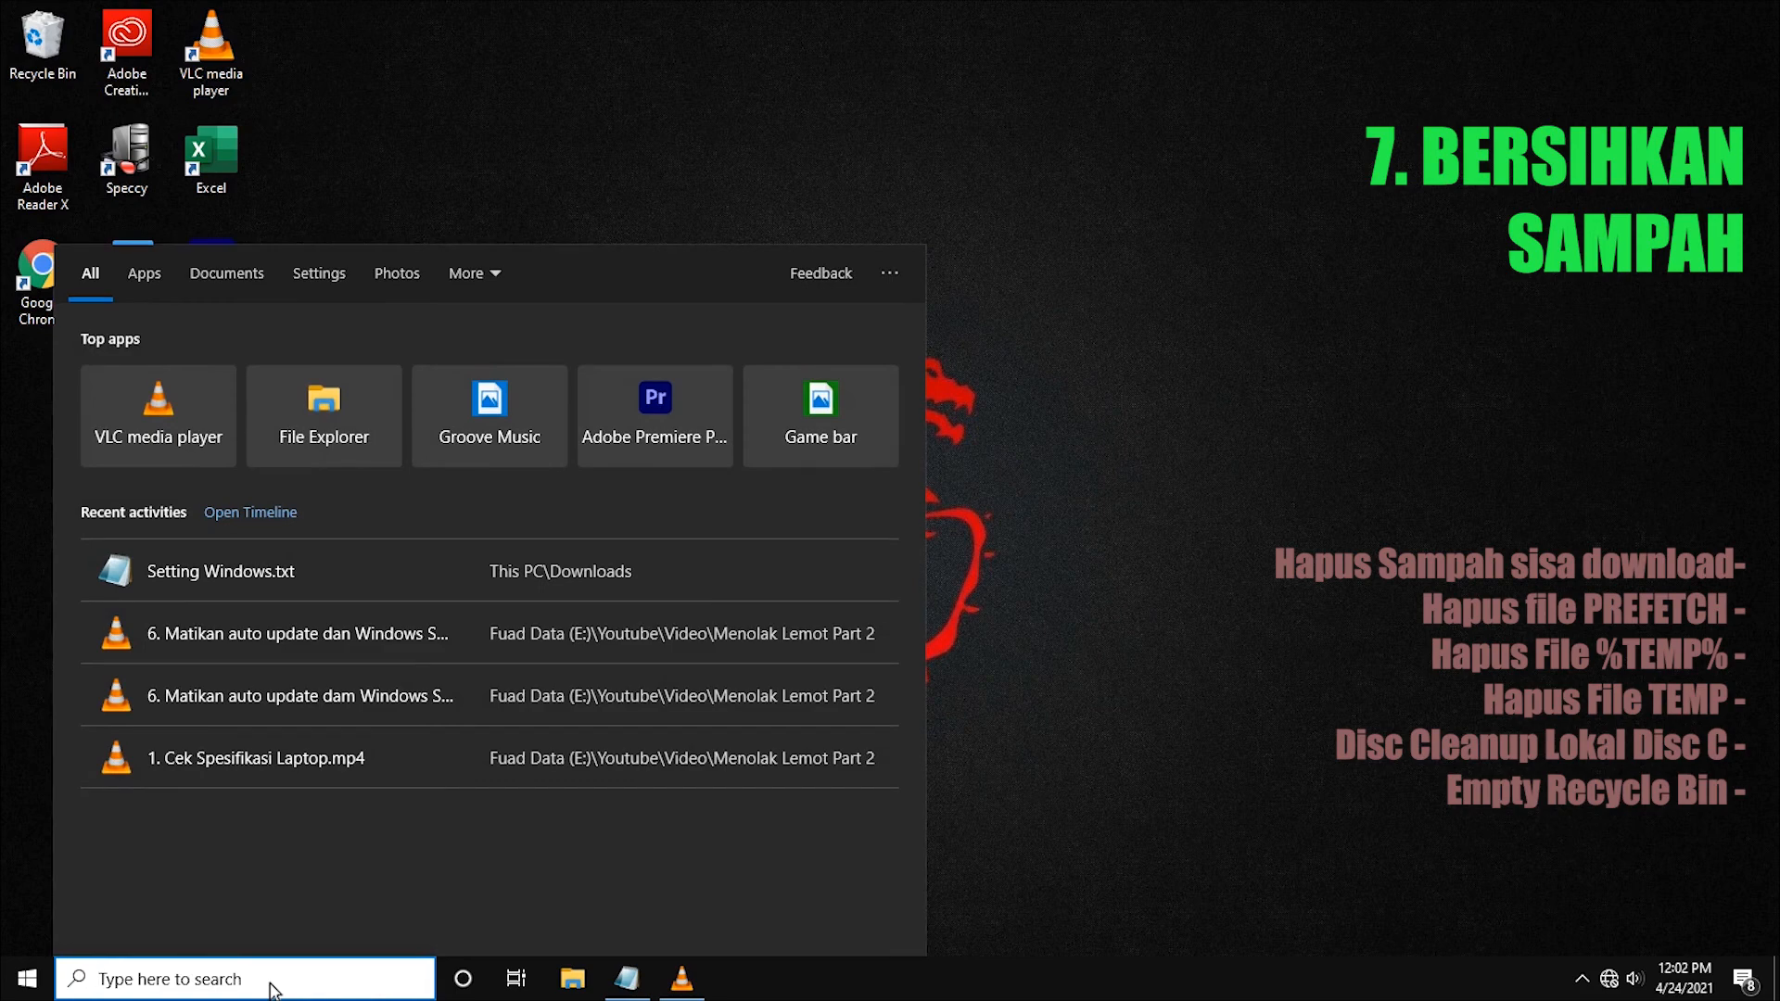
{"action": "type", "text": "THIS"}
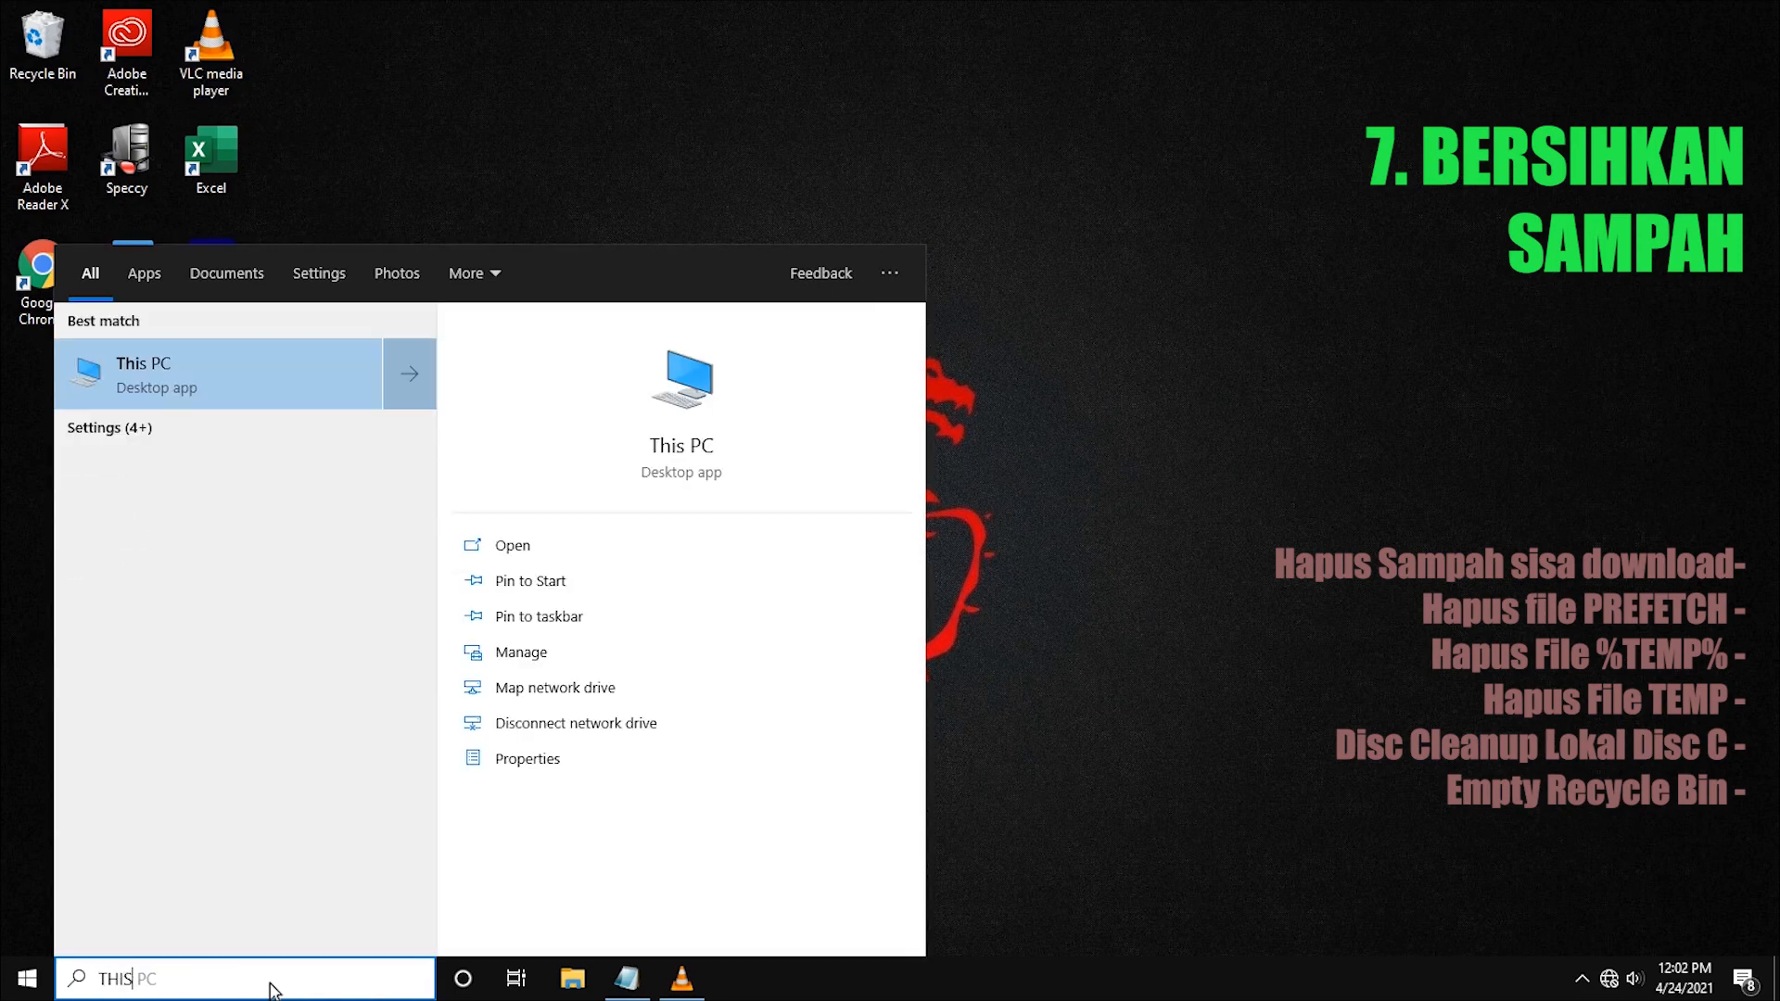
{"action": "left_click", "coordinate": [200, 361]}
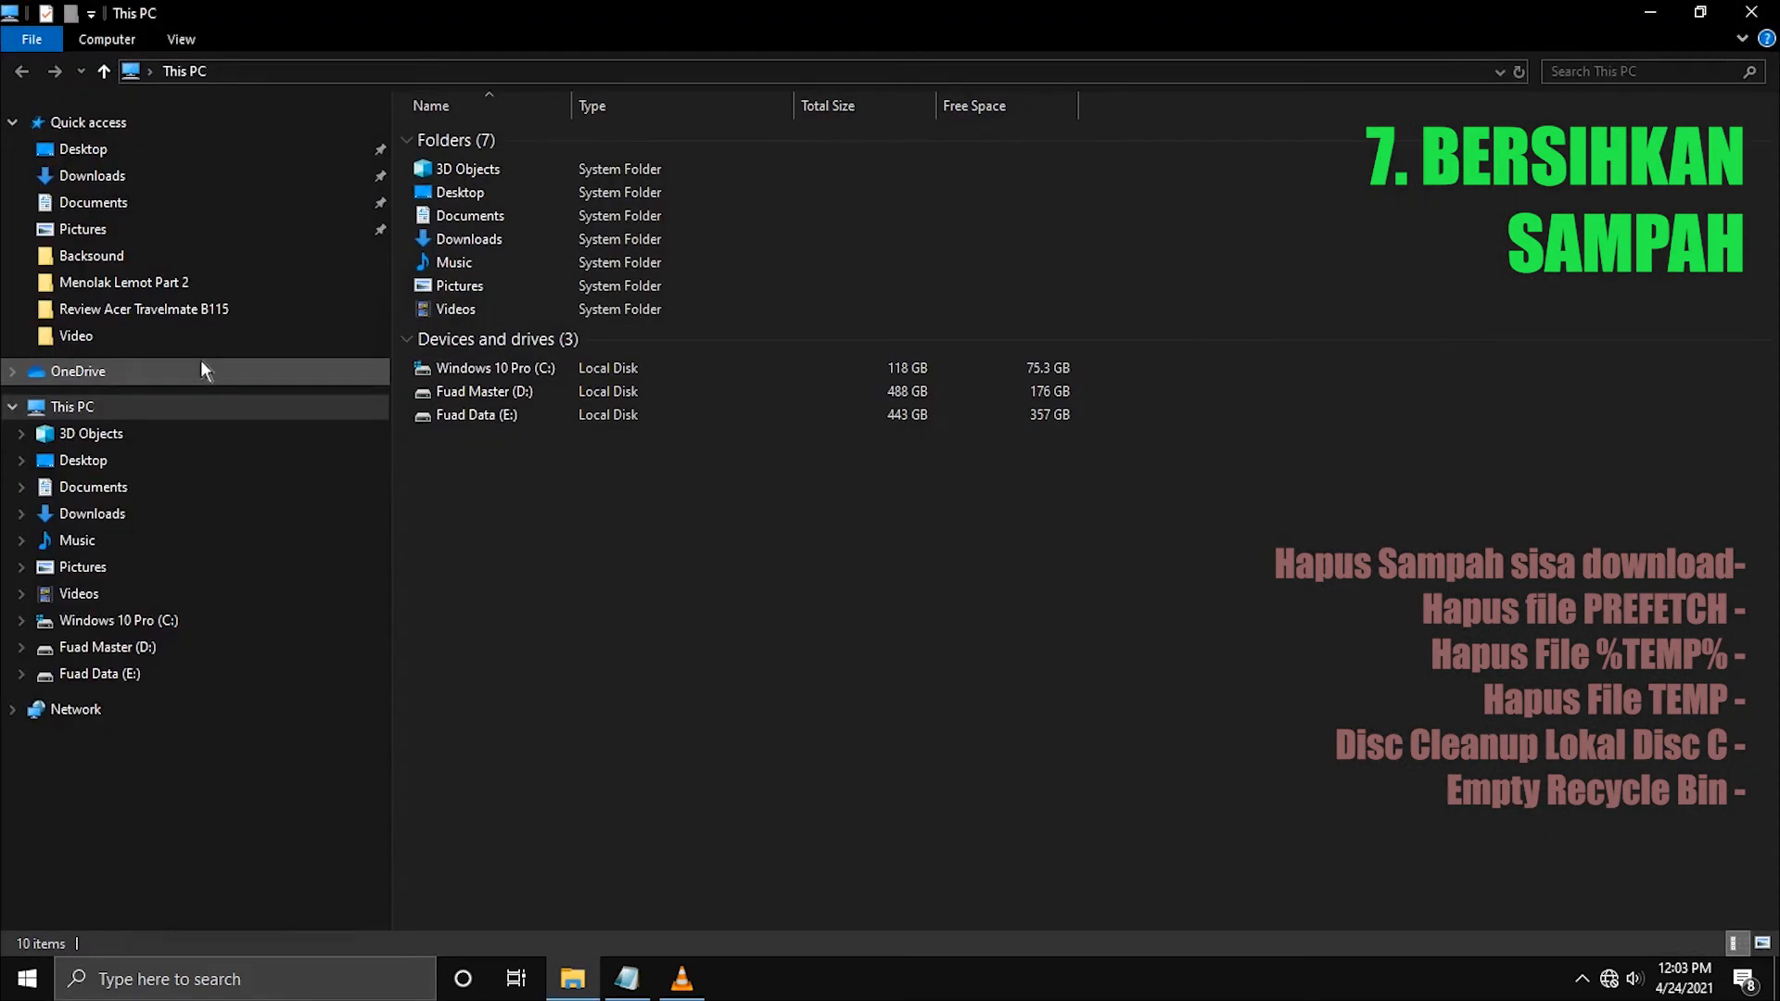
{"action": "left_click", "coordinate": [135, 621]}
{"action": "right_click", "coordinate": [132, 620]}
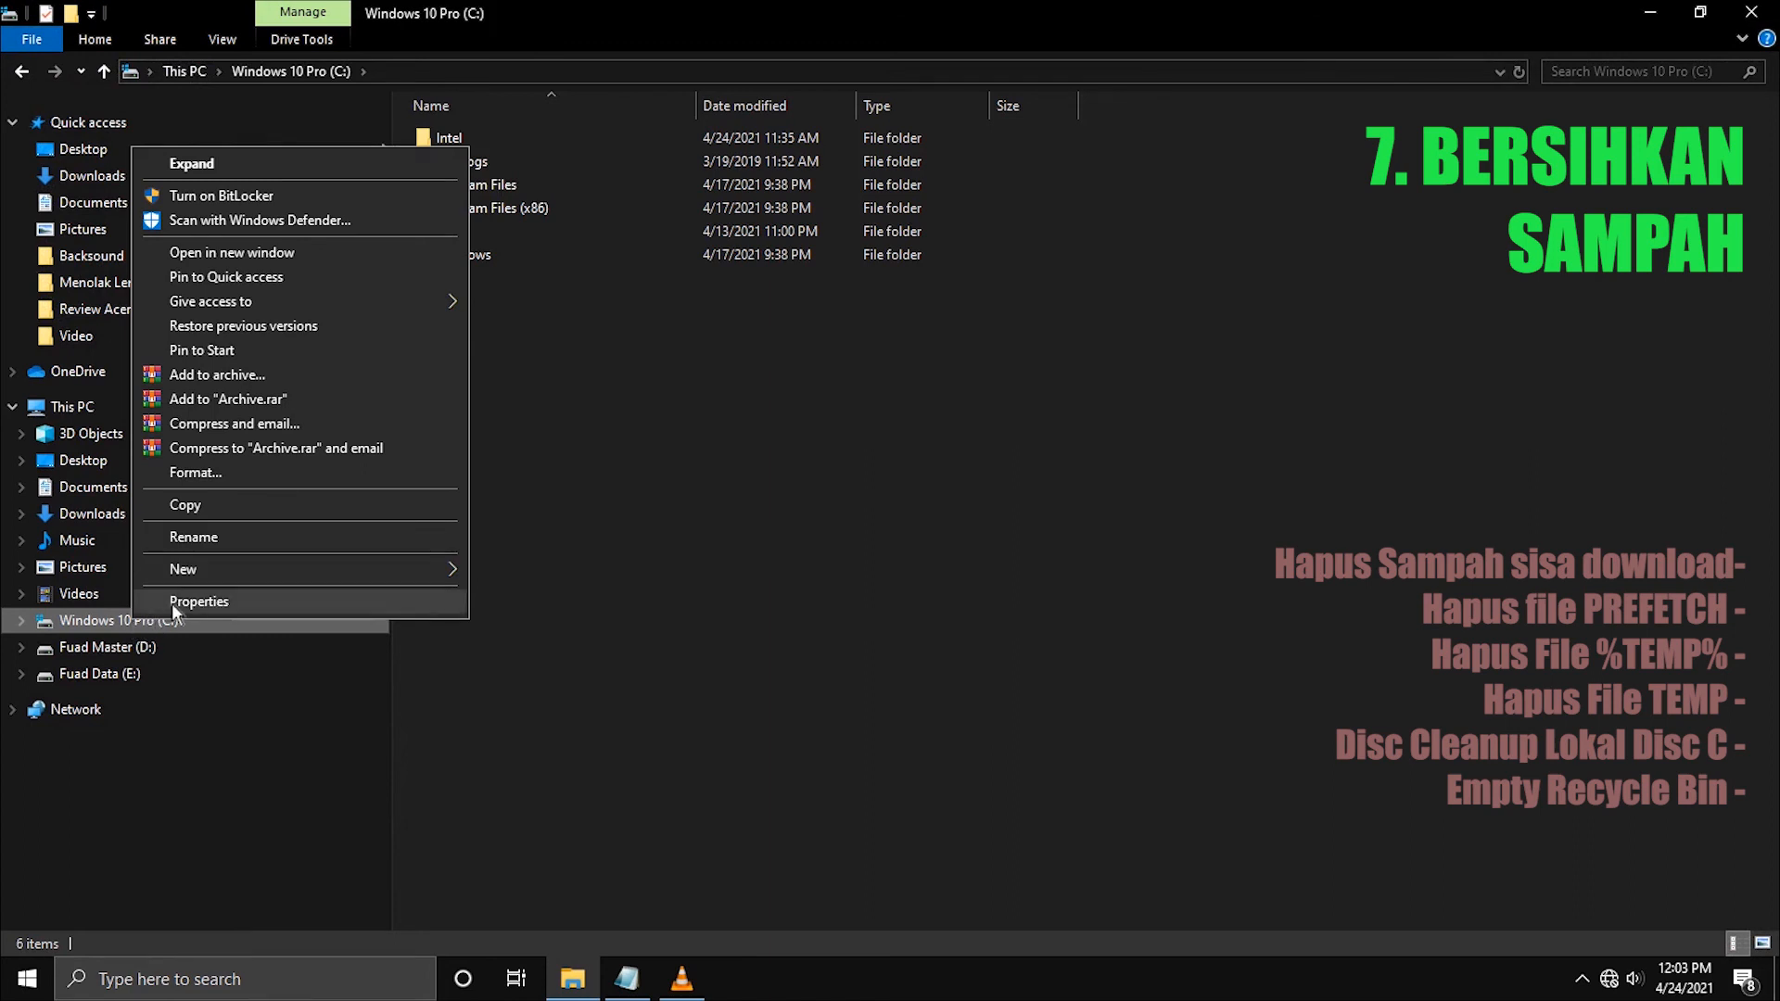
{"action": "left_click", "coordinate": [171, 602]}
{"action": "left_click_drag", "start_coordinate": [400, 408], "coordinate": [528, 223]}
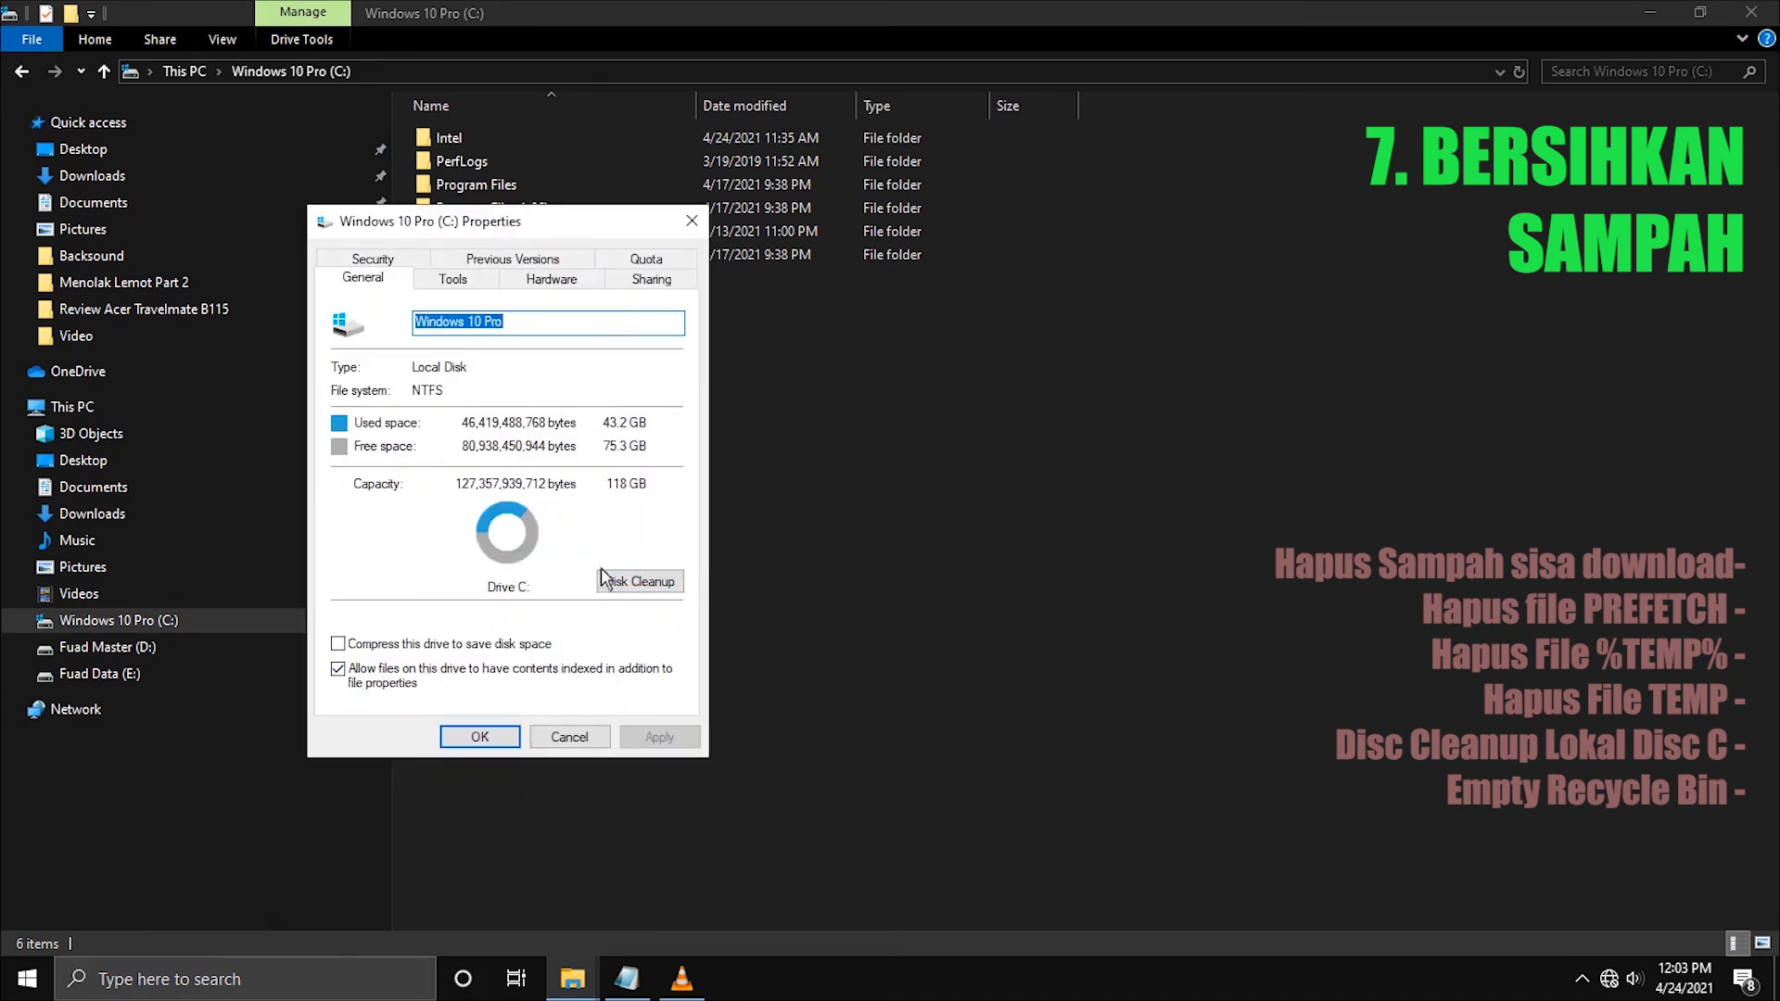
{"action": "left_click", "coordinate": [604, 580]}
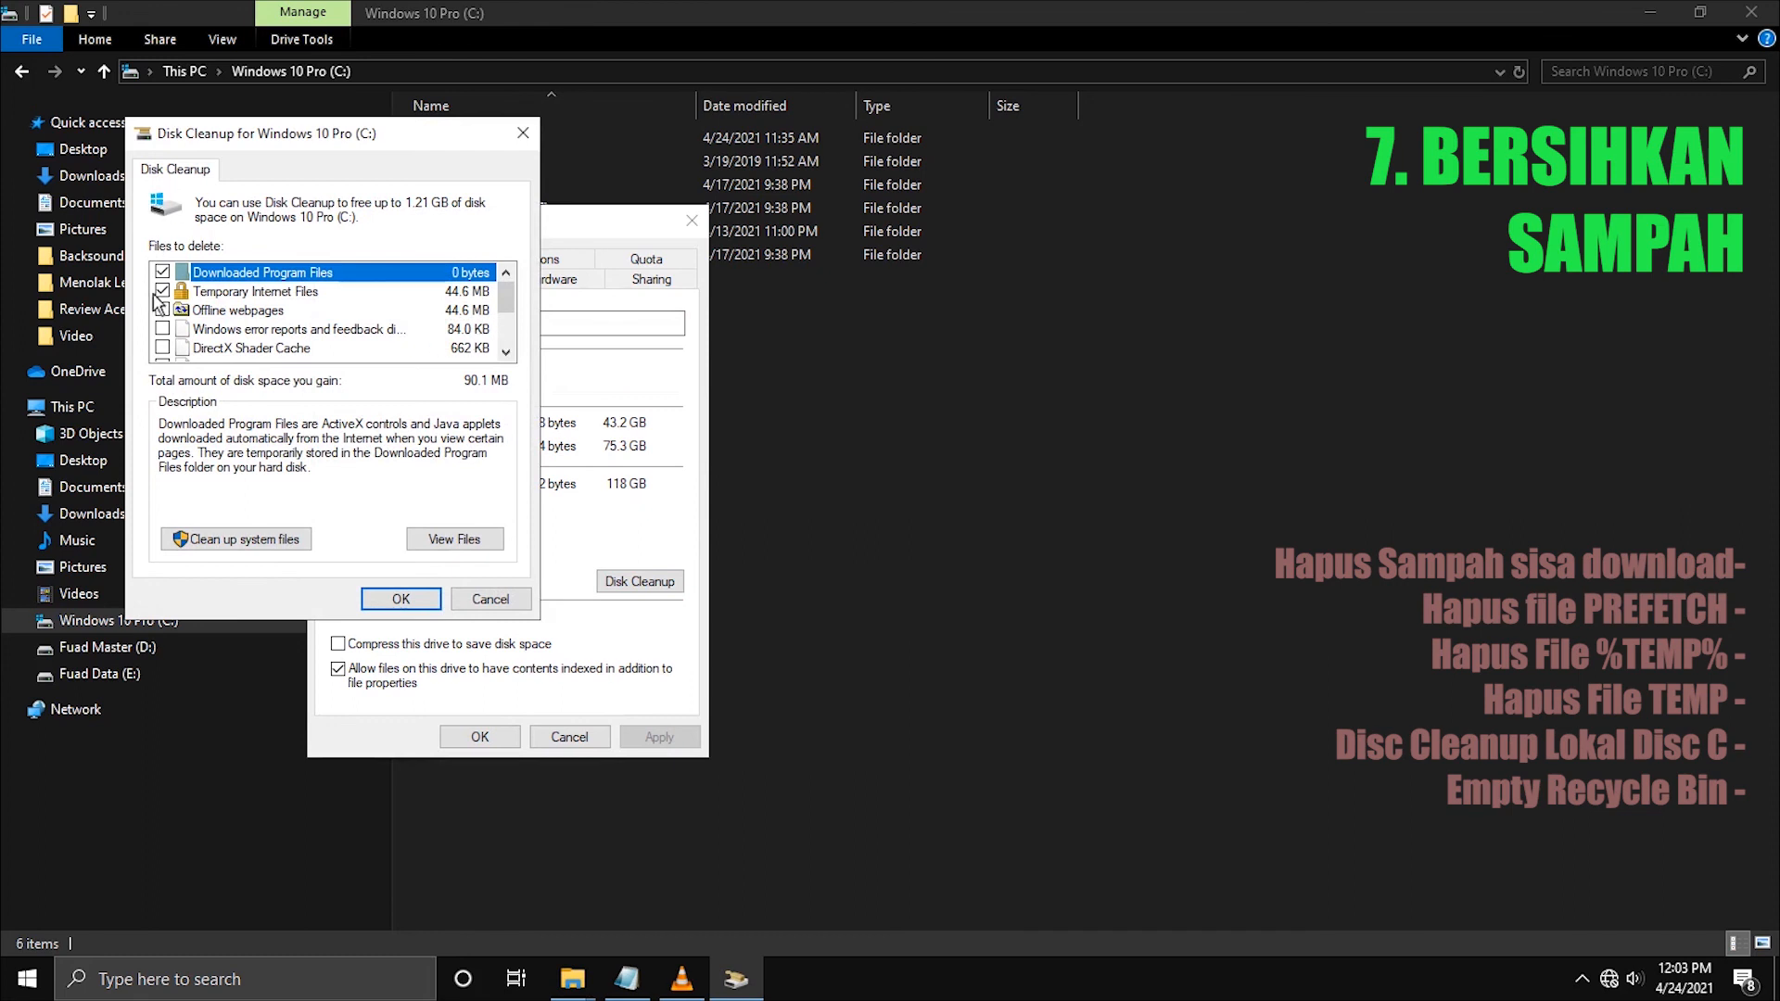
Mark the remaining Disk Cleanup categories: Offline webpages, Windows error reports, DirectX Shader Cache, Delivery Optimization Files, Downloads, Recycle Bin and Temporary files.
{"action": "left_click", "coordinate": [163, 310]}
{"action": "scroll", "coordinate": [164, 350], "scroll_direction": "down", "scroll_amount": 2}
{"action": "scroll", "coordinate": [162, 340], "scroll_direction": "up", "scroll_amount": 1}
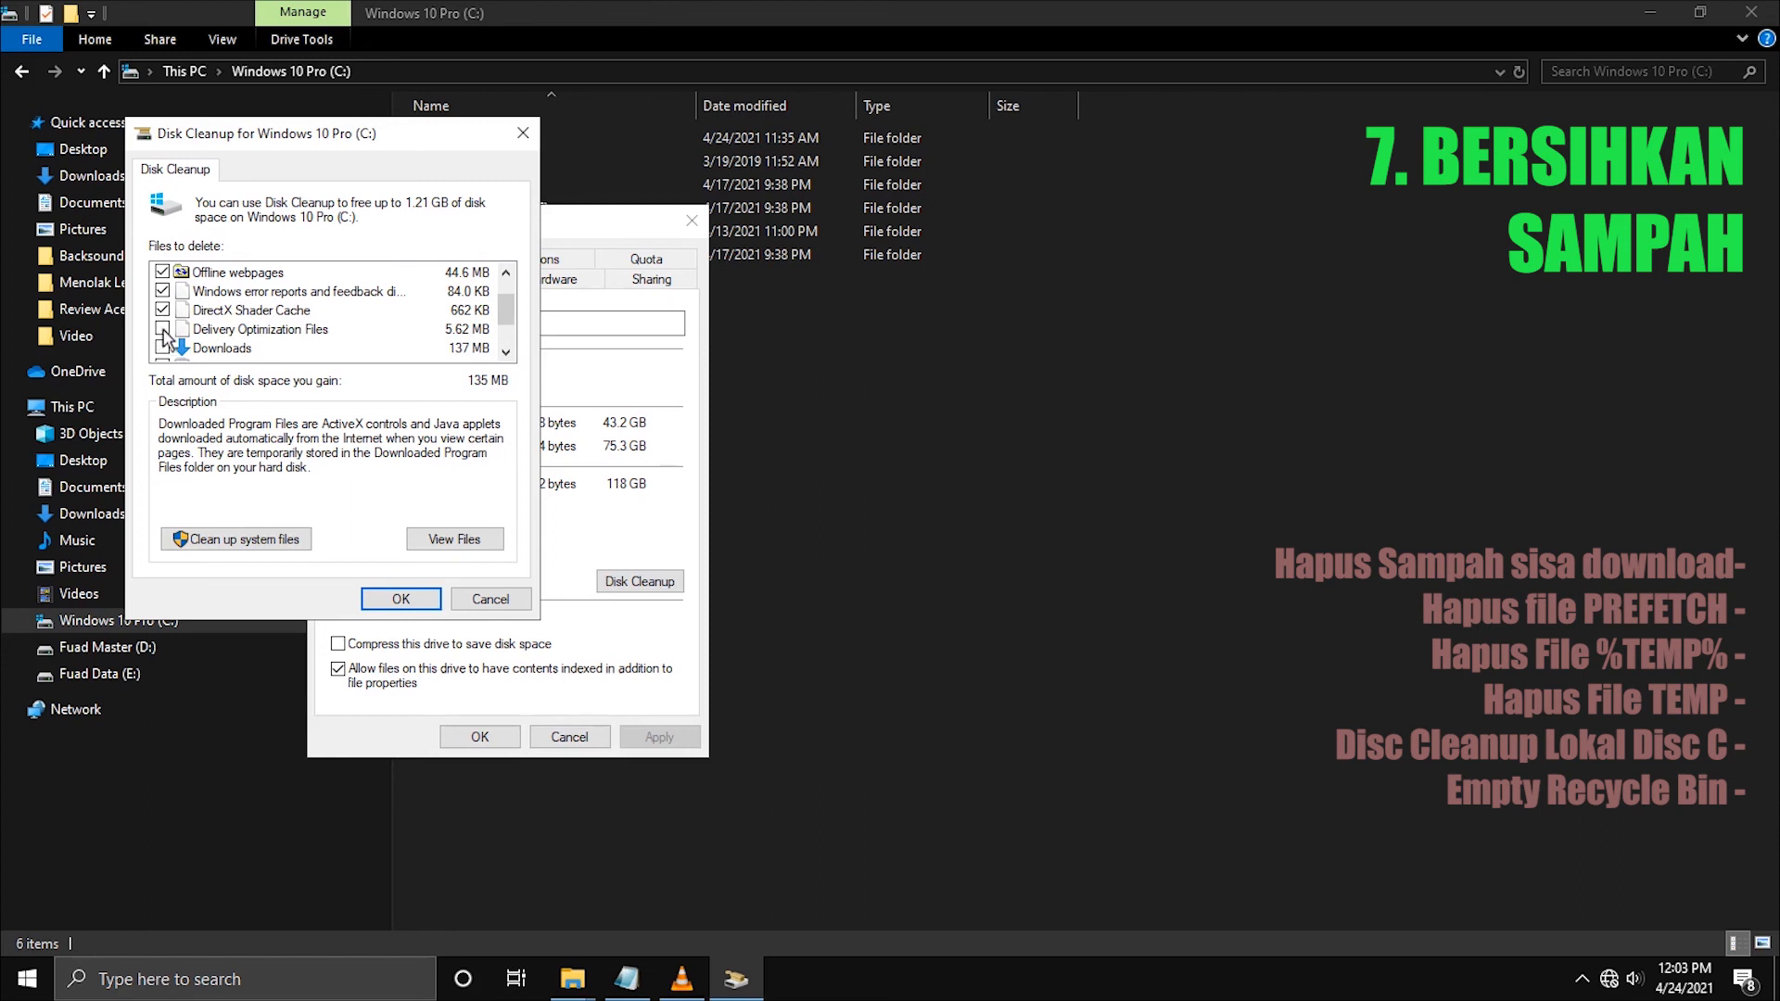
{"action": "left_click", "coordinate": [162, 349]}
{"action": "scroll", "coordinate": [163, 351], "scroll_direction": "down", "scroll_amount": 1}
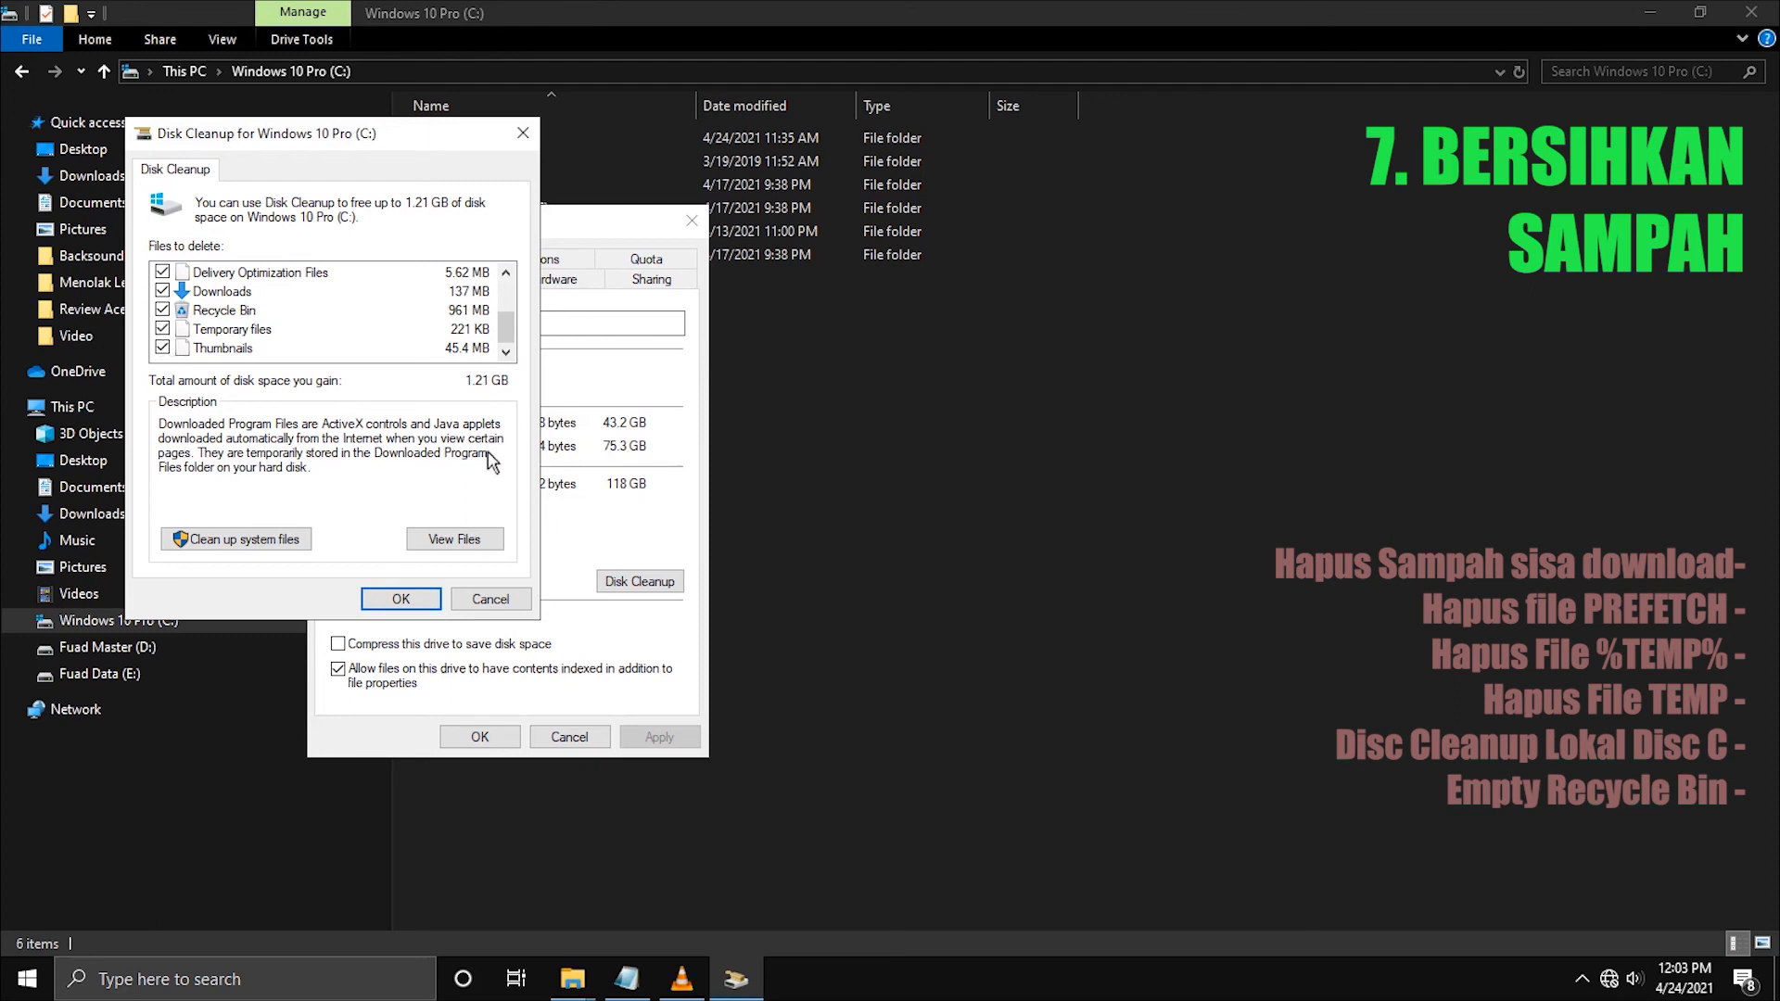
Run the cleanup, confirm the permanent deletion with administrator permission for all current items, and close the drive properties and folder window.
{"action": "left_click", "coordinate": [402, 602]}
{"action": "left_click", "coordinate": [935, 505]}
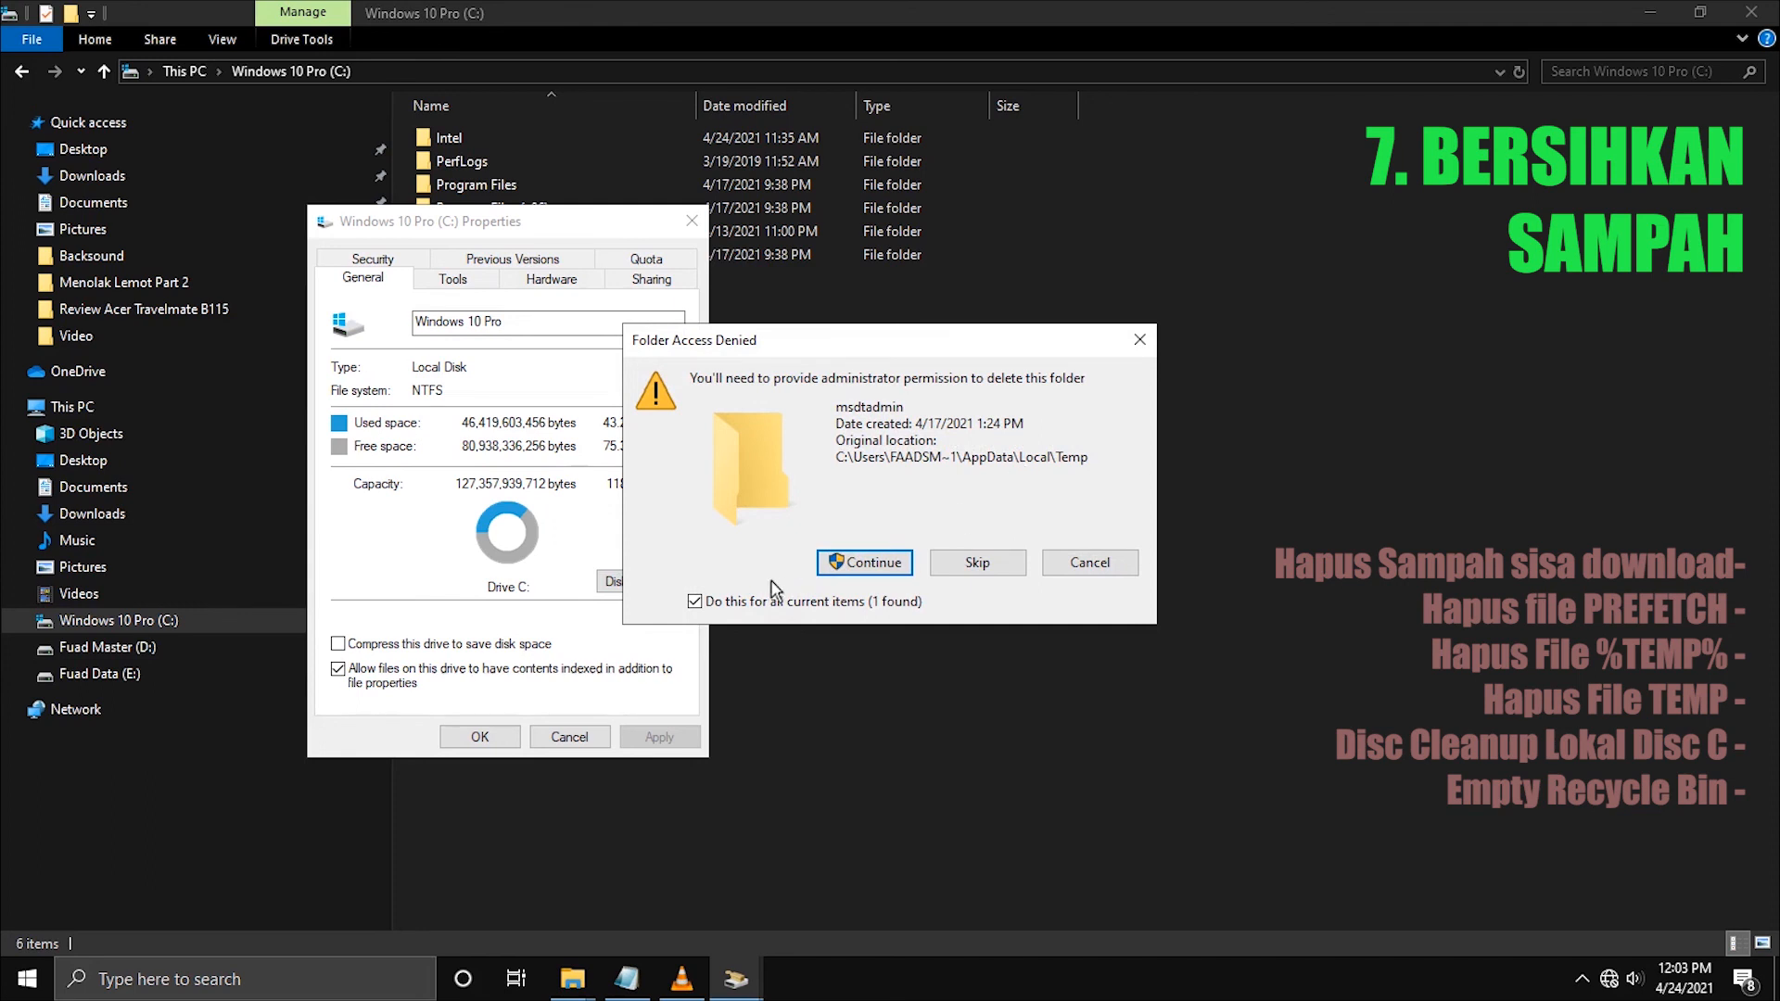
{"action": "left_click", "coordinate": [862, 565]}
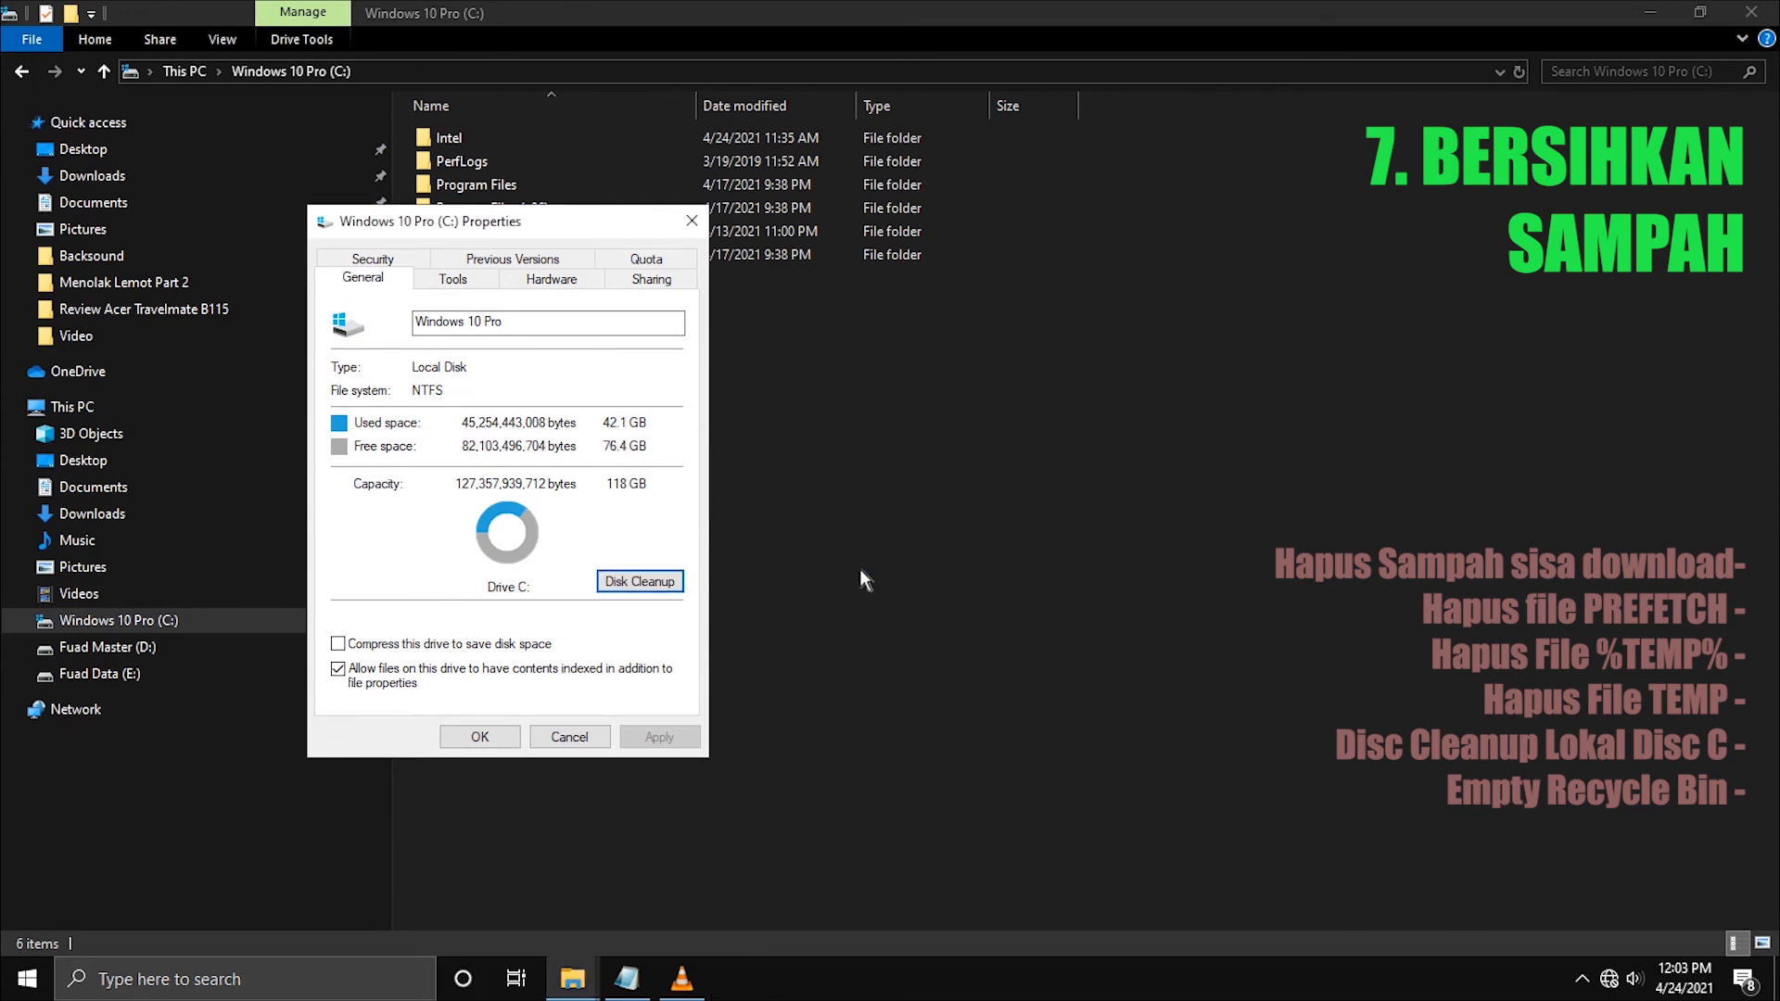
{"action": "left_click", "coordinate": [478, 737]}
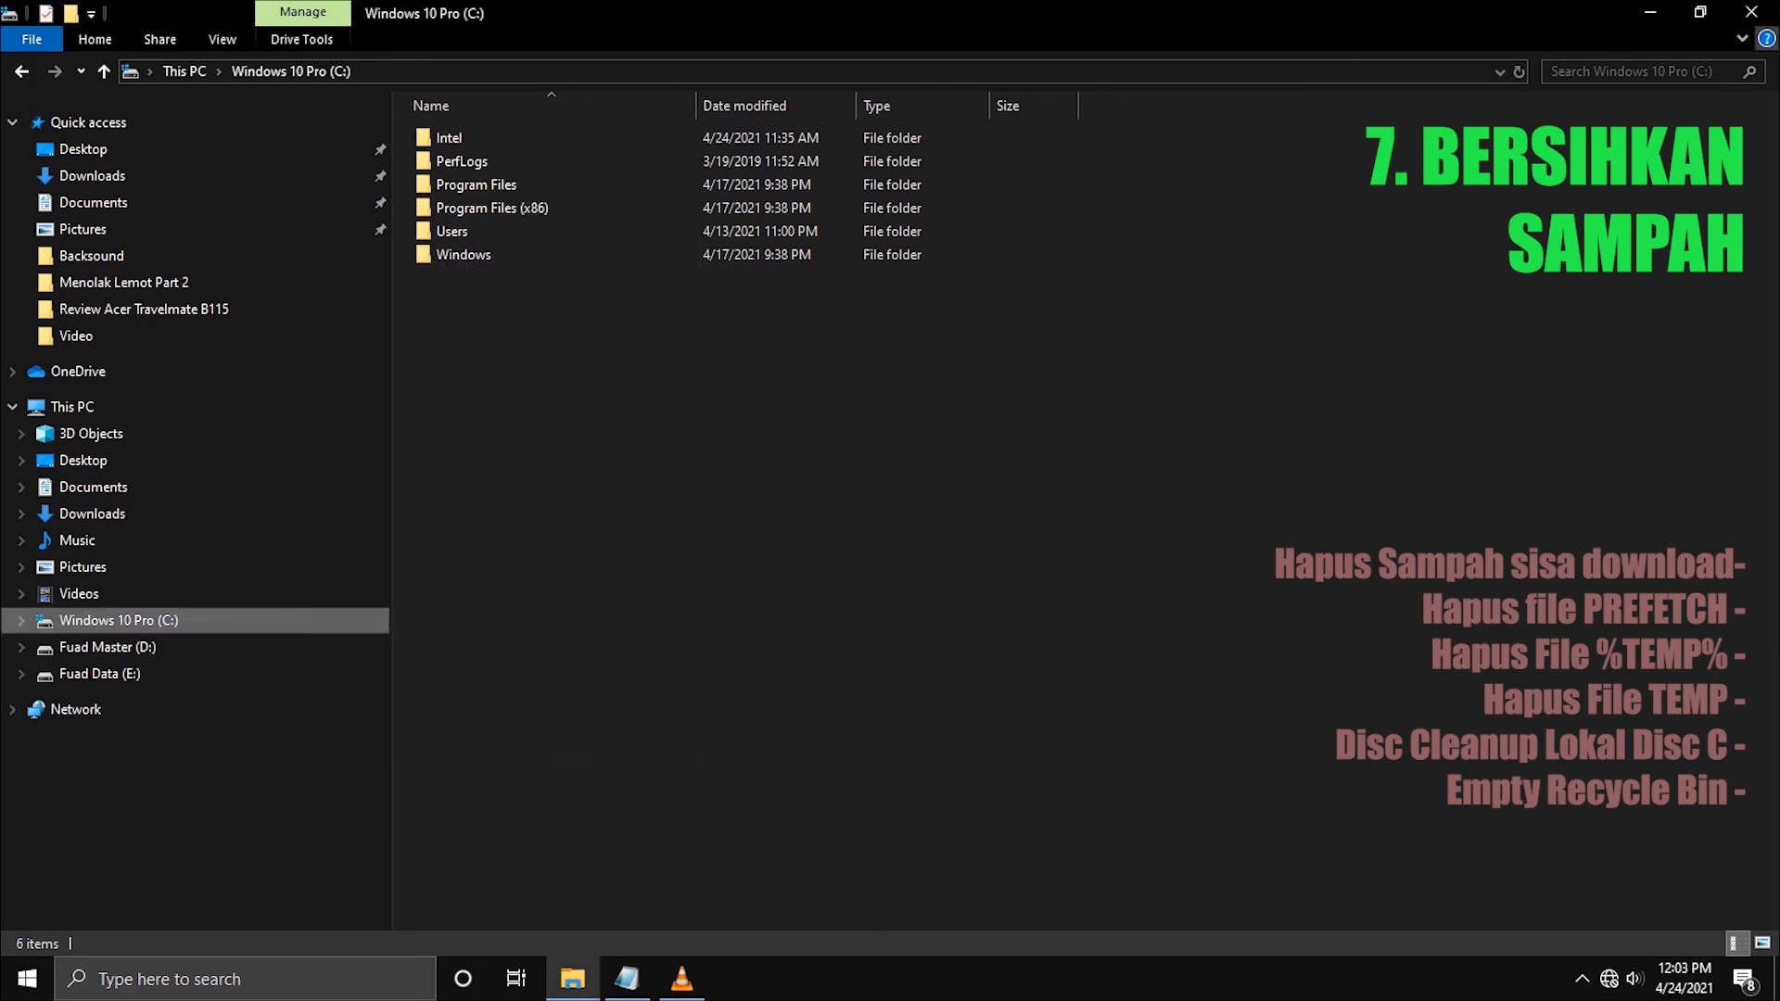
{"action": "left_click", "coordinate": [1748, 15]}
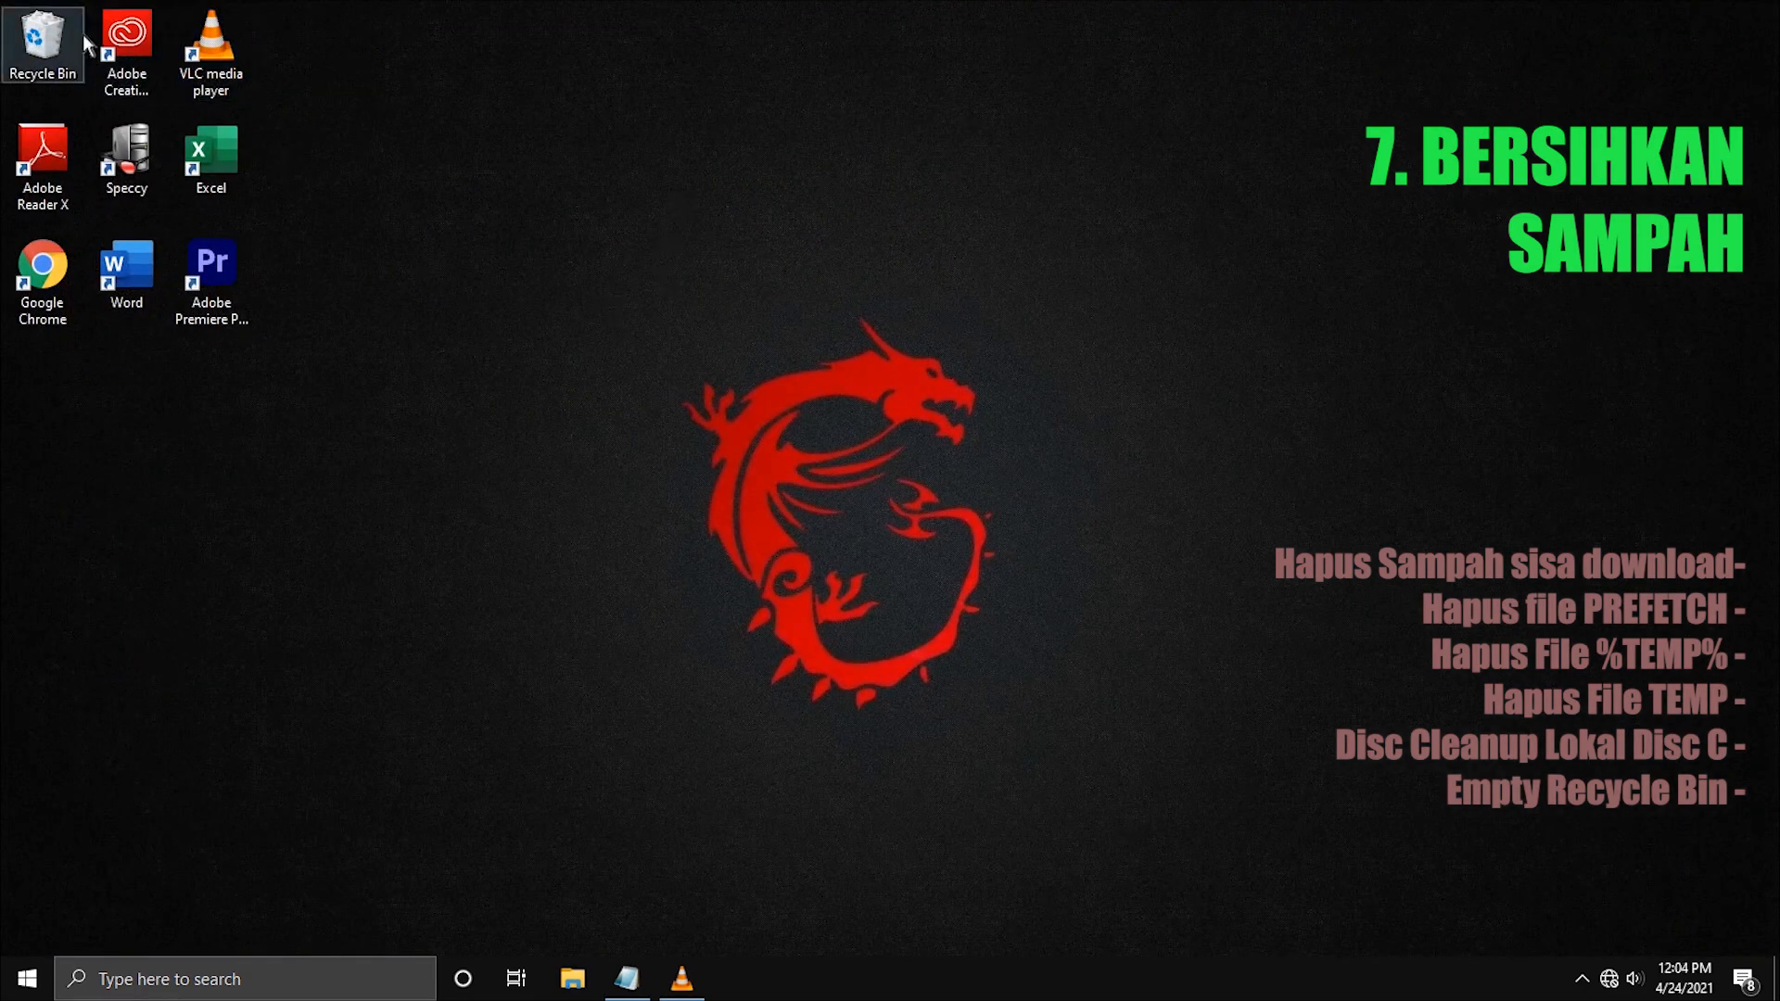
Empty the Recycle Bin on the desktop and confirm the permanent deletion of its items.
{"action": "left_click", "coordinate": [47, 39]}
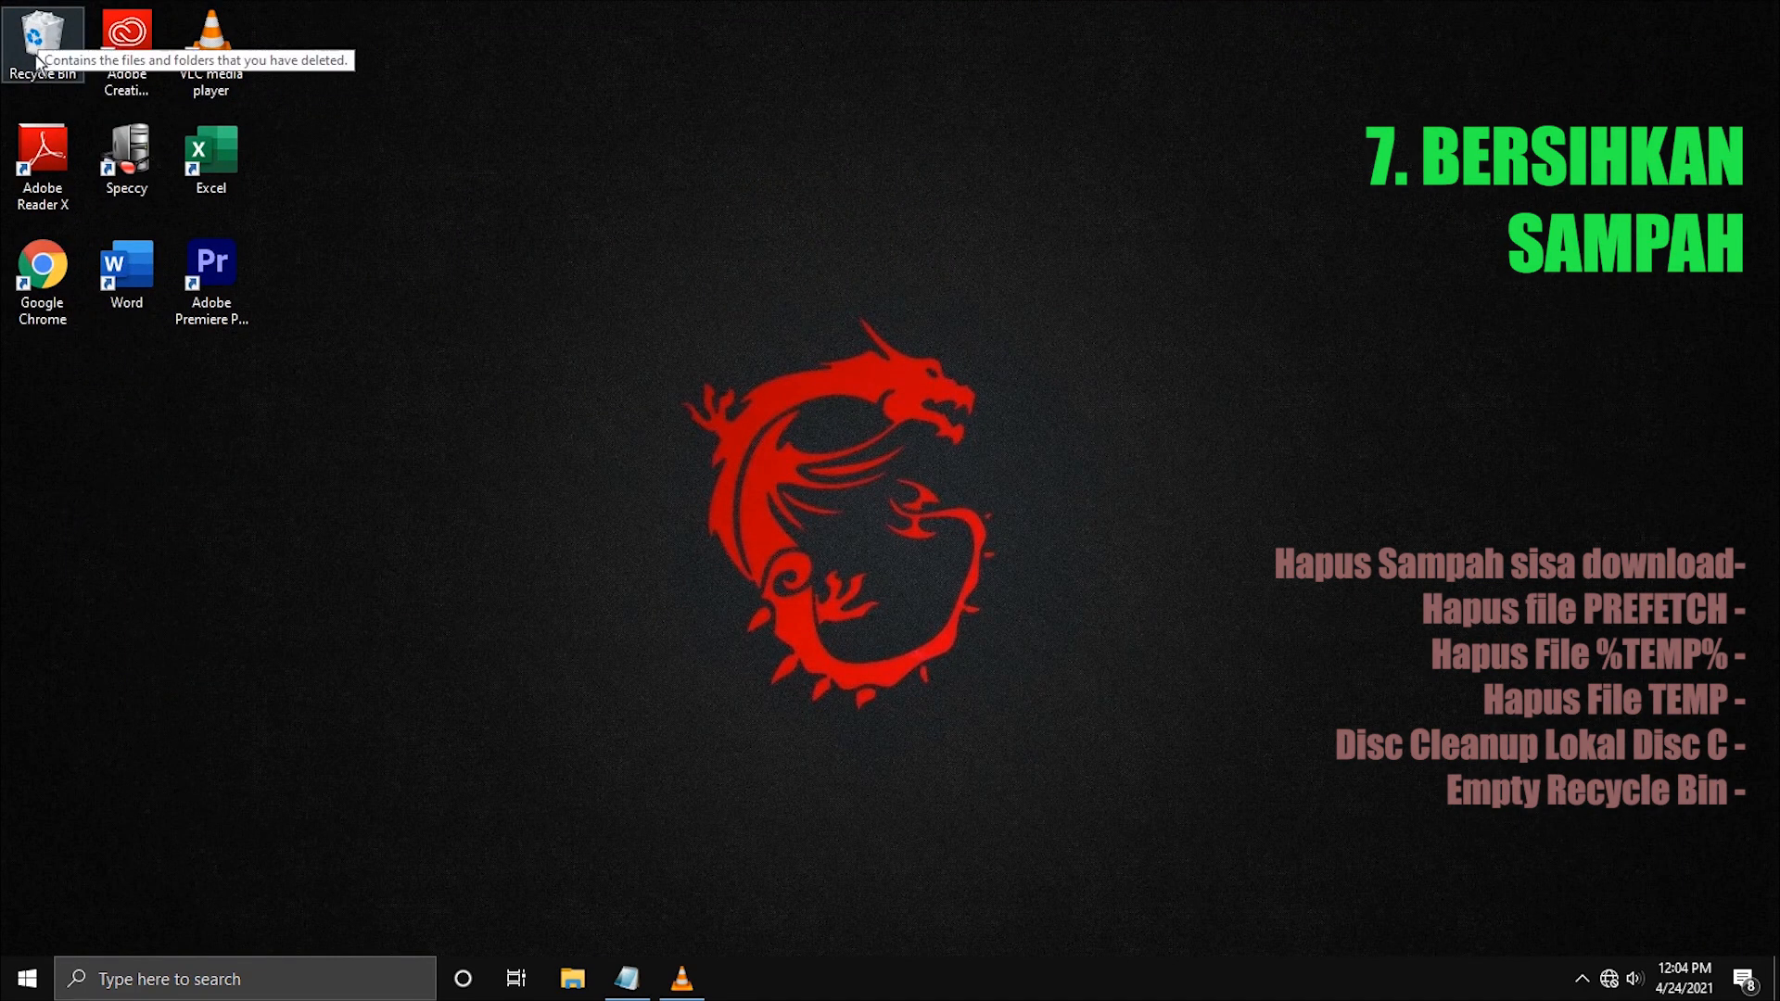
{"action": "right_click", "coordinate": [52, 46]}
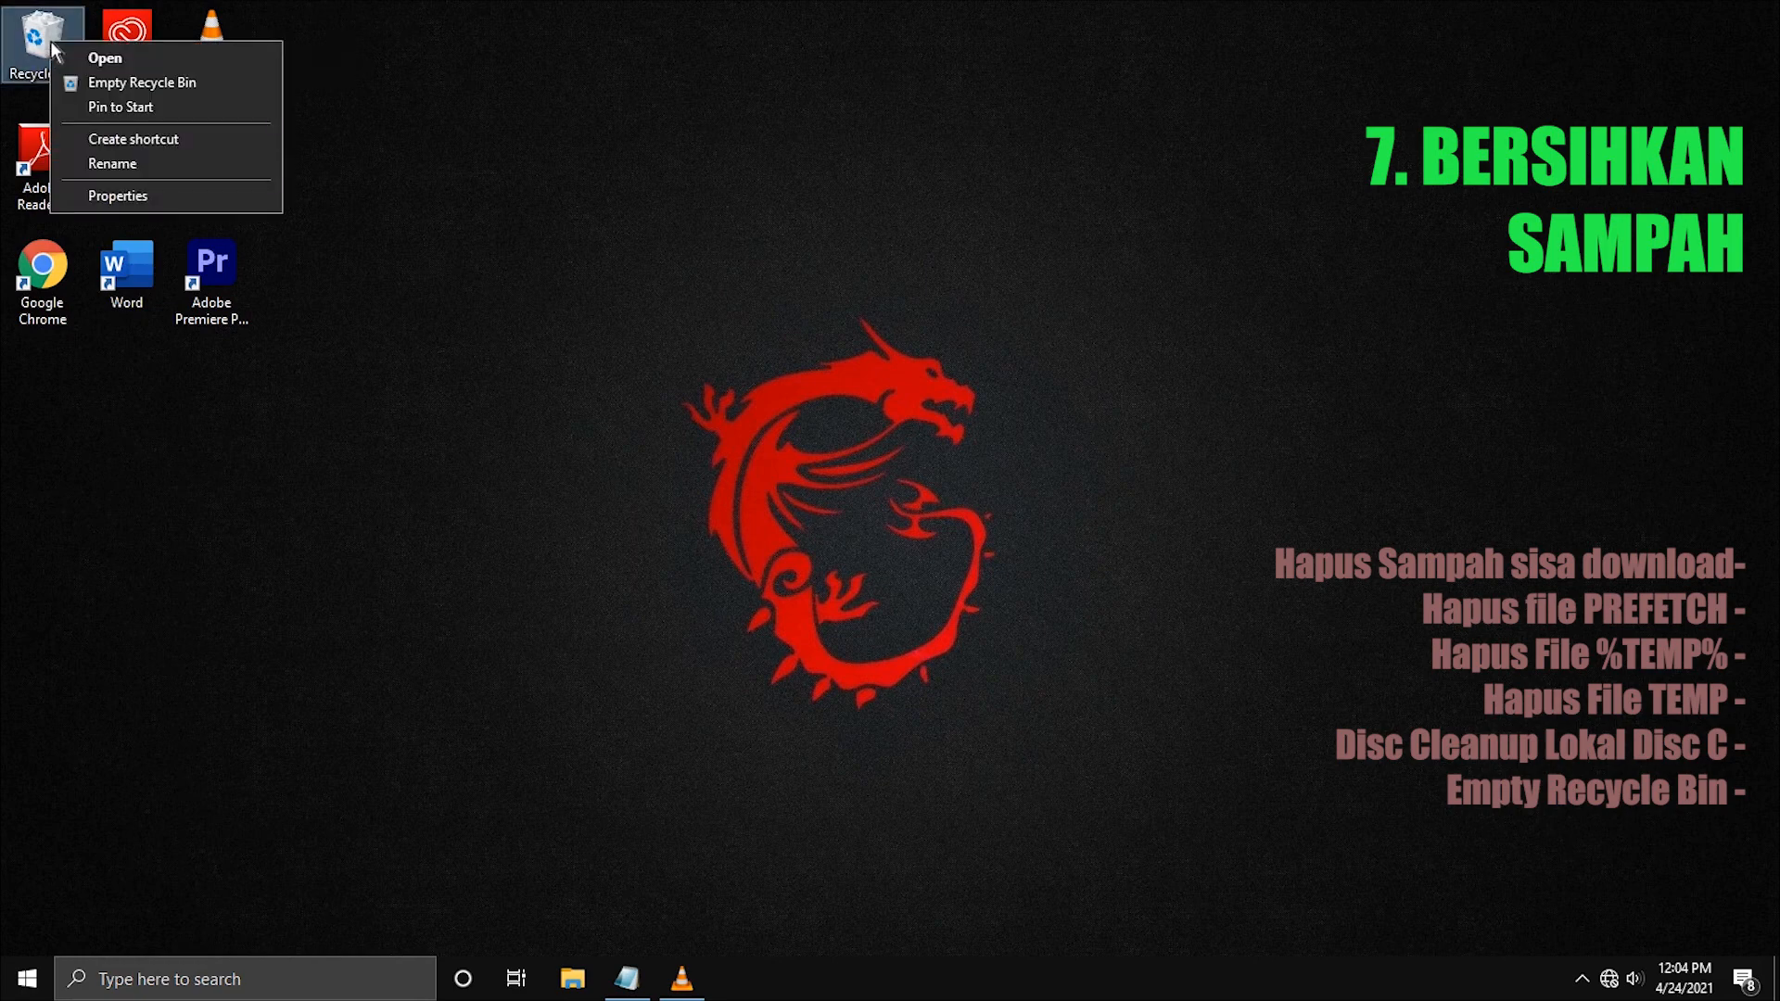
{"action": "left_click", "coordinate": [123, 82]}
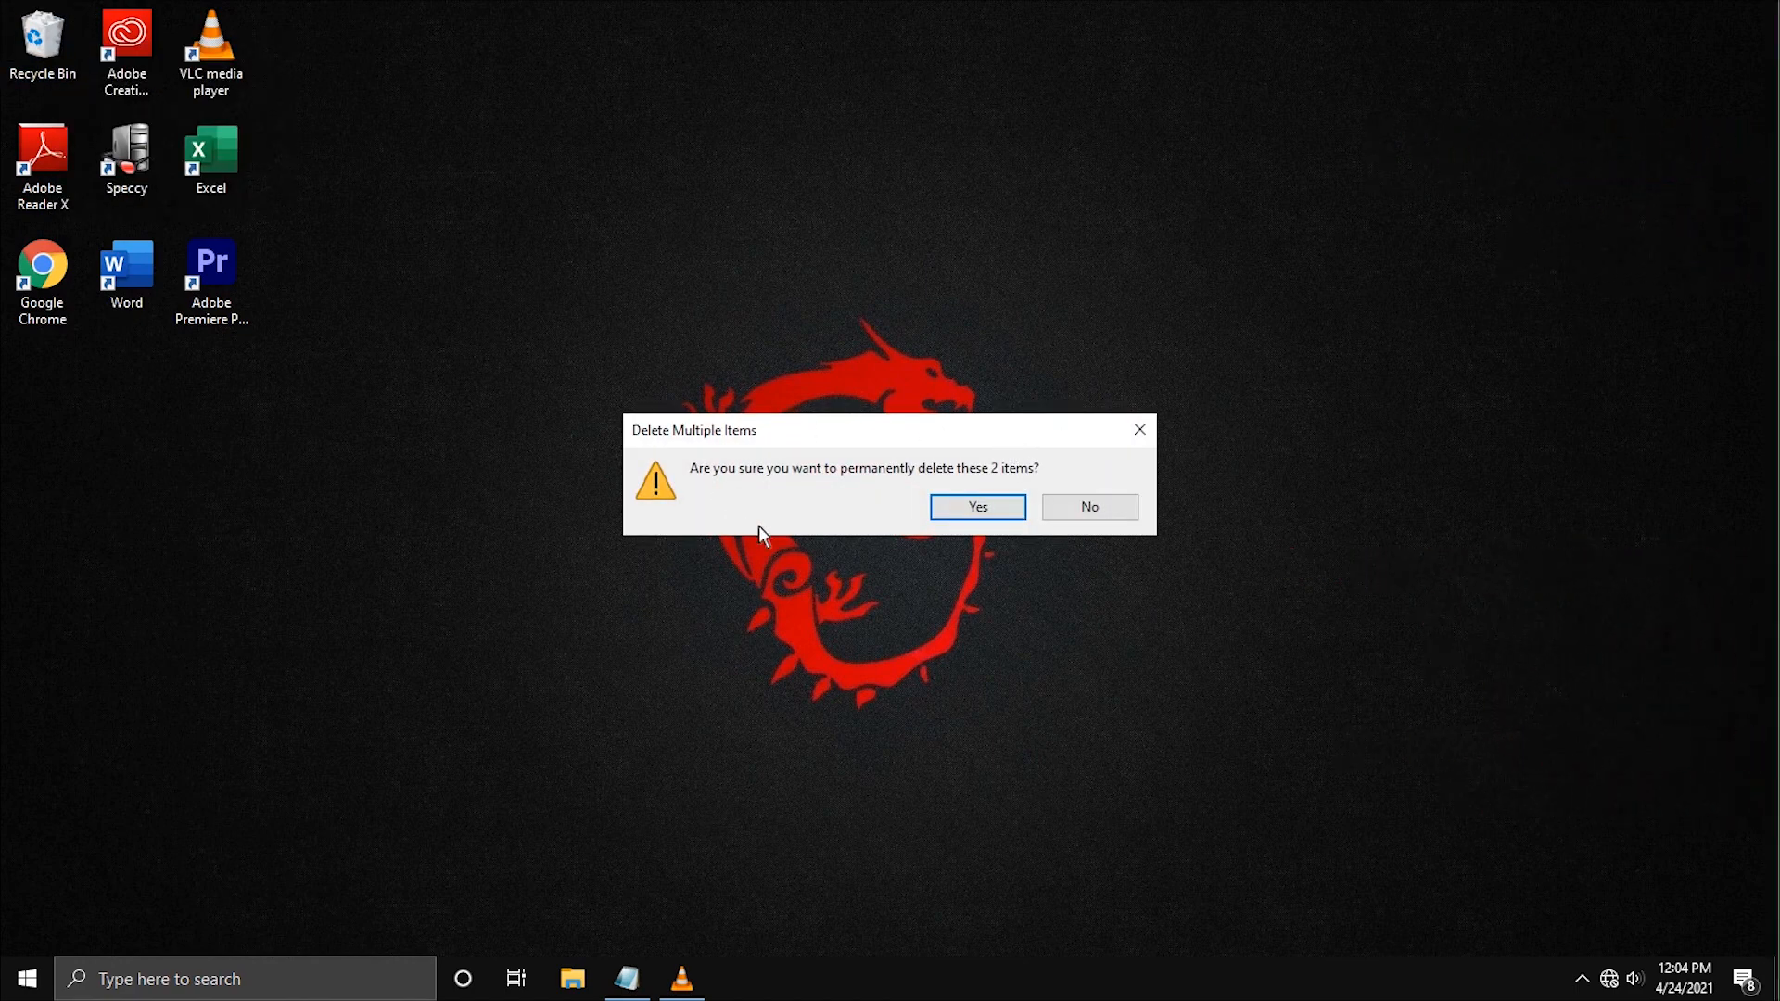
{"action": "left_click", "coordinate": [977, 509]}
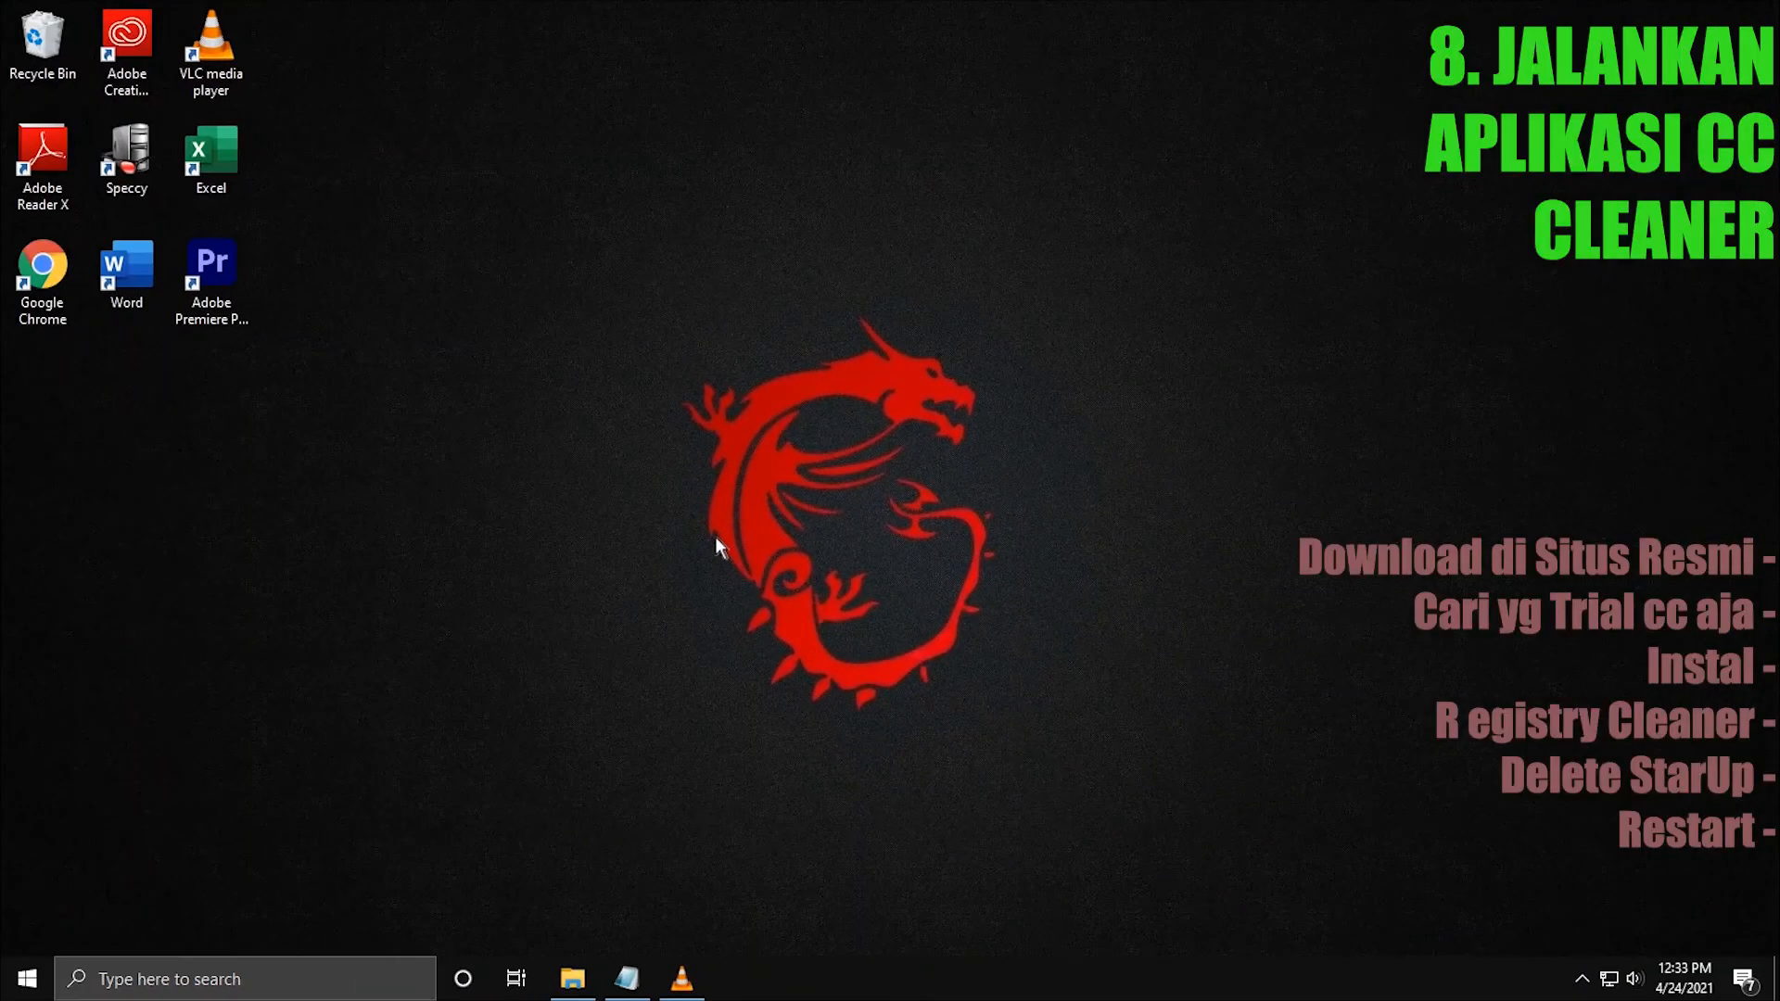
Refresh the desktop and search for "download ccleaner" in Google Chrome.
{"action": "right_click", "coordinate": [714, 536]}
{"action": "left_click", "coordinate": [748, 608]}
{"action": "double_click", "coordinate": [51, 286]}
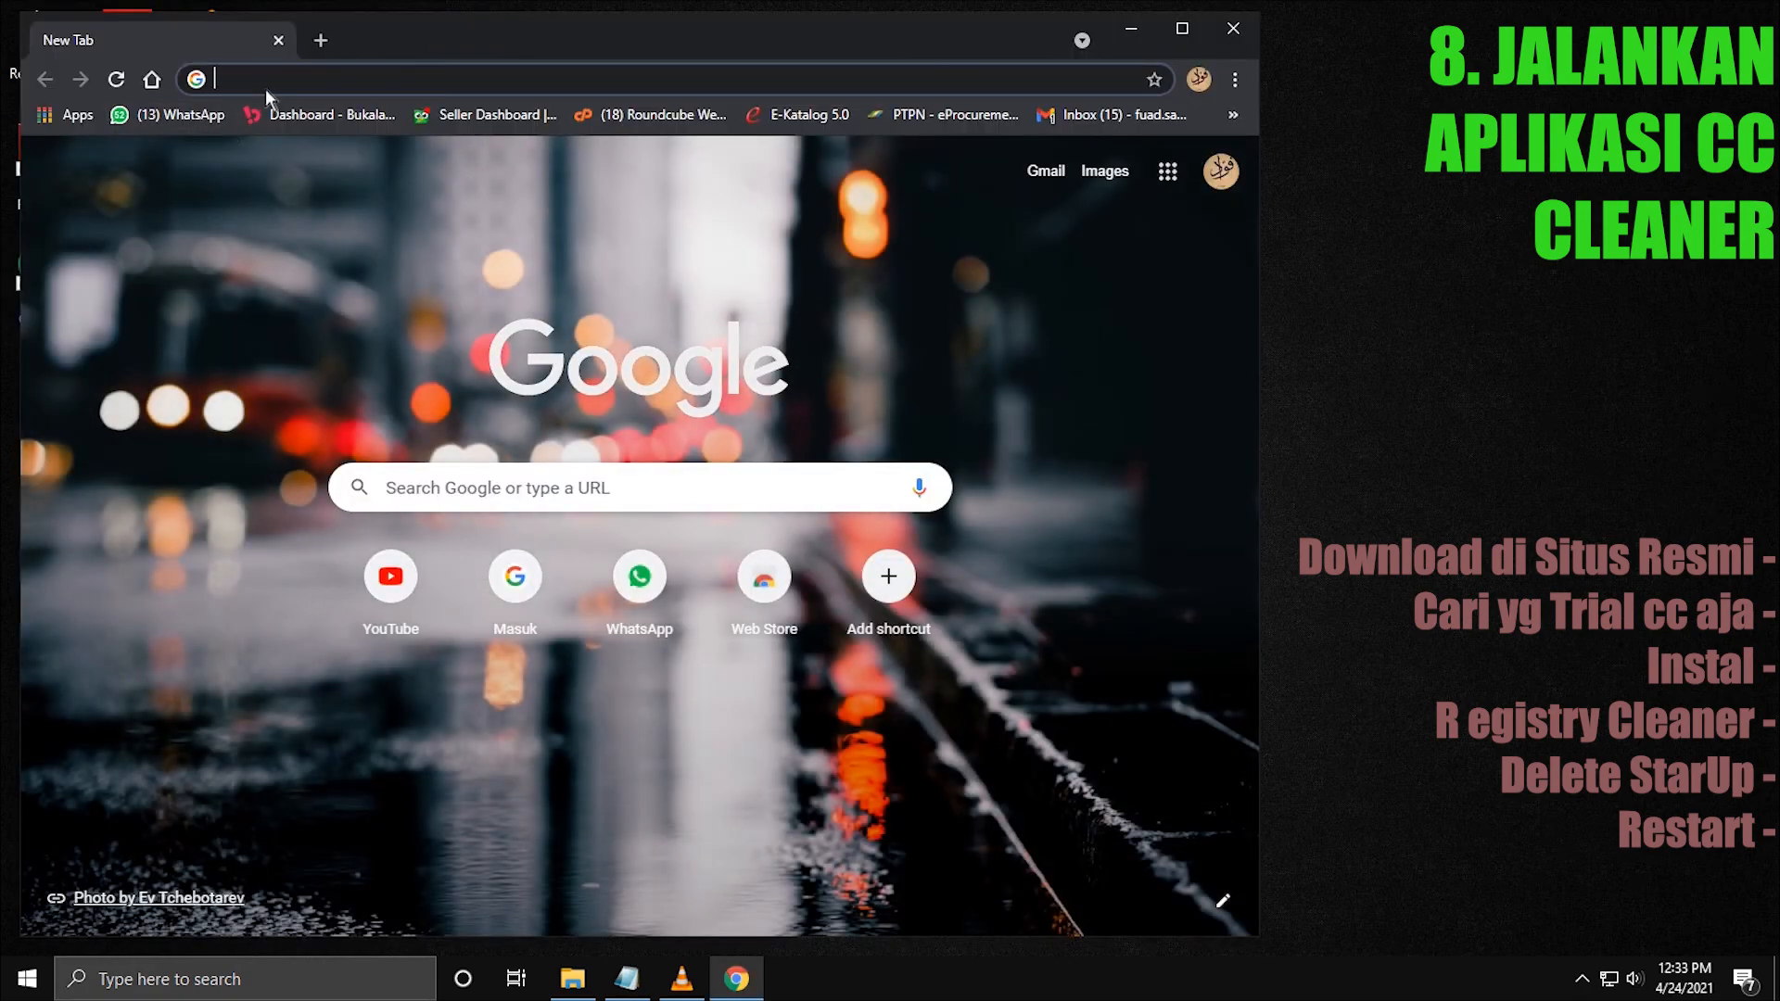
{"action": "type", "text": "DO"}
{"action": "key", "text": "BackSpace"}
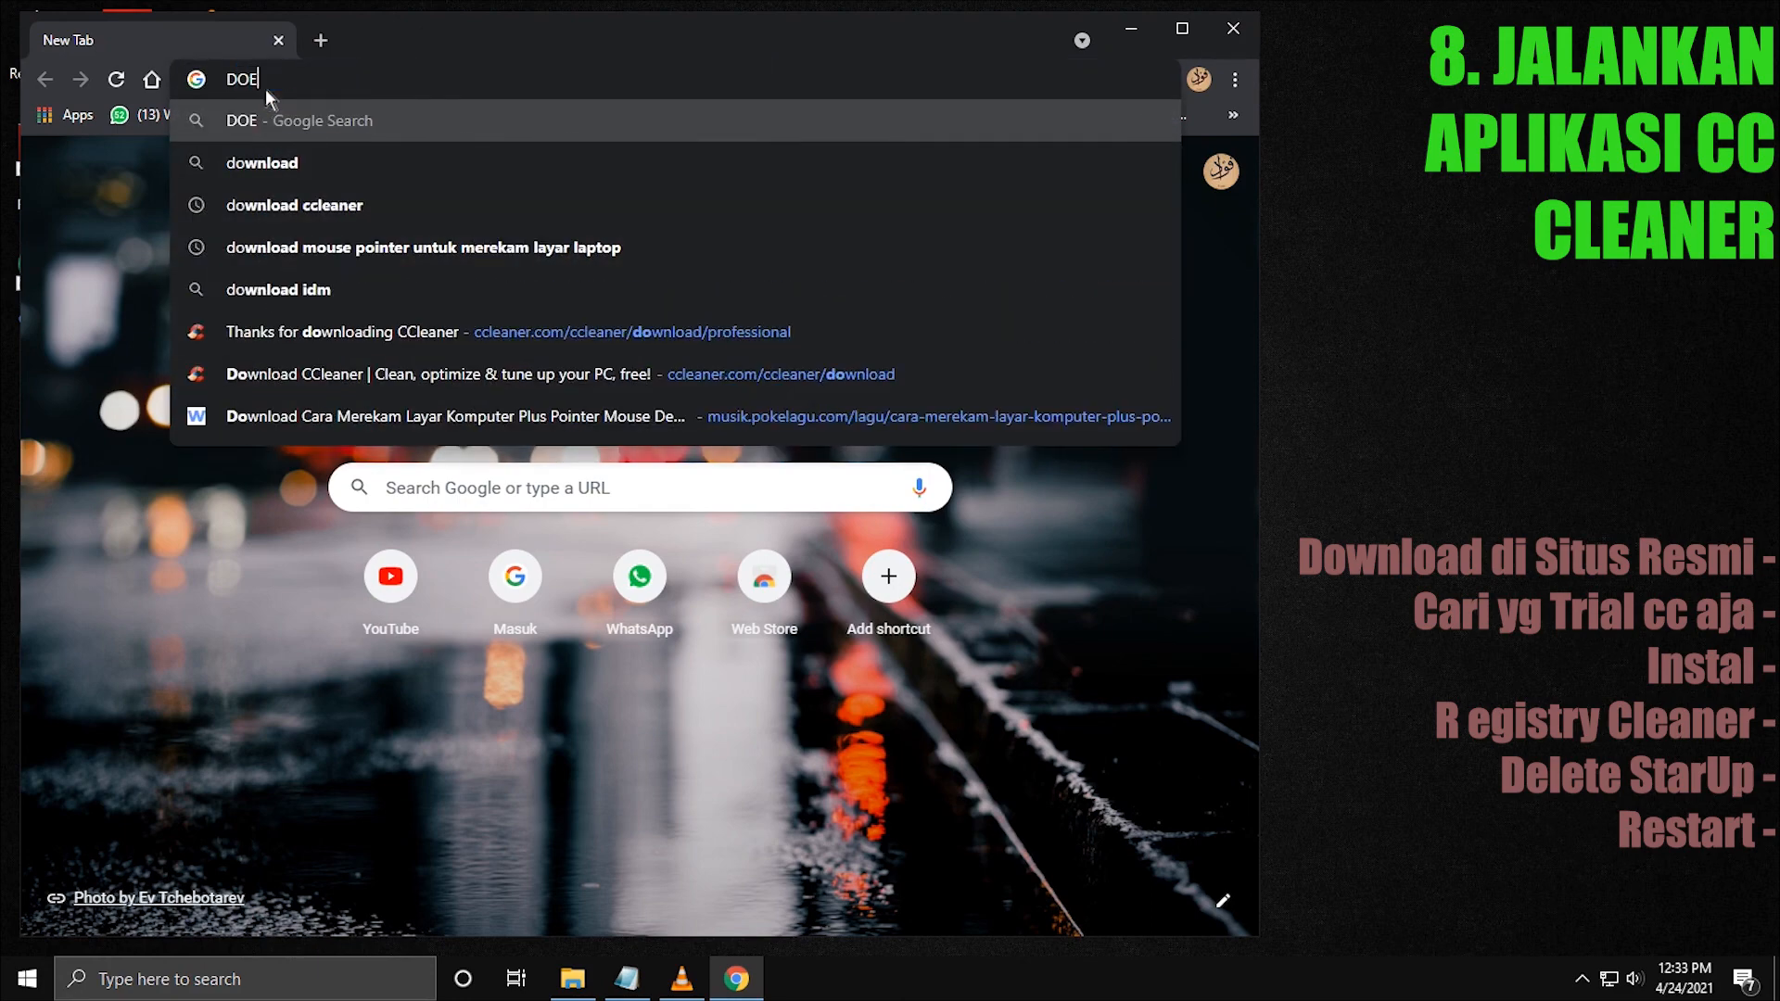
{"action": "type", "text": "ON"}
{"action": "key", "text": "BackSpace"}
{"action": "key", "text": "BackSpace"}
{"action": "type", "text": "ENLOAD "}
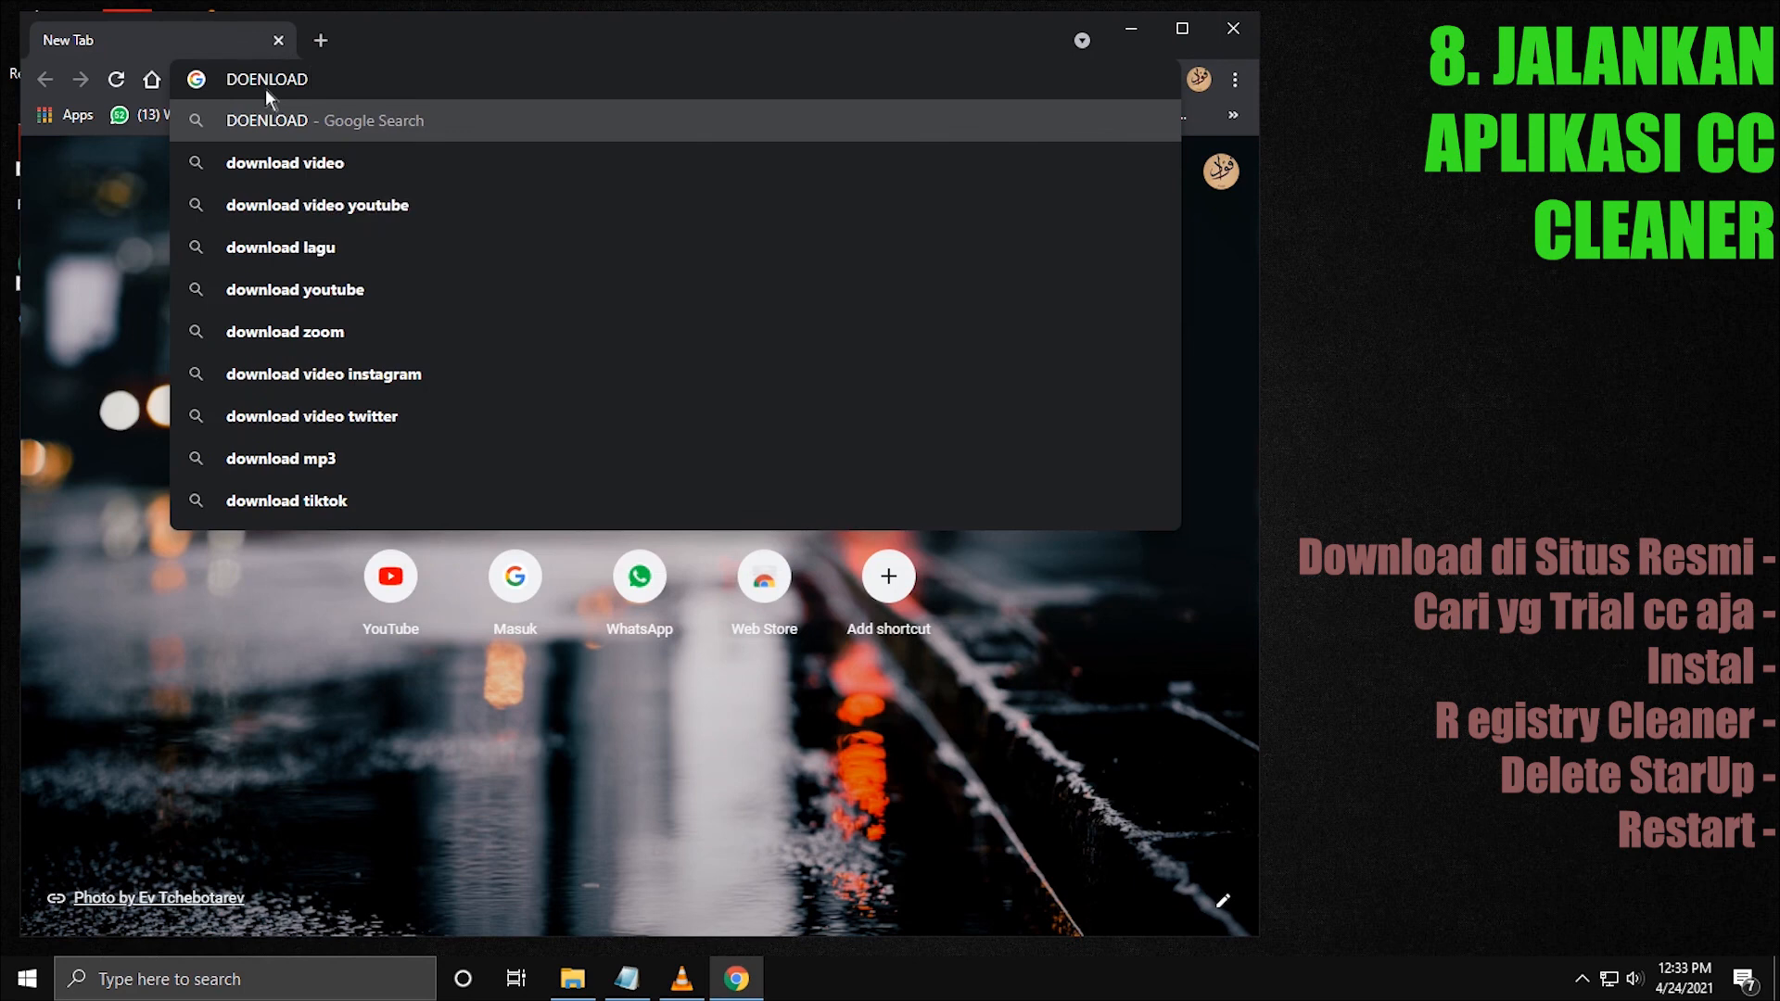
{"action": "type", "text": "CC CLEANER"}
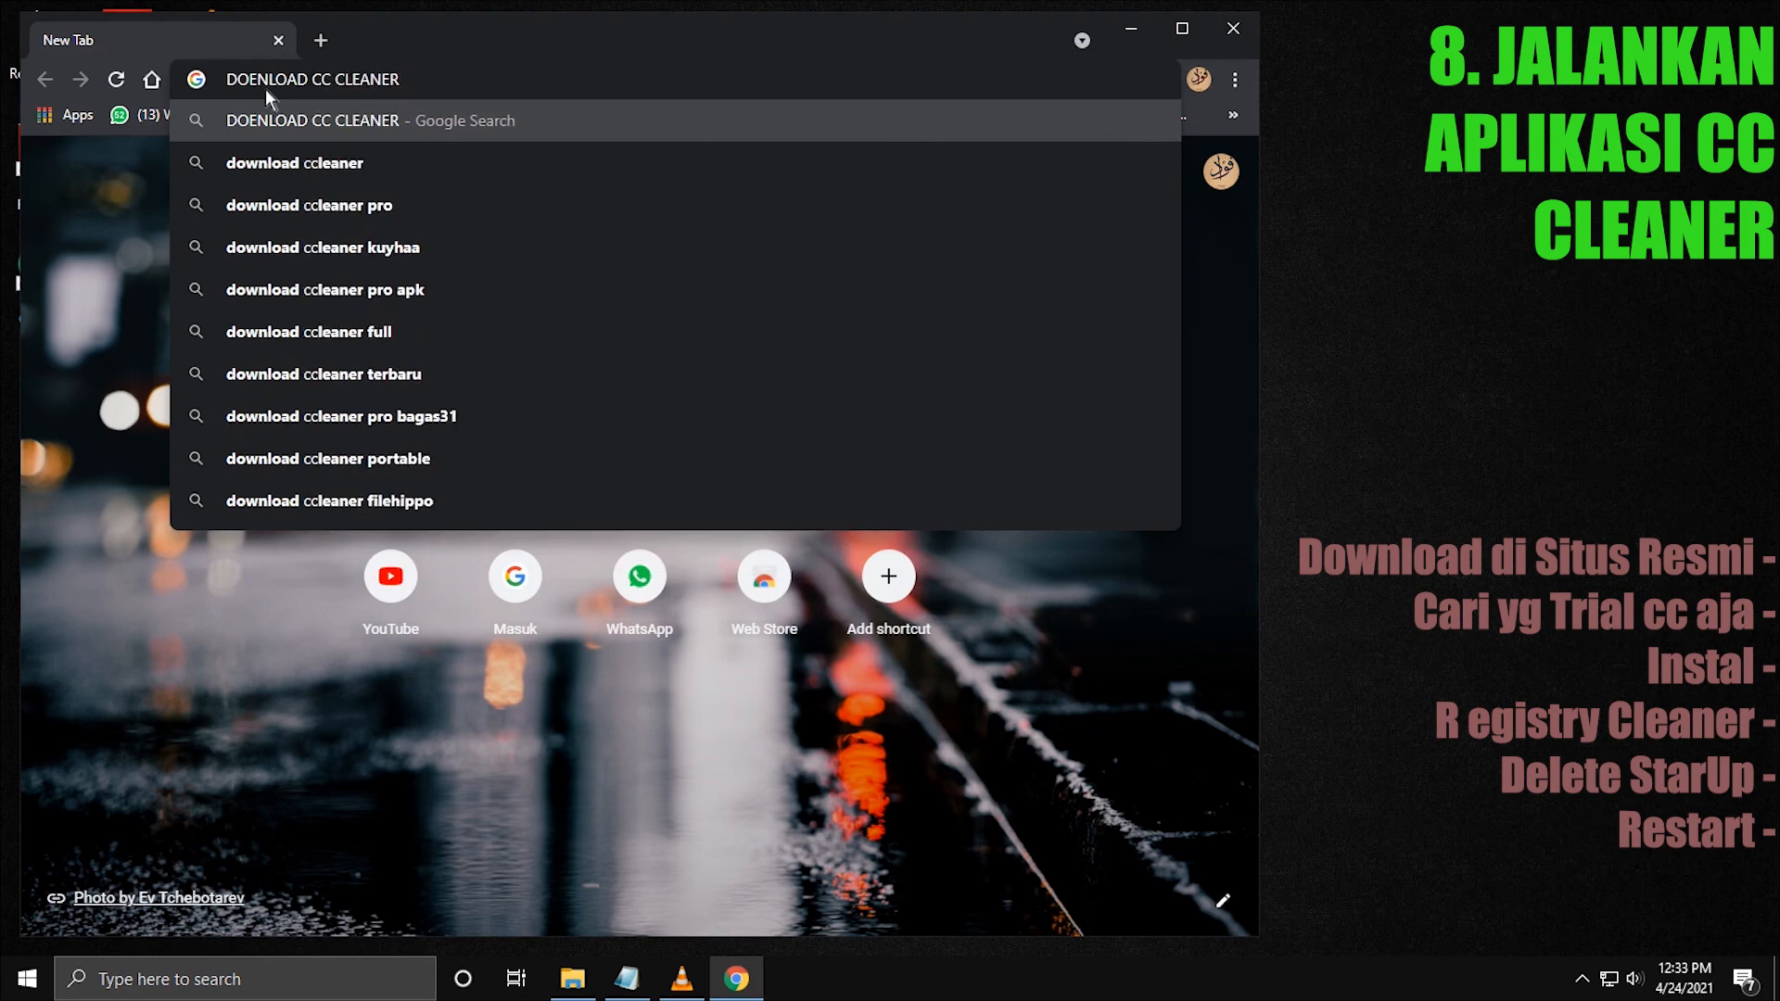
{"action": "left_click", "coordinate": [293, 165]}
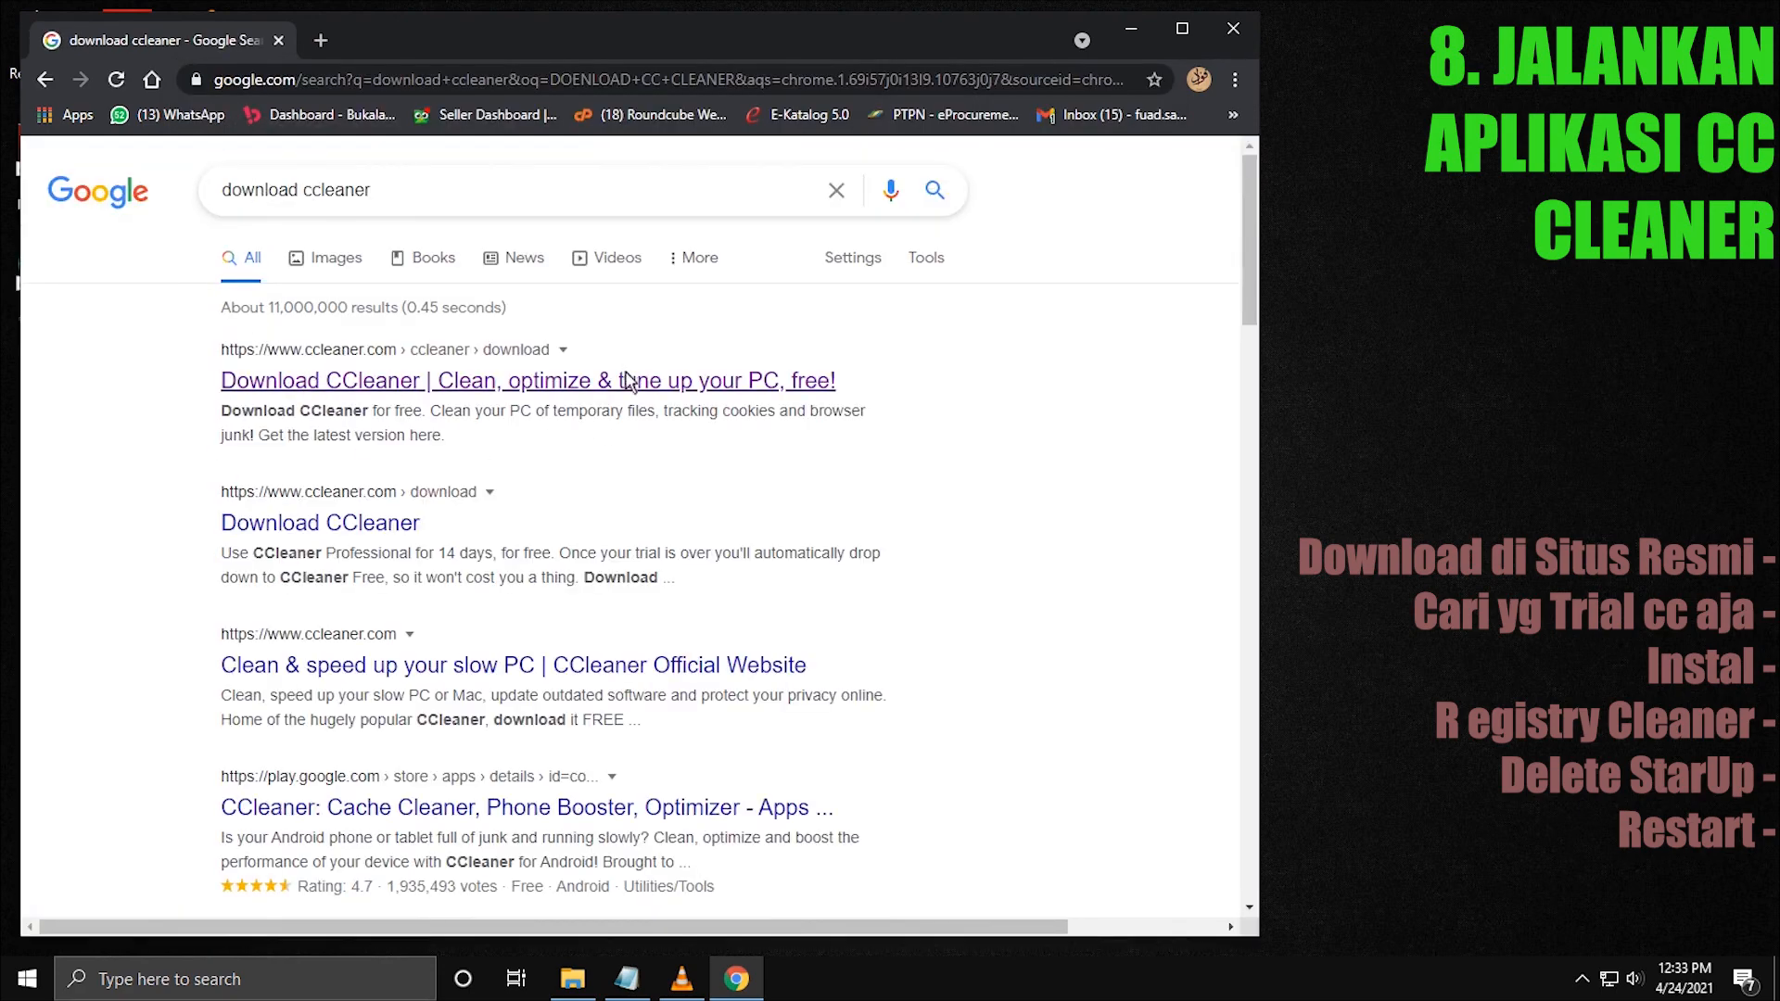
Download the CCleaner Professional free trial from the official ccleaner.com page, saving cctrialsetup in the Downloads folder.
{"action": "left_click", "coordinate": [371, 387]}
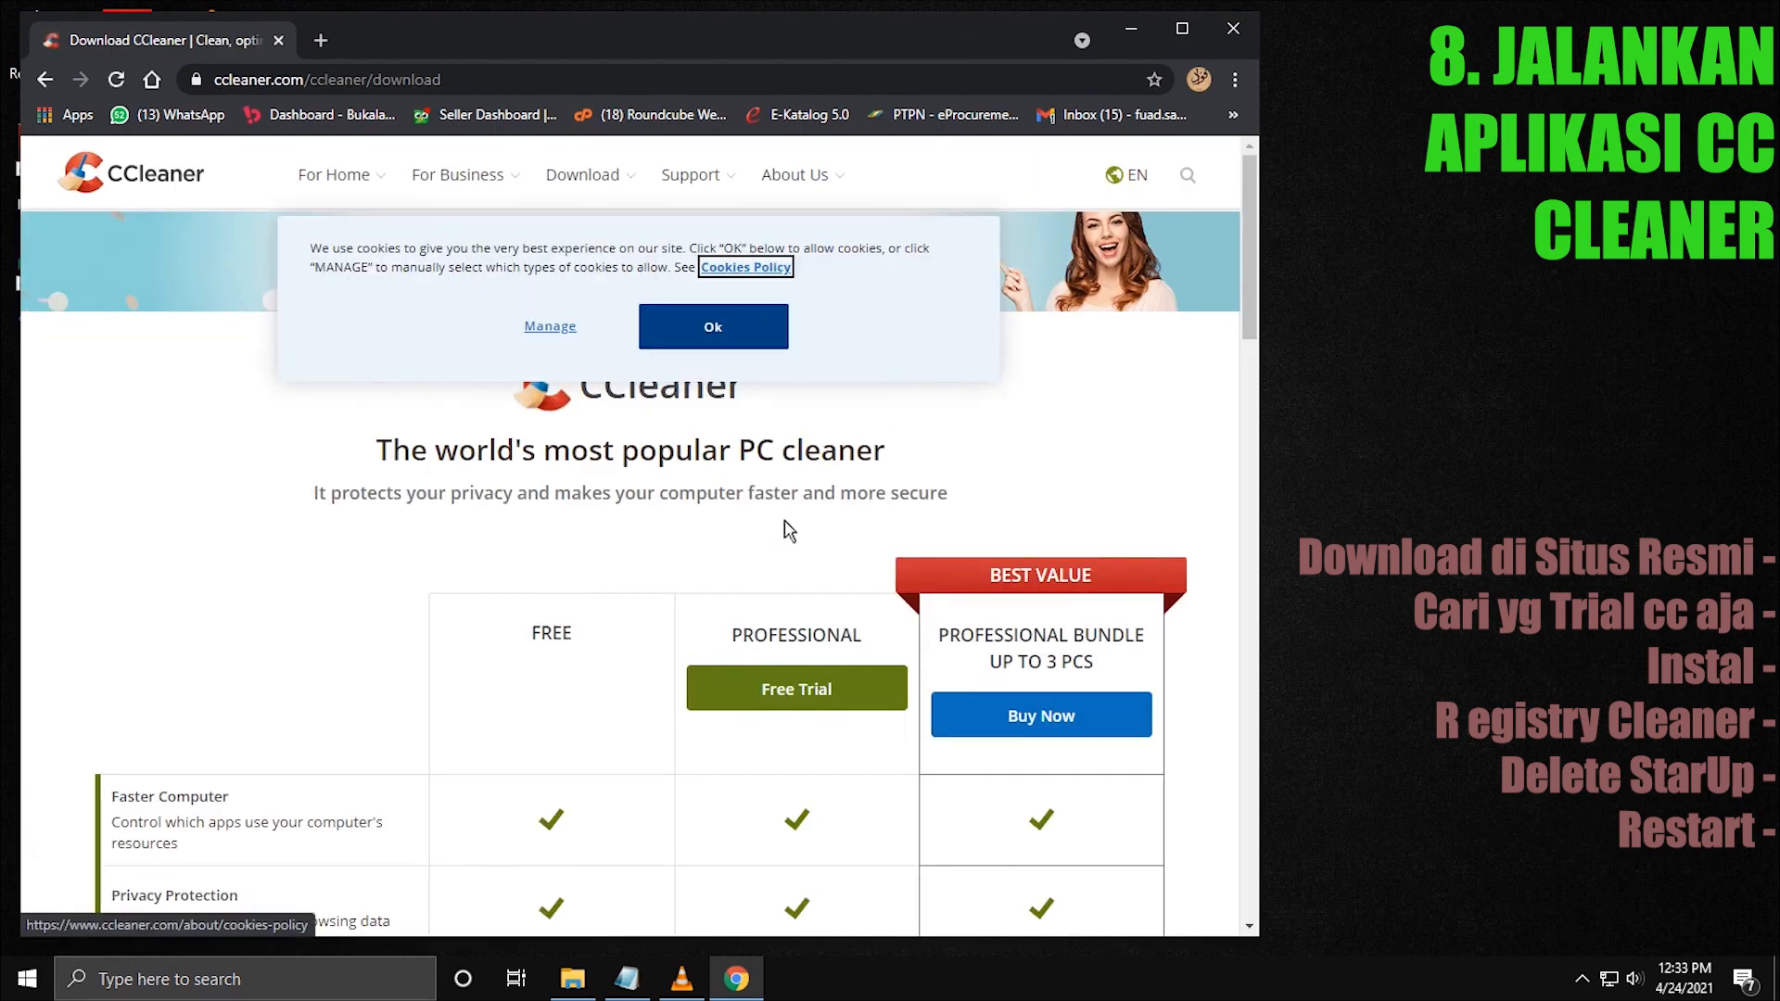
{"action": "scroll", "coordinate": [789, 531], "scroll_direction": "down", "scroll_amount": 1}
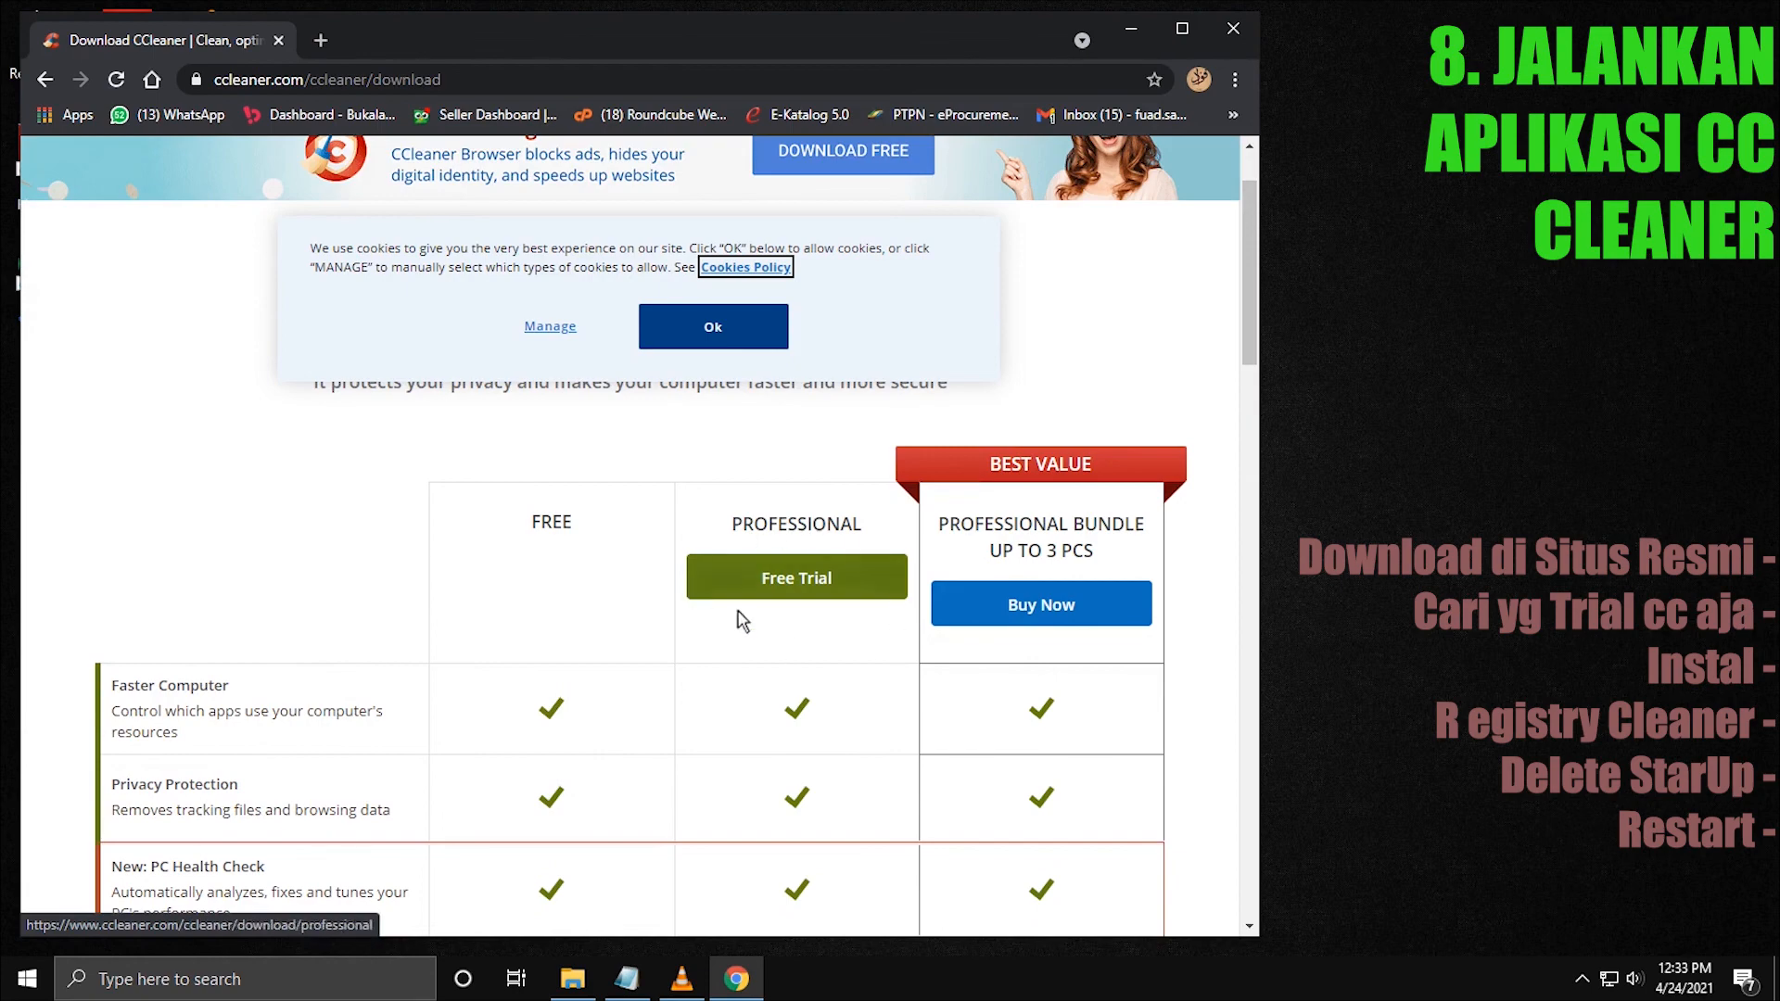
{"action": "left_click", "coordinate": [794, 576]}
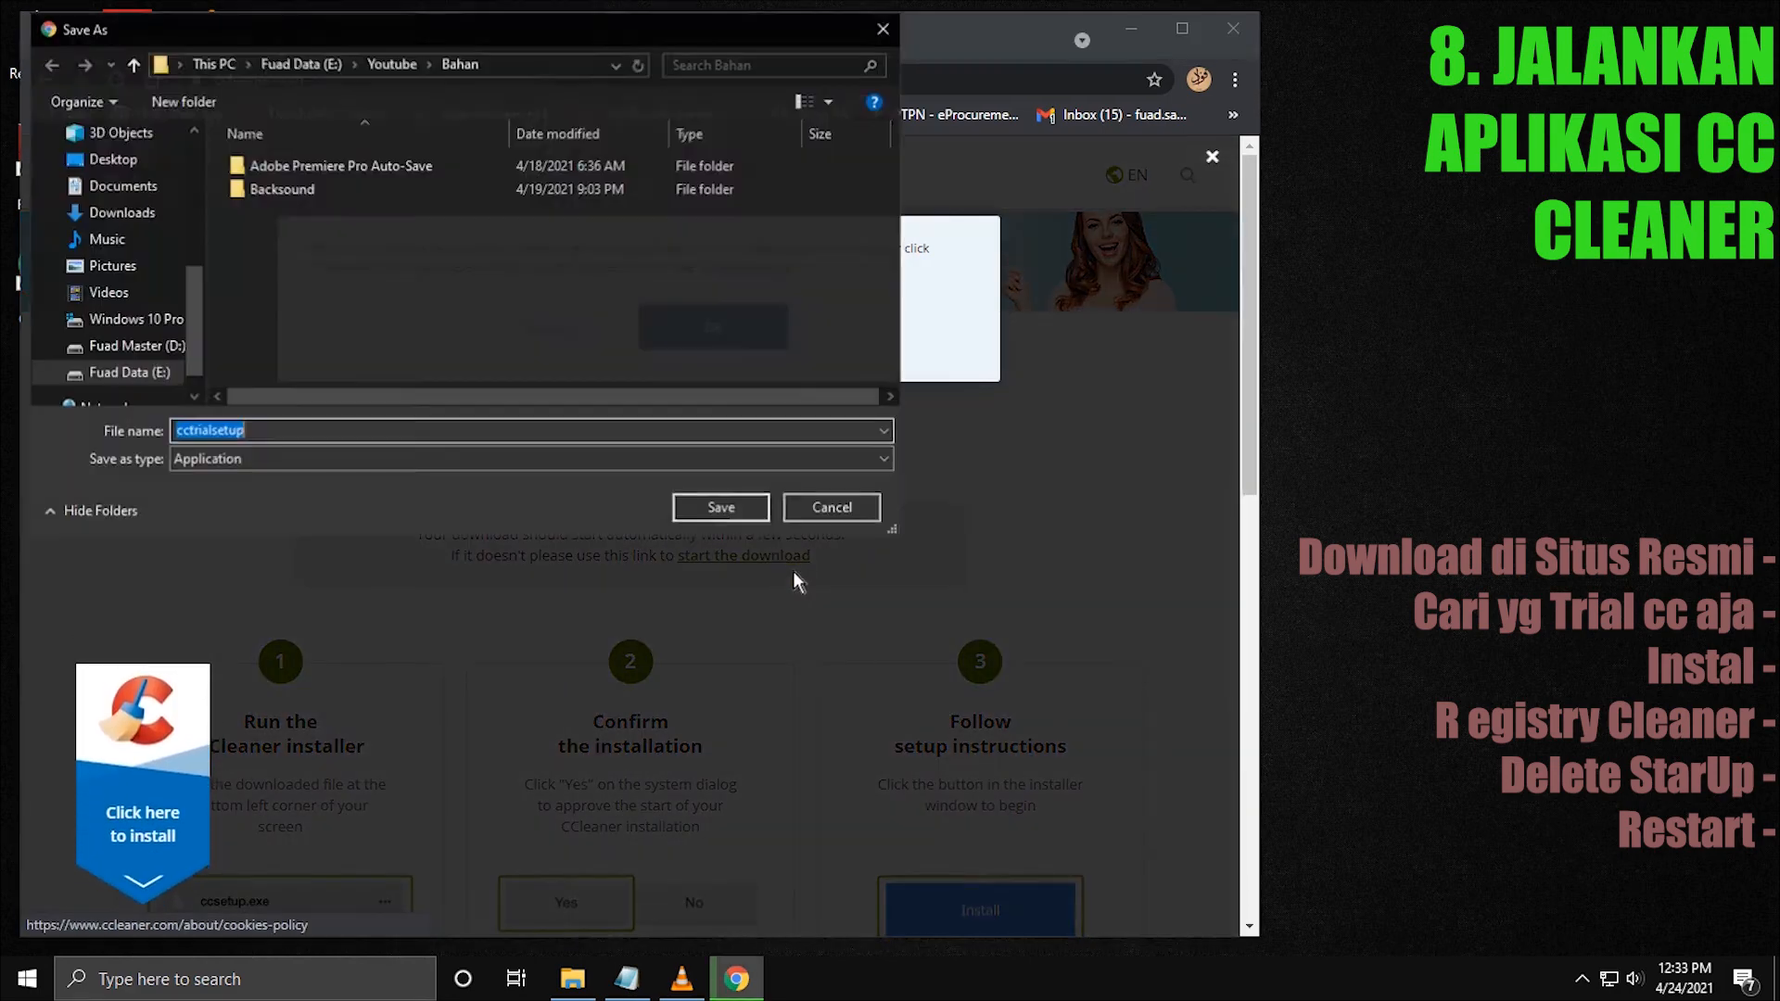
{"action": "left_click", "coordinate": [154, 215]}
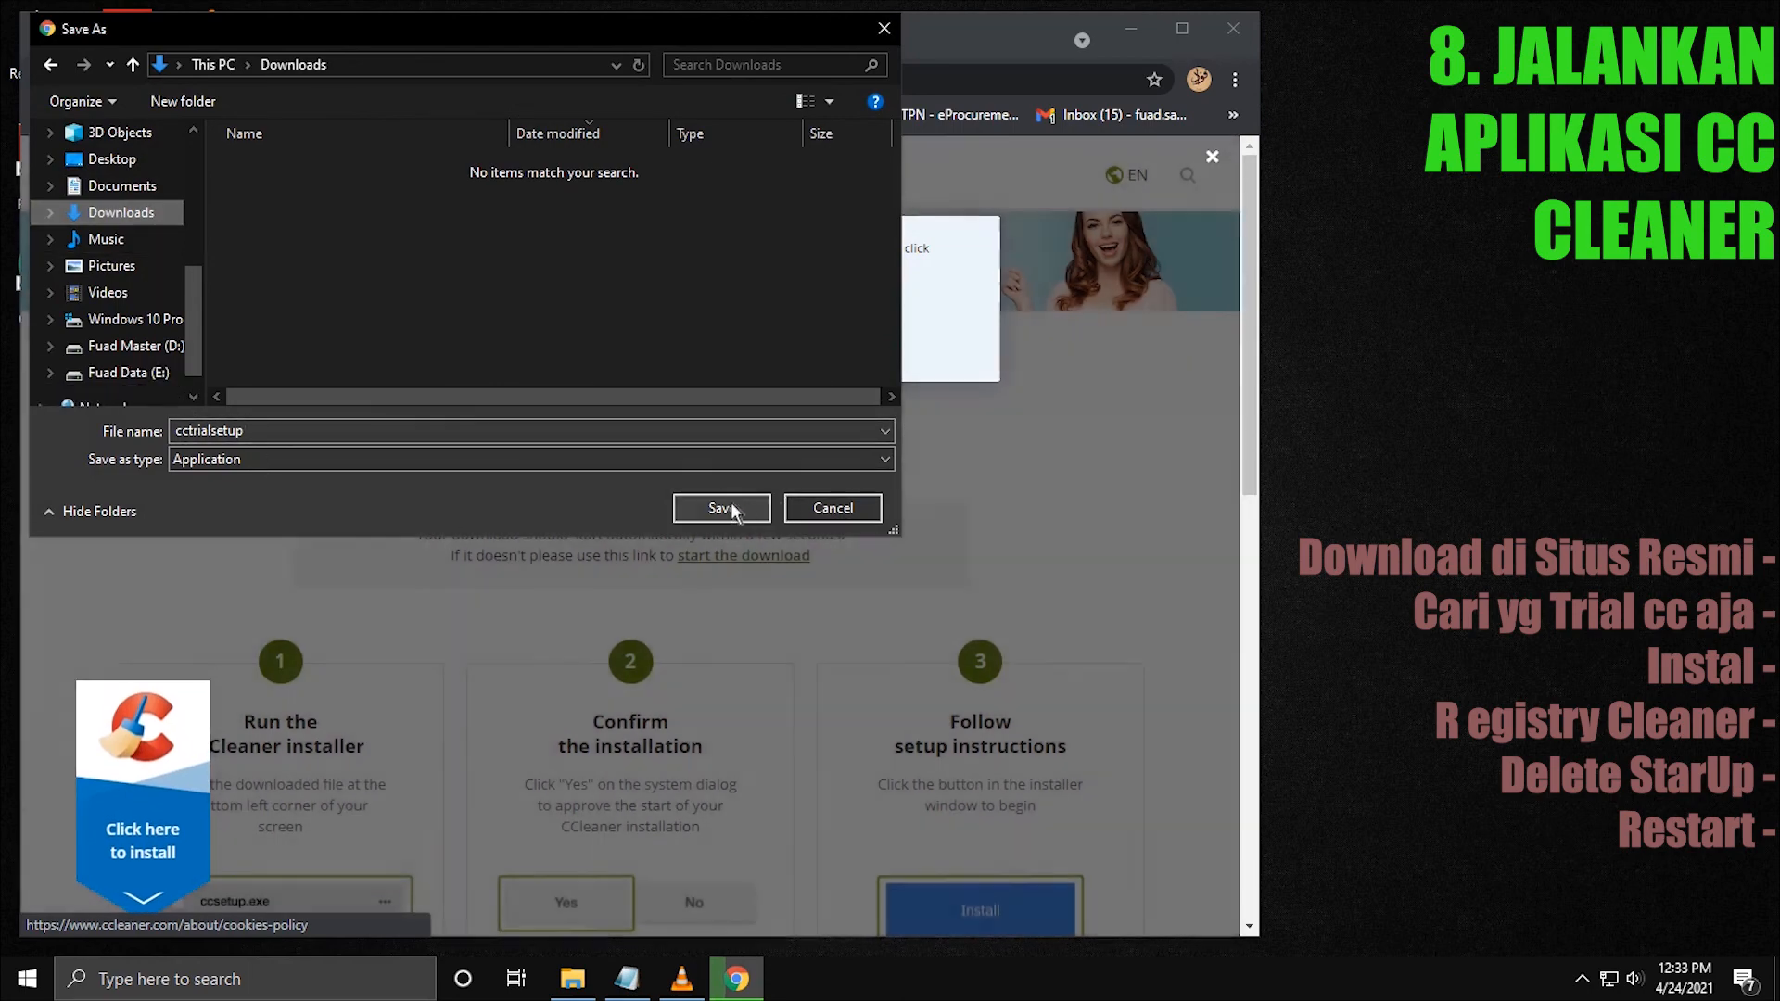
{"action": "left_click", "coordinate": [721, 508]}
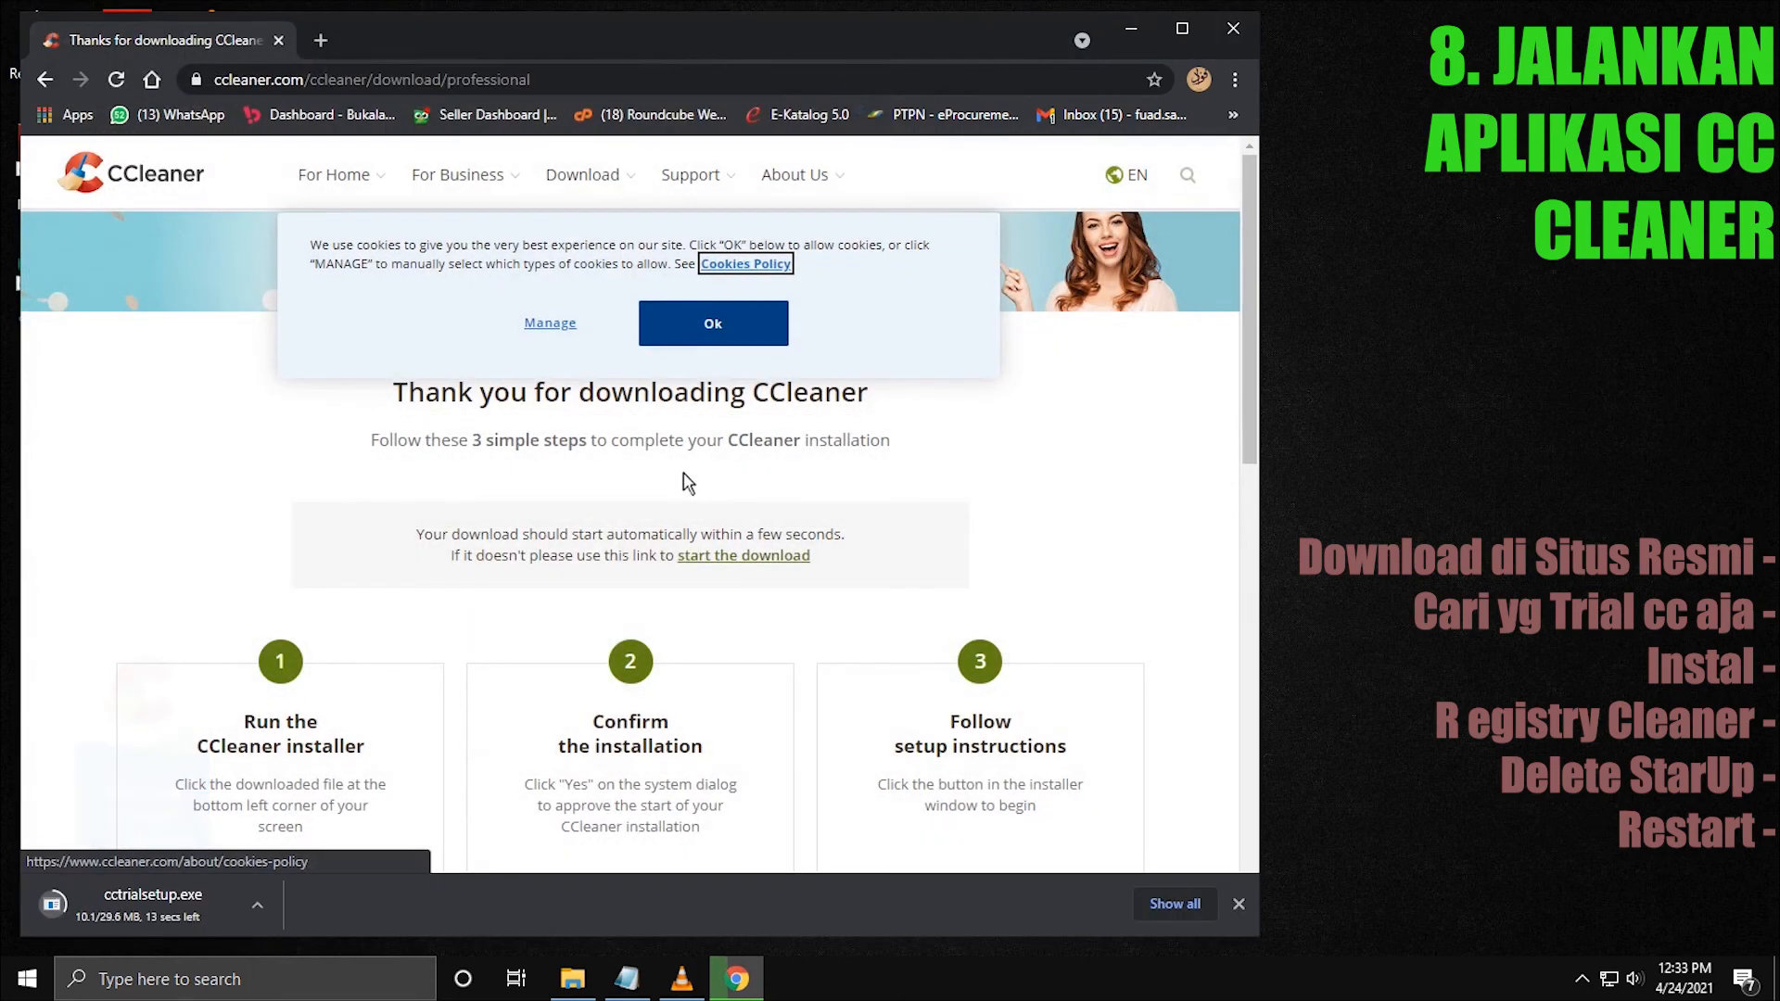
Open the browser's download list in a new tab and remove today's mouse.png entry.
{"action": "key", "text": "ctrl+t"}
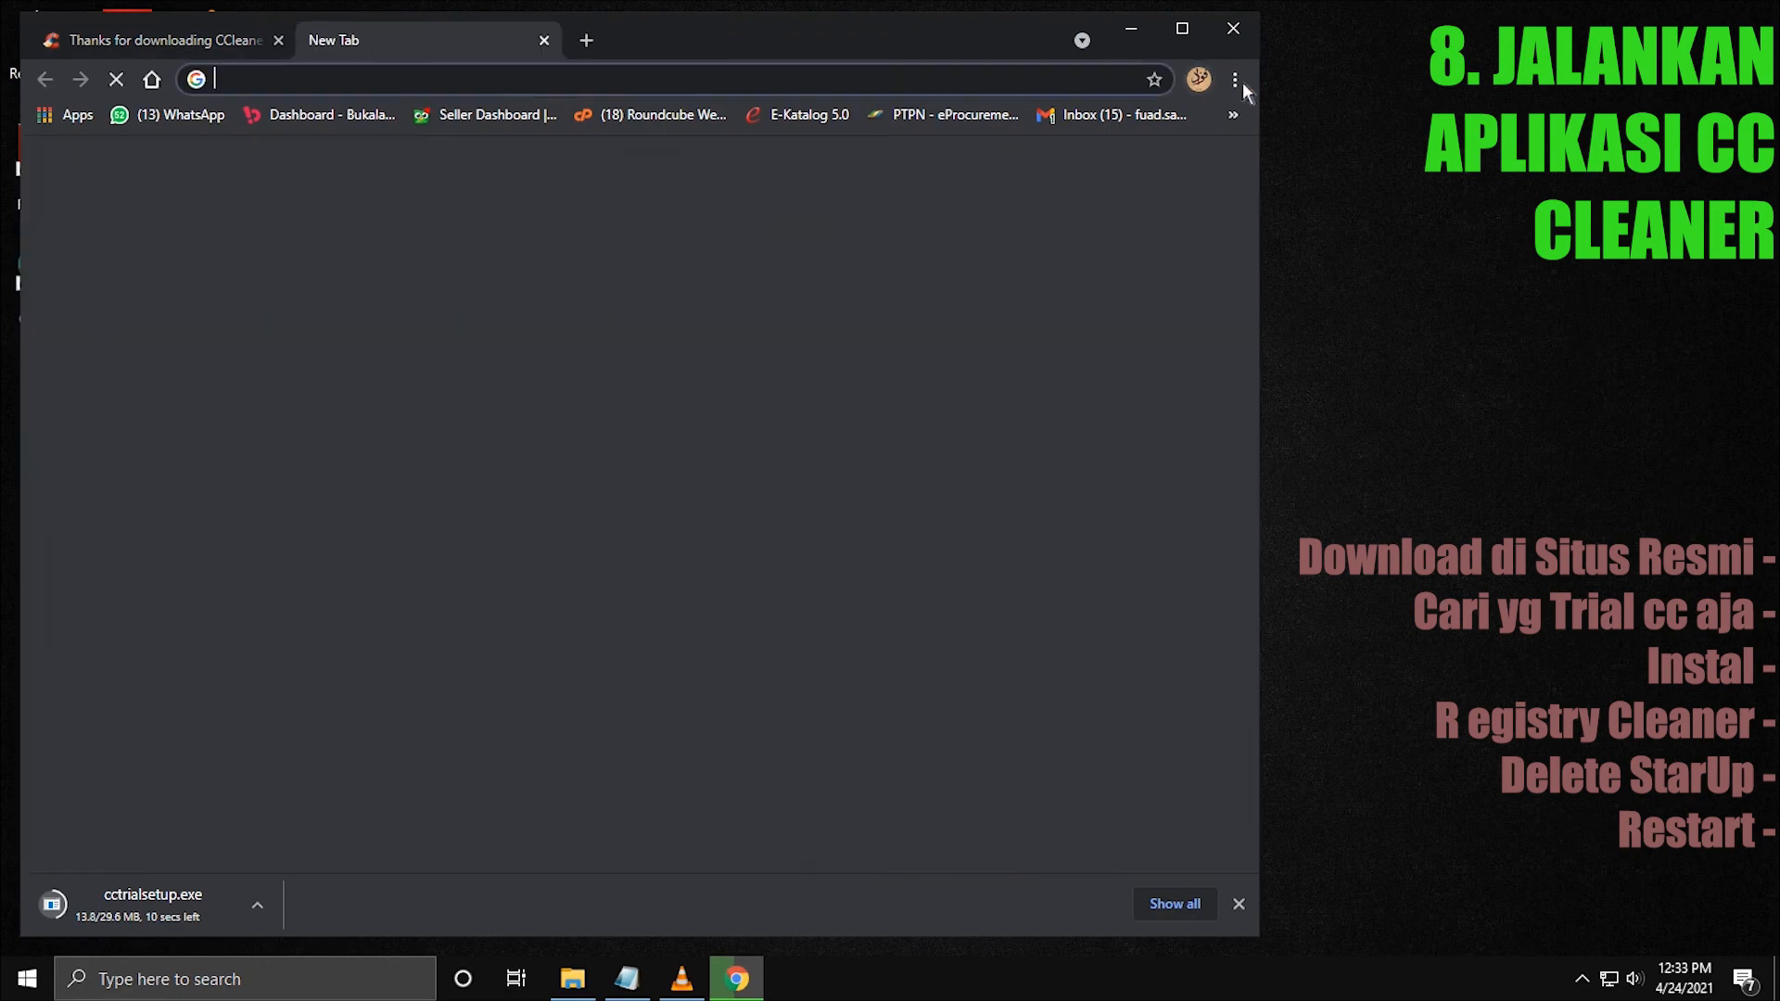
{"action": "left_click", "coordinate": [1235, 79]}
{"action": "left_click", "coordinate": [1150, 229]}
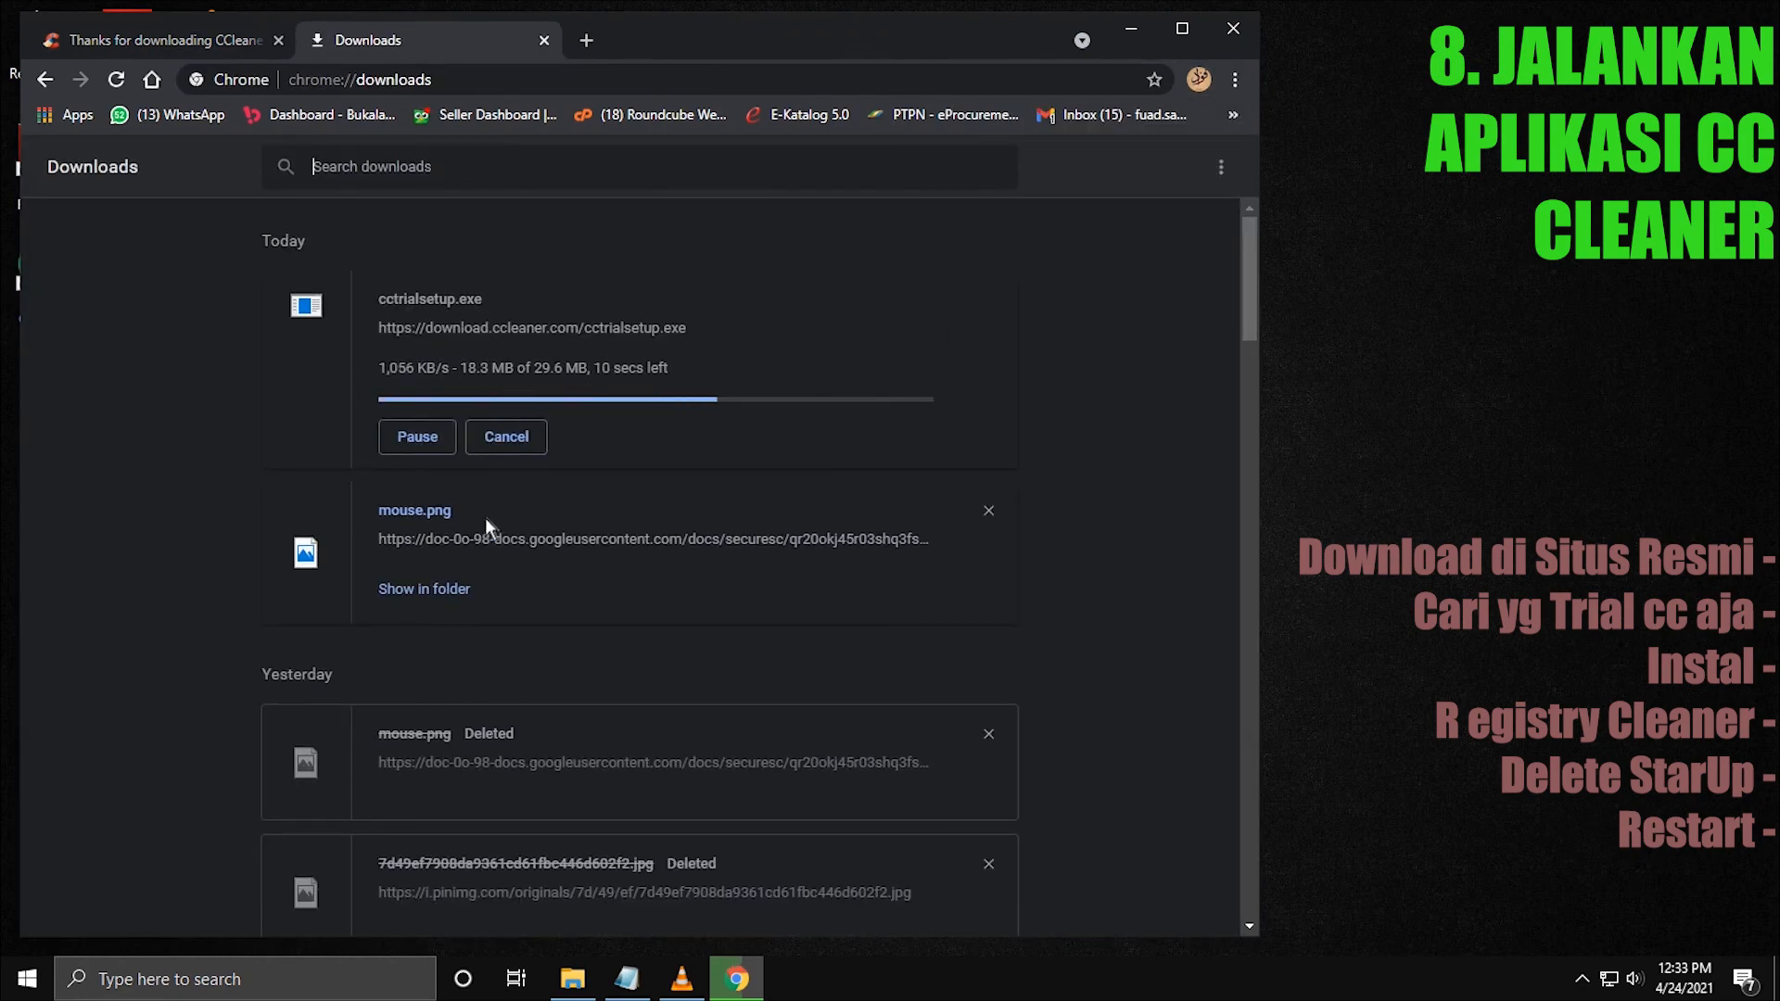
{"action": "left_click", "coordinate": [988, 511]}
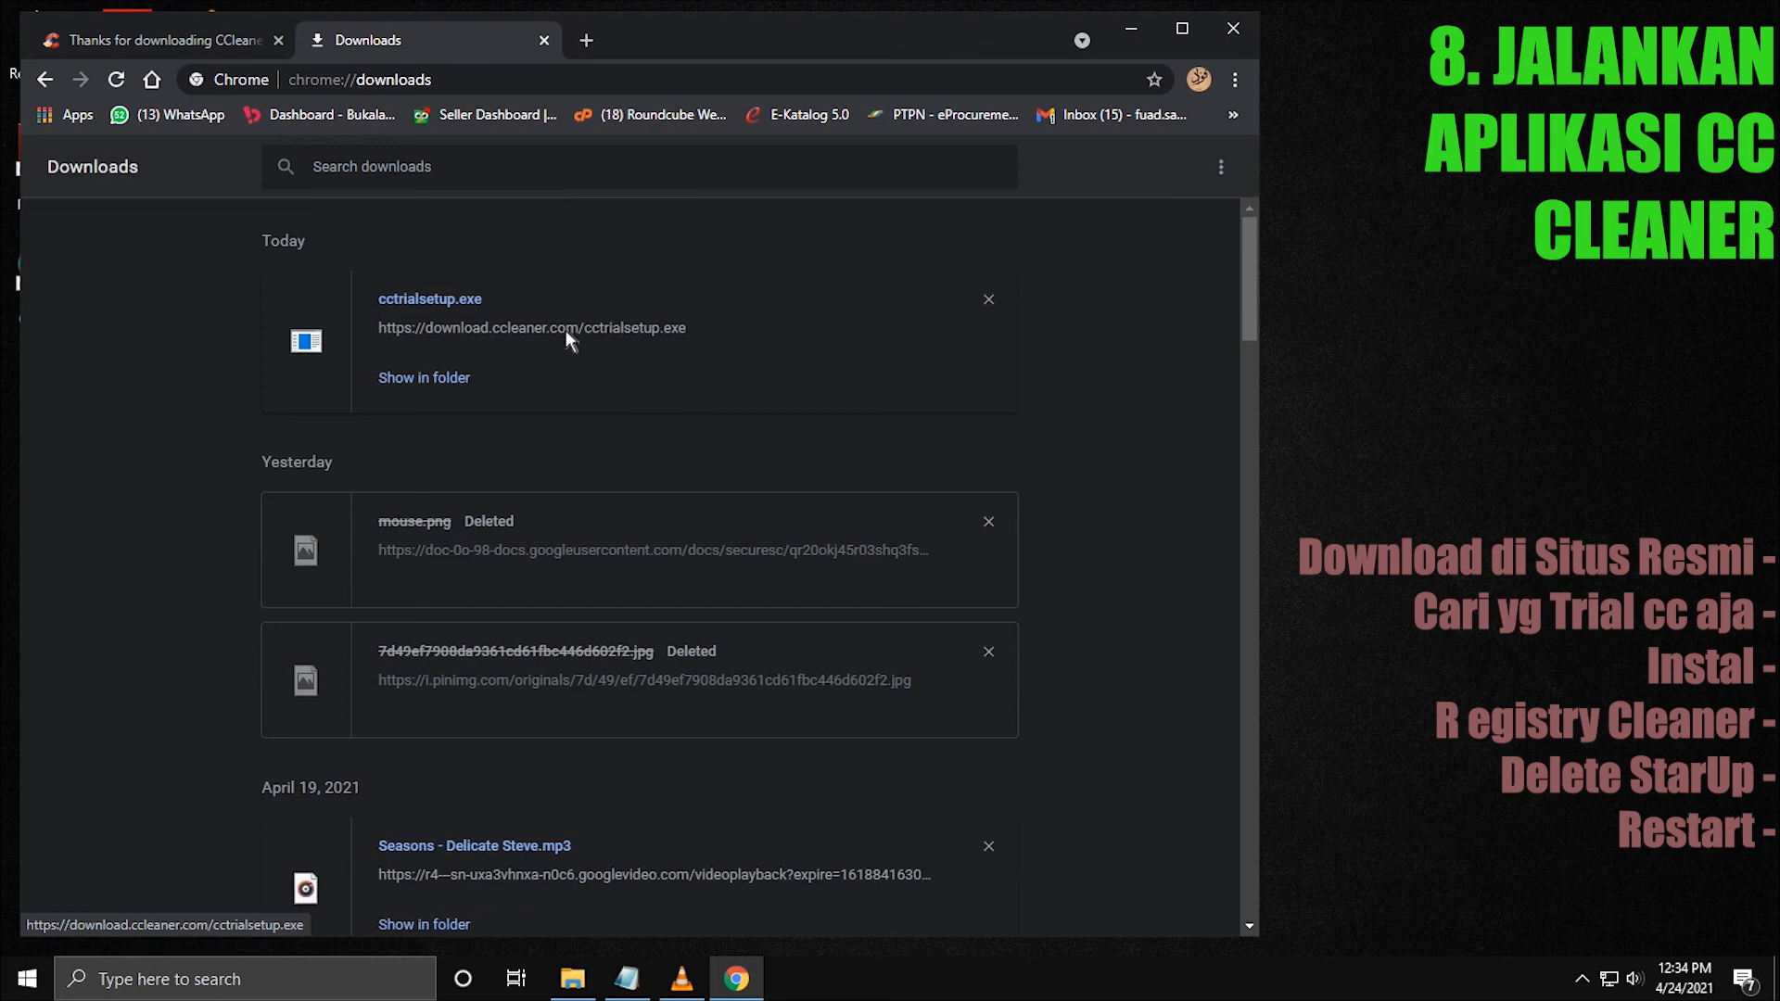
Launch the downloaded cctrialsetup installer from its folder, and close the folder and browser windows.
{"action": "left_click", "coordinate": [458, 298]}
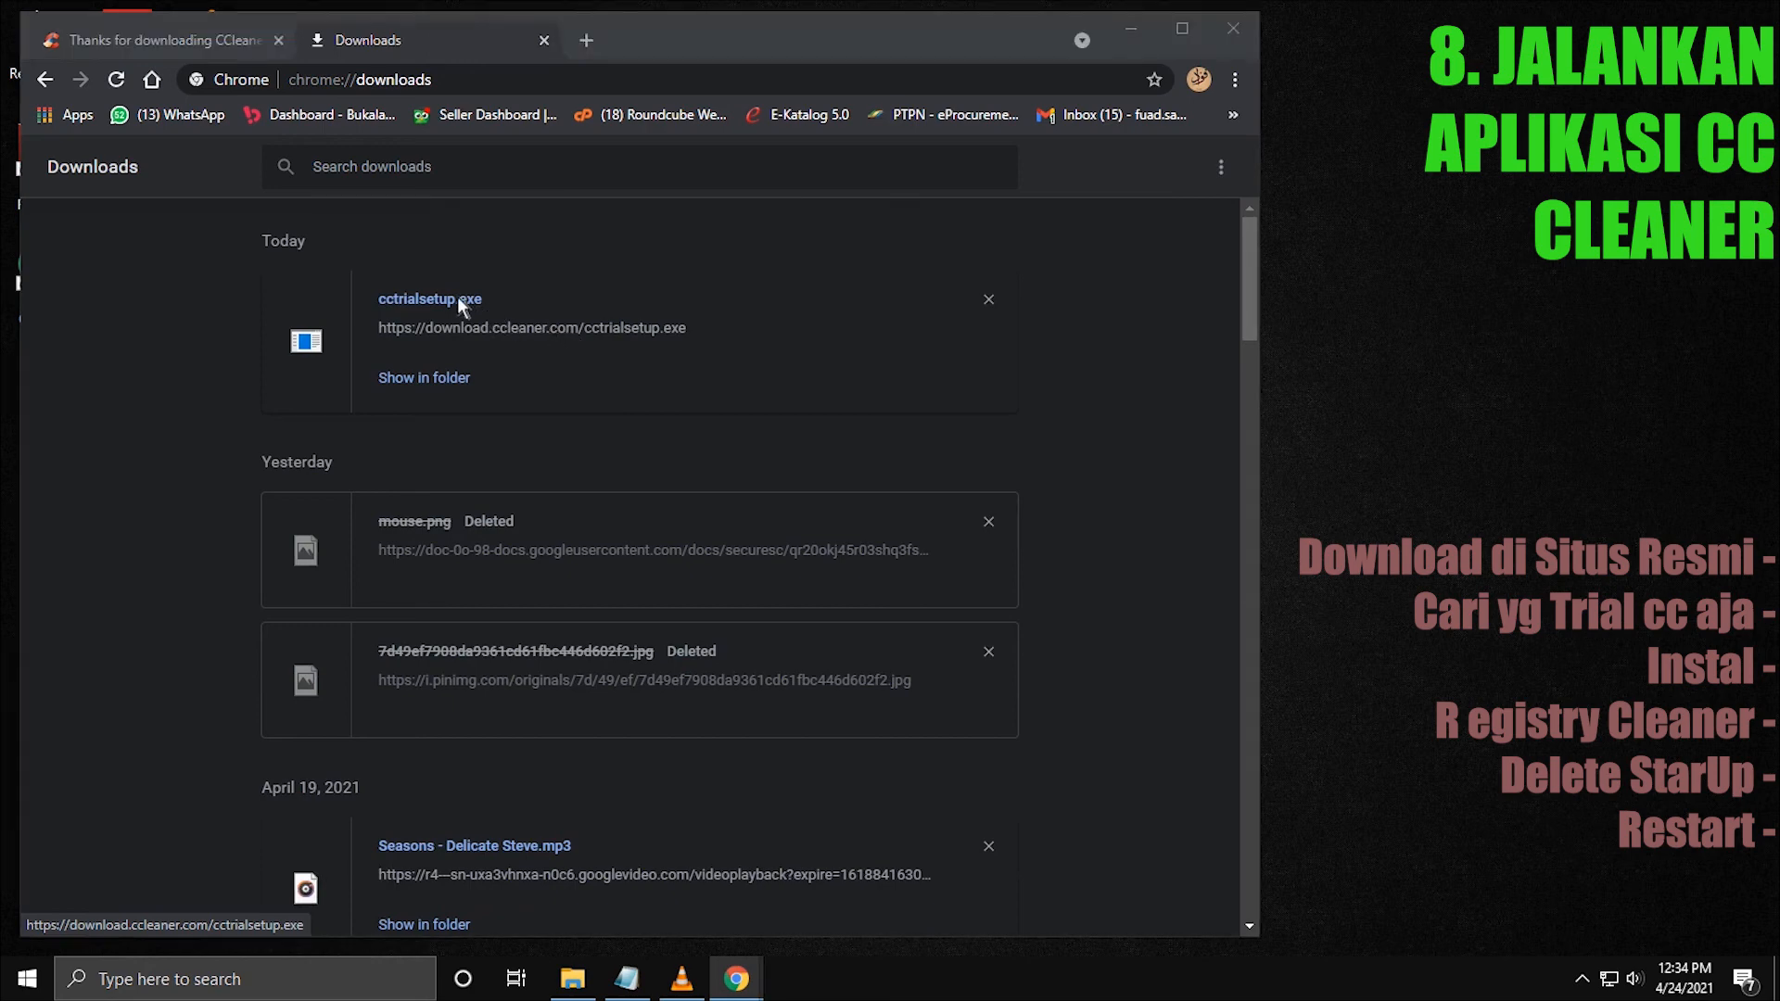
{"action": "left_click", "coordinate": [446, 376]}
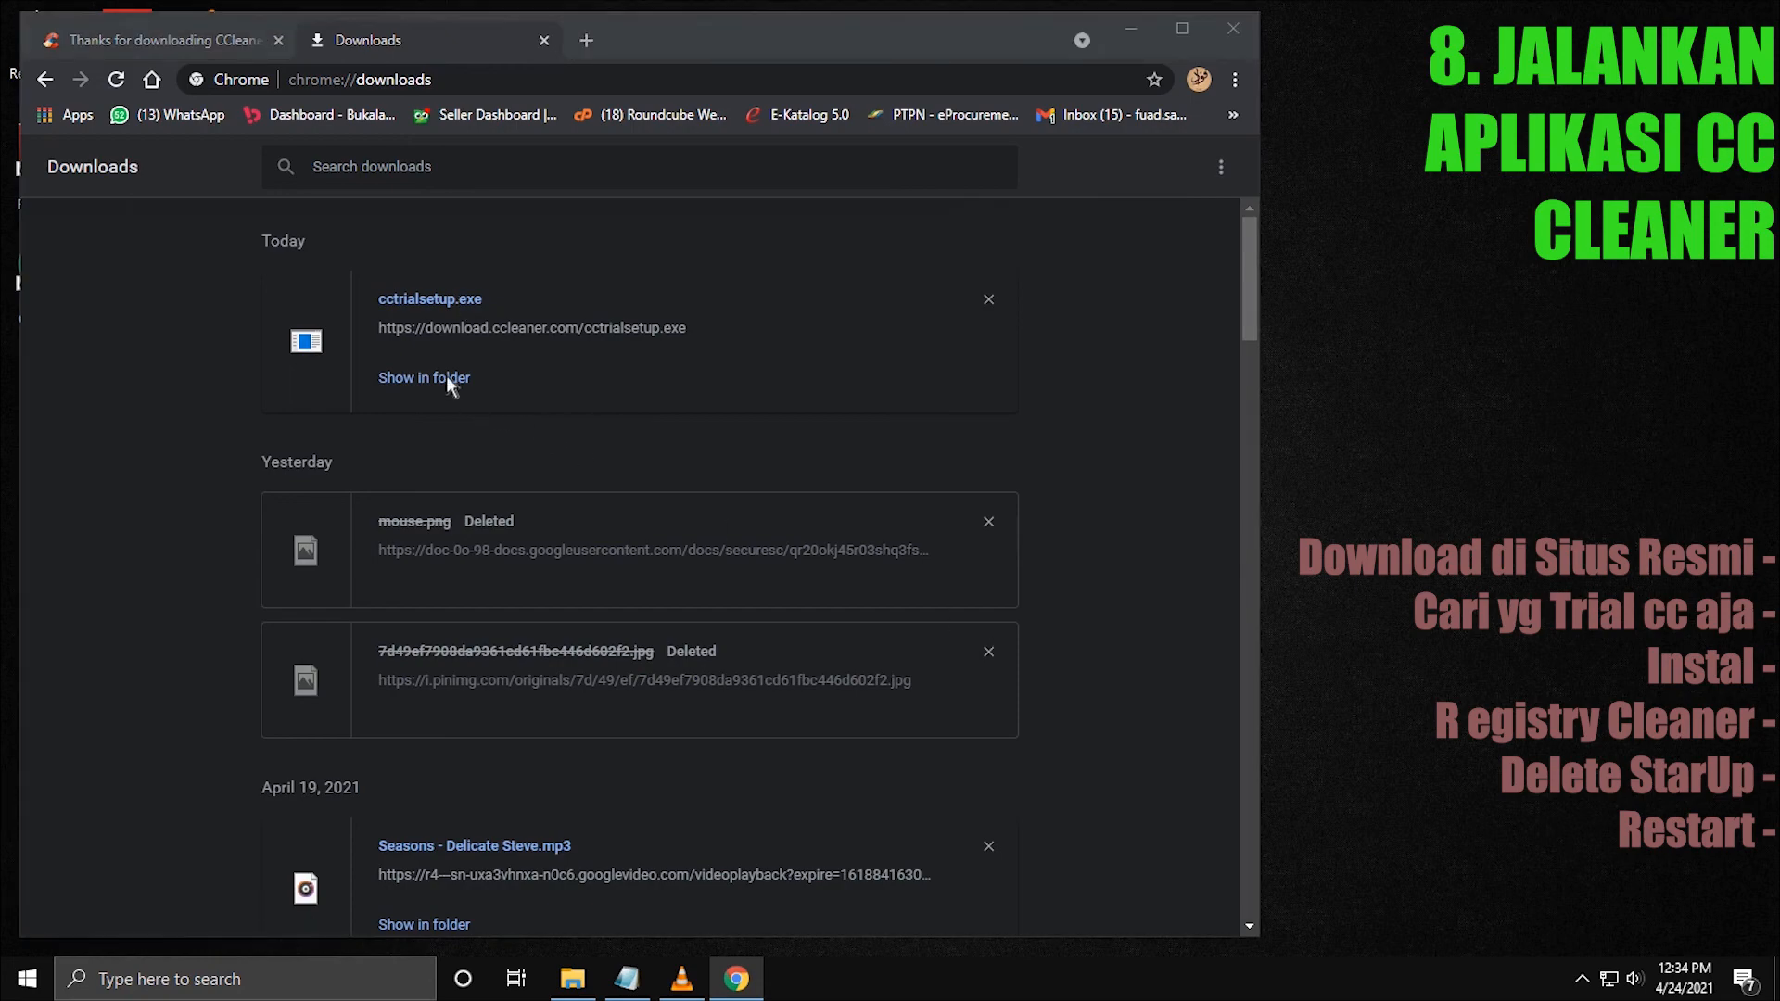
{"action": "left_click", "coordinate": [523, 326]}
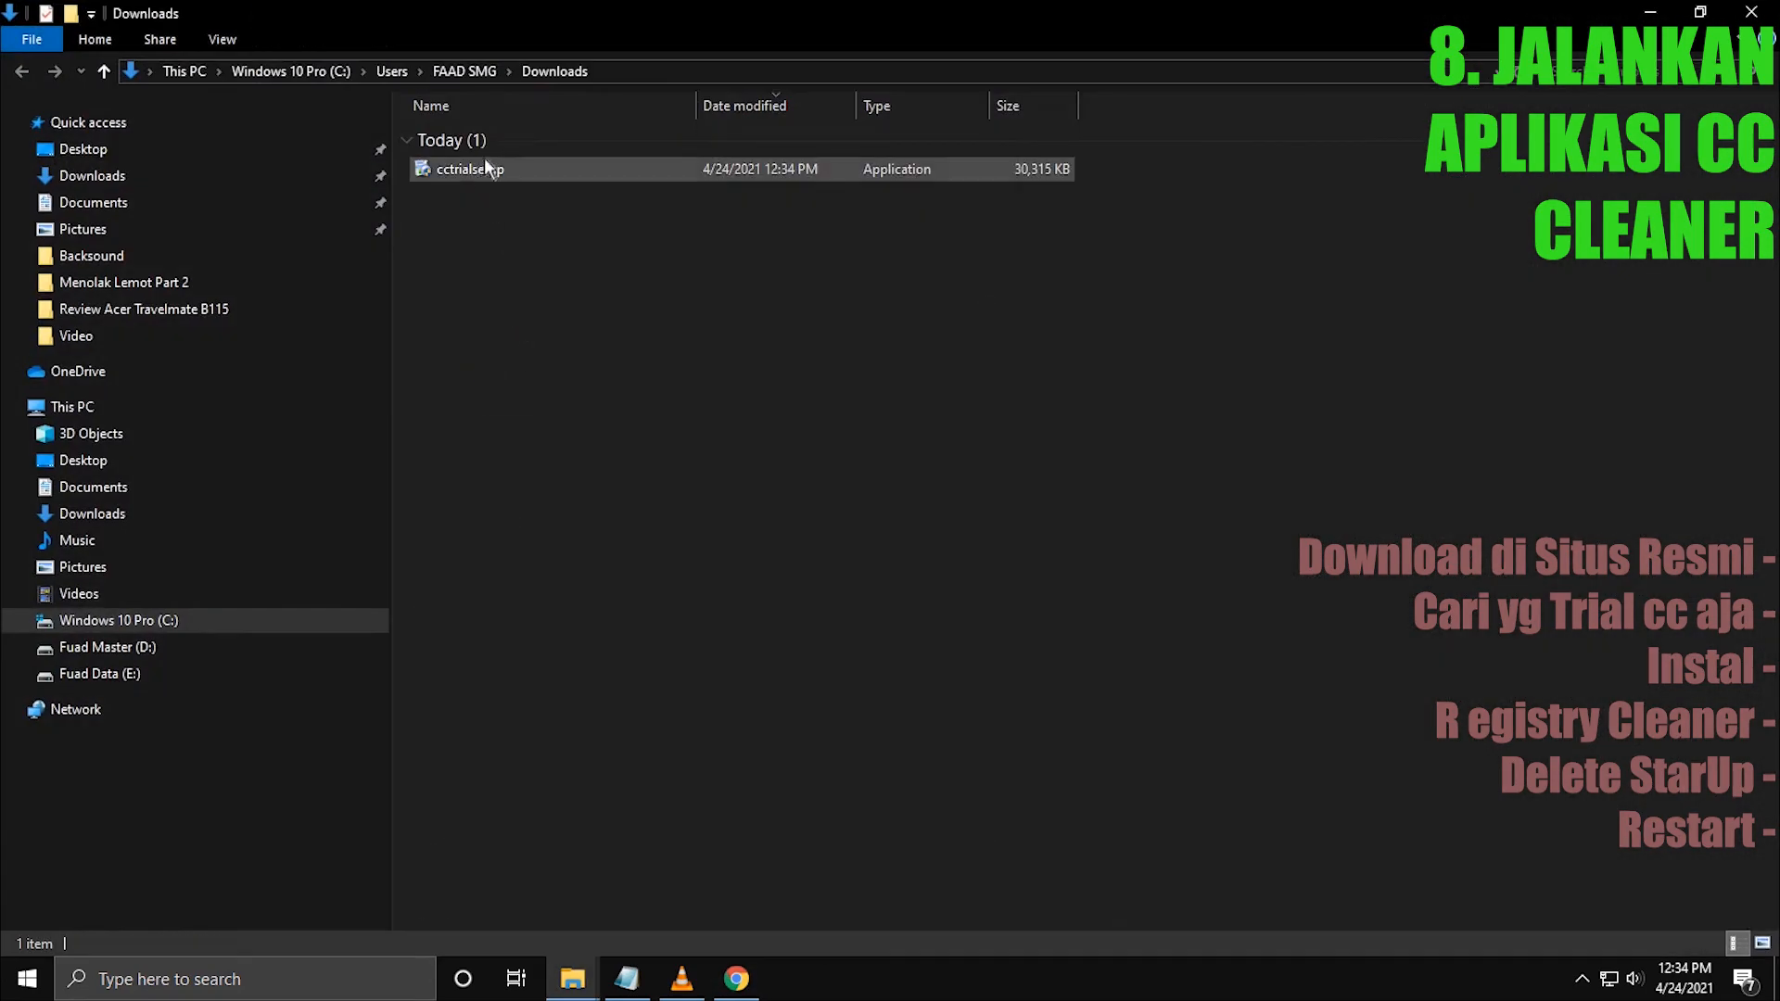
{"action": "left_click", "coordinate": [473, 170]}
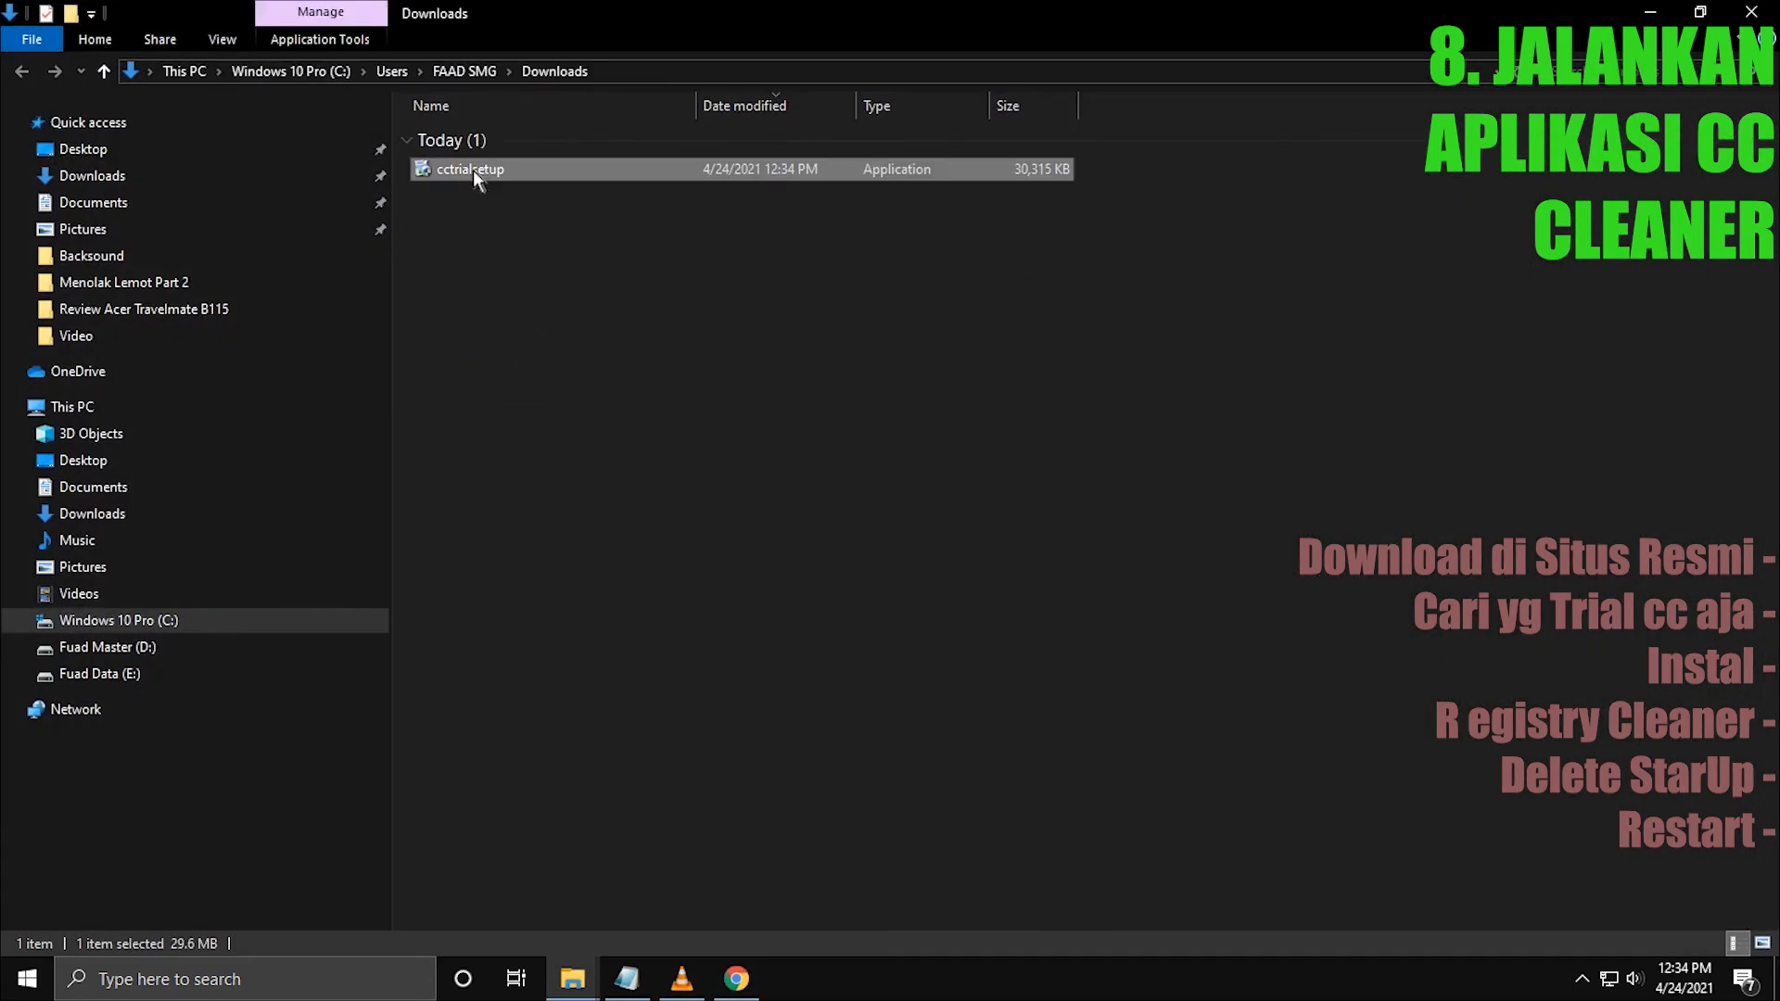
{"action": "key", "text": "Return"}
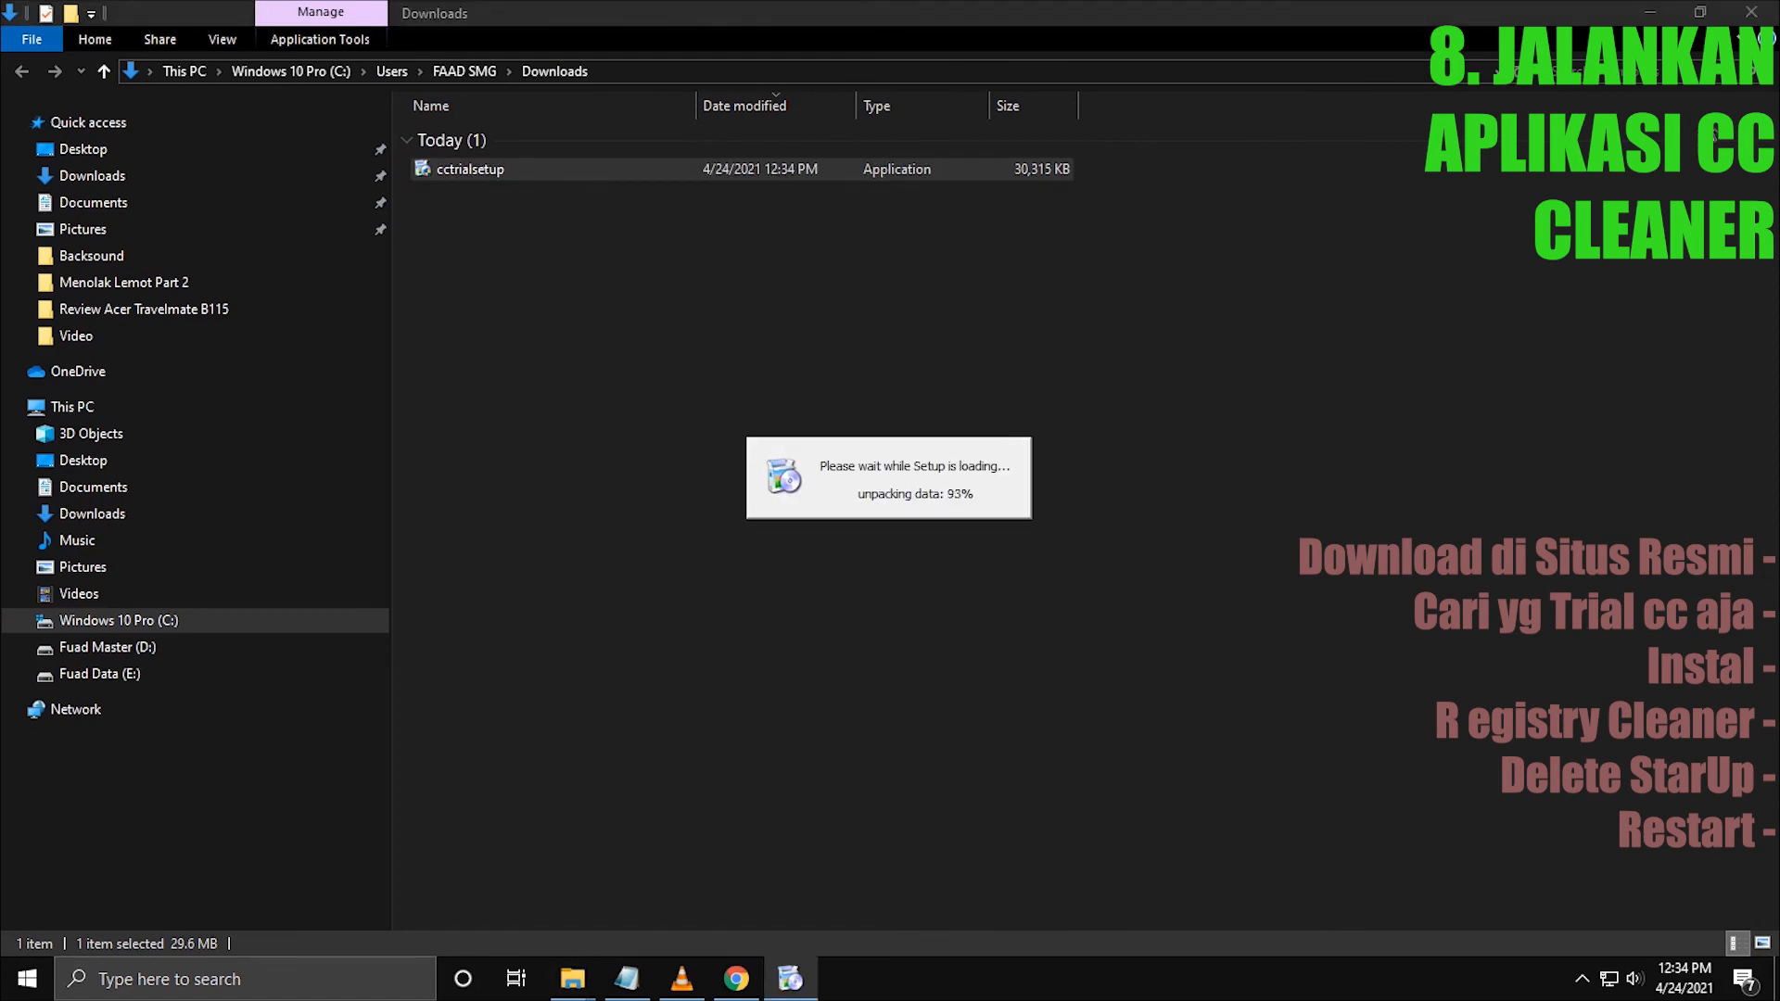
{"action": "left_click", "coordinate": [1768, 11]}
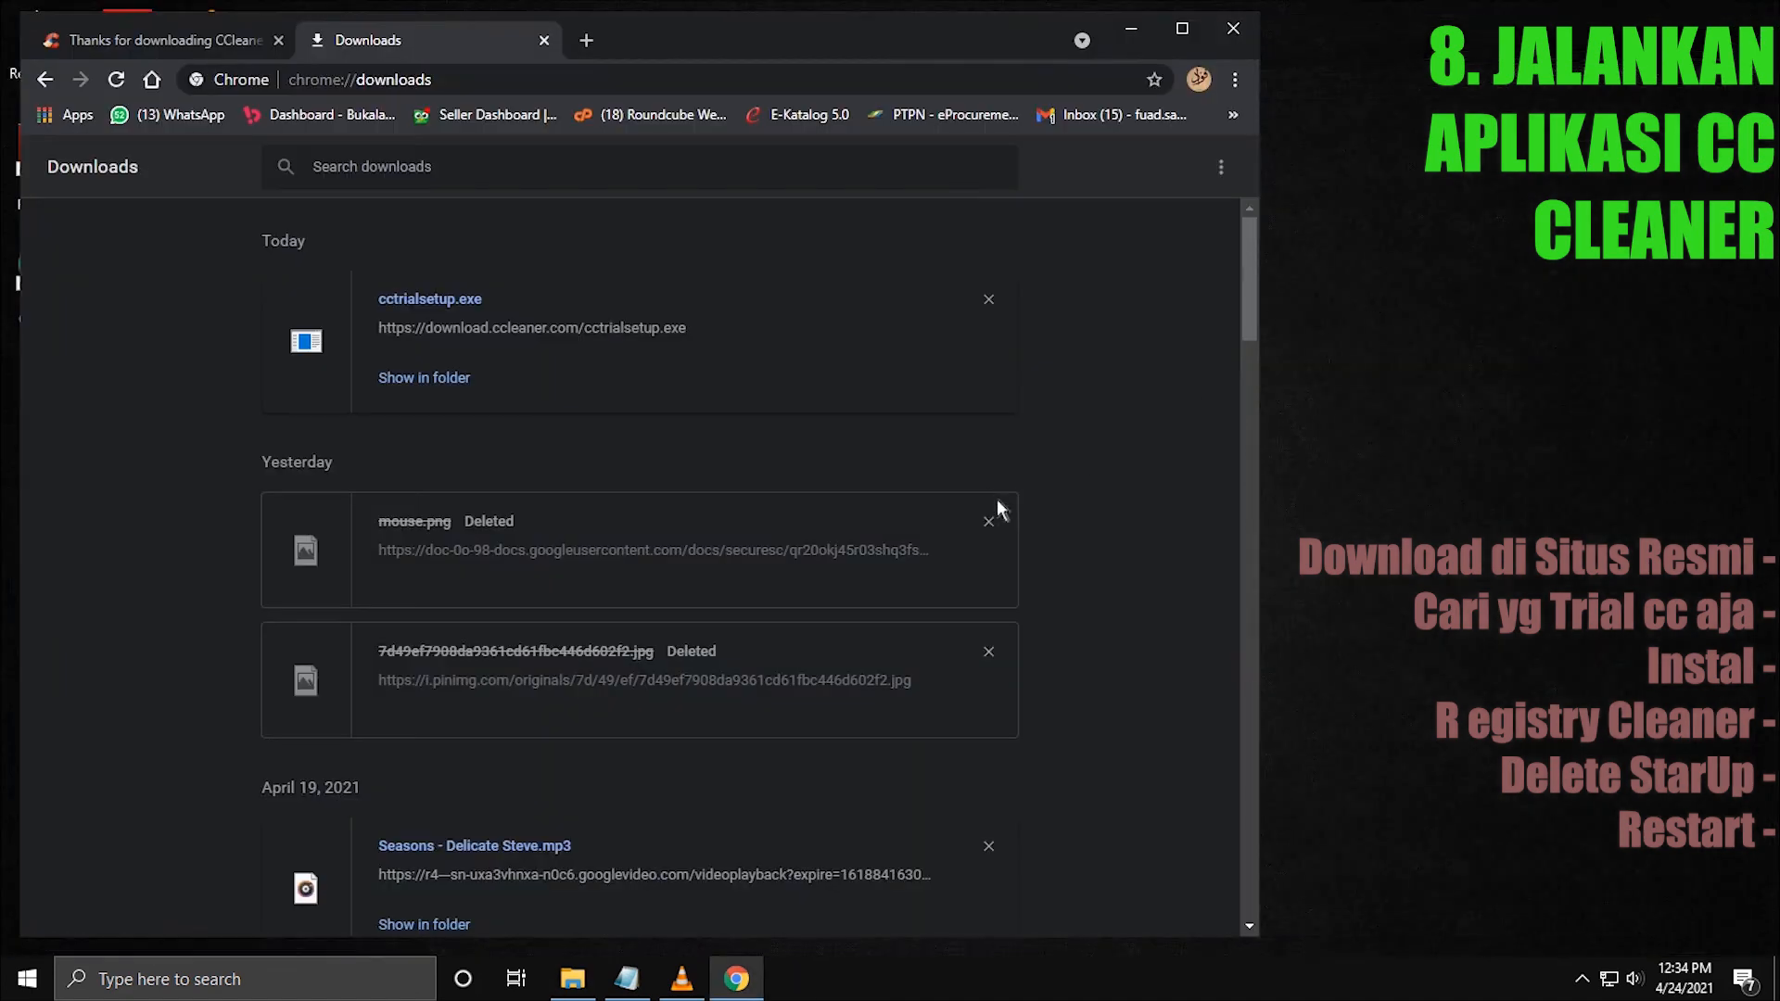
{"action": "left_click", "coordinate": [1219, 34]}
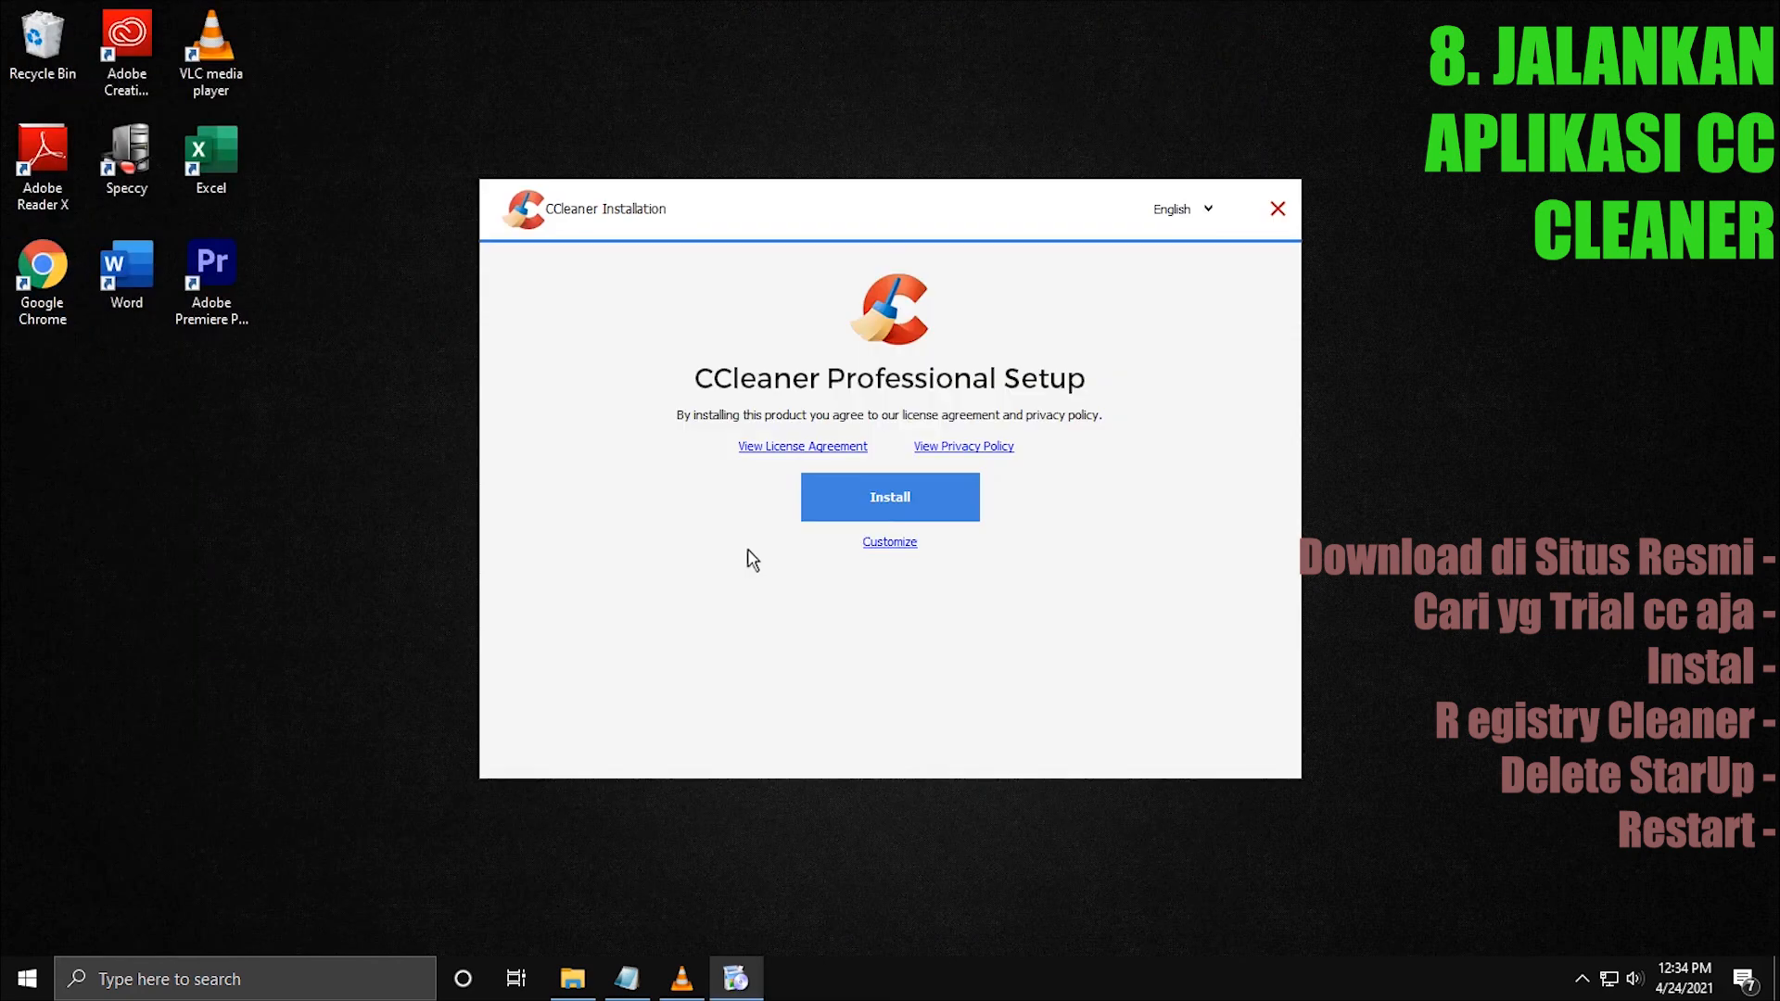
Install CCleaner Professional with the default options, turn off viewing the release notes, and run CCleaner.
{"action": "left_click", "coordinate": [891, 502]}
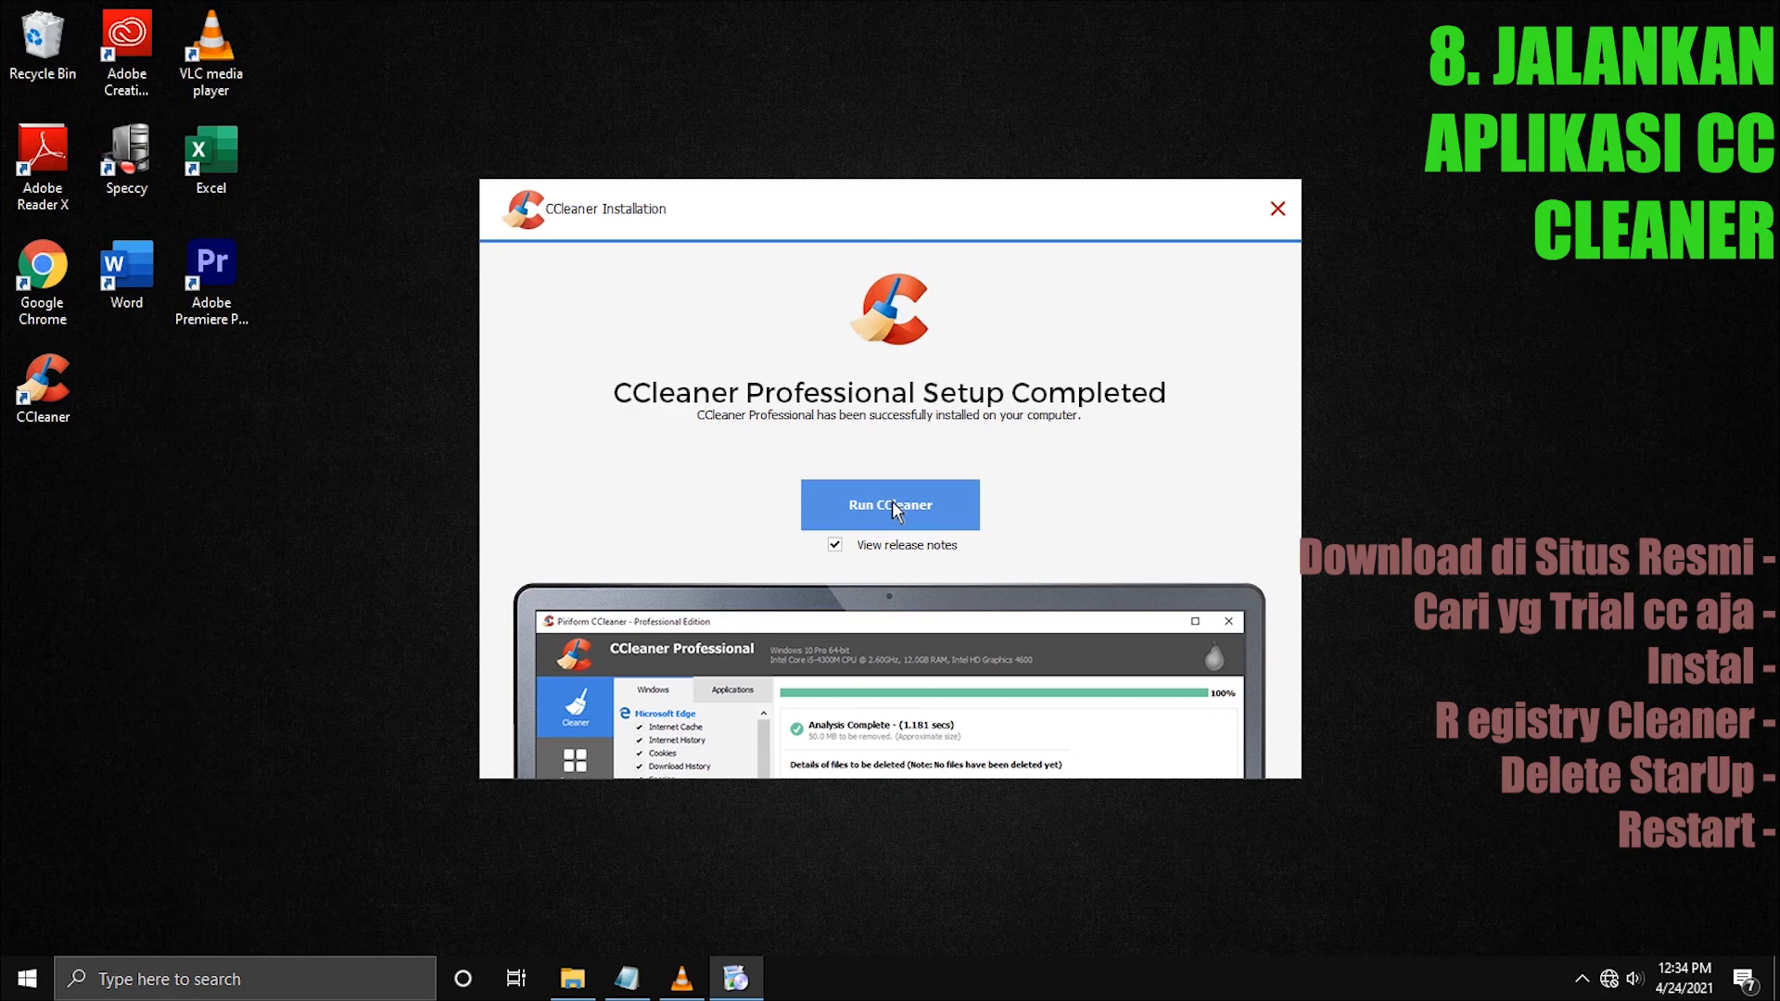
{"action": "left_click", "coordinate": [833, 545]}
{"action": "left_click", "coordinate": [885, 508]}
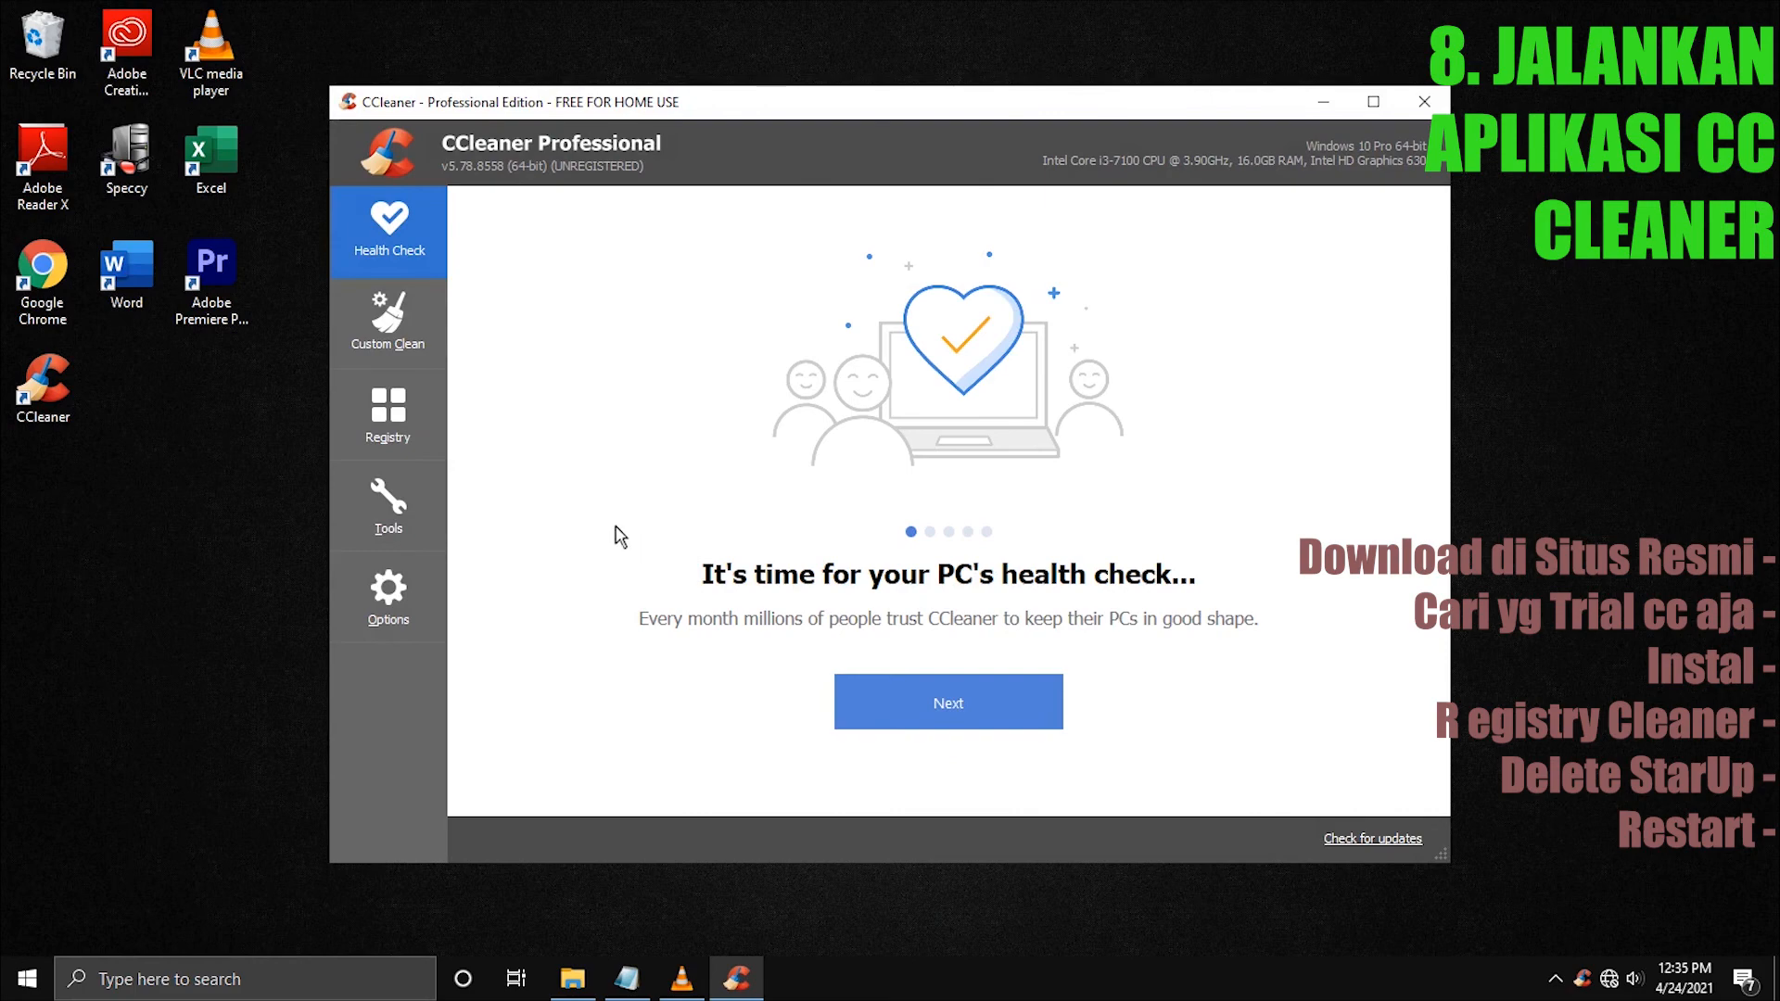
Go through the CCleaner Health Check introduction, run the scan, and fix the privacy and space issues.
{"action": "left_click", "coordinate": [393, 343]}
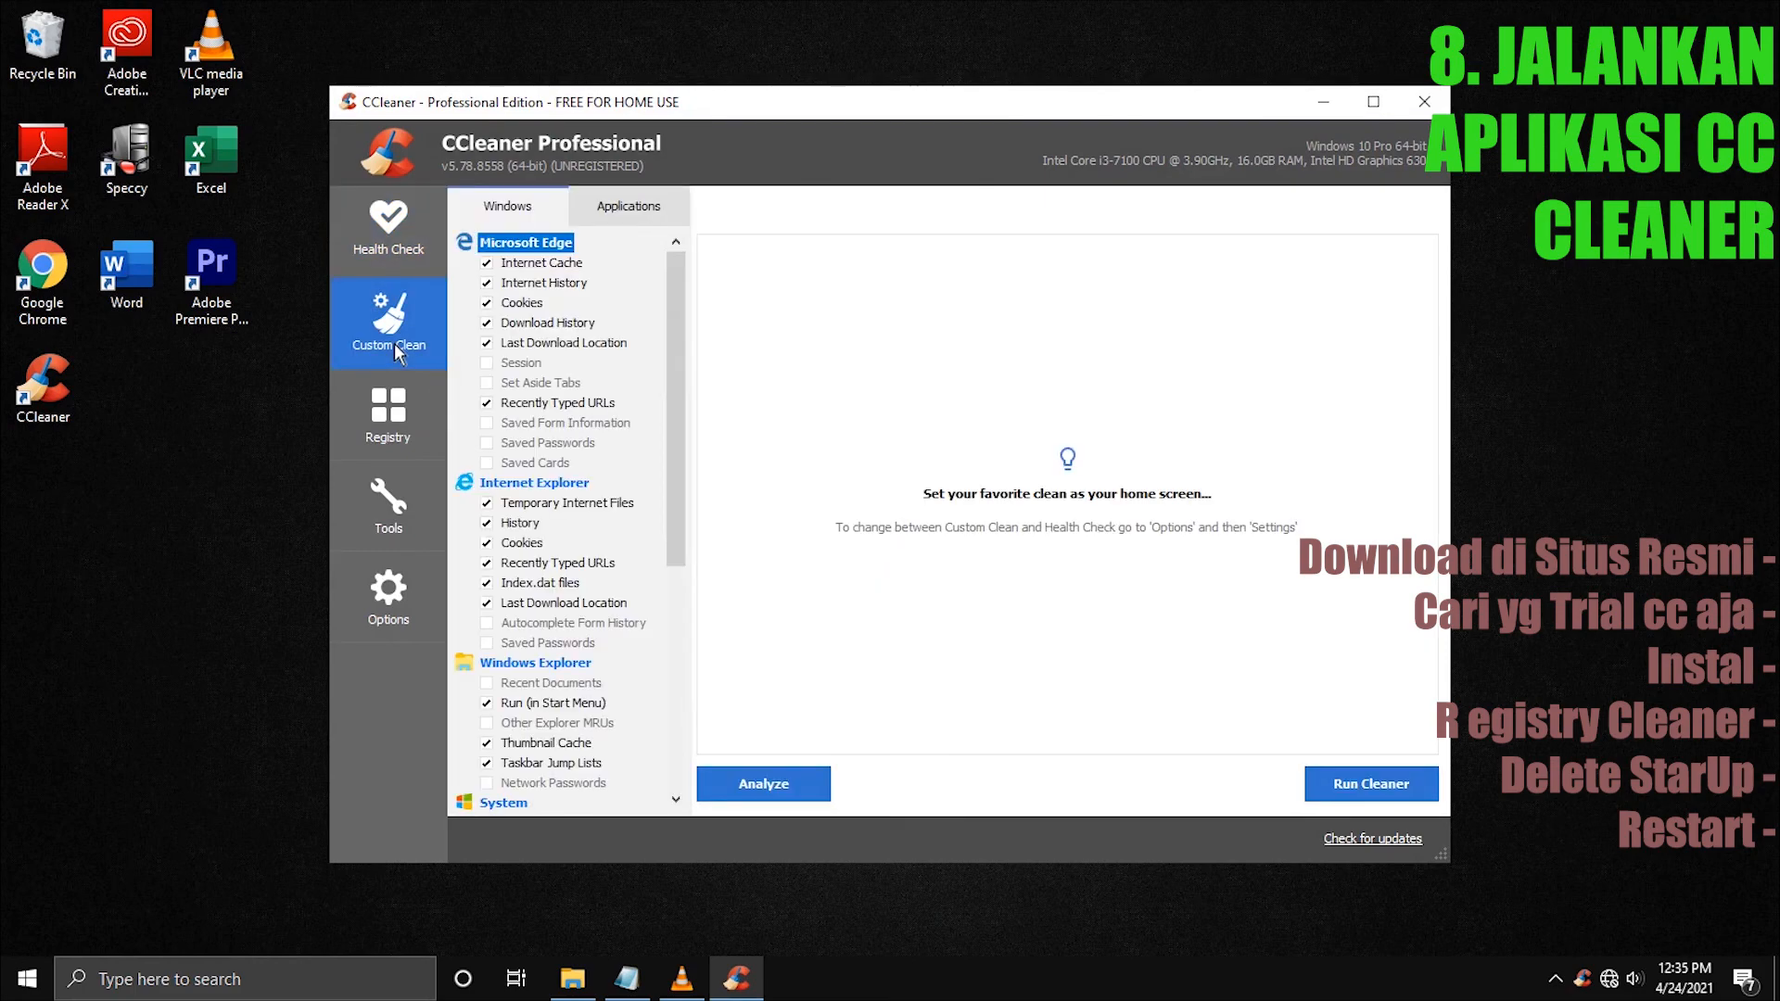
{"action": "left_click", "coordinate": [378, 240]}
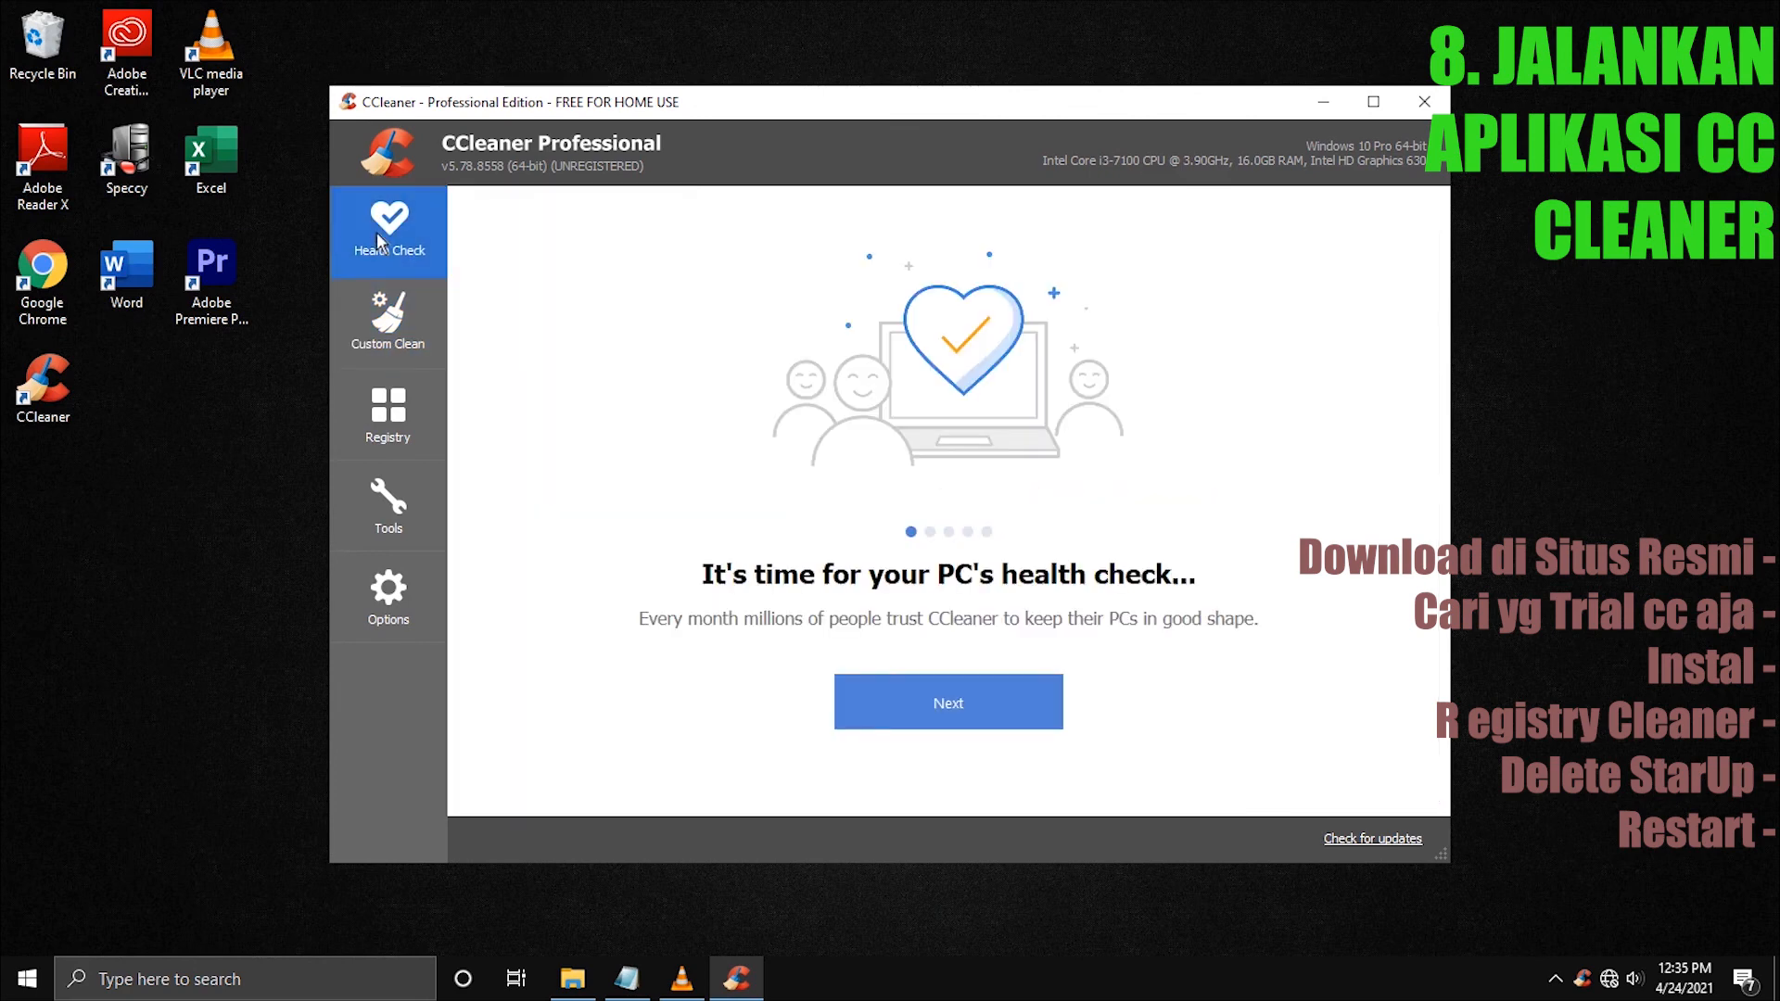
{"action": "left_click", "coordinate": [986, 715]}
{"action": "left_click", "coordinate": [987, 719]}
{"action": "left_click", "coordinate": [988, 723]}
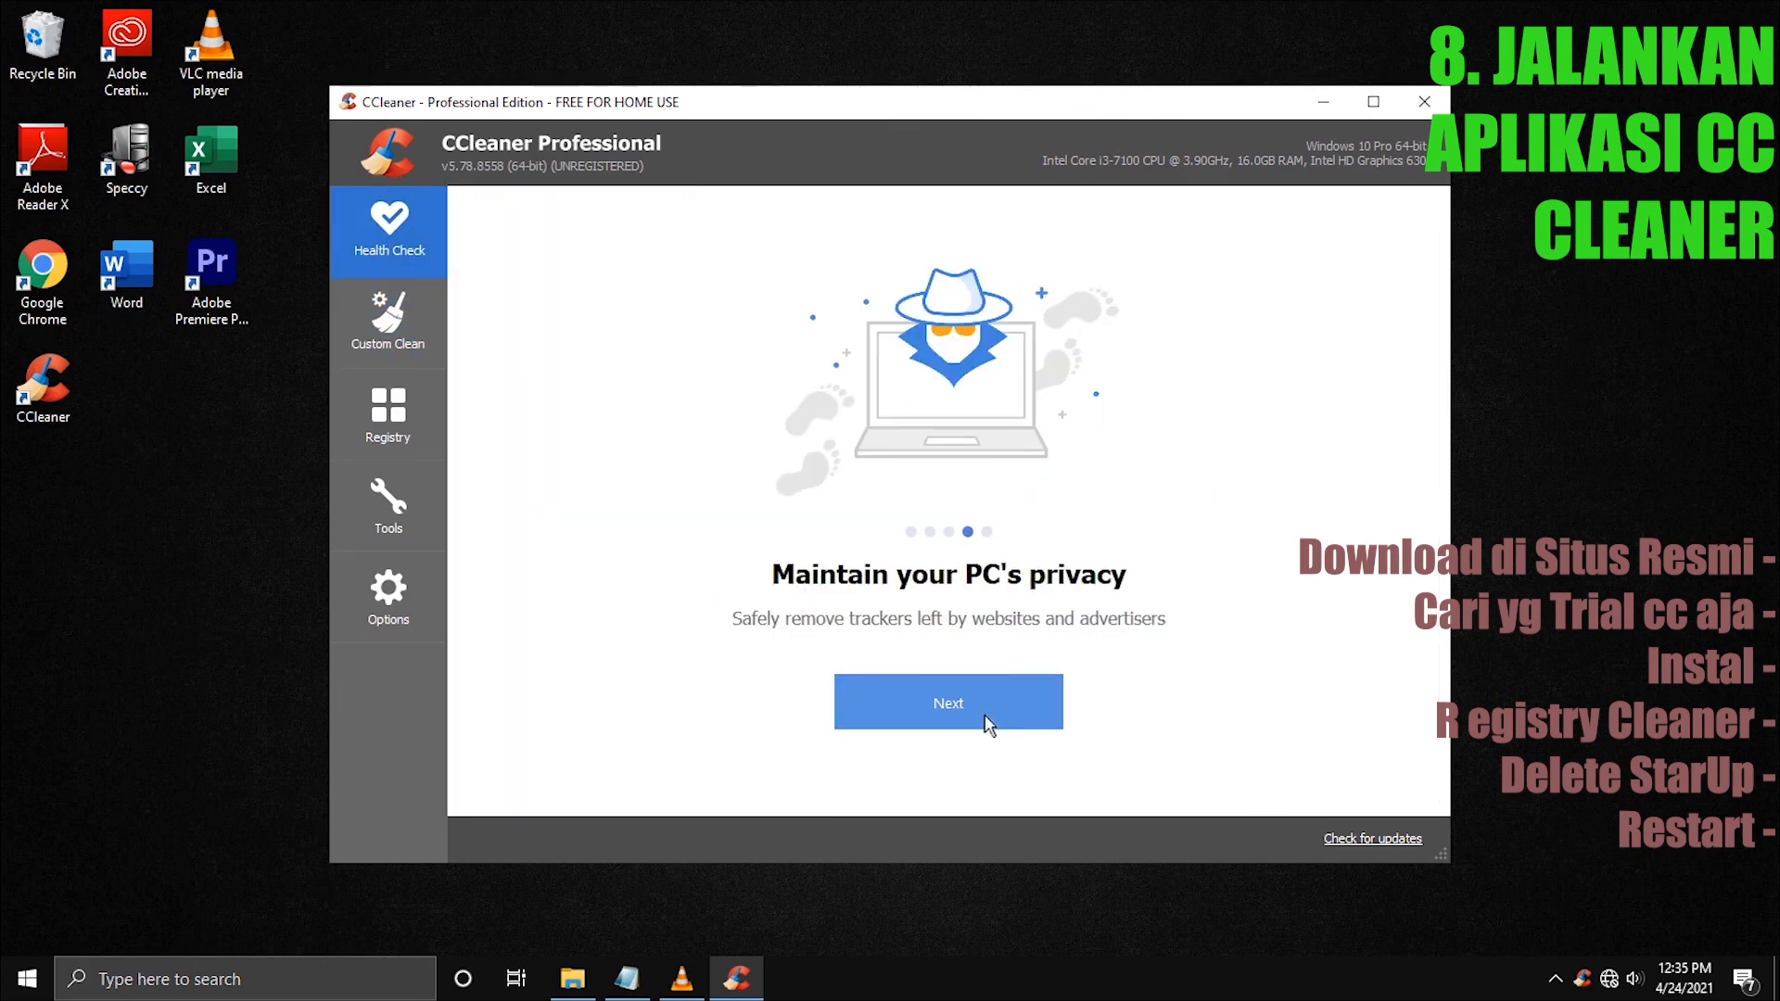
{"action": "left_click", "coordinate": [988, 725]}
{"action": "left_click", "coordinate": [988, 725]}
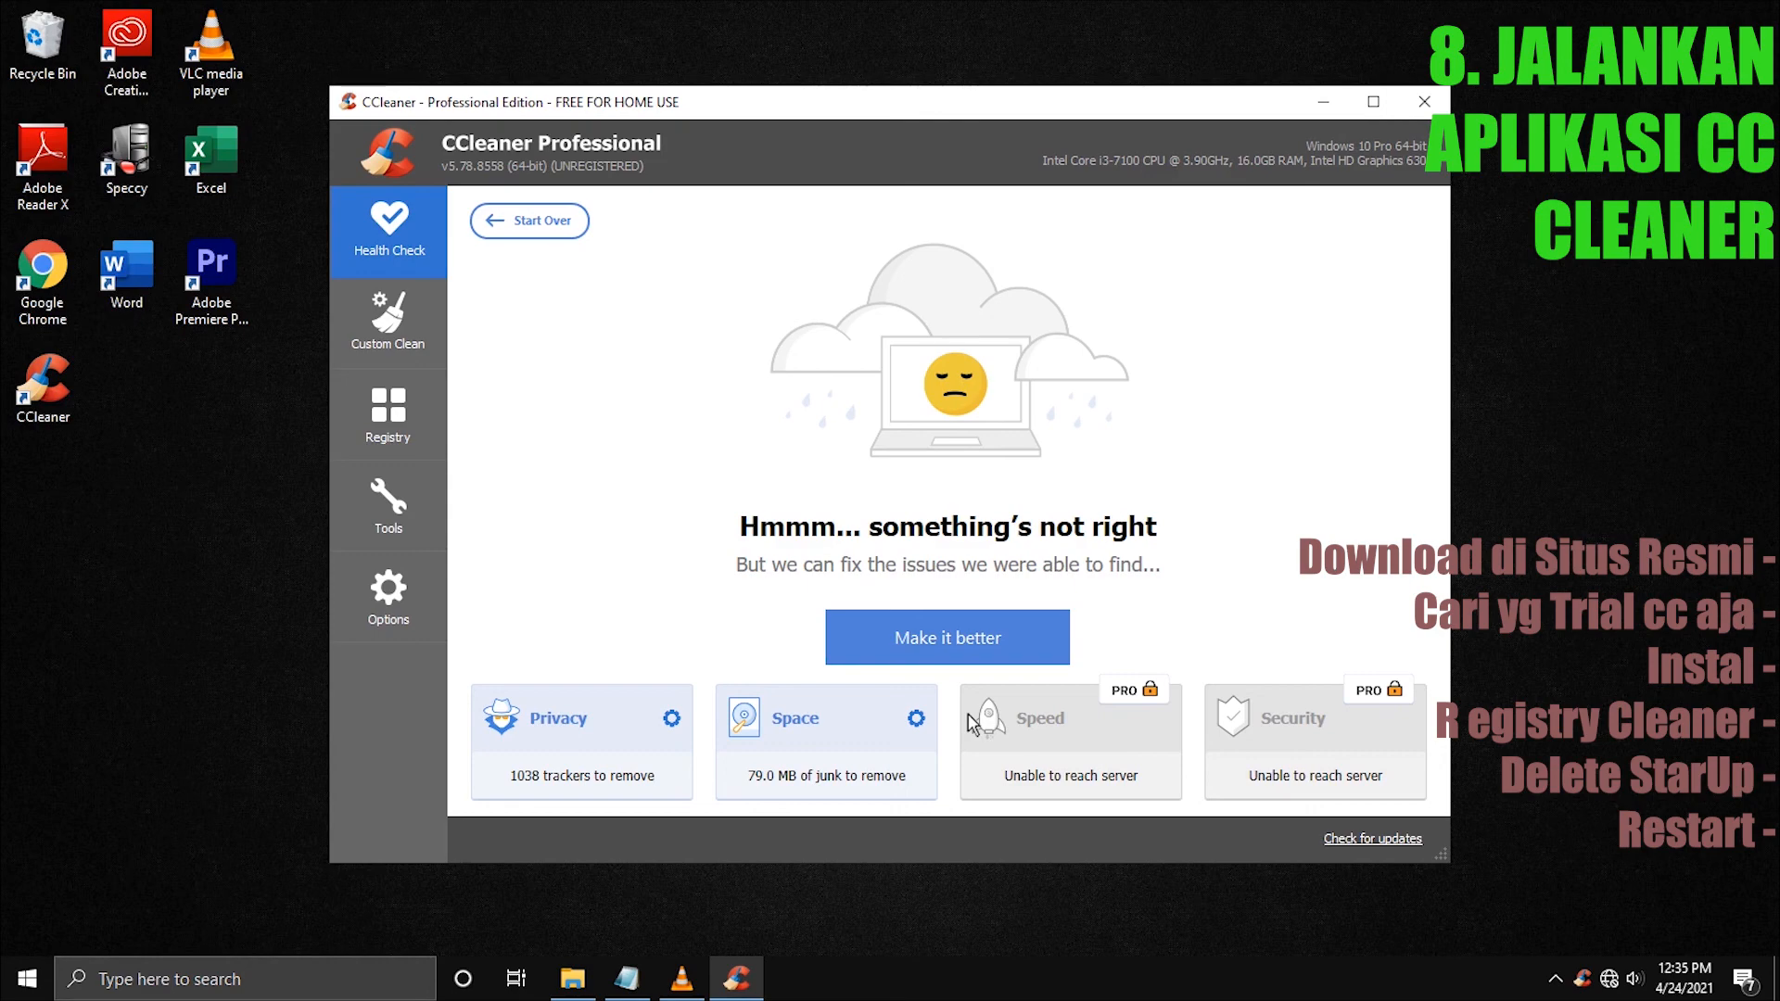
{"action": "left_click", "coordinate": [947, 640]}
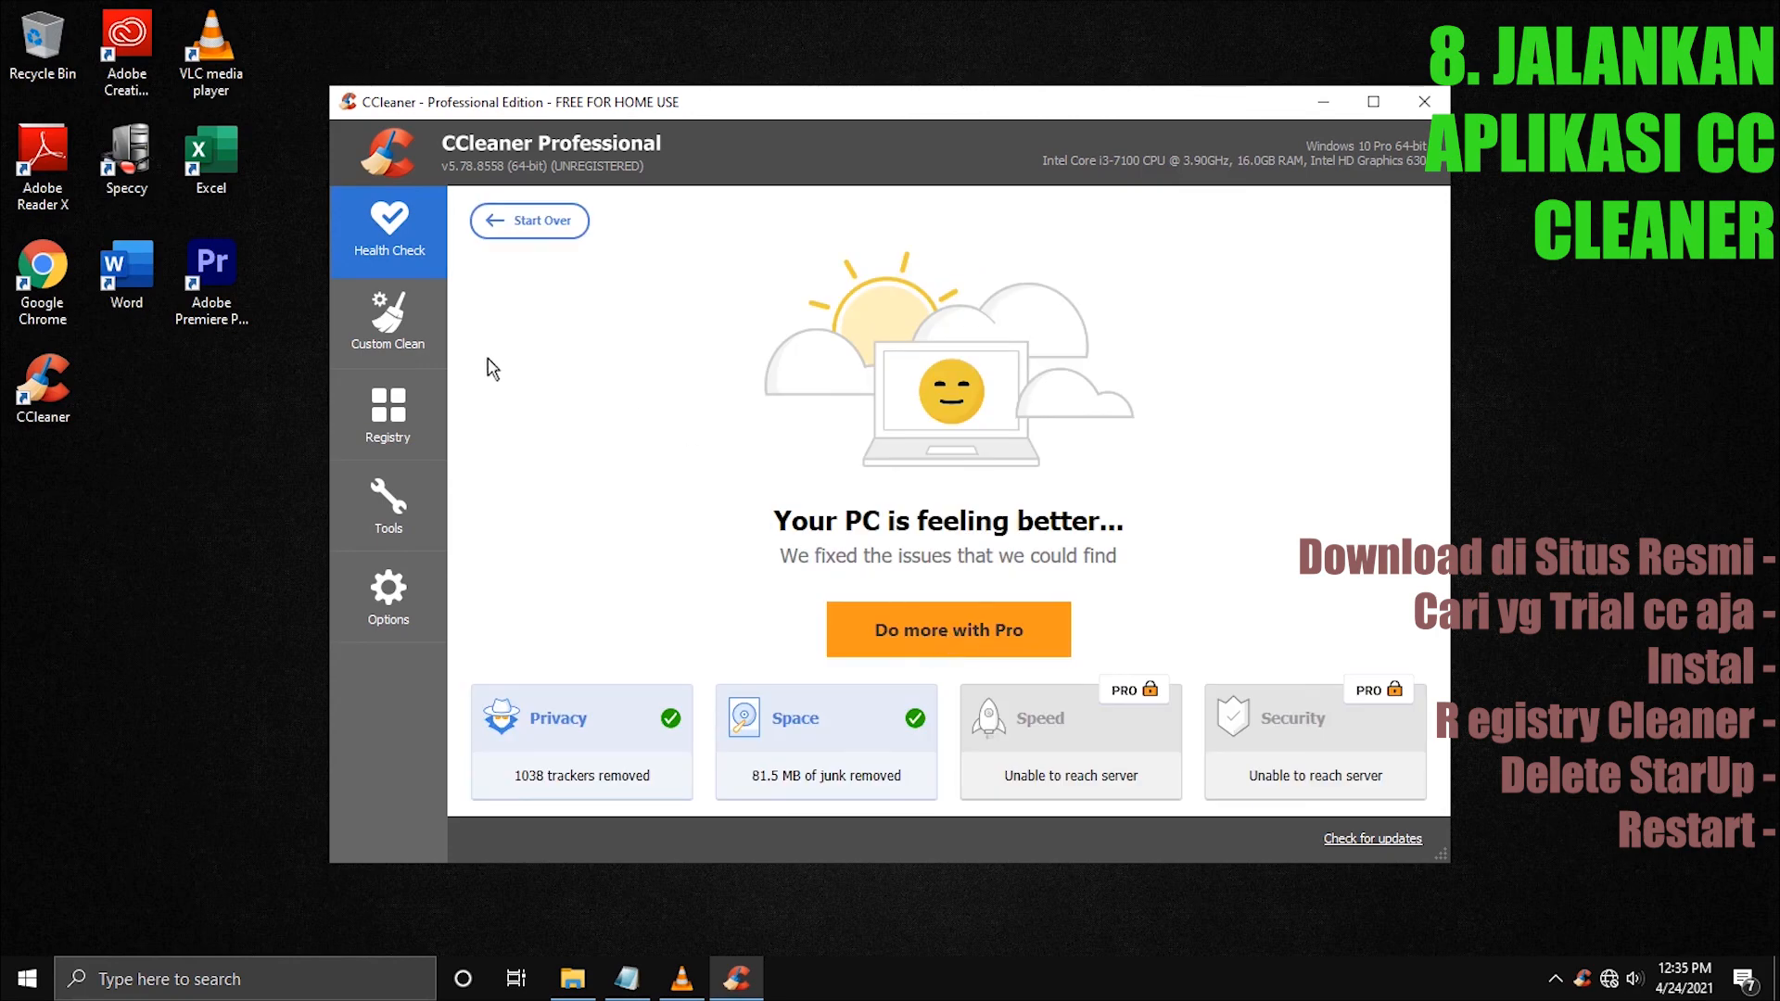
Run a Custom Clean with the default Windows and application items: analyze, run the cleaner, and confirm deleting the selected files.
{"action": "left_click", "coordinate": [388, 321]}
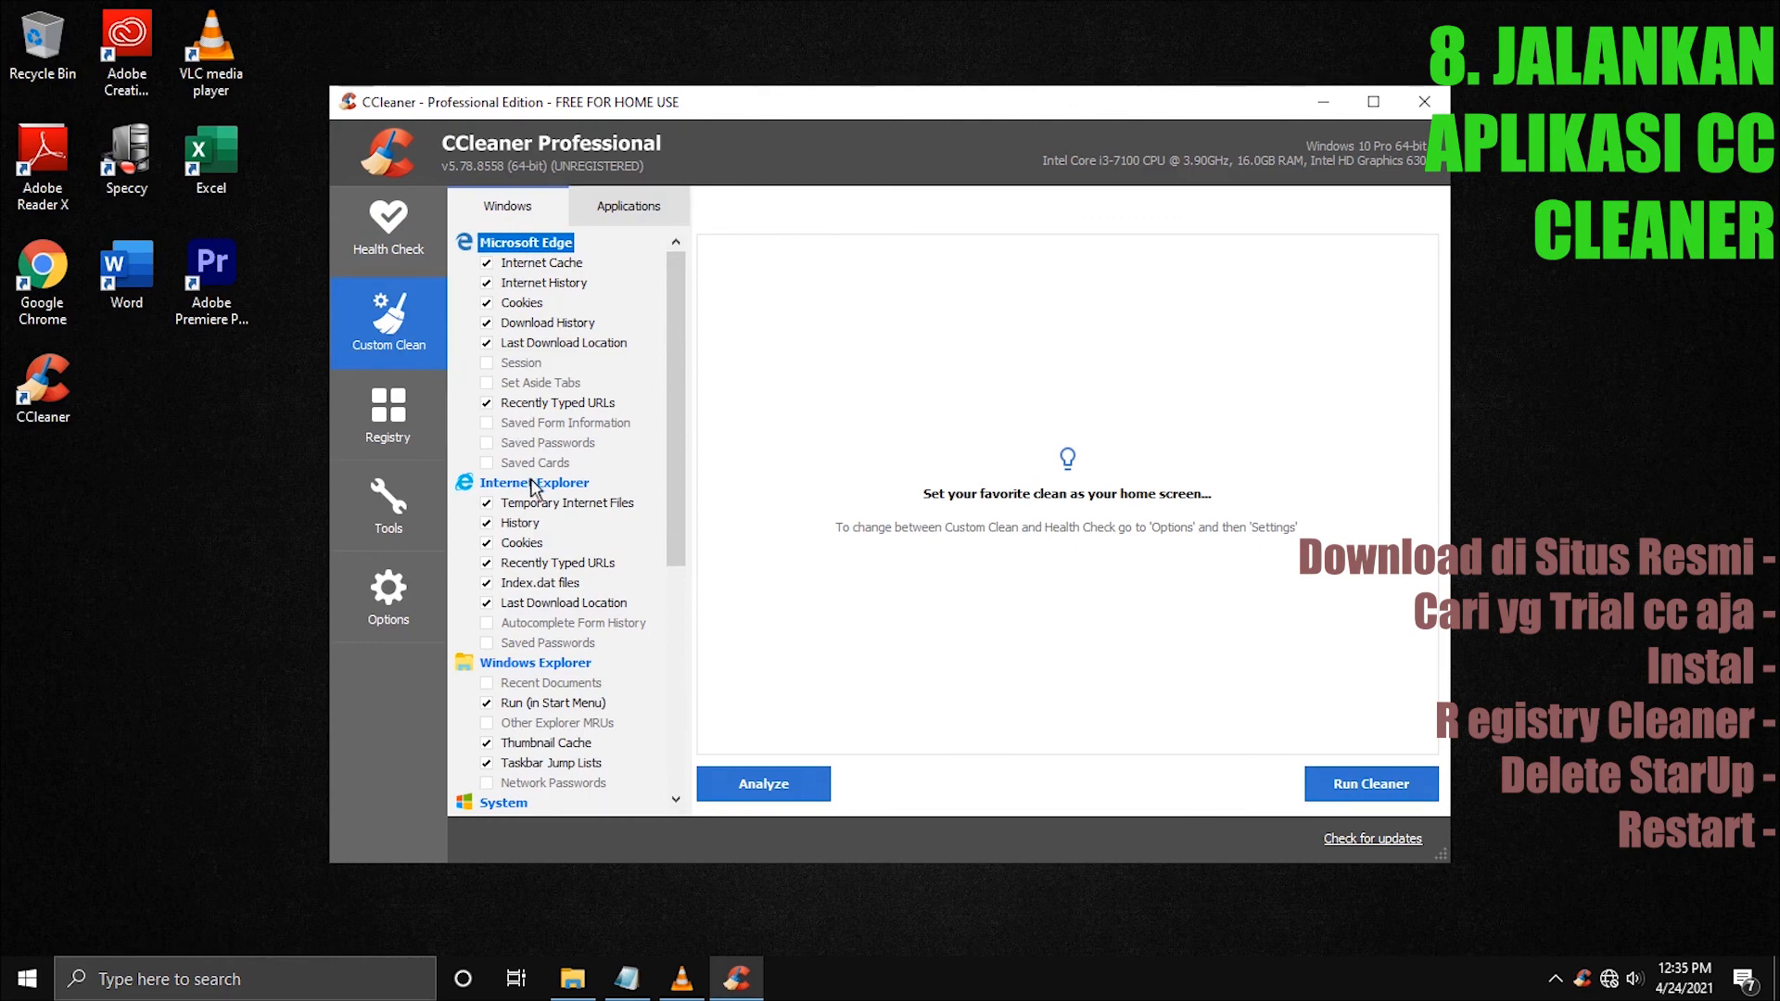
{"action": "scroll", "coordinate": [524, 482], "scroll_direction": "down", "scroll_amount": 5}
{"action": "scroll", "coordinate": [533, 486], "scroll_direction": "up", "scroll_amount": 5}
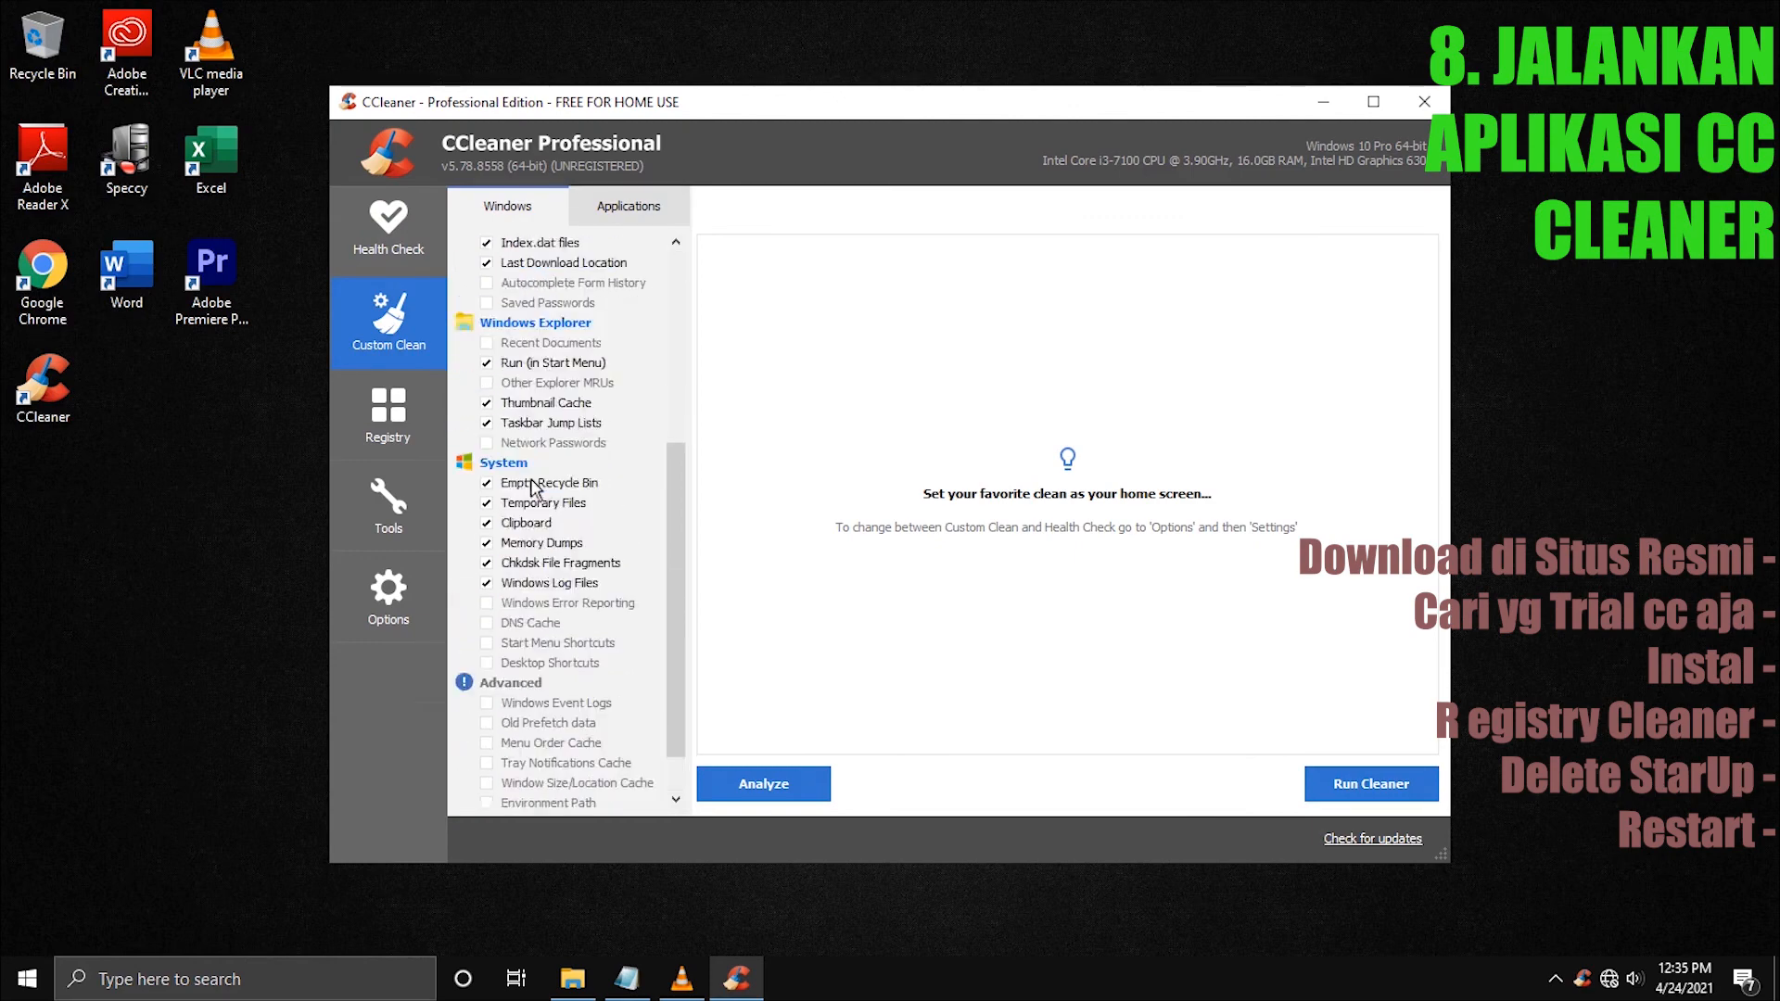
{"action": "left_click", "coordinate": [756, 795]}
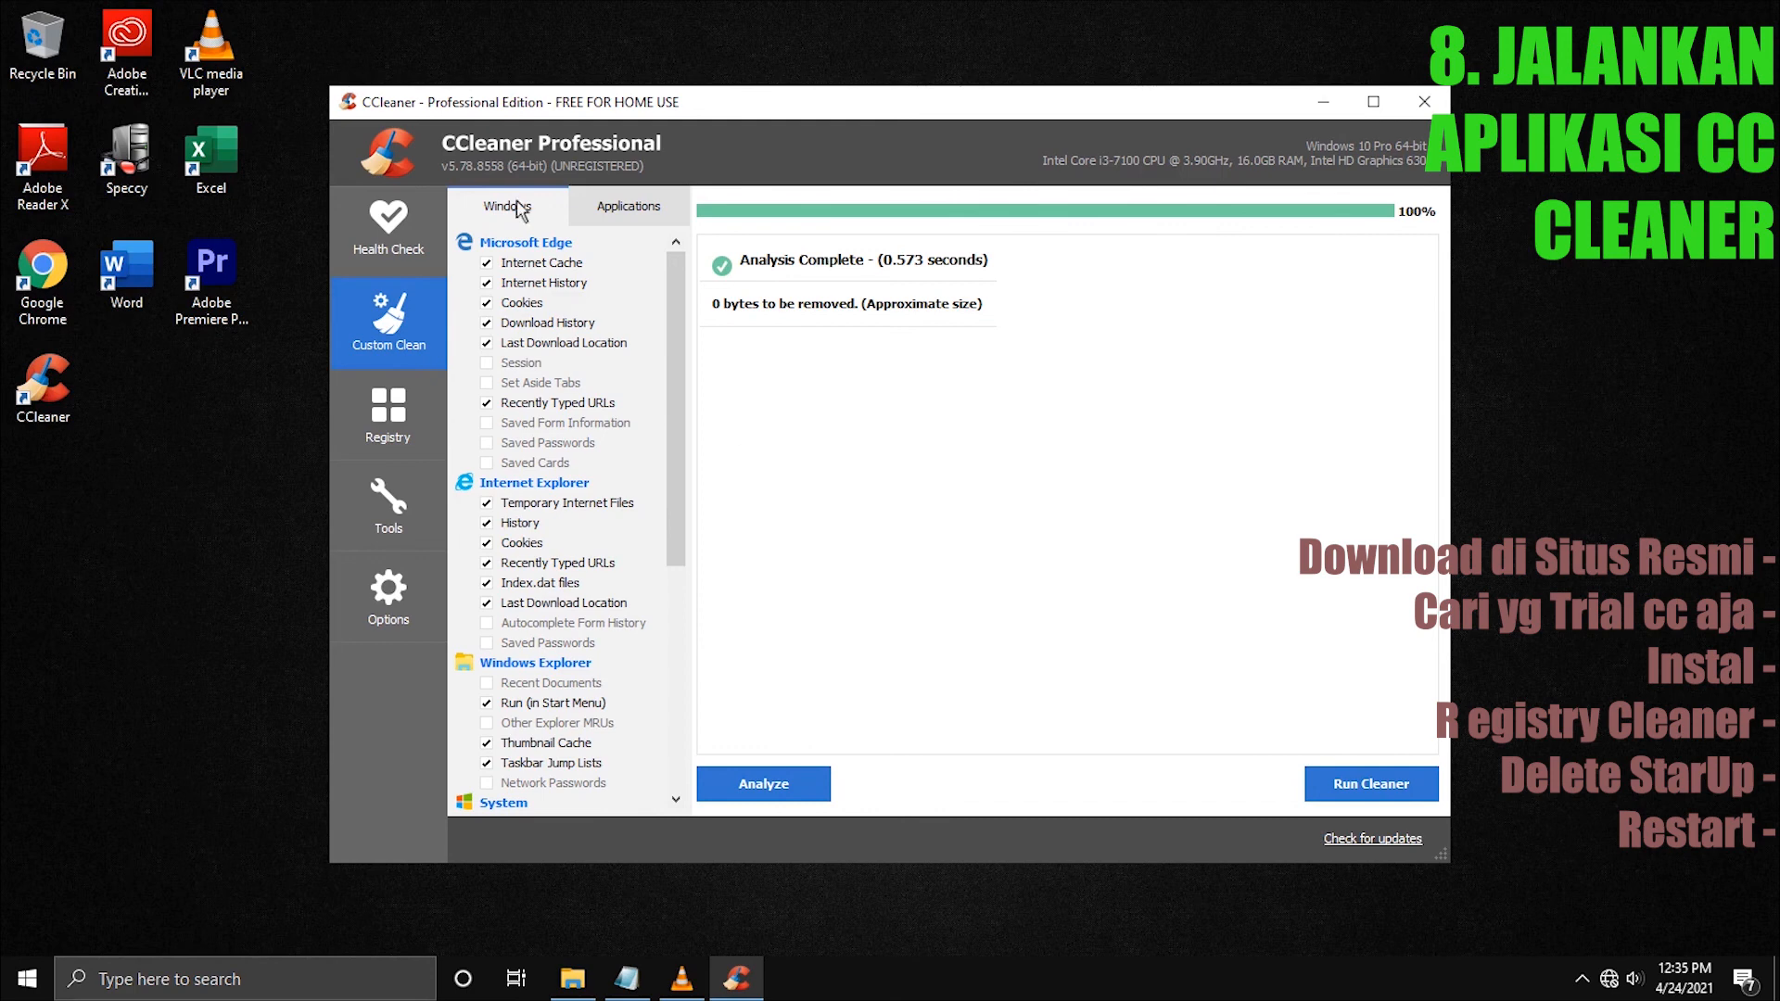
{"action": "left_click", "coordinate": [1371, 783]}
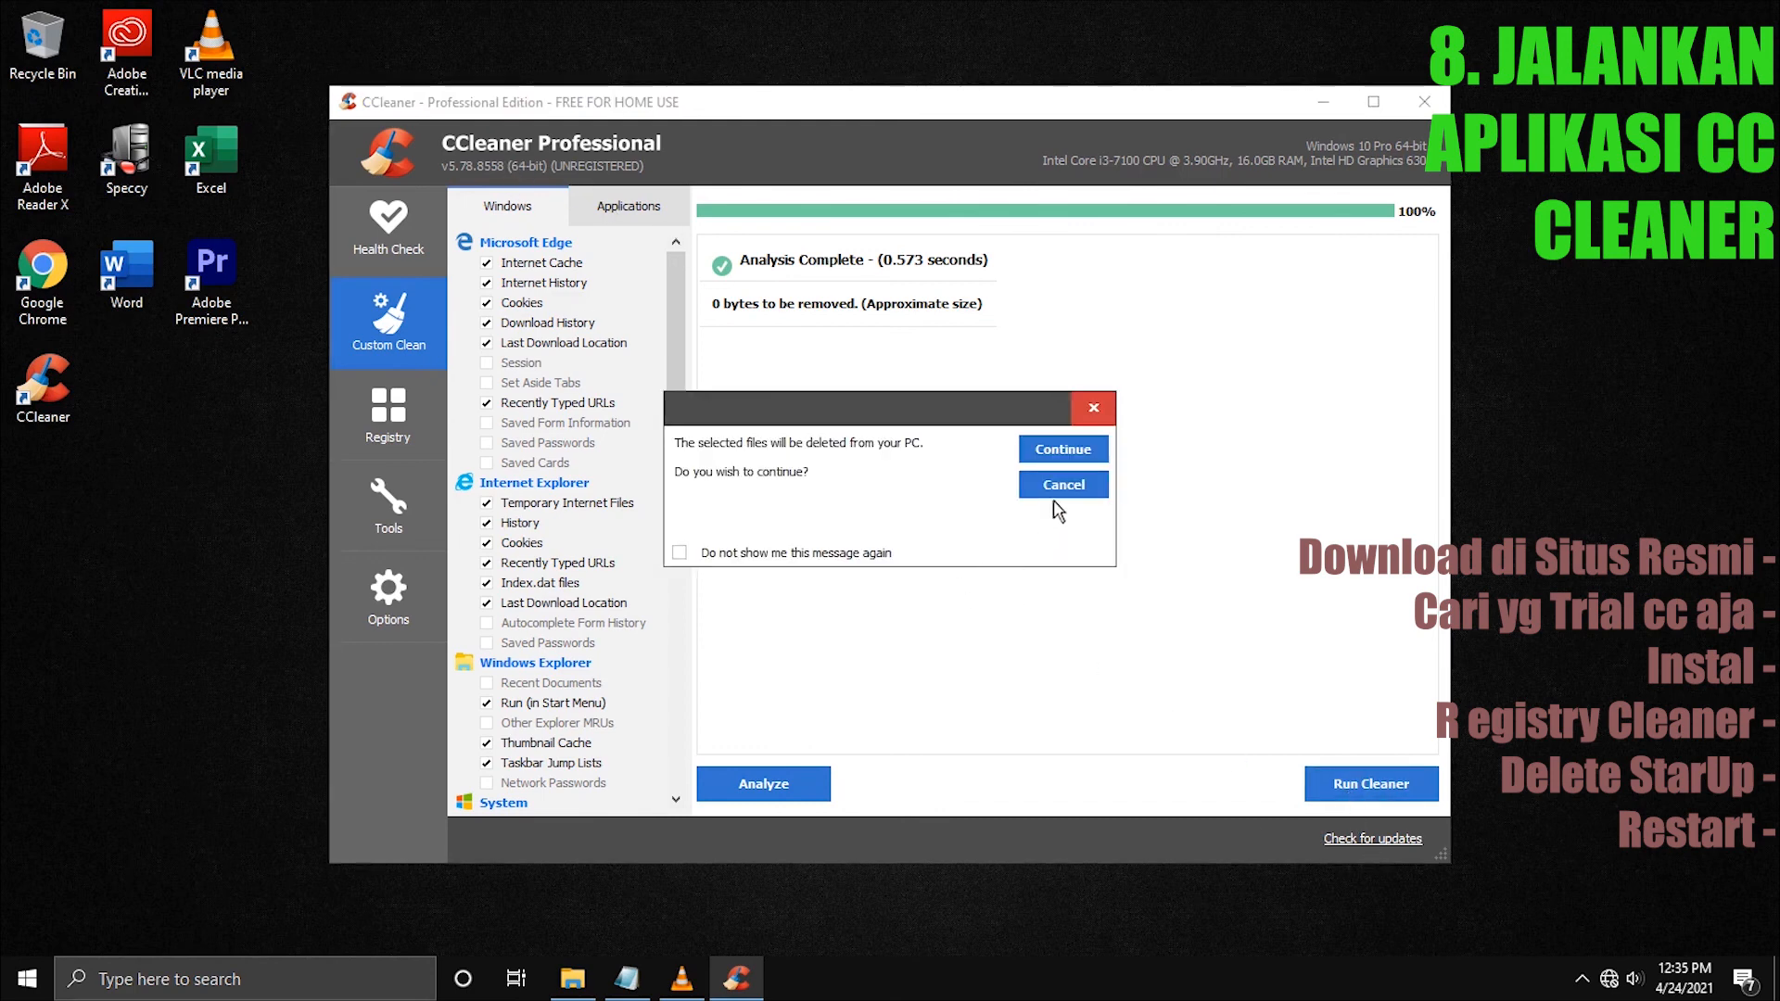
{"action": "left_click", "coordinate": [1062, 449]}
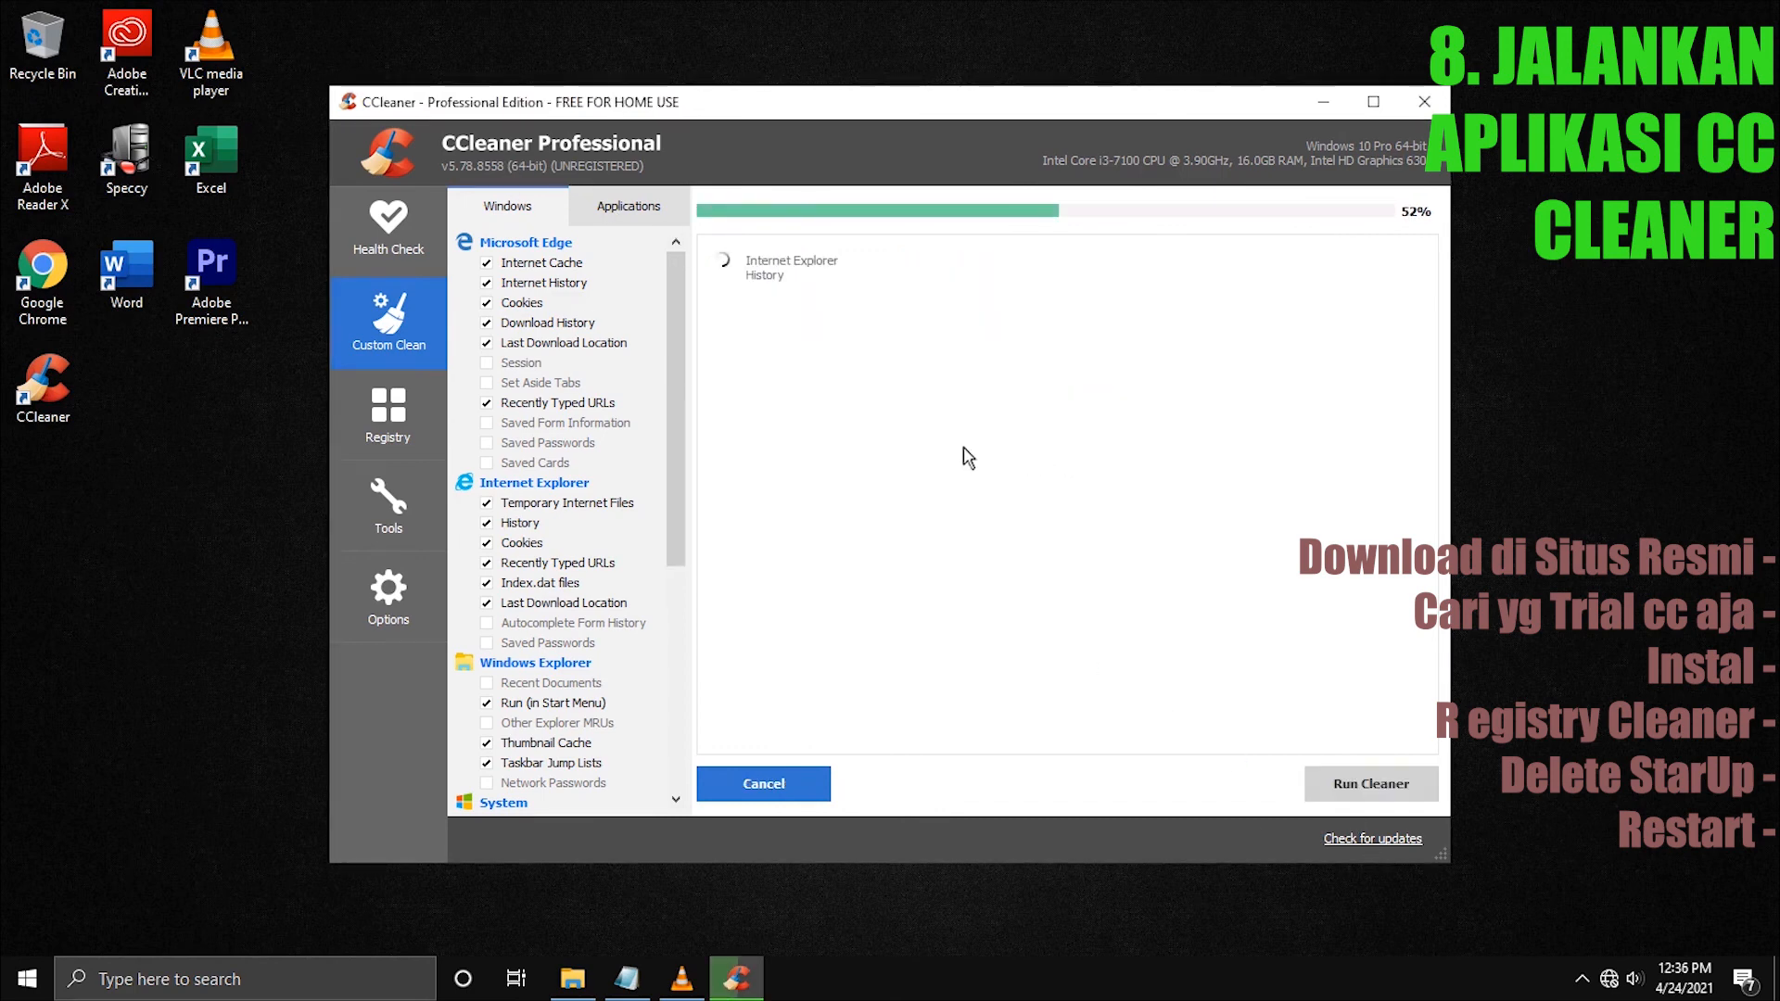
{"action": "scroll", "coordinate": [565, 435], "scroll_direction": "down", "scroll_amount": 5}
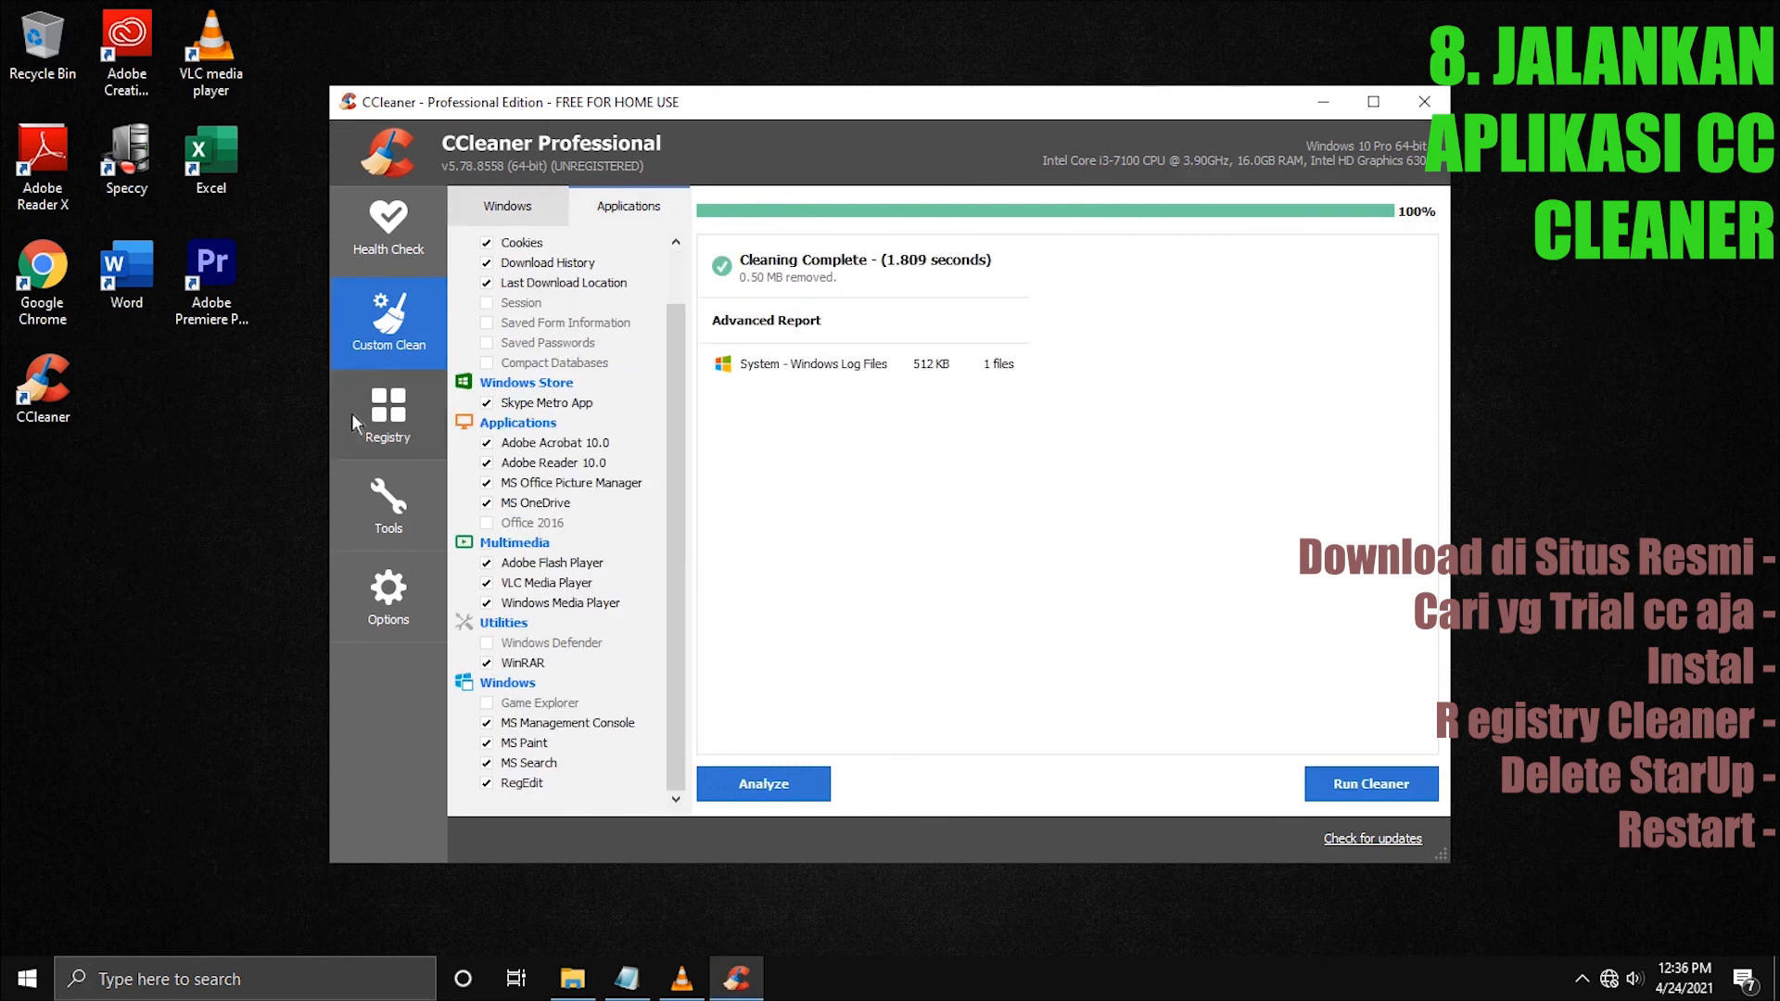
Scan the registry with all categories checked, fix all selected issues without backing up the registry, and scan for issues again.
{"action": "left_click", "coordinate": [352, 413]}
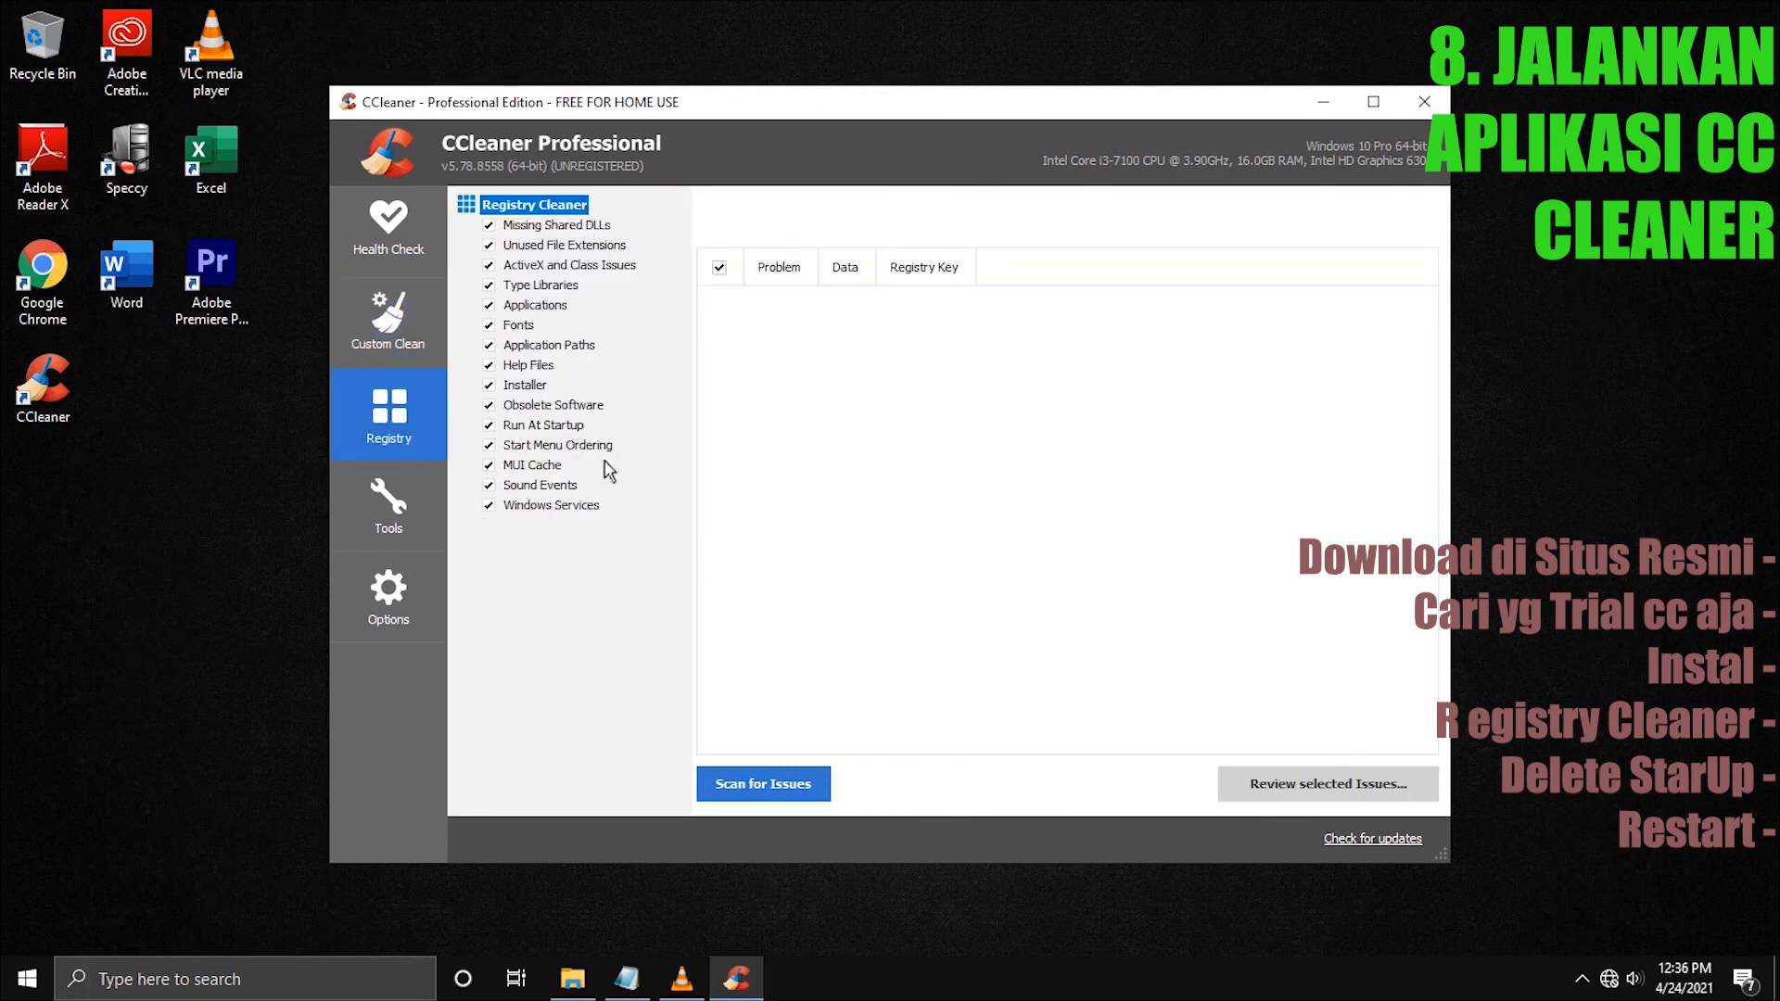
{"action": "left_click", "coordinate": [774, 784]}
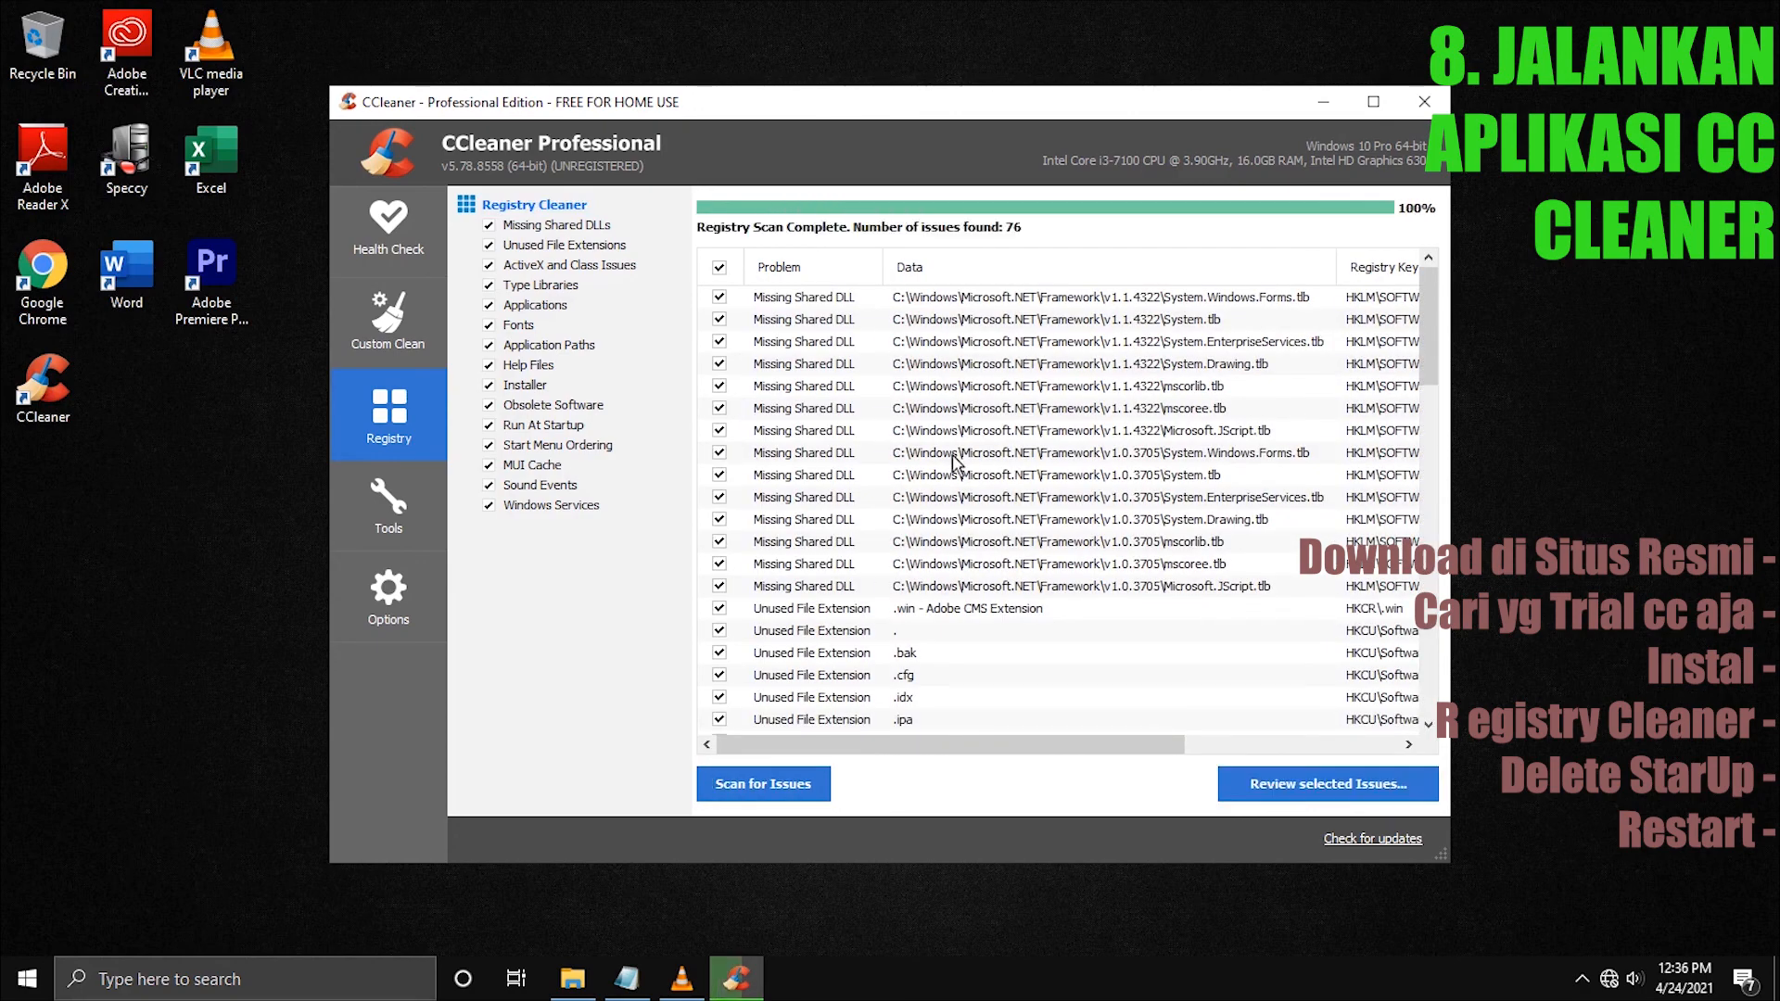
{"action": "scroll", "coordinate": [955, 461], "scroll_direction": "down", "scroll_amount": 7}
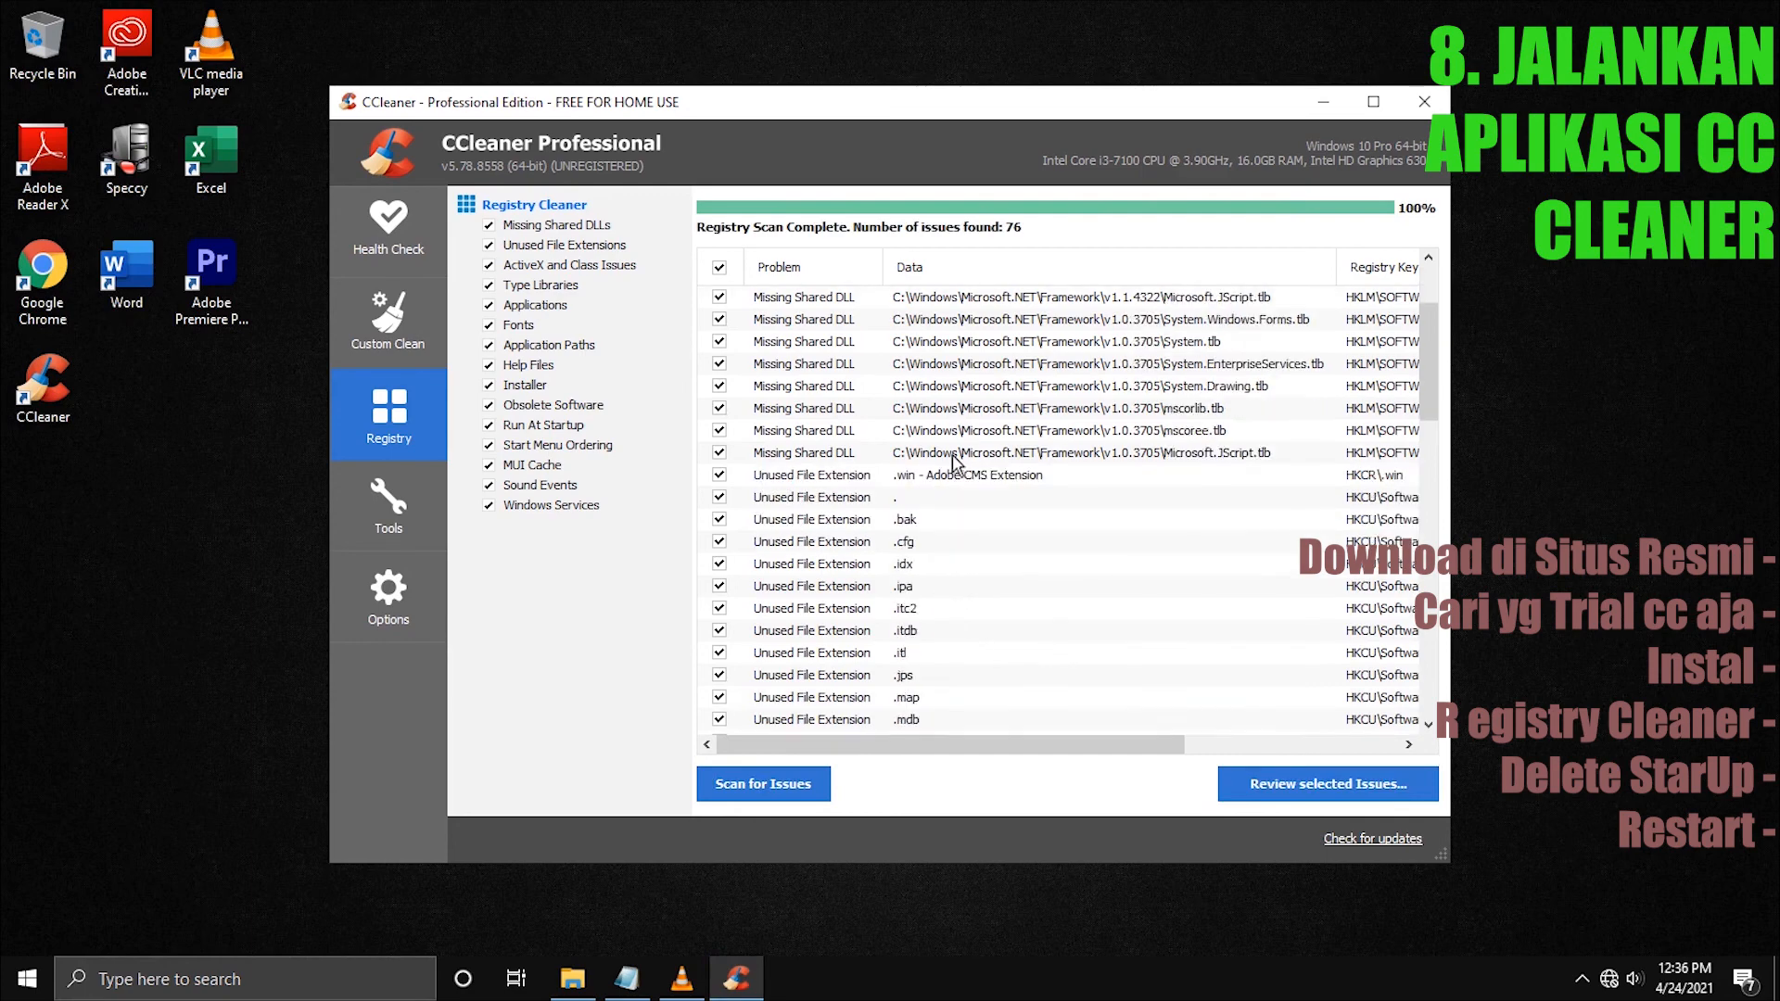
{"action": "scroll", "coordinate": [954, 461], "scroll_direction": "down", "scroll_amount": 10}
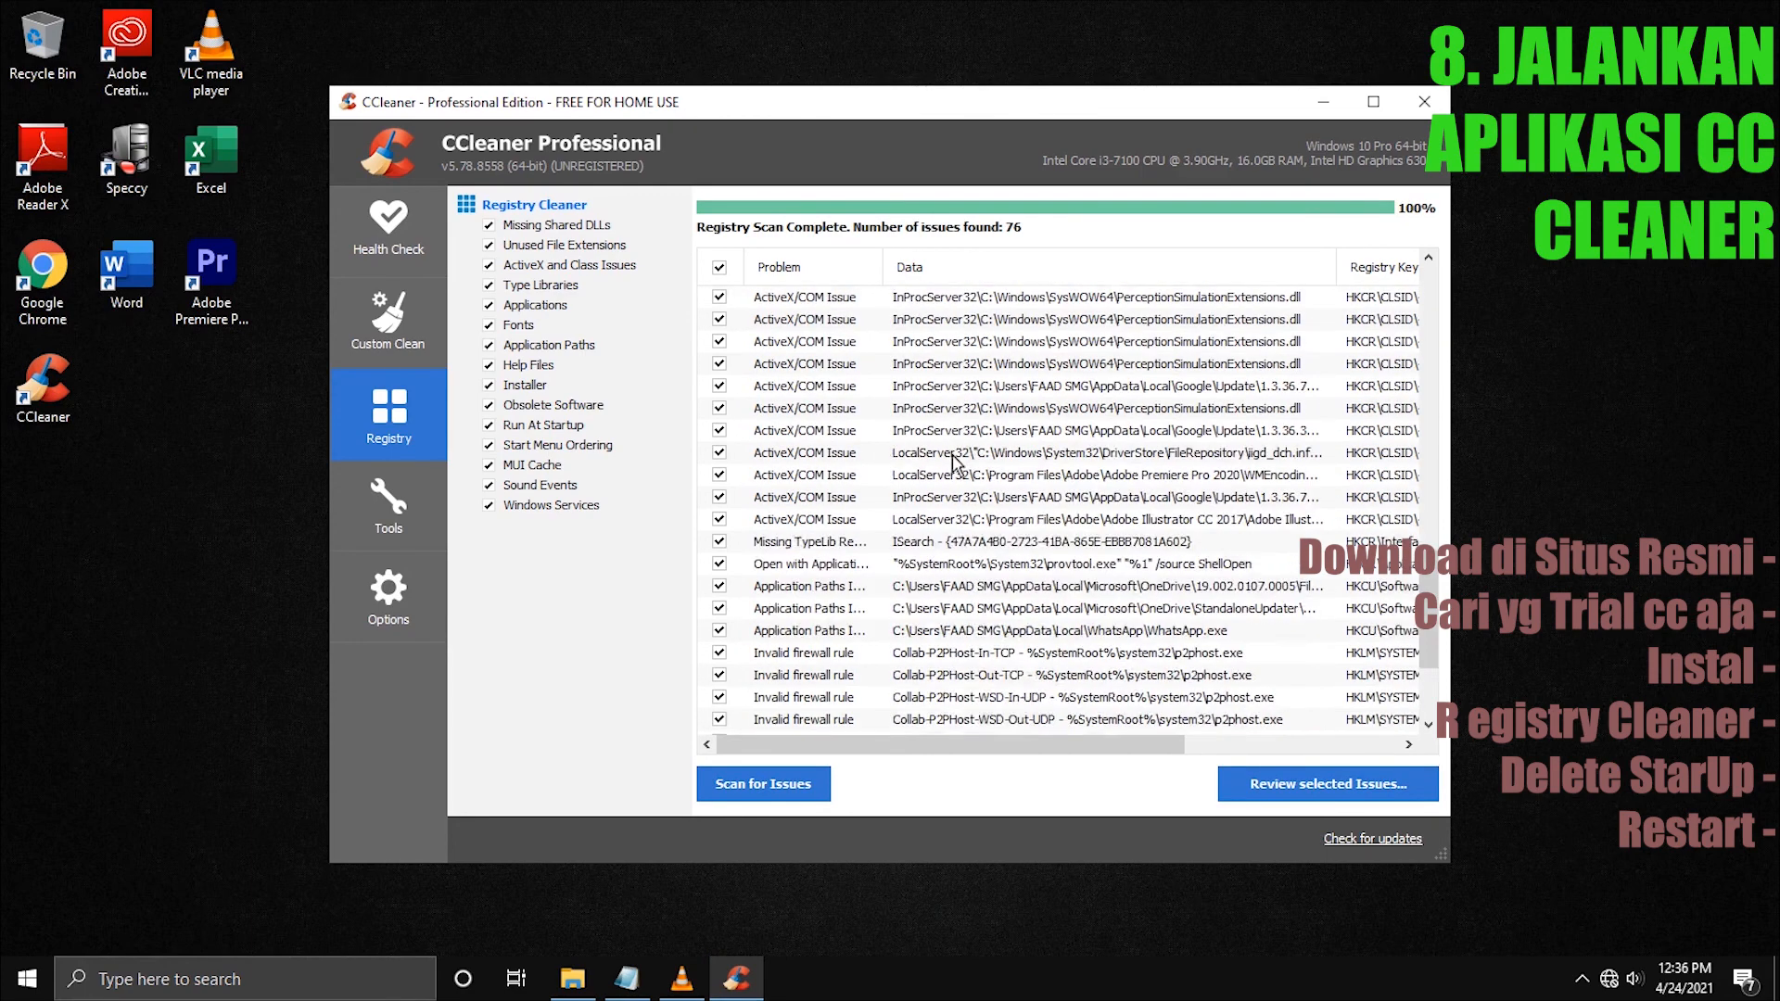
{"action": "left_click", "coordinate": [1298, 789]}
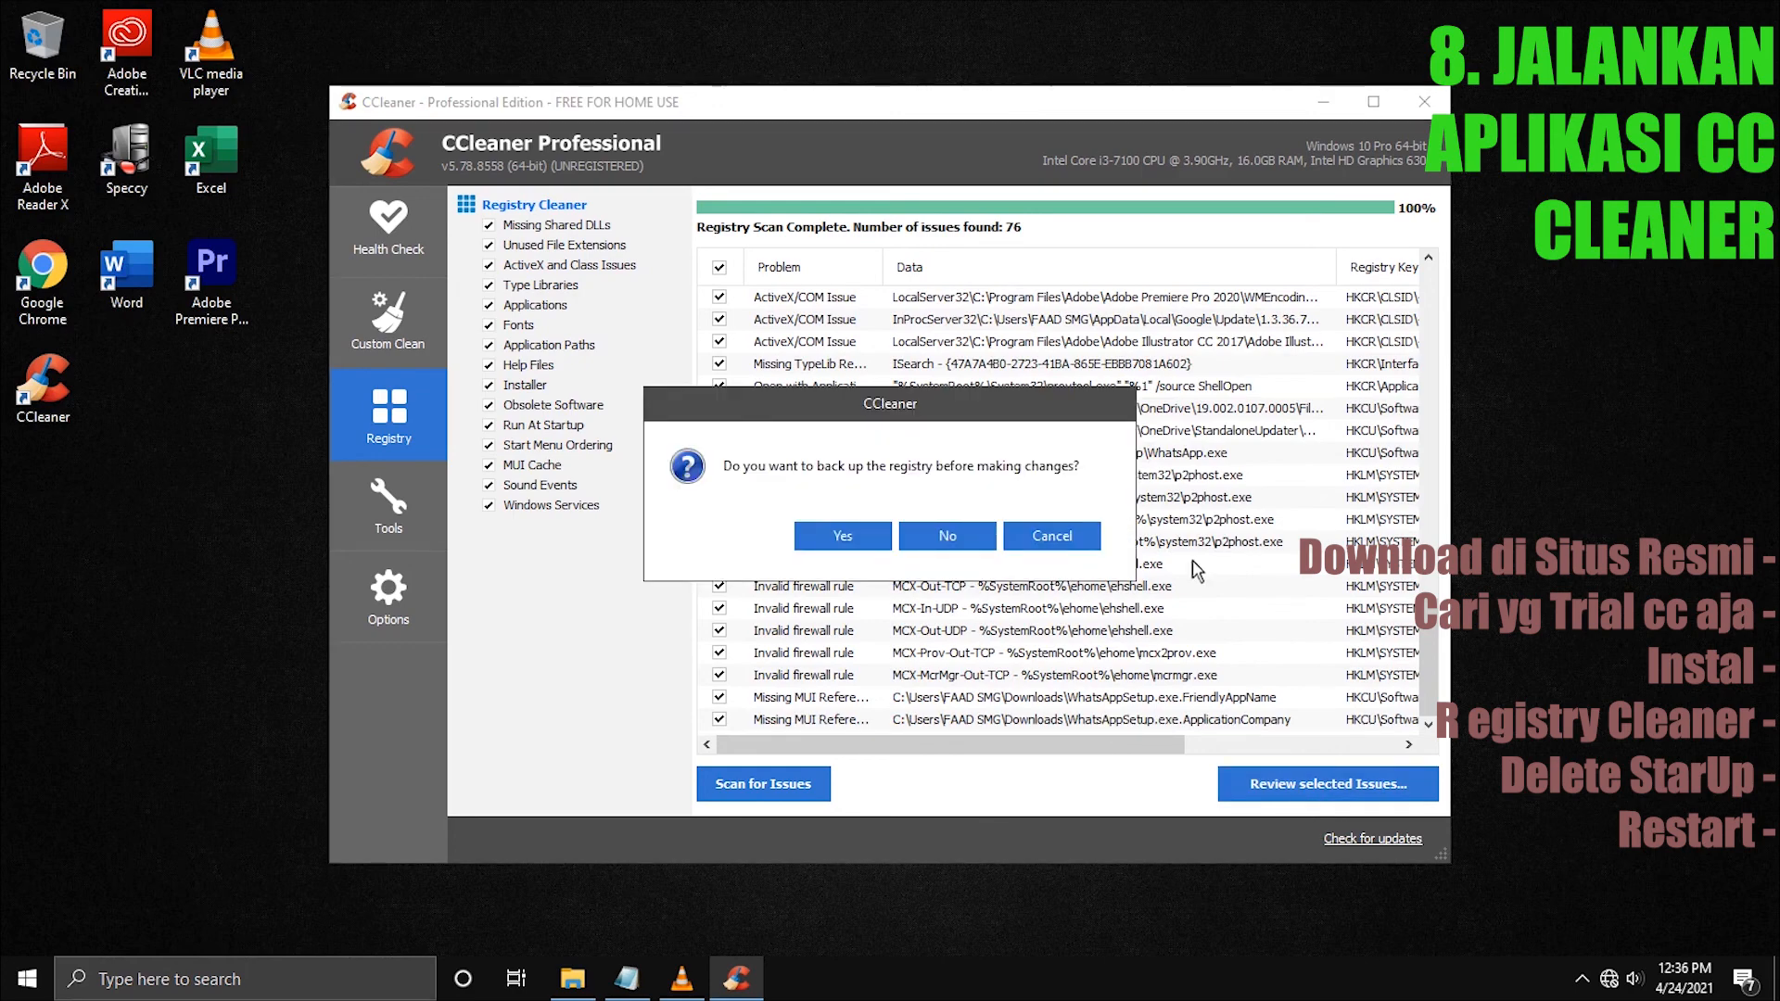
{"action": "left_click", "coordinate": [946, 539]}
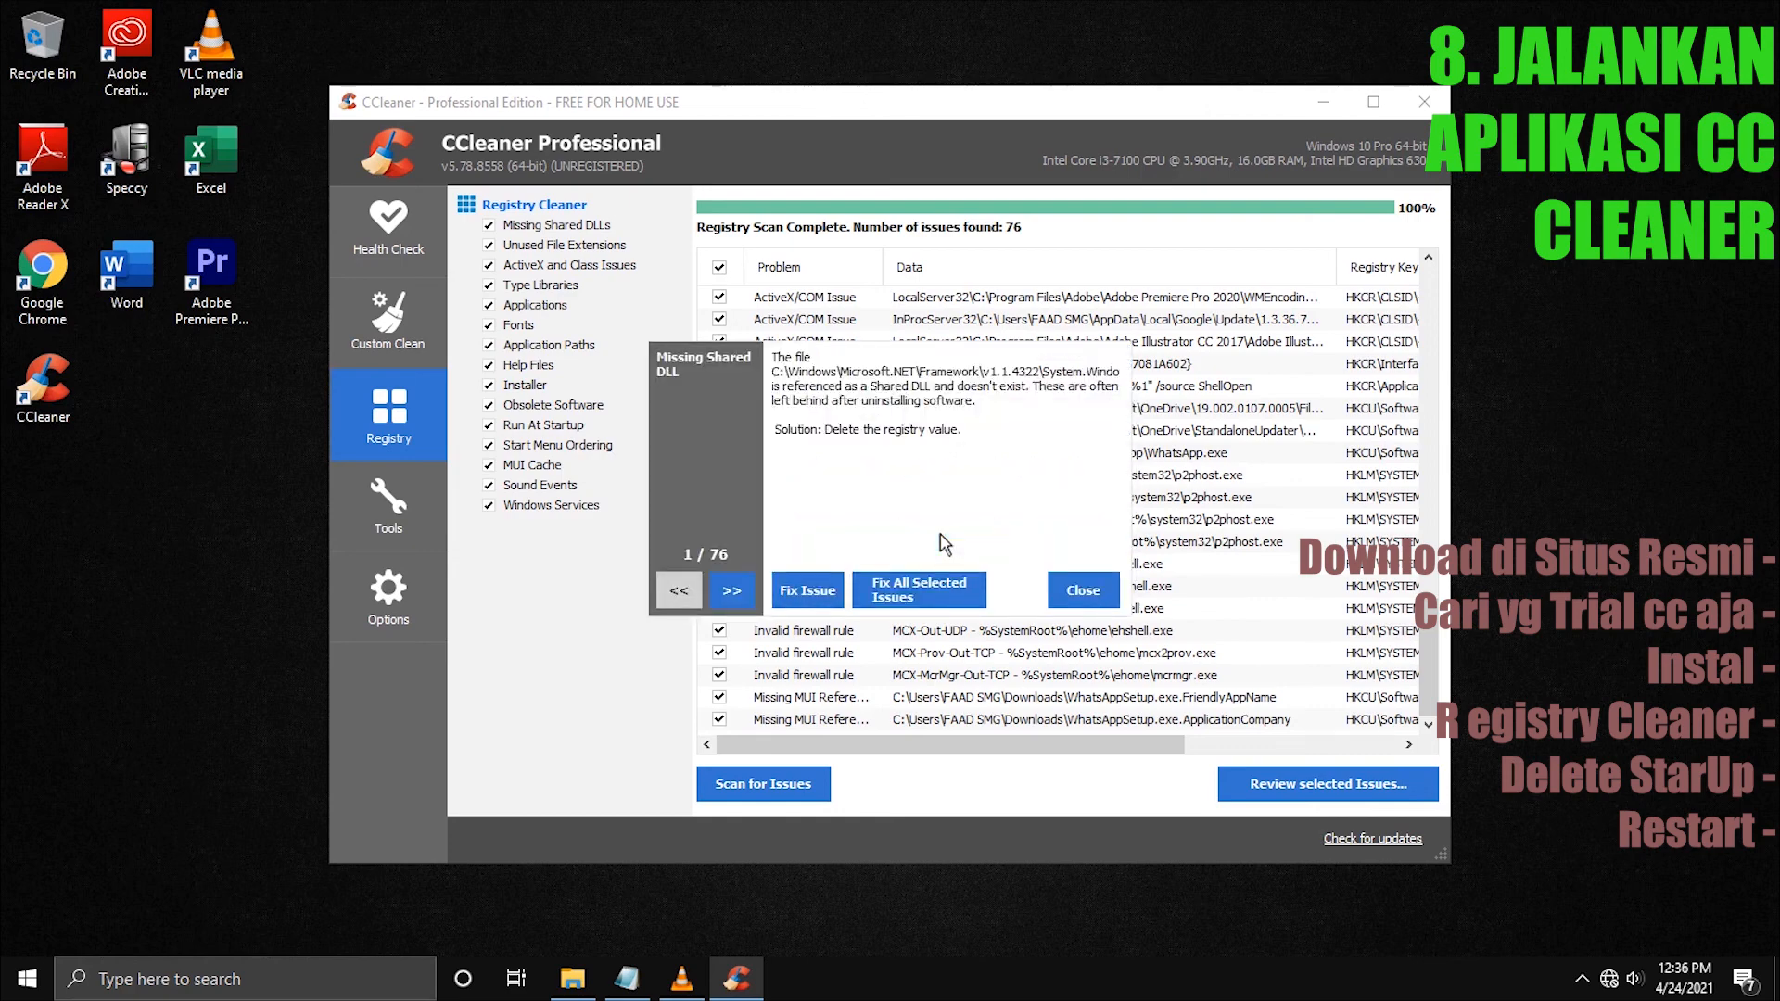
{"action": "left_click", "coordinate": [899, 598]}
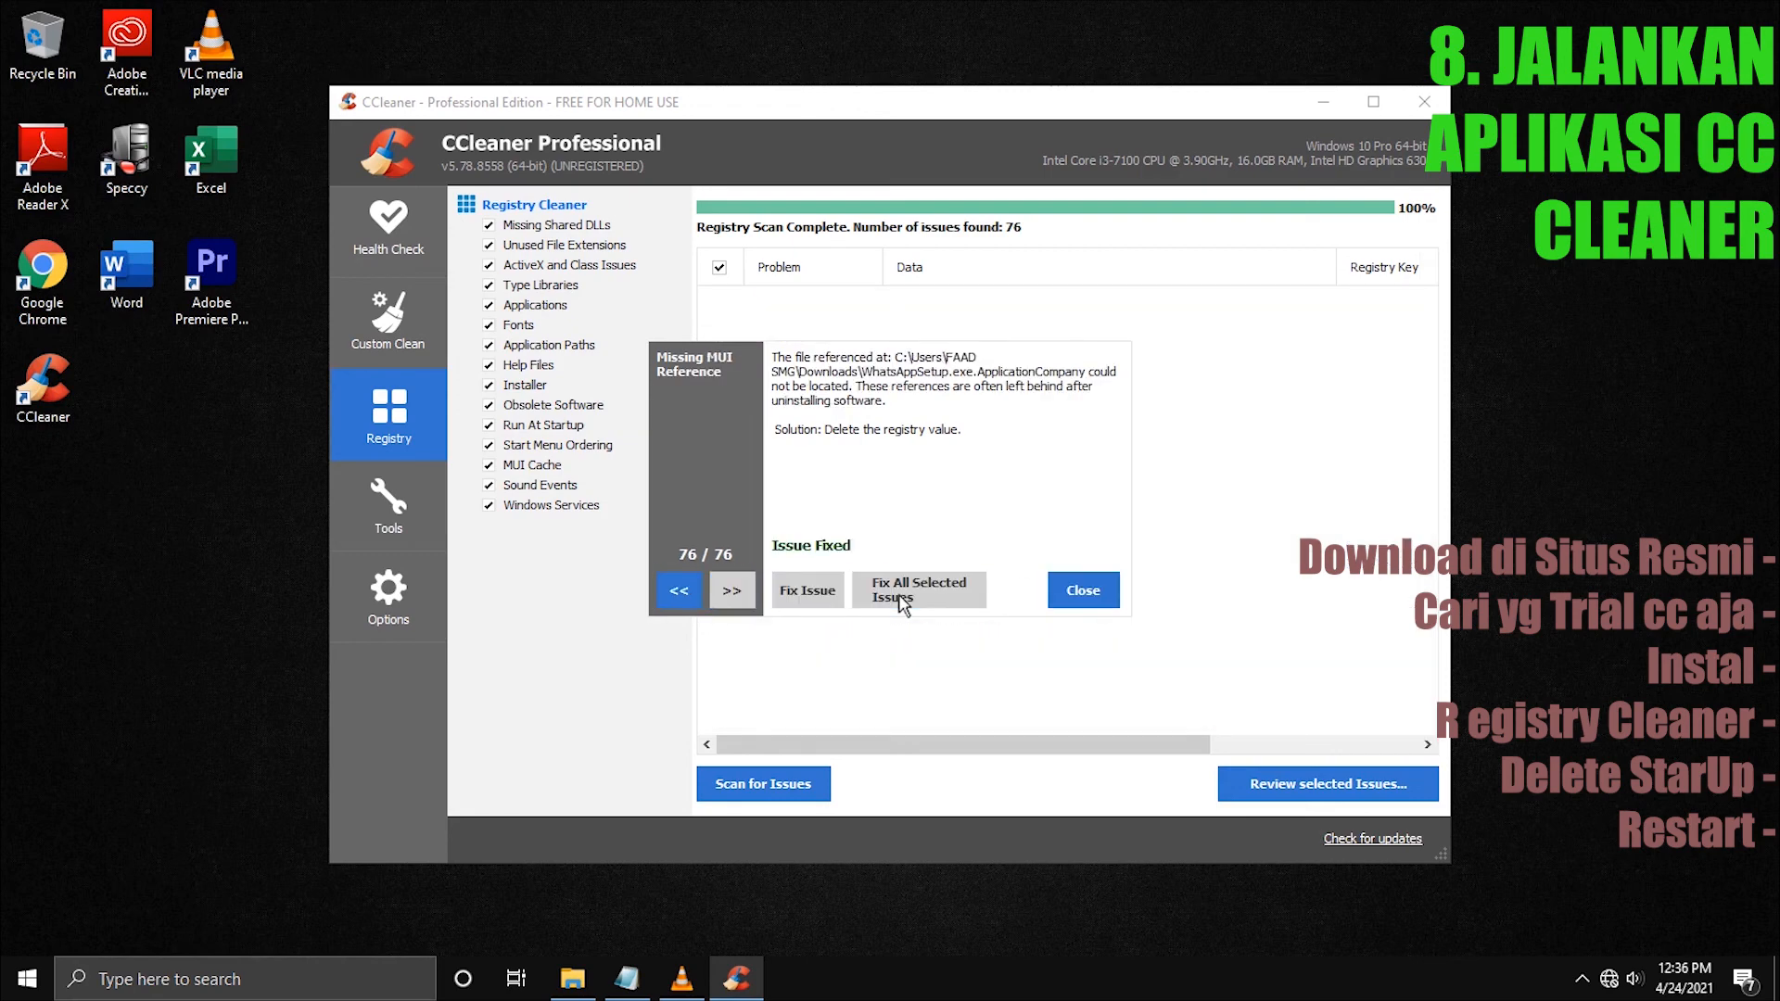
{"action": "left_click", "coordinate": [1086, 592]}
{"action": "left_click", "coordinate": [789, 774]}
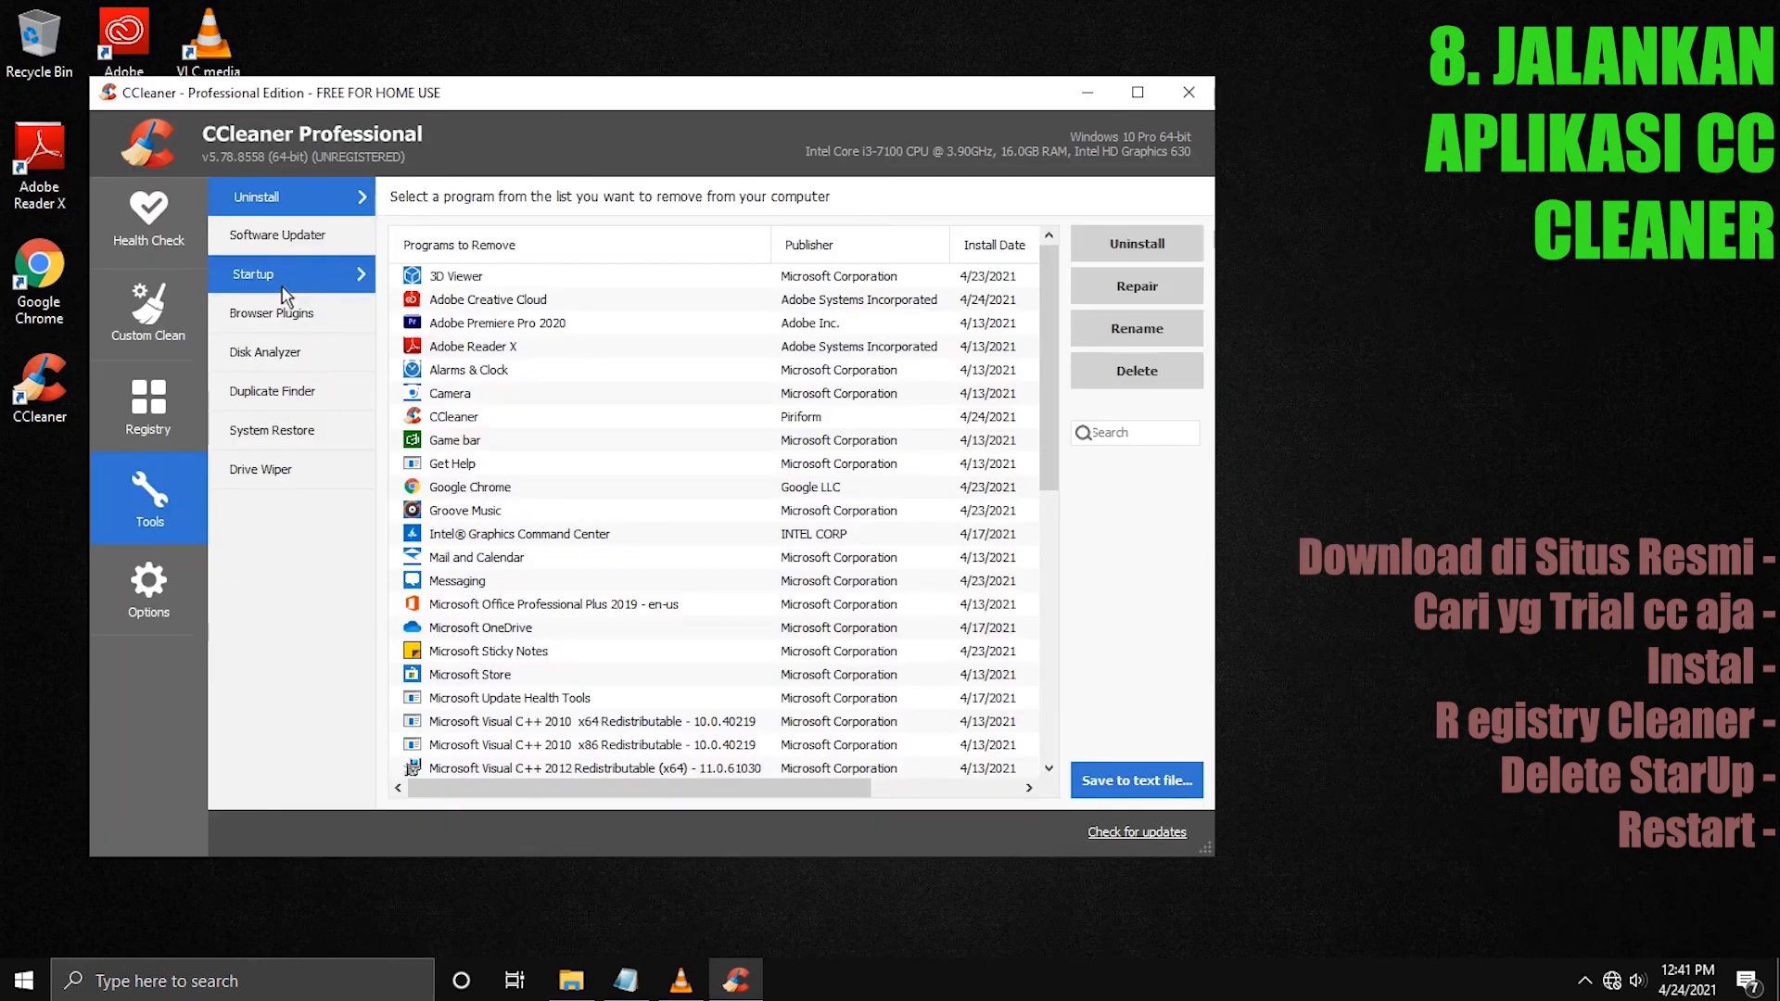
Open CCleaner's list of Windows startup programs and look through its entries, such as OneDrive, the Adobe items and SecurityHealth.
{"action": "left_click", "coordinate": [286, 275]}
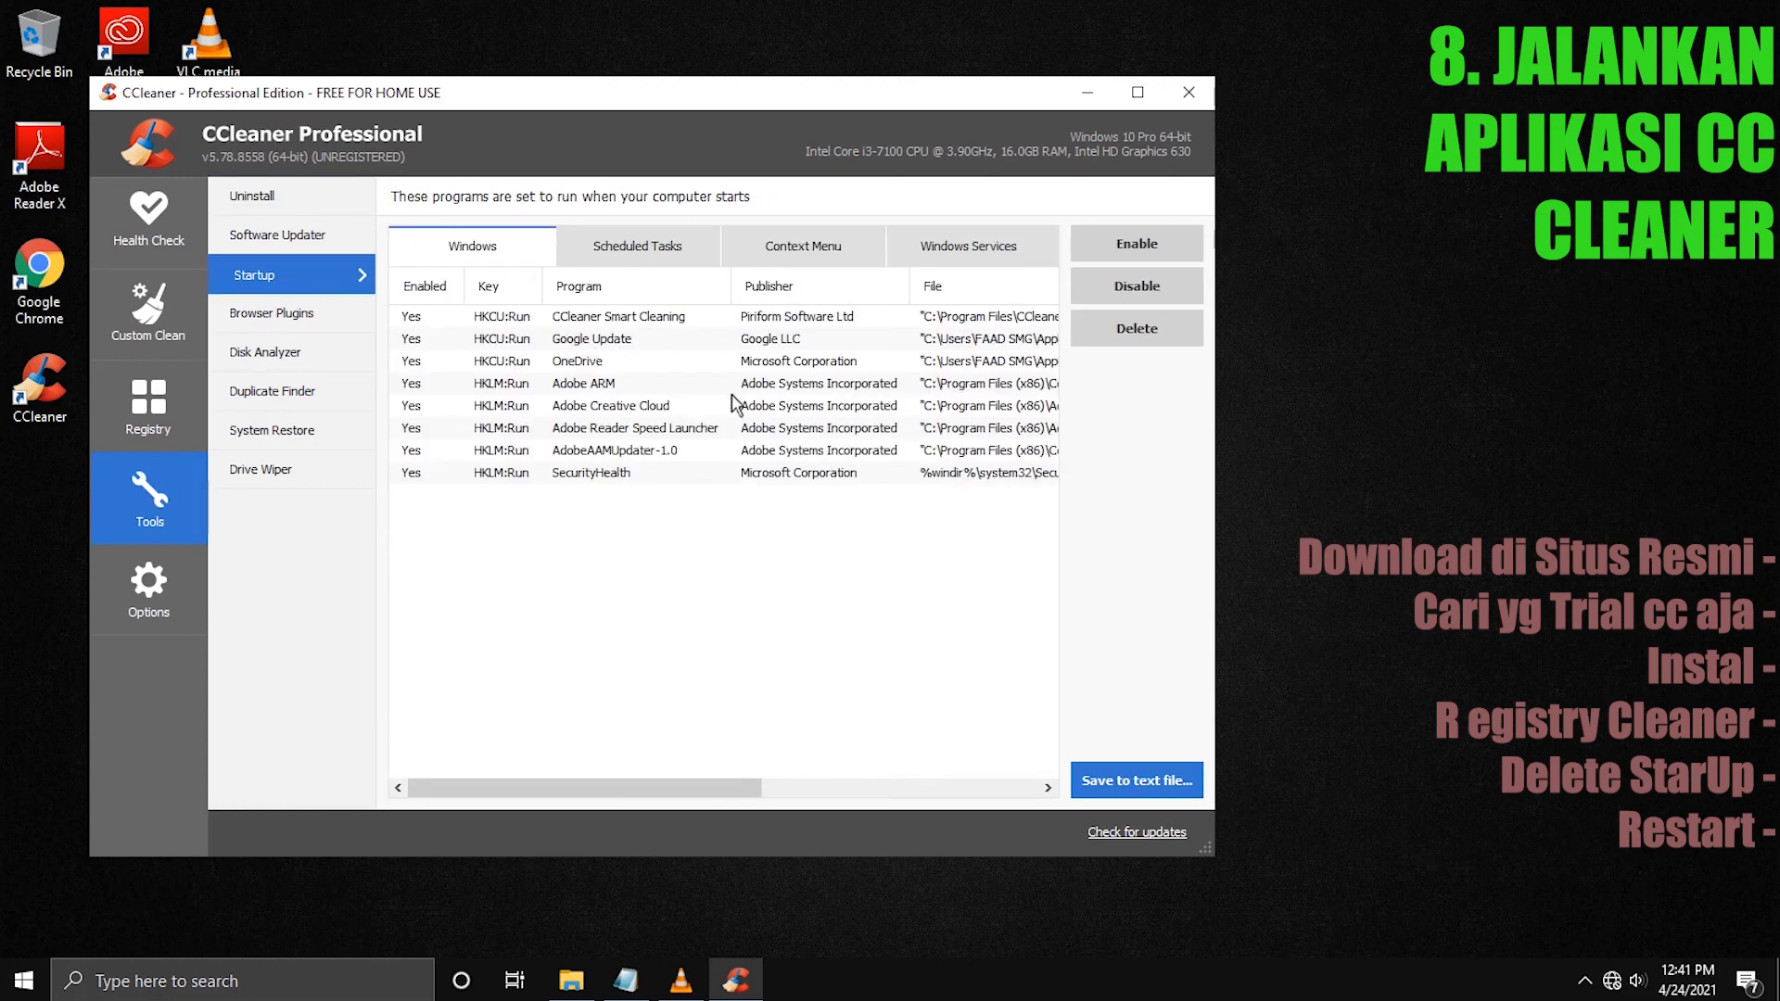
{"action": "left_click", "coordinate": [629, 361]}
{"action": "left_click", "coordinate": [614, 389]}
{"action": "left_click", "coordinate": [609, 428]}
{"action": "left_click", "coordinate": [611, 472]}
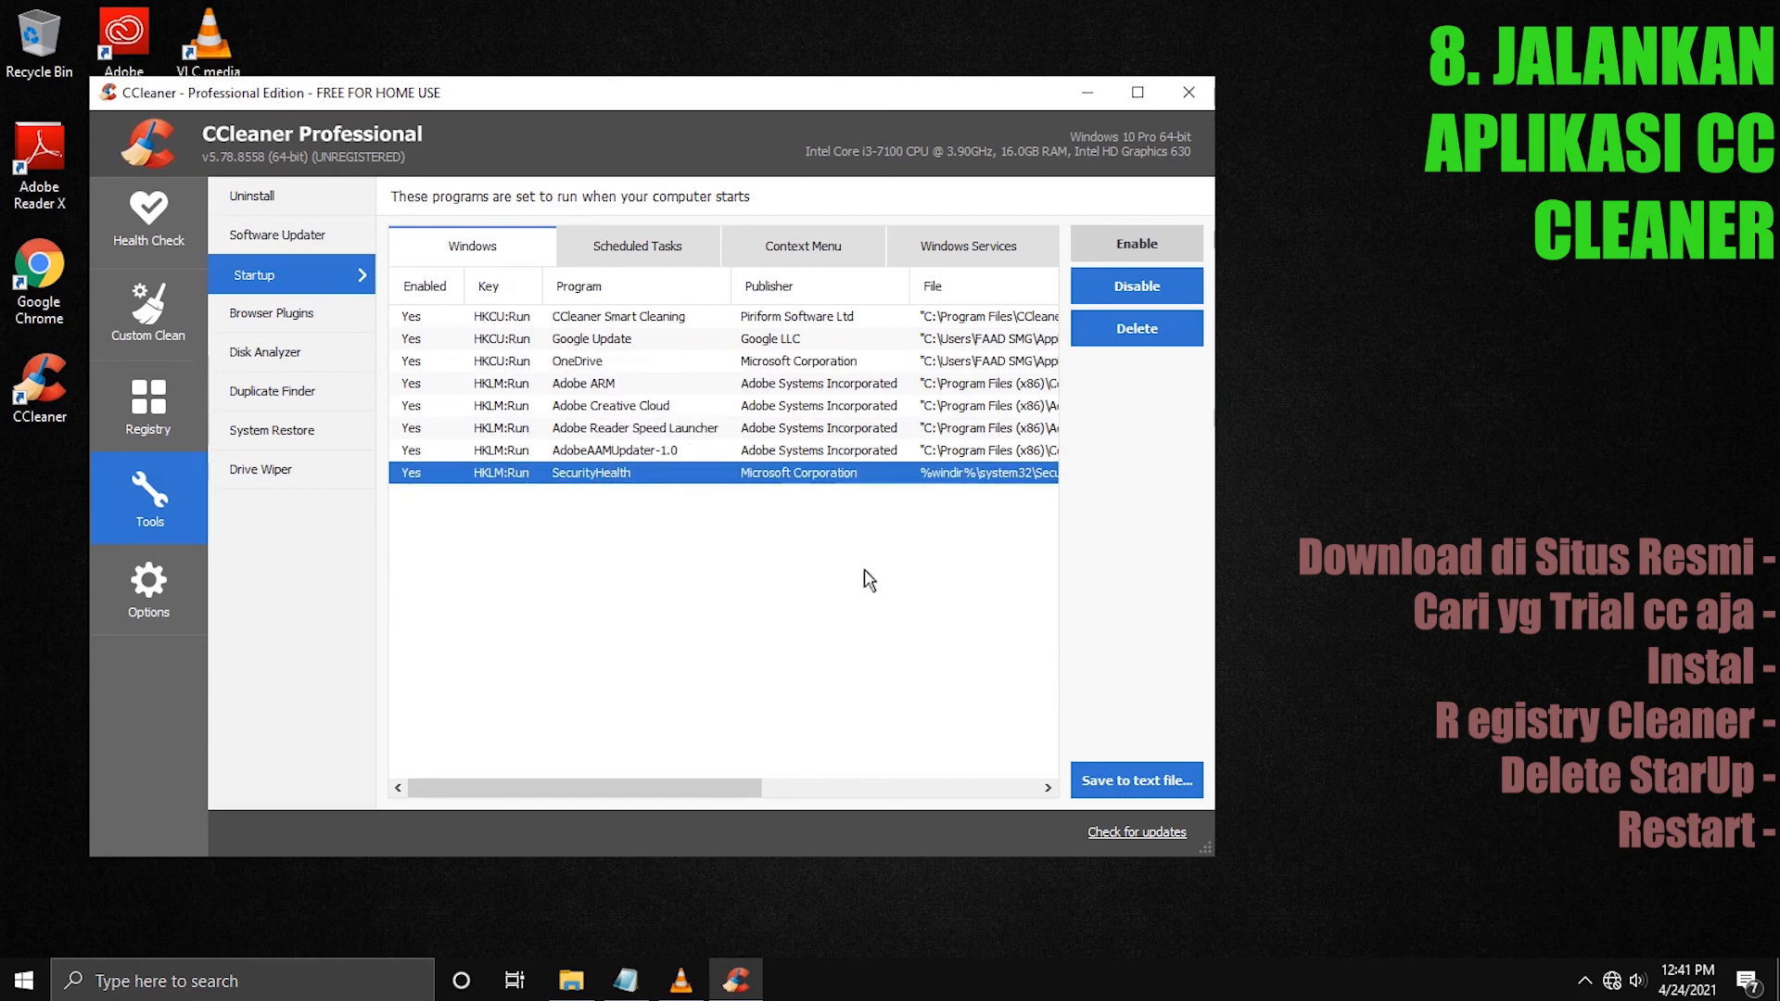
Open Task Manager, examine its list of startup apps for comparison with CCleaner's list, and close Task Manager.
{"action": "right_click", "coordinate": [971, 995]}
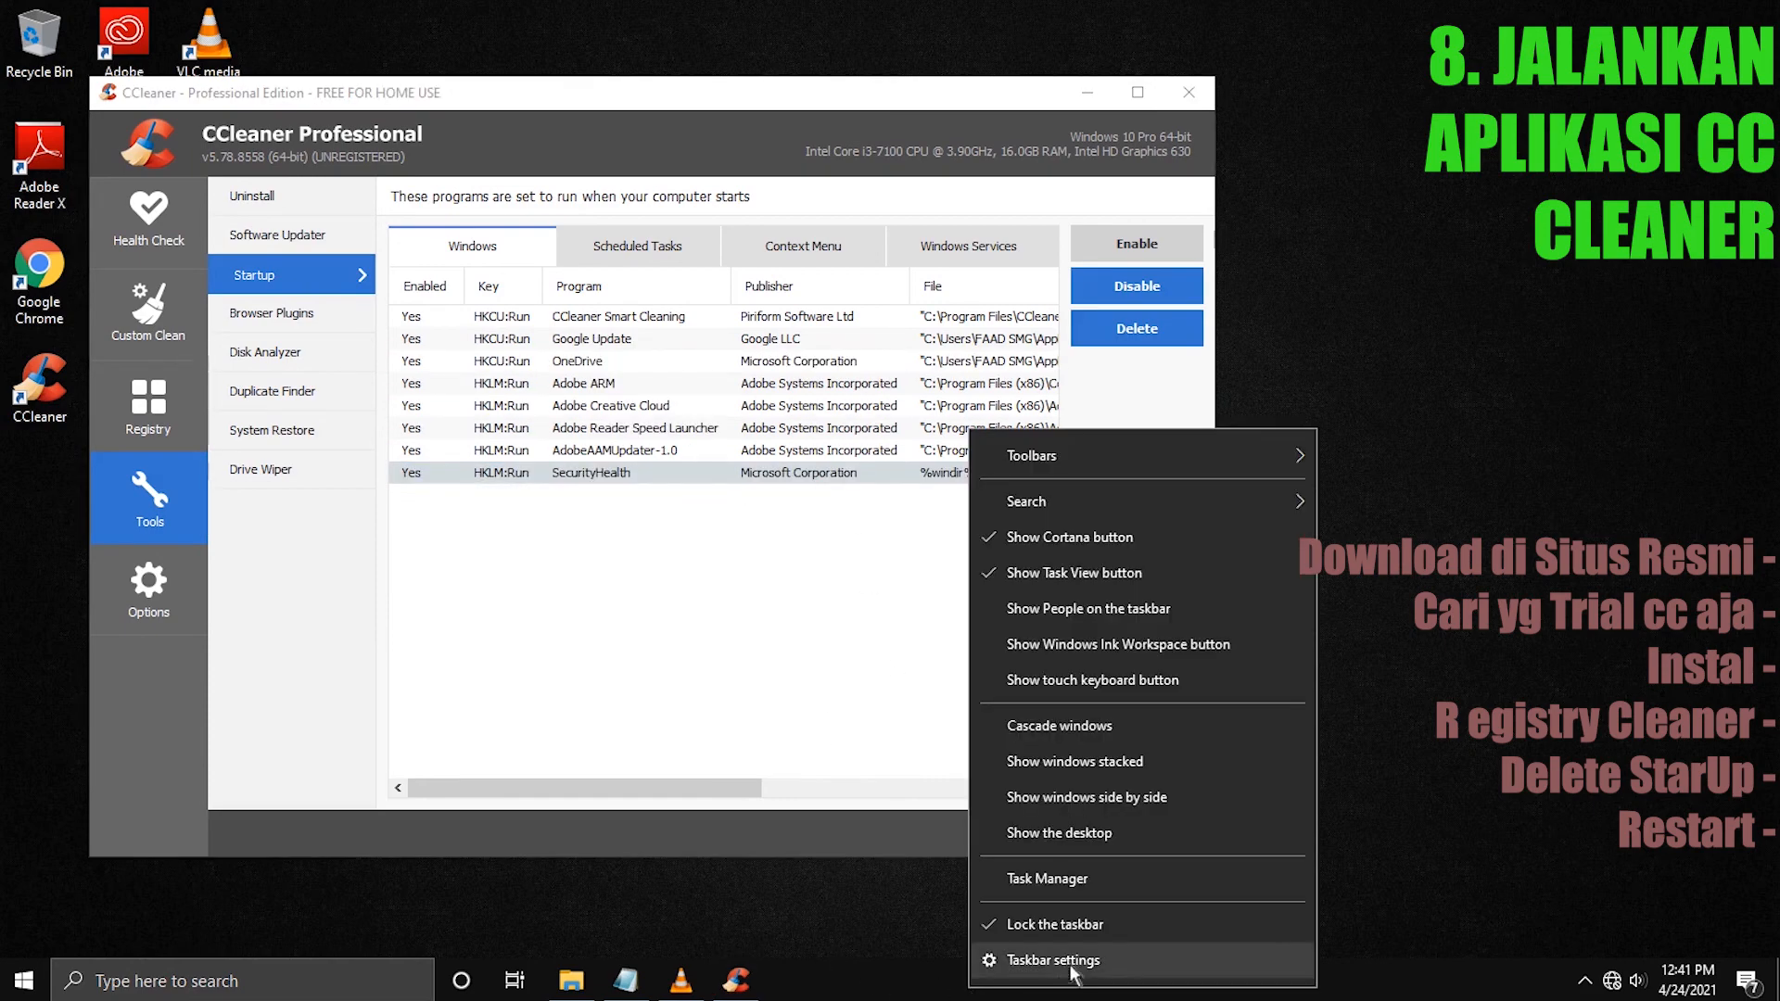
{"action": "left_click", "coordinate": [1040, 878]}
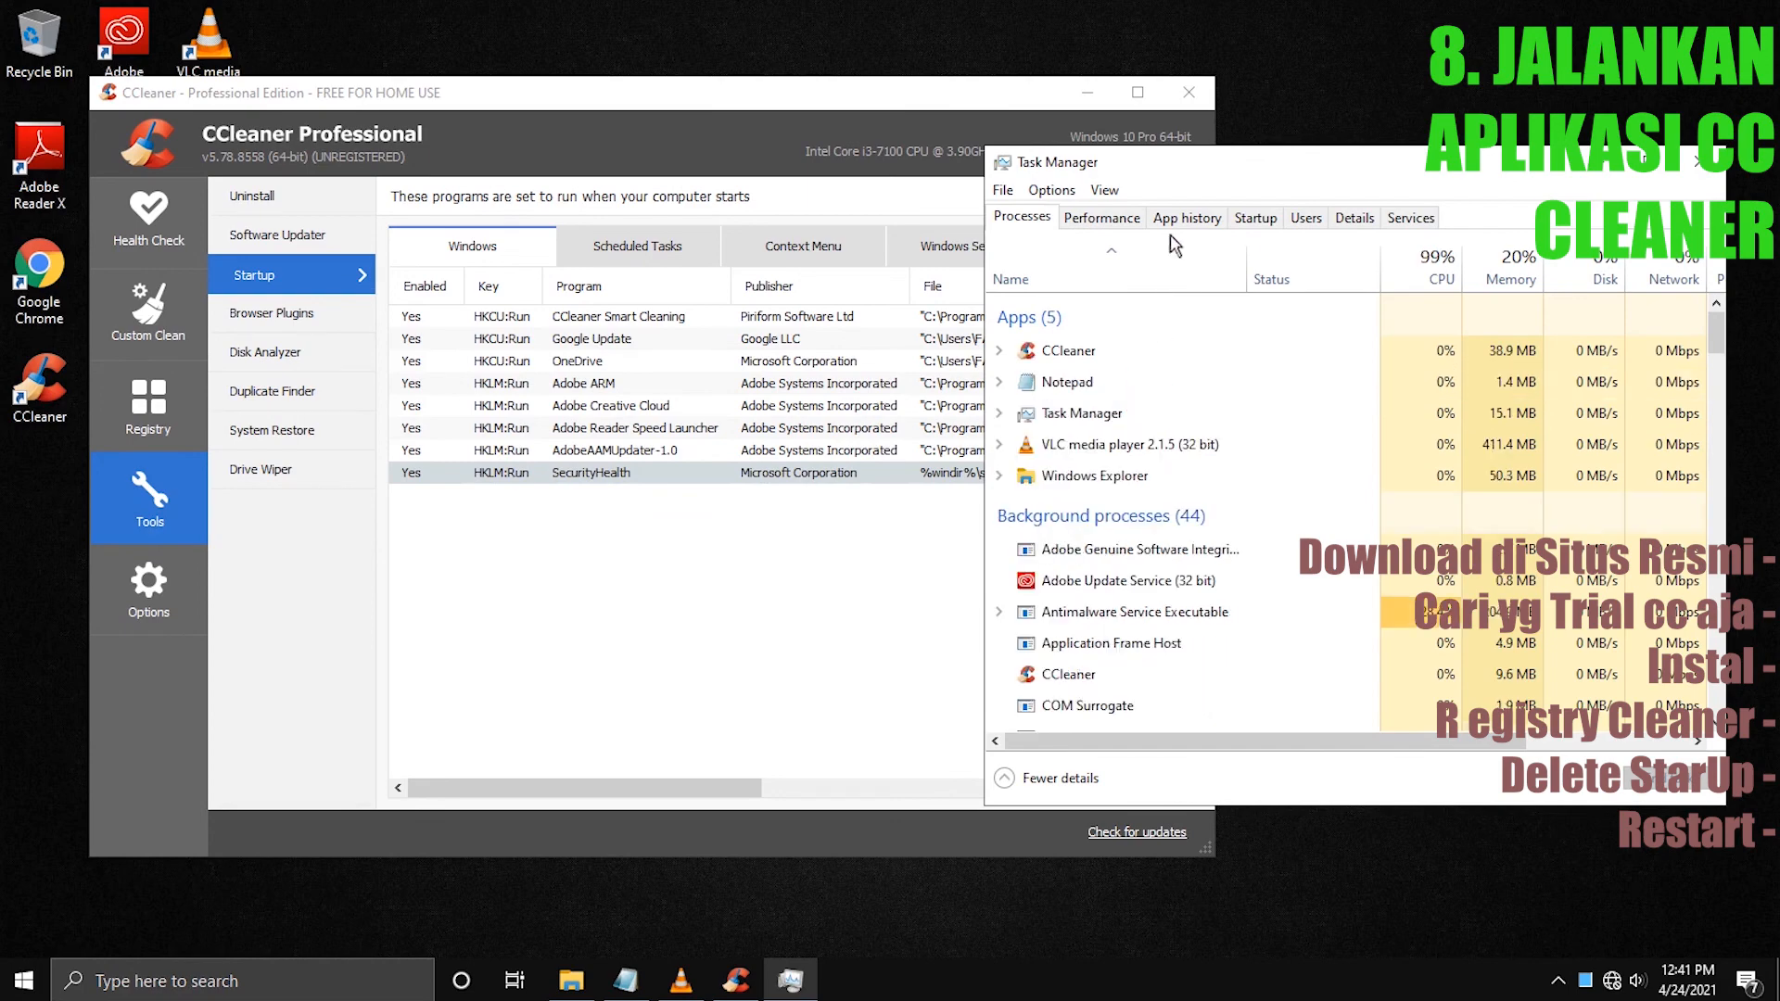
{"action": "left_click_drag", "start_coordinate": [1321, 160], "coordinate": [876, 99]}
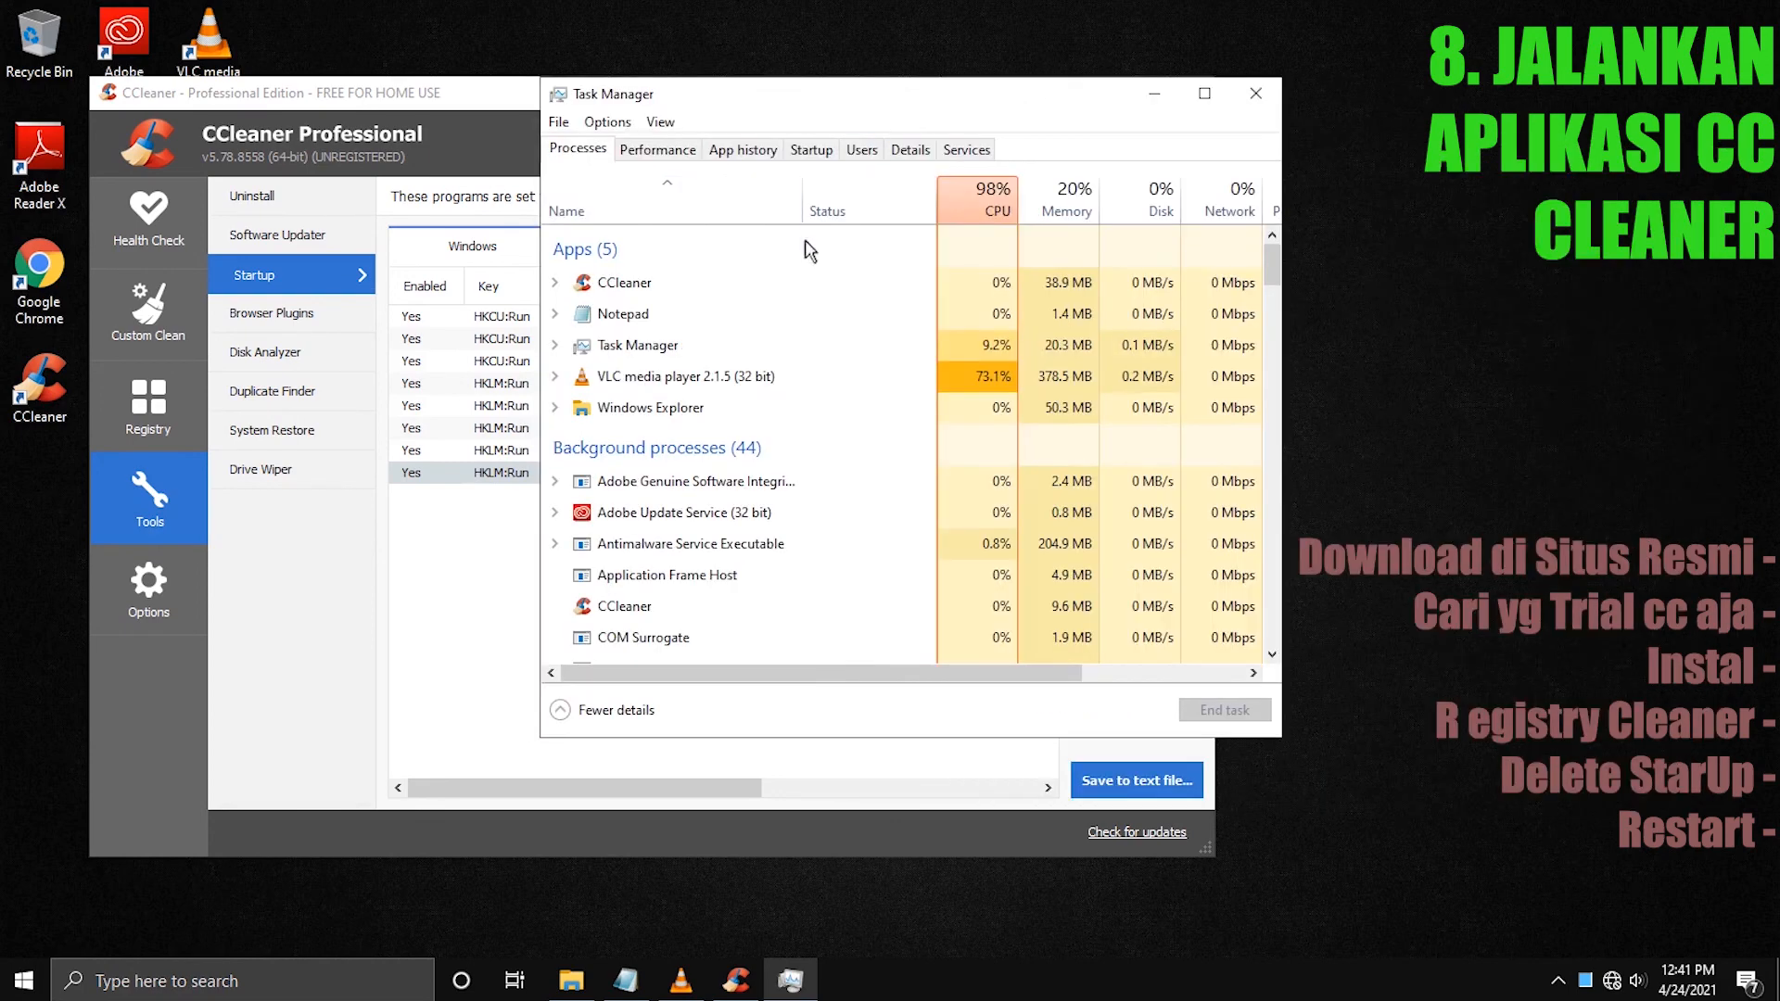
{"action": "left_click", "coordinate": [810, 151]}
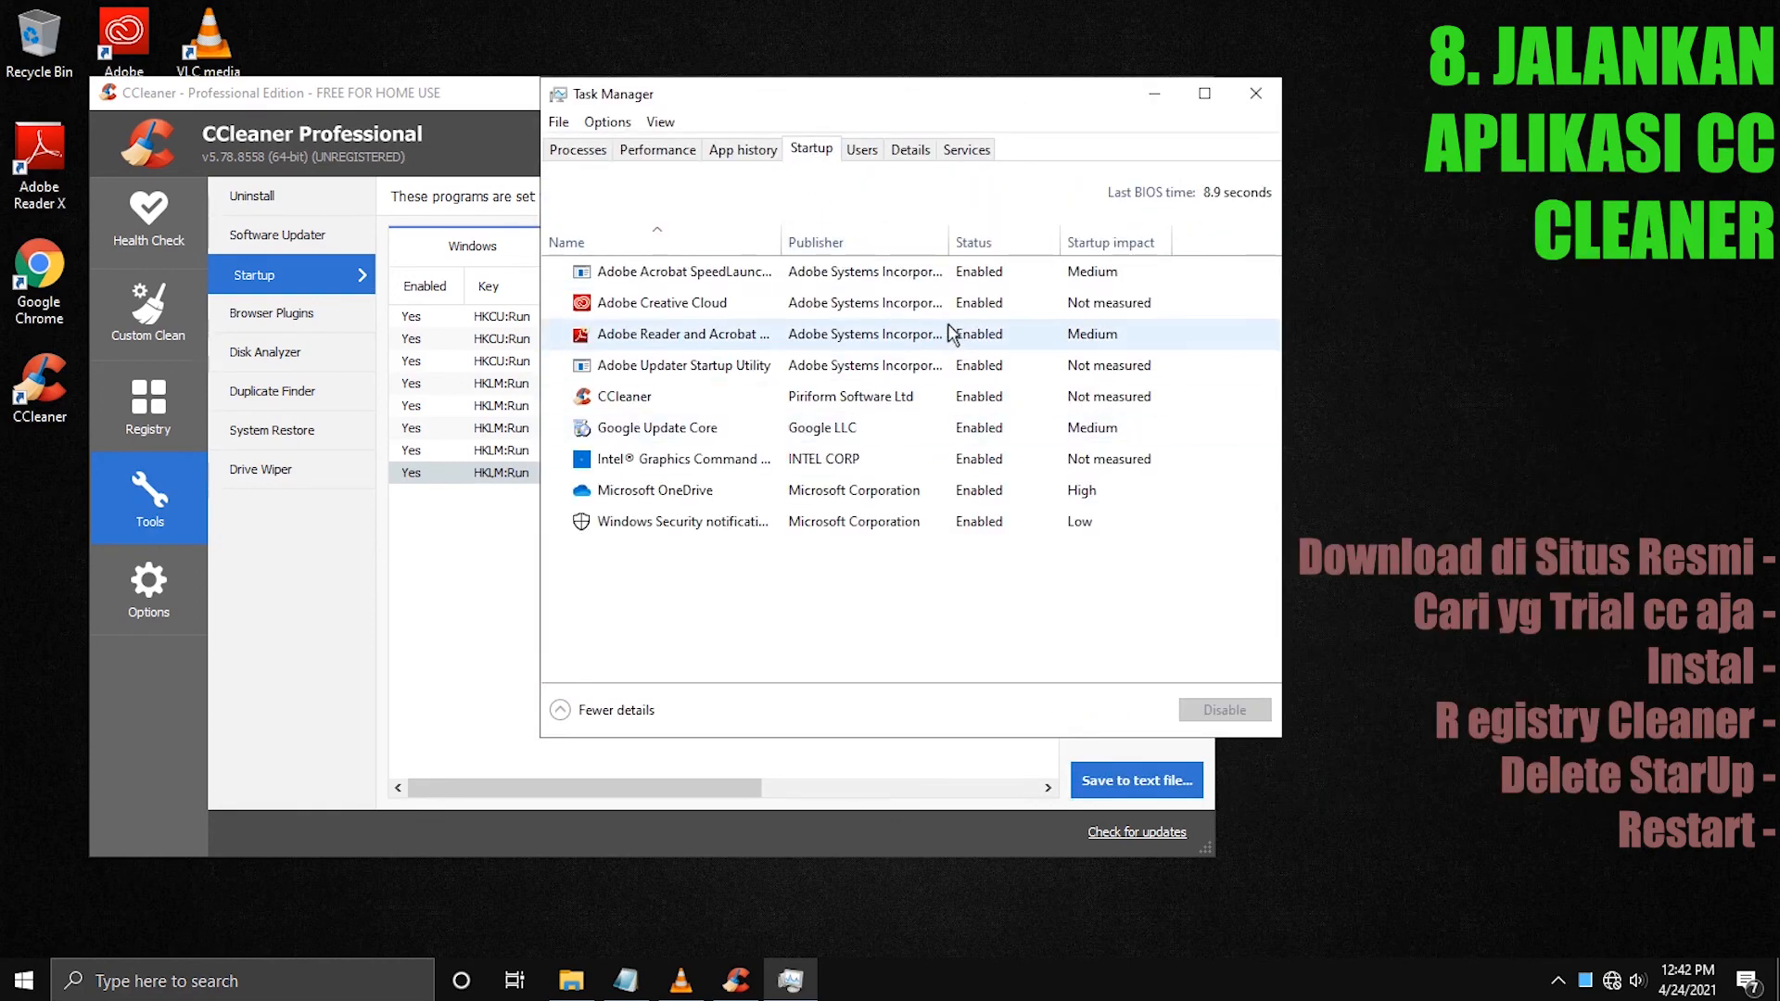
{"action": "left_click_drag", "start_coordinate": [908, 99], "coordinate": [1033, 138]}
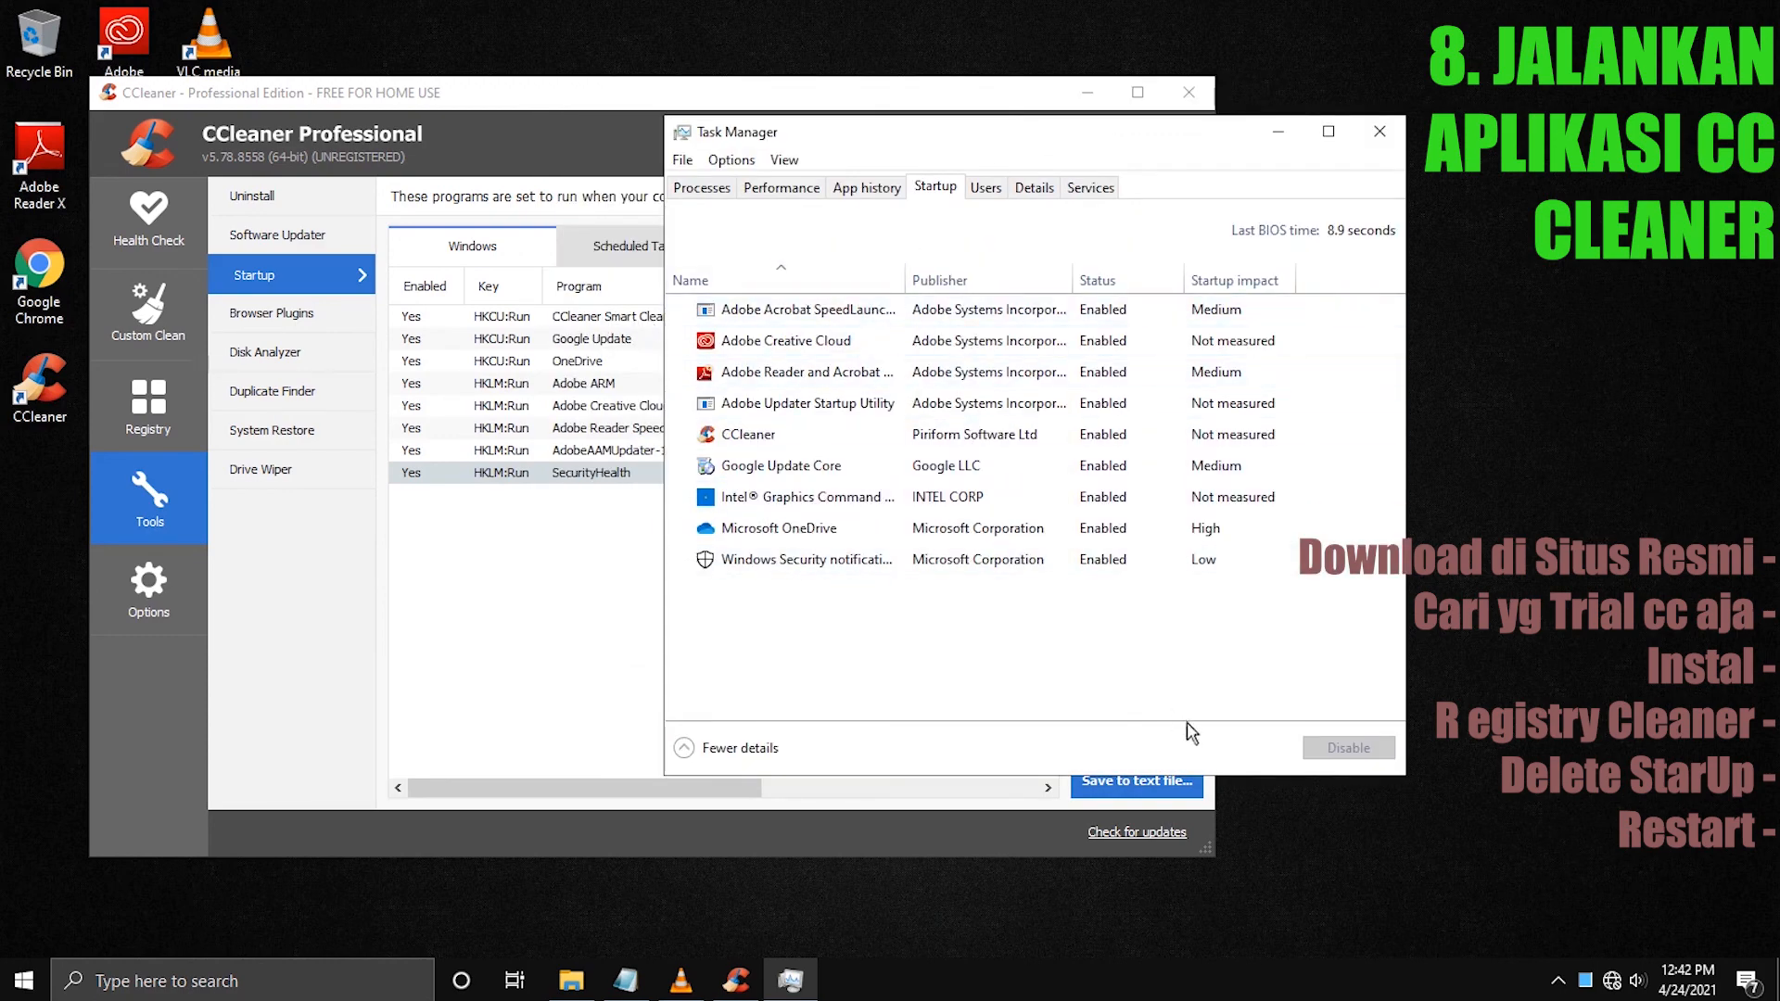
{"action": "left_click", "coordinate": [1380, 133]}
Permanently delete the CCleaner Smart Cleaning, Google Update and OneDrive entries from CCleaner's Windows startup list.
{"action": "left_click", "coordinate": [612, 322]}
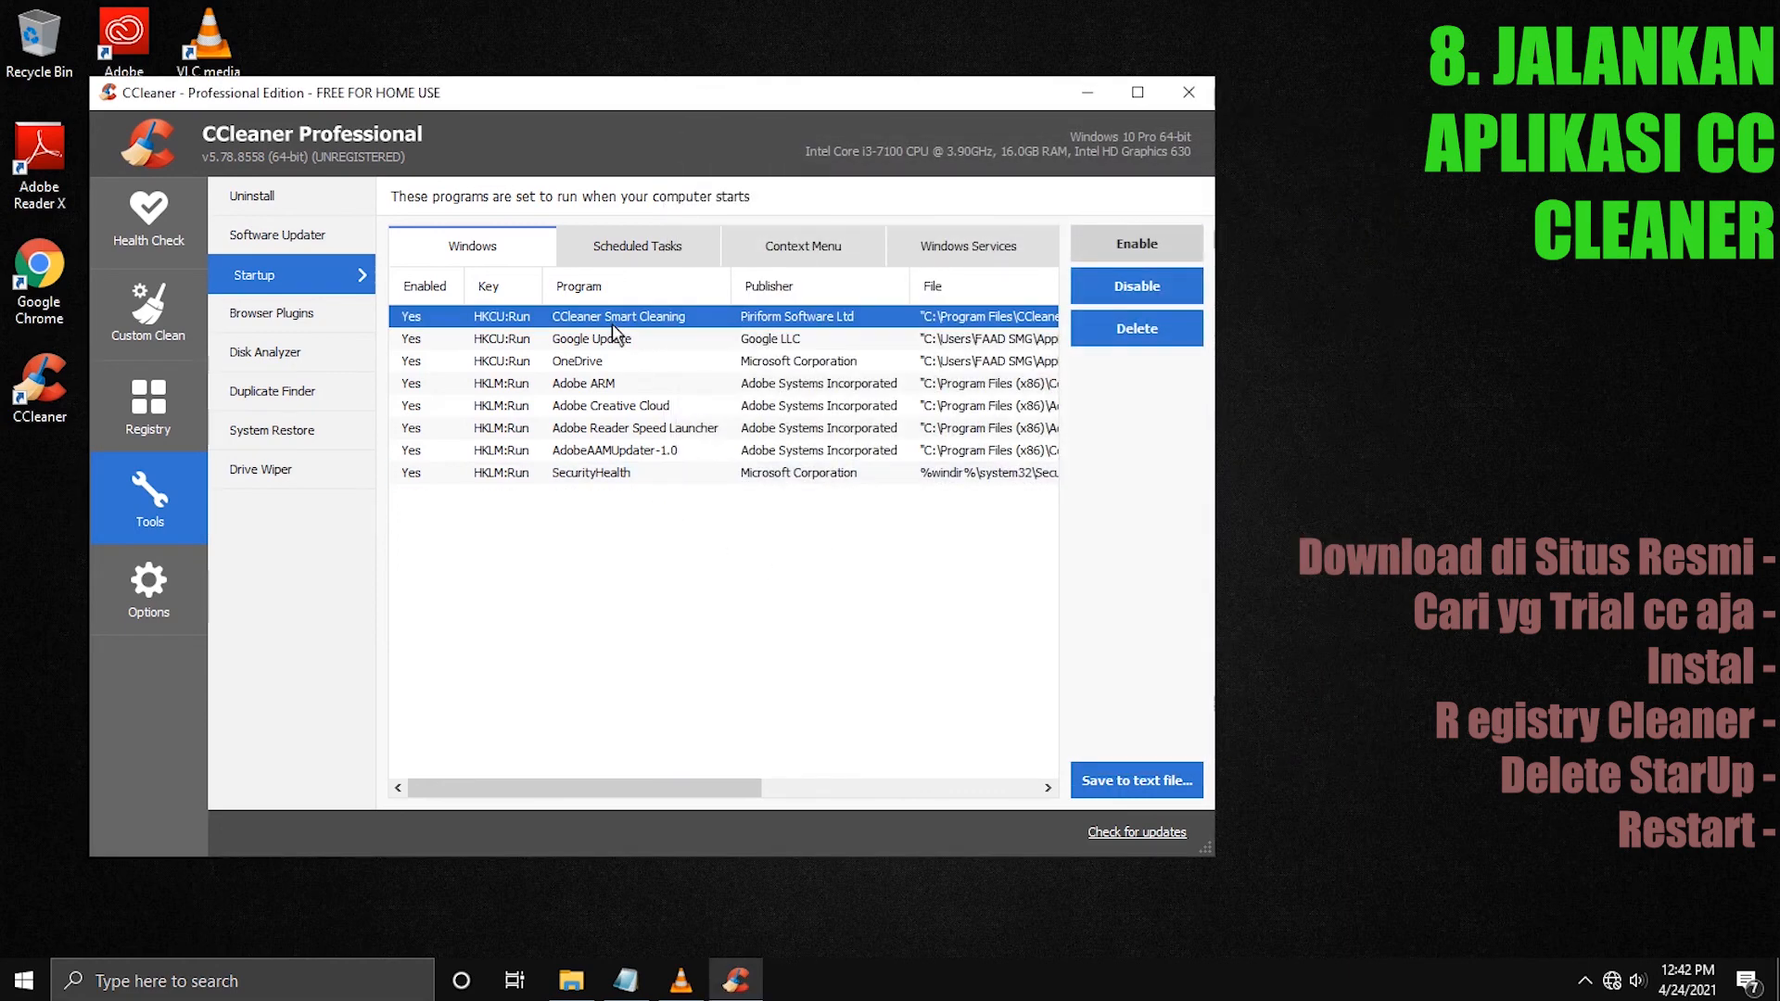
{"action": "left_click", "coordinate": [1149, 331]}
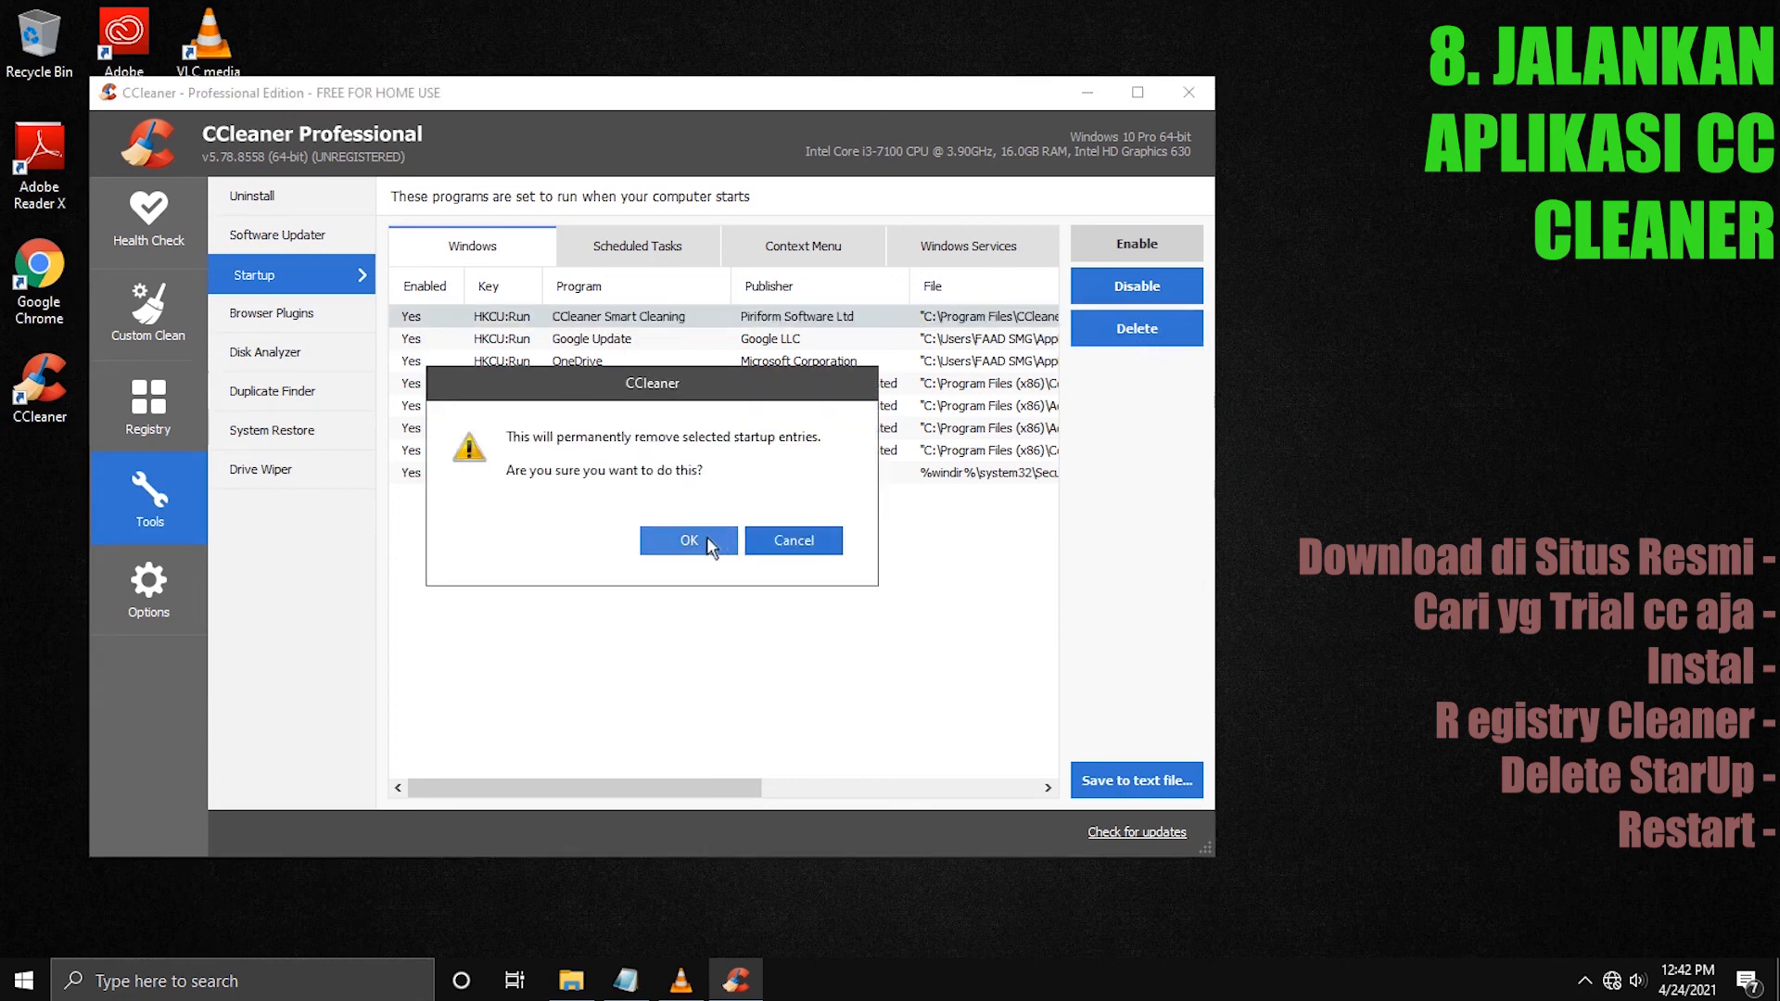
{"action": "left_click", "coordinate": [707, 536]}
{"action": "left_click", "coordinate": [626, 320]}
{"action": "left_click", "coordinate": [1077, 336]}
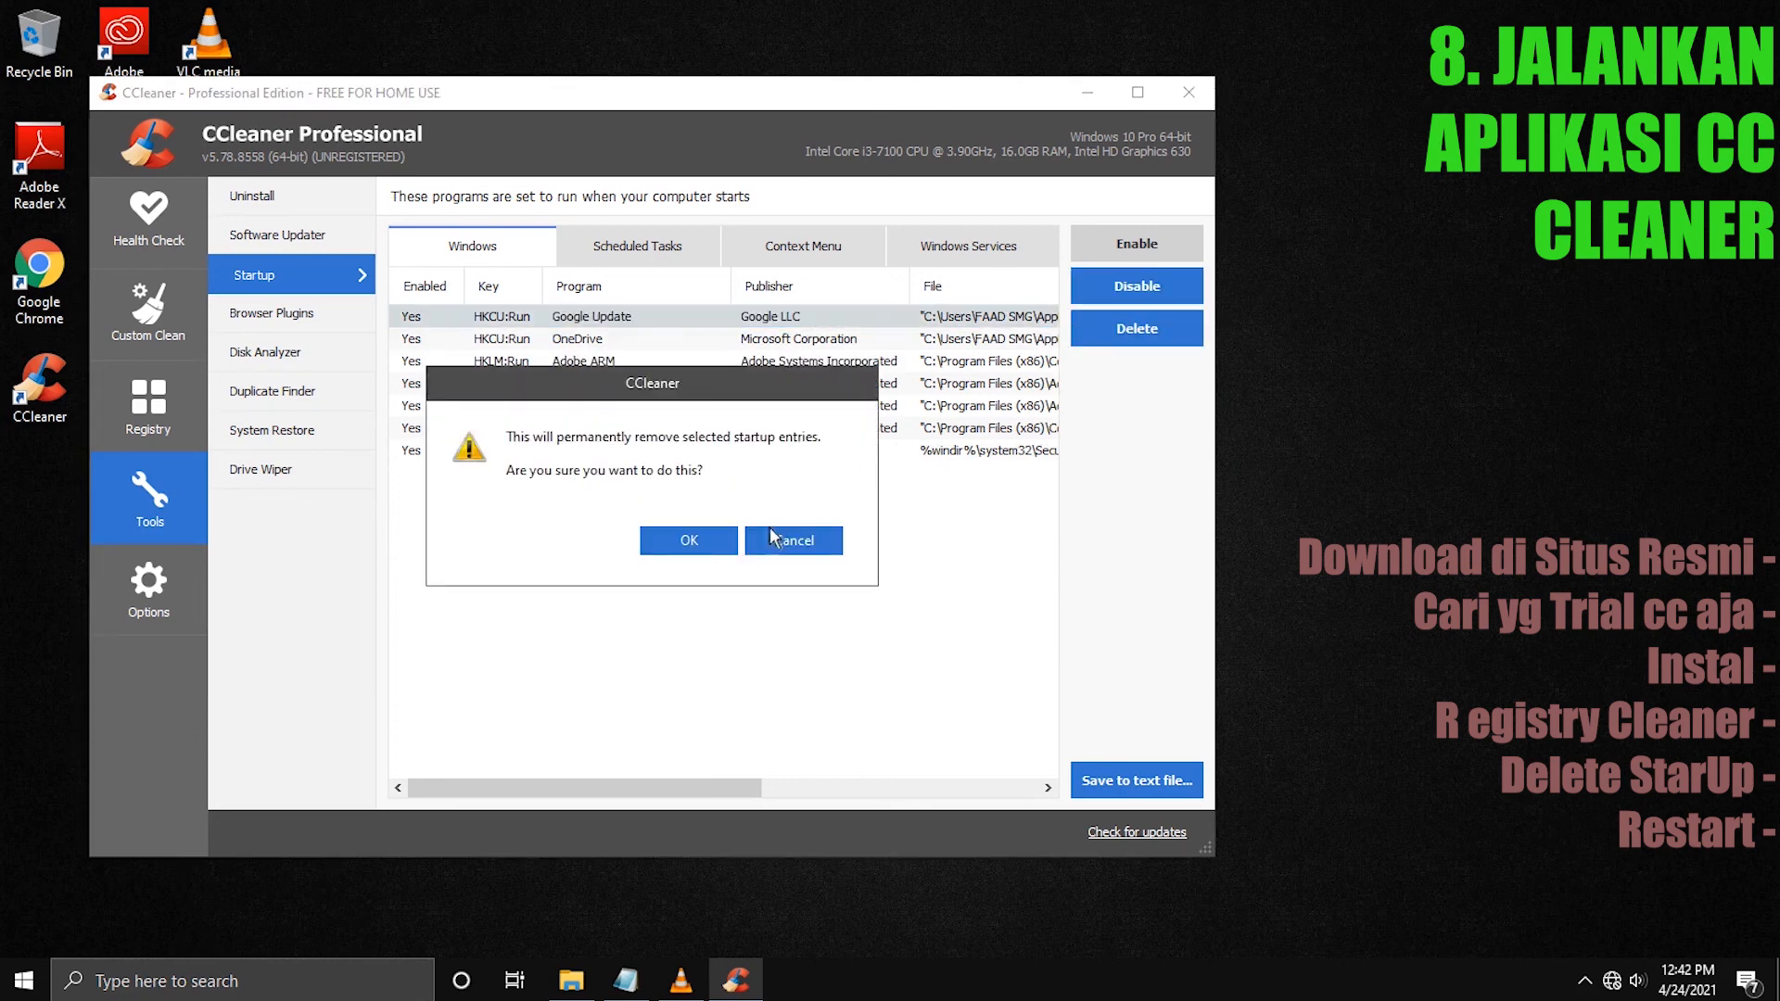
{"action": "left_click", "coordinate": [705, 537]}
{"action": "left_click", "coordinate": [658, 320]}
{"action": "left_click", "coordinate": [1122, 329]}
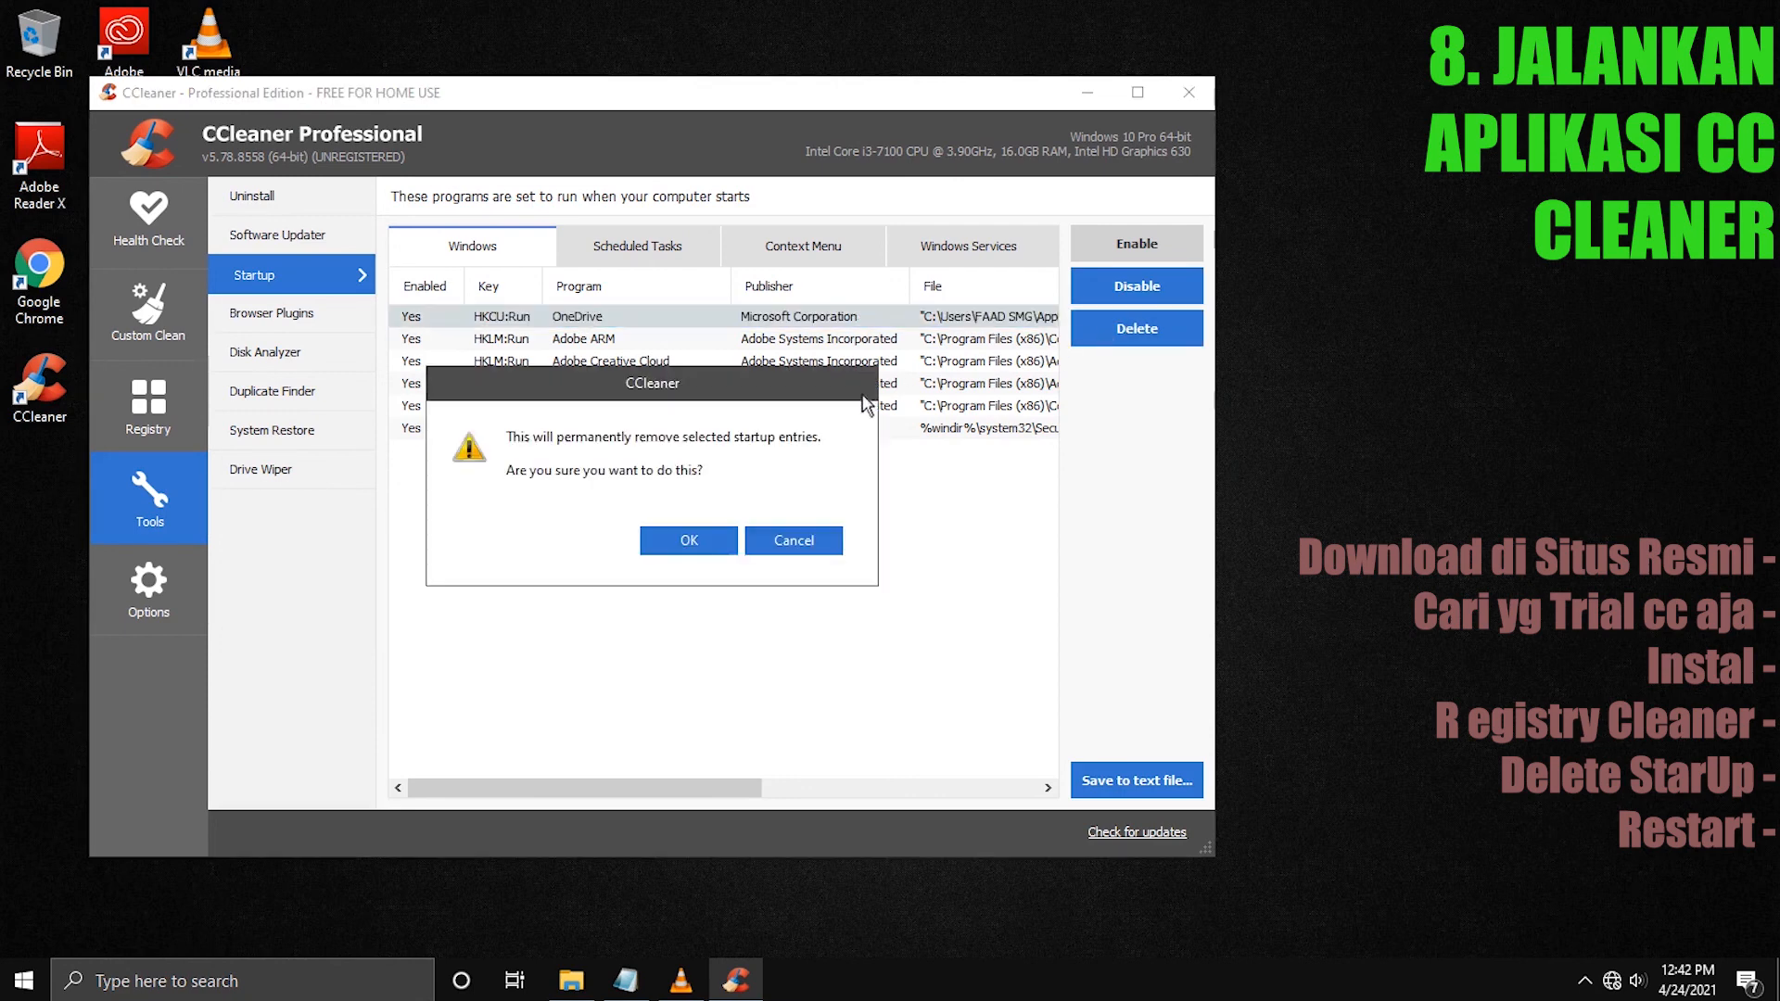
{"action": "left_click", "coordinate": [732, 545]}
Delete the Adobe ARM, Adobe Creative Cloud, Adobe Reader Speed Launcher and AdobeAAMUpdater-1.0 startup entries, keeping SecurityHealth.
{"action": "left_click", "coordinate": [653, 318]}
{"action": "left_click", "coordinate": [1136, 328]}
{"action": "left_click", "coordinate": [730, 545]}
{"action": "left_click", "coordinate": [658, 318]}
{"action": "left_click", "coordinate": [1136, 328]}
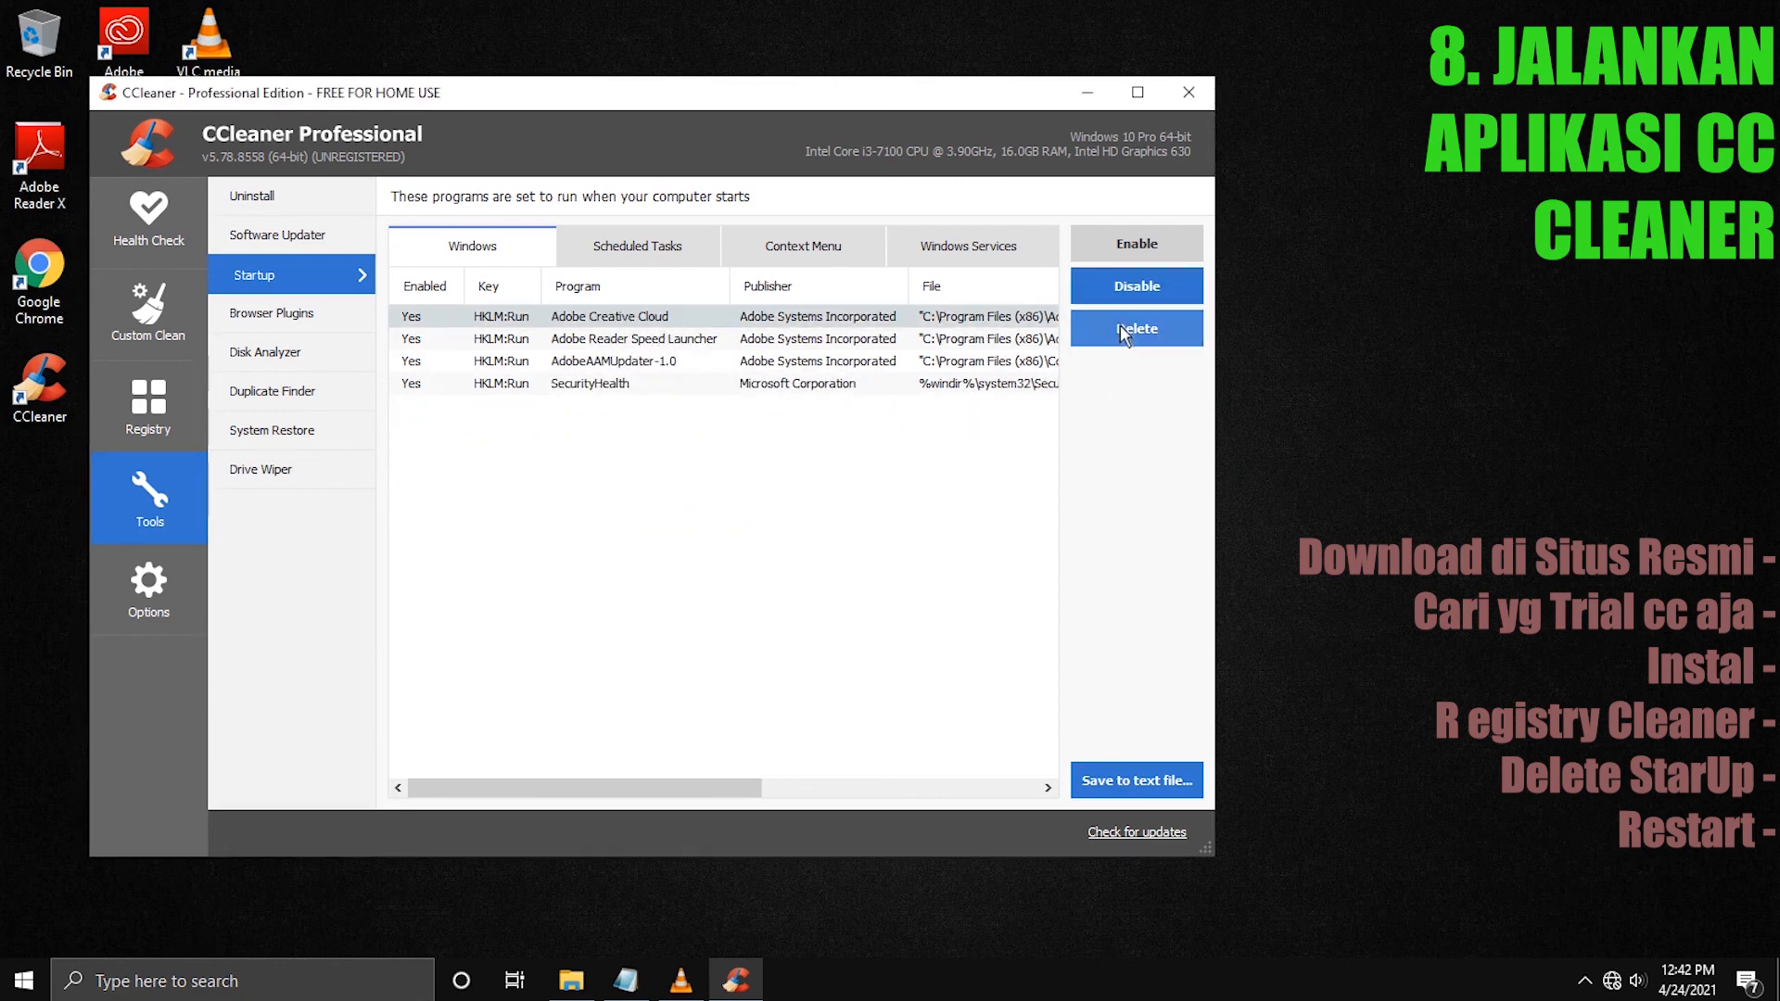
{"action": "left_click", "coordinate": [730, 543]}
{"action": "left_click", "coordinate": [669, 318]}
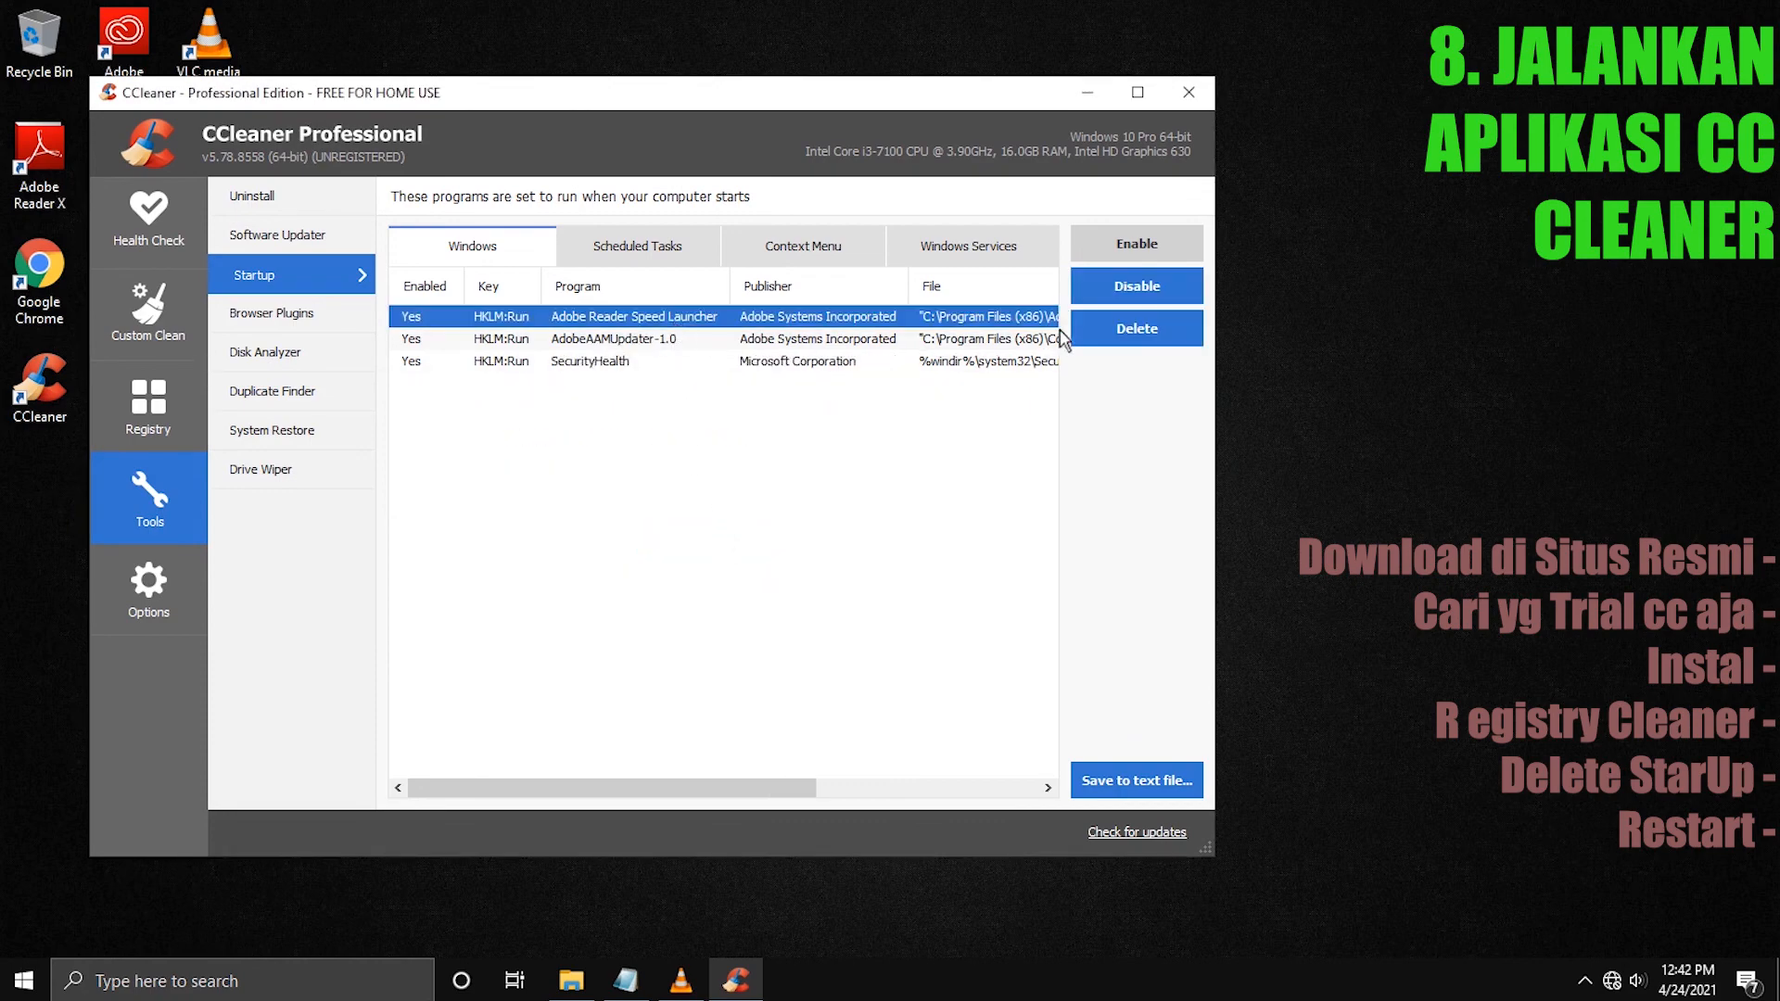
{"action": "left_click", "coordinate": [1137, 329]}
{"action": "left_click", "coordinate": [690, 542]}
{"action": "left_click", "coordinate": [648, 317]}
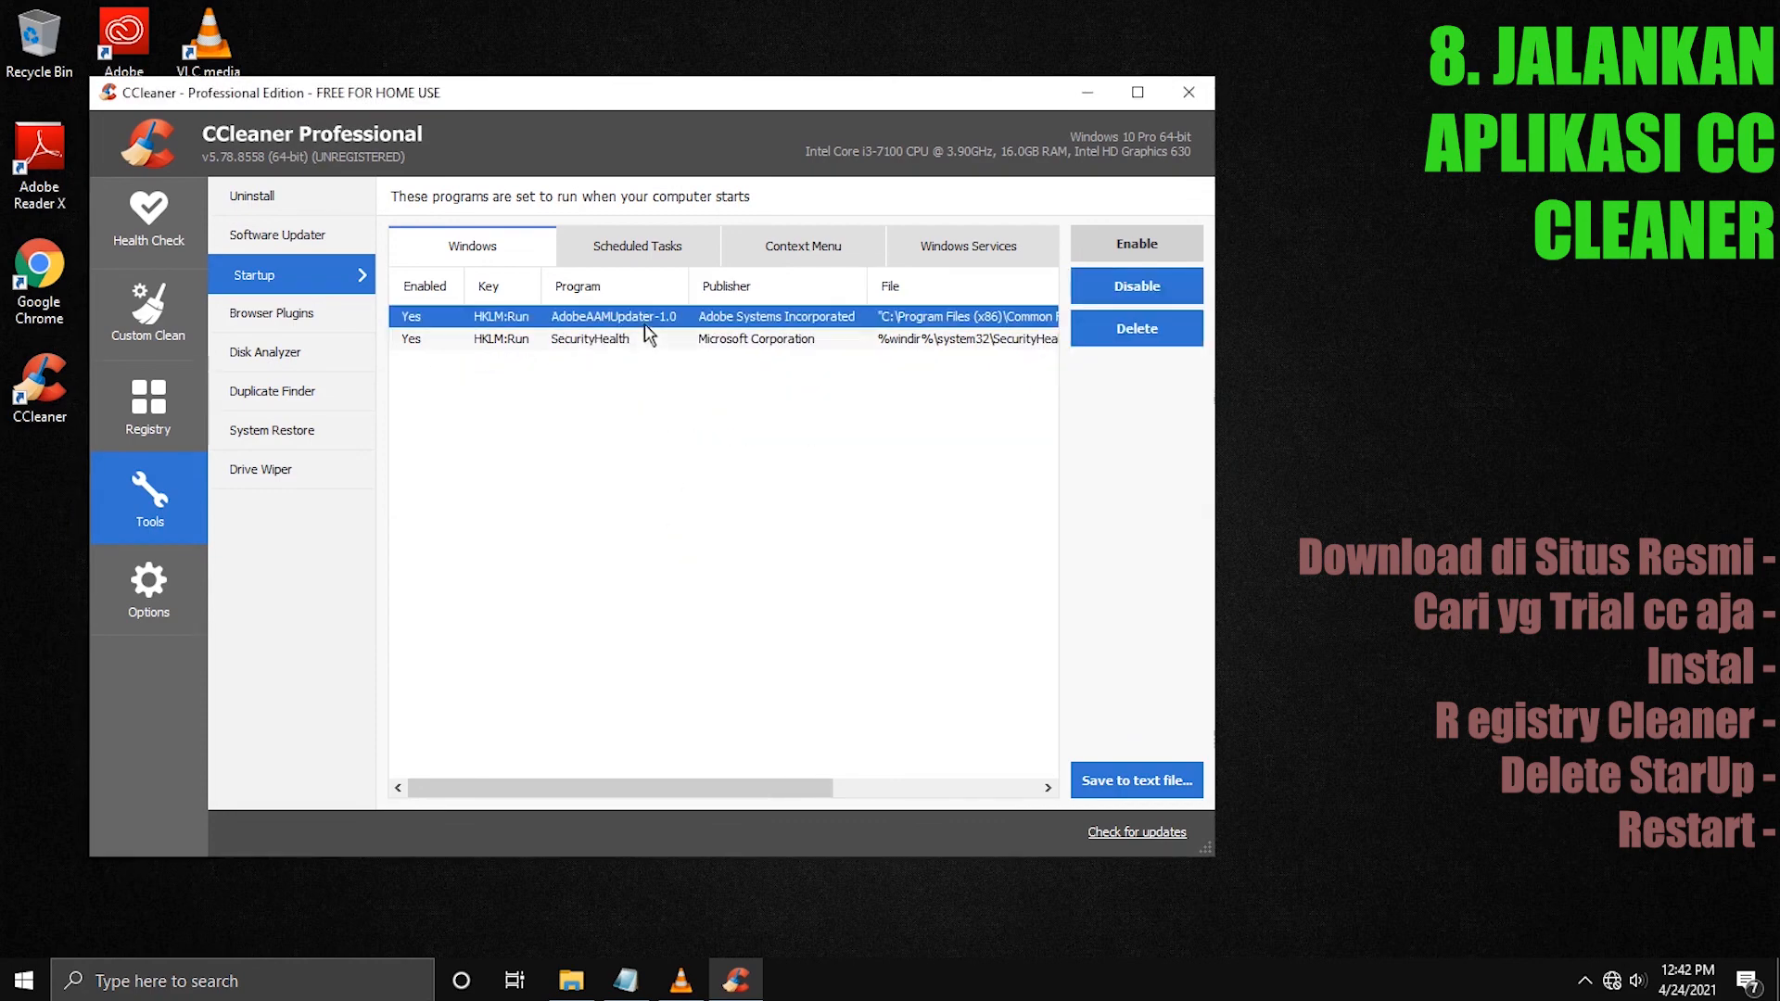
{"action": "left_click", "coordinate": [1133, 329]}
{"action": "left_click", "coordinate": [690, 542]}
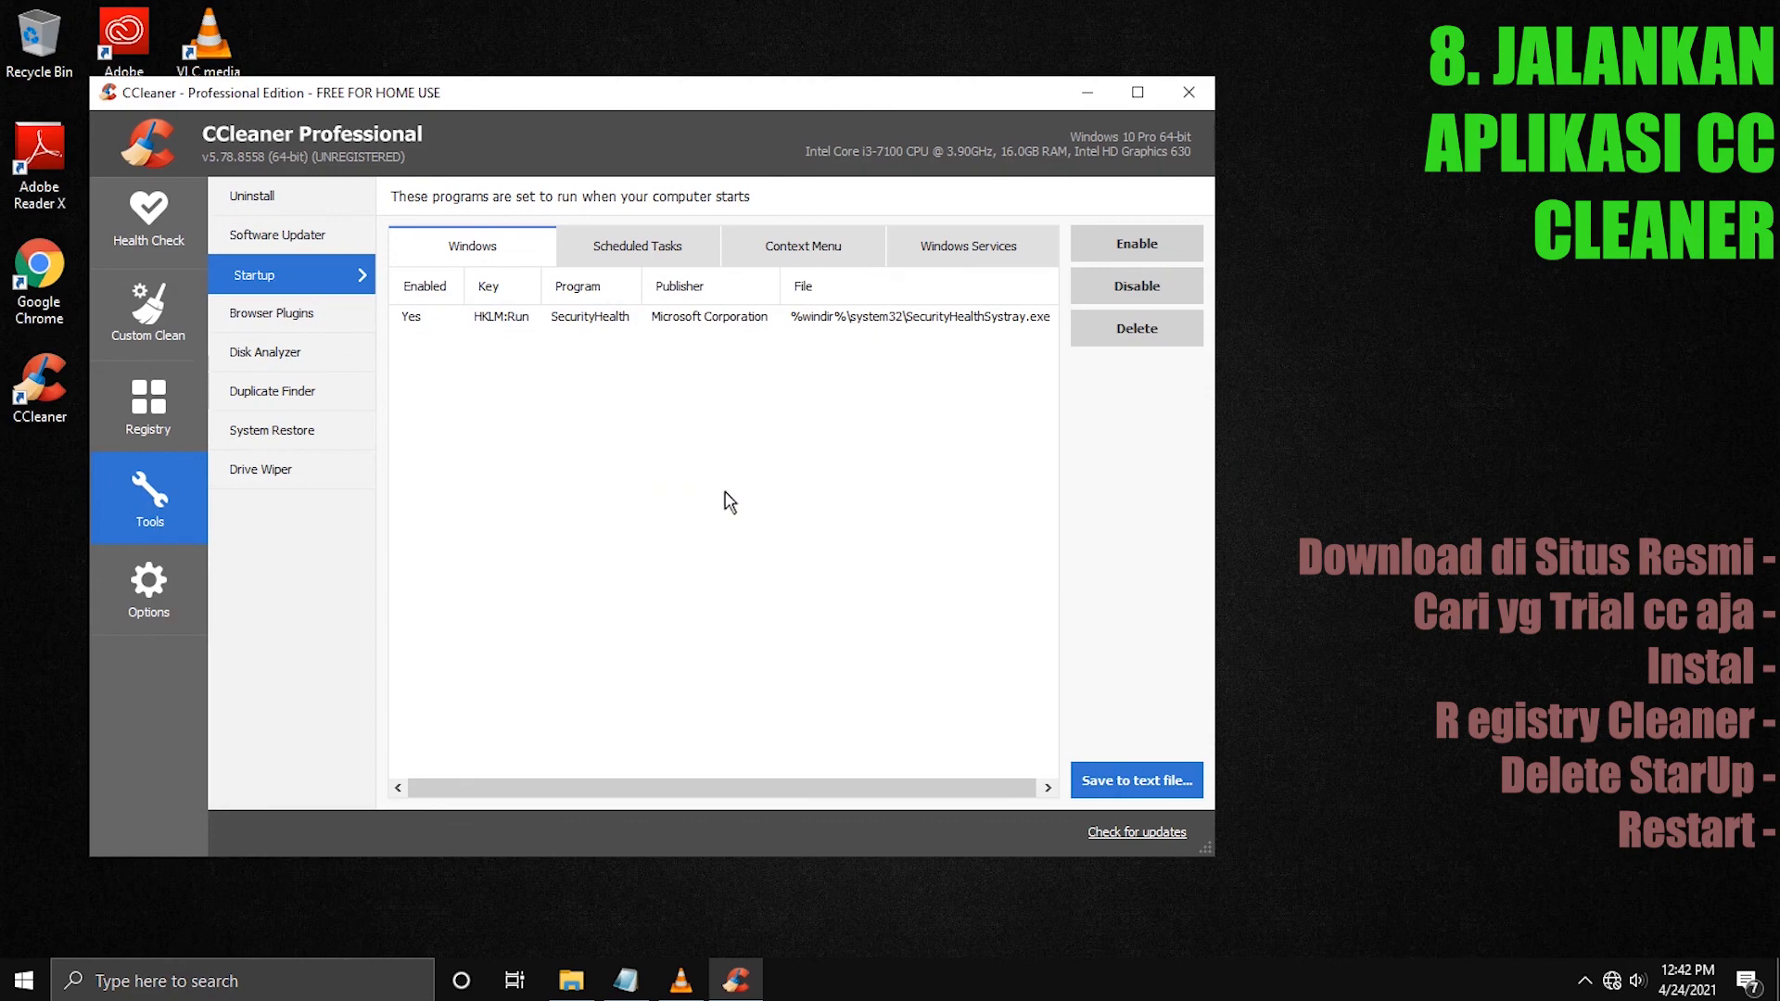
{"action": "left_click", "coordinate": [834, 322]}
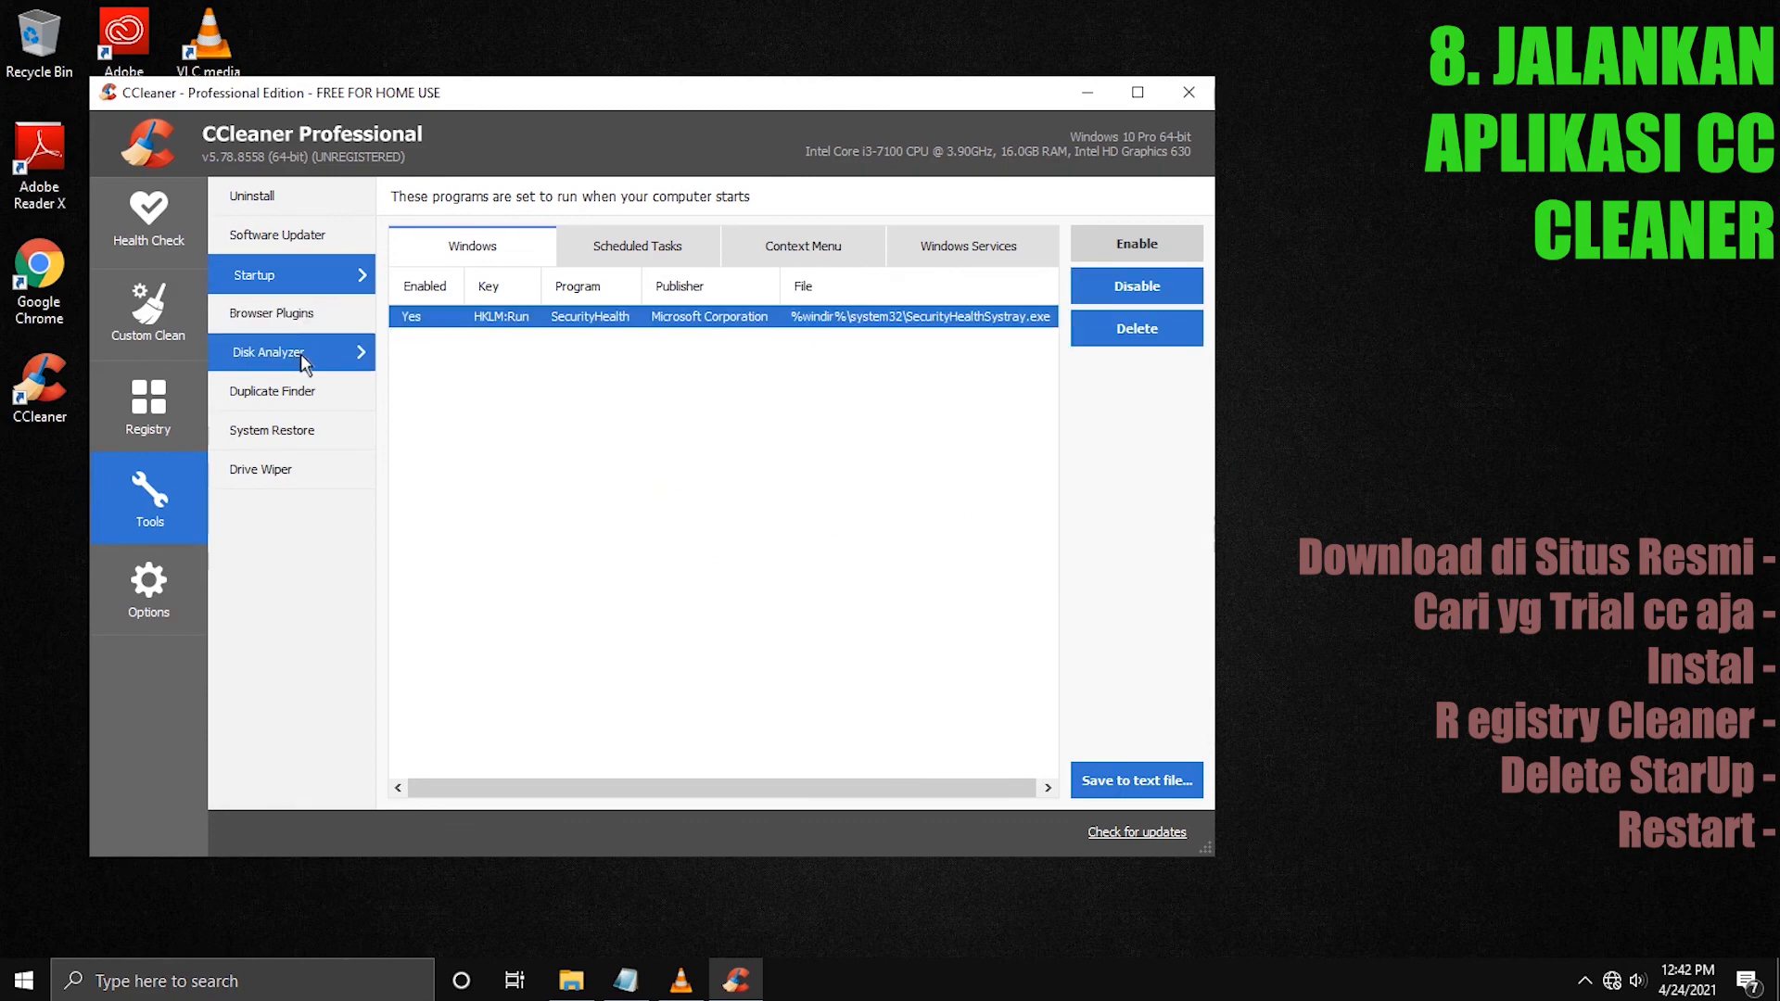
Close CCleaner and refresh the Windows desktop.
{"action": "left_click", "coordinate": [1188, 90]}
{"action": "right_click", "coordinate": [639, 460]}
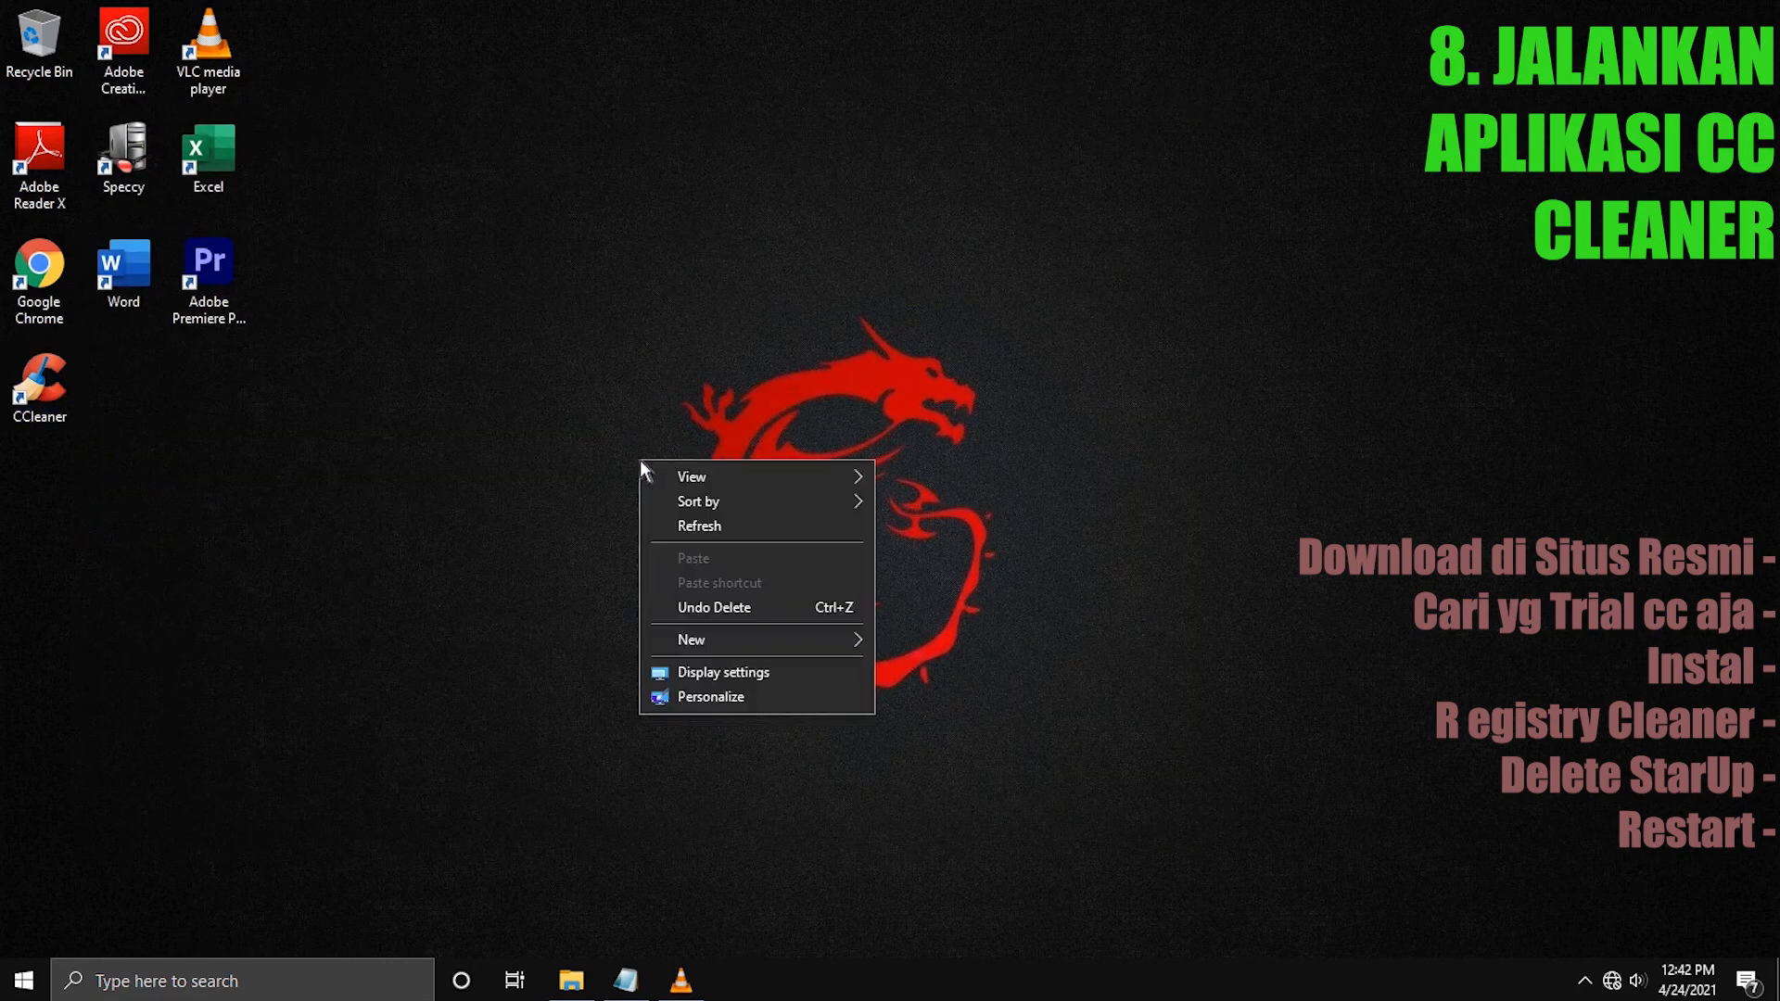
{"action": "left_click", "coordinate": [682, 530]}
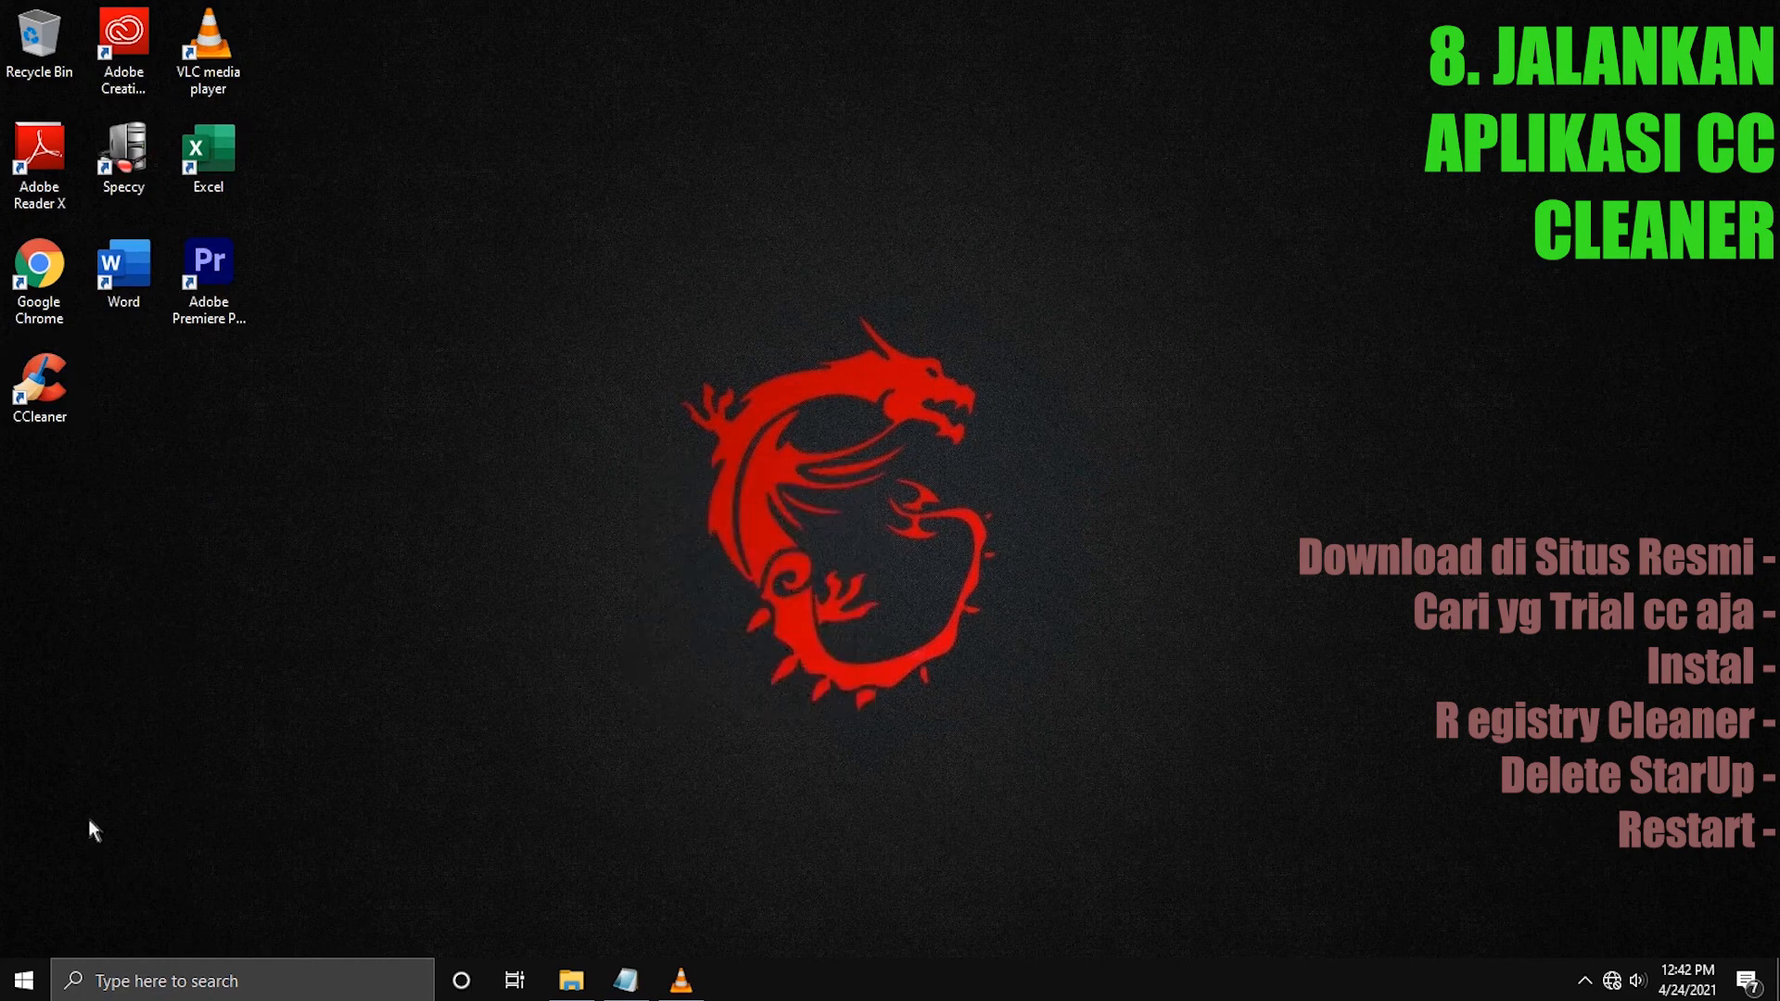
Open the Windows power options to restart the computer.
{"action": "left_click", "coordinate": [24, 980]}
{"action": "left_click", "coordinate": [24, 931]}
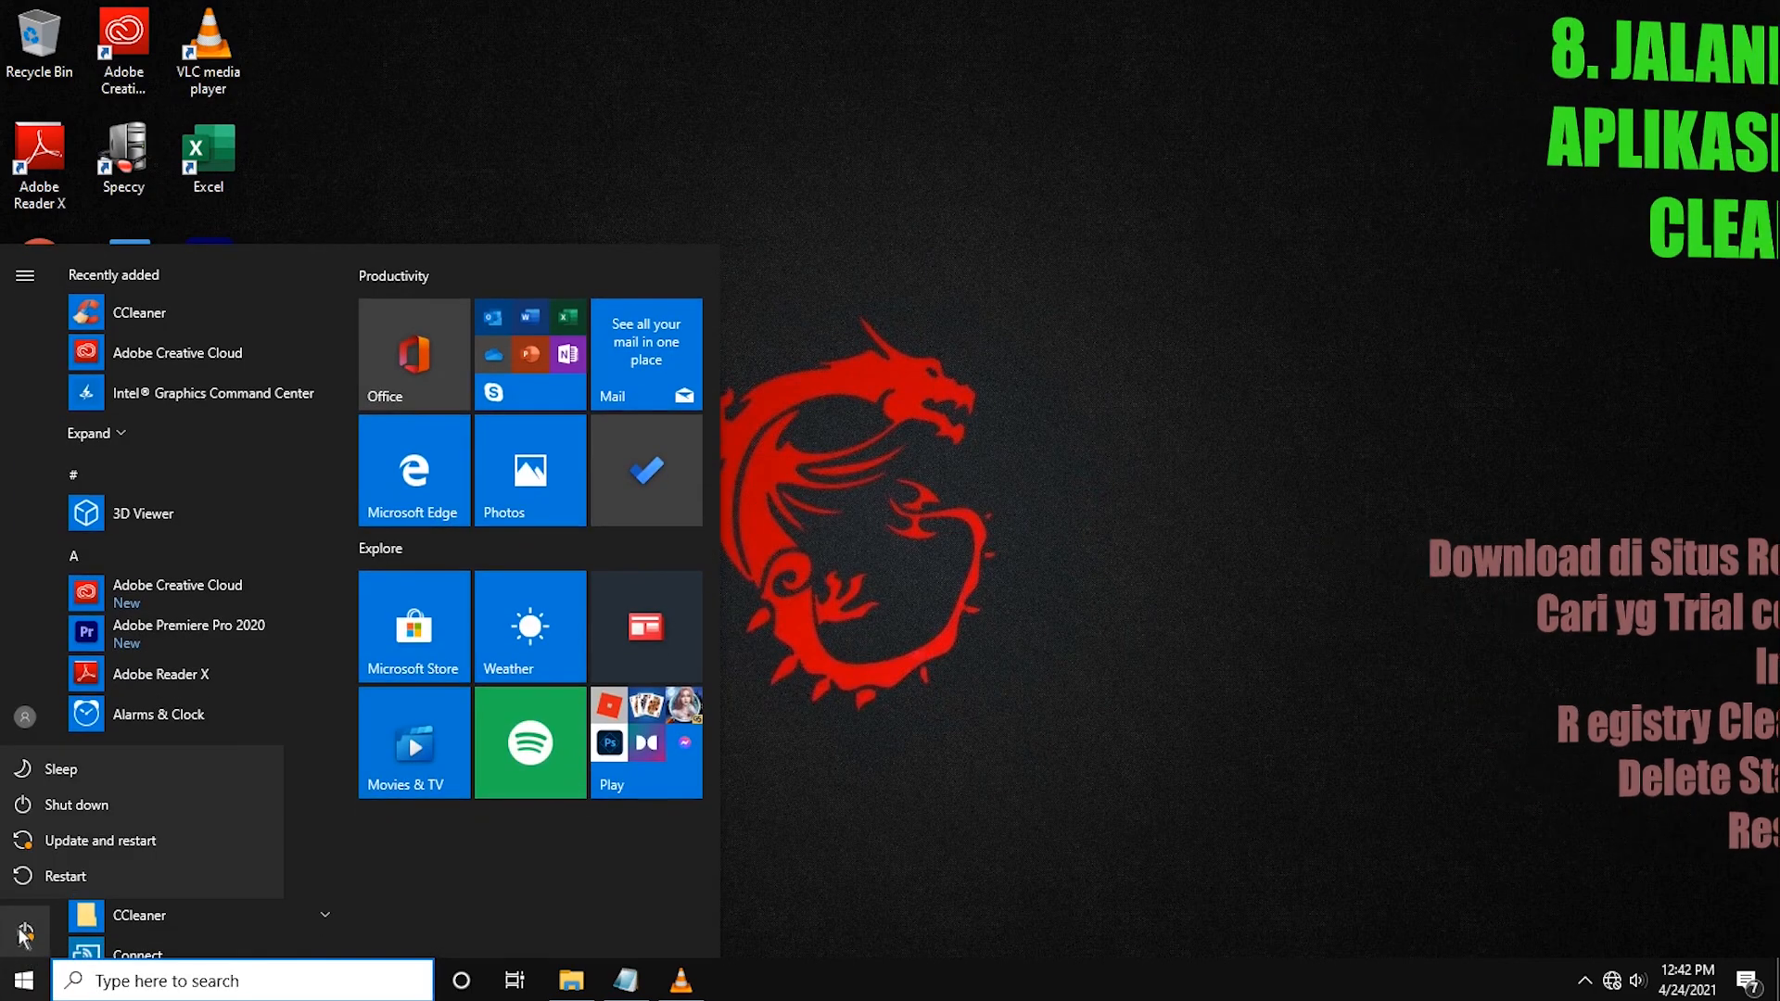